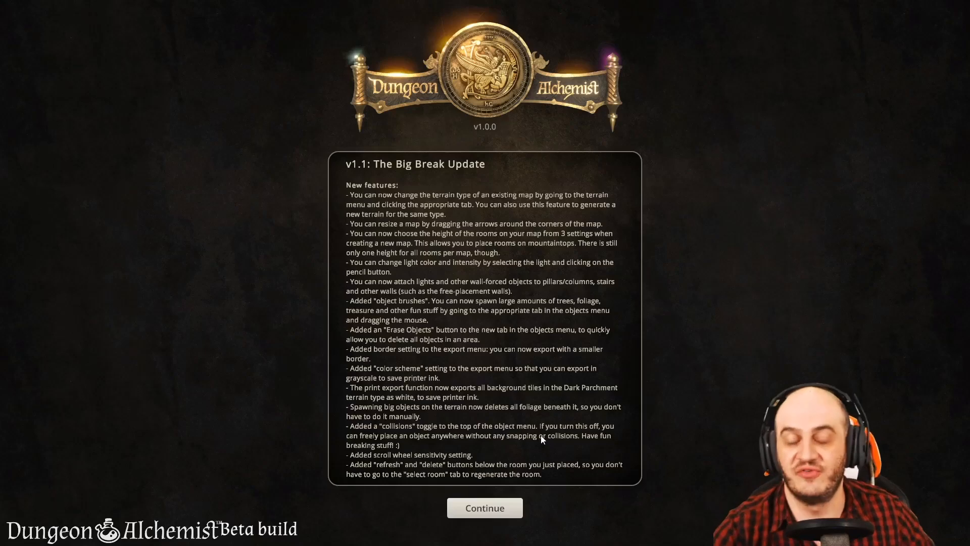
Step: Dismiss the update notes and set up a new digital map with a grid of 25 by 25 tiles
{"action": "left_click", "coordinate": [485, 508]}
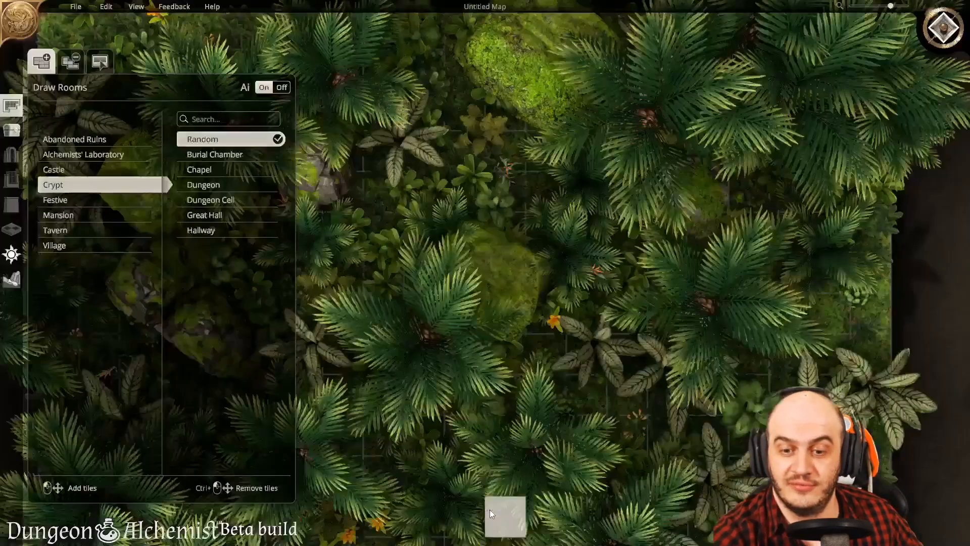
{"action": "left_click", "coordinate": [81, 5]}
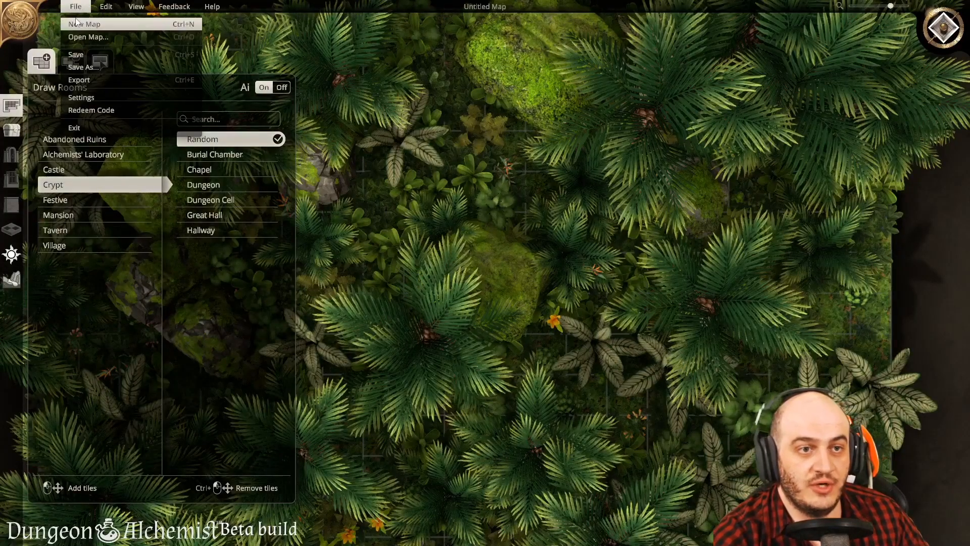
{"action": "left_click", "coordinate": [76, 23]}
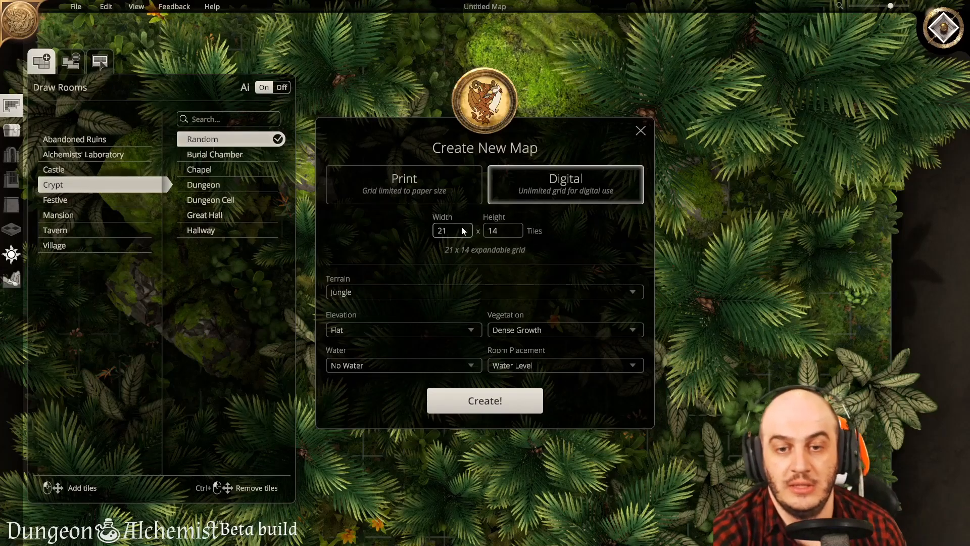
{"action": "type", "text": "25"}
{"action": "left_click", "coordinate": [488, 231]}
{"action": "type", "text": "25"}
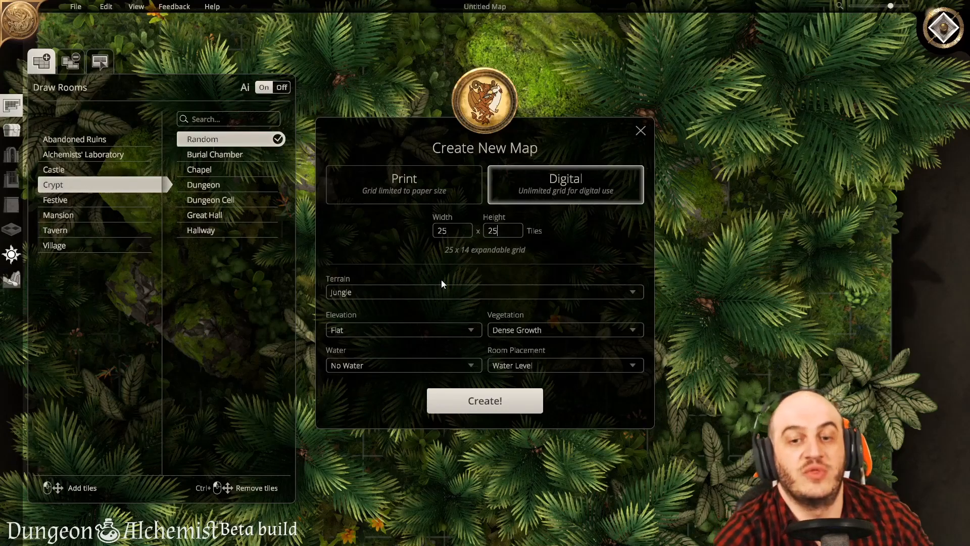
Step: Try the Grasslands terrain for the new map and return the terrain to Jungle
{"action": "left_click", "coordinate": [404, 292]}
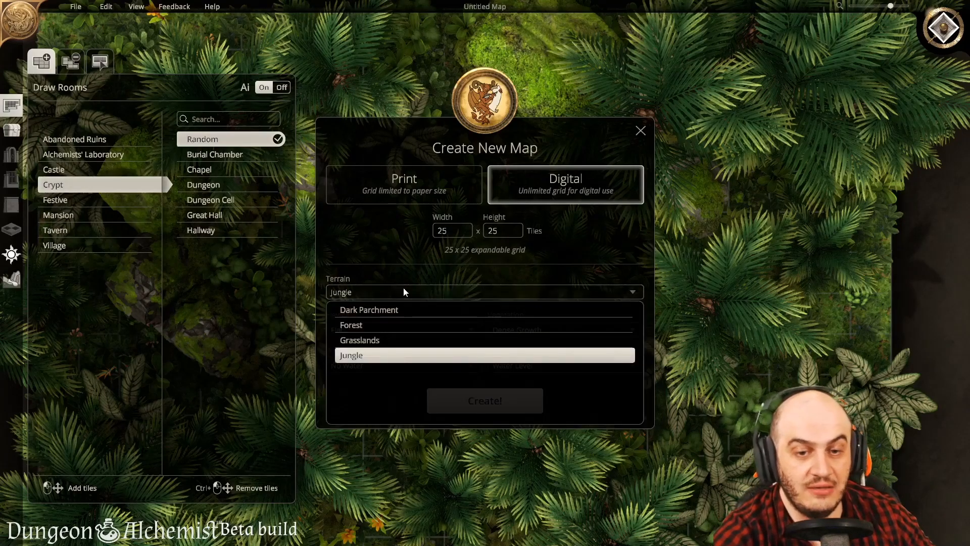
{"action": "left_click", "coordinate": [377, 339]}
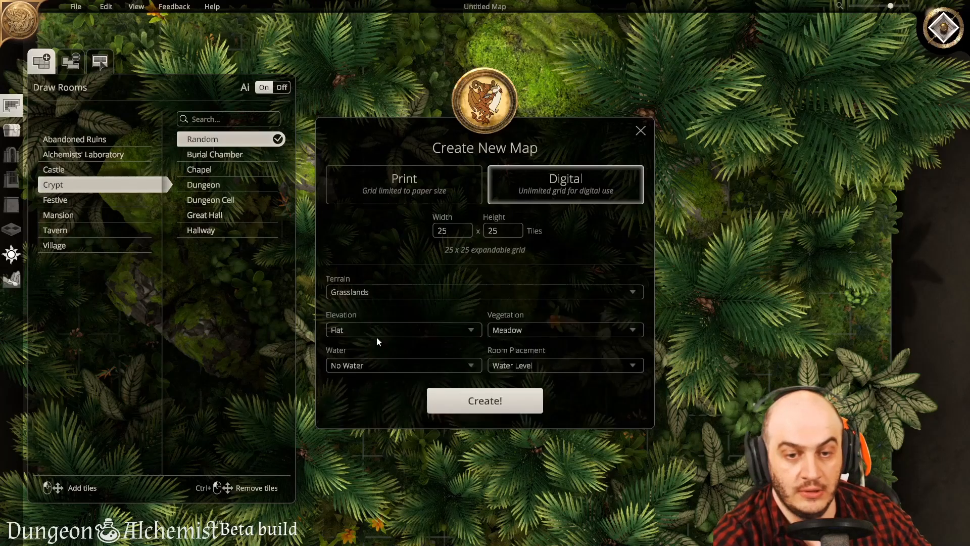
{"action": "left_click", "coordinate": [383, 293]}
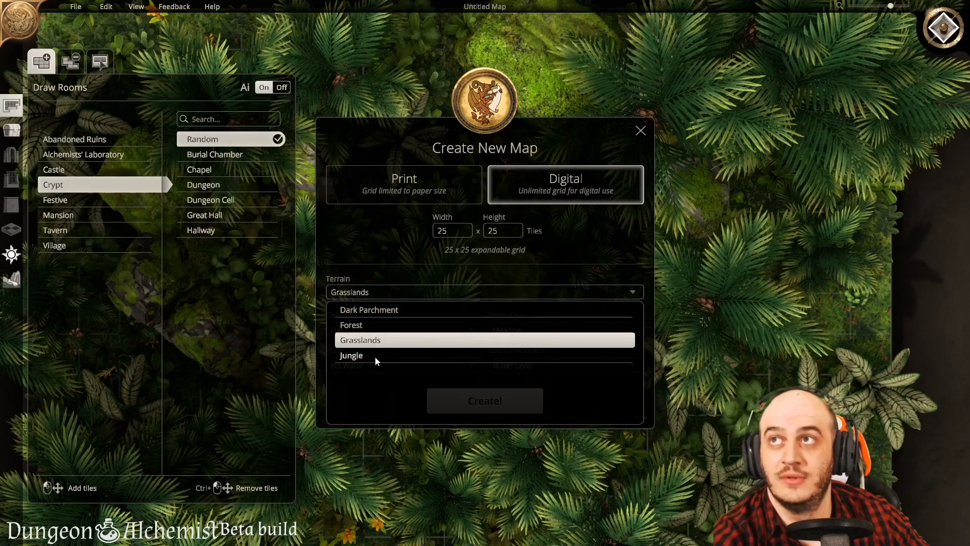
{"action": "left_click", "coordinate": [374, 356]}
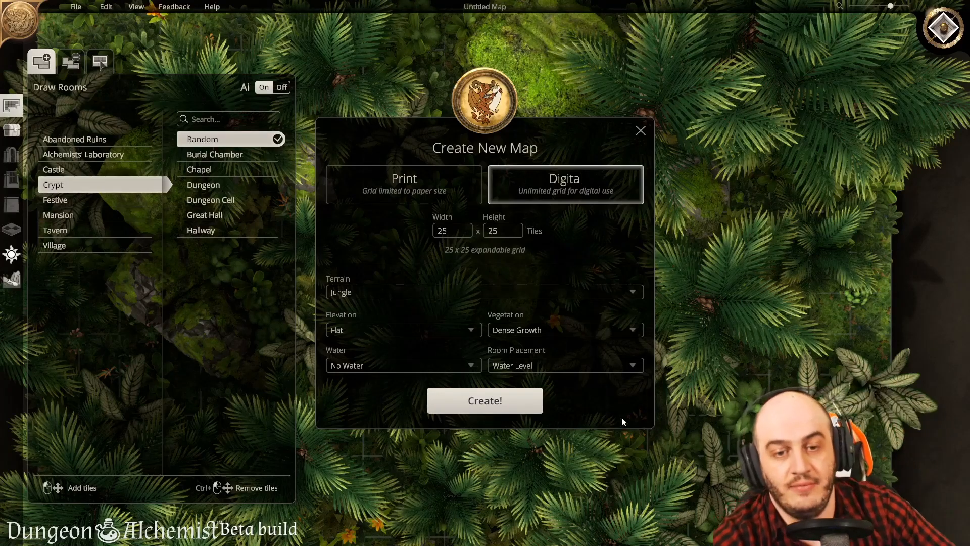
Step: Set the new map's elevation to Ravine and its vegetation to Dense Growth
{"action": "left_click", "coordinate": [468, 332]}
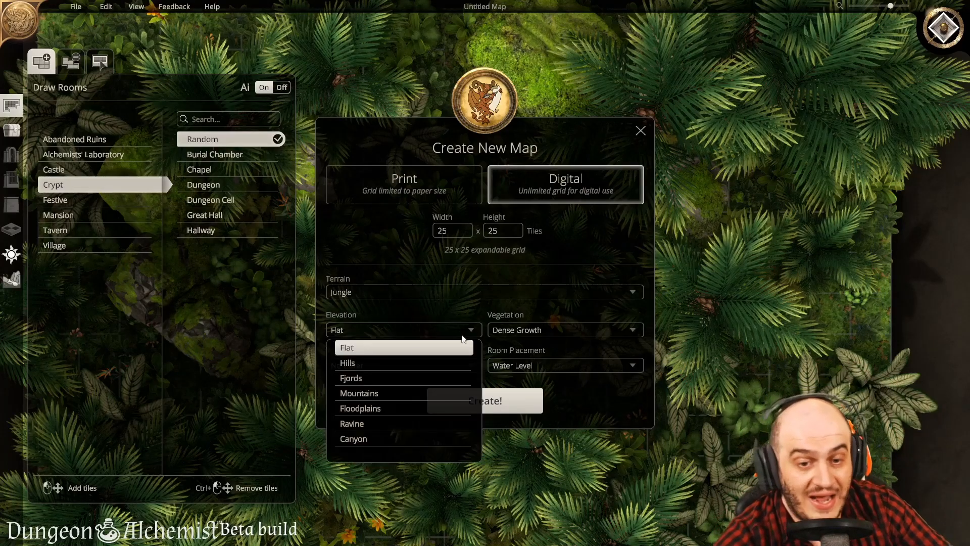
{"action": "left_click", "coordinate": [373, 422]}
{"action": "left_click", "coordinate": [635, 333]}
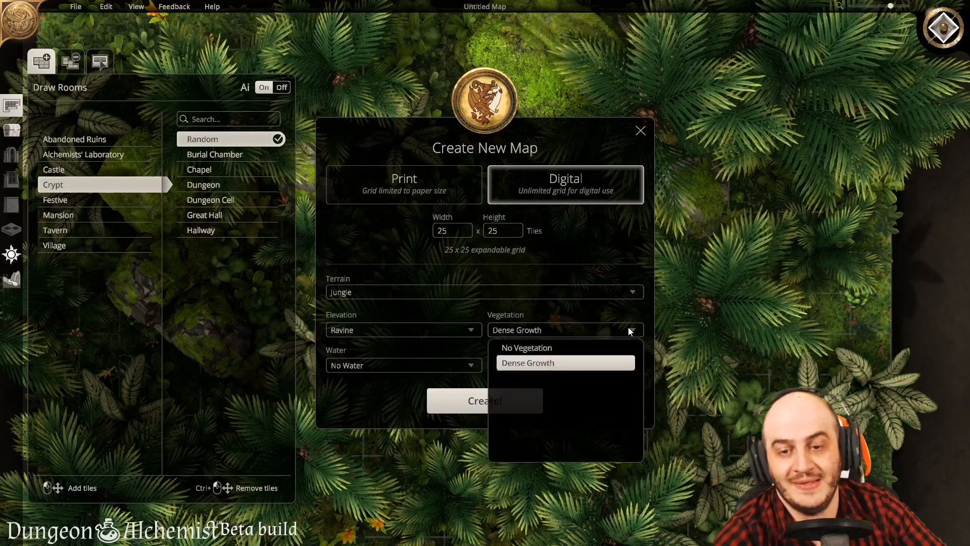
{"action": "left_click", "coordinate": [546, 361]}
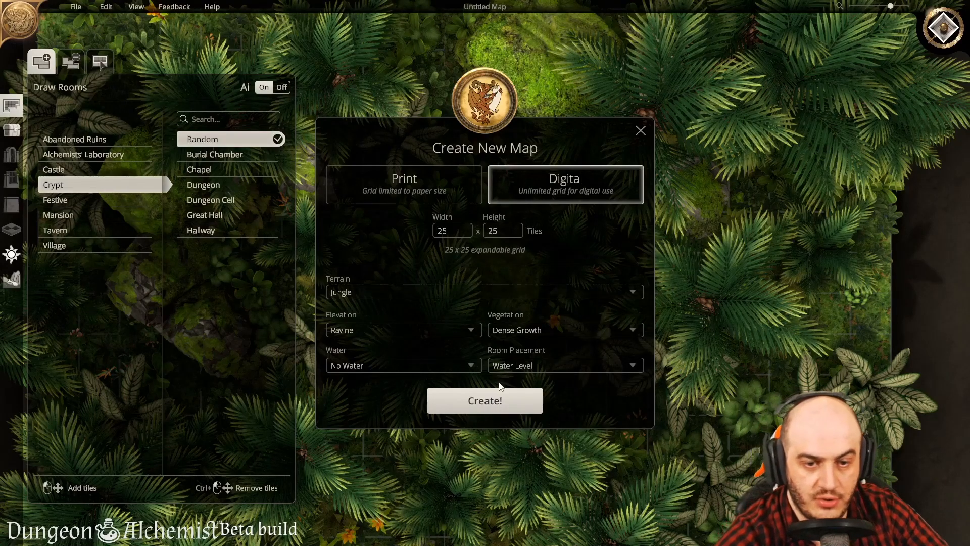
Step: Set the room placement to Mountaintops and create the map
{"action": "left_click", "coordinate": [575, 371]}
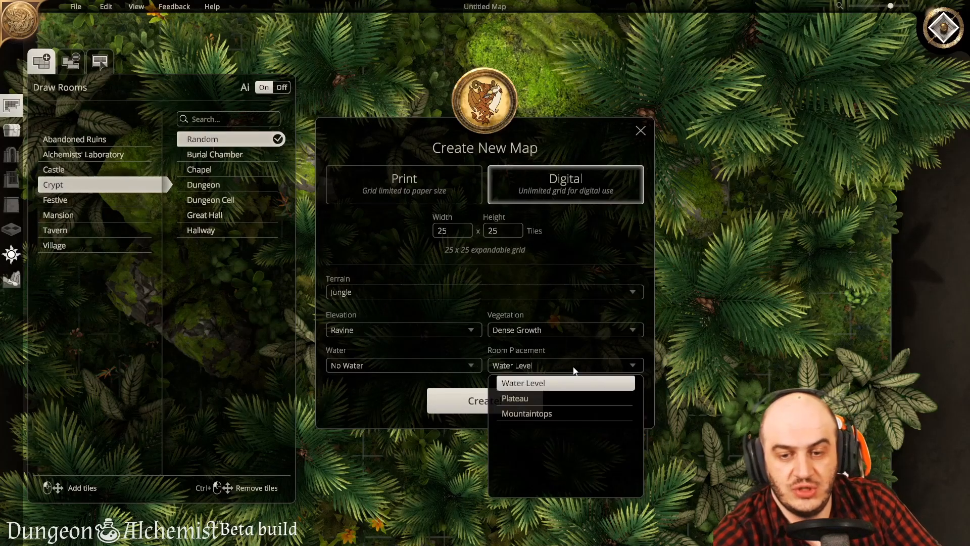
{"action": "left_click", "coordinate": [523, 399]}
{"action": "left_click", "coordinate": [525, 366]}
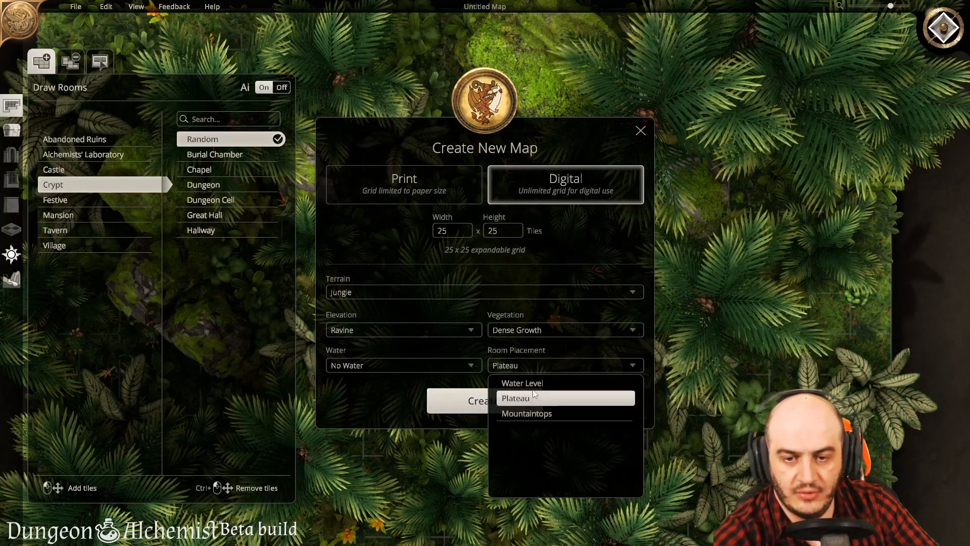
{"action": "left_click", "coordinate": [530, 417]}
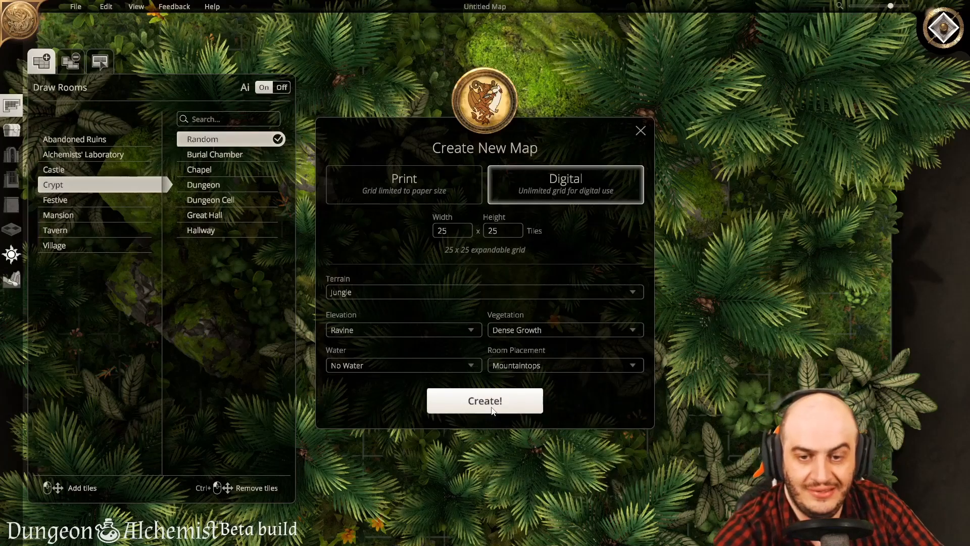
{"action": "left_click", "coordinate": [493, 409]}
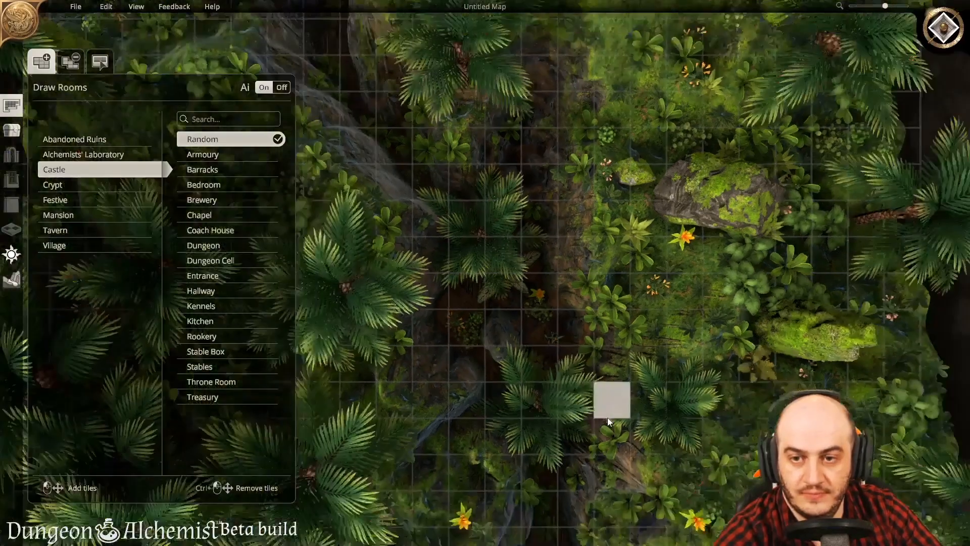
Step: Turn off the grid display in the settings and save the change
{"action": "middle_click_drag", "start_coordinate": [608, 418], "coordinate": [310, 317]}
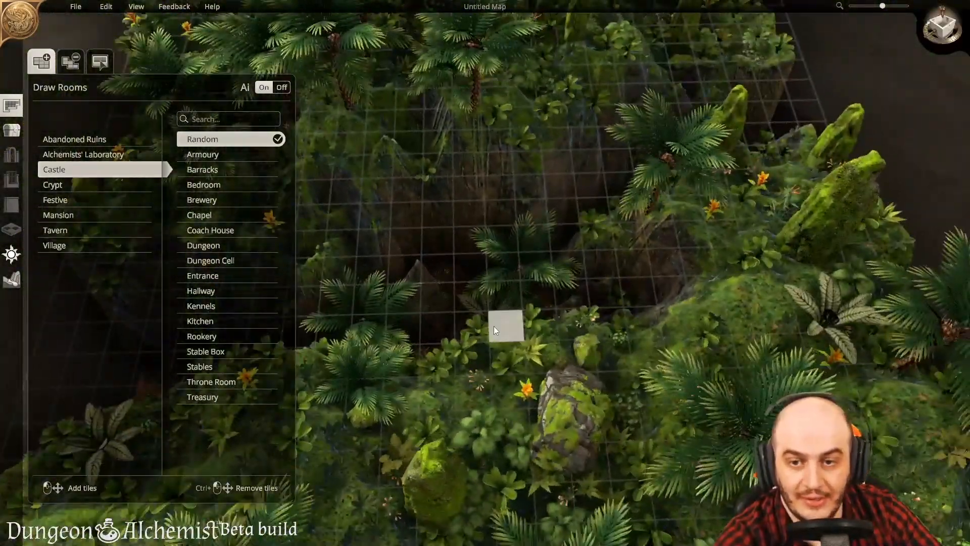
{"action": "middle_click_drag", "start_coordinate": [493, 326], "coordinate": [579, 479]}
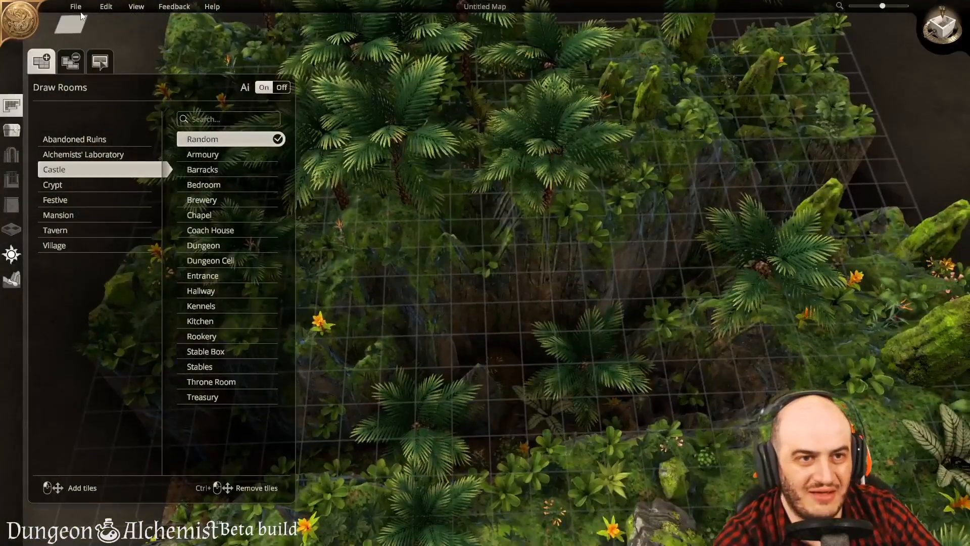
{"action": "left_click", "coordinate": [75, 6]}
{"action": "left_click", "coordinate": [95, 95]}
{"action": "left_click", "coordinate": [369, 373]}
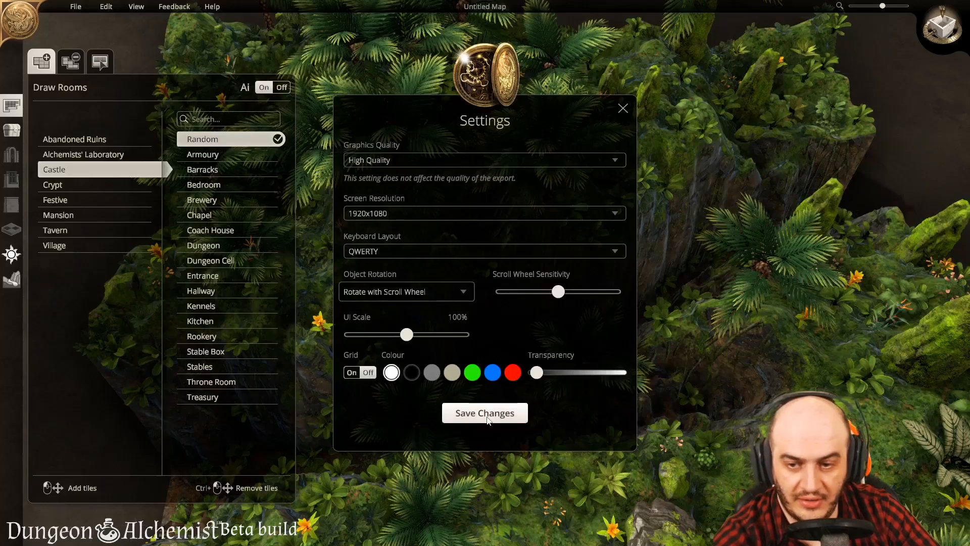
{"action": "left_click", "coordinate": [489, 419]}
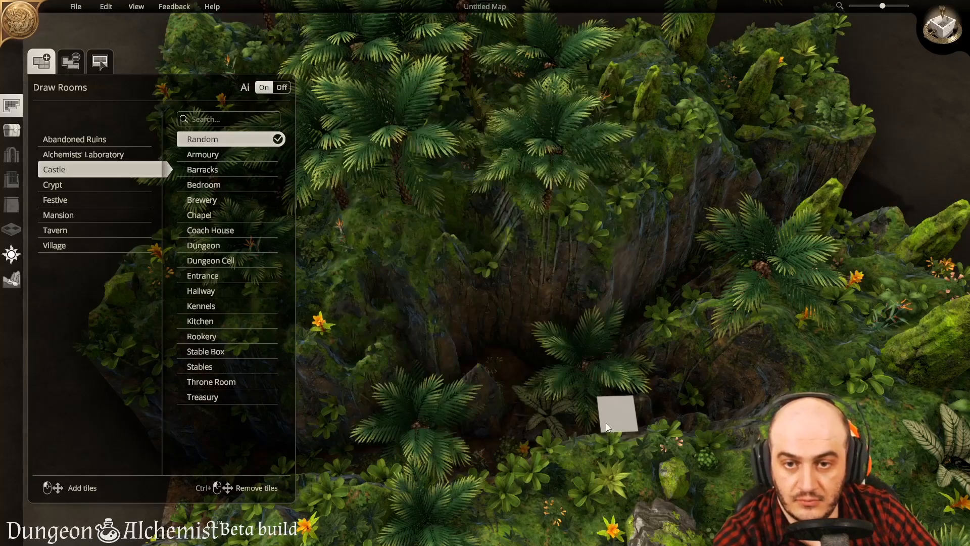
Step: Examine the generated jungle ravine terrain from several distances and angles
{"action": "scroll", "coordinate": [698, 496], "scroll_direction": "up", "scroll_amount": 2}
{"action": "scroll", "coordinate": [698, 496], "scroll_direction": "up", "scroll_amount": 3}
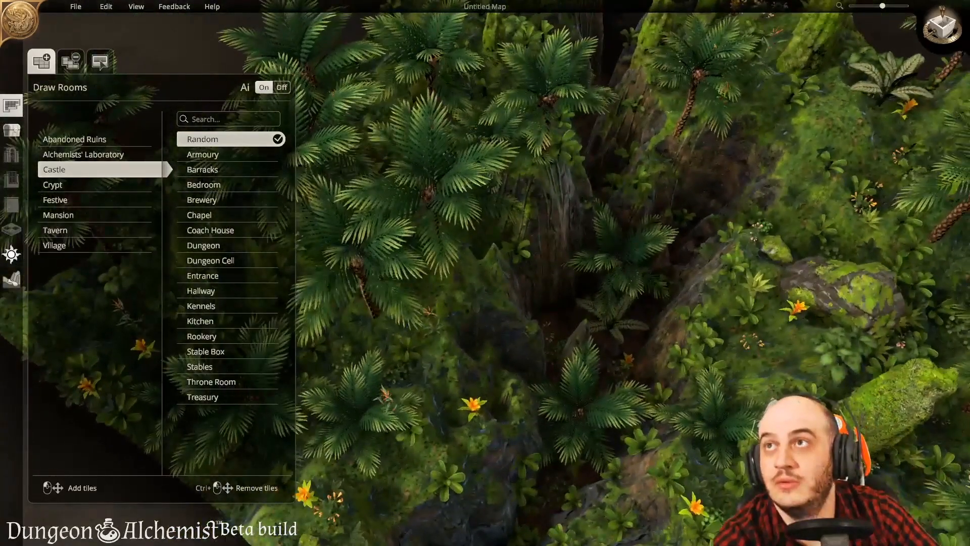
{"action": "scroll", "coordinate": [698, 398], "scroll_direction": "up", "scroll_amount": 3}
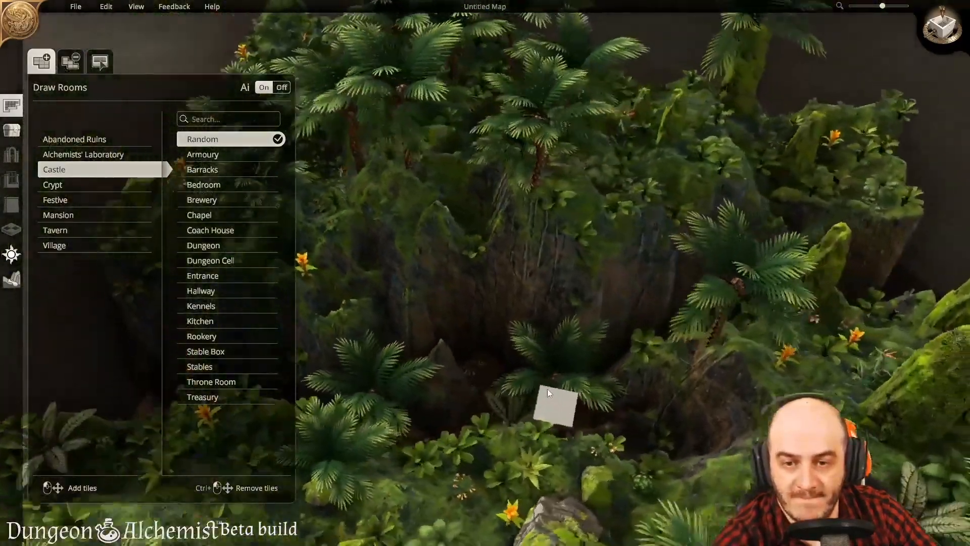
{"action": "scroll", "coordinate": [547, 389], "scroll_direction": "down", "scroll_amount": 4}
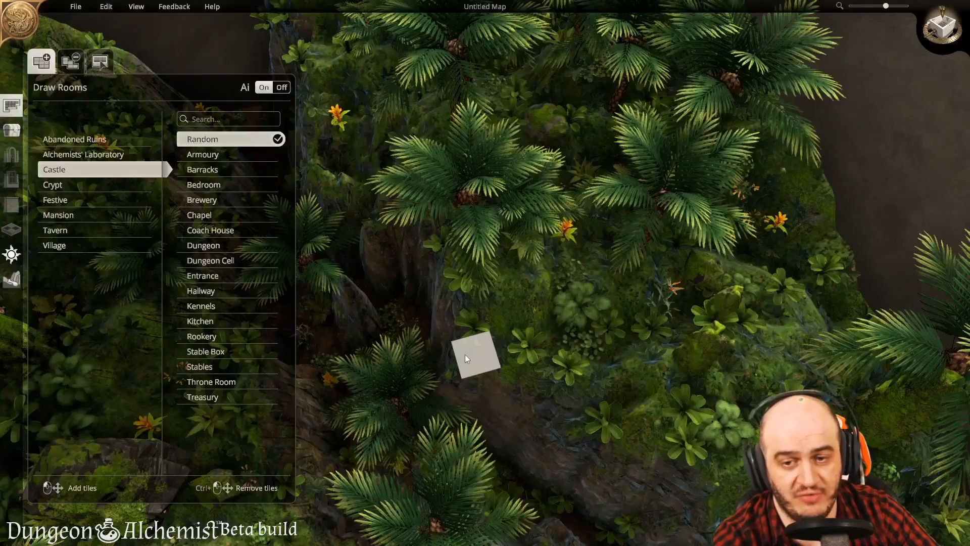
{"action": "scroll", "coordinate": [483, 314], "scroll_direction": "up", "scroll_amount": 2}
{"action": "scroll", "coordinate": [623, 308], "scroll_direction": "down", "scroll_amount": 2}
{"action": "scroll", "coordinate": [585, 257], "scroll_direction": "up", "scroll_amount": 2}
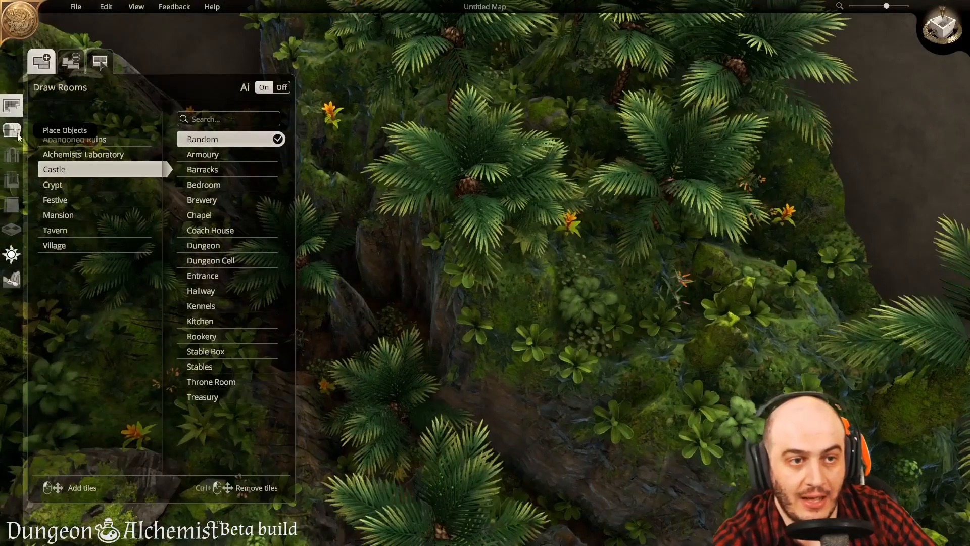
Step: Place a flat mossy rock from the rock objects on the jungle ground beside the large boulder
{"action": "left_click", "coordinate": [11, 130]}
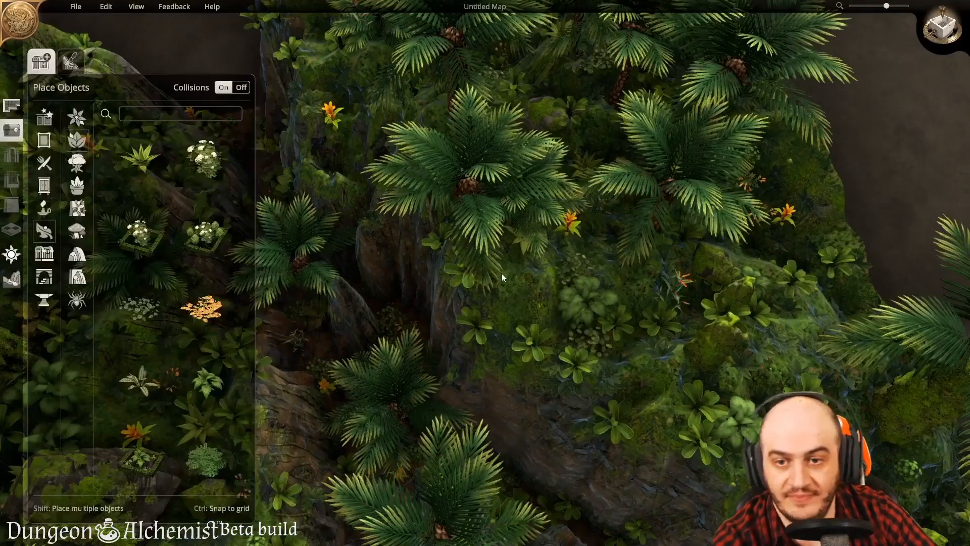
{"action": "scroll", "coordinate": [557, 284], "scroll_direction": "up", "scroll_amount": 3}
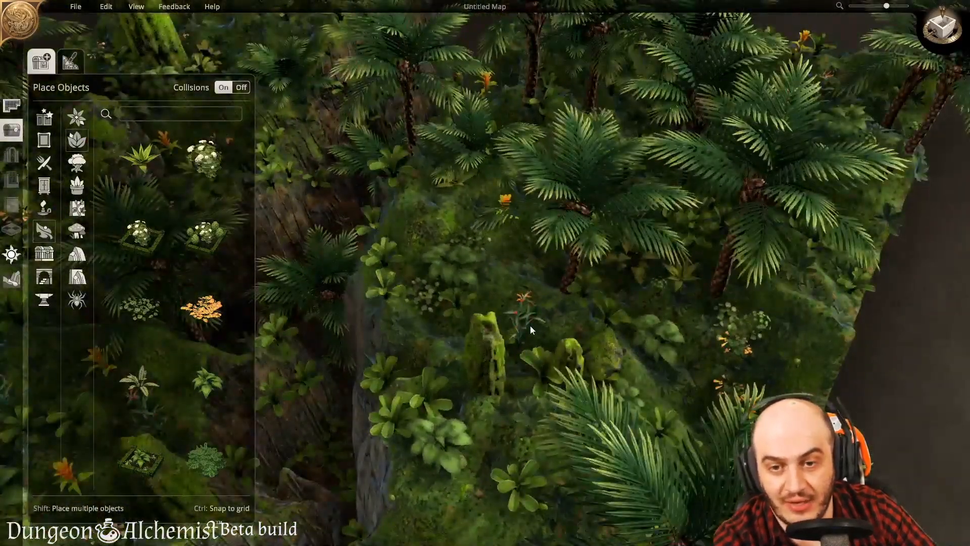
{"action": "scroll", "coordinate": [523, 316], "scroll_direction": "up", "scroll_amount": 3}
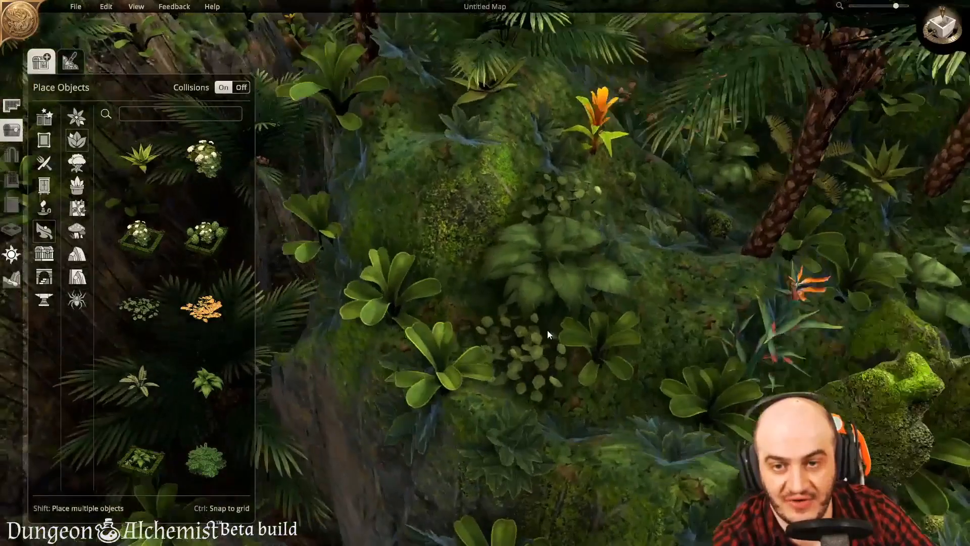
{"action": "scroll", "coordinate": [693, 282], "scroll_direction": "down", "scroll_amount": 3}
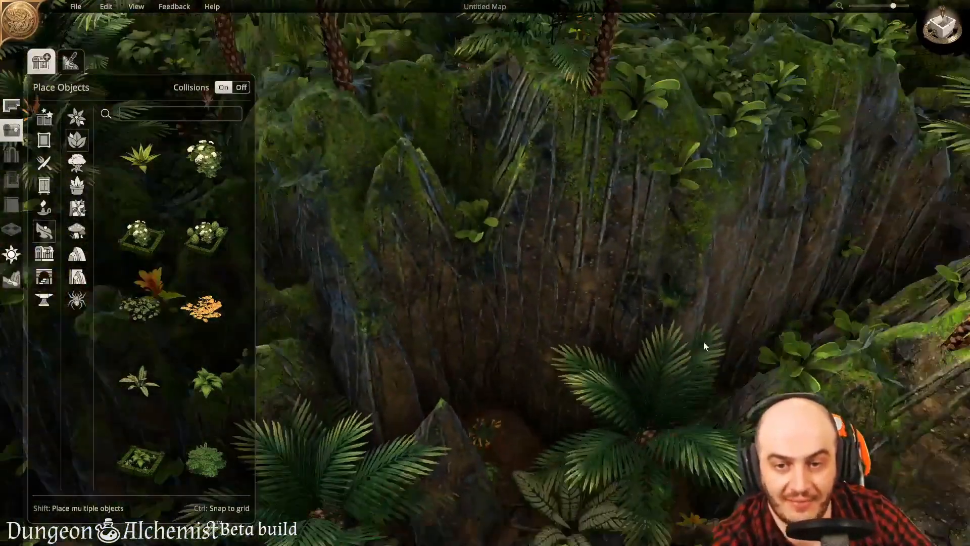
{"action": "scroll", "coordinate": [681, 353], "scroll_direction": "up", "scroll_amount": 4}
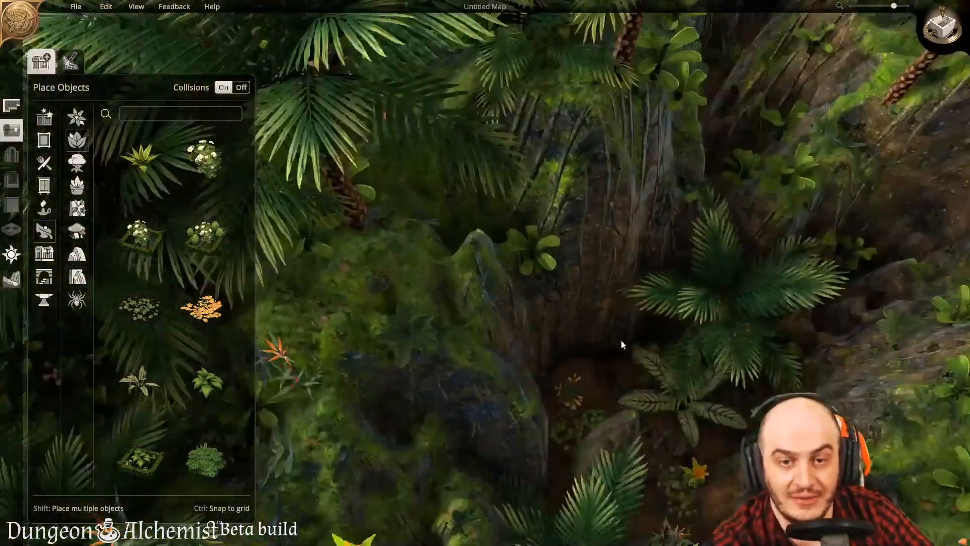
{"action": "right_click_drag", "start_coordinate": [407, 214], "coordinate": [484, 392]}
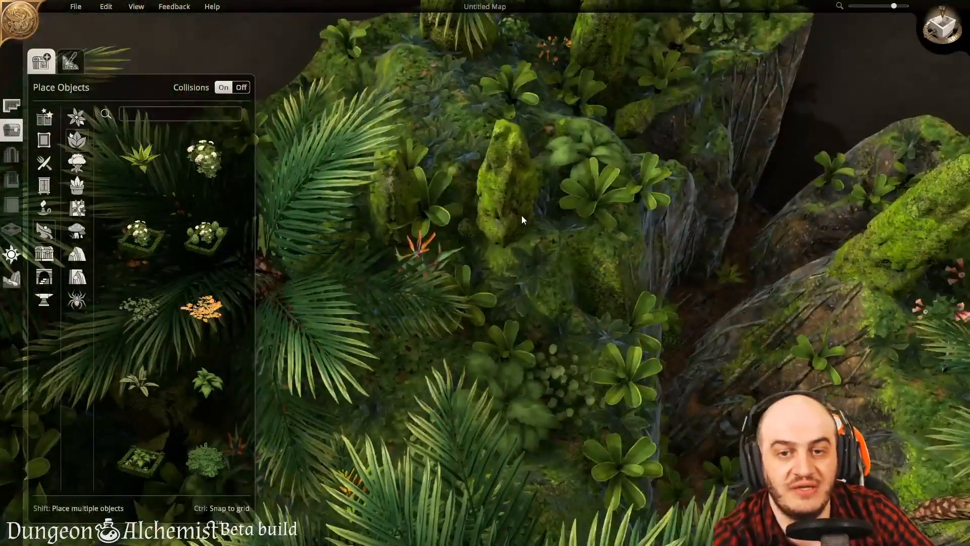
{"action": "right_click_drag", "start_coordinate": [583, 236], "coordinate": [511, 265]}
{"action": "right_click_drag", "start_coordinate": [525, 177], "coordinate": [303, 262]}
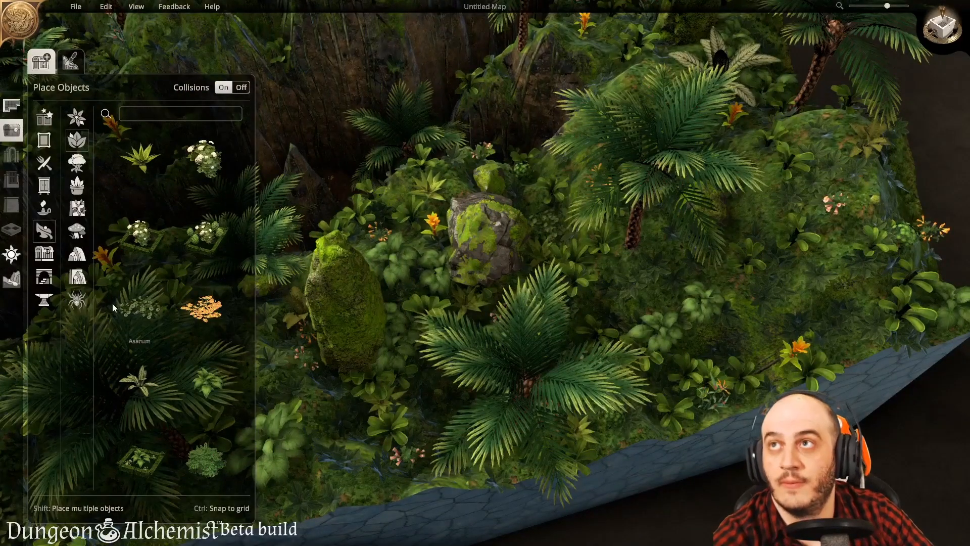
{"action": "right_click_drag", "start_coordinate": [459, 304], "coordinate": [615, 315]}
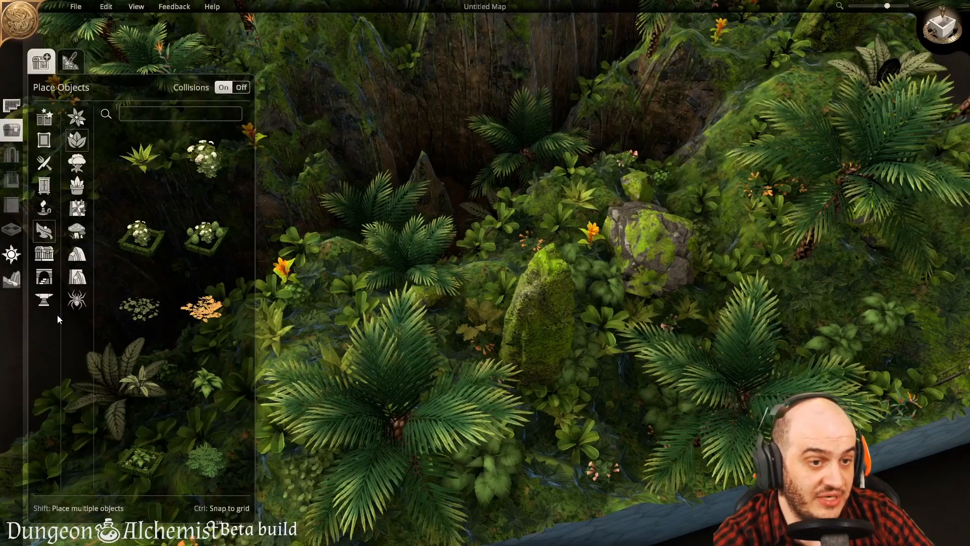
{"action": "left_click", "coordinate": [77, 256]}
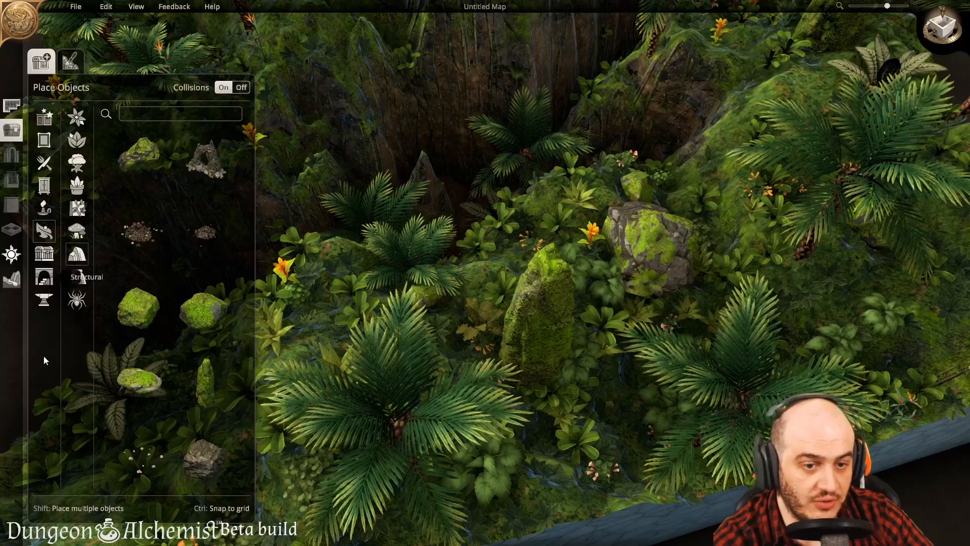
{"action": "left_click", "coordinate": [138, 384]}
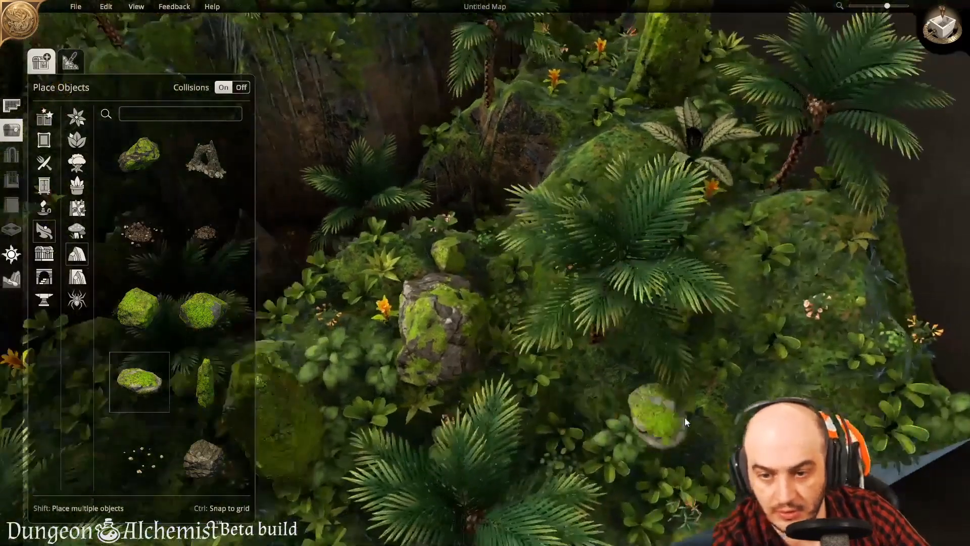
{"action": "left_click", "coordinate": [581, 409]}
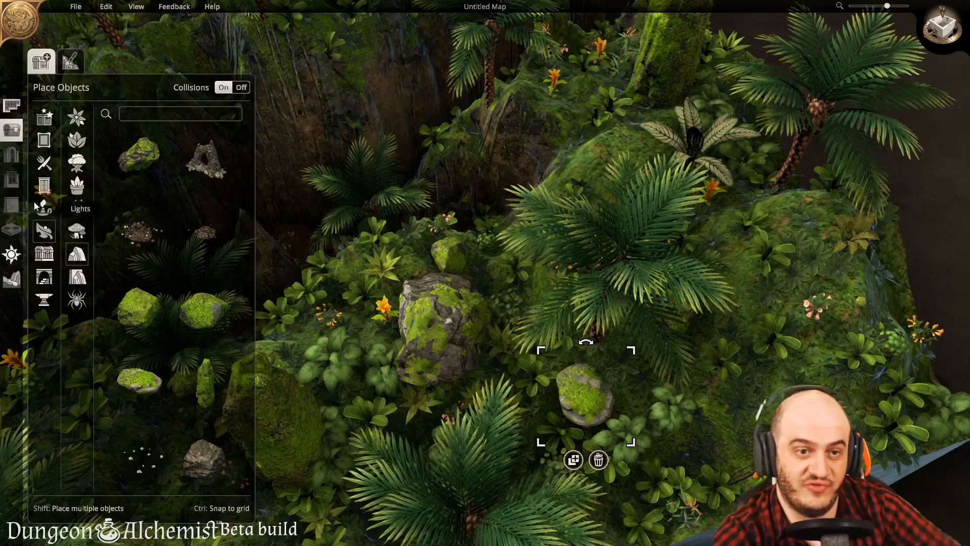
Step: Erase the palms, rocks and larger plants from the jungle plateau with the object brush's eraser
{"action": "left_click", "coordinate": [73, 61]}
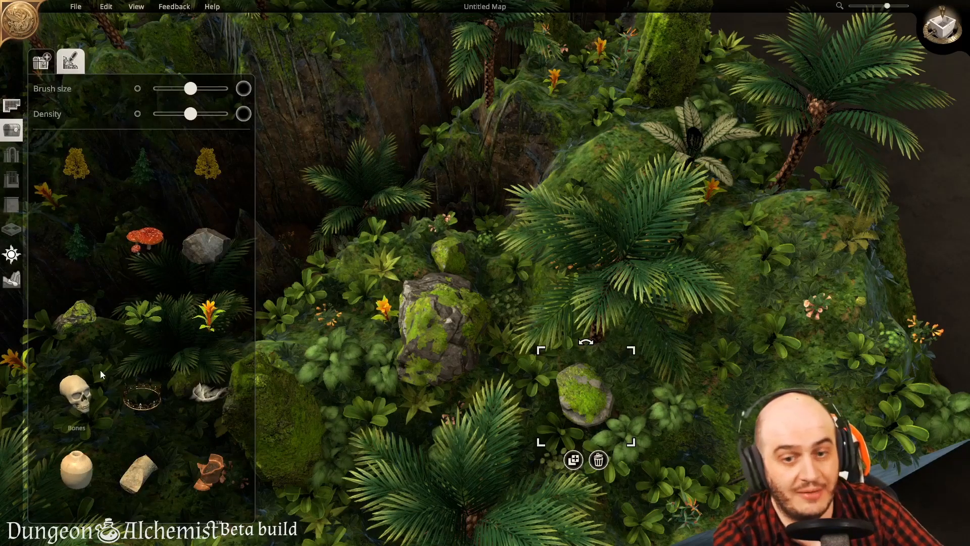
{"action": "mouse_move", "coordinate": [454, 283]}
{"action": "right_mouse_down"}
{"action": "mouse_move", "coordinate": [555, 217]}
{"action": "mouse_move", "coordinate": [454, 228]}
{"action": "mouse_move", "coordinate": [471, 231]}
{"action": "right_mouse_up"}
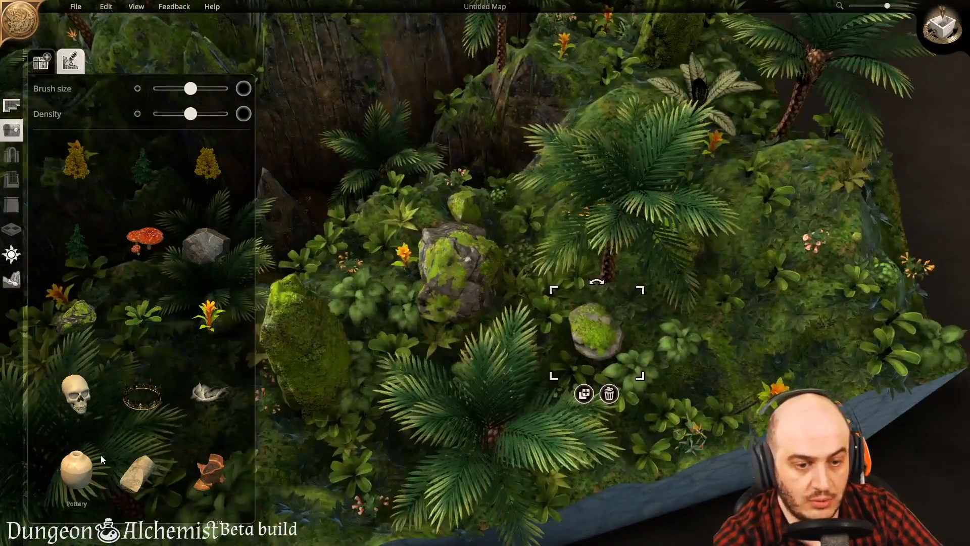
{"action": "scroll", "coordinate": [104, 448], "scroll_direction": "down", "scroll_amount": 2}
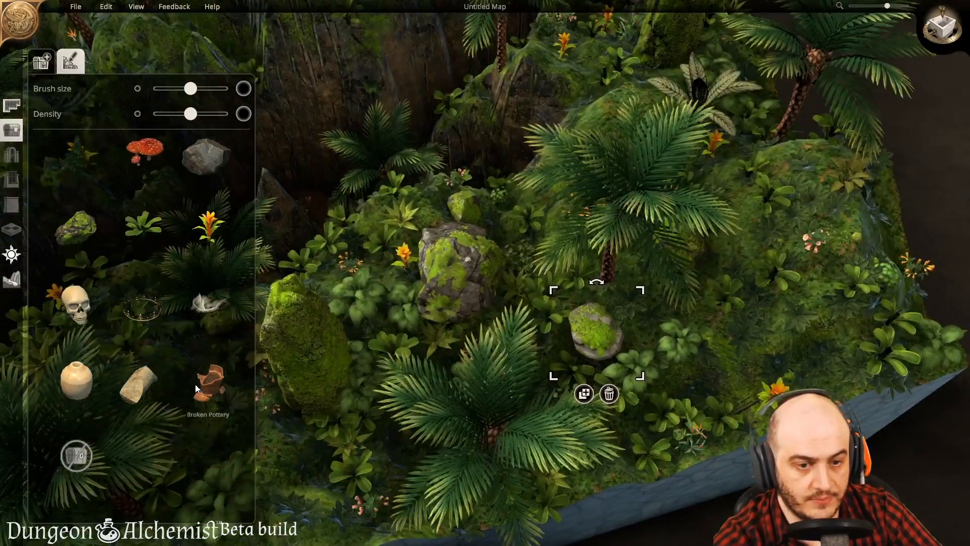
{"action": "left_click", "coordinate": [76, 463]}
{"action": "mouse_move", "coordinate": [572, 353]}
{"action": "left_mouse_down"}
{"action": "mouse_move", "coordinate": [430, 351]}
{"action": "mouse_move", "coordinate": [707, 286]}
{"action": "mouse_move", "coordinate": [441, 365]}
{"action": "mouse_move", "coordinate": [657, 360]}
{"action": "left_mouse_up"}
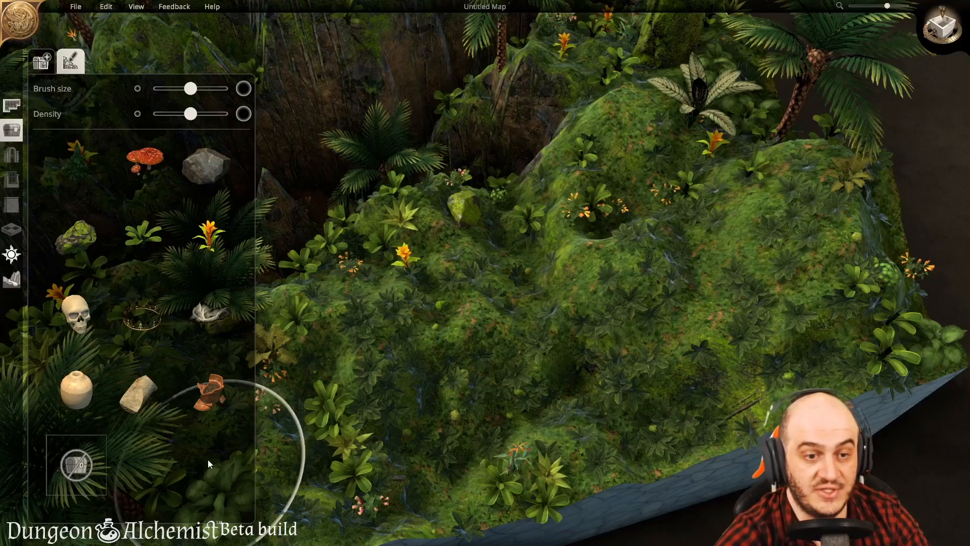
Step: Paint cobwebs across the cleared plateau, first with the default brush and again with a smaller brush at near-maximum density
{"action": "left_click", "coordinate": [207, 313]}
{"action": "mouse_move", "coordinate": [359, 364]}
{"action": "left_mouse_down"}
{"action": "mouse_move", "coordinate": [441, 351]}
{"action": "mouse_move", "coordinate": [598, 260]}
{"action": "mouse_move", "coordinate": [631, 152]}
{"action": "mouse_move", "coordinate": [420, 301]}
{"action": "mouse_move", "coordinate": [536, 364]}
{"action": "mouse_move", "coordinate": [764, 147]}
{"action": "mouse_move", "coordinate": [702, 263]}
{"action": "mouse_move", "coordinate": [603, 307]}
{"action": "left_mouse_up"}
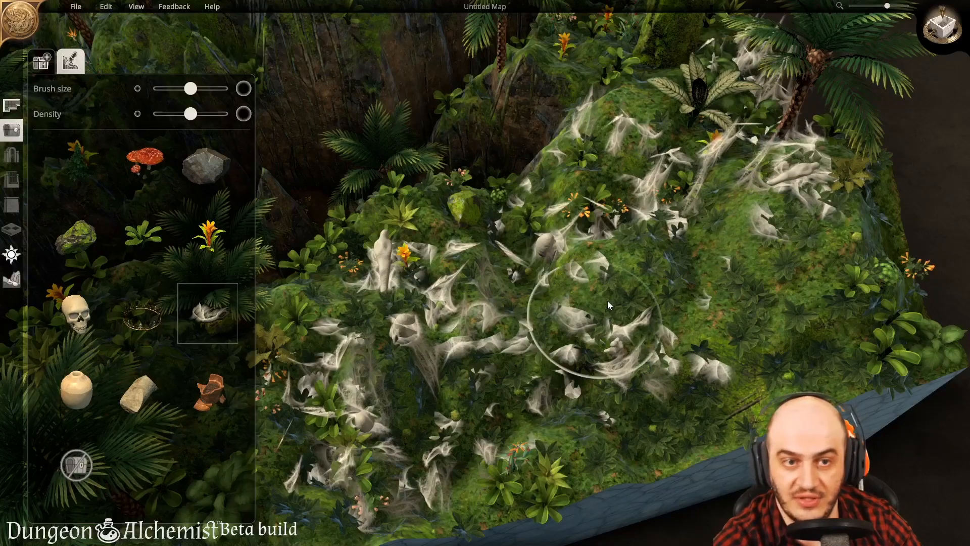
{"action": "mouse_move", "coordinate": [191, 114]}
{"action": "left_mouse_down"}
{"action": "mouse_move", "coordinate": [222, 115]}
{"action": "mouse_move", "coordinate": [160, 94]}
{"action": "mouse_move", "coordinate": [172, 95]}
{"action": "left_mouse_up"}
{"action": "mouse_move", "coordinate": [427, 353]}
{"action": "left_mouse_down"}
{"action": "mouse_move", "coordinate": [413, 401]}
{"action": "mouse_move", "coordinate": [510, 283]}
{"action": "mouse_move", "coordinate": [605, 224]}
{"action": "mouse_move", "coordinate": [639, 358]}
{"action": "mouse_move", "coordinate": [715, 192]}
{"action": "mouse_move", "coordinate": [580, 351]}
{"action": "mouse_move", "coordinate": [608, 262]}
{"action": "mouse_move", "coordinate": [643, 266]}
{"action": "mouse_move", "coordinate": [732, 153]}
{"action": "mouse_move", "coordinate": [638, 184]}
{"action": "mouse_move", "coordinate": [809, 334]}
{"action": "mouse_move", "coordinate": [710, 331]}
{"action": "mouse_move", "coordinate": [558, 434]}
{"action": "mouse_move", "coordinate": [444, 384]}
{"action": "mouse_move", "coordinate": [419, 268]}
{"action": "mouse_move", "coordinate": [740, 401]}
{"action": "mouse_move", "coordinate": [726, 348]}
{"action": "left_mouse_up"}
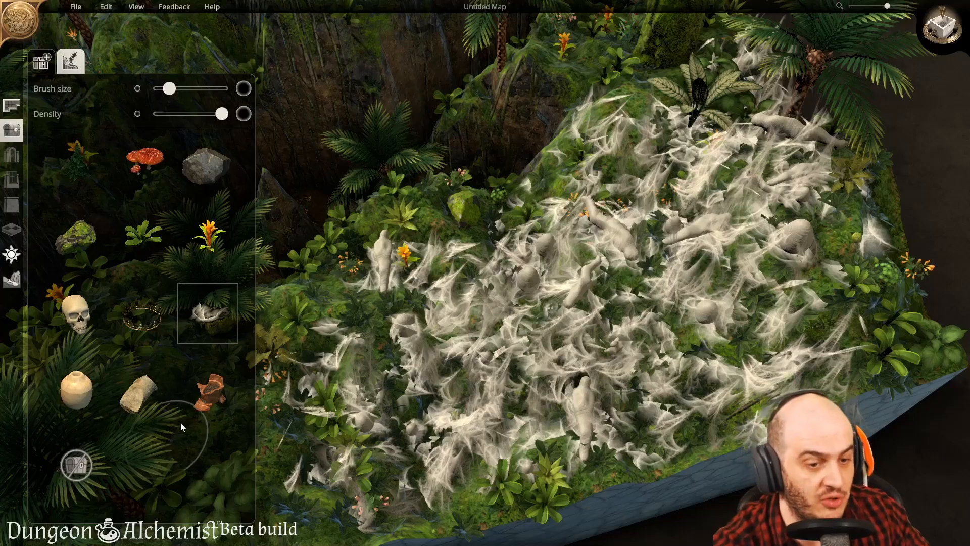
Step: Undo all the painted cobweb strokes
{"action": "scroll", "coordinate": [174, 432], "scroll_direction": "up", "scroll_amount": 1}
{"action": "scroll", "coordinate": [190, 378], "scroll_direction": "up", "scroll_amount": 1}
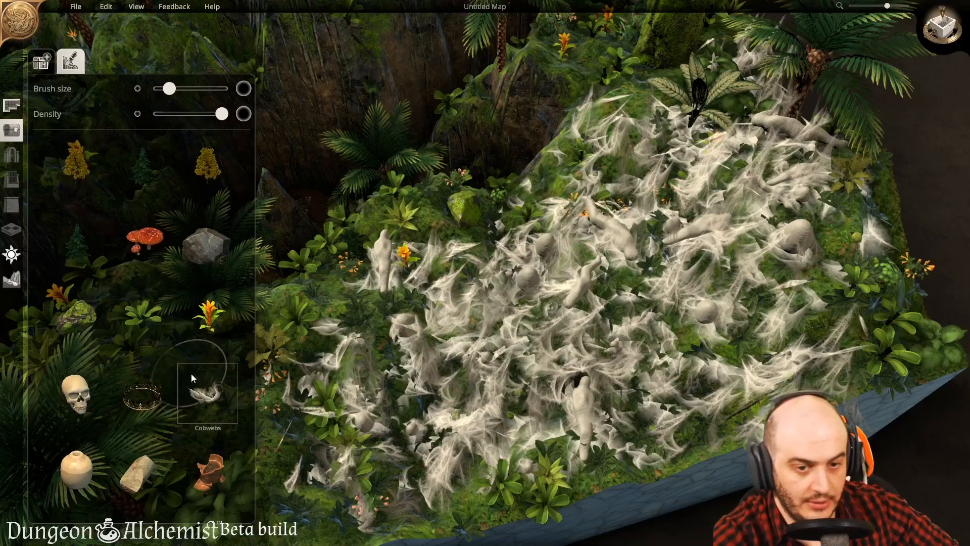
{"action": "key", "text": "ctrl+z"}
{"action": "key", "text": "ctrl+z"}
{"action": "key", "text": "ctrl+z"}
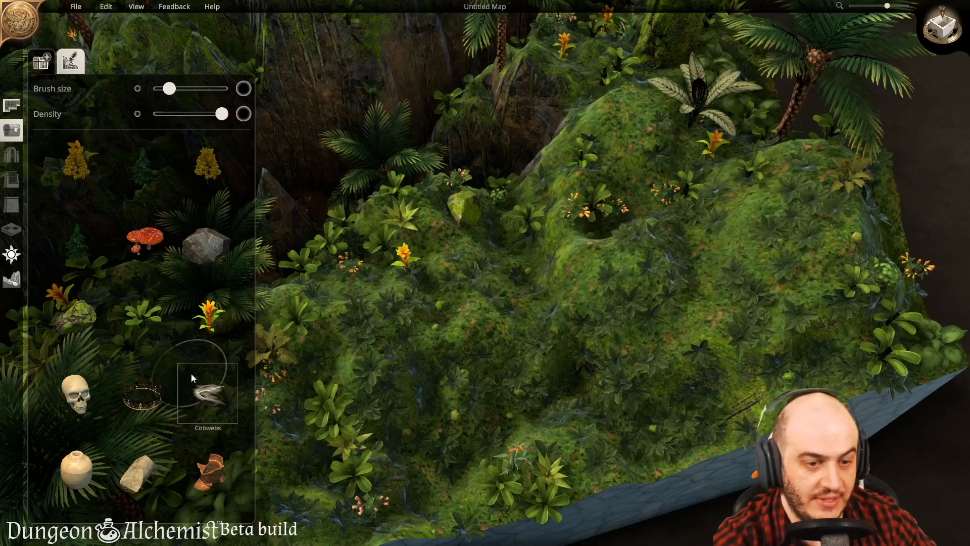
Step: Paint broken stone column rubble over the plateau with the small brush and again with the brush size near maximum
{"action": "left_click", "coordinate": [136, 470]}
{"action": "mouse_move", "coordinate": [662, 292]}
{"action": "left_mouse_down"}
{"action": "mouse_move", "coordinate": [605, 278]}
{"action": "mouse_move", "coordinate": [516, 357]}
{"action": "mouse_move", "coordinate": [607, 418]}
{"action": "mouse_move", "coordinate": [801, 237]}
{"action": "left_mouse_up"}
{"action": "left_click_drag", "start_coordinate": [169, 89], "coordinate": [226, 88]}
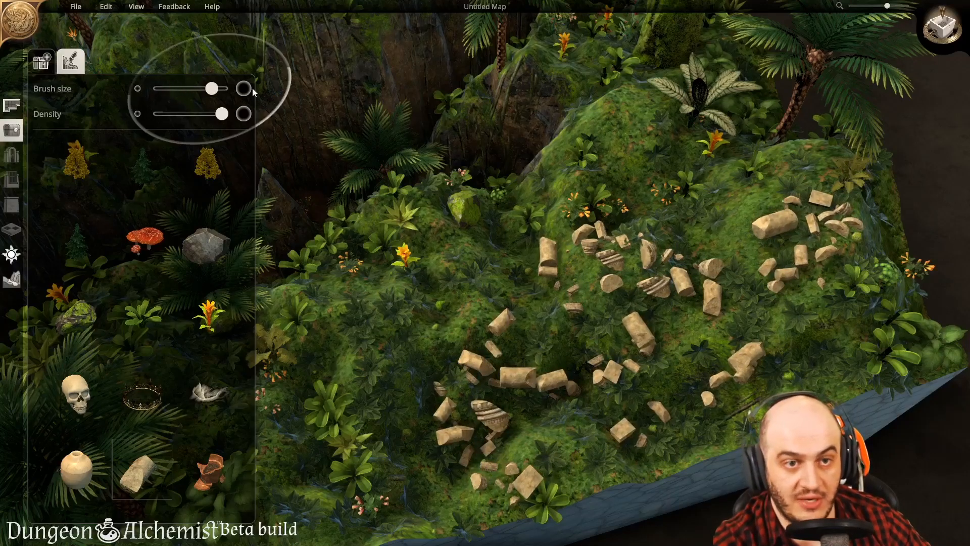
{"action": "mouse_move", "coordinate": [635, 219]}
{"action": "left_mouse_down"}
{"action": "mouse_move", "coordinate": [550, 289]}
{"action": "mouse_move", "coordinate": [432, 325]}
{"action": "mouse_move", "coordinate": [629, 344]}
{"action": "mouse_move", "coordinate": [457, 348]}
{"action": "left_mouse_up"}
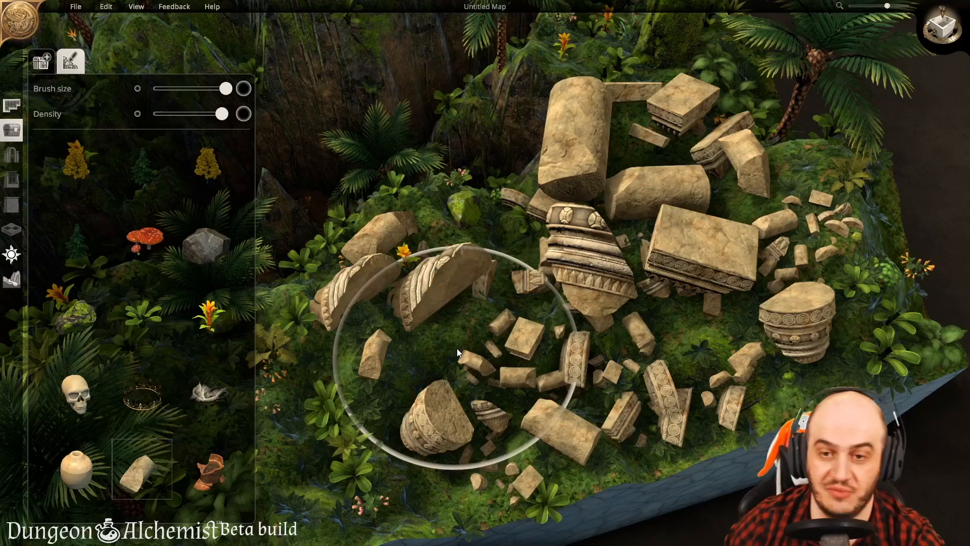
Step: Undo the large and small stone rubble strokes
{"action": "key", "text": "ctrl+z"}
{"action": "key", "text": "ctrl+z"}
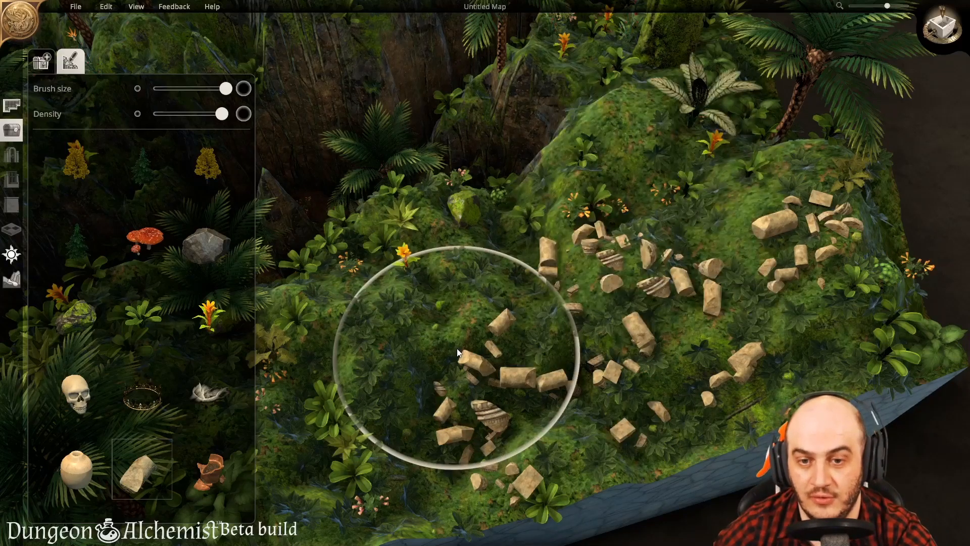
{"action": "key", "text": "ctrl+z"}
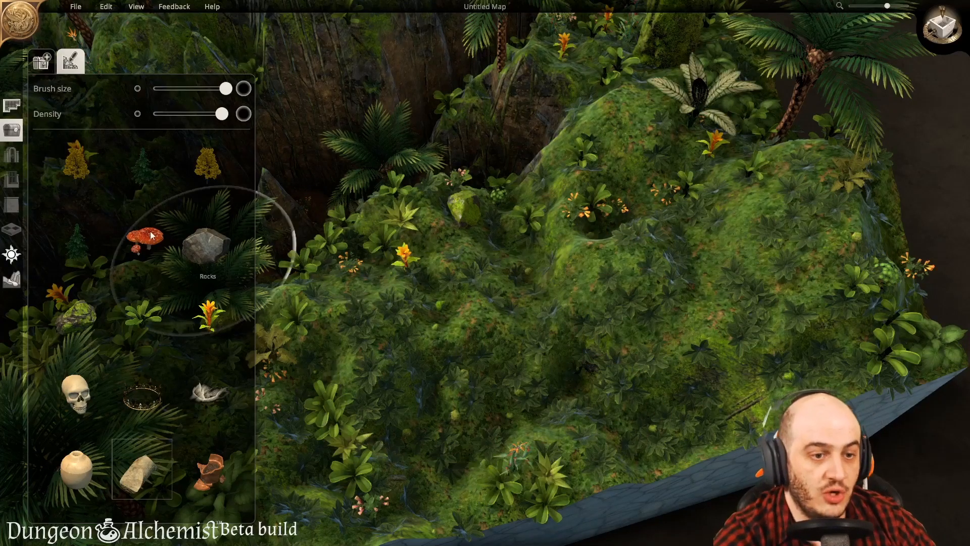
Step: Paint Jungle Foliage across the cleared plateau with the large, dense object brush
{"action": "left_click", "coordinate": [152, 317]}
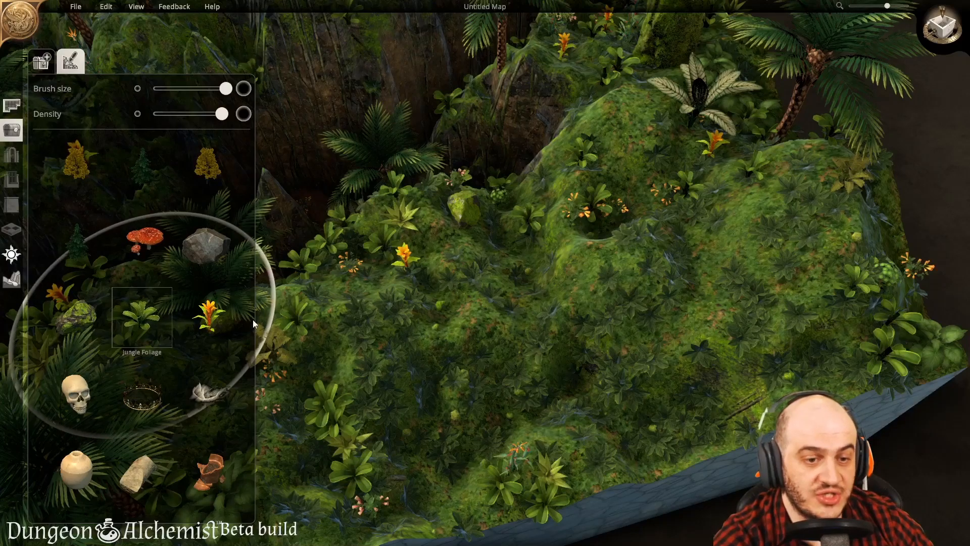
{"action": "left_click", "coordinate": [705, 229]}
{"action": "mouse_move", "coordinate": [706, 232]}
{"action": "left_mouse_down"}
{"action": "mouse_move", "coordinate": [551, 310]}
{"action": "mouse_move", "coordinate": [397, 371]}
{"action": "left_mouse_up"}
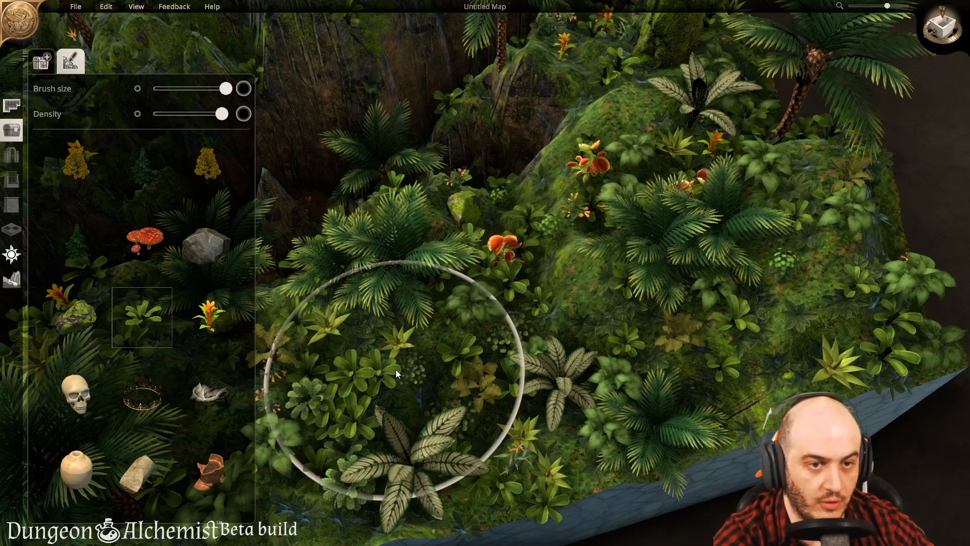
Step: Paint conifer trees over the plateau with a large and then a smaller brush, and undo the conifer and foliage strokes
{"action": "left_click", "coordinate": [144, 167]}
{"action": "mouse_move", "coordinate": [591, 303]}
{"action": "left_mouse_down"}
{"action": "mouse_move", "coordinate": [647, 308]}
{"action": "mouse_move", "coordinate": [700, 248]}
{"action": "mouse_move", "coordinate": [698, 284]}
{"action": "left_mouse_up"}
{"action": "mouse_move", "coordinate": [226, 89]}
{"action": "left_mouse_down"}
{"action": "mouse_move", "coordinate": [159, 96]}
{"action": "mouse_move", "coordinate": [170, 99]}
{"action": "left_mouse_up"}
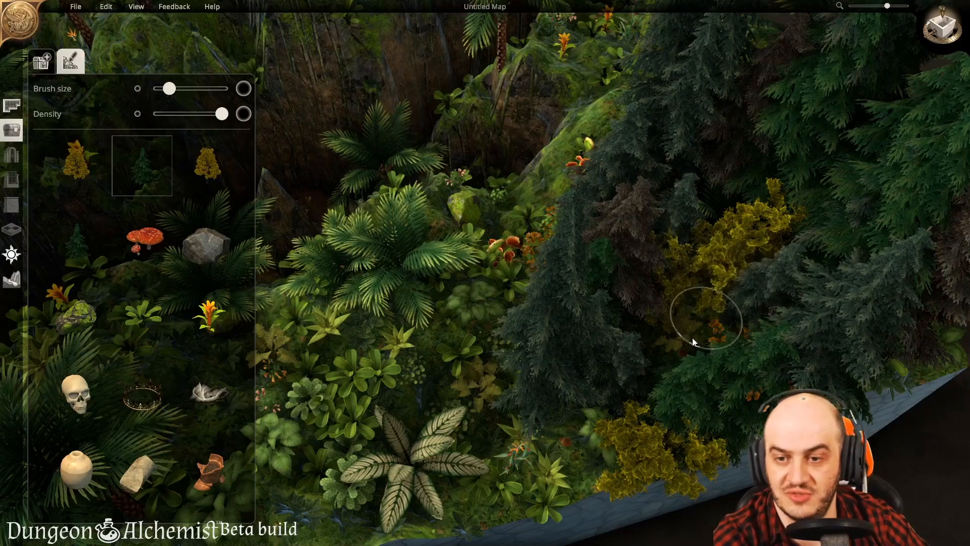
{"action": "mouse_move", "coordinate": [751, 214]}
{"action": "left_mouse_down"}
{"action": "mouse_move", "coordinate": [732, 280]}
{"action": "mouse_move", "coordinate": [745, 237]}
{"action": "mouse_move", "coordinate": [721, 277]}
{"action": "left_mouse_up"}
{"action": "key", "text": "ctrl+z"}
{"action": "key", "text": "ctrl+z"}
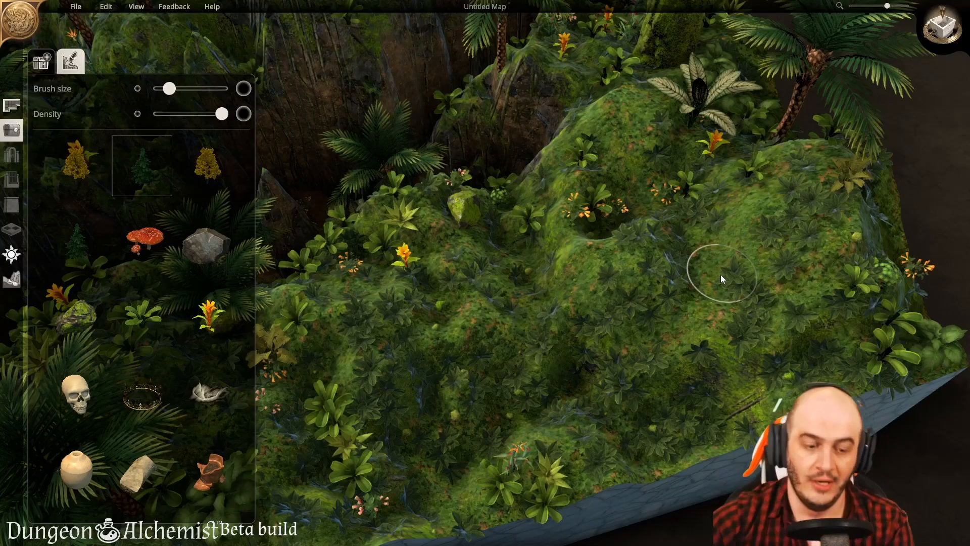
Step: Flatten the ravine floor where it meets the map edge, using a slightly reduced terrain brush
{"action": "left_click", "coordinate": [13, 278]}
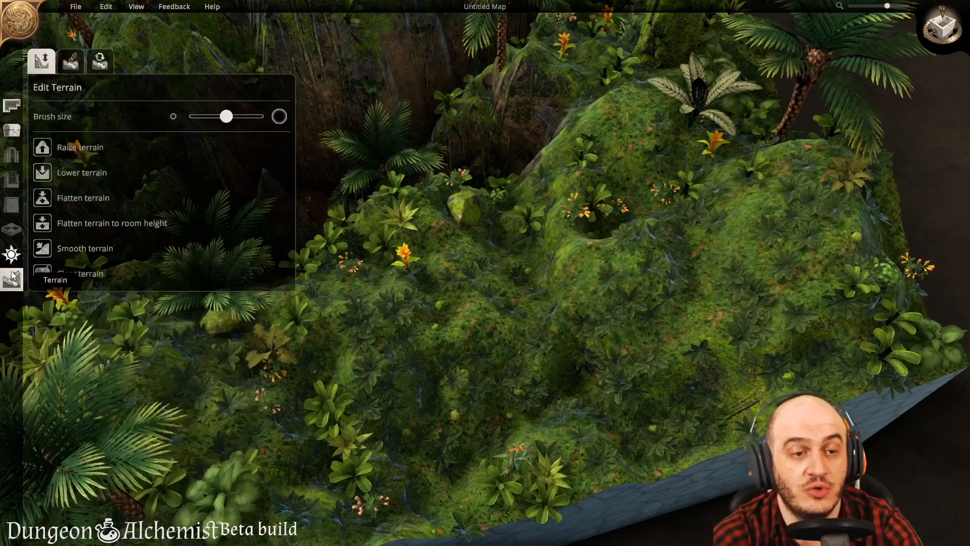
{"action": "left_click", "coordinate": [72, 69]}
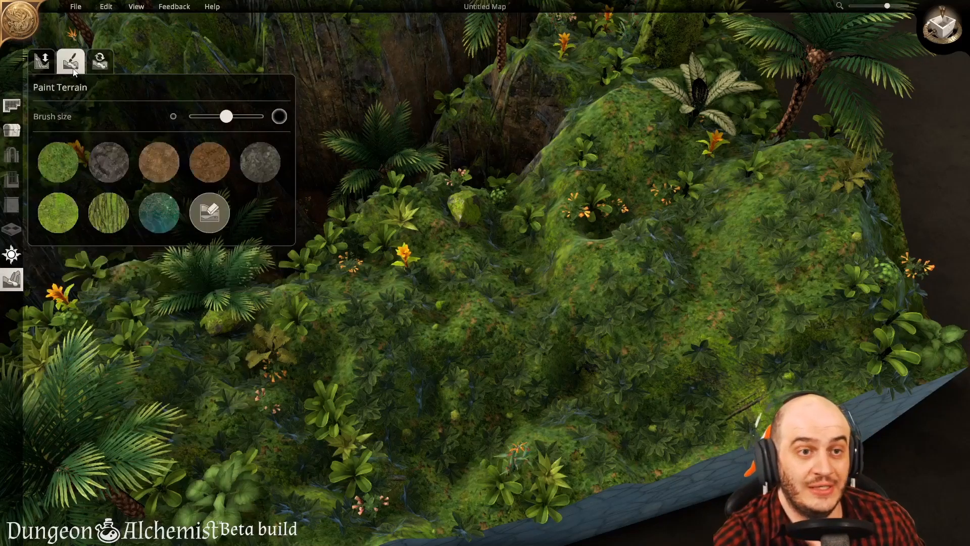
{"action": "left_click", "coordinate": [41, 60]}
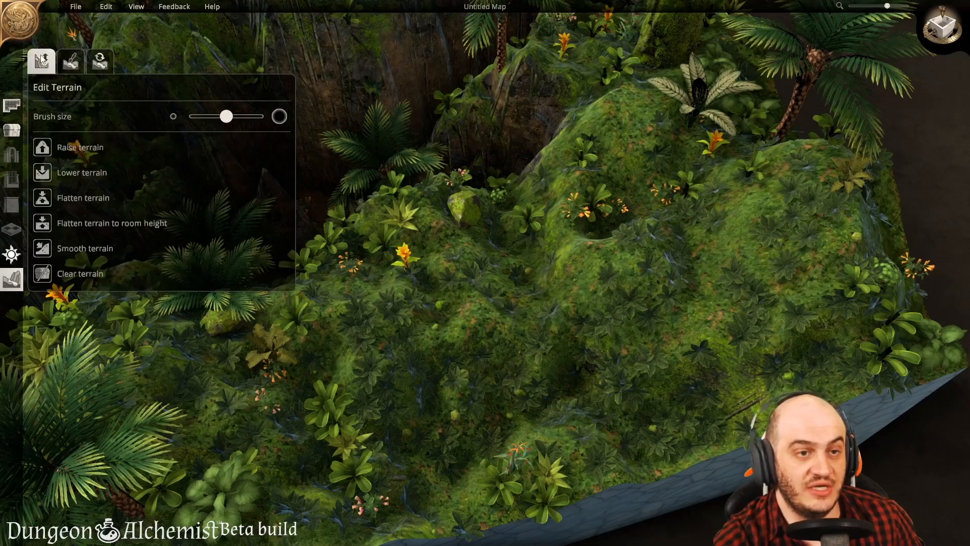
{"action": "left_click", "coordinate": [44, 147]}
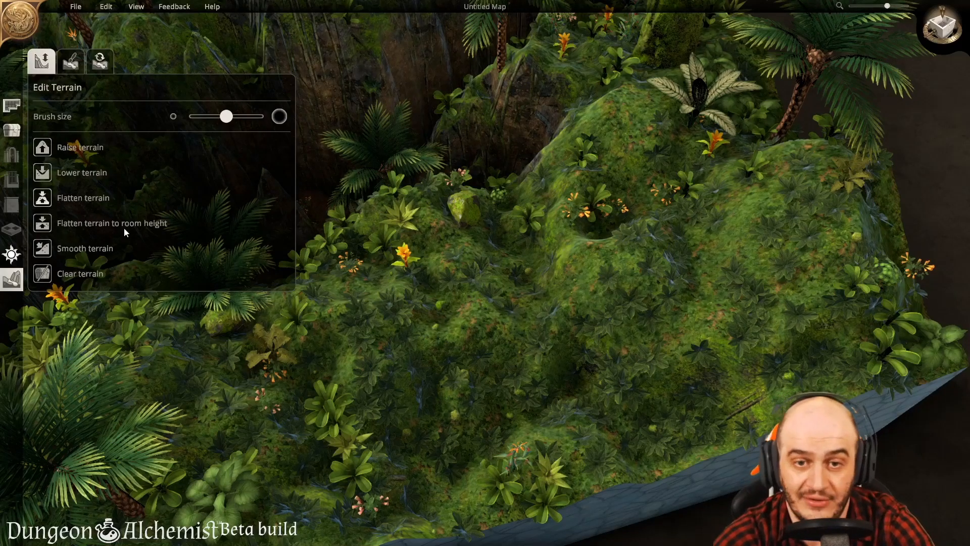
{"action": "right_click_drag", "start_coordinate": [526, 347], "coordinate": [544, 390]}
{"action": "key", "text": "s"}
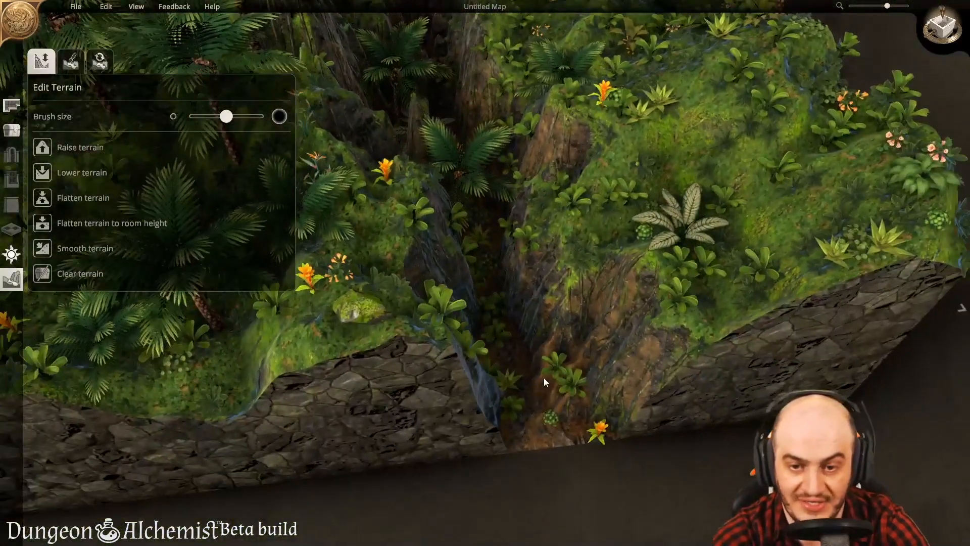
{"action": "left_click", "coordinate": [42, 198]}
{"action": "left_click_drag", "start_coordinate": [227, 117], "coordinate": [214, 117]}
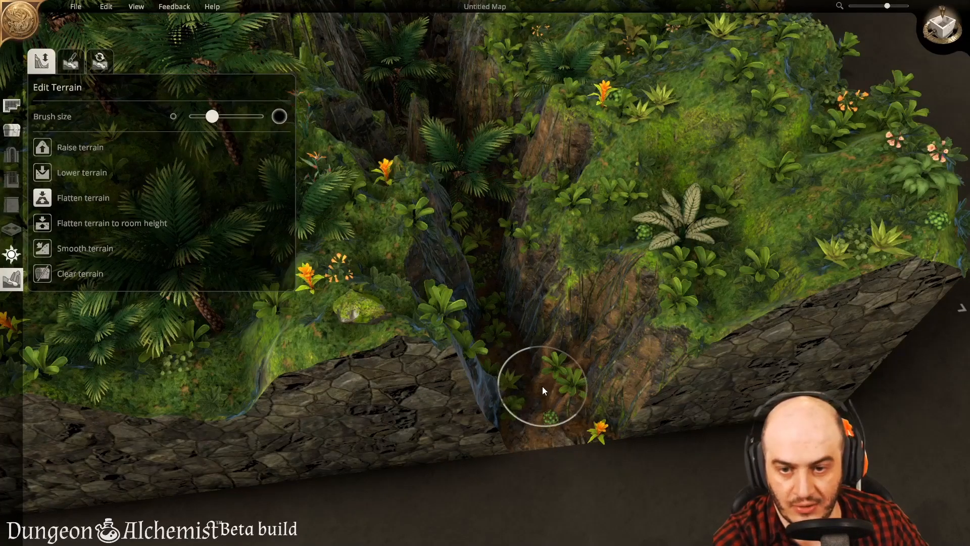
{"action": "mouse_move", "coordinate": [542, 386]}
{"action": "left_mouse_down"}
{"action": "mouse_move", "coordinate": [545, 408]}
{"action": "mouse_move", "coordinate": [568, 410]}
{"action": "left_mouse_up"}
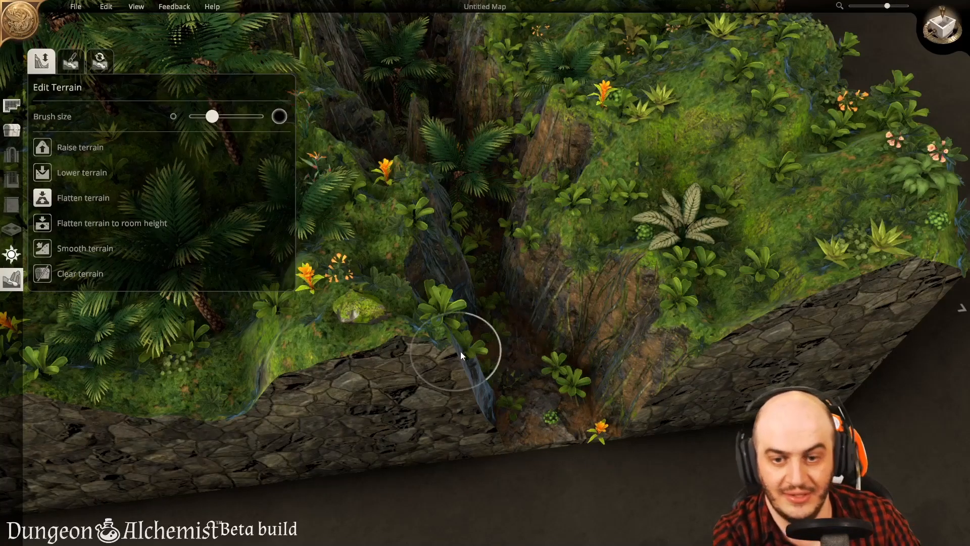
Step: Raise a steep mound on the ravine floor near the map edge with a smaller terrain brush
{"action": "scroll", "coordinate": [511, 354], "scroll_direction": "up", "scroll_amount": 2}
{"action": "scroll", "coordinate": [513, 369], "scroll_direction": "up", "scroll_amount": 3}
{"action": "left_click_drag", "start_coordinate": [211, 116], "coordinate": [198, 117]}
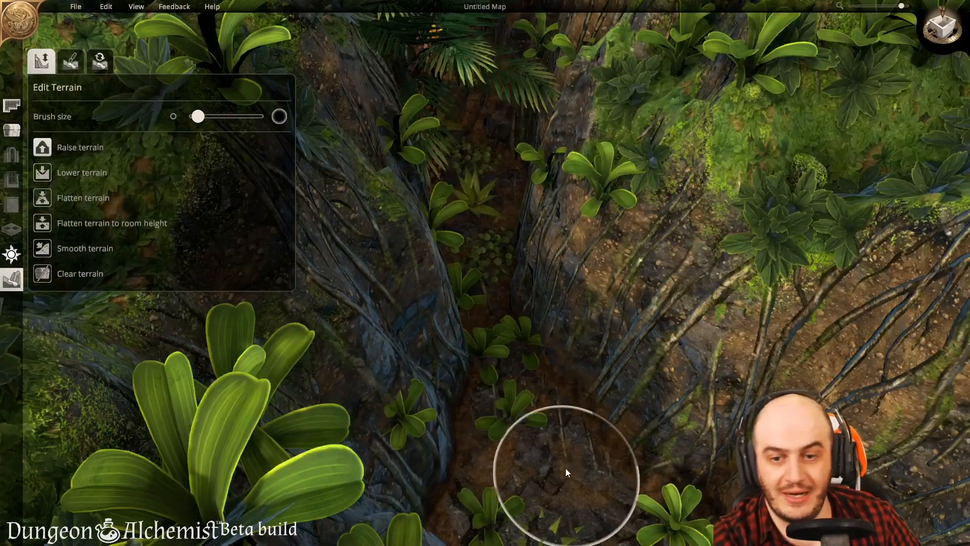
{"action": "mouse_move", "coordinate": [559, 462]}
{"action": "left_mouse_down"}
{"action": "mouse_move", "coordinate": [539, 440]}
{"action": "mouse_move", "coordinate": [520, 379]}
{"action": "mouse_move", "coordinate": [531, 440]}
{"action": "left_mouse_up"}
Step: Flatten the mound's top and extend it into a level ledge along the map edge towards the ravine wall
{"action": "left_click", "coordinate": [50, 196]}
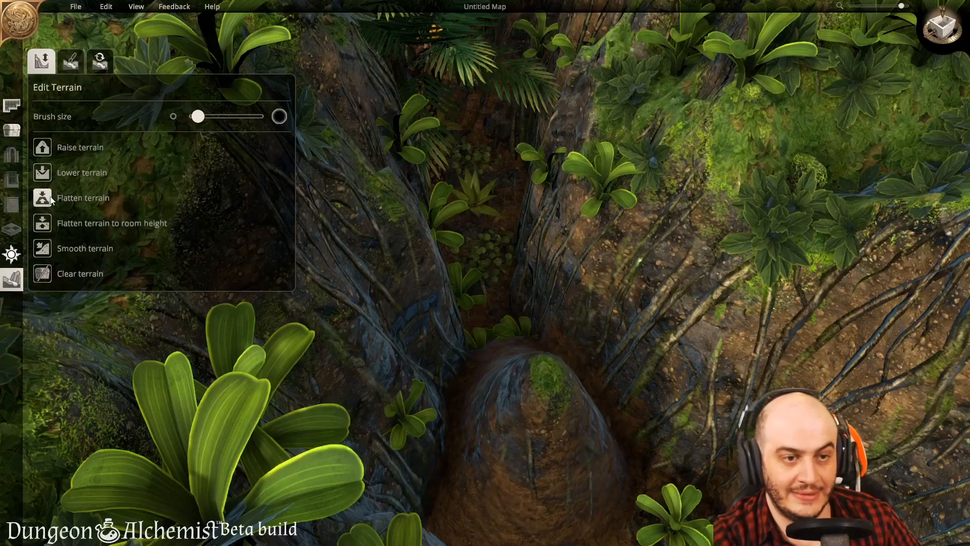
{"action": "mouse_move", "coordinate": [448, 403]}
{"action": "left_mouse_down"}
{"action": "mouse_move", "coordinate": [526, 395]}
{"action": "mouse_move", "coordinate": [511, 360]}
{"action": "mouse_move", "coordinate": [461, 358]}
{"action": "mouse_move", "coordinate": [505, 470]}
{"action": "mouse_move", "coordinate": [523, 433]}
{"action": "mouse_move", "coordinate": [524, 445]}
{"action": "left_mouse_up"}
{"action": "key", "text": "s"}
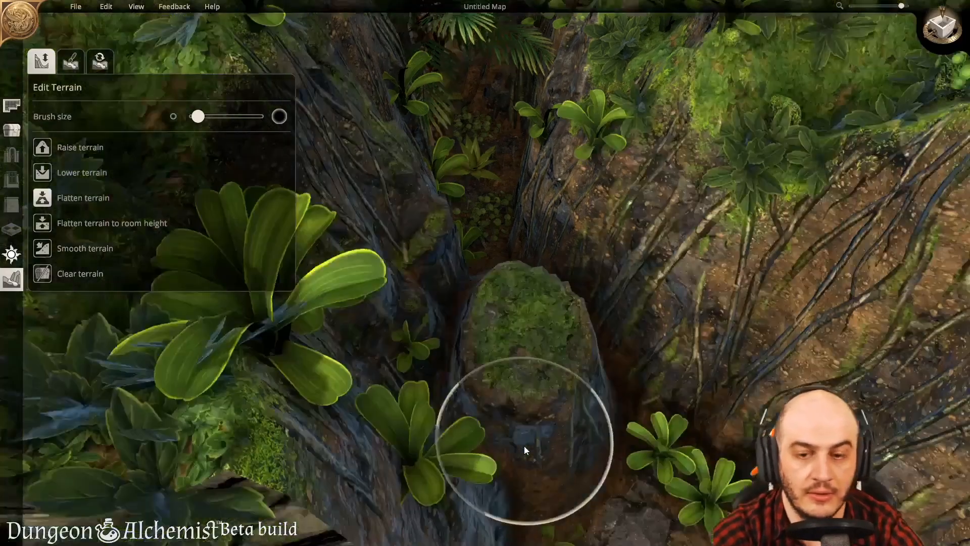
{"action": "mouse_move", "coordinate": [563, 343]}
{"action": "left_mouse_down"}
{"action": "mouse_move", "coordinate": [533, 365]}
{"action": "mouse_move", "coordinate": [527, 387]}
{"action": "left_mouse_up"}
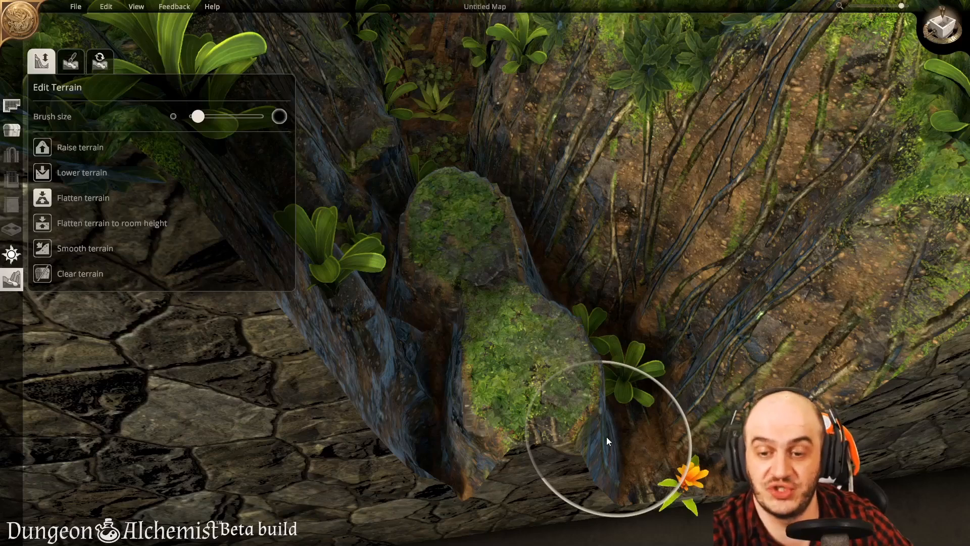
{"action": "mouse_move", "coordinate": [607, 436]}
{"action": "left_mouse_down"}
{"action": "mouse_move", "coordinate": [633, 430]}
{"action": "mouse_move", "coordinate": [627, 444]}
{"action": "mouse_move", "coordinate": [510, 391]}
{"action": "mouse_move", "coordinate": [603, 389]}
{"action": "mouse_move", "coordinate": [652, 369]}
{"action": "left_mouse_up"}
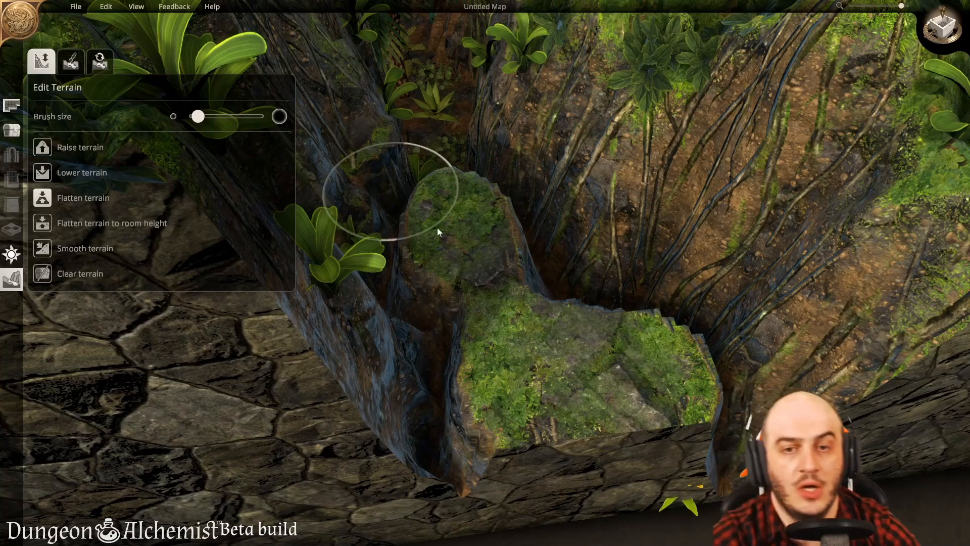
Step: Choose a hanging wall cobweb from the cobweb objects and try to position it on the jungle ground
{"action": "right_click_drag", "start_coordinate": [569, 232], "coordinate": [662, 314]}
{"action": "right_click_drag", "start_coordinate": [709, 357], "coordinate": [374, 323]}
{"action": "right_click_drag", "start_coordinate": [606, 362], "coordinate": [334, 306]}
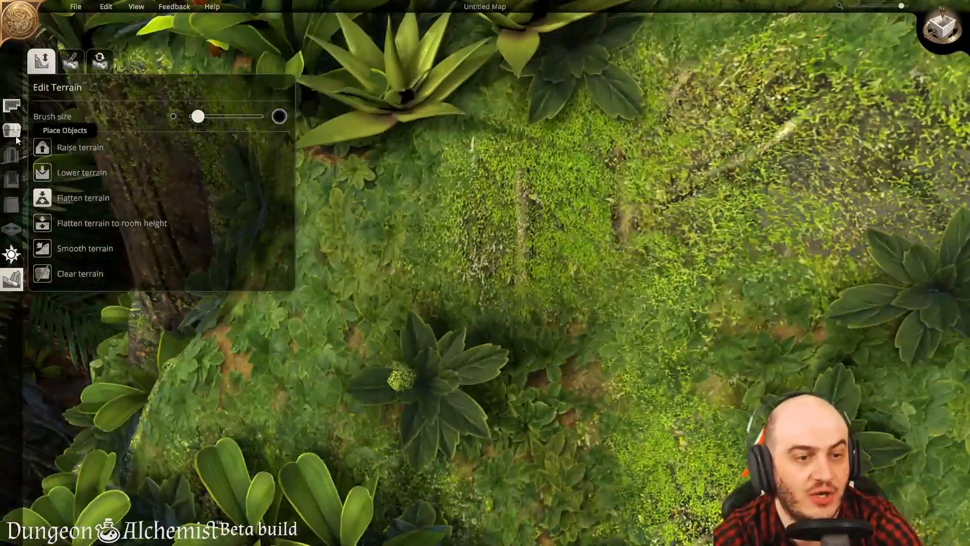
{"action": "left_click", "coordinate": [11, 129]}
{"action": "left_click", "coordinate": [76, 300]}
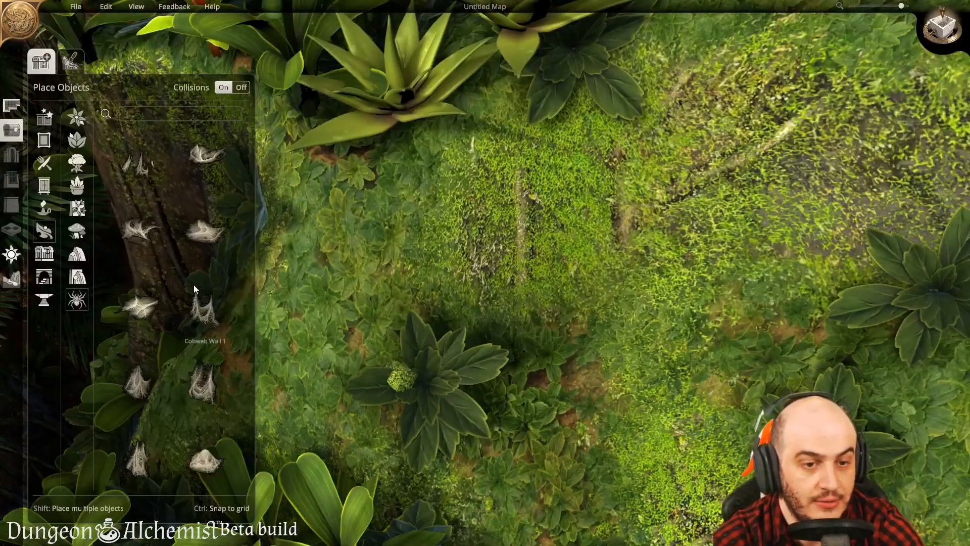
{"action": "left_click", "coordinate": [205, 378]}
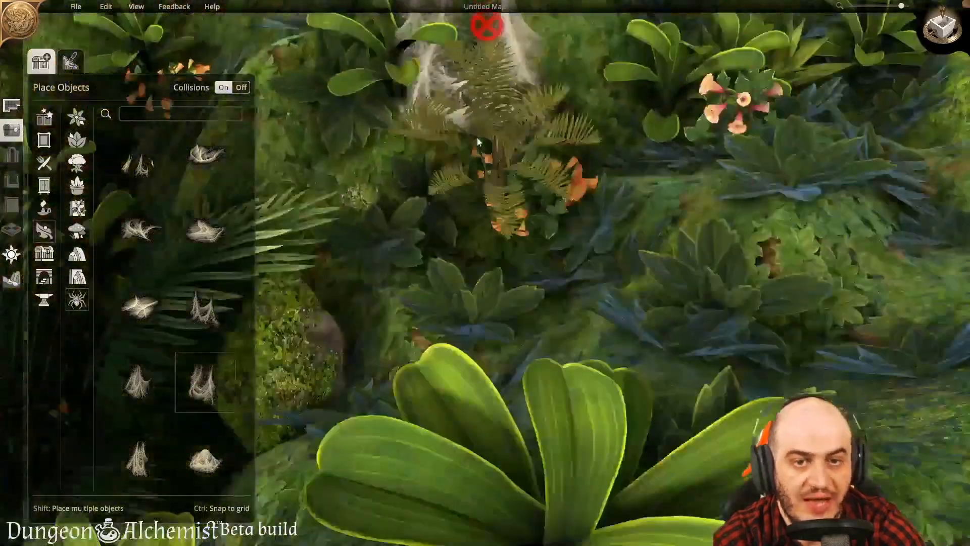
{"action": "key", "text": "w"}
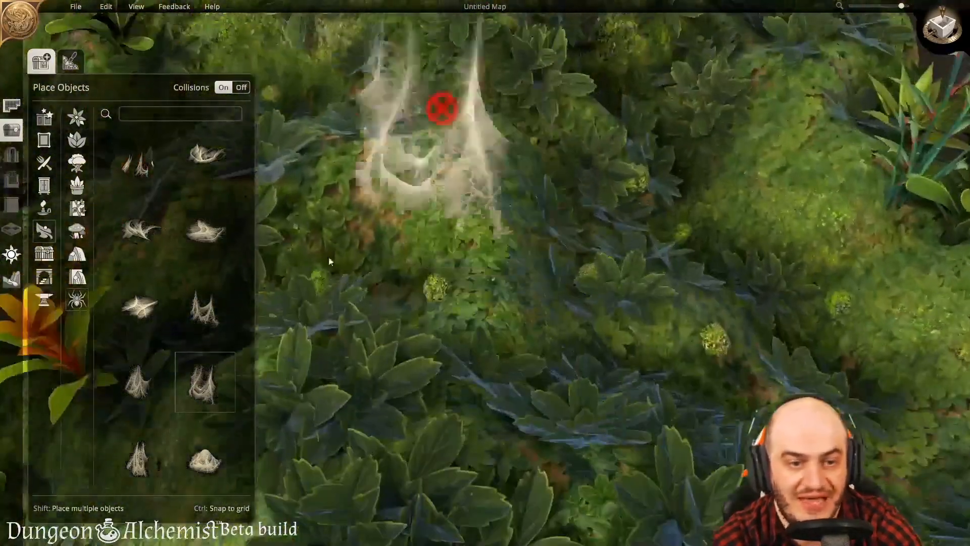
Step: Turn off object collisions and cancel the cobweb placement
{"action": "left_click", "coordinate": [240, 88]}
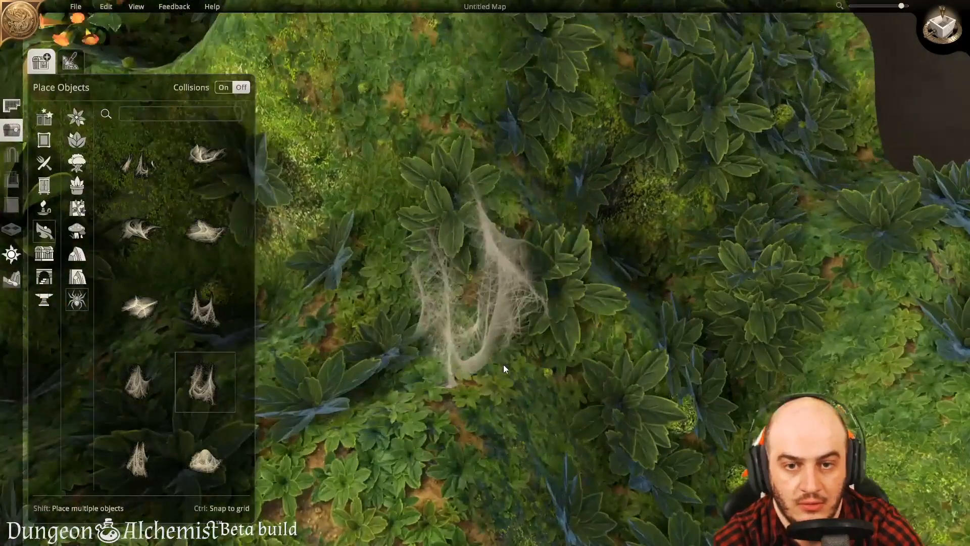
{"action": "right_click", "coordinate": [503, 365]}
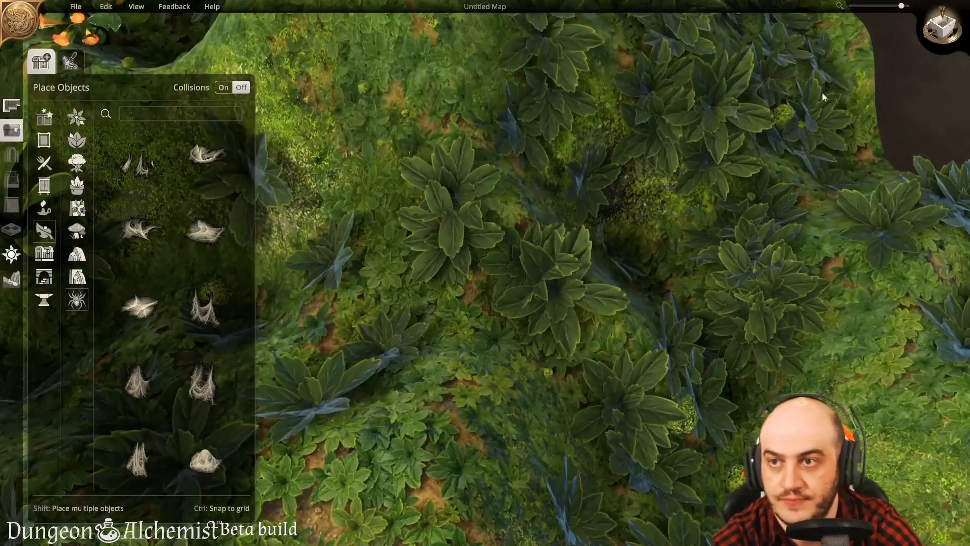
{"action": "left_click_drag", "start_coordinate": [903, 6], "coordinate": [885, 7]}
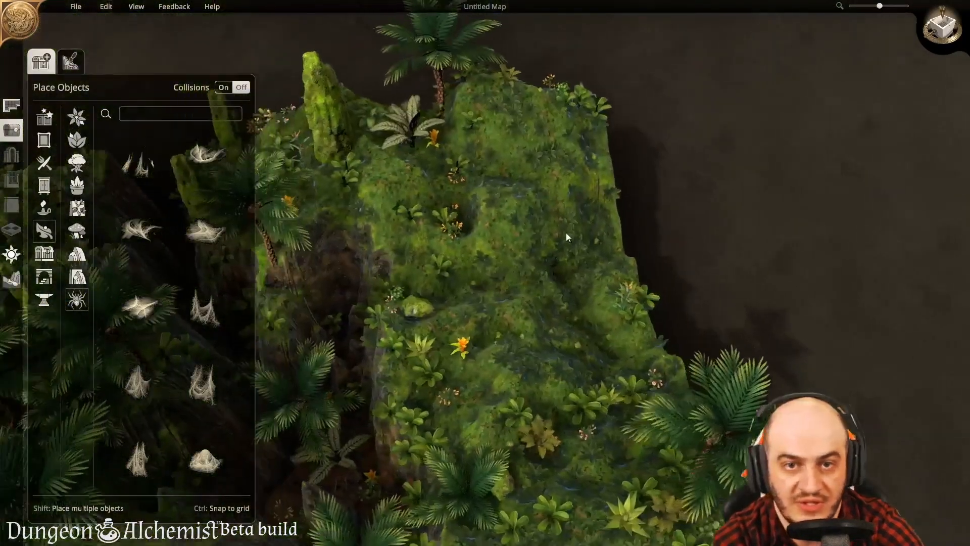
Step: Place a Cobweb Wall 1 on the hilltop ground between the striped-leaf plant and the palm, keeping object collisions off
{"action": "scroll", "coordinate": [497, 260], "scroll_direction": "up", "scroll_amount": 3}
{"action": "key", "text": "w"}
{"action": "key", "text": "d"}
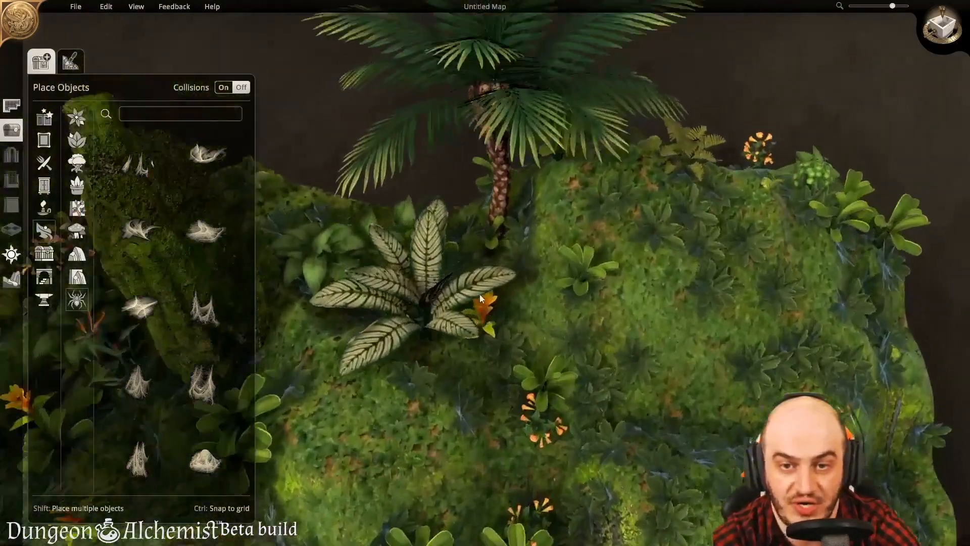
{"action": "key", "text": "s"}
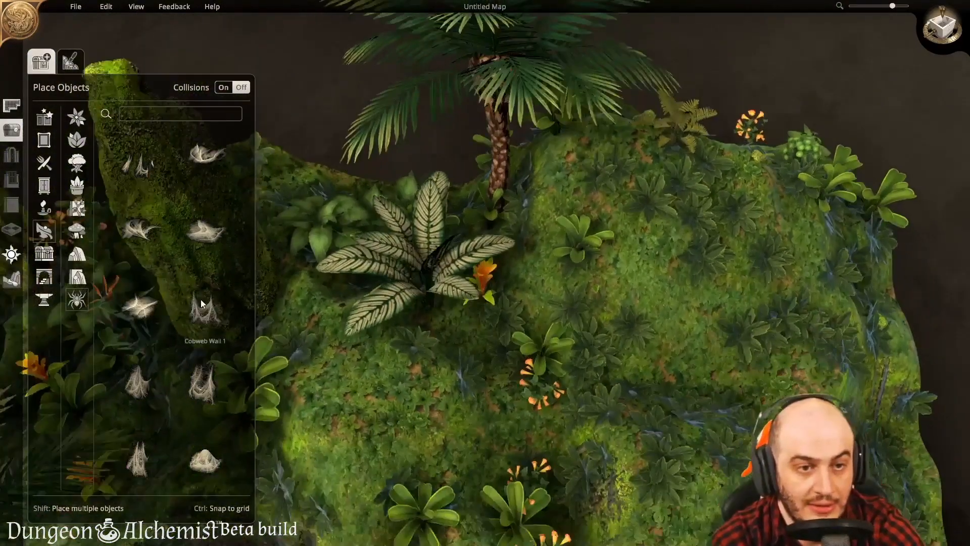
{"action": "left_click", "coordinate": [201, 303]}
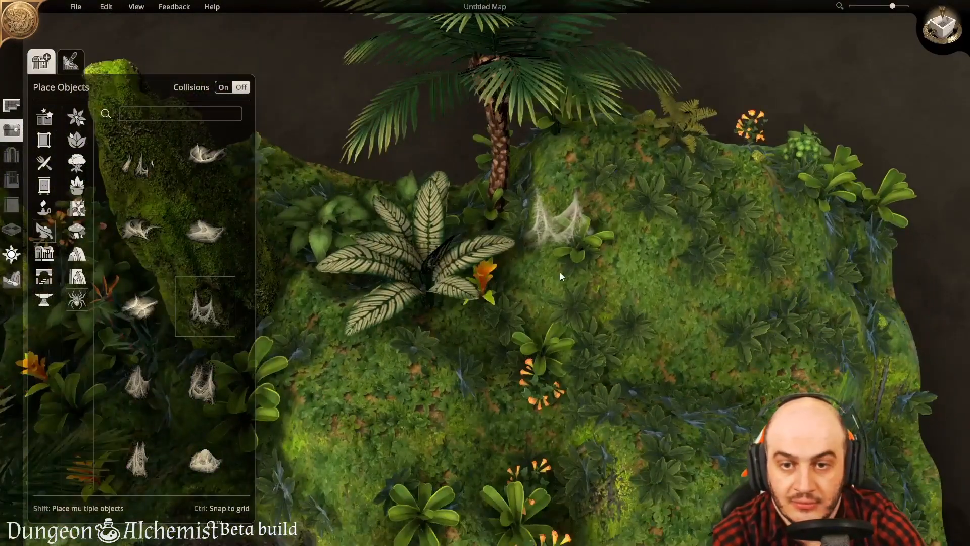
{"action": "left_click", "coordinate": [539, 290]}
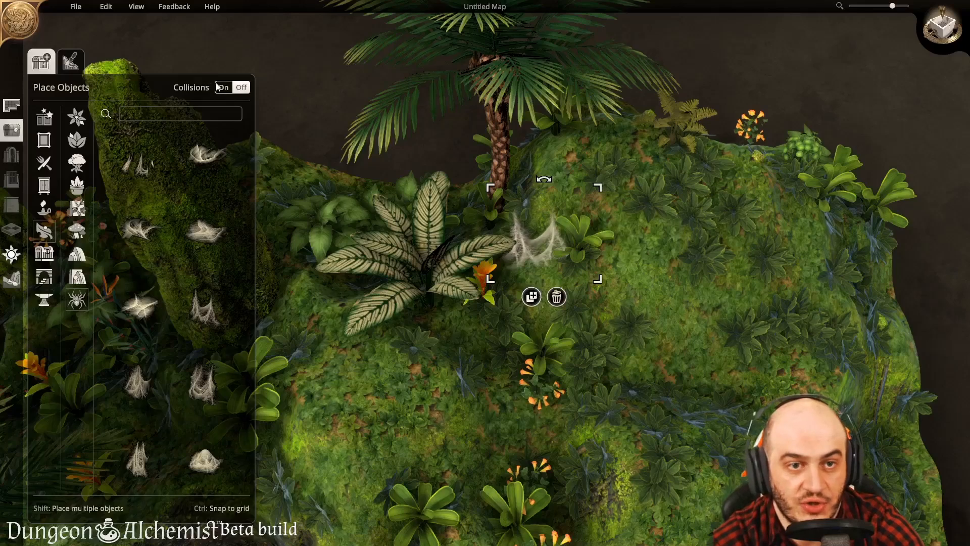
{"action": "left_click", "coordinate": [241, 88]}
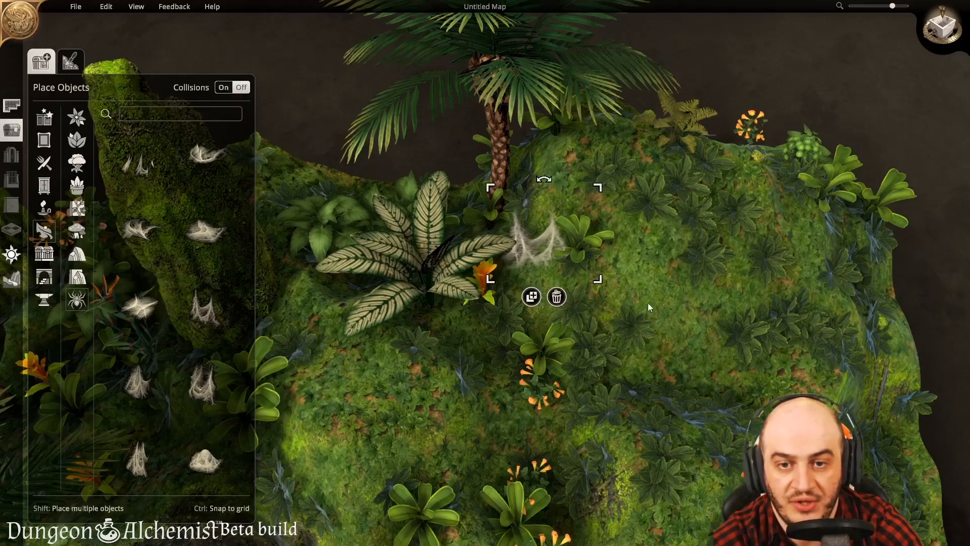
Step: Move the cobweb against the base of the palm trunk and shift the striped-leaf plant away from it
{"action": "left_click_drag", "start_coordinate": [529, 247], "coordinate": [469, 201]}
{"action": "left_click", "coordinate": [511, 247]}
{"action": "left_click_drag", "start_coordinate": [512, 246], "coordinate": [495, 134]}
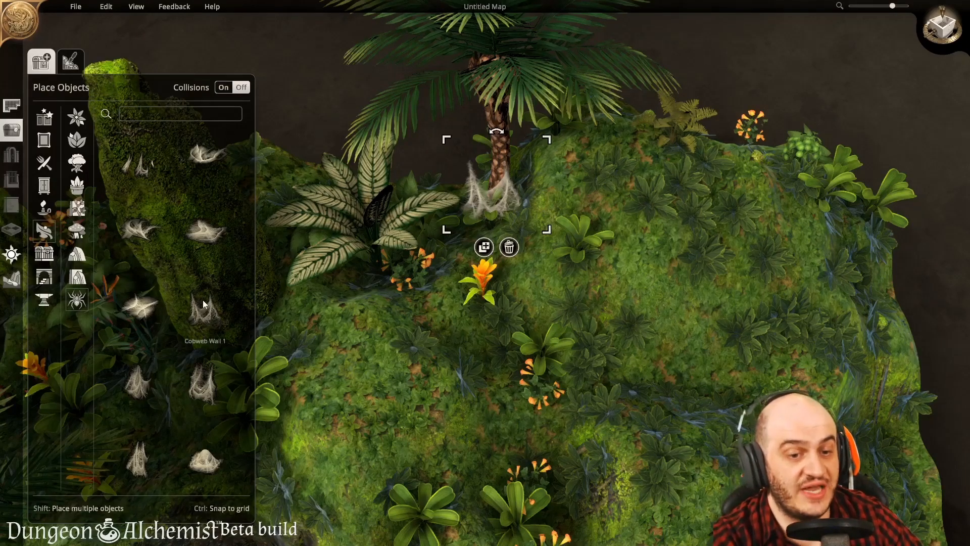
Step: Place two overlapping copies of the larger wall cobweb side by side at the base of the striped-leaf plant, with collisions off
{"action": "left_click", "coordinate": [199, 388]}
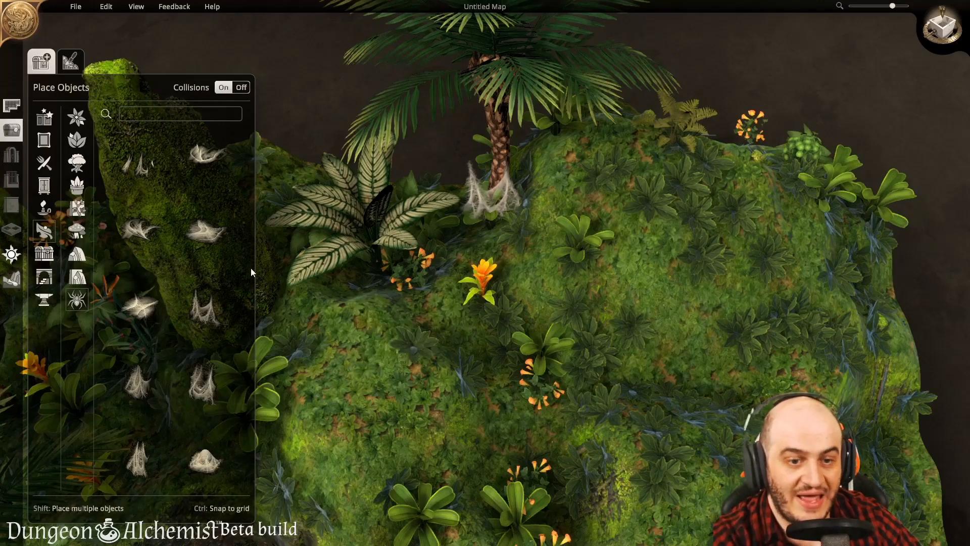
{"action": "left_click", "coordinate": [202, 368]}
{"action": "right_click", "coordinate": [447, 420]}
{"action": "left_click", "coordinate": [211, 373]}
{"action": "left_click", "coordinate": [377, 301]}
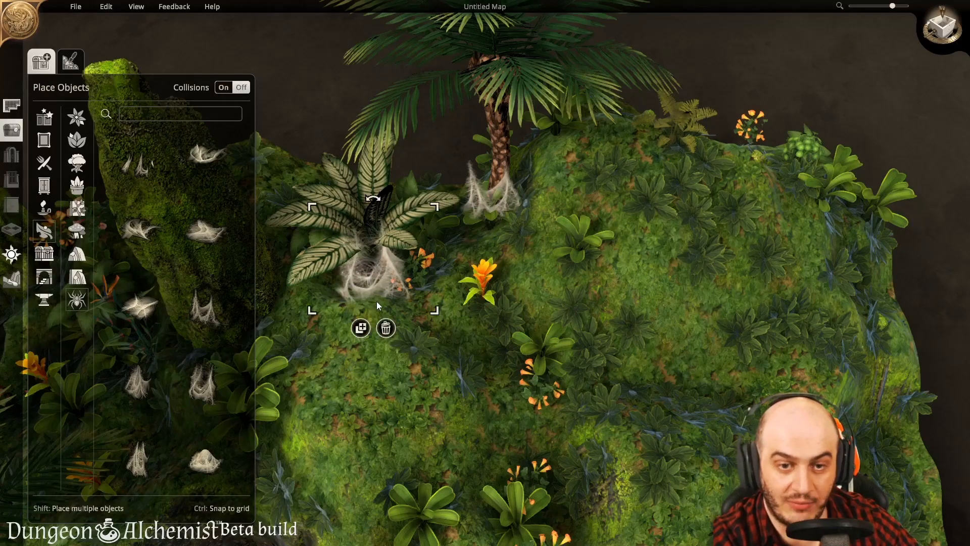
{"action": "left_click", "coordinate": [204, 382]}
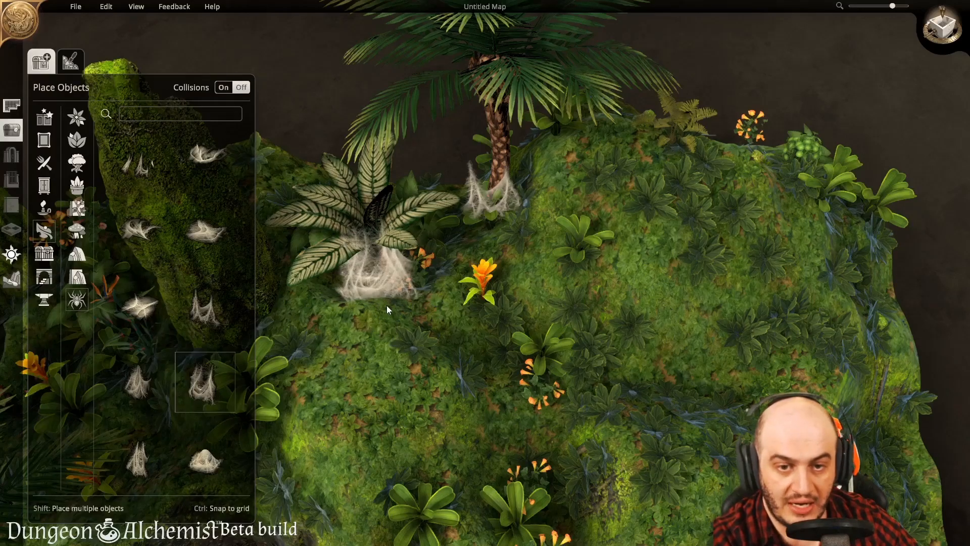
{"action": "key", "text": "Escape"}
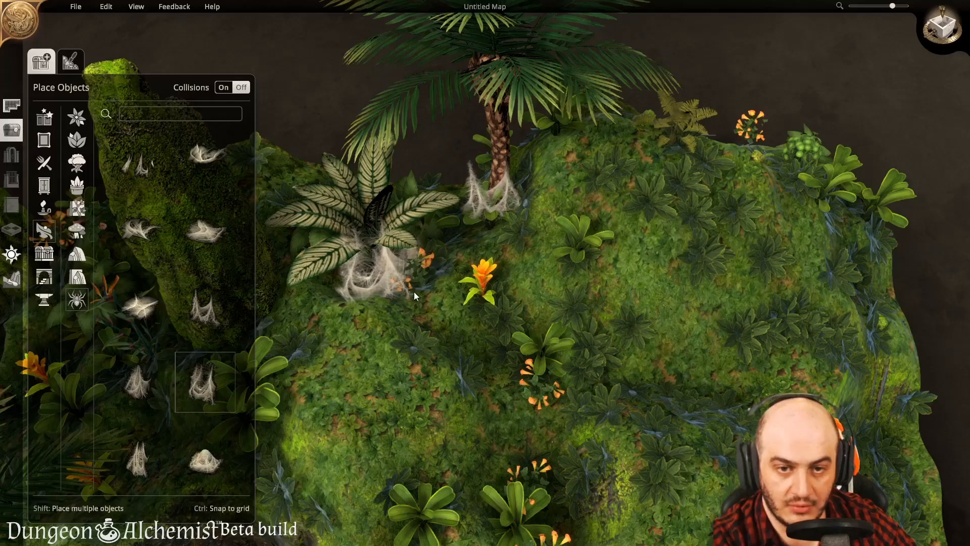
{"action": "left_click", "coordinate": [430, 303]}
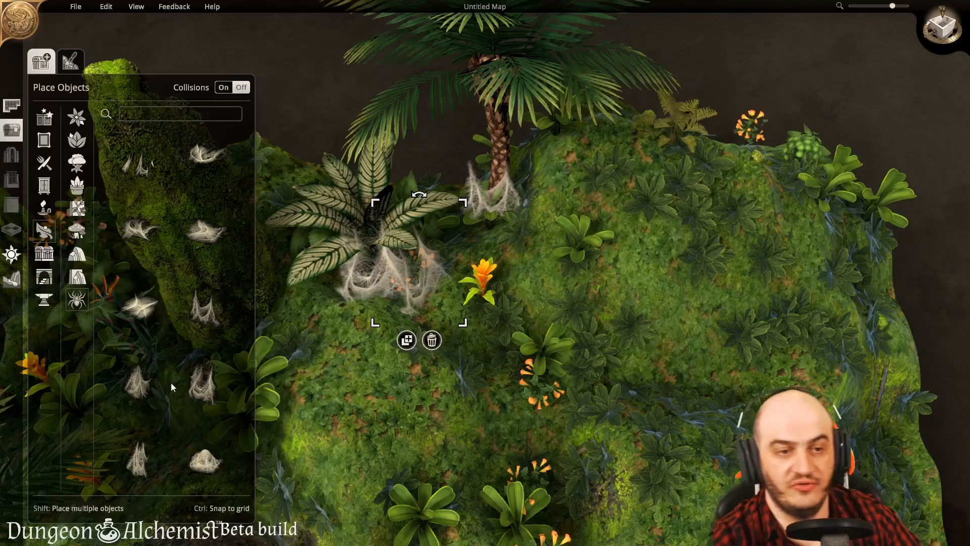
Step: Scatter broken stone columns and rubble across the hilltop with the object brush
{"action": "left_click", "coordinate": [73, 65]}
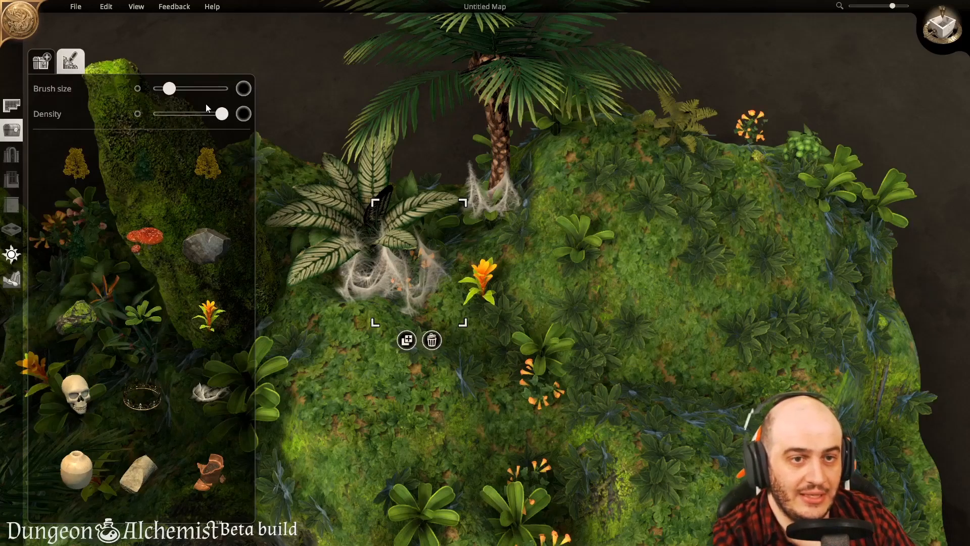
{"action": "mouse_move", "coordinate": [656, 325]}
{"action": "left_mouse_down"}
{"action": "mouse_move", "coordinate": [779, 383]}
{"action": "mouse_move", "coordinate": [411, 387]}
{"action": "mouse_move", "coordinate": [684, 122]}
{"action": "mouse_move", "coordinate": [587, 368]}
{"action": "mouse_move", "coordinate": [626, 214]}
{"action": "mouse_move", "coordinate": [580, 406]}
{"action": "mouse_move", "coordinate": [736, 185]}
{"action": "mouse_move", "coordinate": [770, 390]}
{"action": "left_mouse_up"}
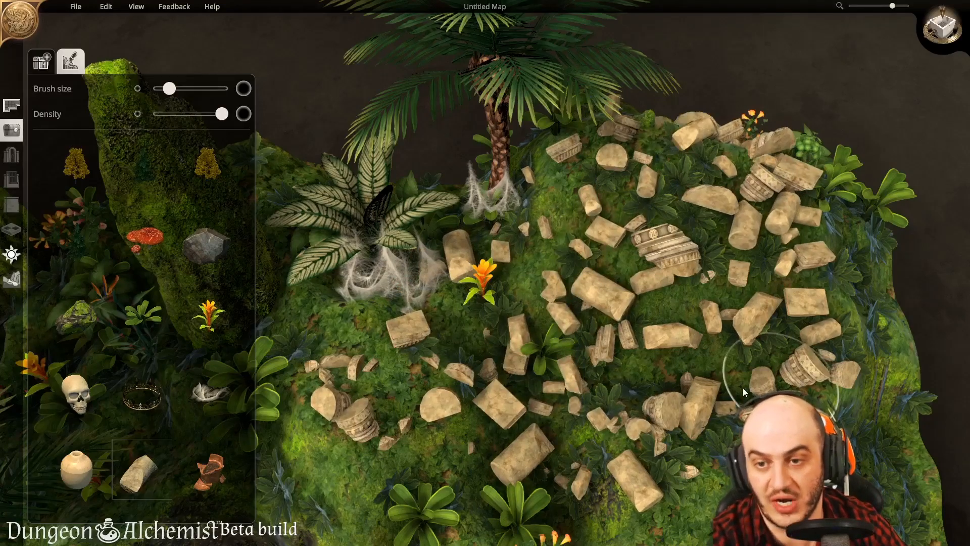
{"action": "scroll", "coordinate": [575, 357], "scroll_direction": "down", "scroll_amount": 5}
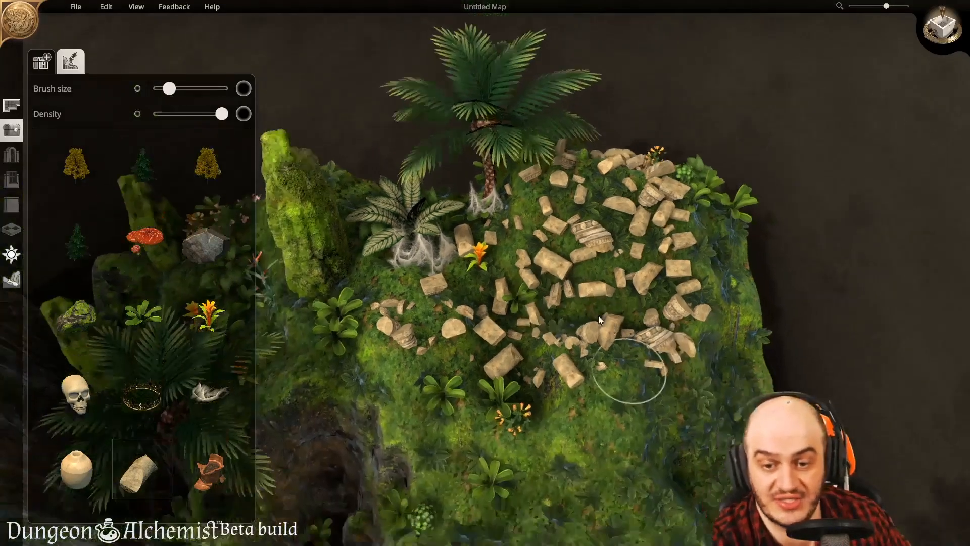
{"action": "scroll", "coordinate": [571, 278], "scroll_direction": "down", "scroll_amount": 2}
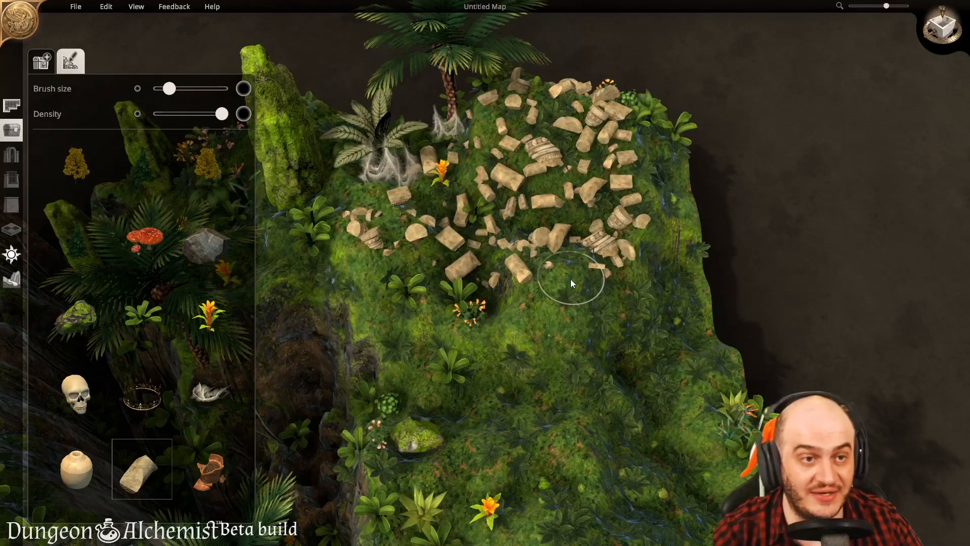
Step: Place a moss-covered rock on the slope below the rubble and scale it up to about twice its size
{"action": "left_click", "coordinate": [11, 130]}
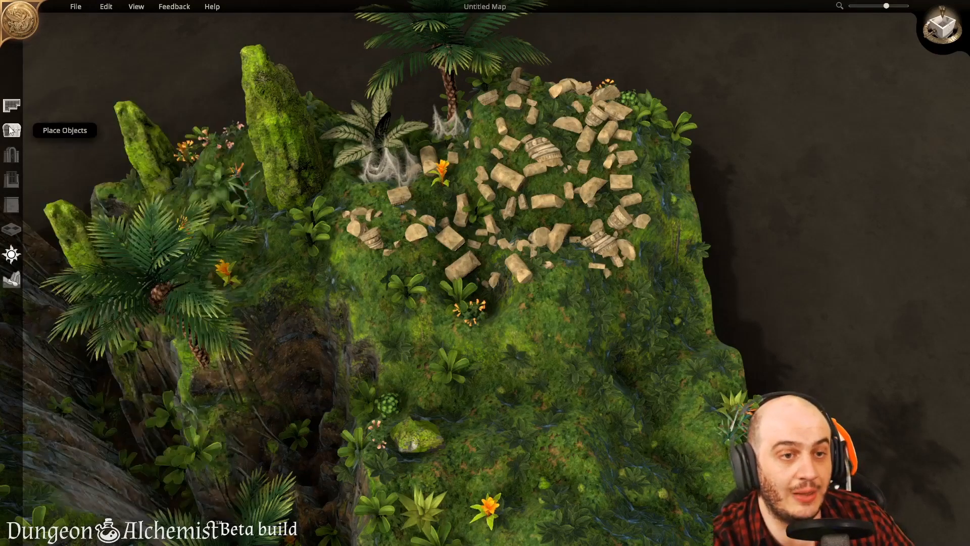
{"action": "left_click", "coordinate": [11, 130]}
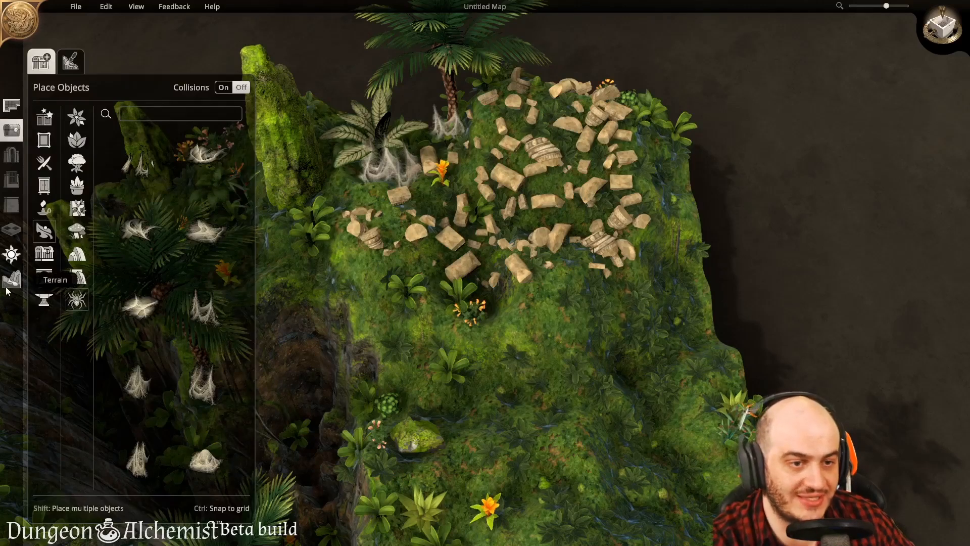
{"action": "left_click", "coordinate": [76, 254]}
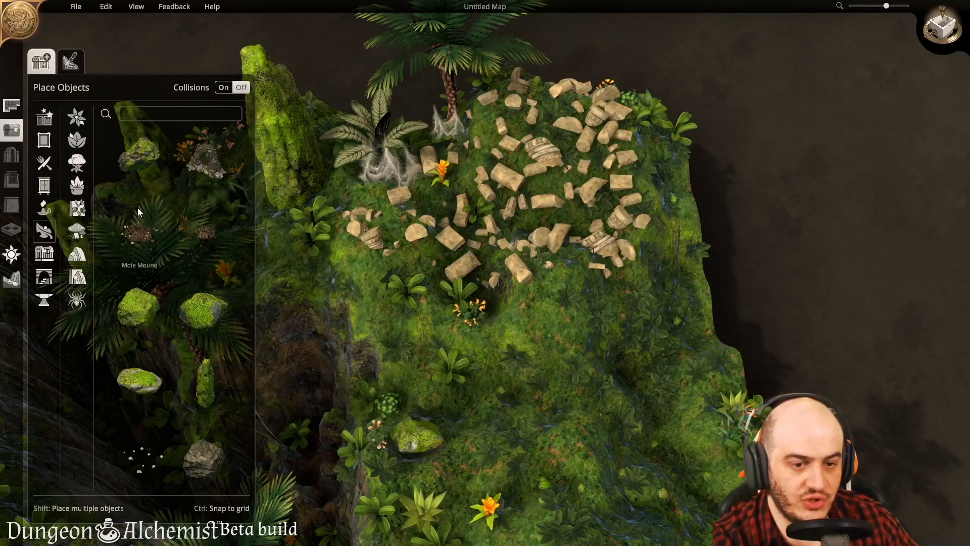
{"action": "left_click", "coordinate": [194, 309]}
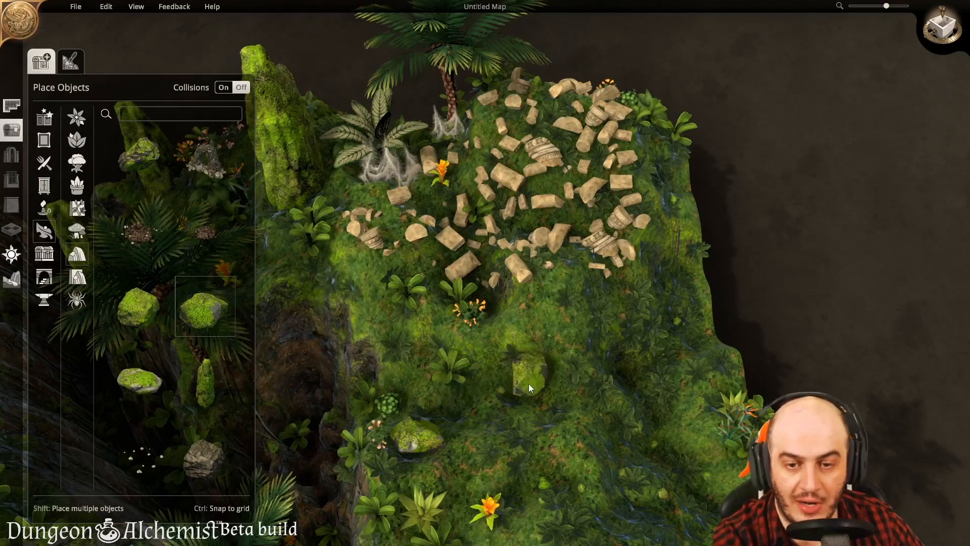
{"action": "left_click", "coordinate": [534, 398]}
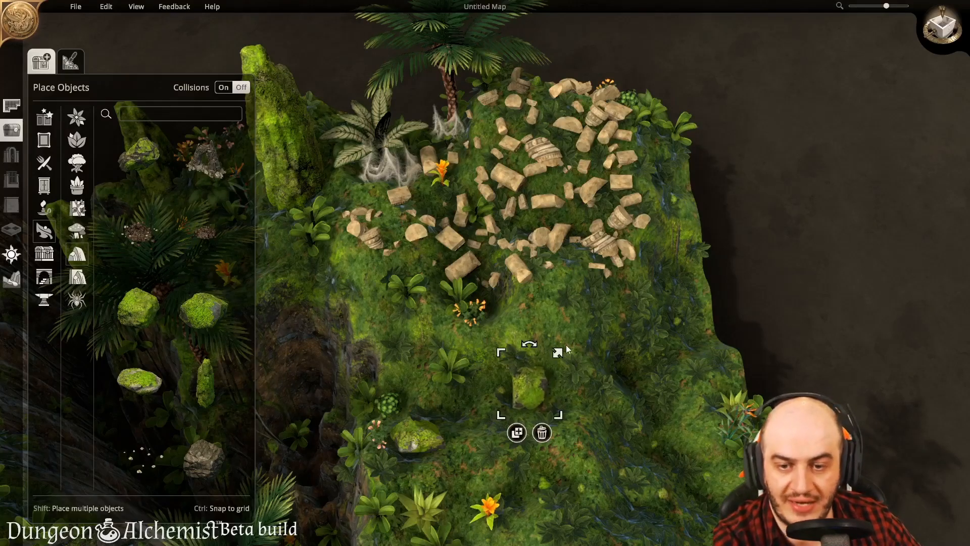
{"action": "left_click_drag", "start_coordinate": [563, 352], "coordinate": [590, 295]}
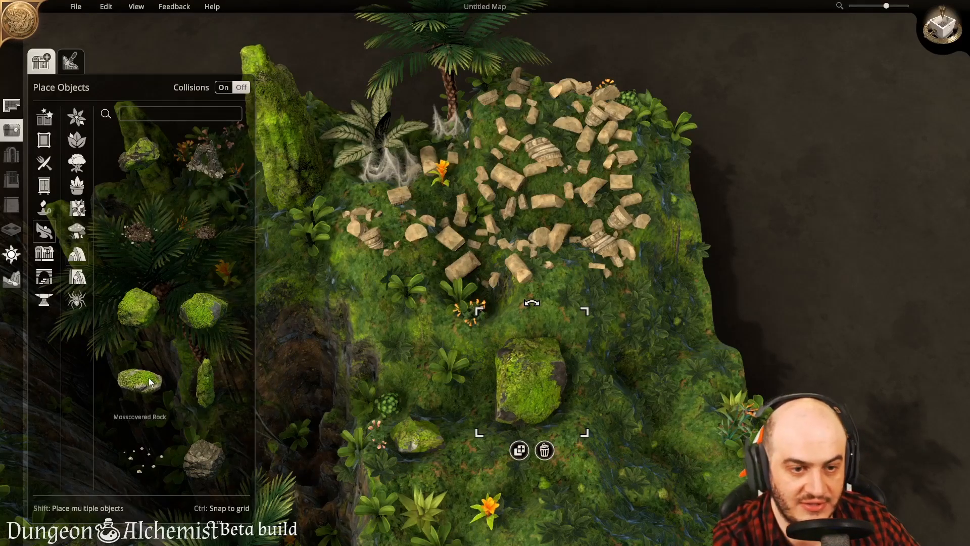
Step: Add a large mossy boulder and a tall mossy rock overlapping the enlarged rock to form one rock formation
{"action": "left_click", "coordinate": [138, 306]}
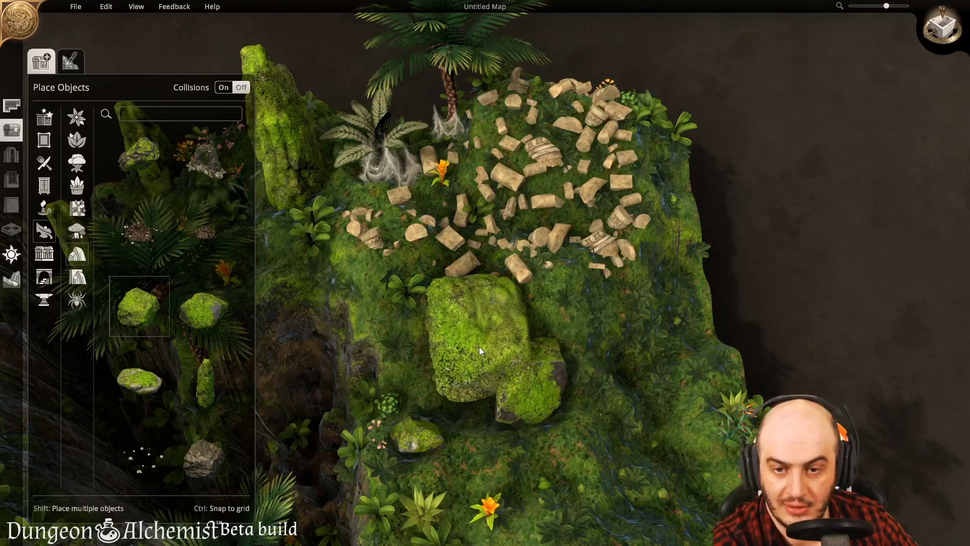
{"action": "left_click", "coordinate": [495, 323]}
{"action": "left_click", "coordinate": [205, 384]}
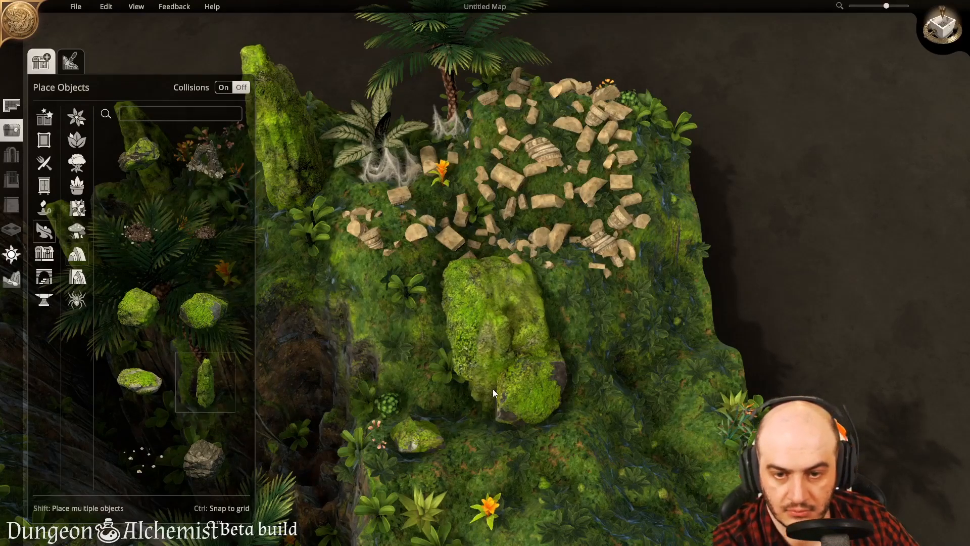
{"action": "left_click", "coordinate": [490, 395]}
{"action": "scroll", "coordinate": [693, 370], "scroll_direction": "up", "scroll_amount": 5}
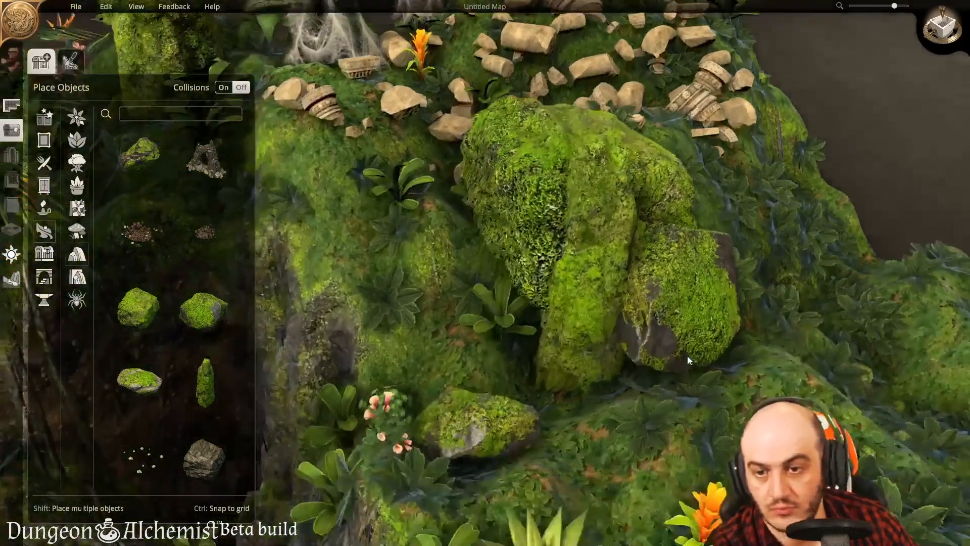
{"action": "right_click_drag", "start_coordinate": [687, 355], "coordinate": [590, 395]}
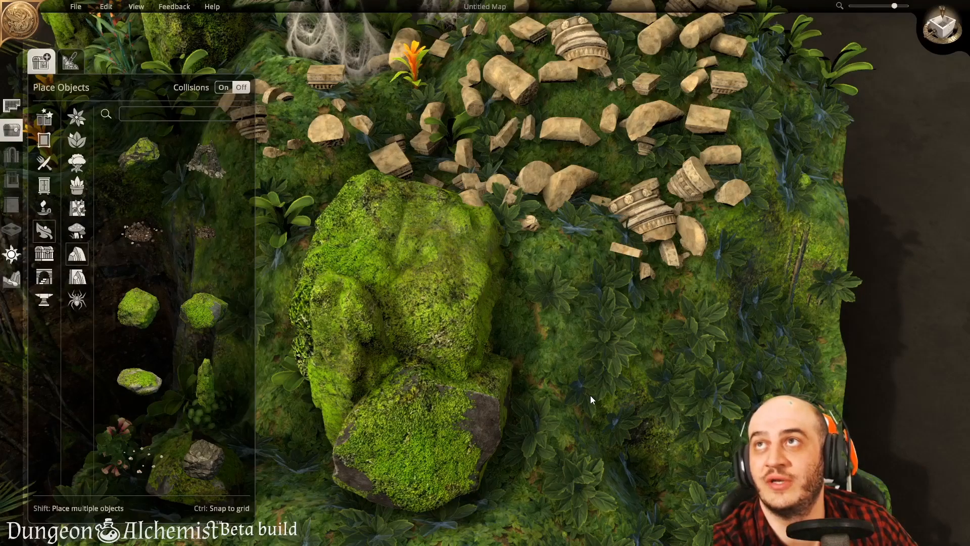
{"action": "right_click_drag", "start_coordinate": [591, 395], "coordinate": [684, 410]}
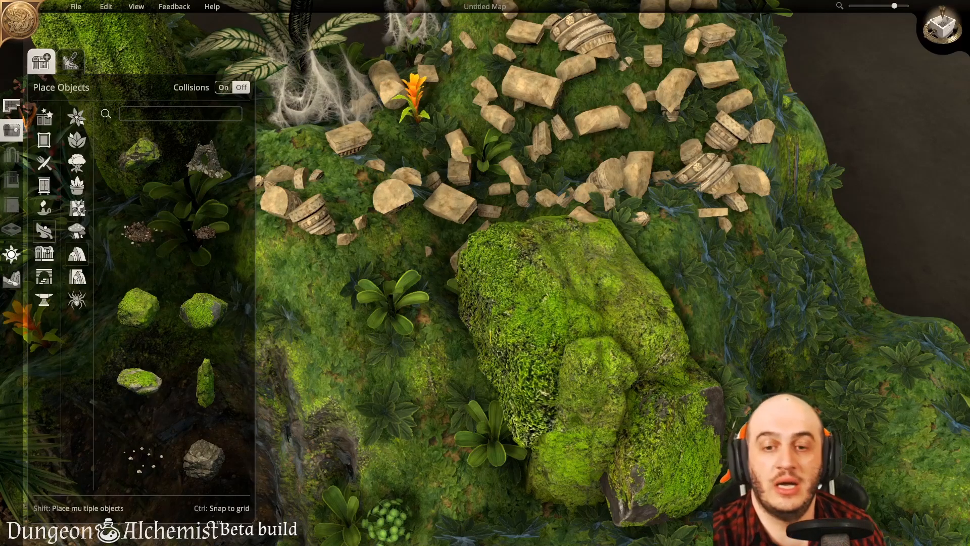
Step: Paint the roots terrain texture over the ravine edge and the ledge below the rock formation
{"action": "left_click", "coordinate": [11, 278]}
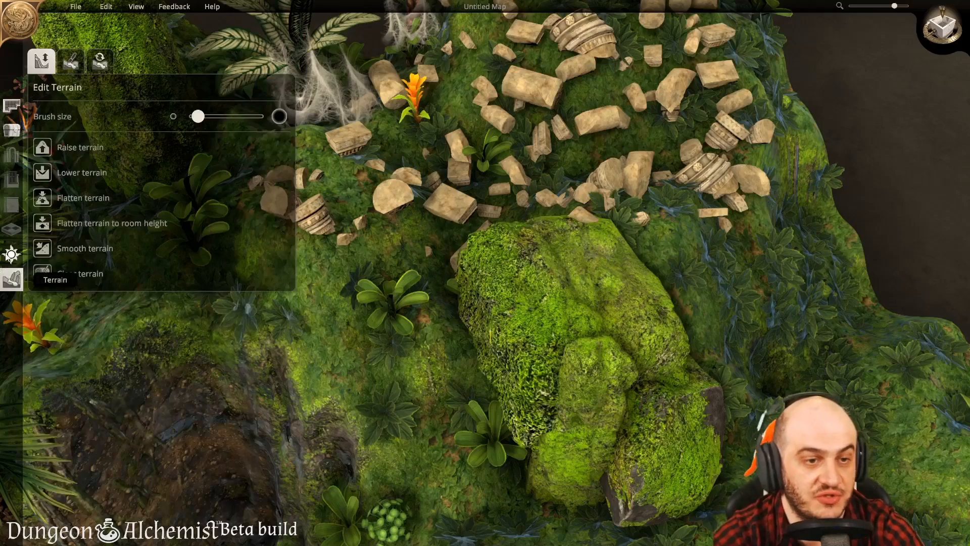
{"action": "left_click", "coordinate": [71, 62]}
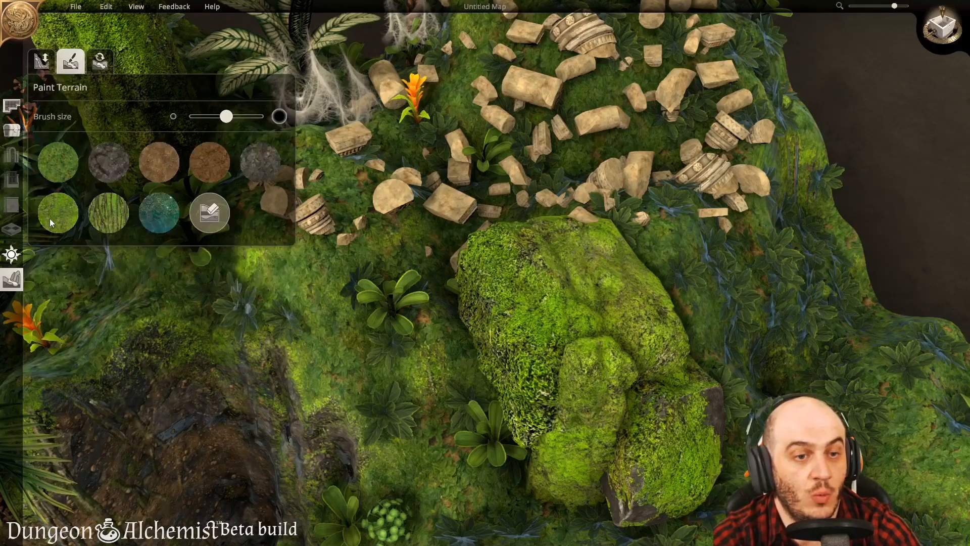
{"action": "key", "text": "s"}
{"action": "key", "text": "a"}
{"action": "left_click", "coordinate": [122, 204]}
{"action": "mouse_move", "coordinate": [438, 333]}
{"action": "left_mouse_down"}
{"action": "mouse_move", "coordinate": [449, 369]}
{"action": "mouse_move", "coordinate": [446, 361]}
{"action": "left_mouse_up"}
{"action": "mouse_move", "coordinate": [446, 361]}
{"action": "middle_mouse_down"}
{"action": "mouse_move", "coordinate": [540, 332]}
{"action": "mouse_move", "coordinate": [563, 299]}
{"action": "mouse_move", "coordinate": [547, 303]}
{"action": "middle_mouse_up"}
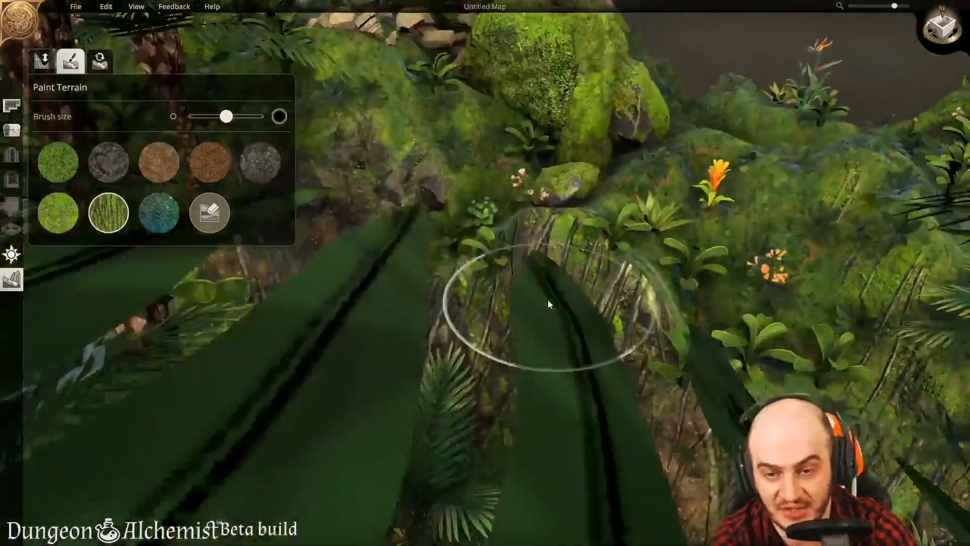
{"action": "scroll", "coordinate": [514, 356], "scroll_direction": "up", "scroll_amount": 2}
{"action": "scroll", "coordinate": [498, 357], "scroll_direction": "up", "scroll_amount": 2}
{"action": "mouse_move", "coordinate": [498, 356]}
{"action": "middle_mouse_down"}
{"action": "mouse_move", "coordinate": [508, 335]}
{"action": "mouse_move", "coordinate": [580, 319]}
{"action": "mouse_move", "coordinate": [544, 320]}
{"action": "mouse_move", "coordinate": [435, 377]}
{"action": "mouse_move", "coordinate": [452, 393]}
{"action": "middle_mouse_up"}
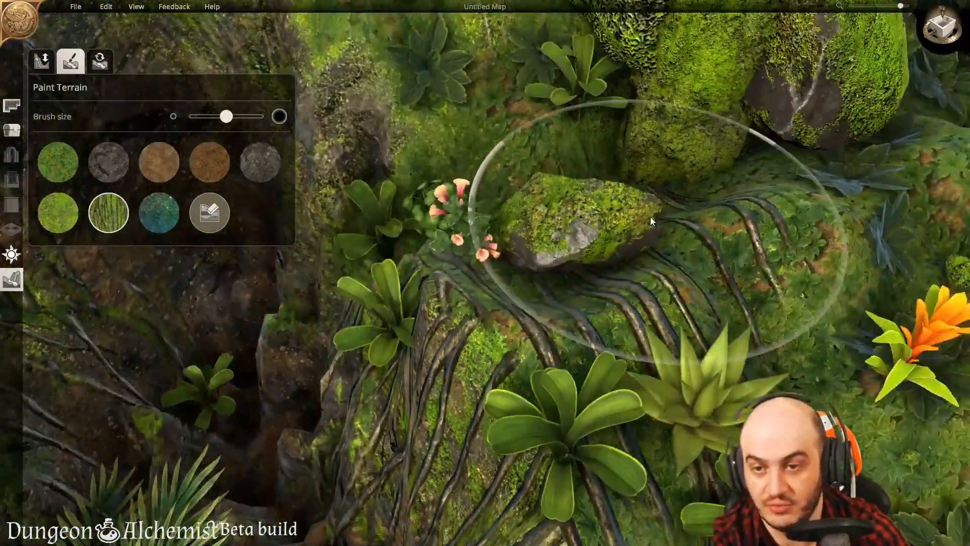
{"action": "scroll", "coordinate": [638, 251], "scroll_direction": "down", "scroll_amount": 2}
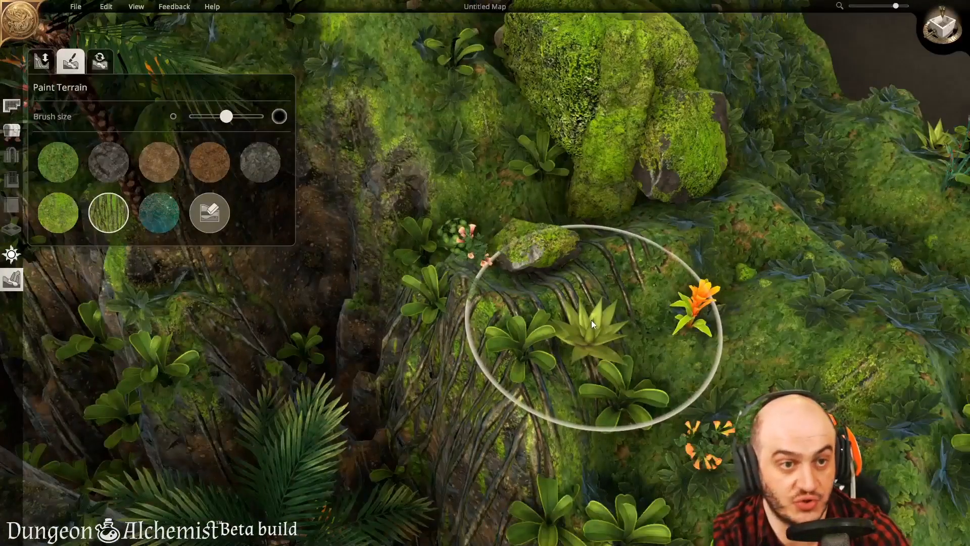
Step: Scatter jungle ferns and leafy plants over the rooted ledge beside the rock formation with the object brush
{"action": "left_click", "coordinate": [9, 123]}
{"action": "left_click", "coordinate": [70, 61]}
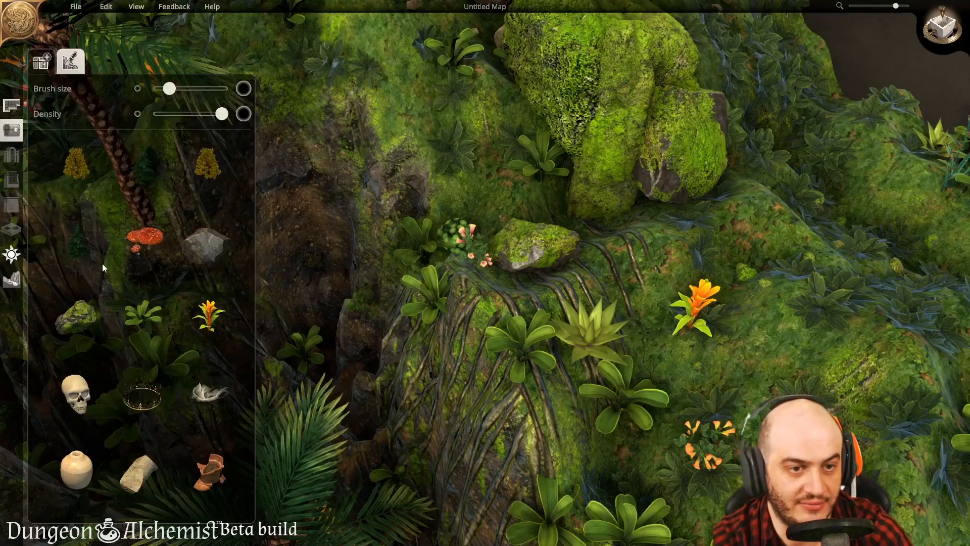
{"action": "left_click", "coordinate": [141, 317]}
{"action": "mouse_move", "coordinate": [502, 217]}
{"action": "left_mouse_down"}
{"action": "mouse_move", "coordinate": [596, 292]}
{"action": "mouse_move", "coordinate": [524, 299]}
{"action": "left_mouse_up"}
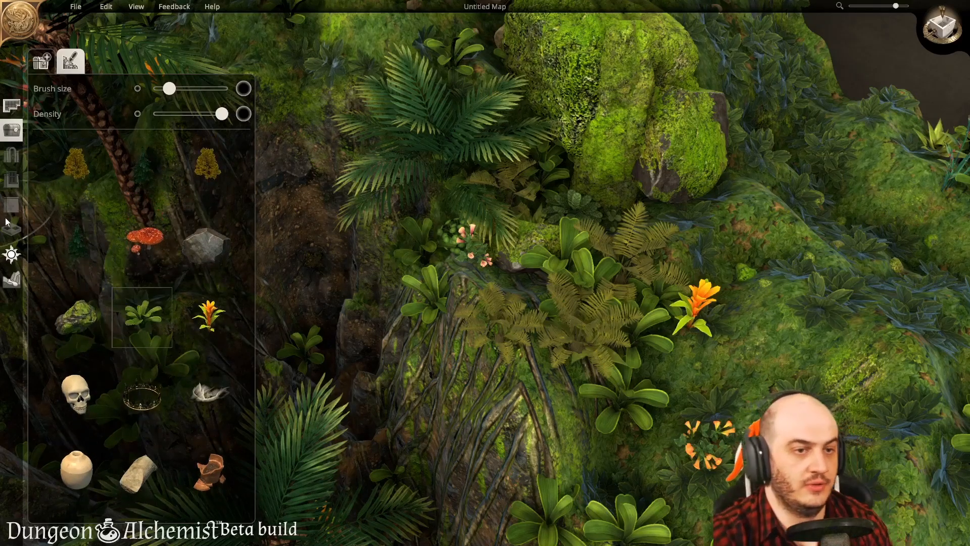
Step: Browse the placeable tree, plant, flower and mushroom objects for more jungle vegetation
{"action": "left_click", "coordinate": [13, 136]}
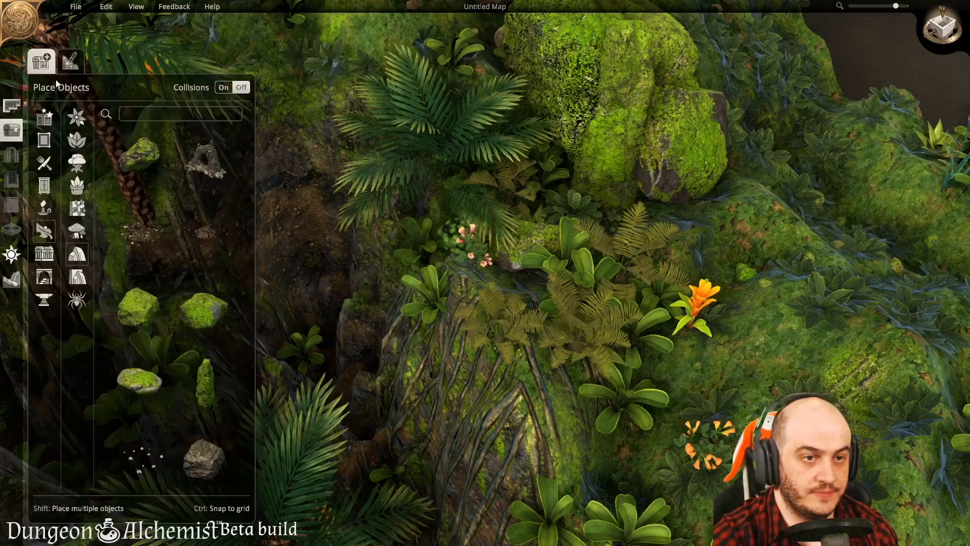
{"action": "left_click", "coordinate": [77, 162]}
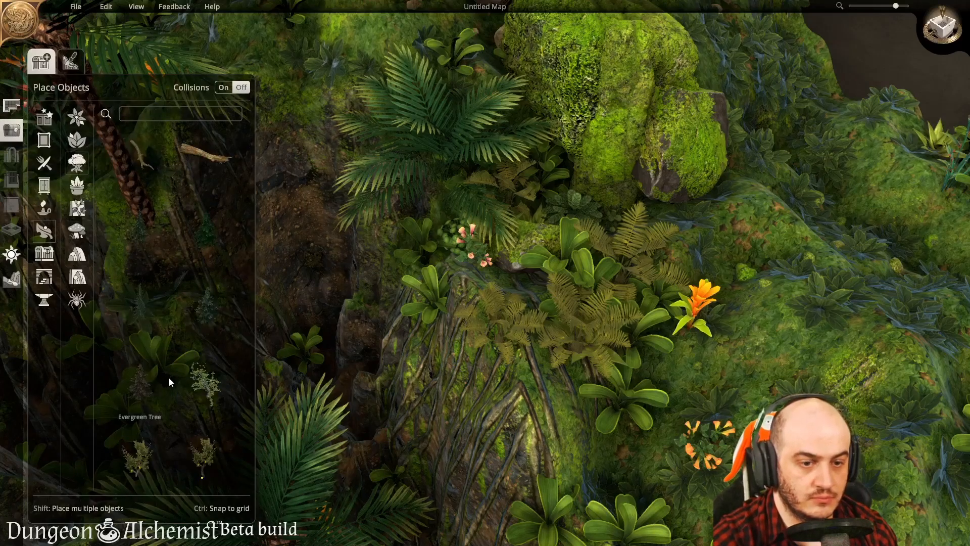
{"action": "scroll", "coordinate": [214, 323], "scroll_direction": "down", "scroll_amount": 5}
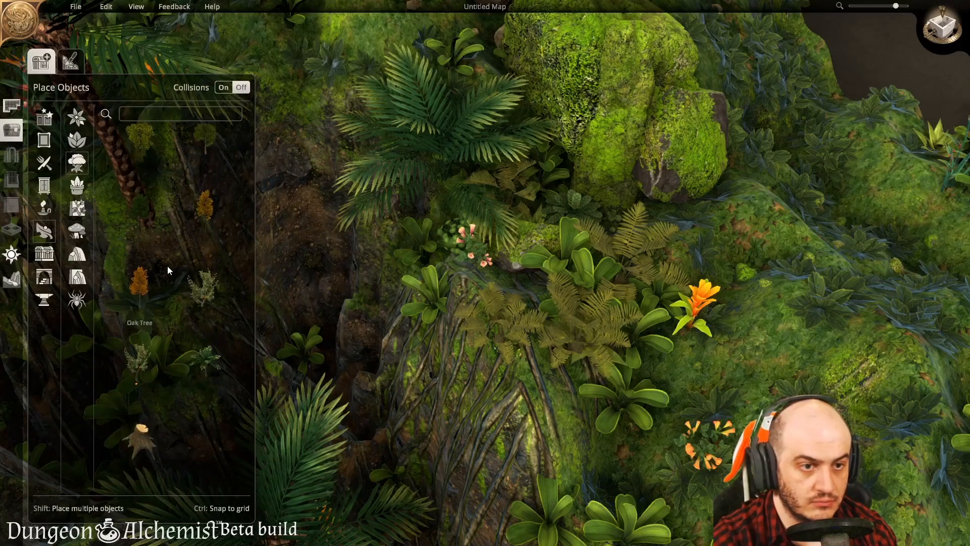
{"action": "left_click", "coordinate": [75, 144]}
{"action": "left_click", "coordinate": [77, 118]}
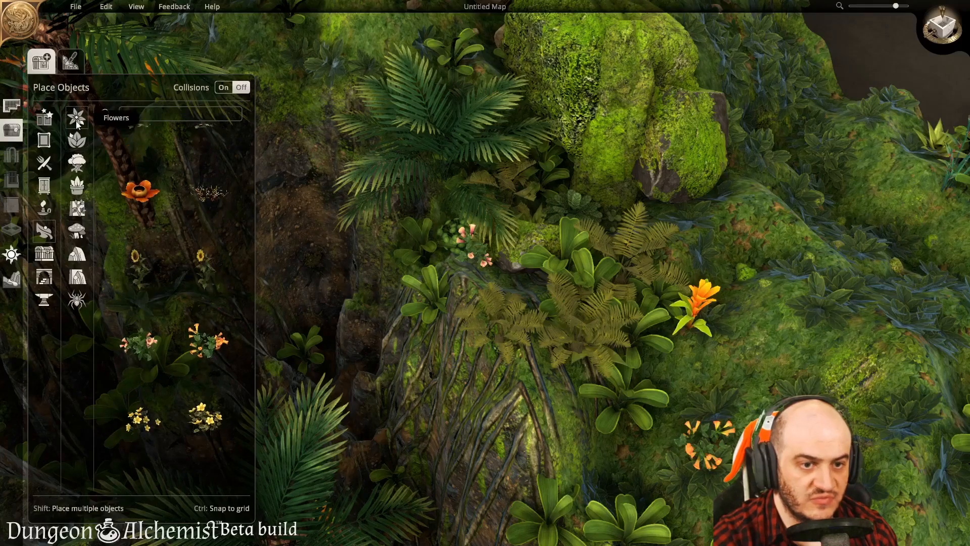
{"action": "left_click", "coordinate": [77, 230]}
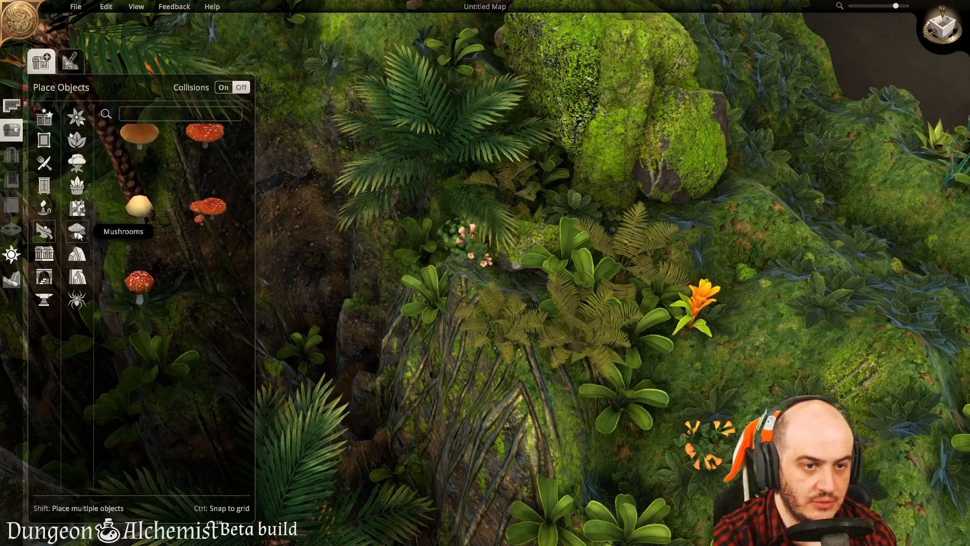
Step: Place a palm tree among the ferns on the ledge beside the mossy rock formation
{"action": "left_click", "coordinate": [81, 154]}
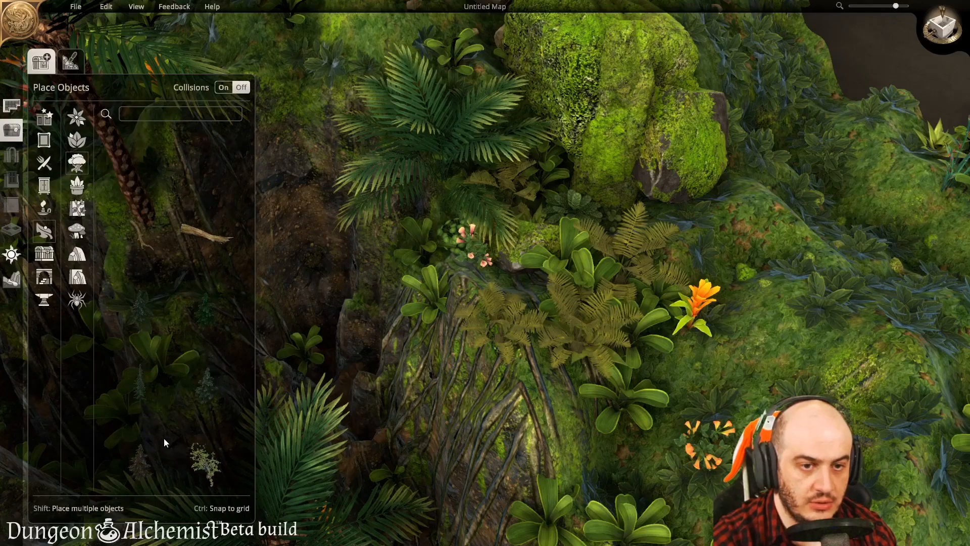
{"action": "left_click_drag", "start_coordinate": [164, 443], "coordinate": [178, 119]}
{"action": "left_click_drag", "start_coordinate": [163, 371], "coordinate": [183, 215]}
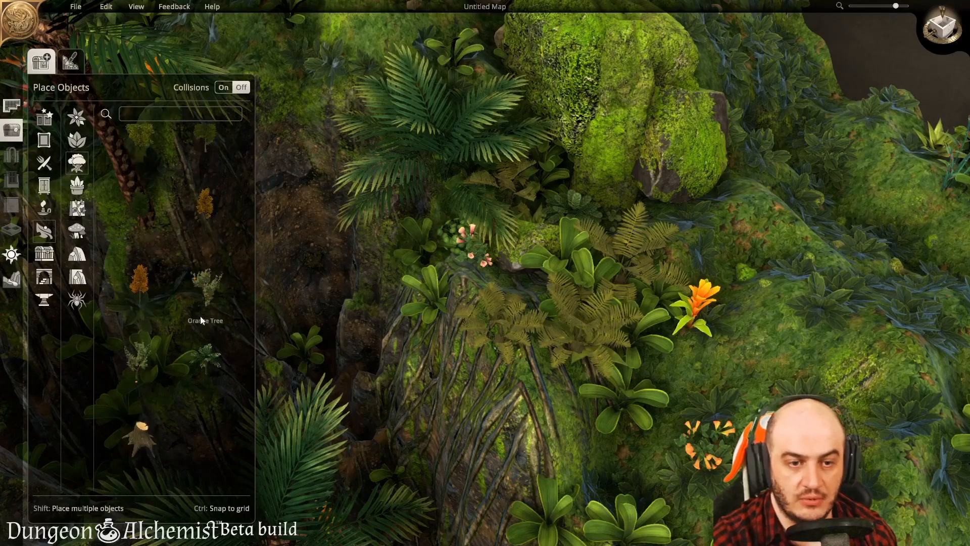
{"action": "left_click", "coordinate": [204, 372]}
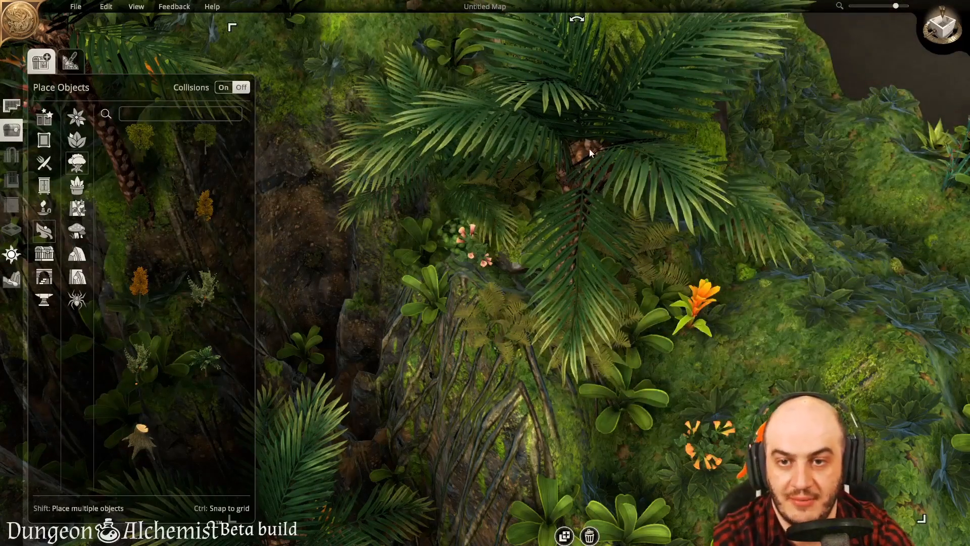
{"action": "right_click", "coordinate": [617, 201]}
{"action": "right_click", "coordinate": [617, 202]}
{"action": "left_click", "coordinate": [618, 201]}
{"action": "right_click_drag", "start_coordinate": [745, 298], "coordinate": [435, 277]}
{"action": "left_click", "coordinate": [434, 277]}
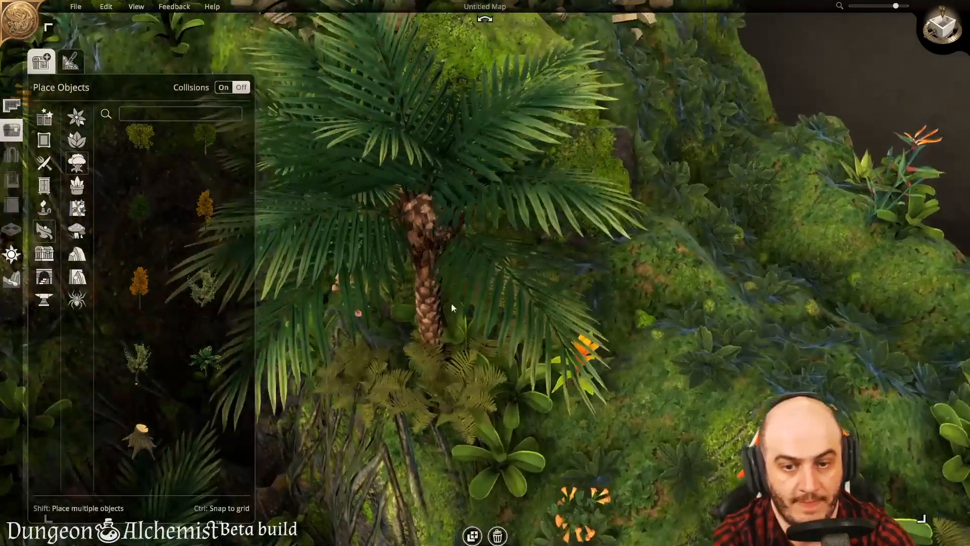
Step: Duplicate the palm tree and place the copy on the grassy slope near the ravine edge
{"action": "left_click", "coordinate": [473, 536]}
{"action": "left_click", "coordinate": [653, 423]}
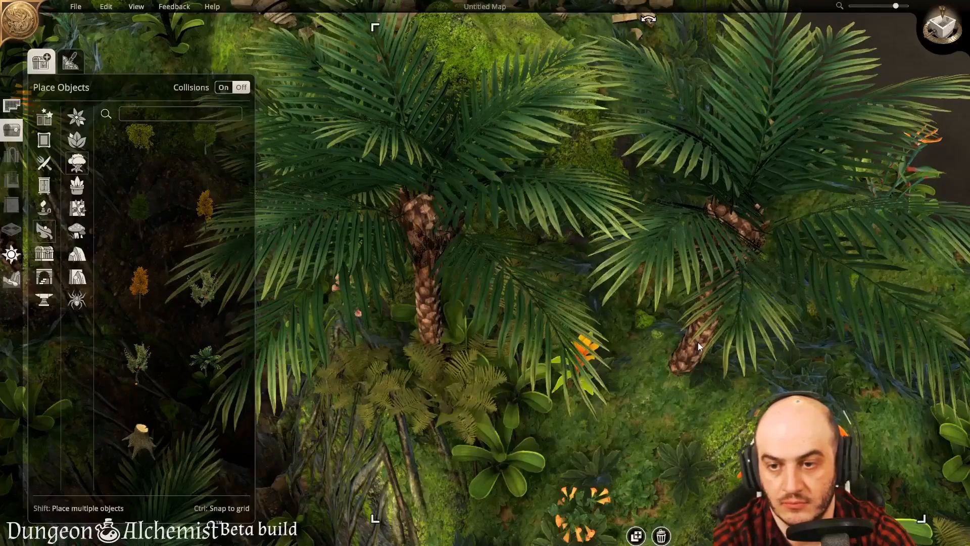
{"action": "middle_click_drag", "start_coordinate": [546, 381], "coordinate": [604, 339]}
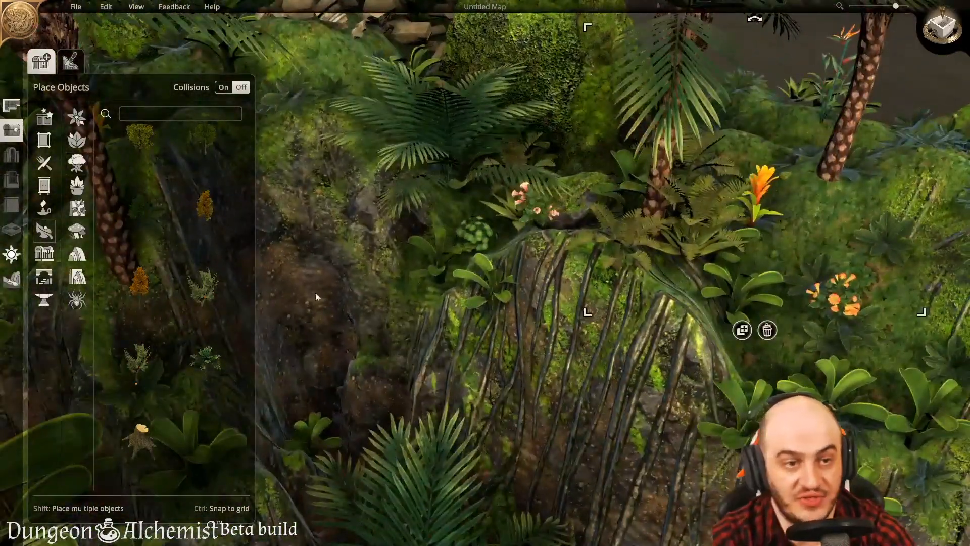
Step: Paint the bright green moss terrain texture over the rooted ledge and the slope around the second palm tree, using a slightly smaller brush
{"action": "left_click", "coordinate": [11, 280]}
{"action": "left_click", "coordinate": [70, 70]}
{"action": "left_click", "coordinate": [63, 214]}
{"action": "left_click_drag", "start_coordinate": [213, 116], "coordinate": [204, 117]}
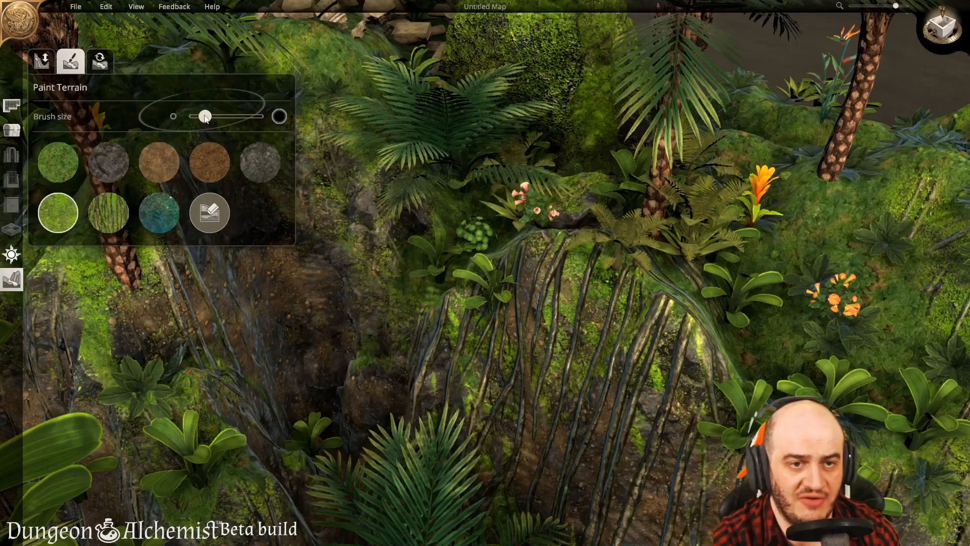
{"action": "left_click_drag", "start_coordinate": [574, 304], "coordinate": [578, 330]}
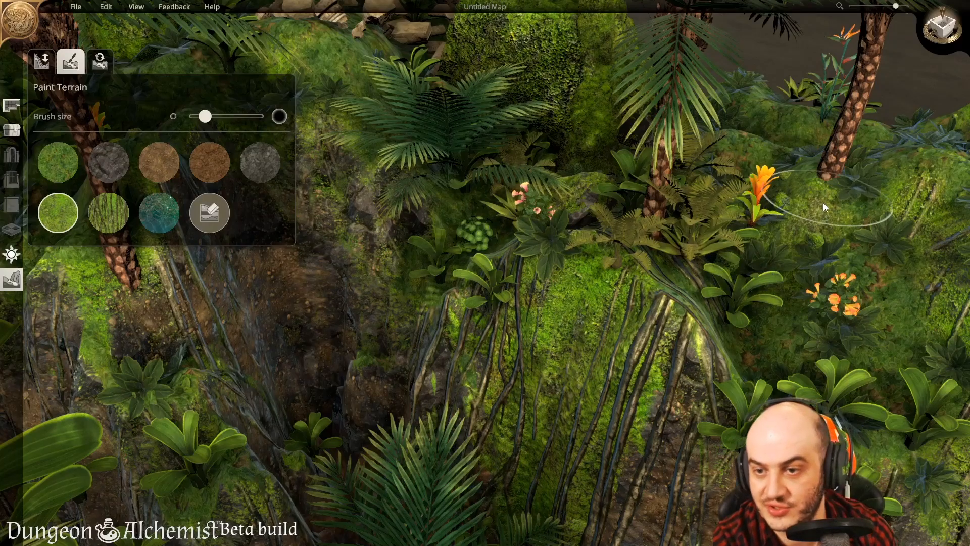
{"action": "left_click_drag", "start_coordinate": [873, 167], "coordinate": [839, 214]}
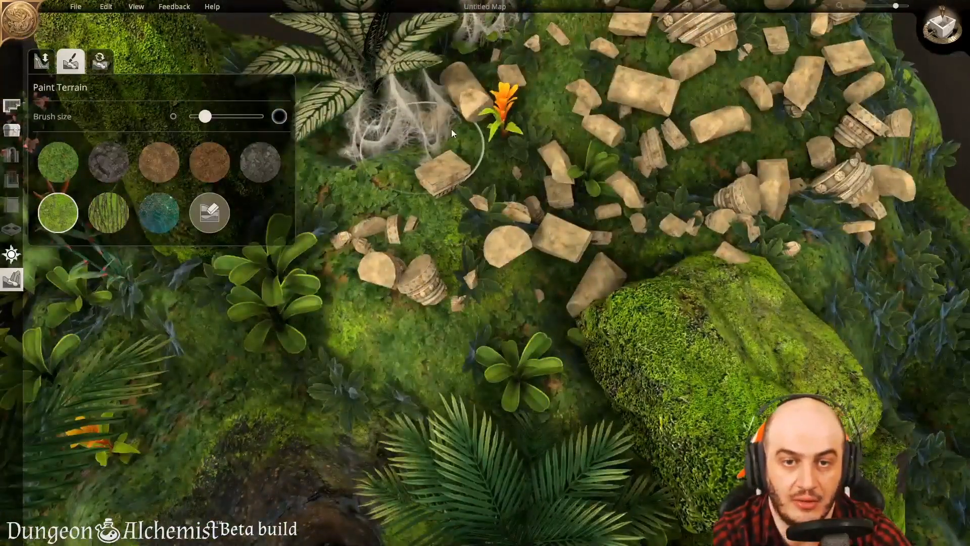
{"action": "key", "text": "d"}
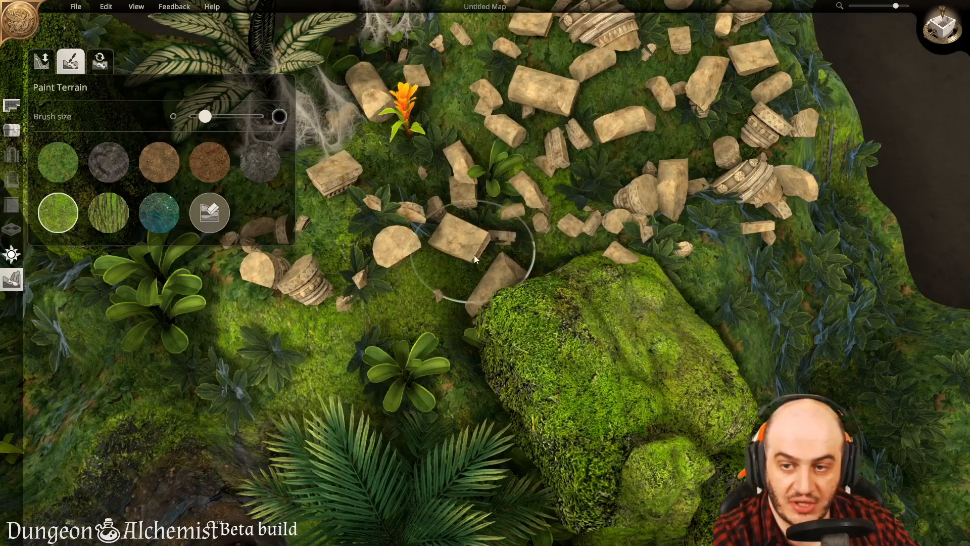
{"action": "mouse_move", "coordinate": [372, 414]}
{"action": "middle_mouse_down"}
{"action": "mouse_move", "coordinate": [422, 389]}
{"action": "mouse_move", "coordinate": [440, 405]}
{"action": "mouse_move", "coordinate": [347, 418]}
{"action": "mouse_move", "coordinate": [283, 327]}
{"action": "middle_mouse_up"}
Step: Regenerate the map's terrain as Jungle with Flat elevation, Dense Growth vegetation and a River
{"action": "left_click", "coordinate": [99, 57]}
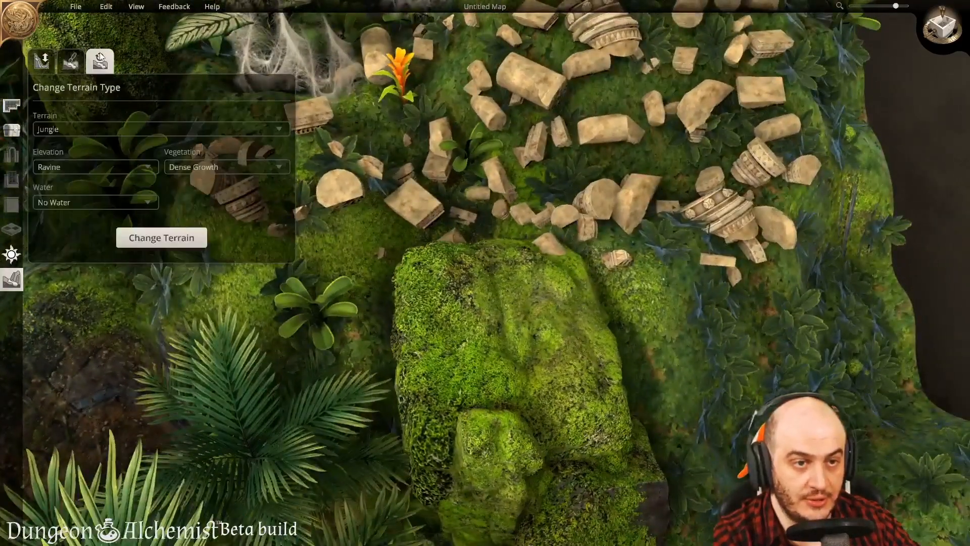
{"action": "scroll", "coordinate": [331, 348], "scroll_direction": "down", "scroll_amount": 3}
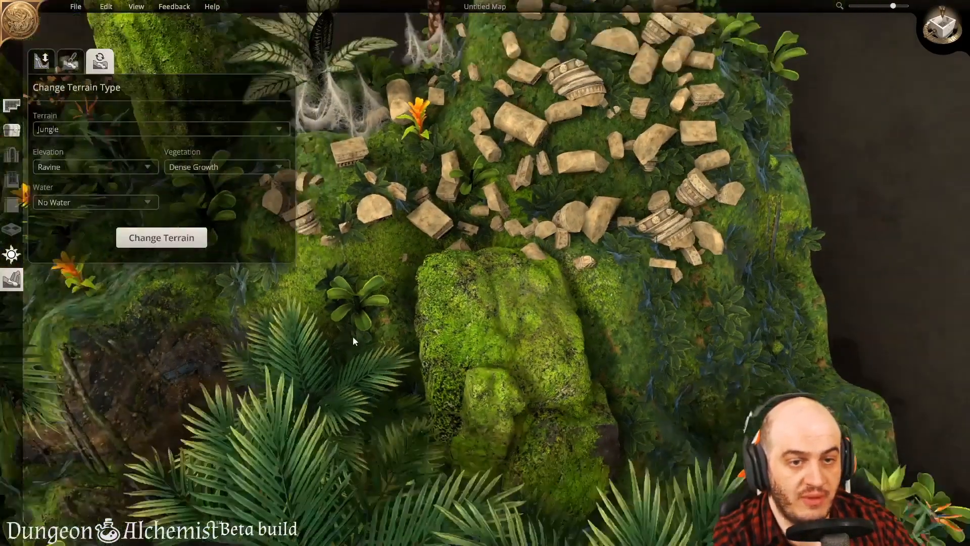
{"action": "scroll", "coordinate": [353, 346], "scroll_direction": "up", "scroll_amount": 2}
{"action": "middle_click_drag", "start_coordinate": [366, 341], "coordinate": [467, 368]}
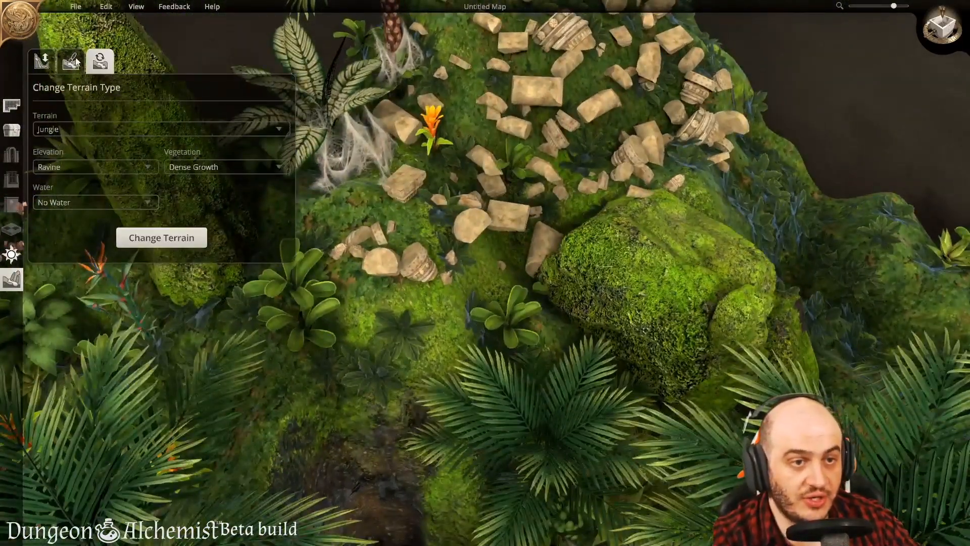
{"action": "left_click", "coordinate": [63, 130]}
{"action": "left_click", "coordinate": [62, 130]}
{"action": "left_click", "coordinate": [59, 169]}
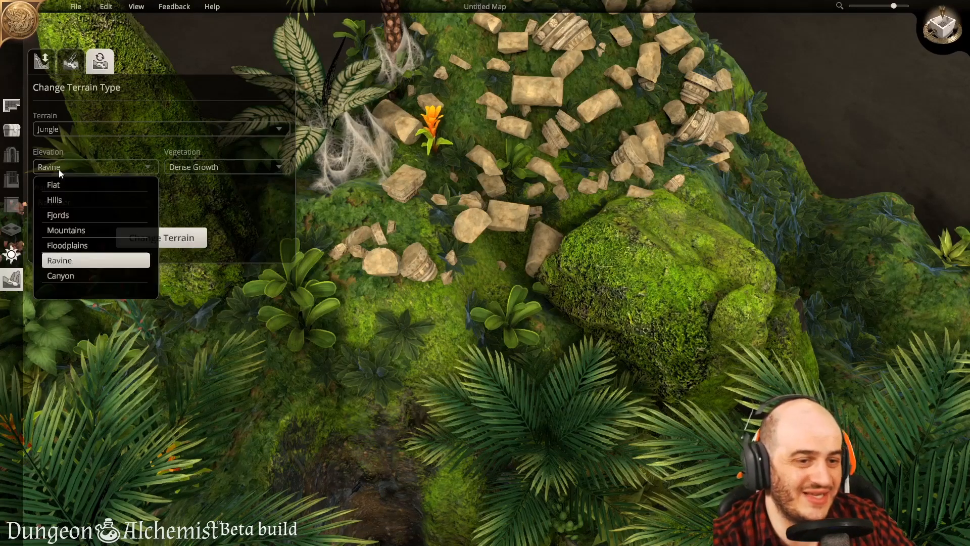
{"action": "left_click", "coordinate": [56, 186]}
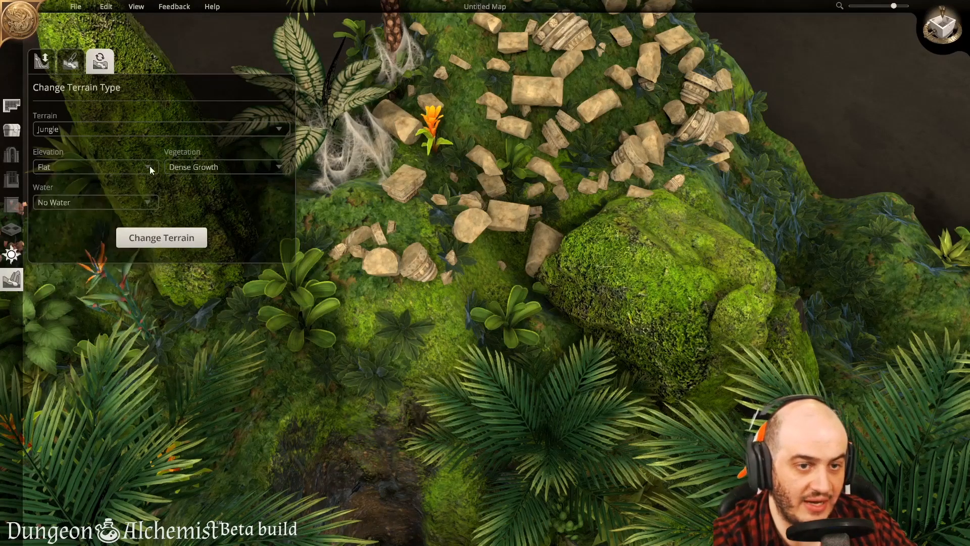
{"action": "left_click", "coordinate": [123, 205]}
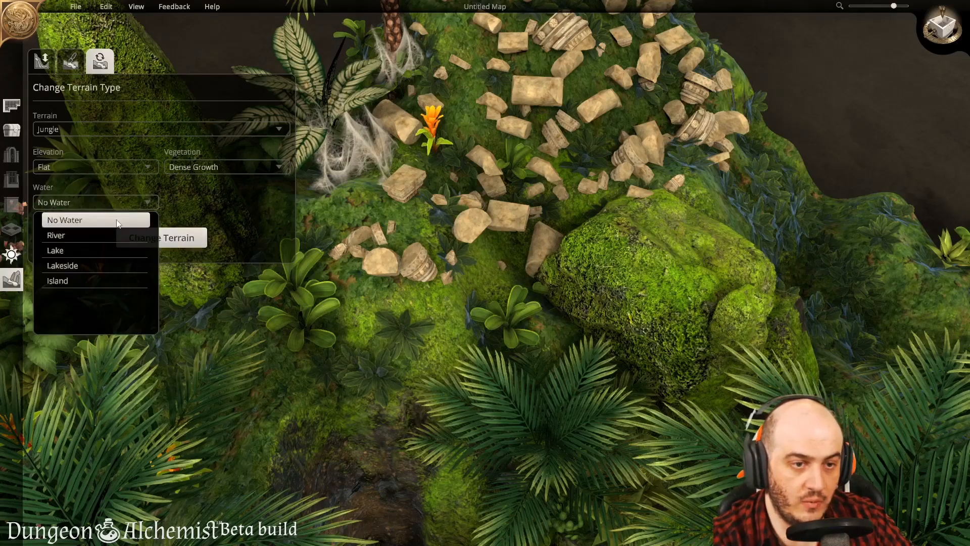
{"action": "left_click", "coordinate": [104, 230]}
{"action": "left_click", "coordinate": [140, 240]}
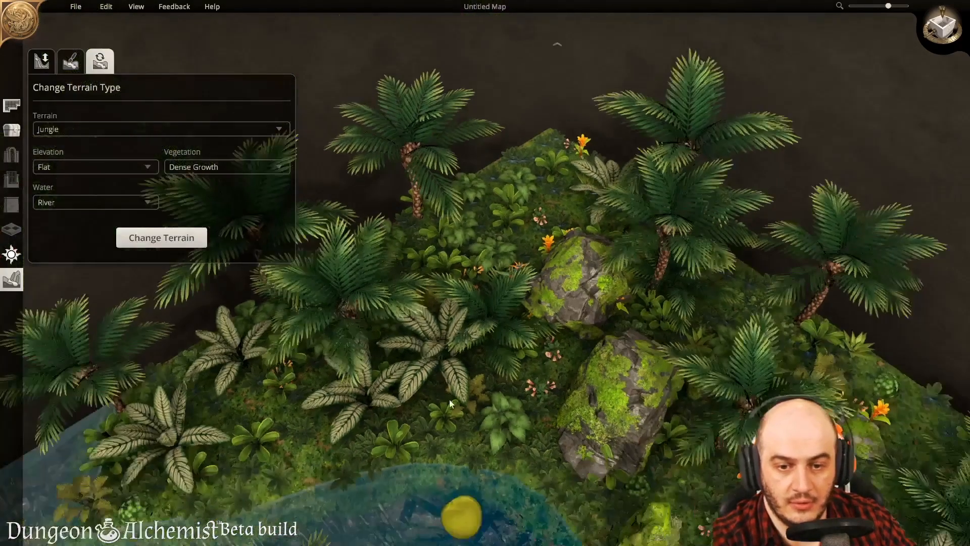
Step: Examine the regenerated jungle map from several angles, including the river, its banks and the rocks
{"action": "right_click_drag", "start_coordinate": [450, 403], "coordinate": [735, 336]}
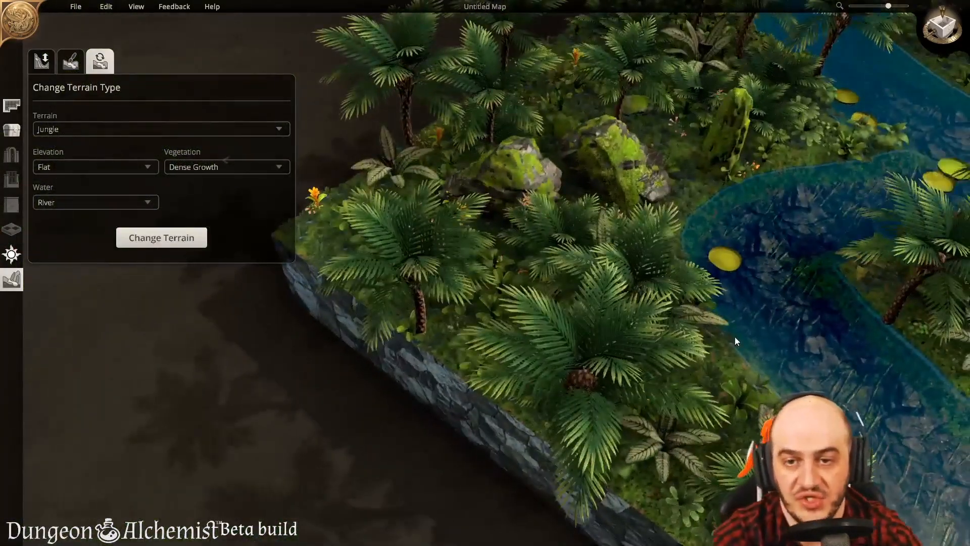
{"action": "key", "text": "q"}
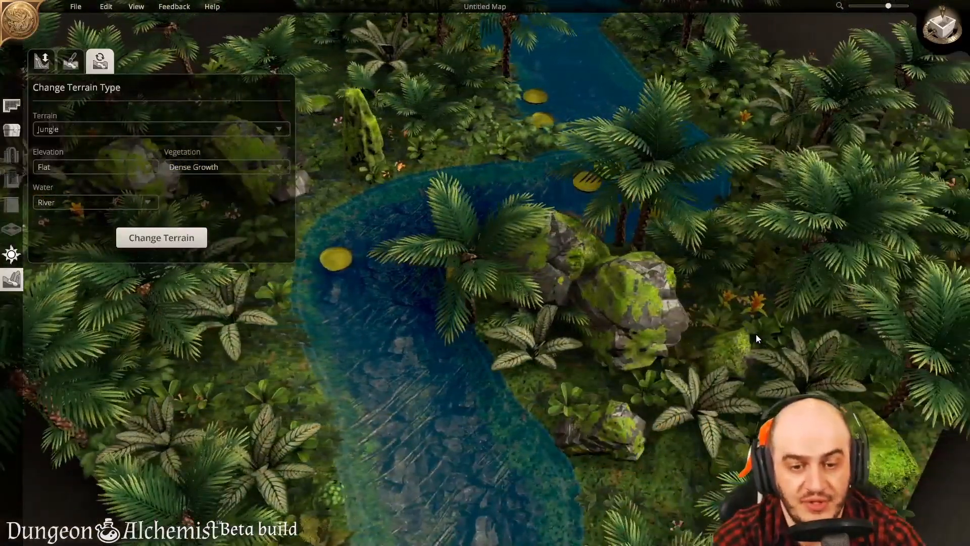
{"action": "right_click_drag", "start_coordinate": [705, 348], "coordinate": [606, 505]}
{"action": "key", "text": "s"}
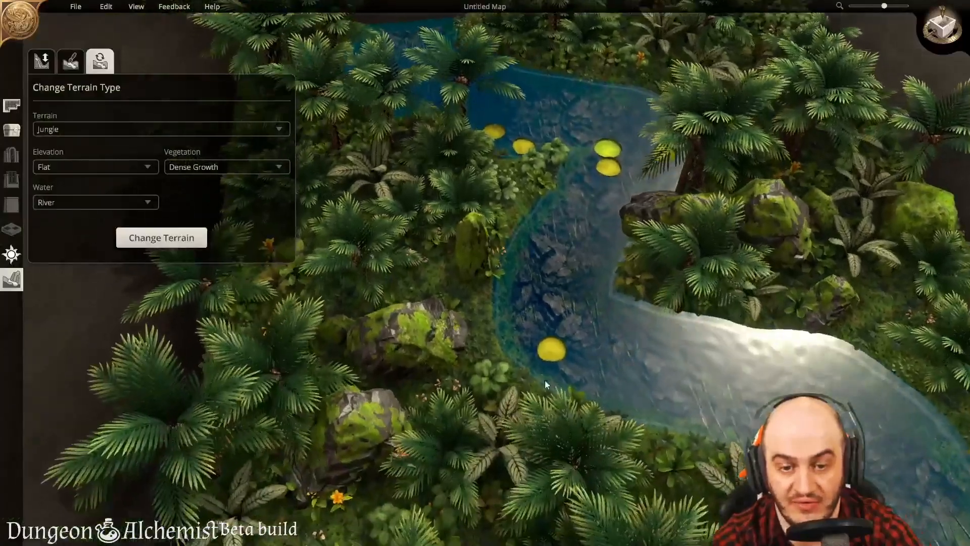
{"action": "scroll", "coordinate": [546, 372], "scroll_direction": "up", "scroll_amount": 5}
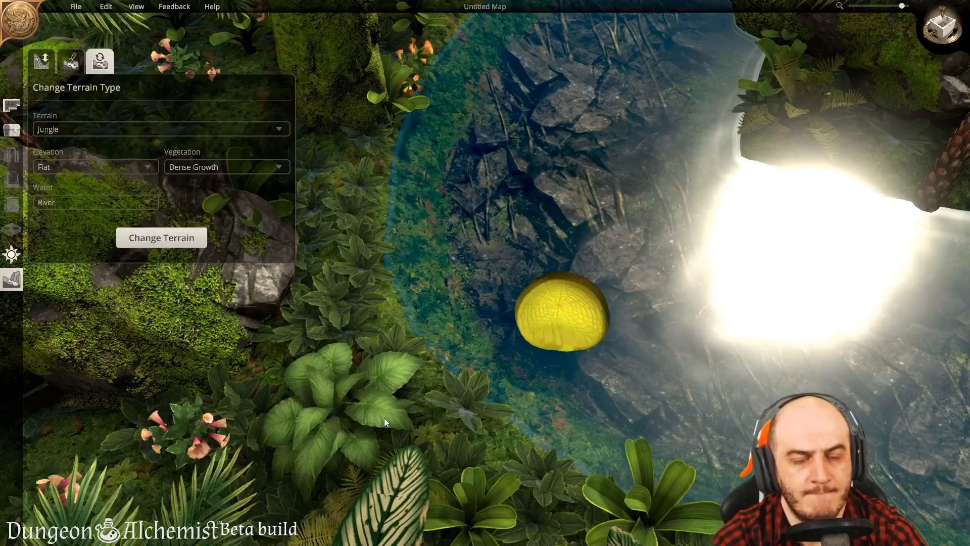
{"action": "scroll", "coordinate": [384, 418], "scroll_direction": "down", "scroll_amount": 3}
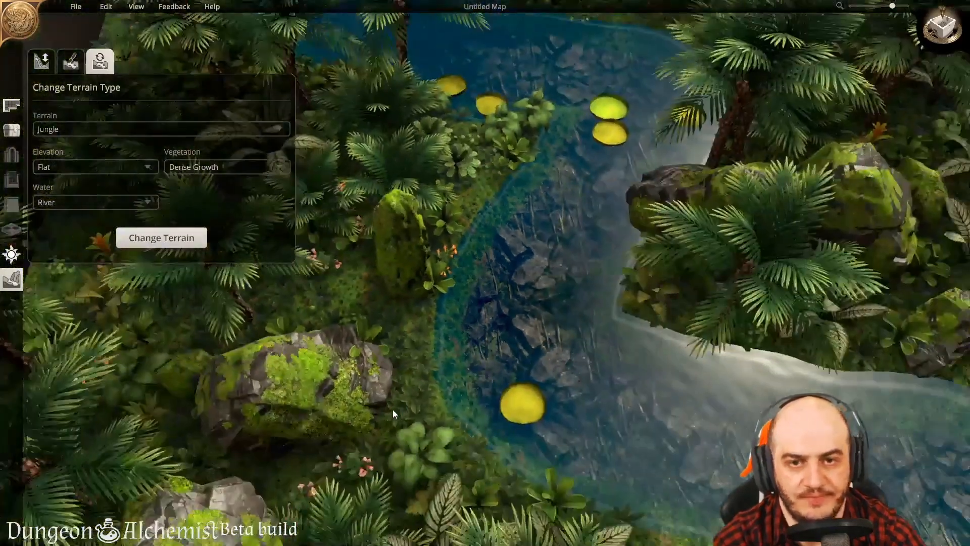
{"action": "key", "text": "d"}
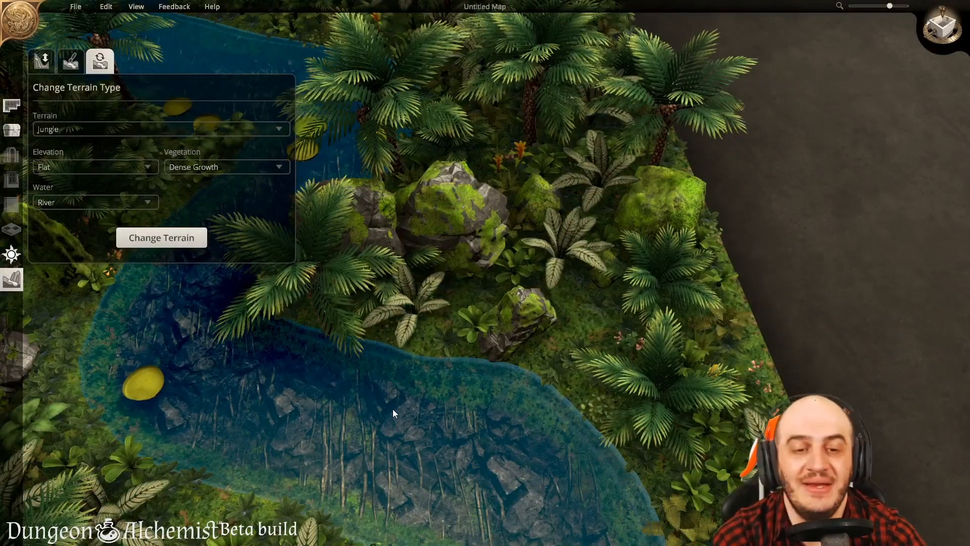
{"action": "key", "text": "a"}
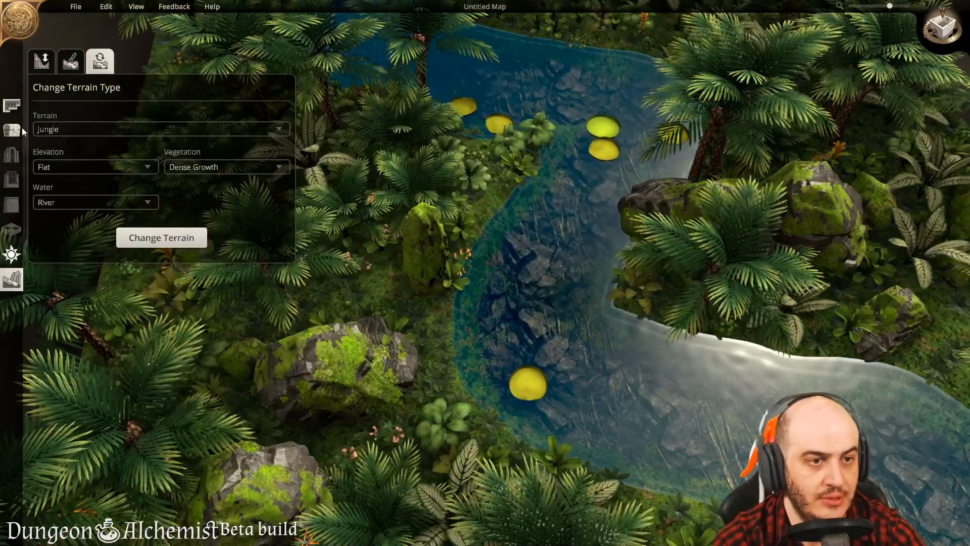
Step: Draw a rectangular room near the jungle map's corner beside the river and generate it as an Abandoned Ruins Temple
{"action": "left_click", "coordinate": [15, 135]}
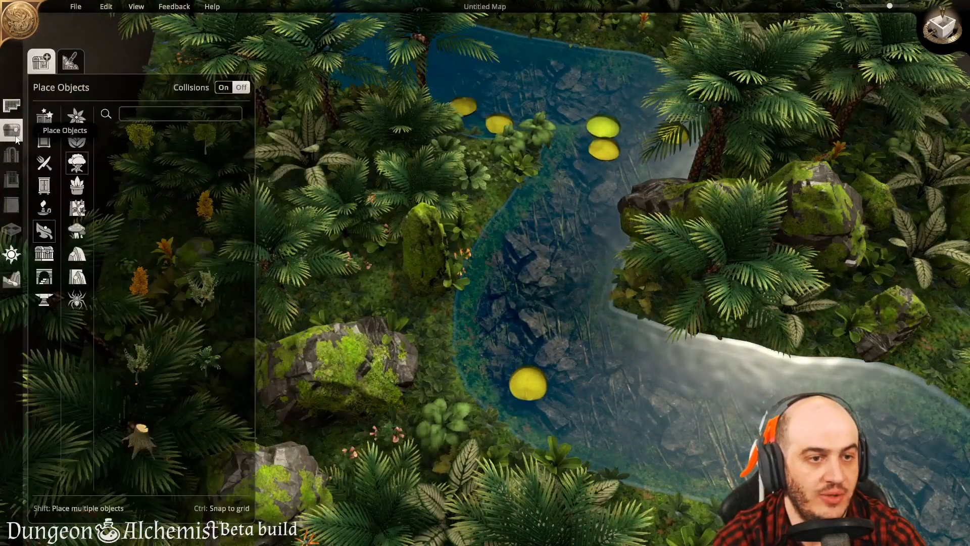
{"action": "left_click", "coordinate": [15, 106]}
{"action": "left_click", "coordinate": [81, 139]}
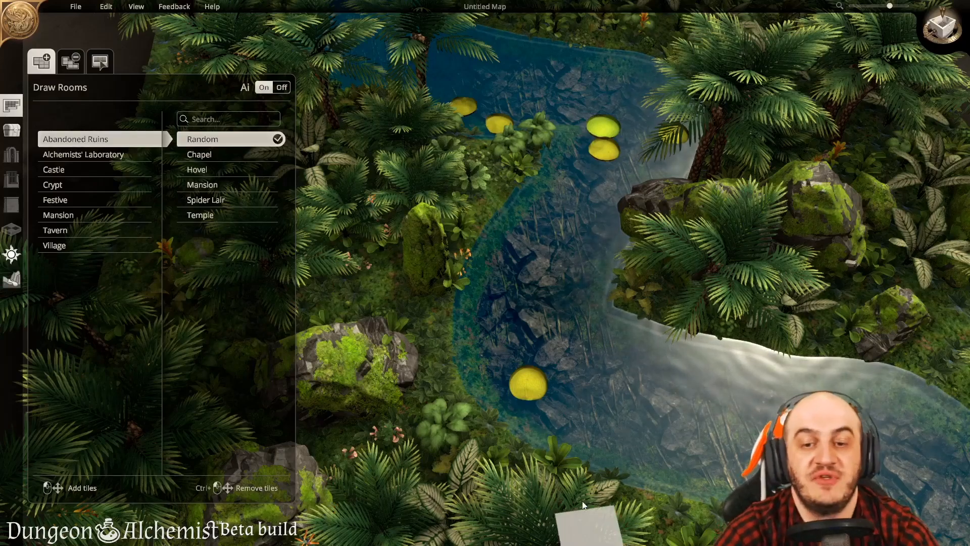
{"action": "scroll", "coordinate": [572, 456], "scroll_direction": "up", "scroll_amount": 5}
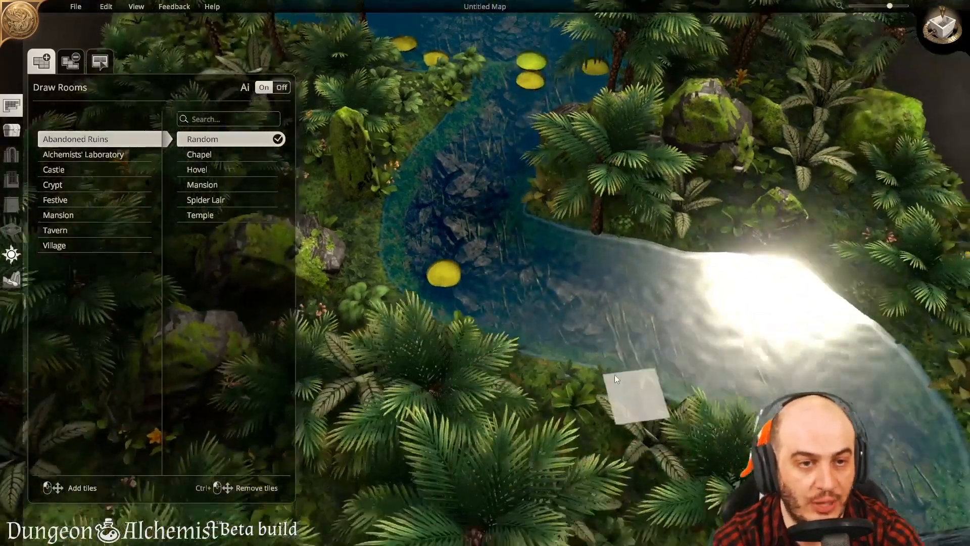
{"action": "key", "text": "a"}
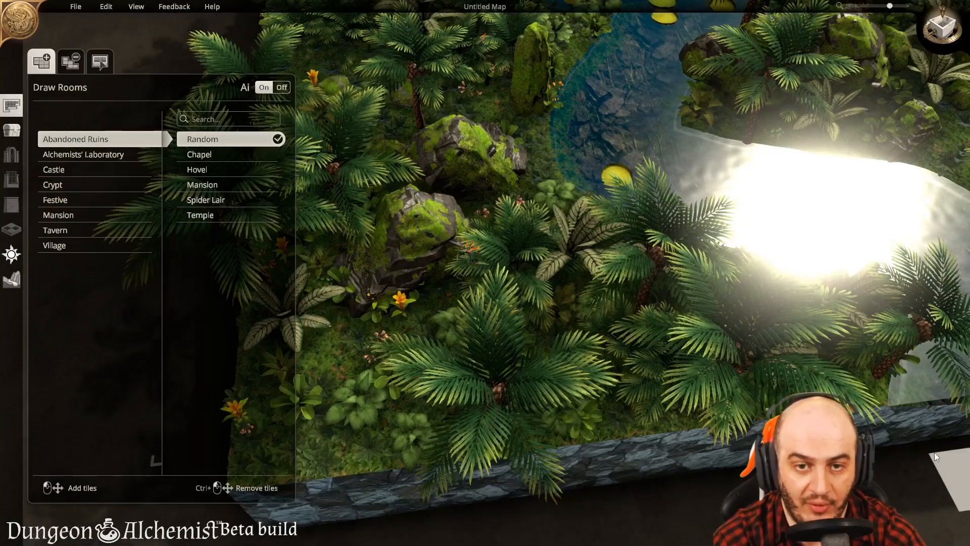
{"action": "key", "text": "a"}
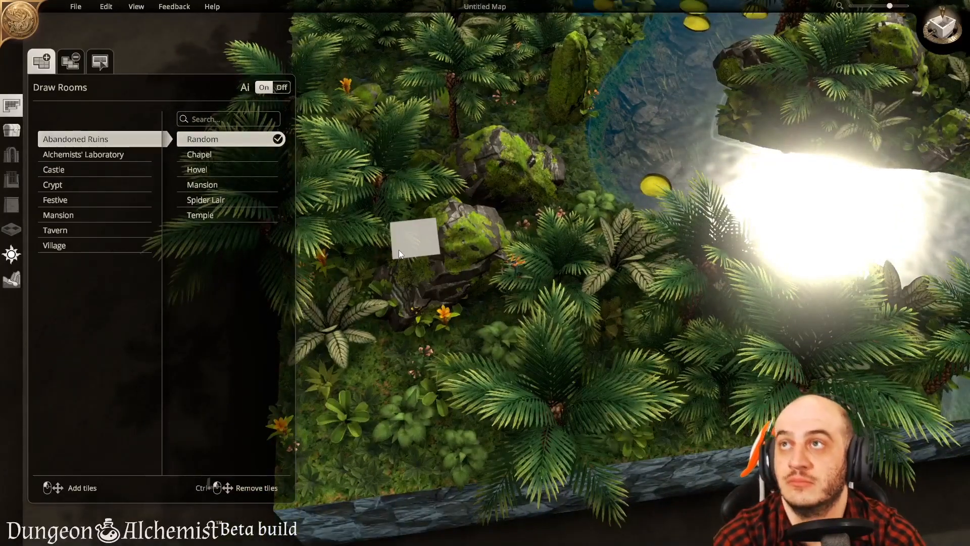
{"action": "left_click_drag", "start_coordinate": [392, 248], "coordinate": [644, 389]}
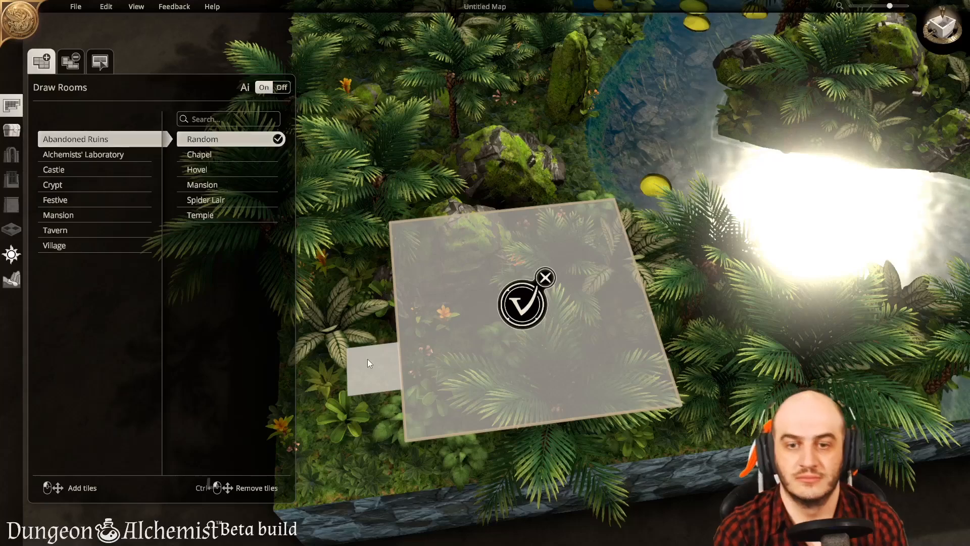
{"action": "left_click", "coordinate": [209, 216]}
{"action": "middle_click_drag", "start_coordinate": [359, 436], "coordinate": [385, 466]}
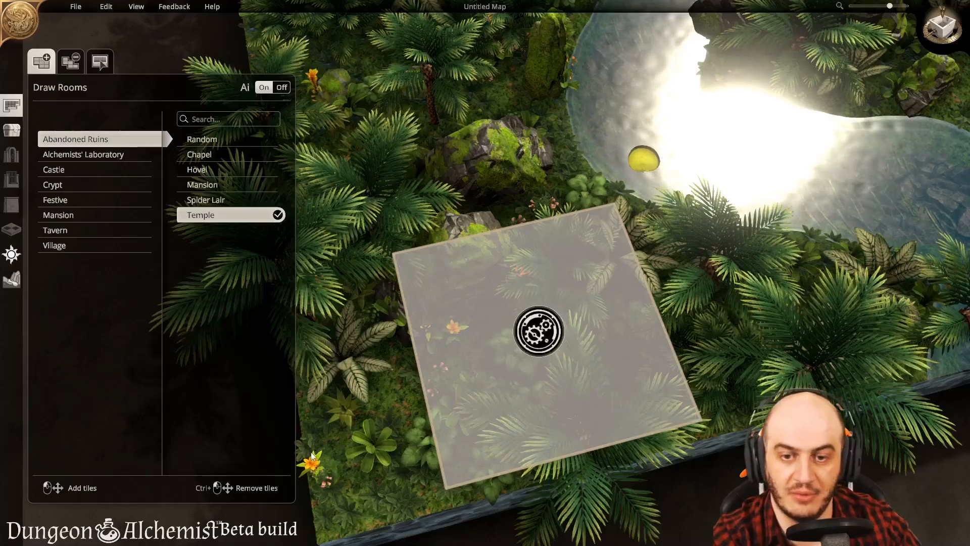
{"action": "left_click", "coordinate": [539, 331]}
Step: Paint the bright green moss terrain texture over the cliff below the temple, finishing with a slightly smaller brush
{"action": "mouse_move", "coordinate": [367, 438]}
{"action": "middle_mouse_down"}
{"action": "mouse_move", "coordinate": [389, 376]}
{"action": "mouse_move", "coordinate": [387, 295]}
{"action": "mouse_move", "coordinate": [20, 280]}
{"action": "mouse_move", "coordinate": [559, 249]}
{"action": "mouse_move", "coordinate": [793, 268]}
{"action": "mouse_move", "coordinate": [949, 265]}
{"action": "mouse_move", "coordinate": [205, 281]}
{"action": "middle_mouse_up"}
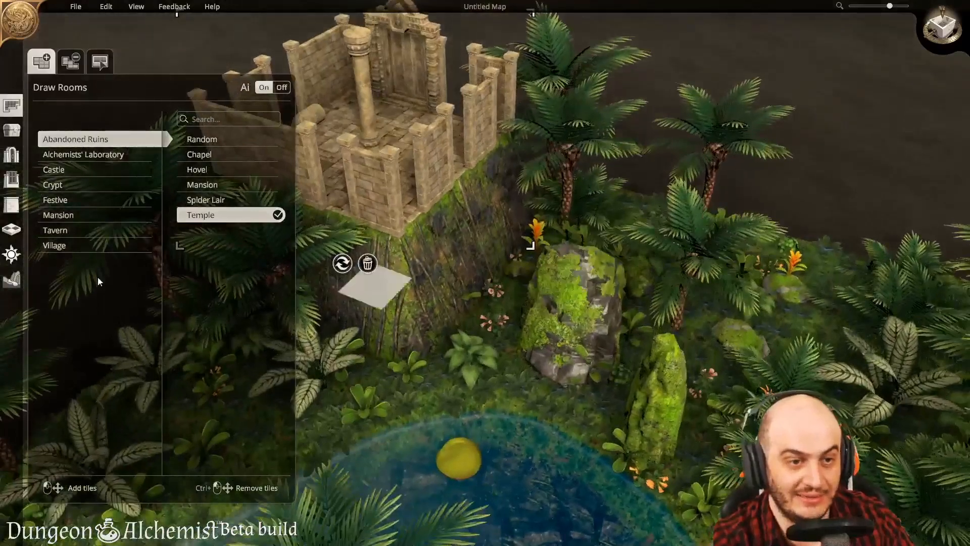
{"action": "left_click", "coordinate": [11, 277]}
{"action": "left_click", "coordinate": [70, 62]}
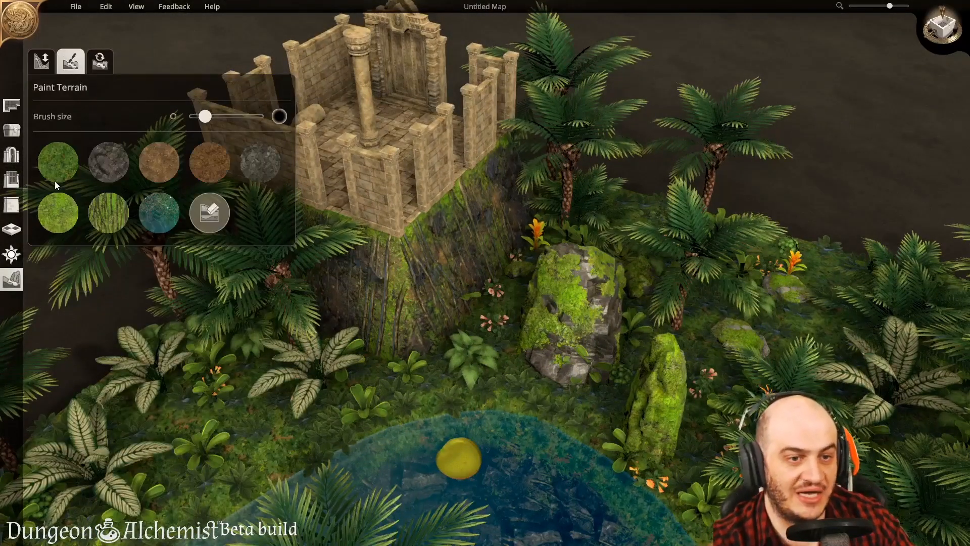
{"action": "left_click", "coordinate": [60, 215]}
{"action": "mouse_move", "coordinate": [373, 365]}
{"action": "left_mouse_down"}
{"action": "mouse_move", "coordinate": [442, 259]}
{"action": "mouse_move", "coordinate": [384, 308]}
{"action": "mouse_move", "coordinate": [399, 305]}
{"action": "mouse_move", "coordinate": [389, 338]}
{"action": "left_mouse_up"}
{"action": "scroll", "coordinate": [390, 342], "scroll_direction": "up", "scroll_amount": 2}
{"action": "left_click_drag", "start_coordinate": [205, 116], "coordinate": [191, 117]}
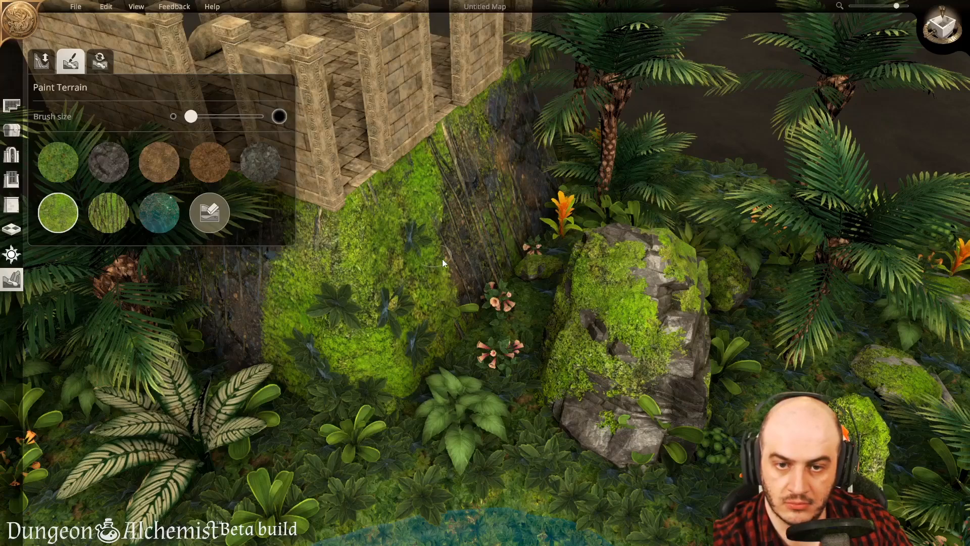
{"action": "left_click_drag", "start_coordinate": [436, 260], "coordinate": [475, 264]}
{"action": "scroll", "coordinate": [471, 344], "scroll_direction": "up", "scroll_amount": 3}
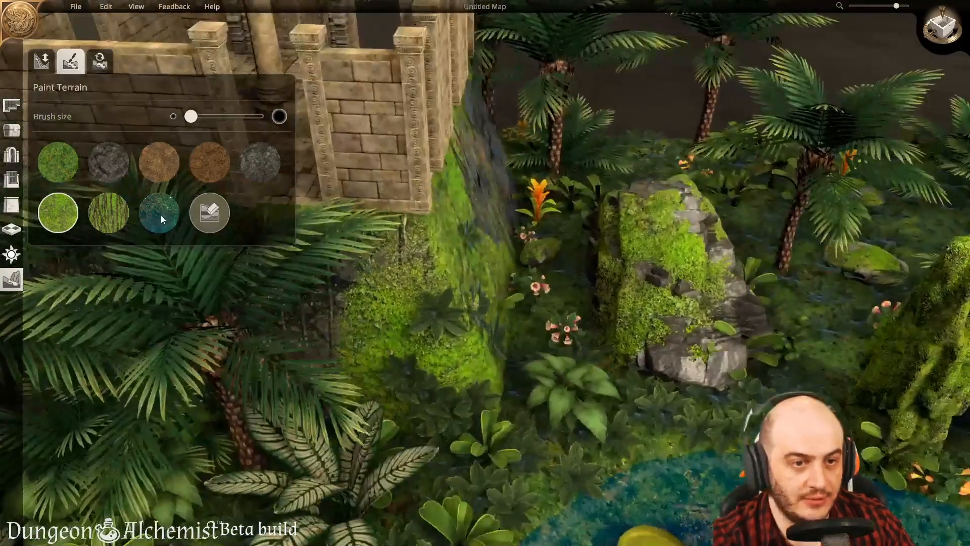
Step: Paint the mossy root terrain texture across the cliff beneath the temple walls, and reselect the bright green moss texture
{"action": "left_click", "coordinate": [109, 212]}
{"action": "mouse_move", "coordinate": [348, 255]}
{"action": "left_mouse_down"}
{"action": "mouse_move", "coordinate": [350, 292]}
{"action": "mouse_move", "coordinate": [390, 371]}
{"action": "mouse_move", "coordinate": [480, 250]}
{"action": "left_mouse_up"}
{"action": "mouse_move", "coordinate": [560, 250]}
{"action": "right_mouse_down"}
{"action": "mouse_move", "coordinate": [408, 308]}
{"action": "mouse_move", "coordinate": [395, 238]}
{"action": "right_mouse_up"}
{"action": "right_click_drag", "start_coordinate": [413, 325], "coordinate": [492, 280]}
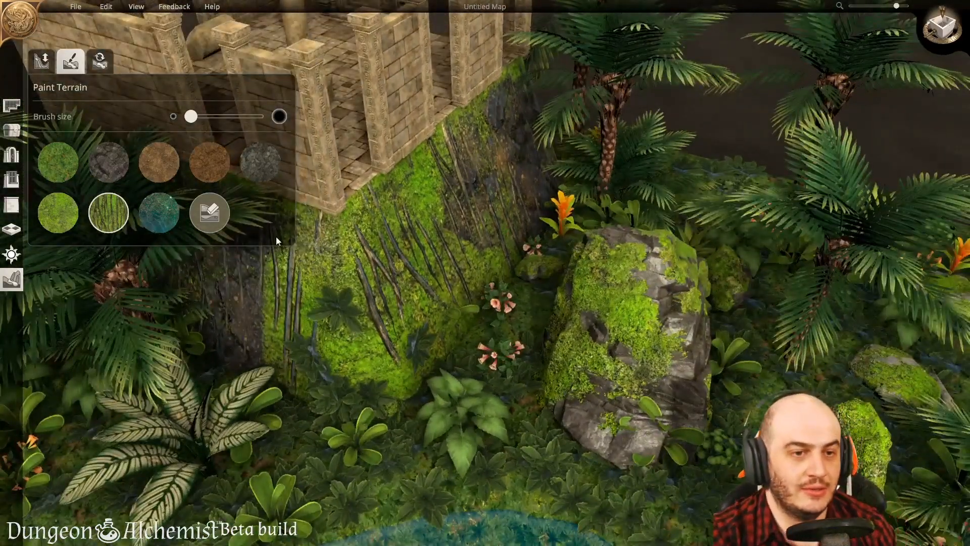
{"action": "left_click", "coordinate": [64, 218]}
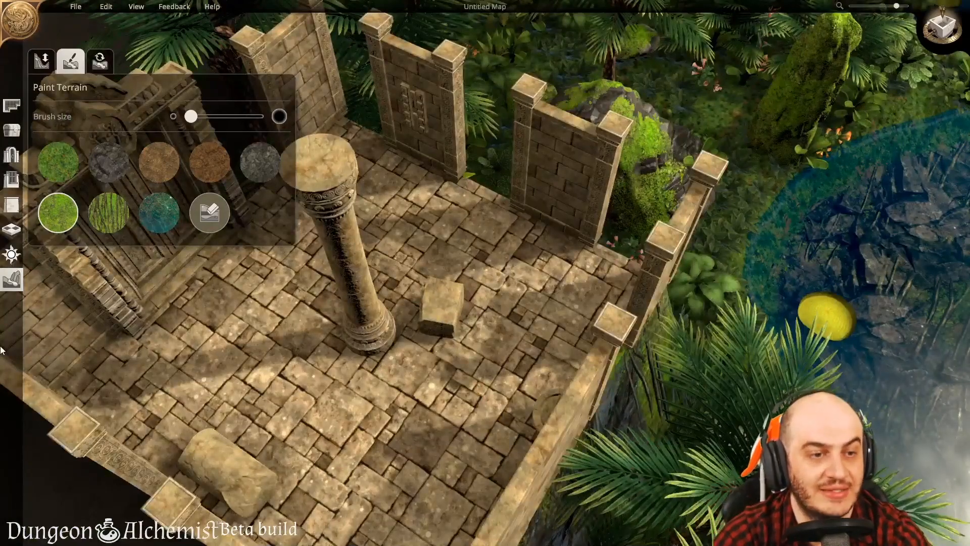
Step: Replace the single temple wall section in front of the mossy rock with the low, stepped Broken Temple Wall
{"action": "left_click", "coordinate": [13, 157]}
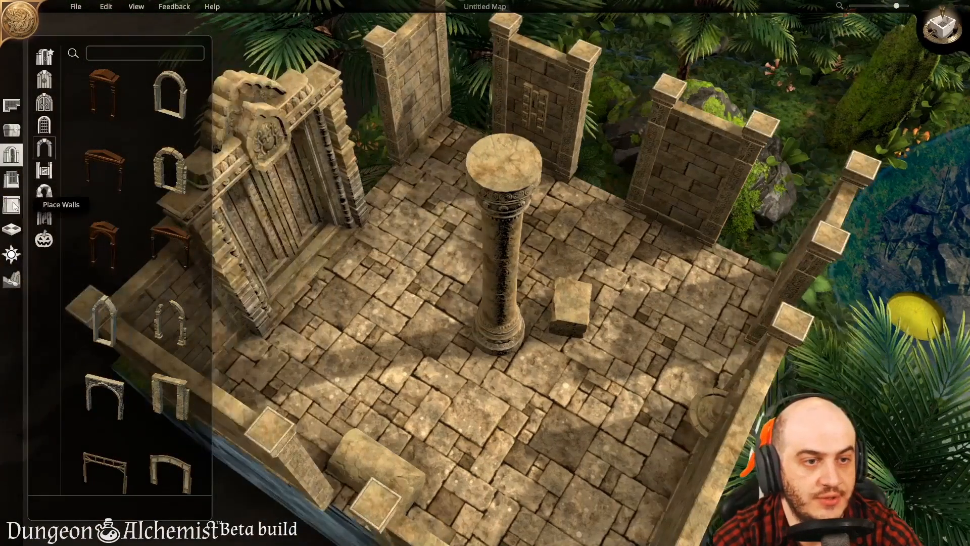
{"action": "left_click", "coordinate": [11, 204]}
{"action": "left_click", "coordinate": [49, 360]}
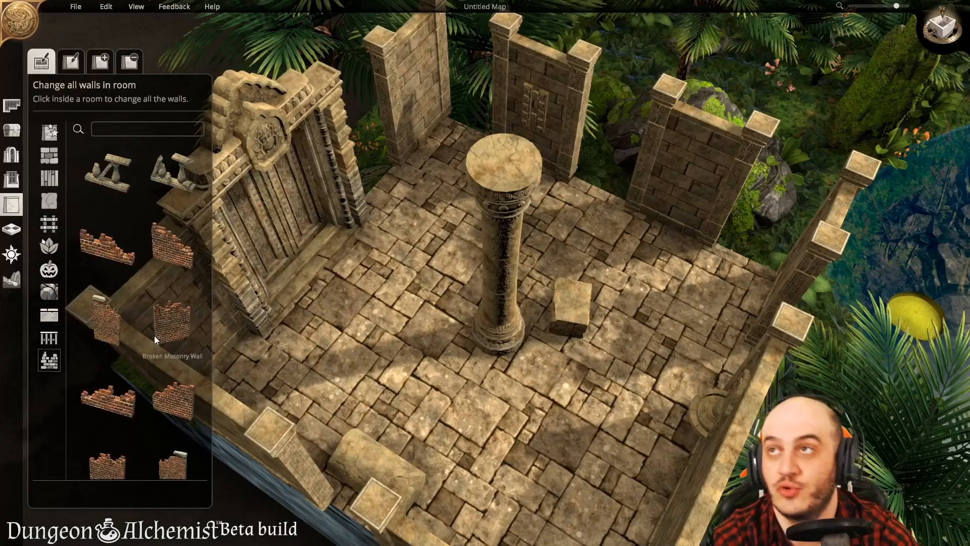
{"action": "scroll", "coordinate": [152, 273], "scroll_direction": "down", "scroll_amount": 1}
{"action": "scroll", "coordinate": [151, 263], "scroll_direction": "down", "scroll_amount": 5}
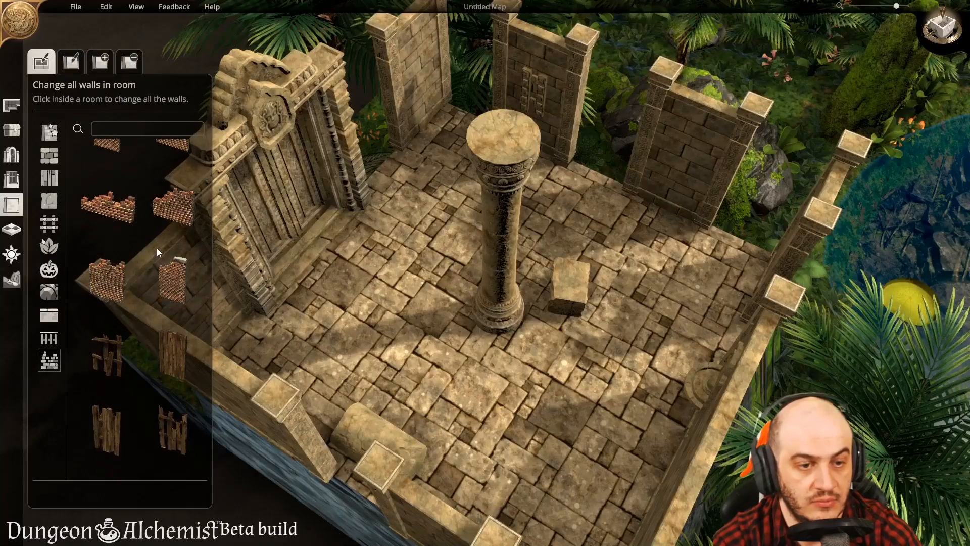
{"action": "scroll", "coordinate": [132, 273], "scroll_direction": "down", "scroll_amount": 4}
{"action": "scroll", "coordinate": [126, 263], "scroll_direction": "down", "scroll_amount": 6}
{"action": "scroll", "coordinate": [123, 400], "scroll_direction": "down", "scroll_amount": 7}
{"action": "scroll", "coordinate": [120, 407], "scroll_direction": "down", "scroll_amount": 4}
{"action": "scroll", "coordinate": [134, 318], "scroll_direction": "up", "scroll_amount": 5}
{"action": "scroll", "coordinate": [155, 369], "scroll_direction": "down", "scroll_amount": 6}
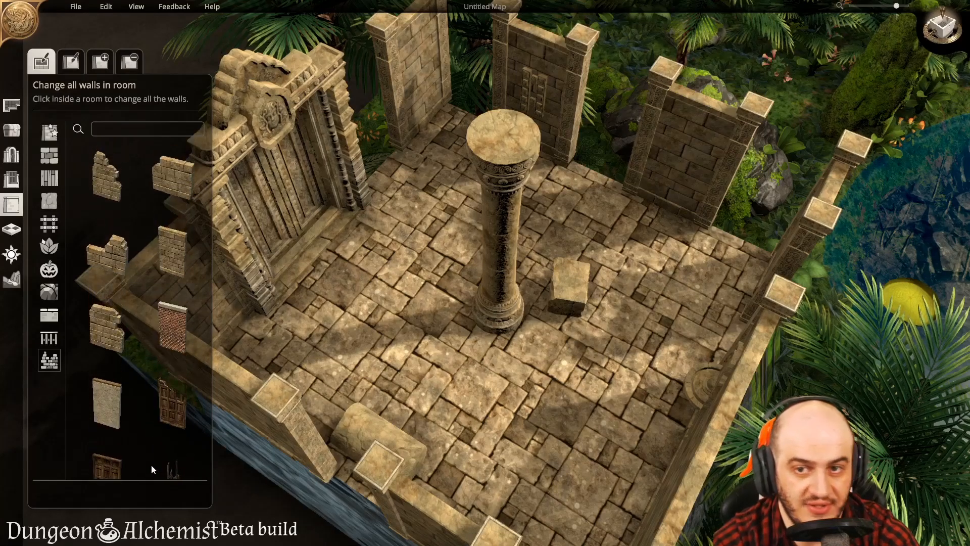
{"action": "left_click", "coordinate": [114, 260]}
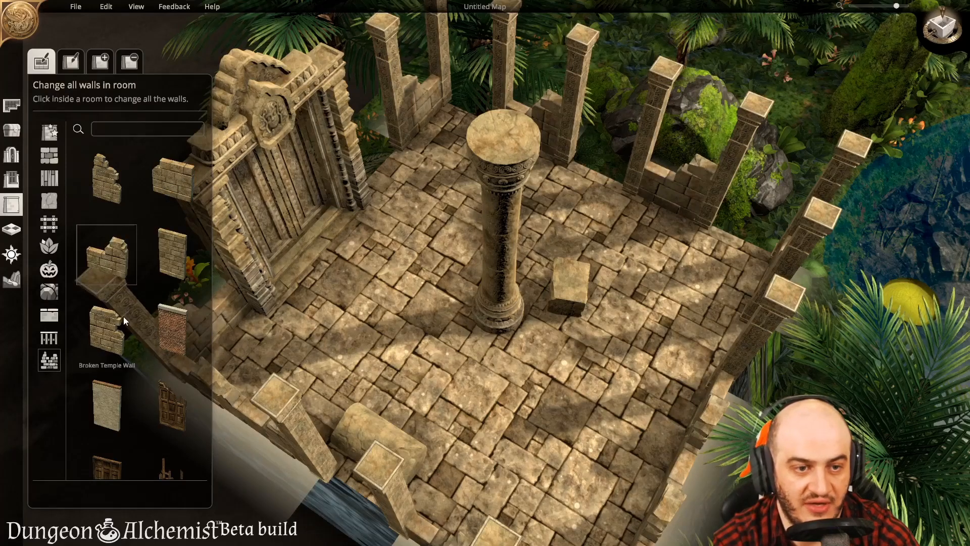
{"action": "left_click", "coordinate": [105, 326]}
{"action": "left_click", "coordinate": [72, 61]}
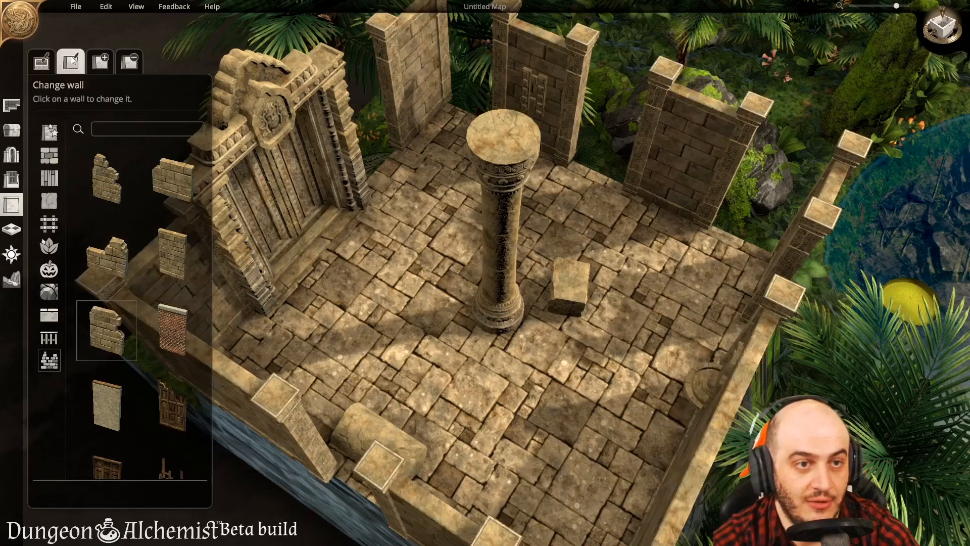
{"action": "left_click", "coordinate": [106, 256]}
{"action": "left_click", "coordinate": [646, 207]}
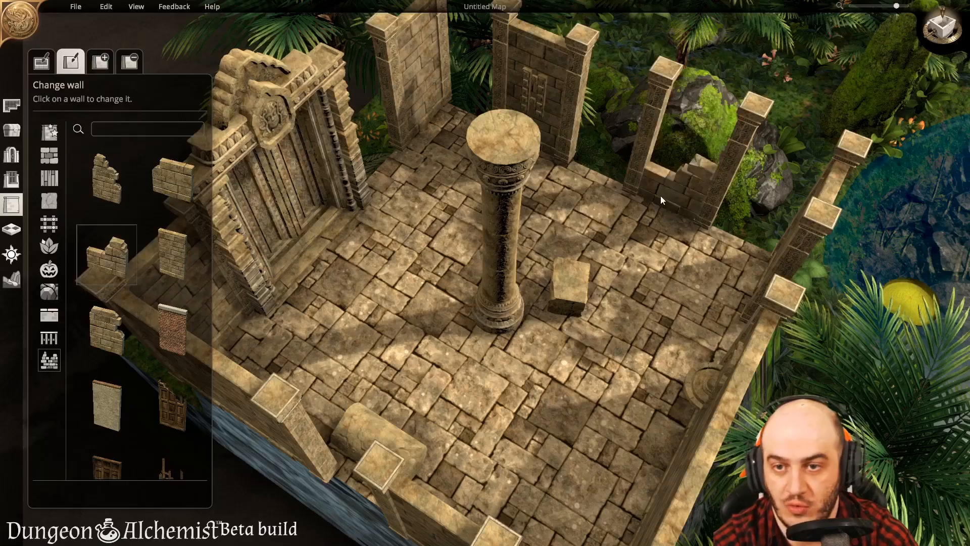
Step: Try the Broken Temple Wall on the long outer wall section facing the palms
{"action": "key", "text": "w"}
{"action": "key", "text": "d"}
{"action": "key", "text": "s"}
{"action": "key", "text": "a"}
{"action": "key", "text": "d"}
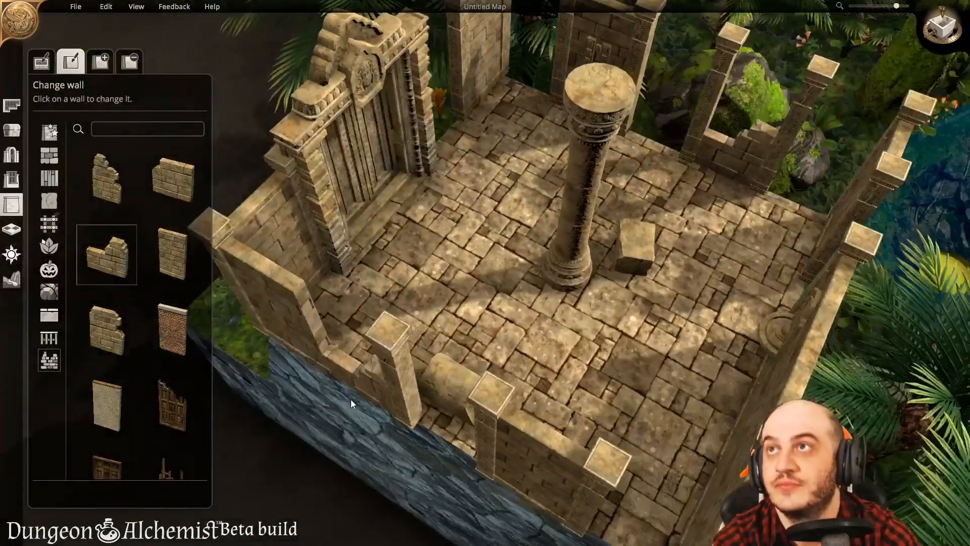
{"action": "middle_click_drag", "start_coordinate": [439, 377], "coordinate": [340, 338]}
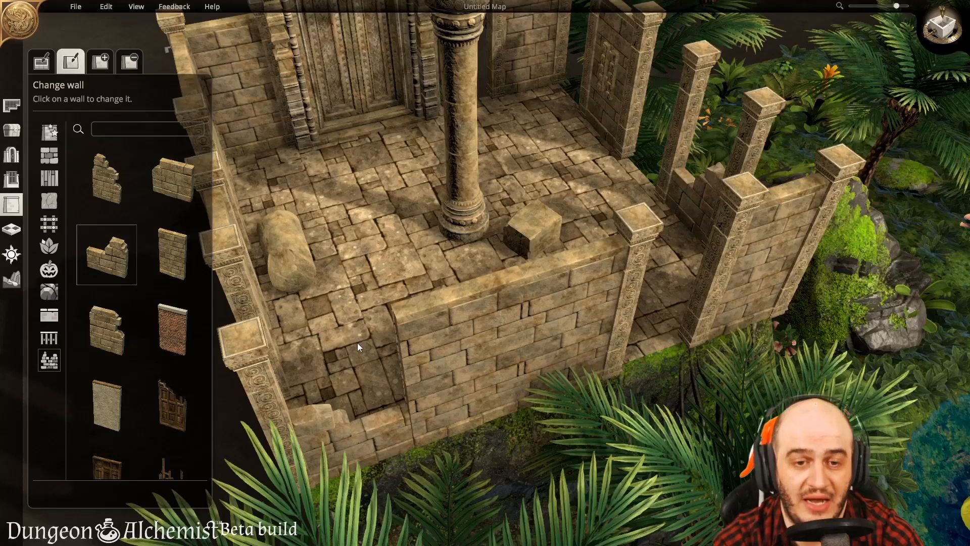
{"action": "left_click", "coordinate": [327, 359]}
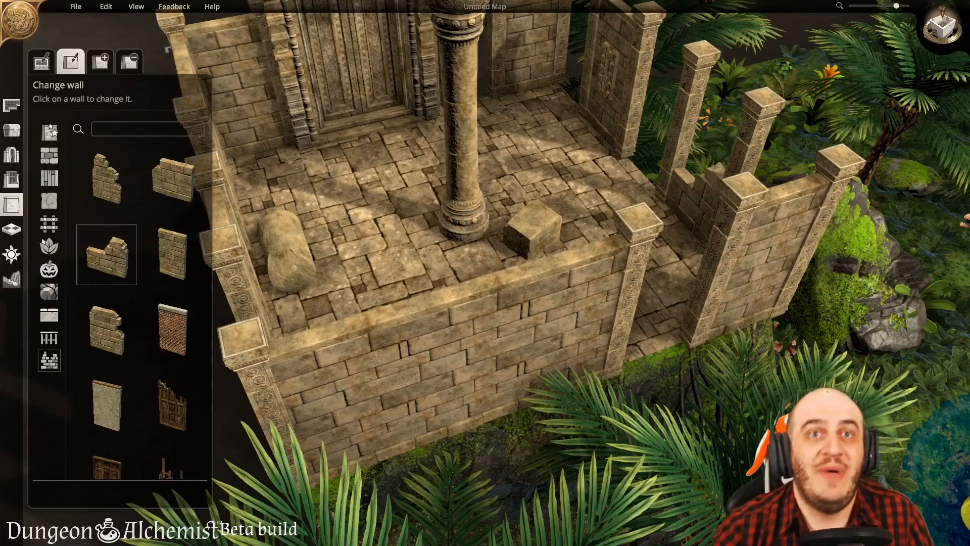
{"action": "middle_click_drag", "start_coordinate": [462, 255], "coordinate": [697, 336]}
{"action": "key", "text": "d"}
{"action": "scroll", "coordinate": [679, 362], "scroll_direction": "down", "scroll_amount": 2}
{"action": "key", "text": "s"}
{"action": "key", "text": "w"}
{"action": "key", "text": "a"}
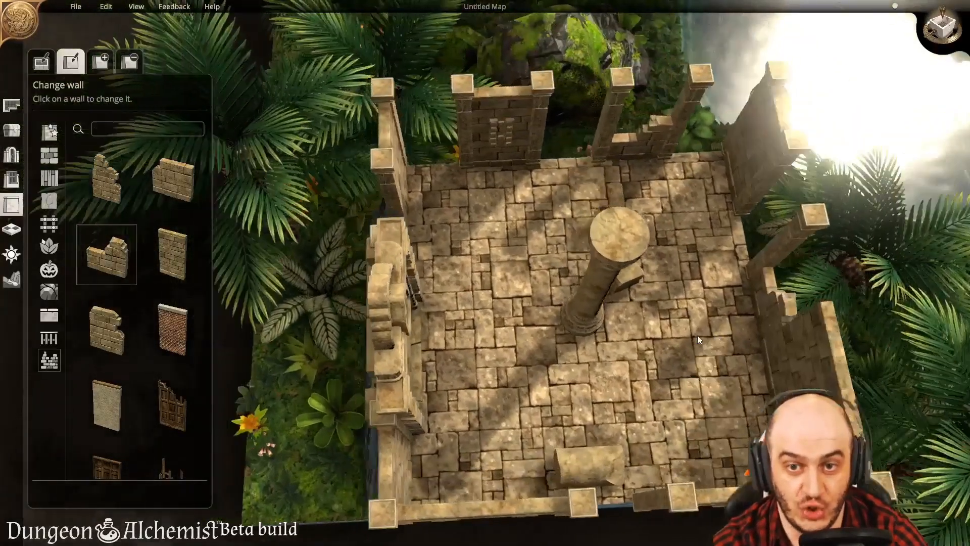
{"action": "left_click", "coordinate": [697, 335]}
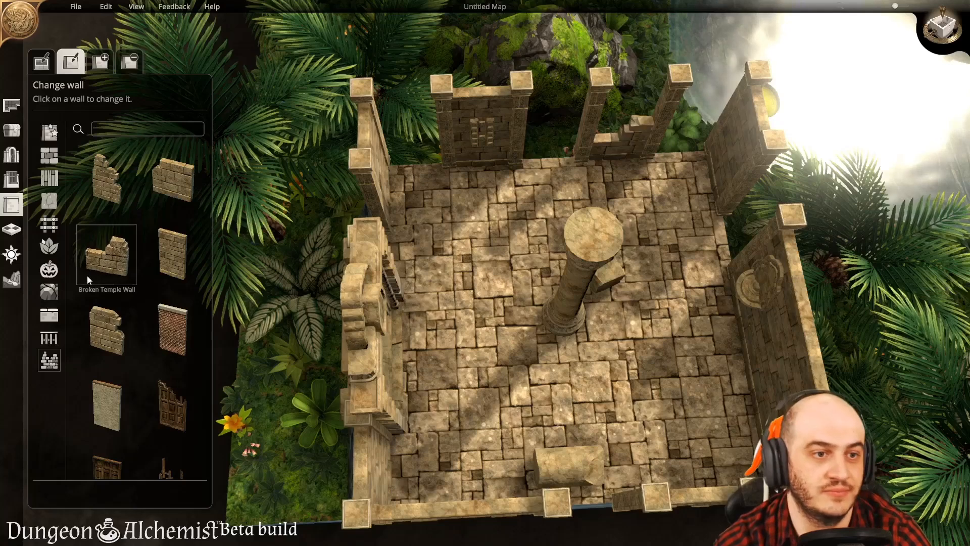
Step: Select the temple room for editing with the Edit Room tool
{"action": "left_click", "coordinate": [11, 130]}
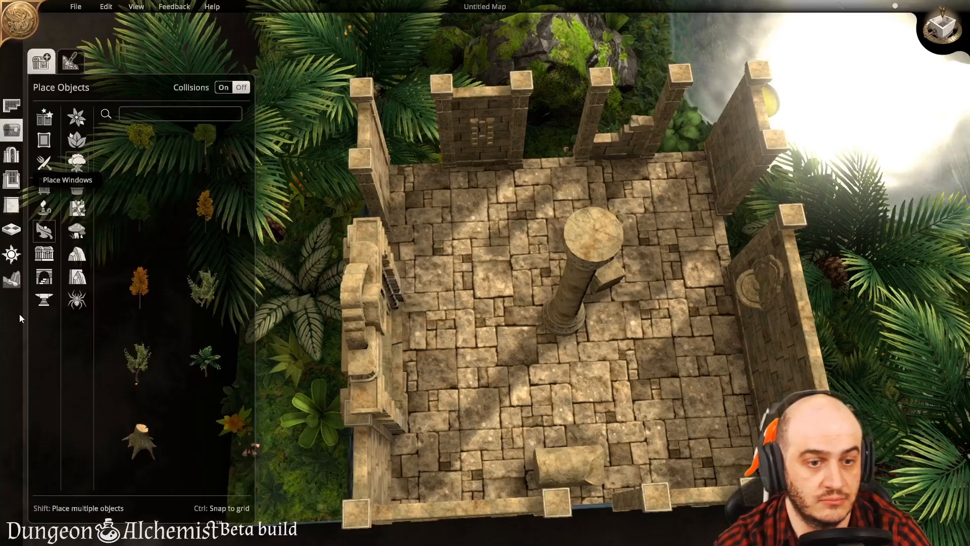
{"action": "left_click", "coordinate": [15, 112]}
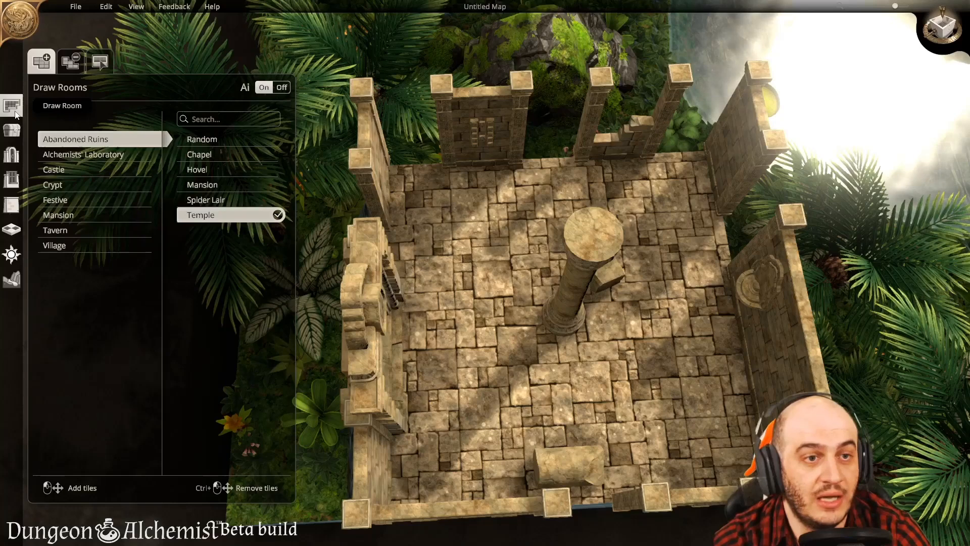
{"action": "left_click", "coordinate": [101, 61]}
{"action": "left_click", "coordinate": [42, 62]}
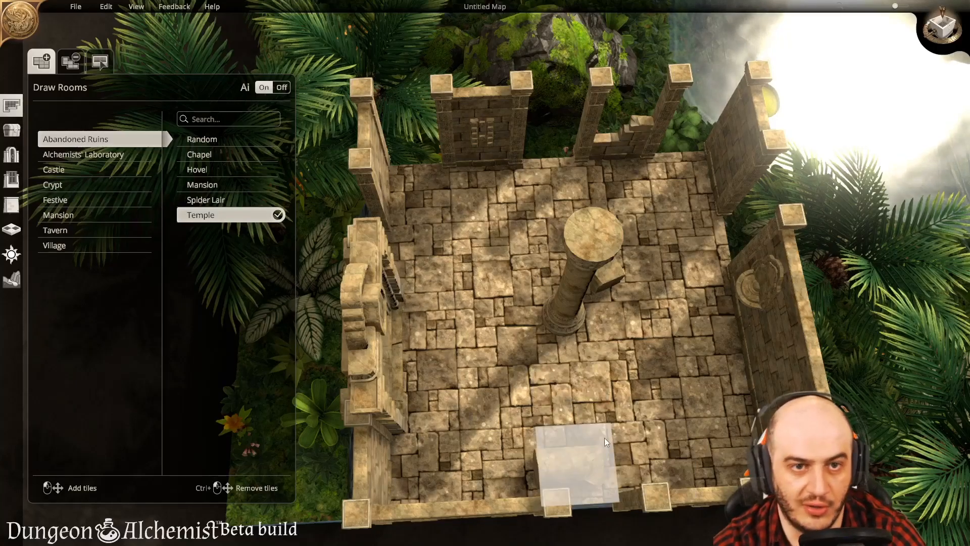
{"action": "key", "text": "a"}
{"action": "key", "text": "d"}
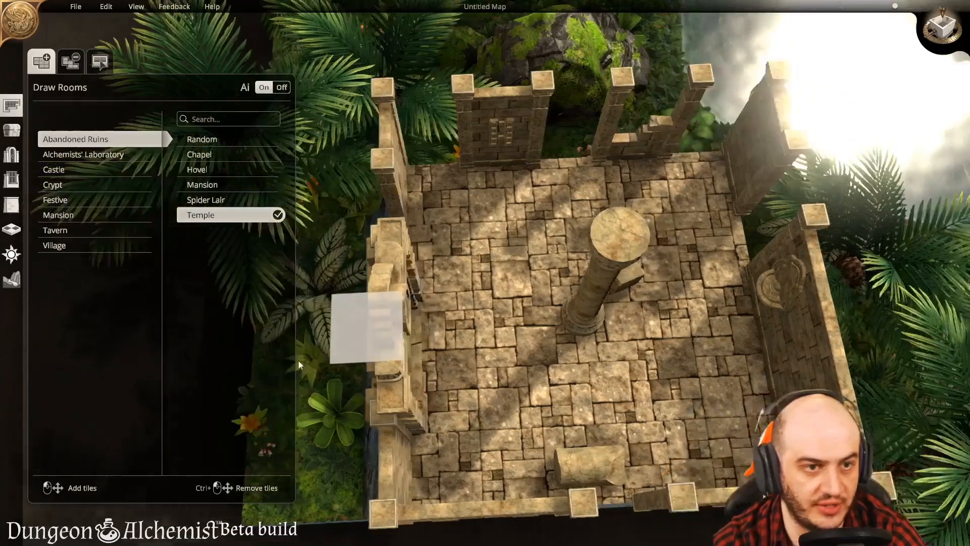
{"action": "left_click", "coordinate": [100, 62]}
{"action": "left_click", "coordinate": [526, 332]}
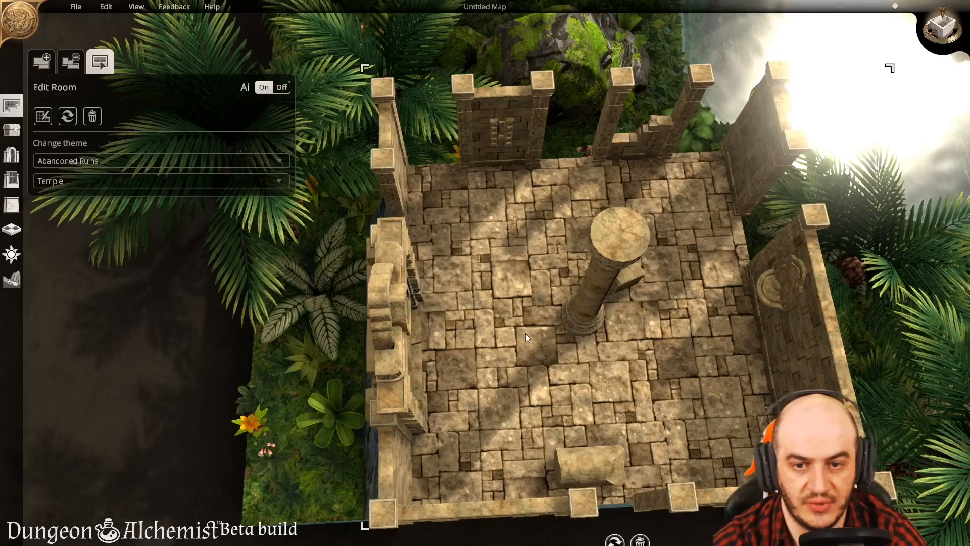
Step: Regenerate the temple room's floor and furnishings several times, keeping the variant with a mossy floor and a central leafy plant
{"action": "key", "text": "s"}
{"action": "left_click", "coordinate": [606, 447]}
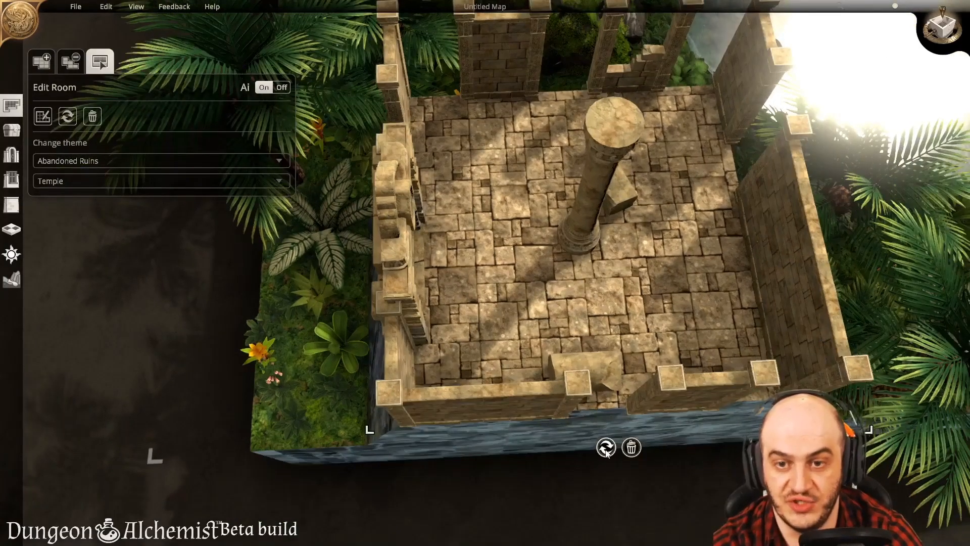
{"action": "left_click", "coordinate": [607, 448]}
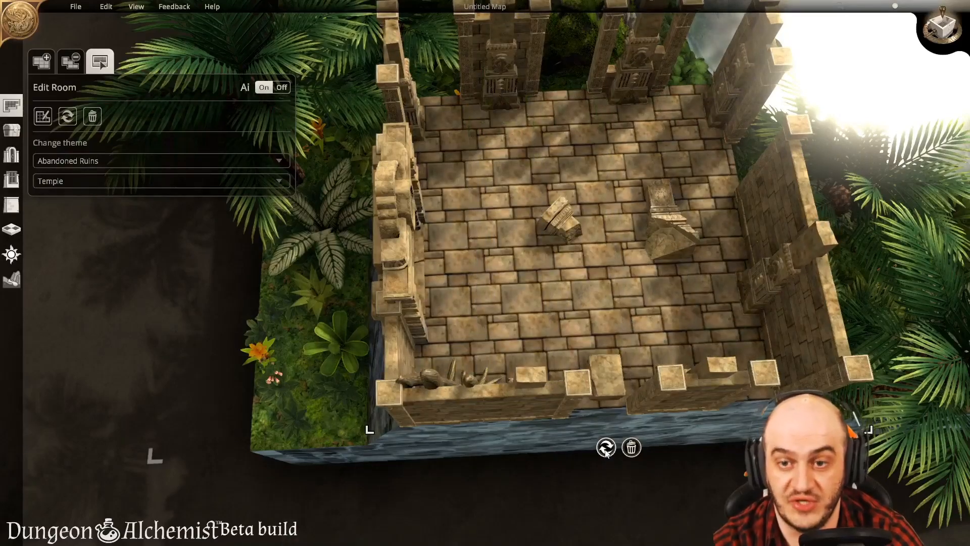
{"action": "left_click", "coordinate": [606, 448]}
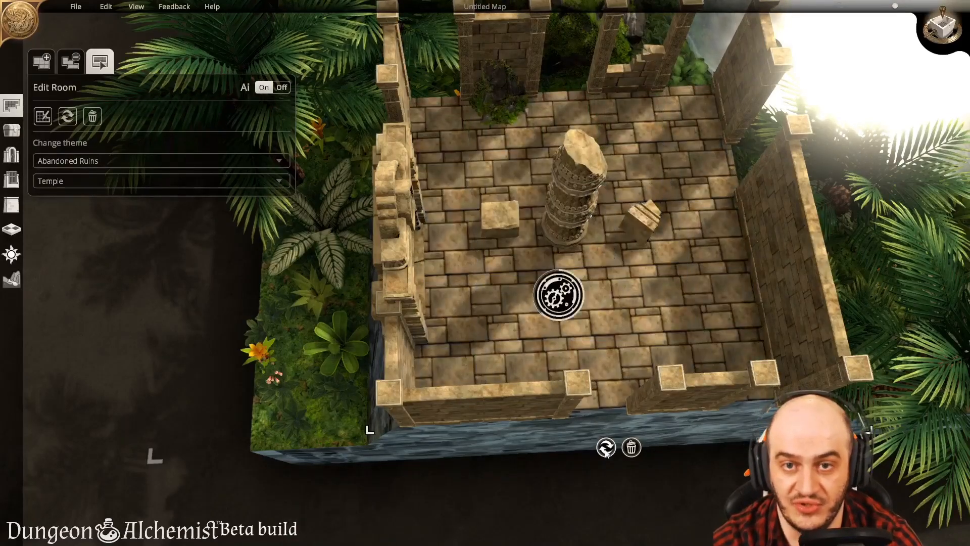
{"action": "left_click", "coordinate": [607, 447]}
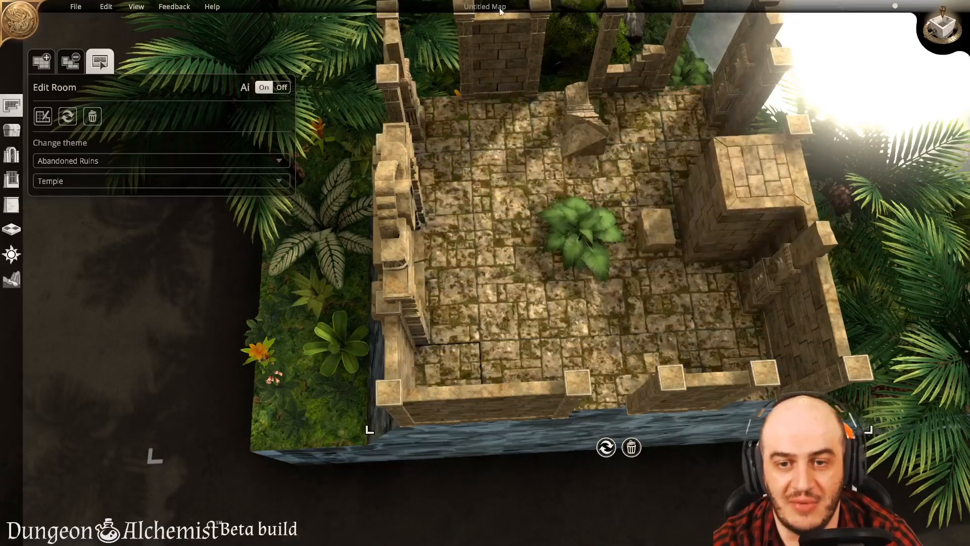
{"action": "scroll", "coordinate": [498, 282], "scroll_direction": "up", "scroll_amount": 3}
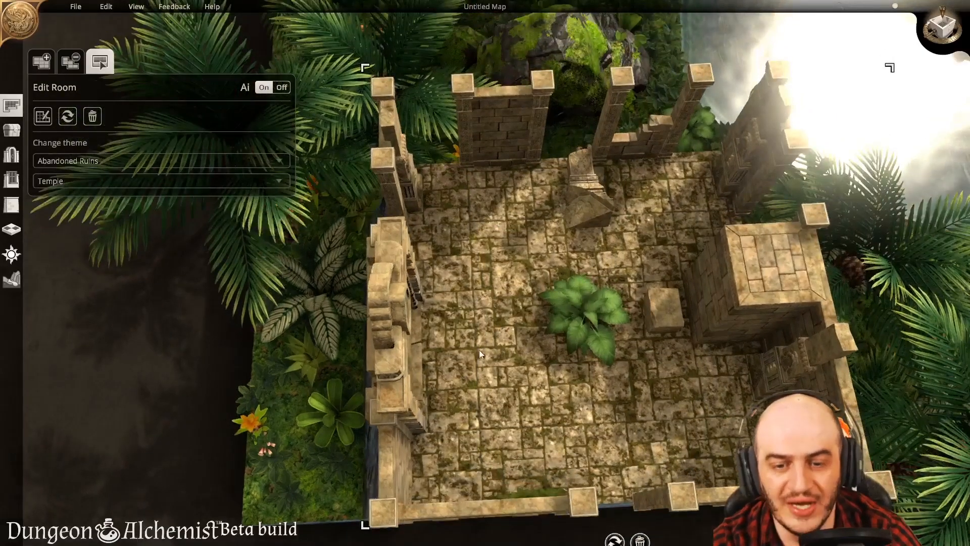
Step: Examine the regenerated temple room's mossy floor, leafy plant and surrounding walls up close from different angles
{"action": "scroll", "coordinate": [485, 344], "scroll_direction": "up", "scroll_amount": 2}
{"action": "middle_click_drag", "start_coordinate": [484, 377], "coordinate": [911, 347]}
{"action": "key", "text": "w"}
{"action": "key", "text": "d"}
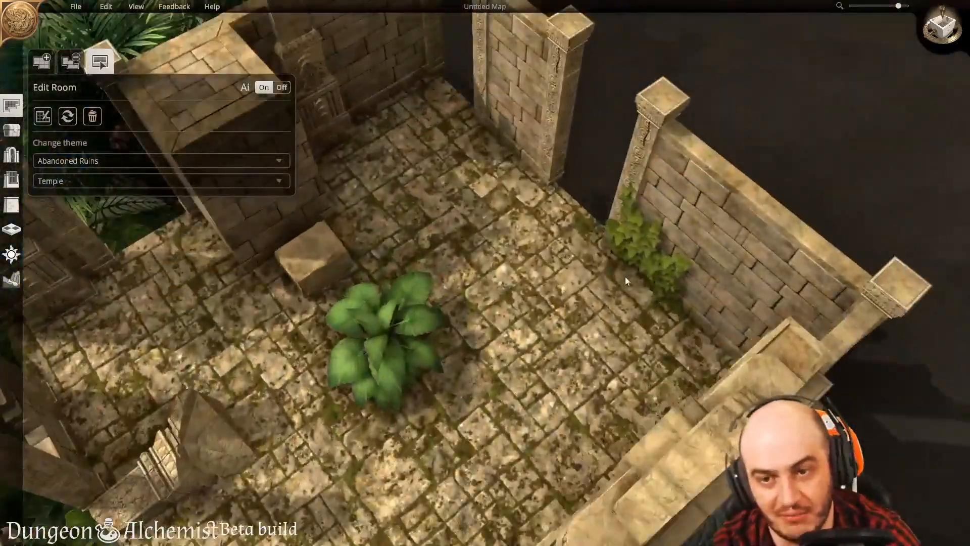
{"action": "key", "text": "a"}
{"action": "middle_click_drag", "start_coordinate": [626, 277], "coordinate": [304, 278]}
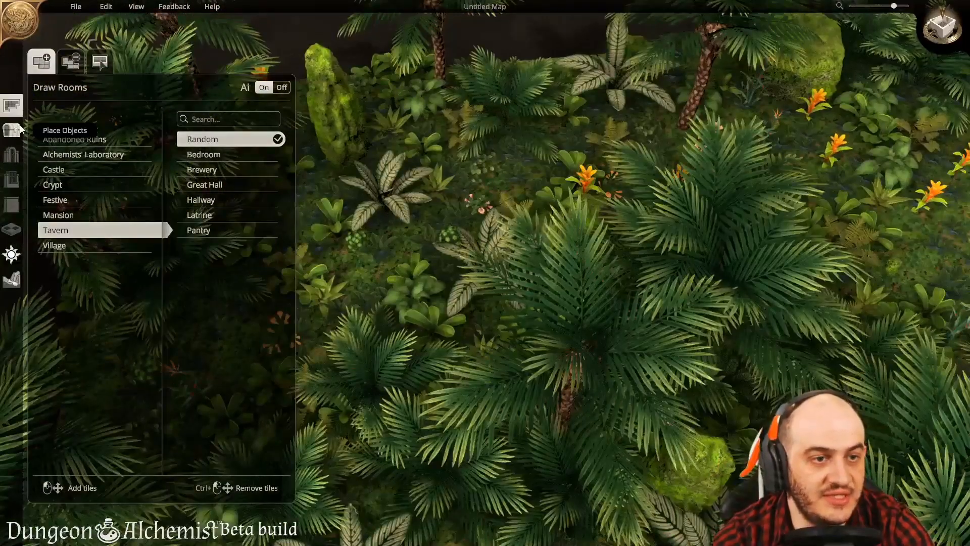
Step: Try out the small tiled-roof Grandstand from the structural objects over the jungle clearing, turning it to show its different sides
{"action": "left_click", "coordinate": [20, 131]}
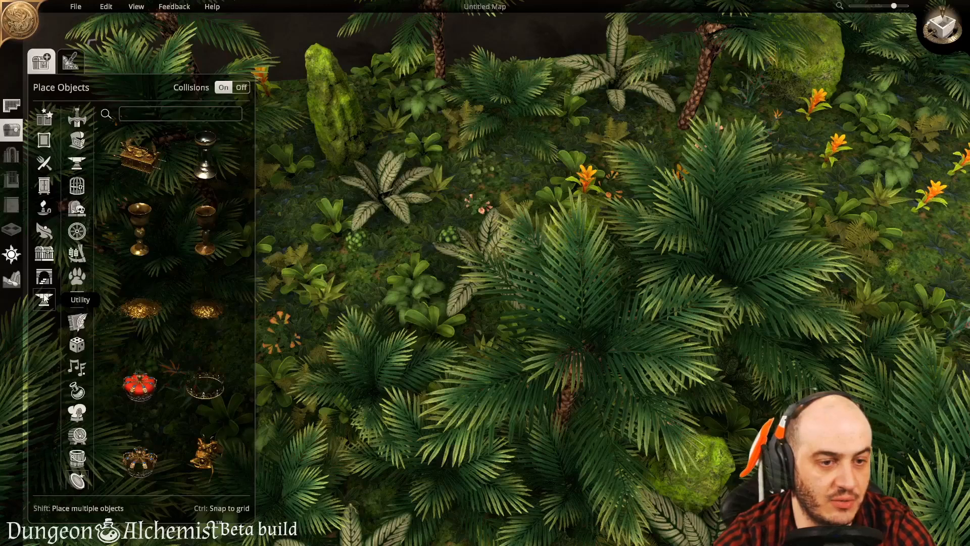
{"action": "scroll", "coordinate": [186, 409], "scroll_direction": "down", "scroll_amount": 4}
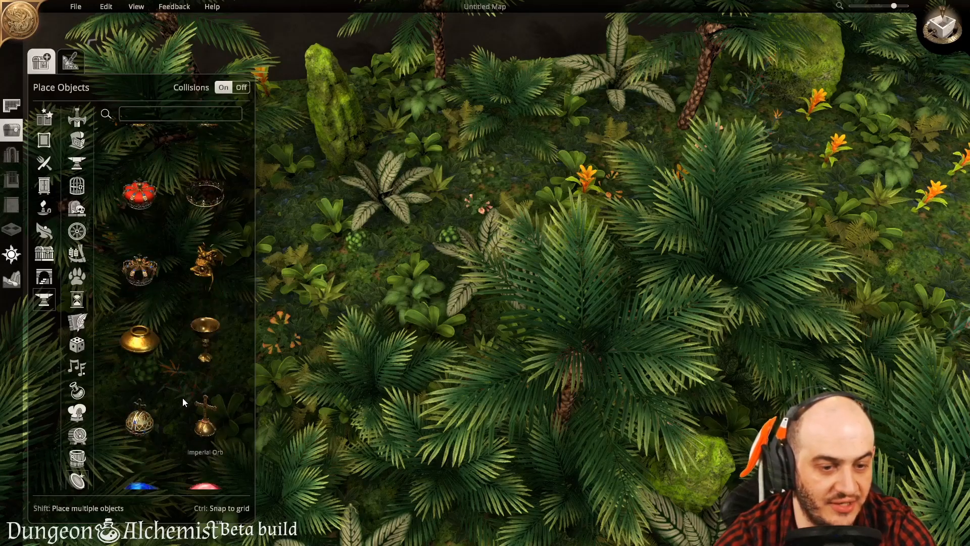
{"action": "scroll", "coordinate": [172, 396], "scroll_direction": "down", "scroll_amount": 4}
{"action": "left_click", "coordinate": [45, 278]}
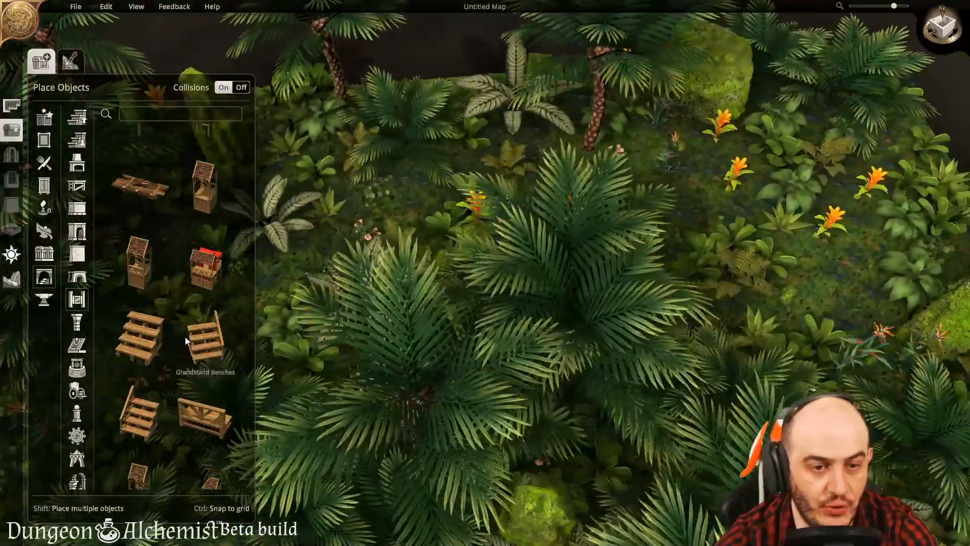
{"action": "left_click", "coordinate": [143, 269]}
{"action": "right_click_drag", "start_coordinate": [388, 267], "coordinate": [443, 269]}
{"action": "scroll", "coordinate": [444, 268], "scroll_direction": "down", "scroll_amount": 10}
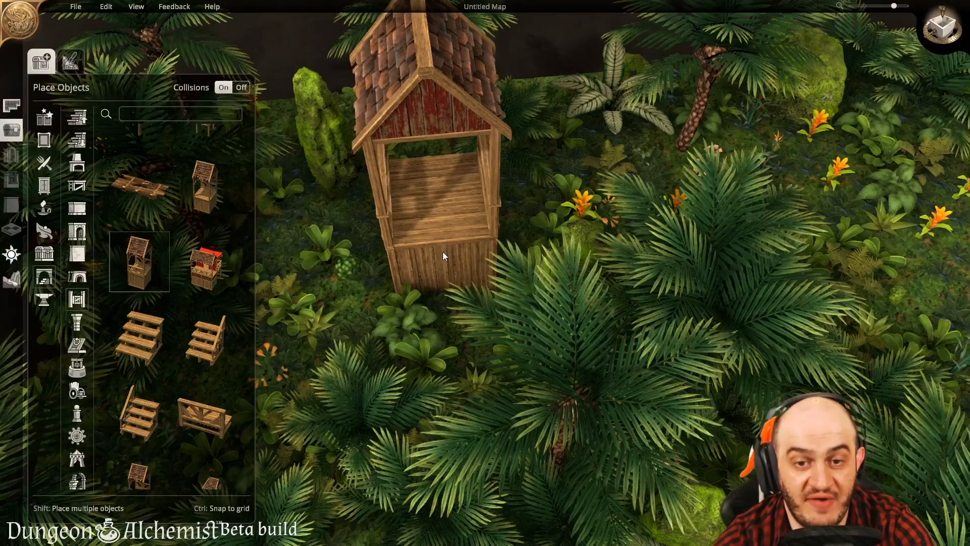
{"action": "key", "text": "a"}
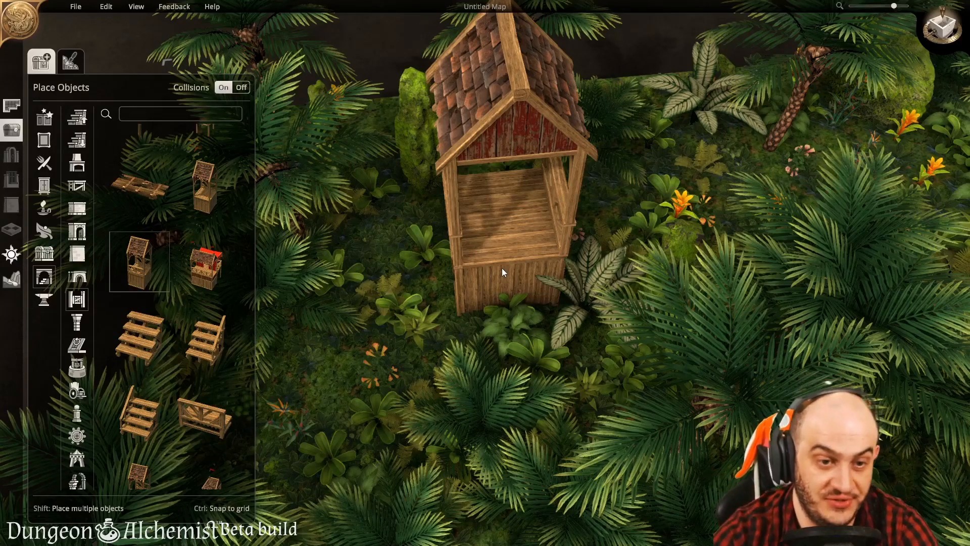
{"action": "right_click", "coordinate": [502, 268]}
Step: Place the large grandstand with the red canopy among the palms, with the canopy side facing the viewer
{"action": "left_click", "coordinate": [213, 271]}
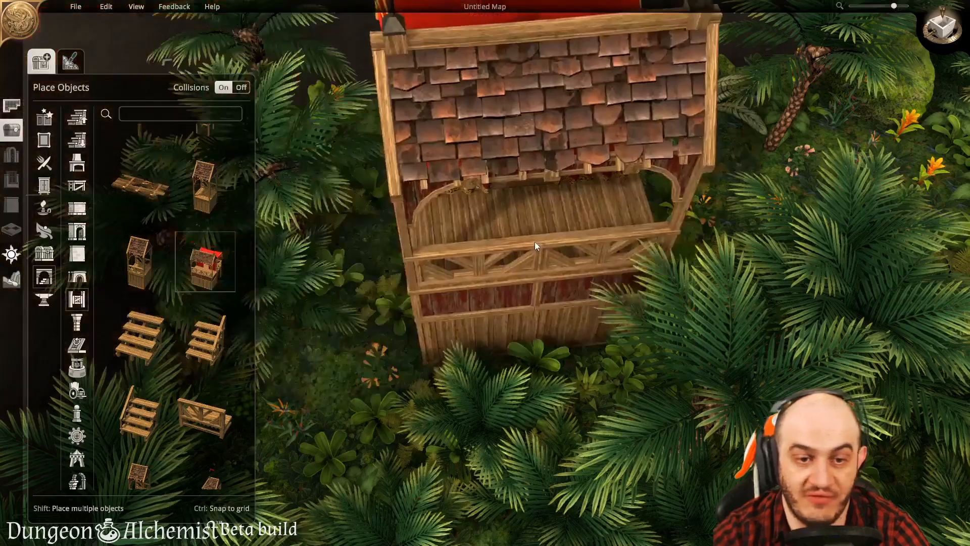
{"action": "scroll", "coordinate": [537, 239], "scroll_direction": "down", "scroll_amount": 2}
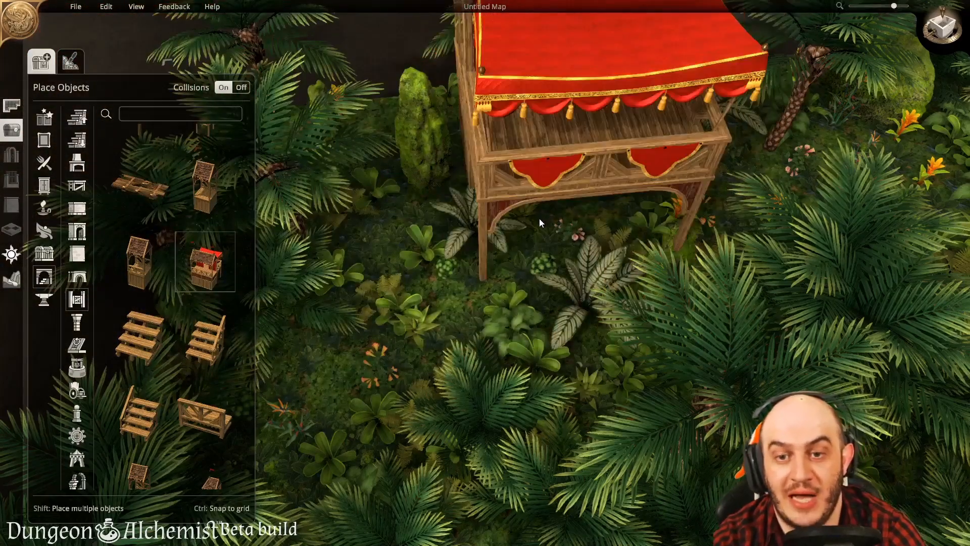
{"action": "right_click", "coordinate": [478, 283]}
{"action": "mouse_move", "coordinate": [894, 6]}
{"action": "left_mouse_down"}
{"action": "mouse_move", "coordinate": [874, 7]}
{"action": "mouse_move", "coordinate": [894, 7]}
{"action": "mouse_move", "coordinate": [885, 9]}
{"action": "left_mouse_up"}
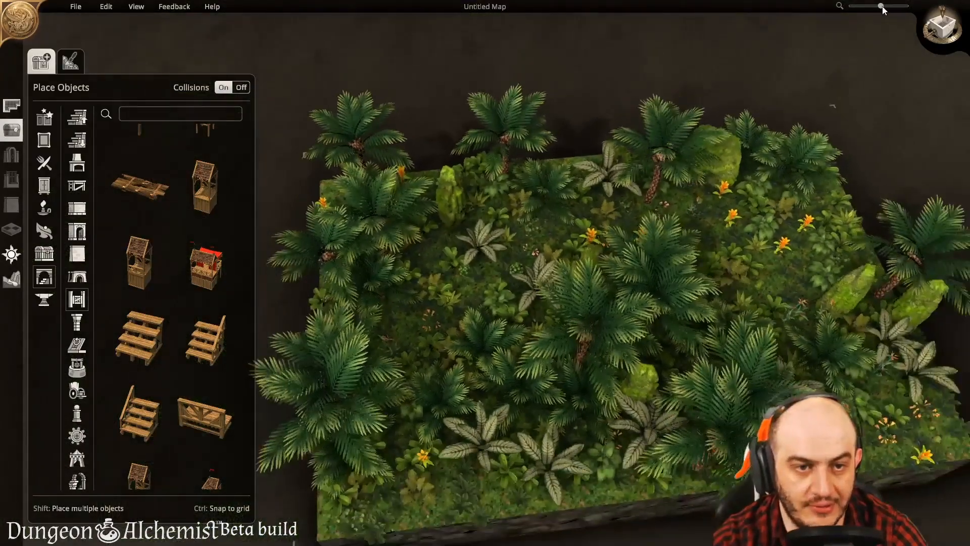
{"action": "left_click", "coordinate": [208, 260]}
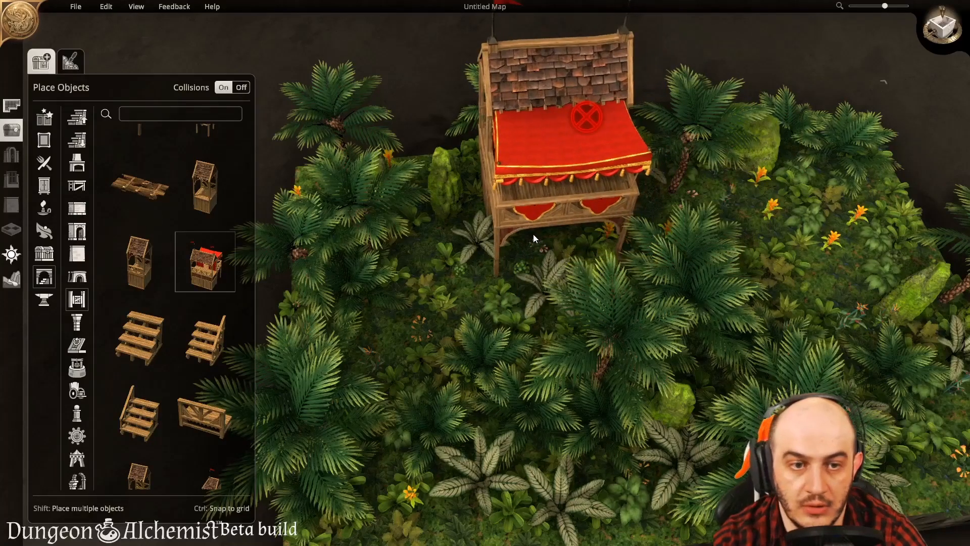
{"action": "left_click", "coordinate": [546, 245]}
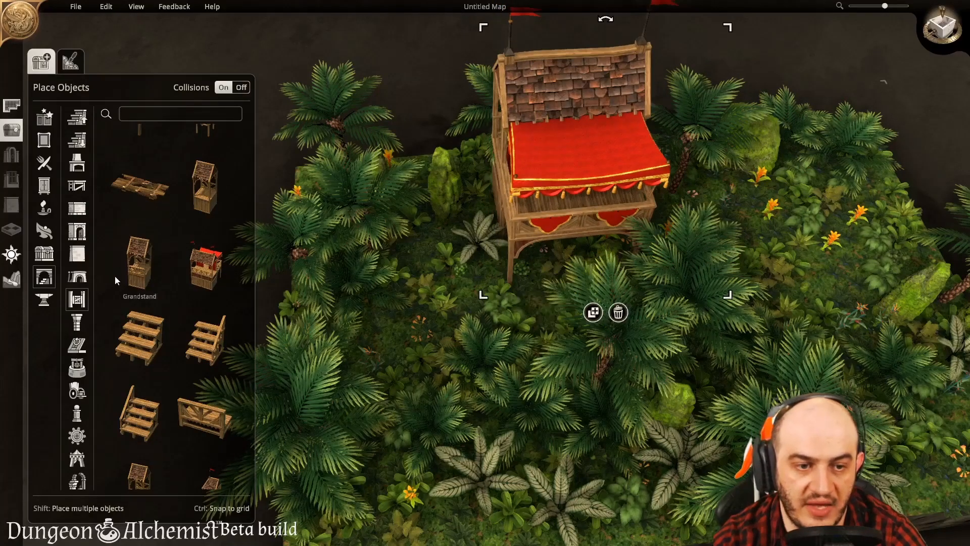
Step: Try the stepped wooden benches beside the red-canopied grandstand, and delete the grandstand from the map
{"action": "left_click", "coordinate": [133, 331]}
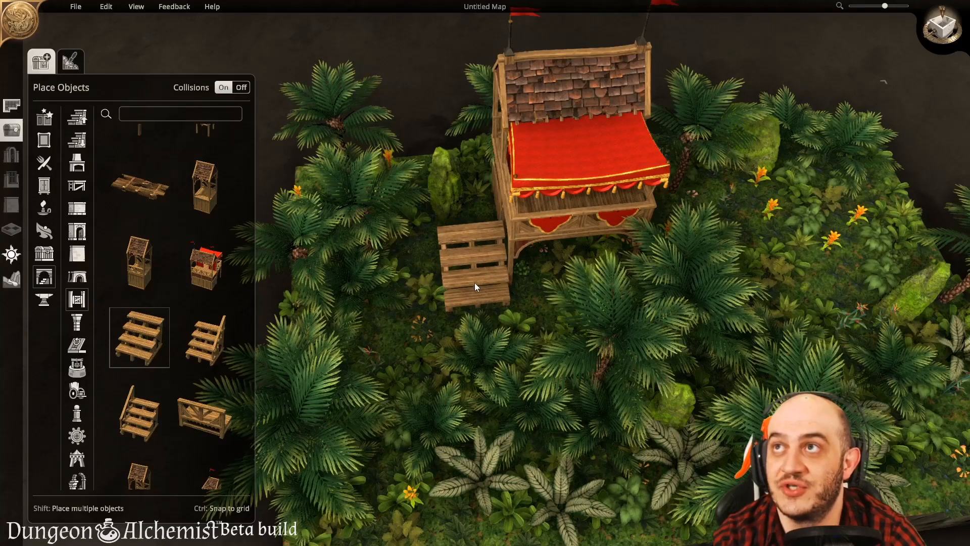
{"action": "key", "text": "Escape"}
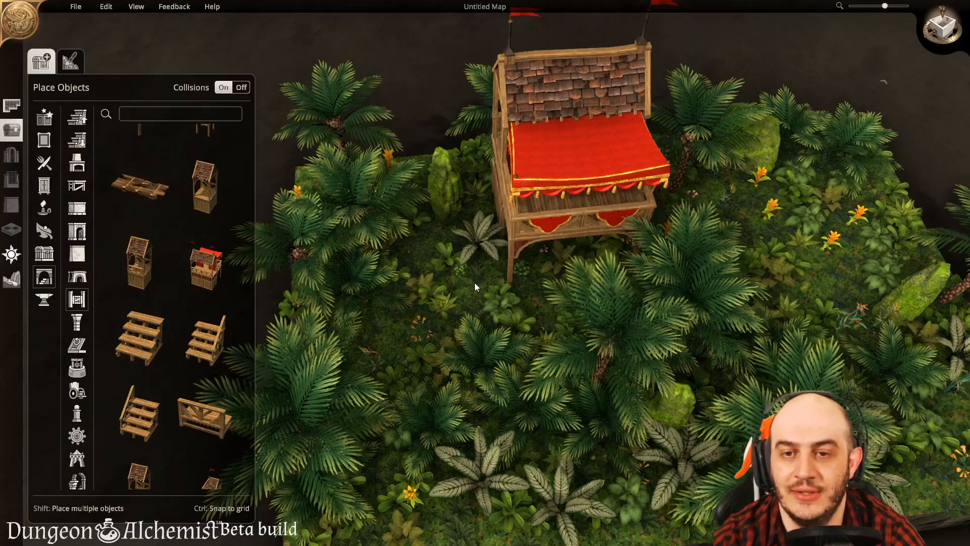
{"action": "left_click", "coordinate": [587, 180]}
{"action": "left_click", "coordinate": [620, 318]}
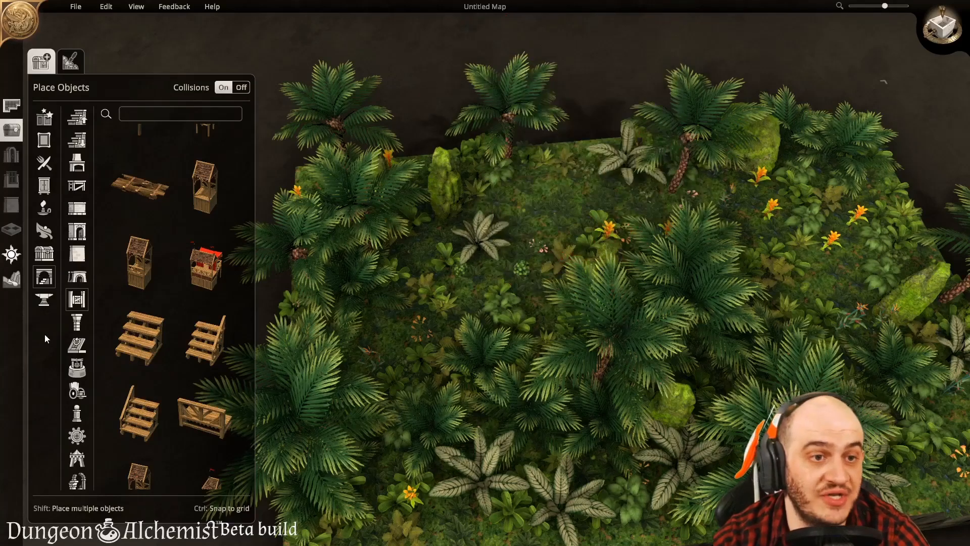
Step: Draw a rectangular Abandoned Ruins room of type Hovel in the jungle clearing and generate it
{"action": "left_click", "coordinate": [11, 105]}
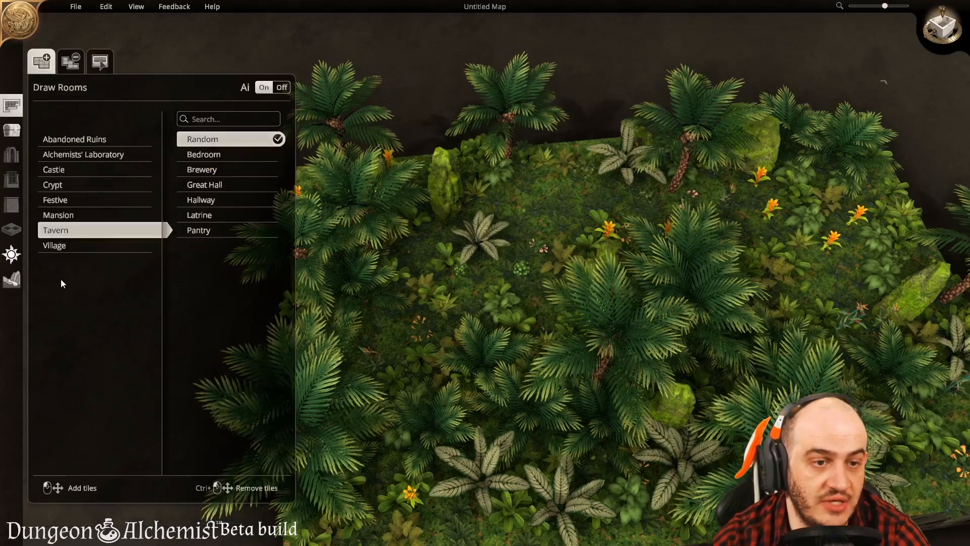
{"action": "mouse_move", "coordinate": [532, 253]}
{"action": "left_mouse_down"}
{"action": "mouse_move", "coordinate": [583, 366]}
{"action": "mouse_move", "coordinate": [611, 384]}
{"action": "mouse_move", "coordinate": [552, 379]}
{"action": "left_mouse_up"}
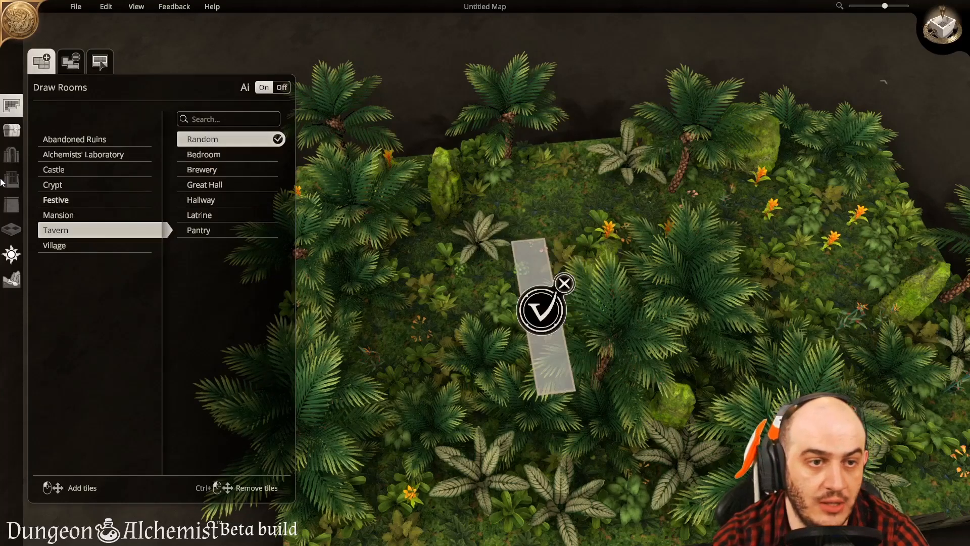
{"action": "left_click", "coordinate": [564, 283]}
{"action": "left_click", "coordinate": [87, 143]}
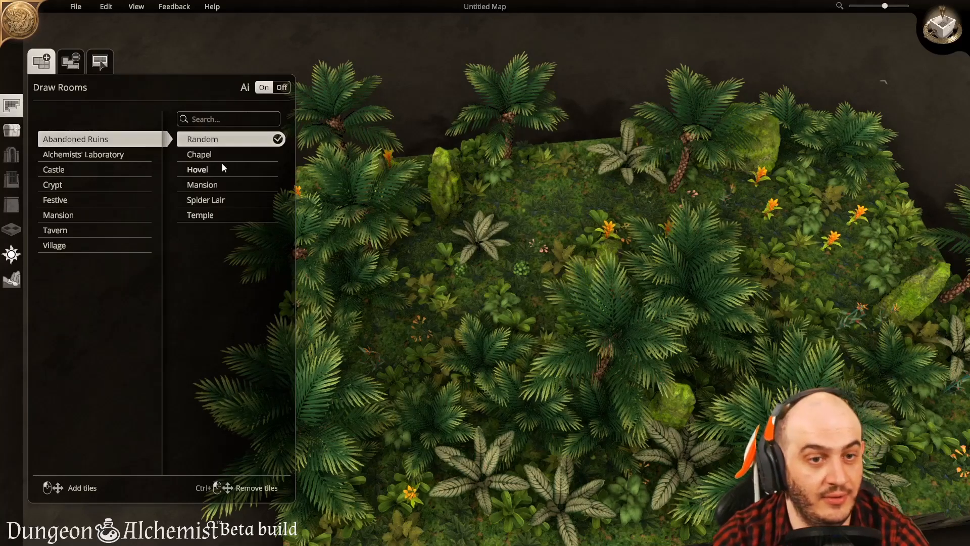
{"action": "left_click", "coordinate": [211, 172]}
{"action": "left_click_drag", "start_coordinate": [441, 253], "coordinate": [625, 333]}
{"action": "left_click", "coordinate": [522, 286]}
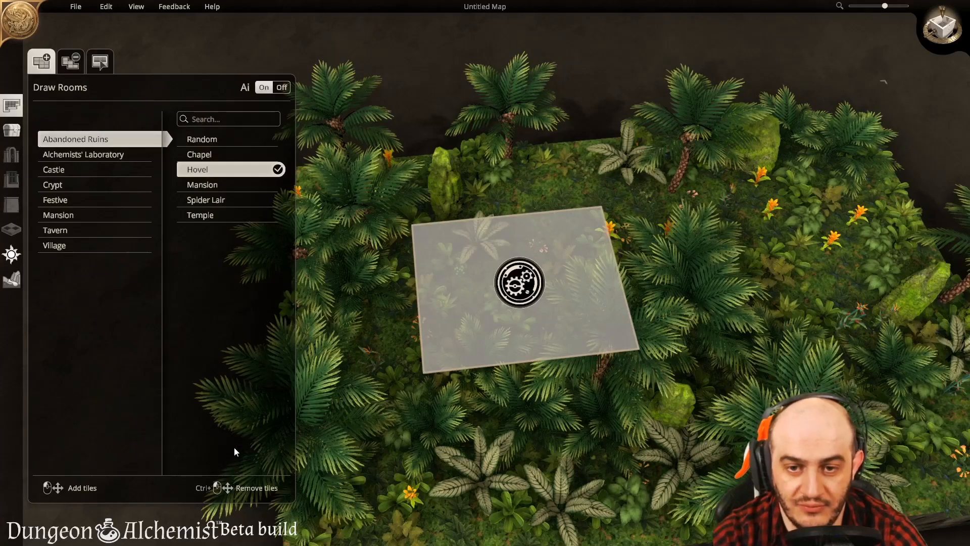
Step: Remove the hovel's long front wall, including its window sections, alongside the broken floor hatch
{"action": "scroll", "coordinate": [565, 459], "scroll_direction": "up", "scroll_amount": 1}
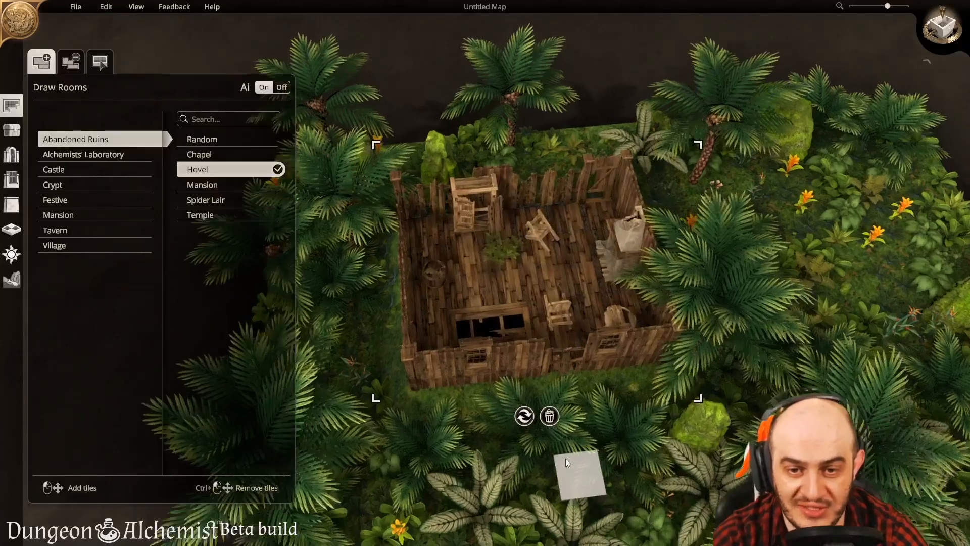
{"action": "scroll", "coordinate": [562, 463], "scroll_direction": "up", "scroll_amount": 1}
{"action": "scroll", "coordinate": [536, 495], "scroll_direction": "up", "scroll_amount": 1}
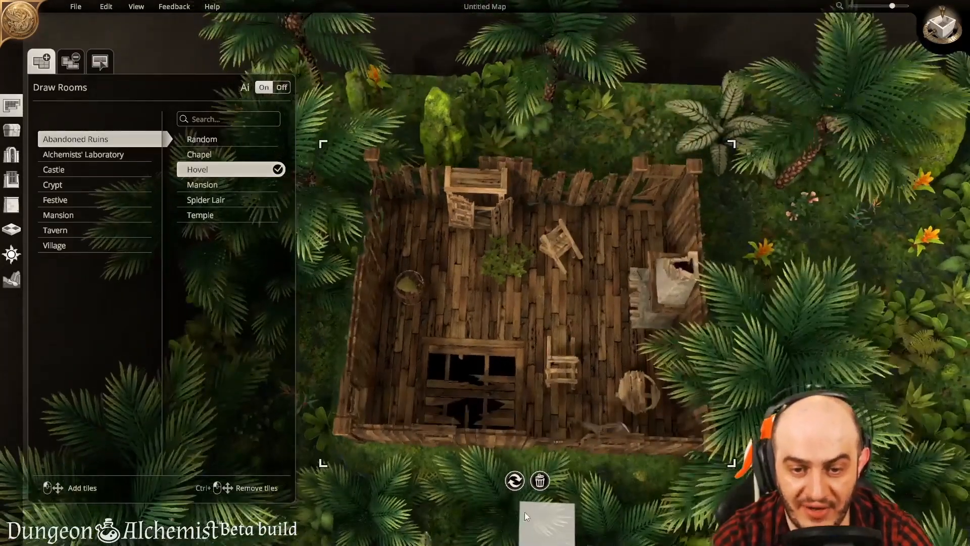
{"action": "scroll", "coordinate": [524, 511], "scroll_direction": "up", "scroll_amount": 1}
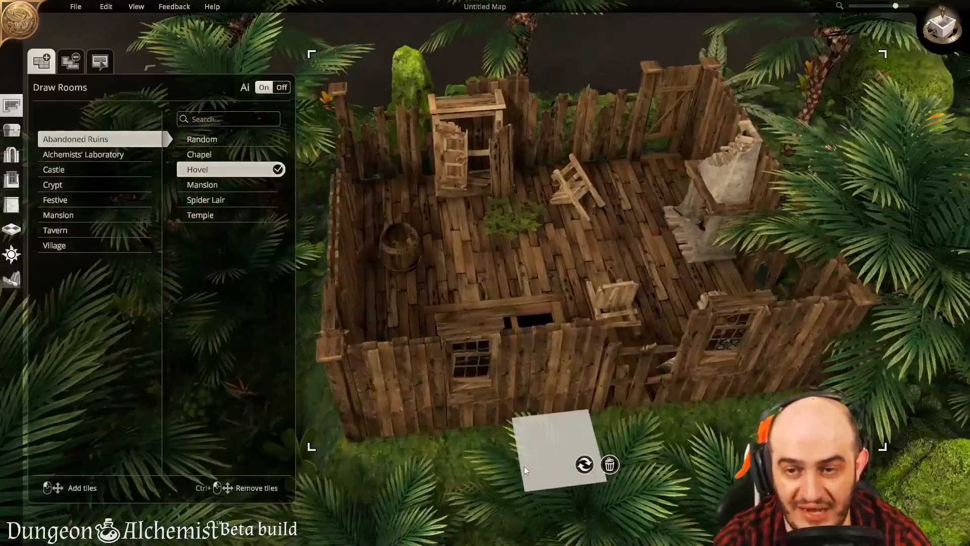
{"action": "middle_click_drag", "start_coordinate": [524, 466], "coordinate": [470, 526]}
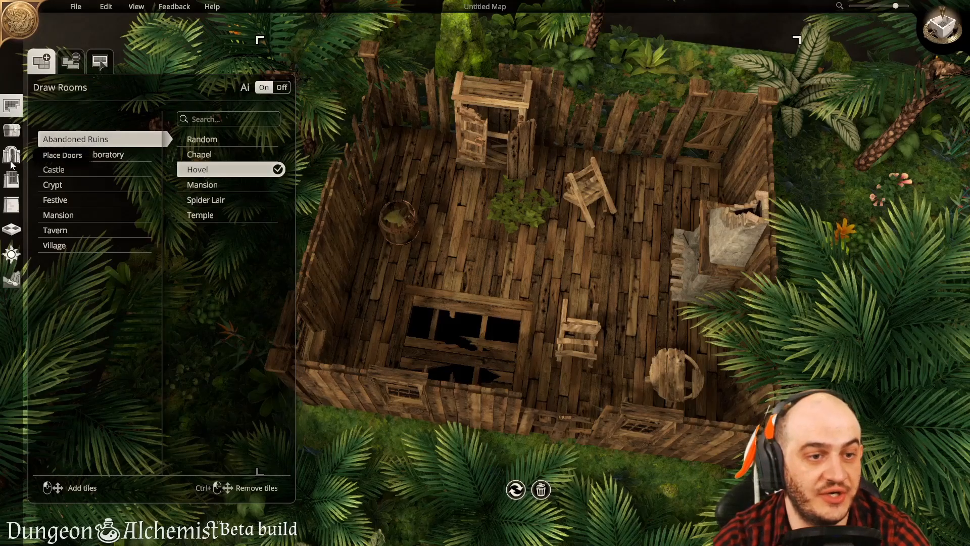
{"action": "left_click", "coordinate": [11, 205]}
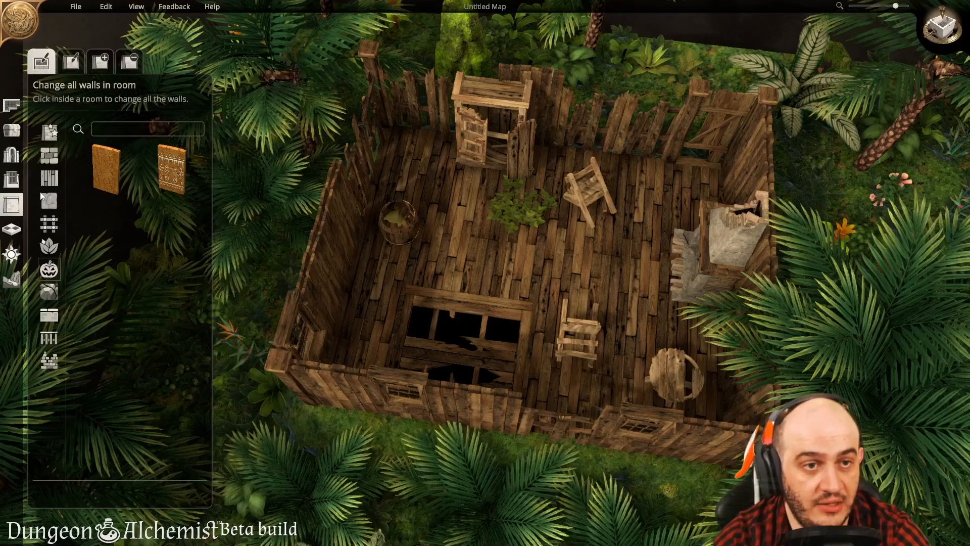
{"action": "left_click", "coordinate": [130, 62]}
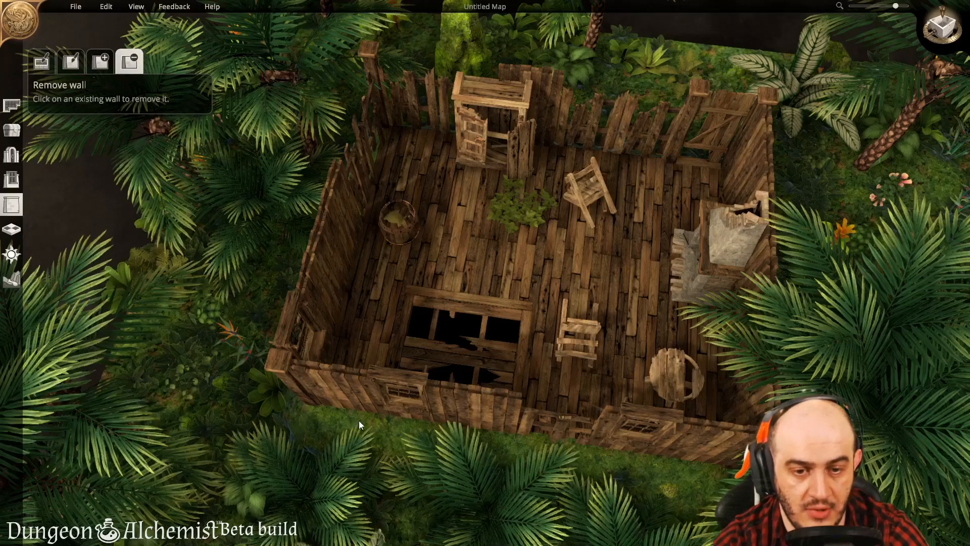
{"action": "left_click", "coordinate": [341, 399]}
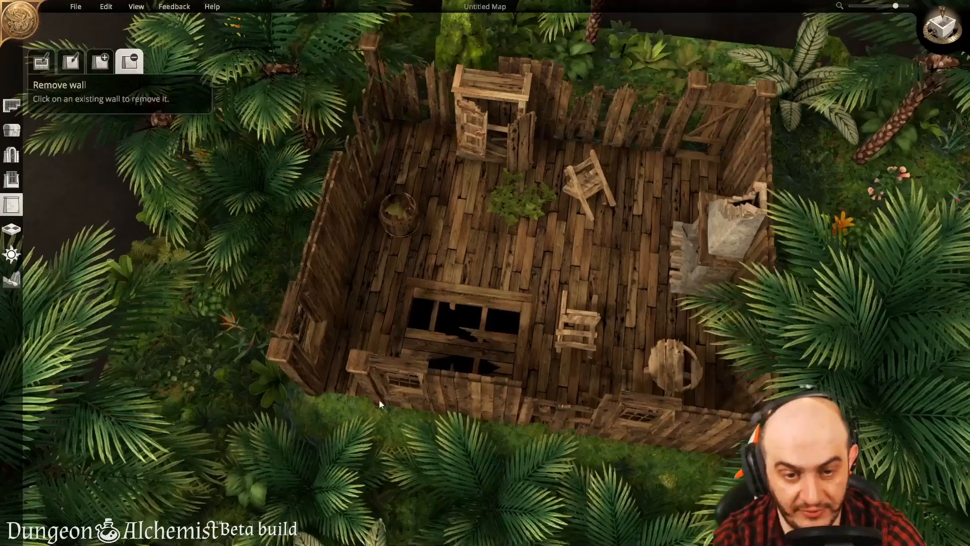
{"action": "left_click", "coordinate": [381, 399]}
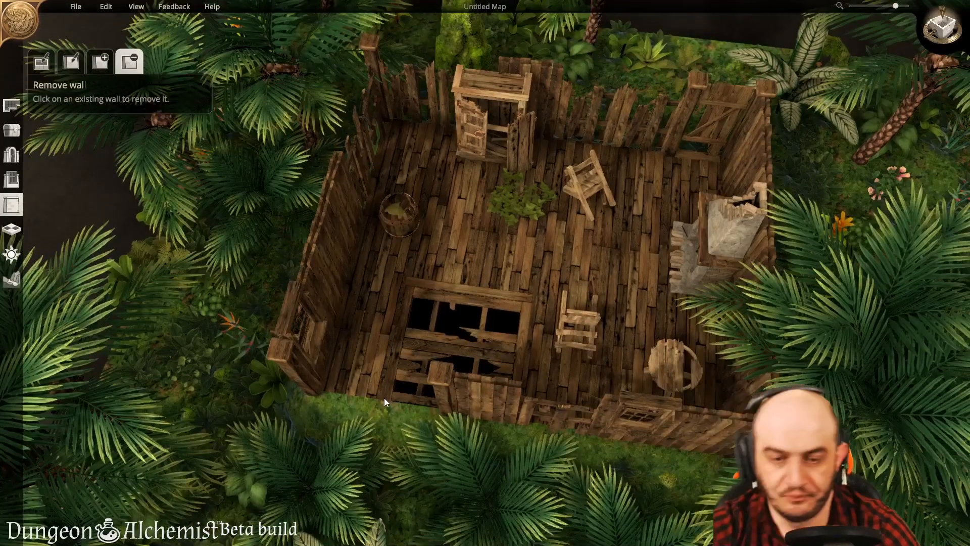
{"action": "left_click", "coordinate": [384, 399]}
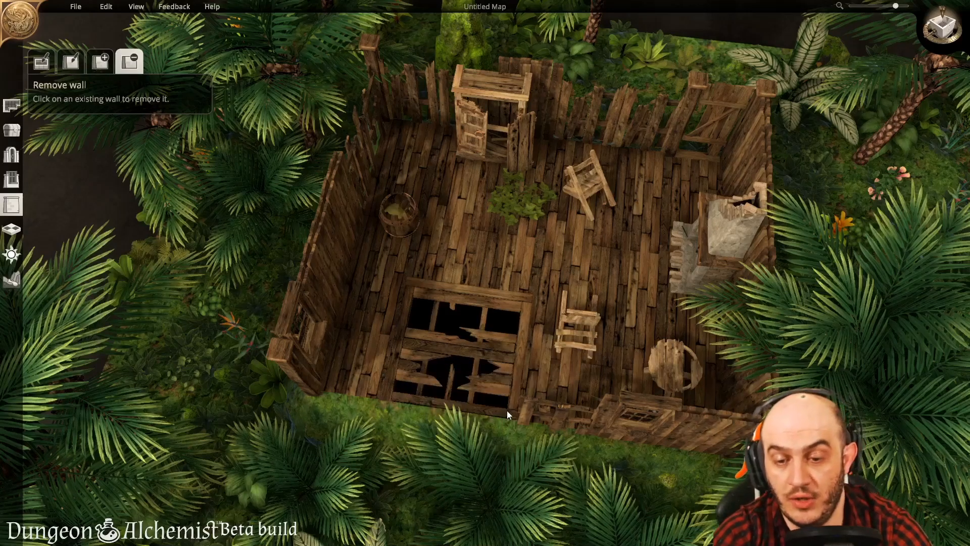
{"action": "left_click", "coordinate": [651, 424]}
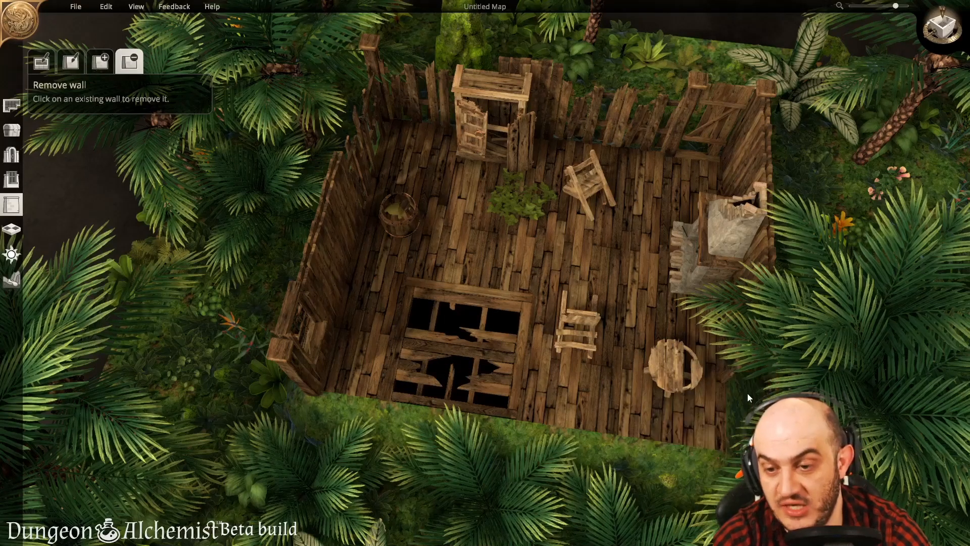
Step: Remove the hovel's side wall sections between the open front and the barrel
{"action": "left_click", "coordinate": [331, 353]}
{"action": "key", "text": "ctrl+z"}
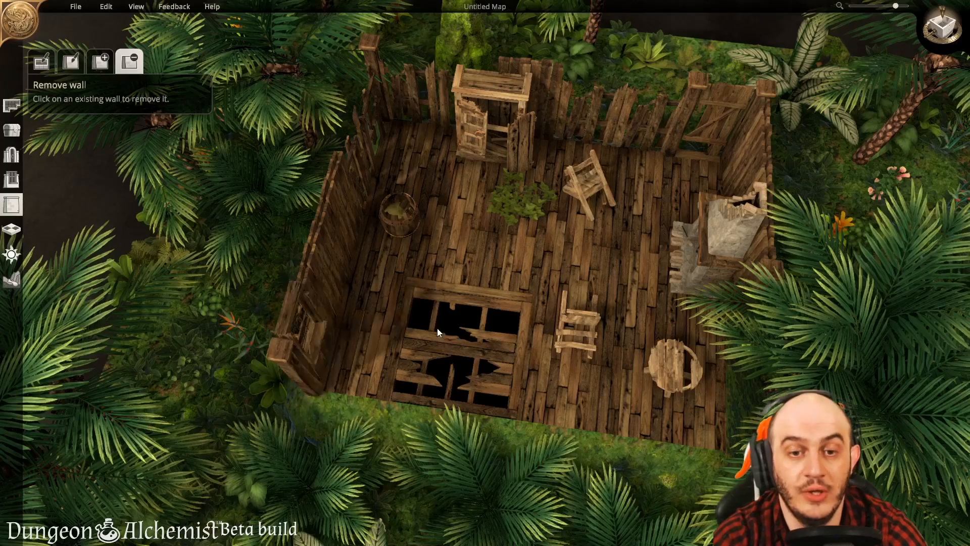
{"action": "left_click", "coordinate": [323, 366]}
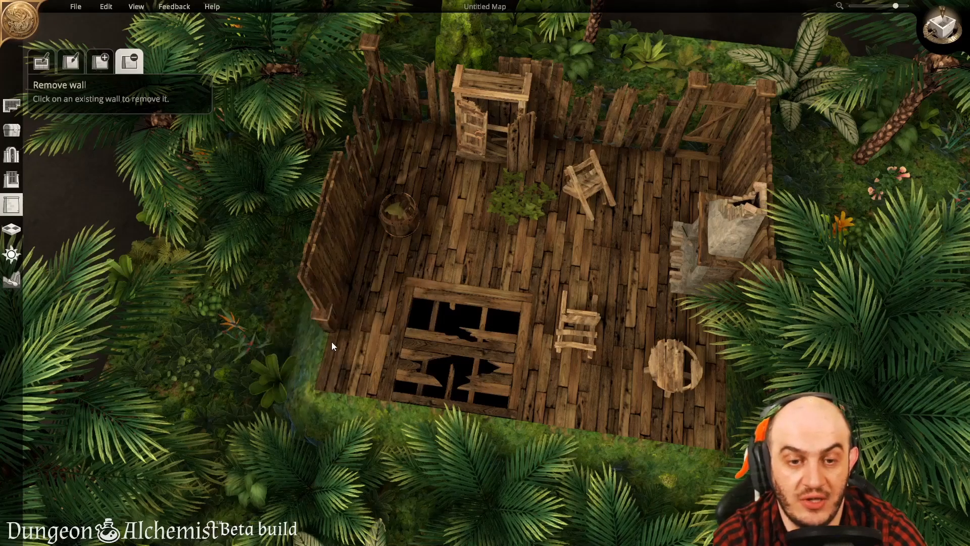
{"action": "scroll", "coordinate": [347, 306], "scroll_direction": "up", "scroll_amount": 5}
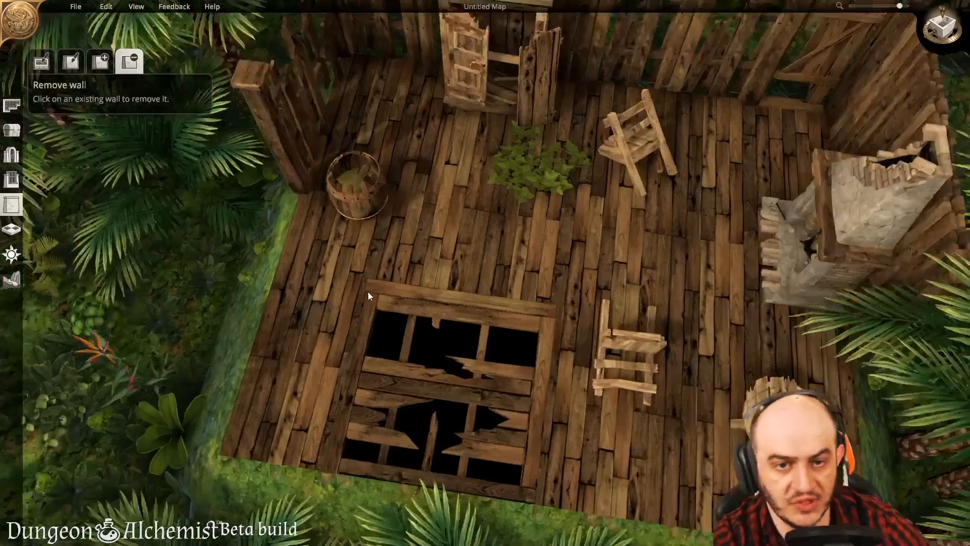
Step: Try two different ruined stone staircases over the hovel's wooden floor
{"action": "middle_click_drag", "start_coordinate": [550, 198], "coordinate": [571, 236]}
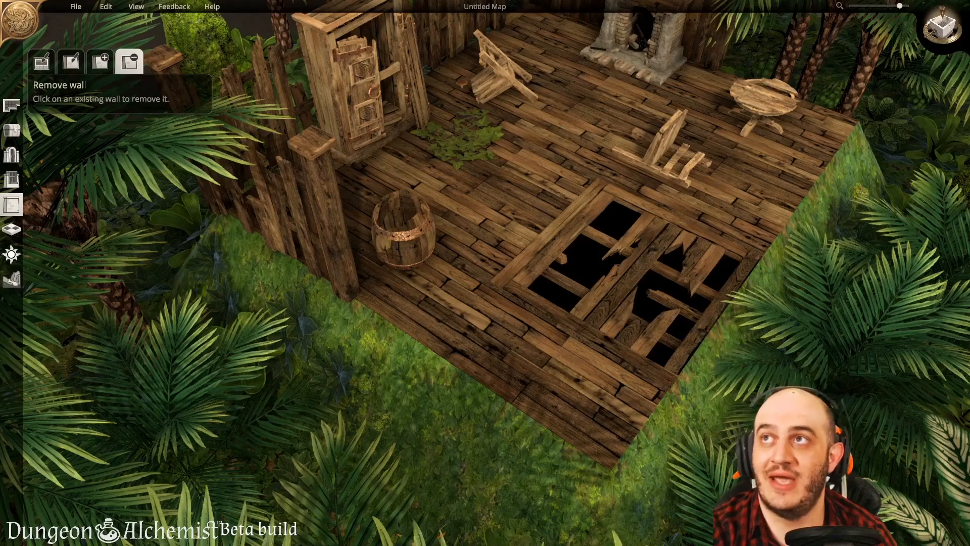
{"action": "middle_click_drag", "start_coordinate": [507, 187], "coordinate": [125, 187]}
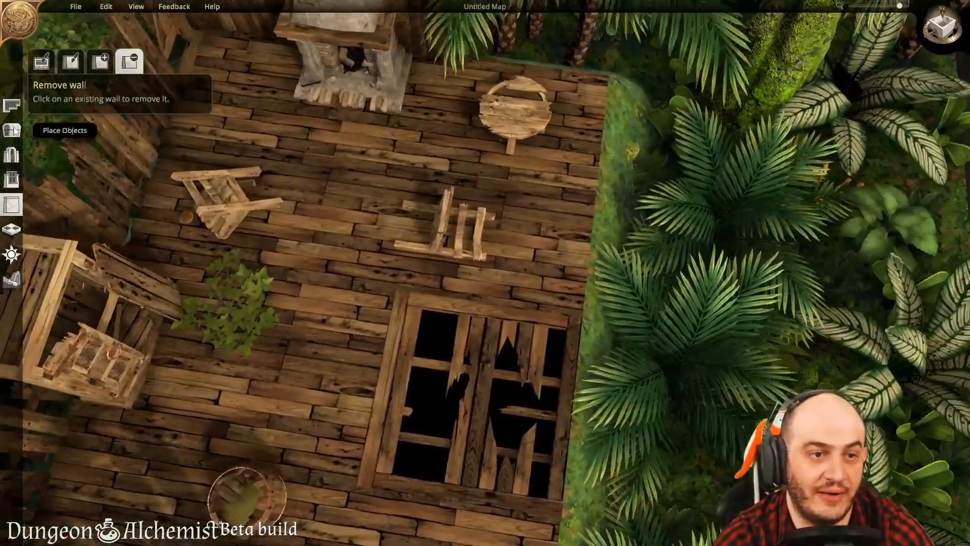
{"action": "left_click", "coordinate": [11, 129]}
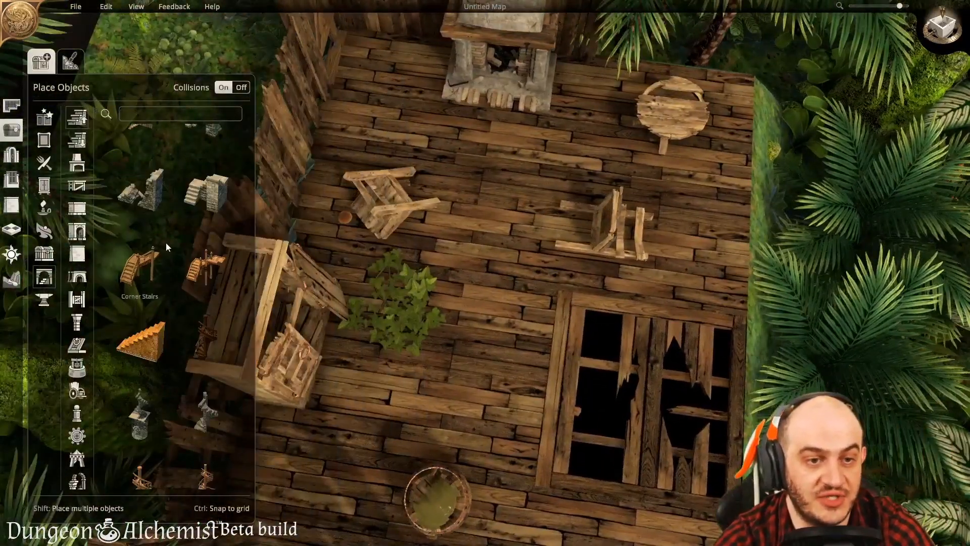
{"action": "scroll", "coordinate": [166, 241], "scroll_direction": "up", "scroll_amount": 1}
{"action": "left_click", "coordinate": [152, 239]}
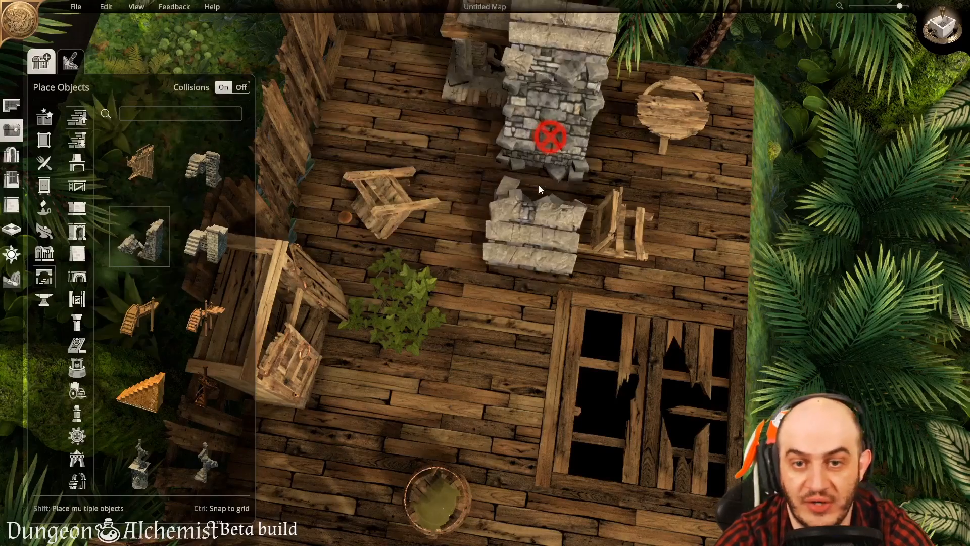
{"action": "right_click", "coordinate": [489, 242]}
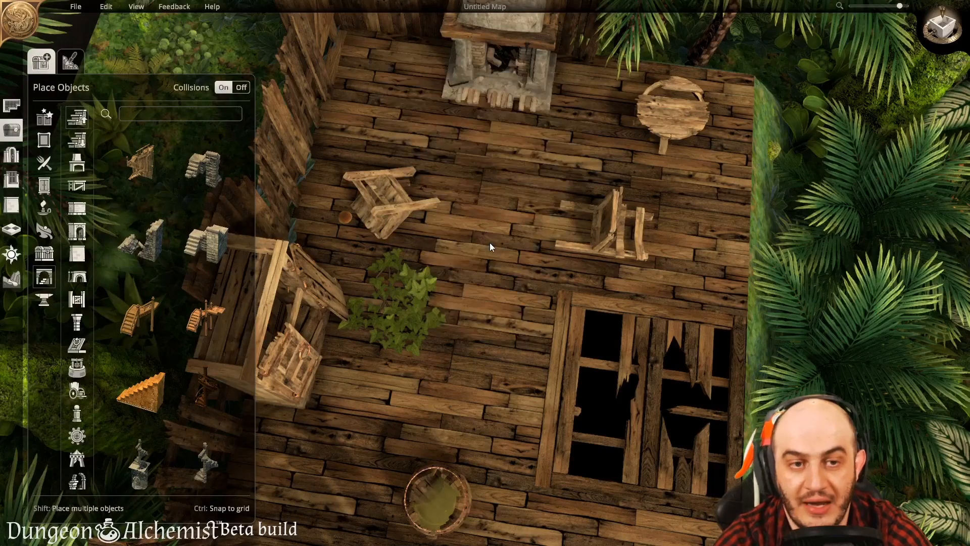
{"action": "left_click", "coordinate": [205, 164]}
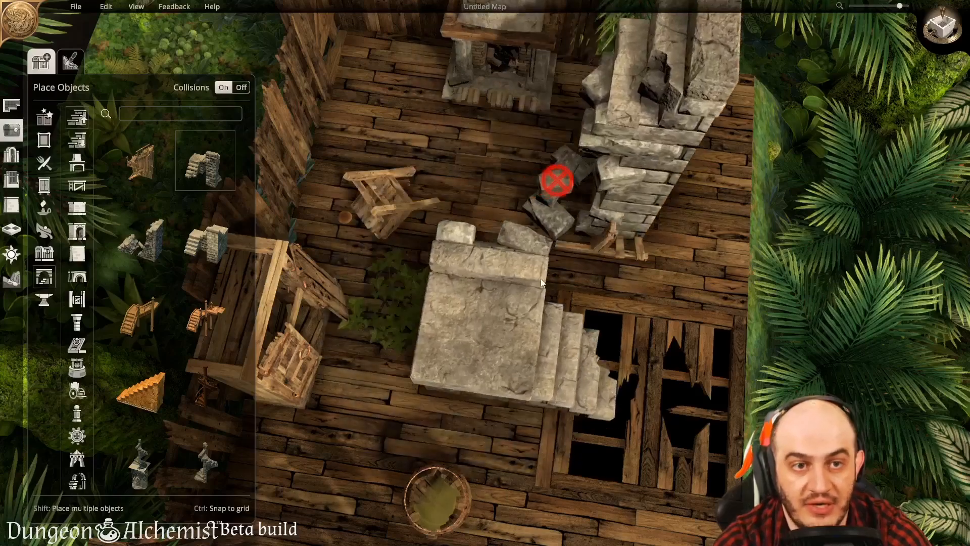
{"action": "right_click", "coordinate": [553, 269]}
Step: Turn object collisions off and try the ruined wooden staircase inside the hovel
{"action": "key", "text": "s"}
{"action": "left_click", "coordinate": [140, 161]}
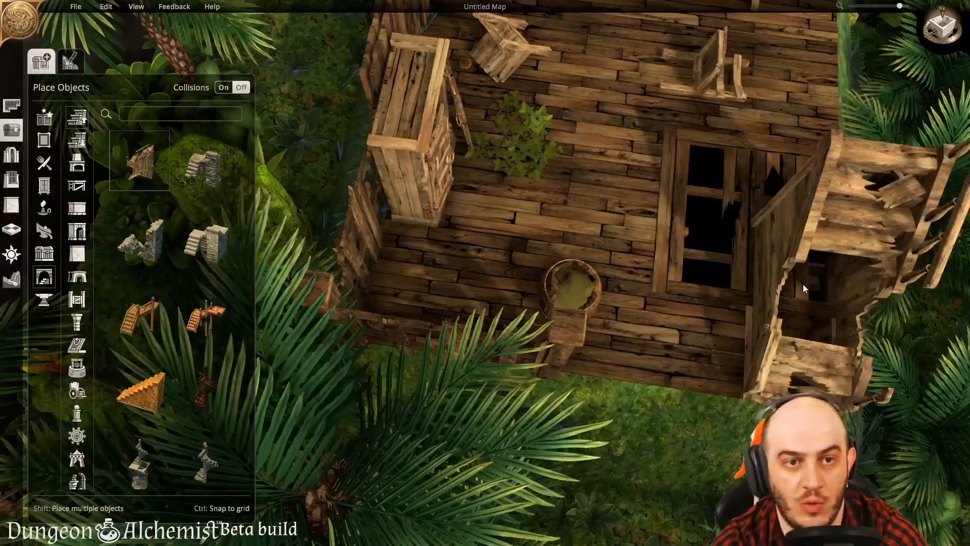
{"action": "key", "text": "w"}
{"action": "scroll", "coordinate": [802, 284], "scroll_direction": "up", "scroll_amount": 2}
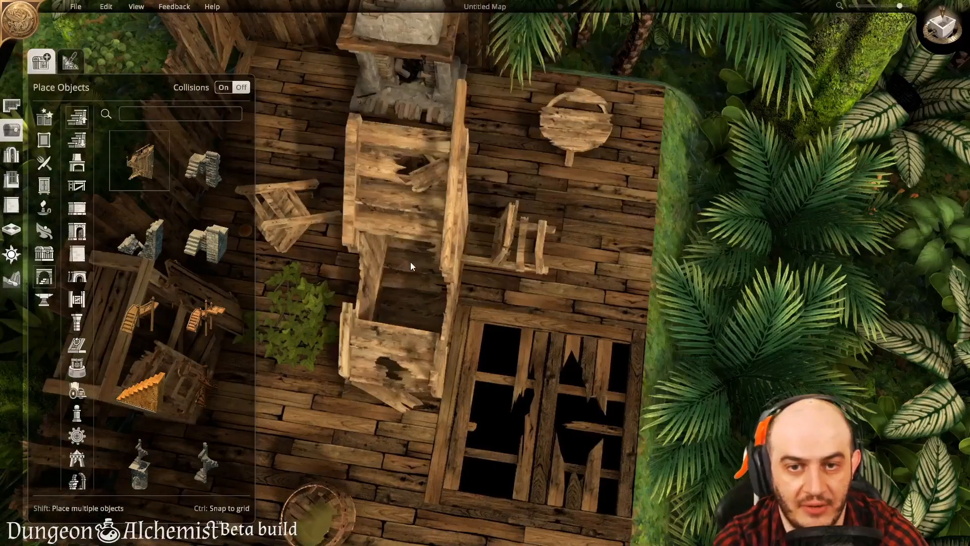
{"action": "key", "text": "s"}
{"action": "key", "text": "a"}
Step: Place the collapsed stone staircase on the hovel floor beside the broken floor hatch
{"action": "left_click", "coordinate": [157, 240]}
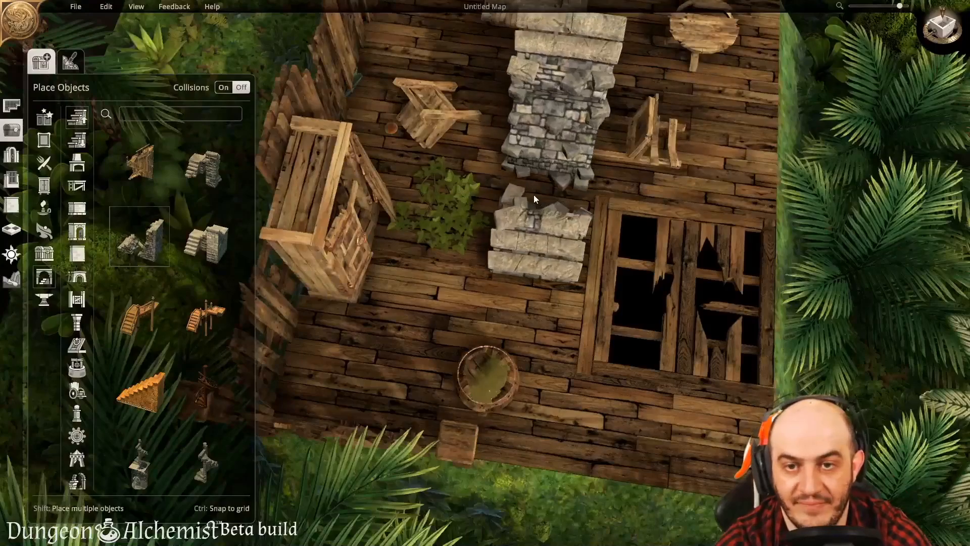
{"action": "left_click", "coordinate": [529, 198]}
{"action": "right_click_drag", "start_coordinate": [529, 198], "coordinate": [539, 145]}
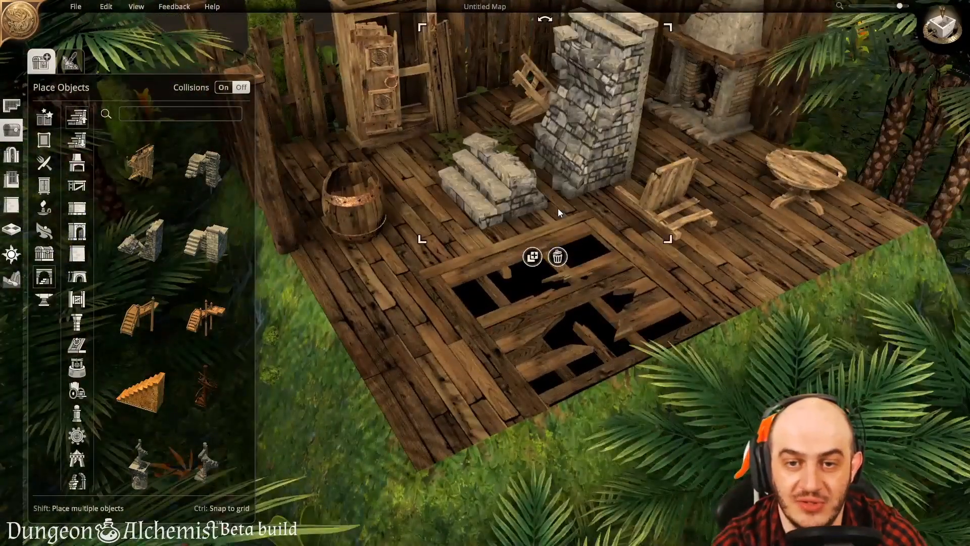
{"action": "scroll", "coordinate": [664, 259], "scroll_direction": "up", "scroll_amount": 2}
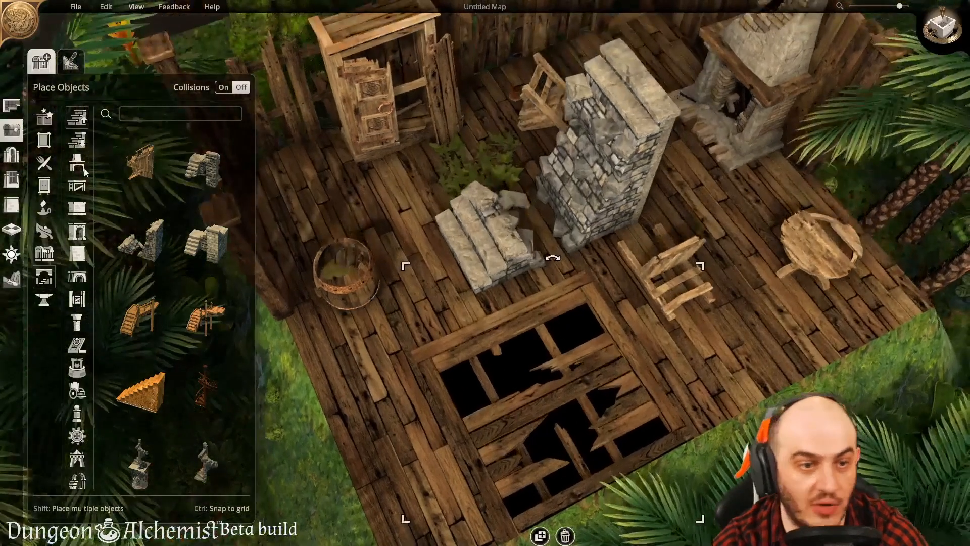
Step: Place a scatter of small pebbles on the floor between the barrel and the collapsed stone staircase
{"action": "left_click", "coordinate": [48, 258]}
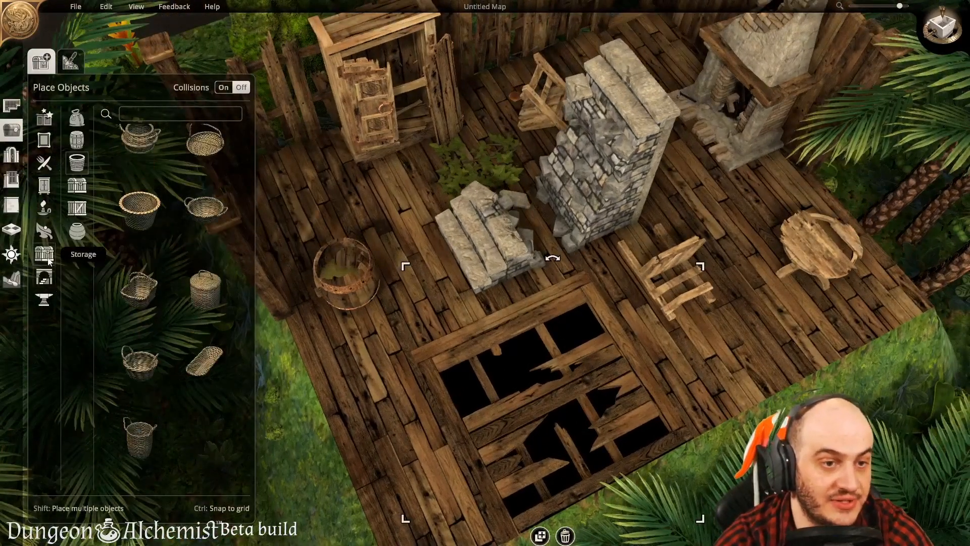
{"action": "left_click", "coordinate": [12, 278]}
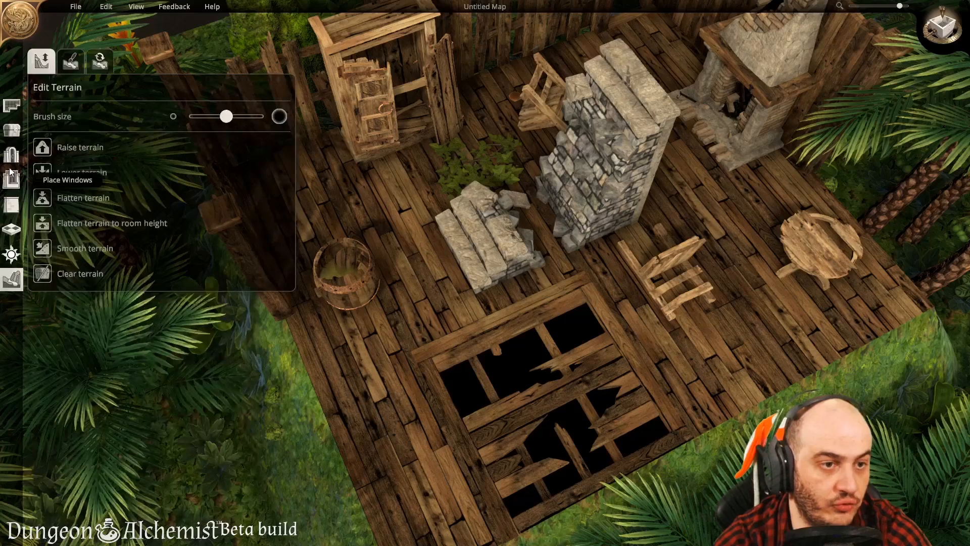
{"action": "left_click", "coordinate": [11, 130]}
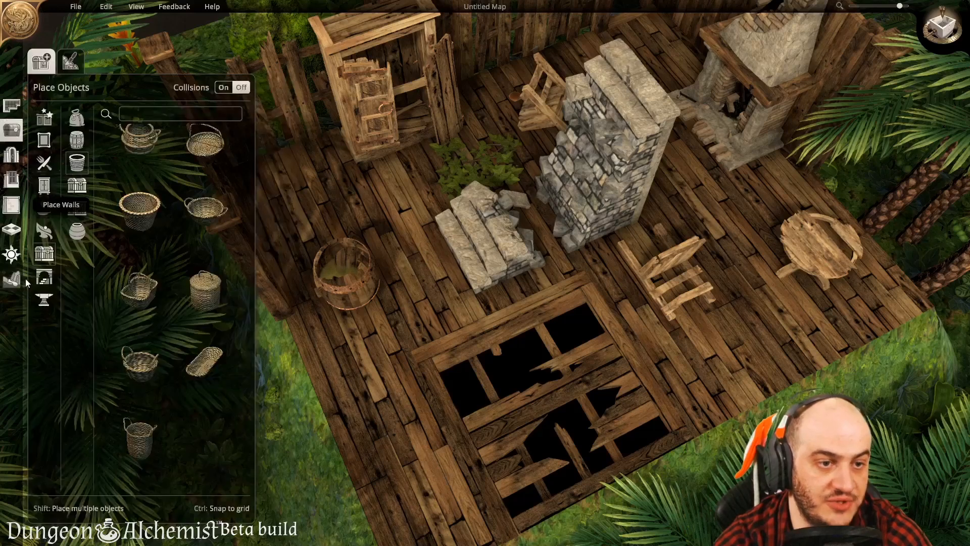
{"action": "left_click", "coordinate": [42, 302]}
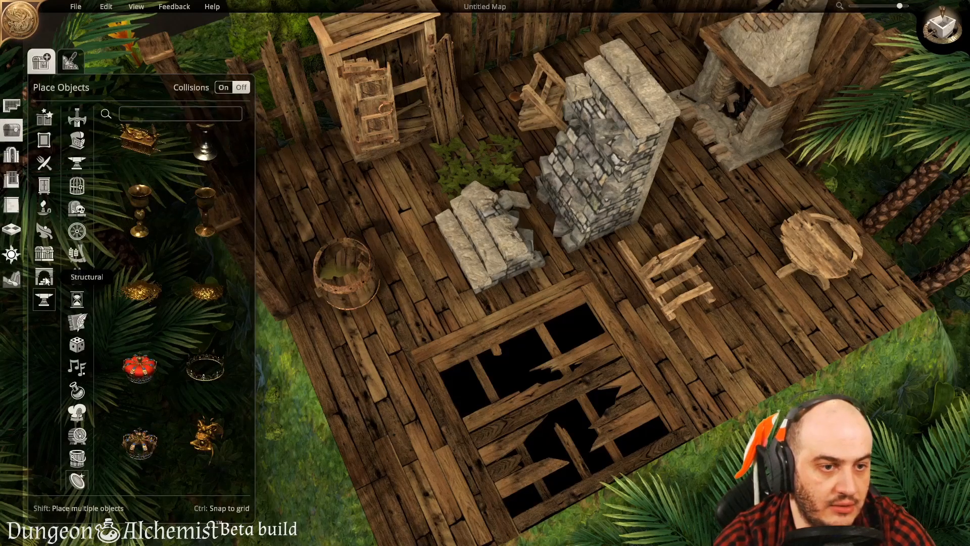
{"action": "left_click", "coordinate": [44, 231]}
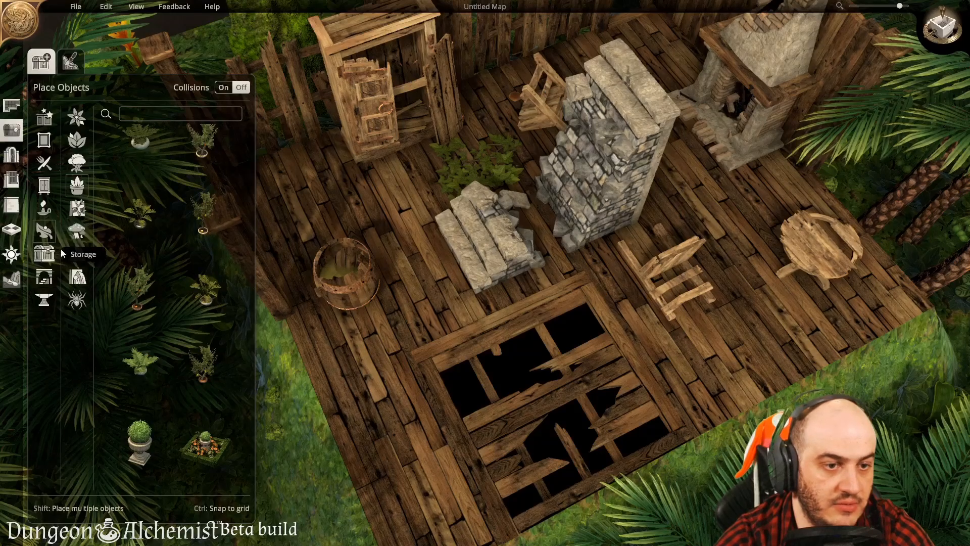
{"action": "left_click", "coordinate": [131, 296]}
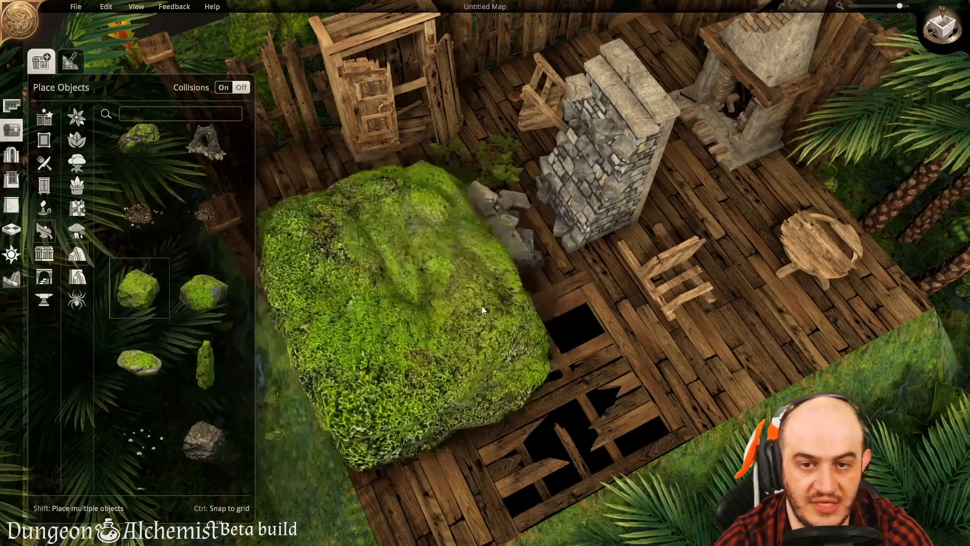
{"action": "left_click", "coordinate": [139, 439]}
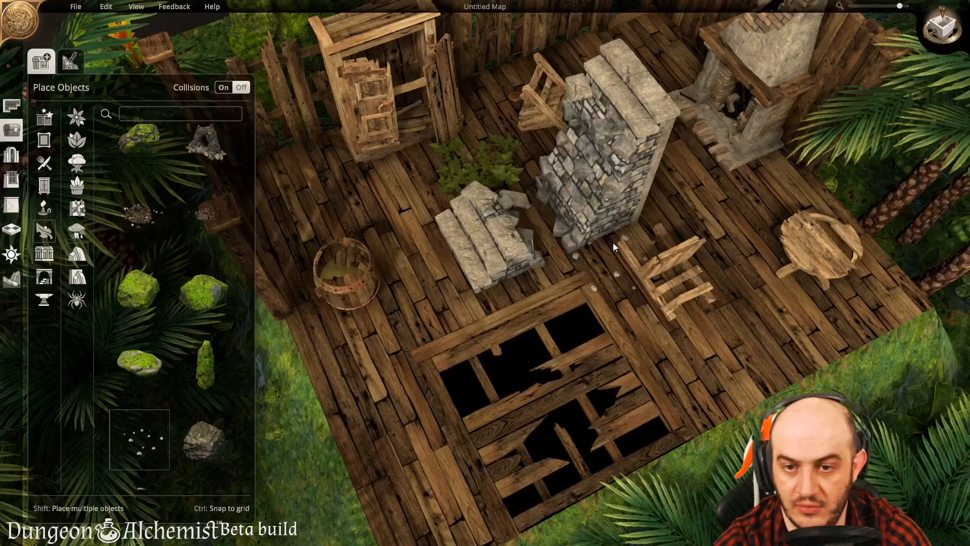
{"action": "left_click", "coordinate": [408, 232]}
{"action": "left_click_drag", "start_coordinate": [441, 244], "coordinate": [407, 243]}
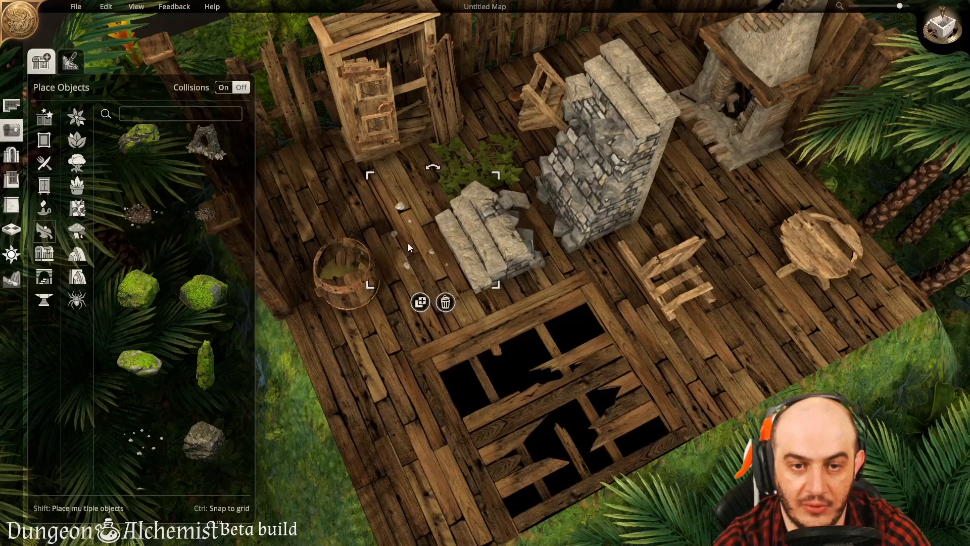
Step: Duplicate the pebble scatter and spread several copies around both halves of the collapsed staircase
{"action": "left_click", "coordinate": [420, 302]}
{"action": "left_click", "coordinate": [603, 259]}
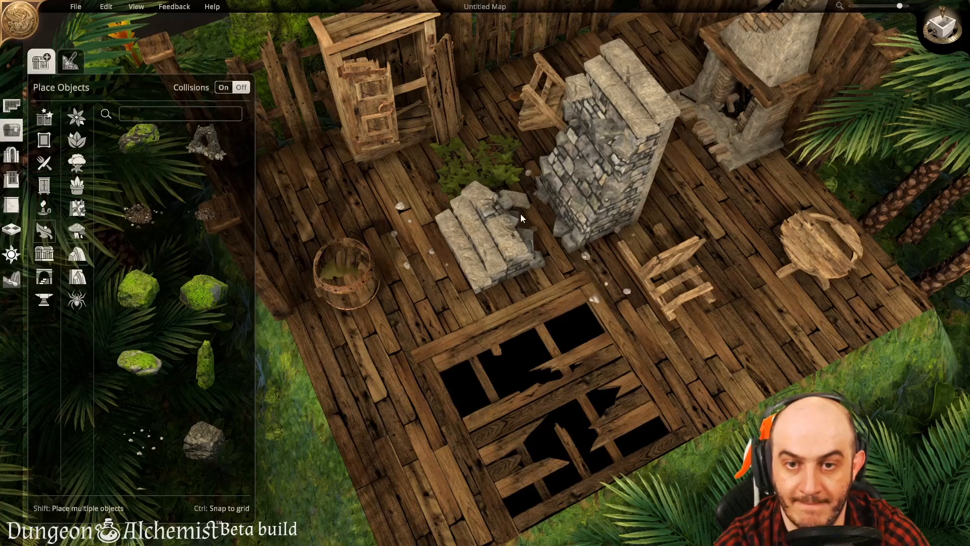
{"action": "left_click", "coordinate": [529, 258], "text": "shift"}
{"action": "left_click", "coordinate": [401, 282], "text": "shift"}
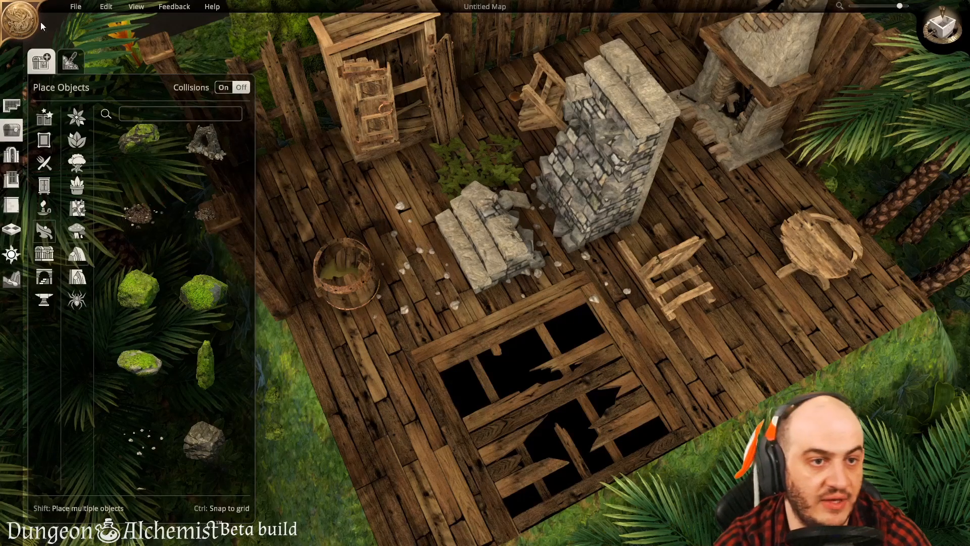
Step: Paint grey rocks around the collapsed staircase with a smaller object brush, undoing the excess rock strokes
{"action": "left_click", "coordinate": [71, 65]}
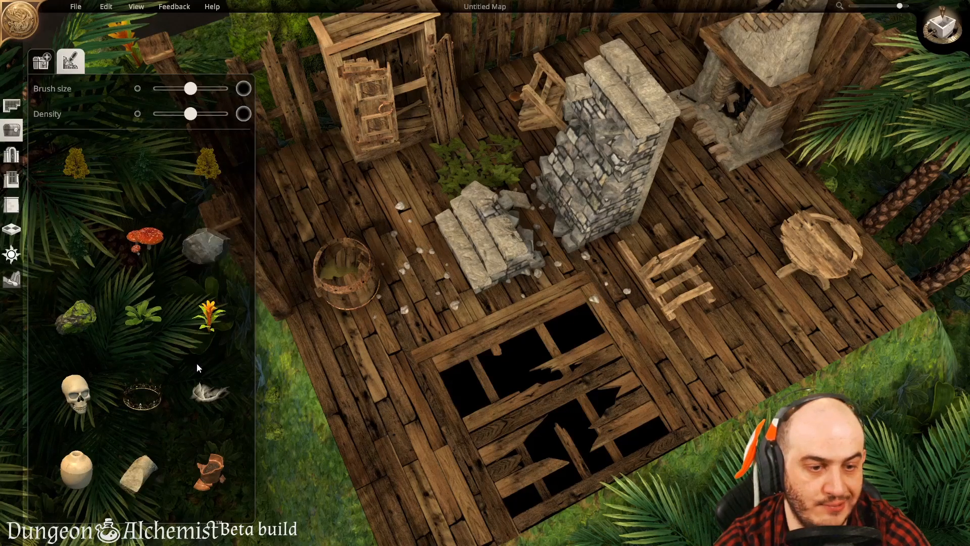
{"action": "left_click", "coordinate": [217, 234]}
{"action": "left_click", "coordinate": [162, 89]}
{"action": "mouse_move", "coordinate": [517, 269]}
{"action": "left_mouse_down"}
{"action": "mouse_move", "coordinate": [496, 213]}
{"action": "mouse_move", "coordinate": [430, 210]}
{"action": "mouse_move", "coordinate": [368, 287]}
{"action": "mouse_move", "coordinate": [407, 299]}
{"action": "left_mouse_up"}
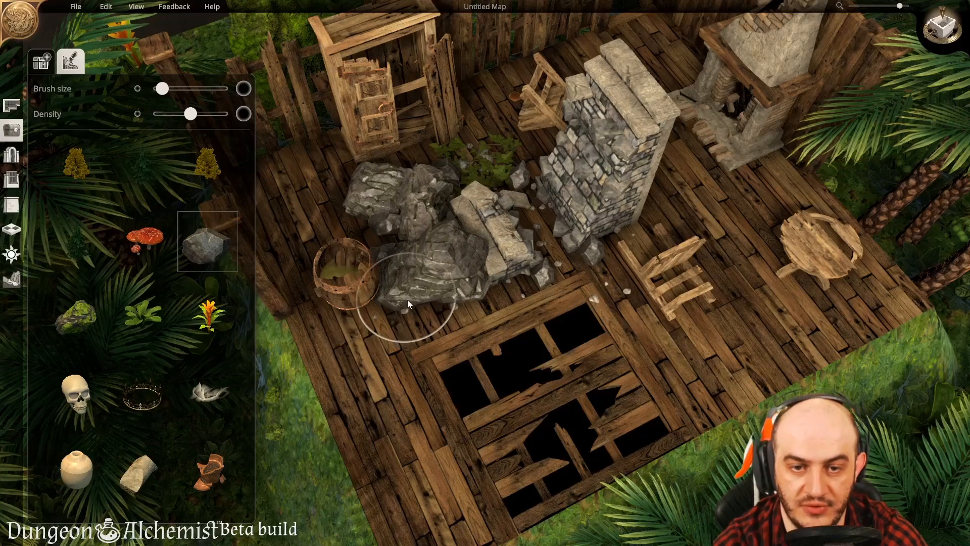
{"action": "key", "text": "ctrl+z"}
{"action": "mouse_move", "coordinate": [524, 214]}
{"action": "left_mouse_down"}
{"action": "mouse_move", "coordinate": [401, 231]}
{"action": "mouse_move", "coordinate": [417, 256]}
{"action": "mouse_move", "coordinate": [667, 303]}
{"action": "left_mouse_up"}
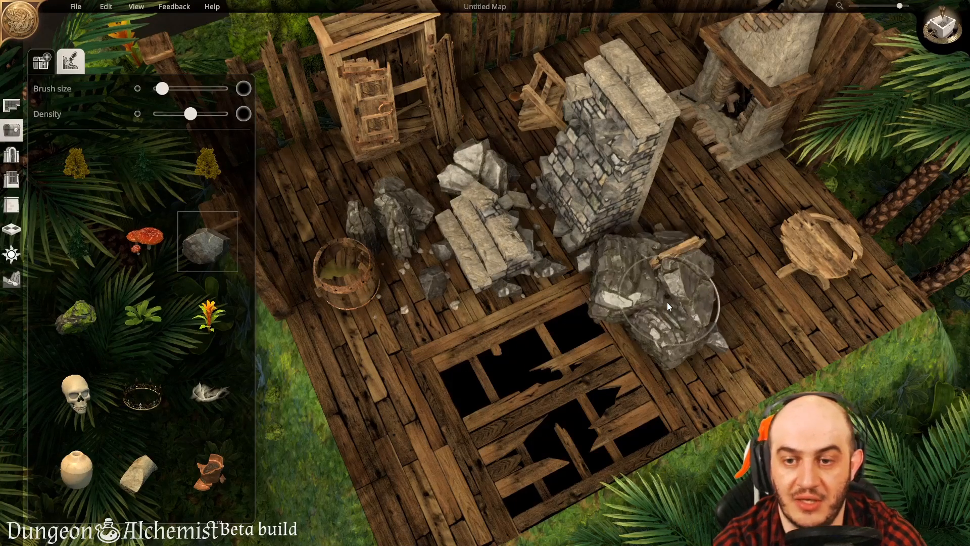
{"action": "key", "text": "ctrl+z"}
{"action": "key", "text": "ctrl+z"}
{"action": "key", "text": "ctrl+z"}
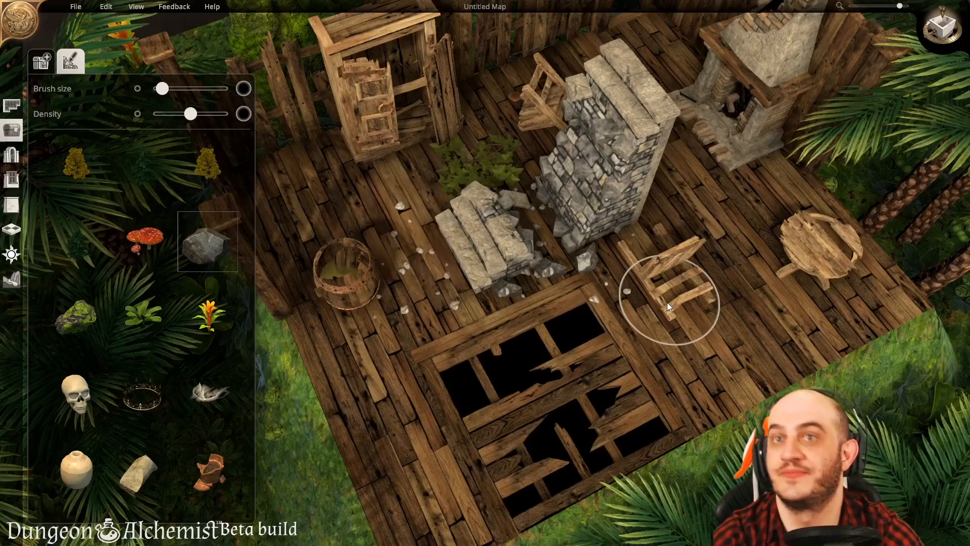
Step: Remove the entire hovel room from the jungle map
{"action": "key", "text": "s"}
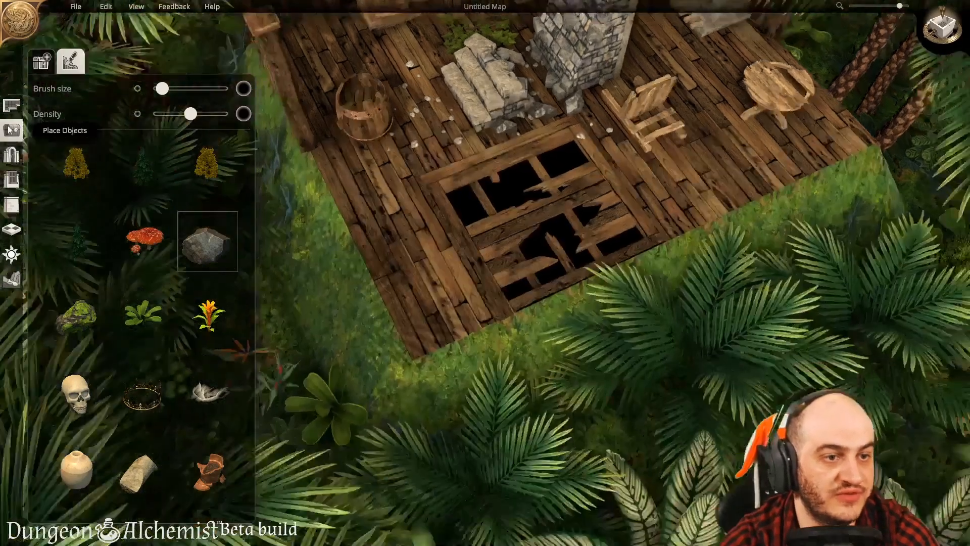
{"action": "key", "text": "d"}
{"action": "left_click", "coordinate": [11, 131]}
{"action": "key", "text": "w"}
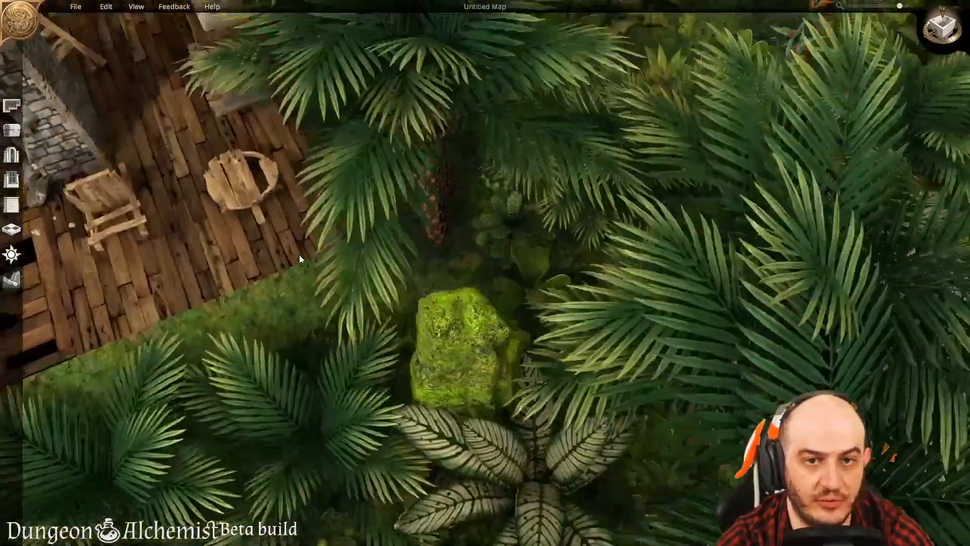
{"action": "key", "text": "a"}
{"action": "left_click", "coordinate": [11, 106]}
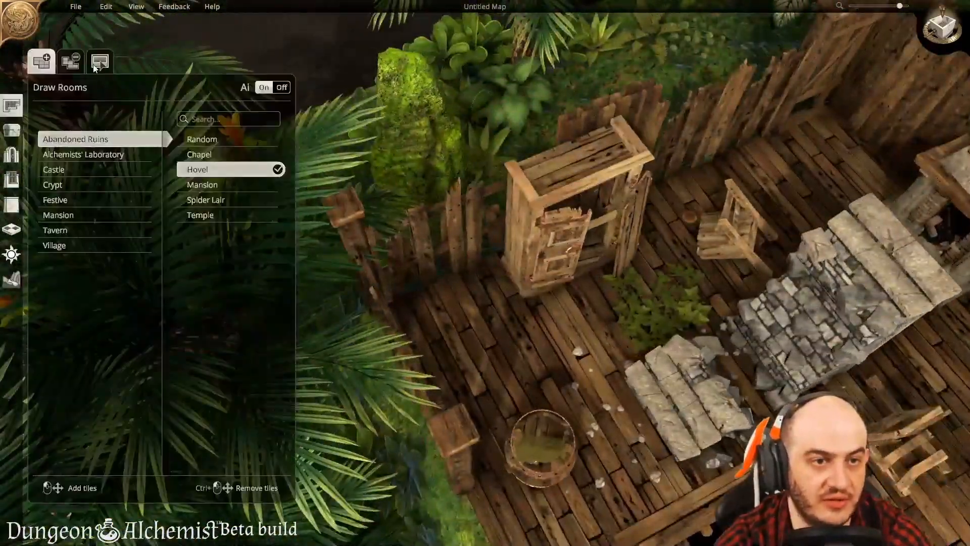
{"action": "left_click", "coordinate": [71, 62]}
{"action": "key", "text": "d"}
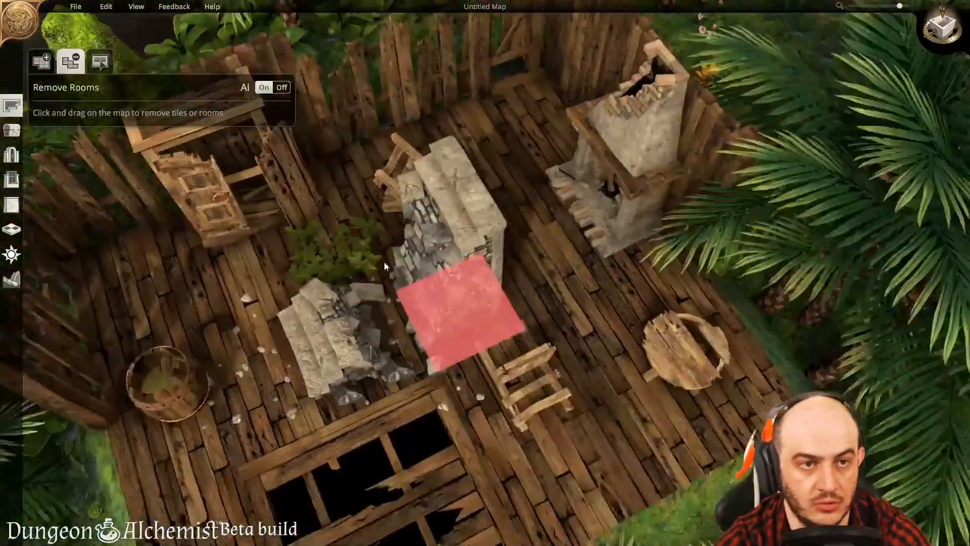
{"action": "key", "text": "a"}
{"action": "scroll", "coordinate": [384, 267], "scroll_direction": "down", "scroll_amount": 2}
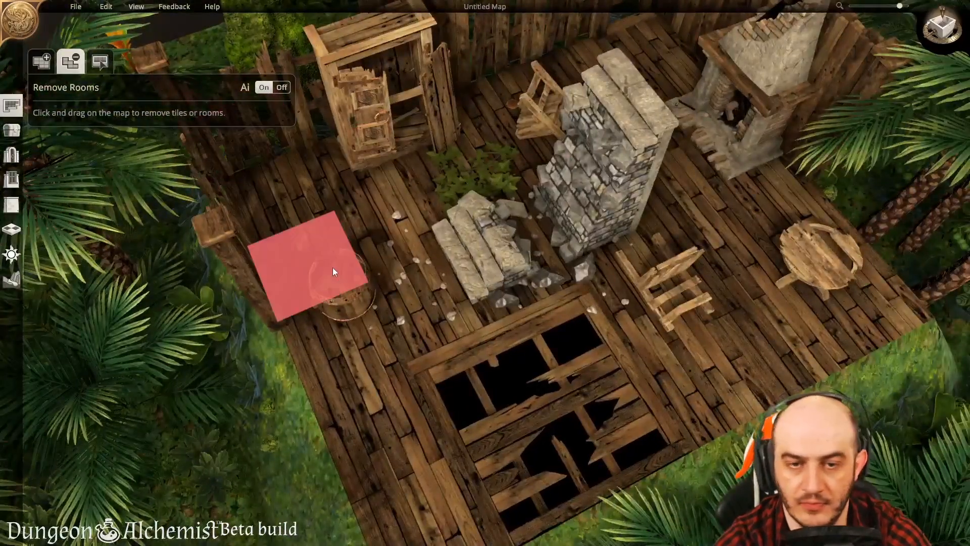
{"action": "scroll", "coordinate": [331, 272], "scroll_direction": "down", "scroll_amount": 2}
{"action": "left_click_drag", "start_coordinate": [265, 240], "coordinate": [868, 316]}
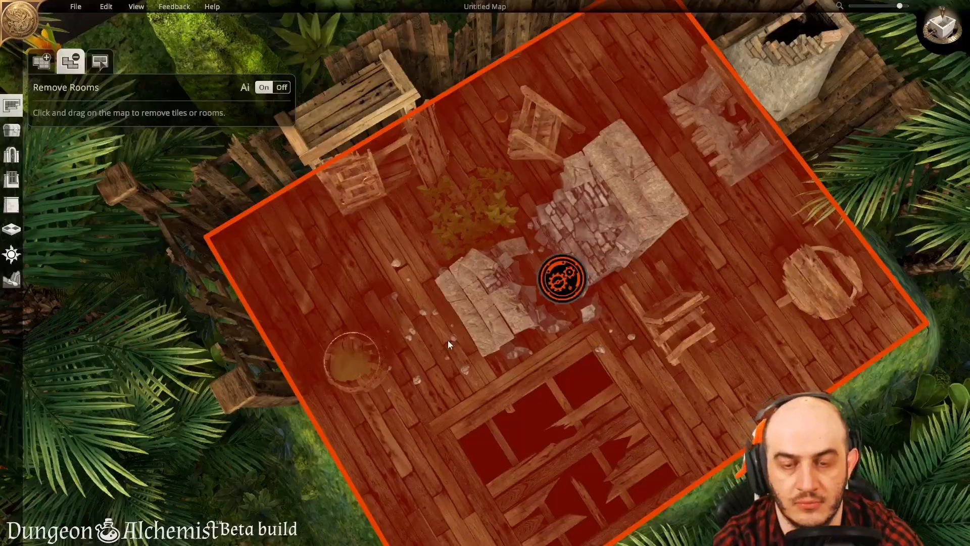
Step: Examine the jungle terrain and vegetation around the spot where the hovel stood
{"action": "scroll", "coordinate": [448, 340], "scroll_direction": "up", "scroll_amount": 5}
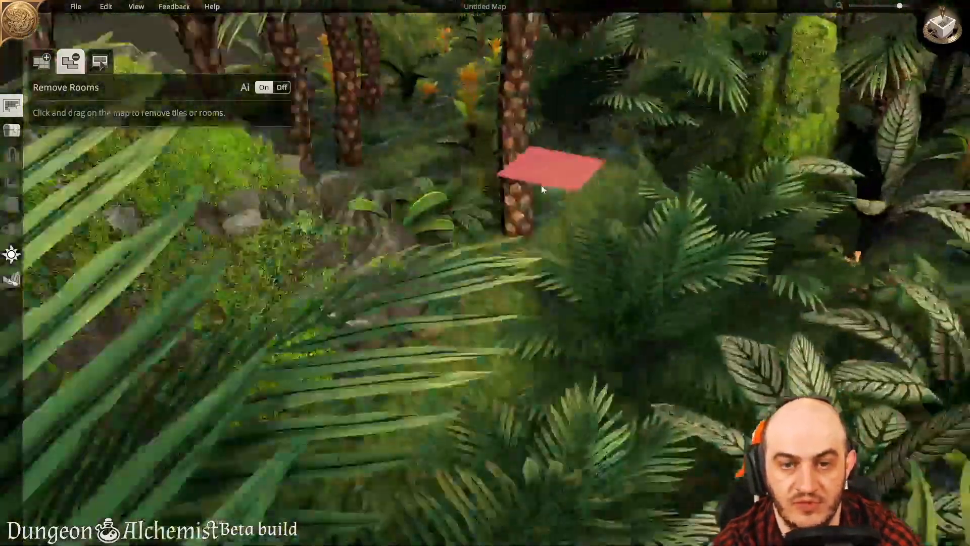
{"action": "scroll", "coordinate": [543, 183], "scroll_direction": "down", "scroll_amount": 5}
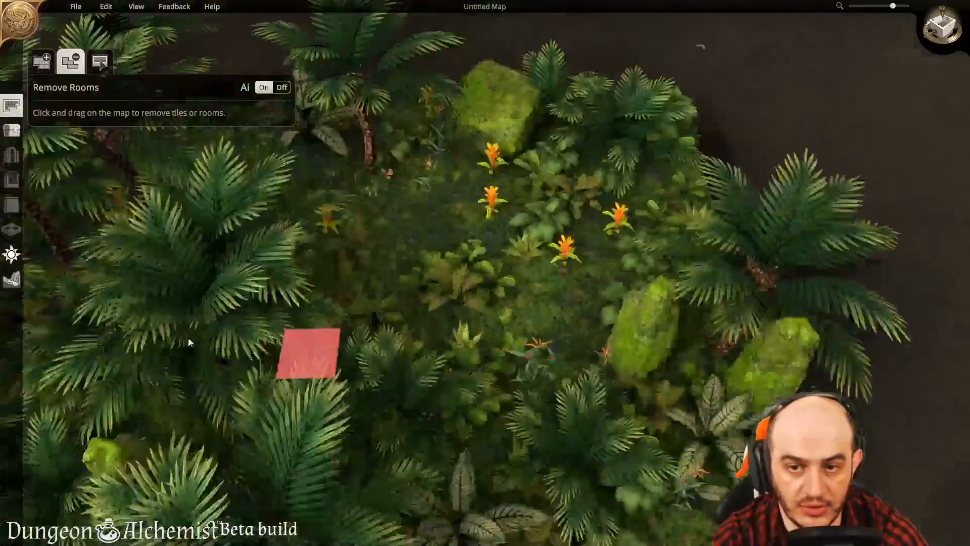
{"action": "scroll", "coordinate": [96, 321], "scroll_direction": "up", "scroll_amount": 4}
{"action": "middle_click_drag", "start_coordinate": [84, 309], "coordinate": [535, 296]}
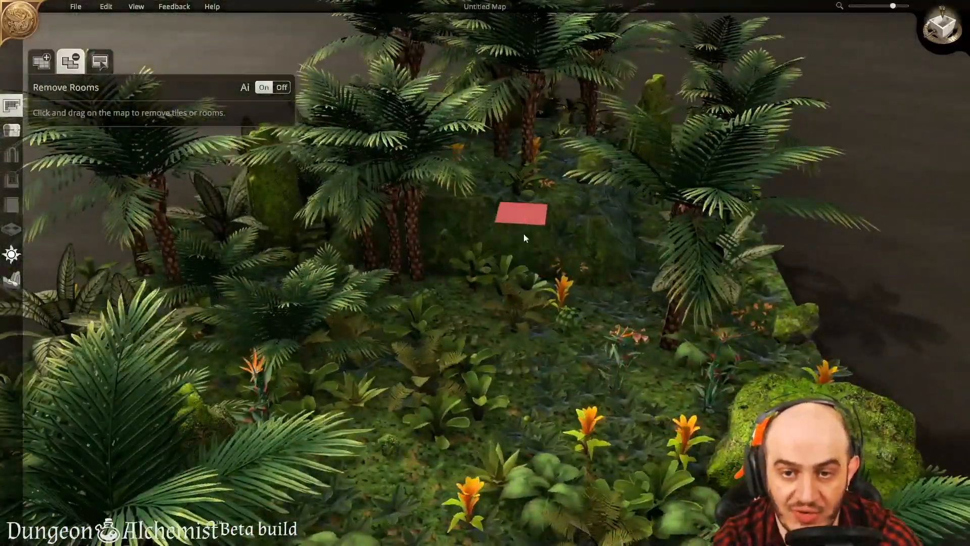
{"action": "right_click_drag", "start_coordinate": [524, 220], "coordinate": [508, 322]}
{"action": "middle_click_drag", "start_coordinate": [509, 323], "coordinate": [341, 338]}
{"action": "right_click_drag", "start_coordinate": [340, 338], "coordinate": [430, 309]}
{"action": "middle_click_drag", "start_coordinate": [429, 308], "coordinate": [533, 353]}
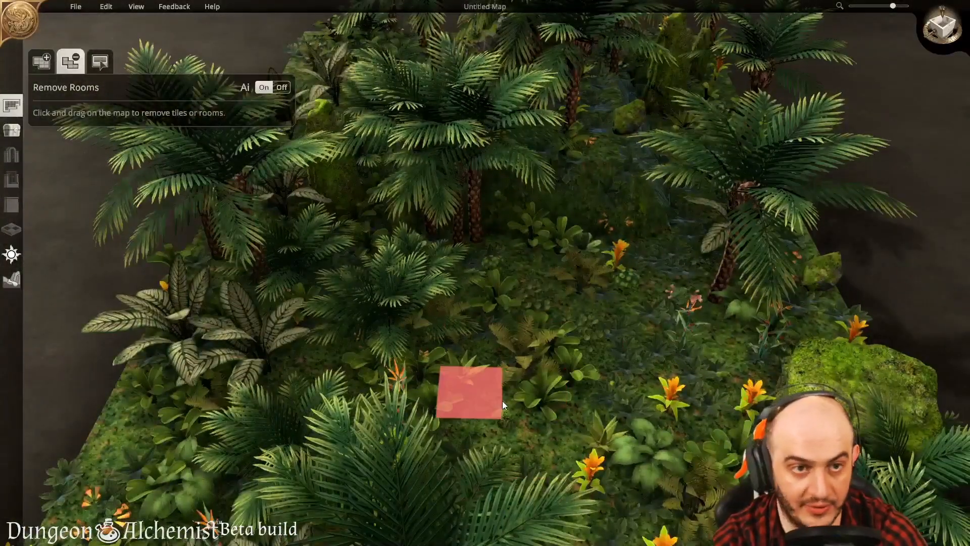
Step: Look through the rocks, rock walls, and ivy and overgrown roots in the object library
{"action": "left_click", "coordinate": [12, 130]}
{"action": "scroll", "coordinate": [180, 329], "scroll_direction": "down", "scroll_amount": 8}
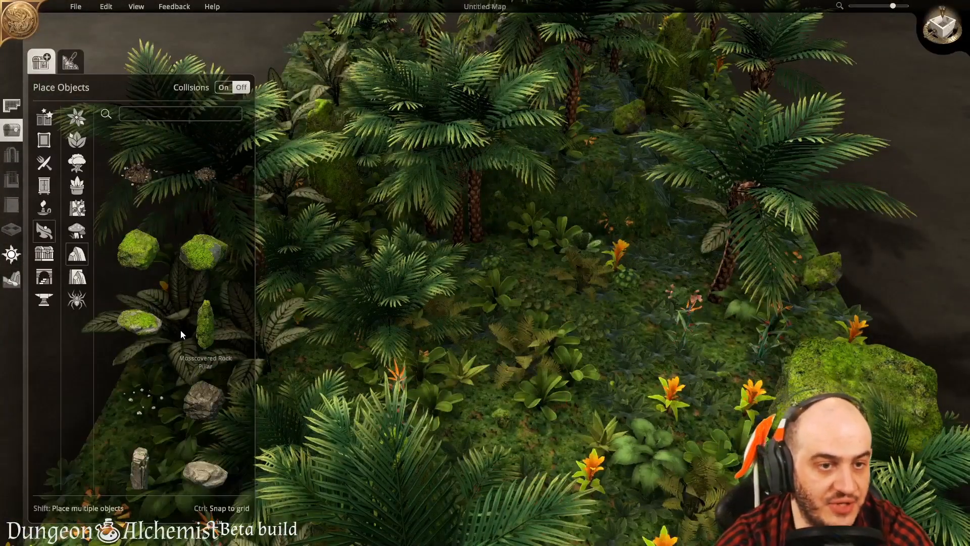
{"action": "scroll", "coordinate": [171, 335], "scroll_direction": "down", "scroll_amount": 5}
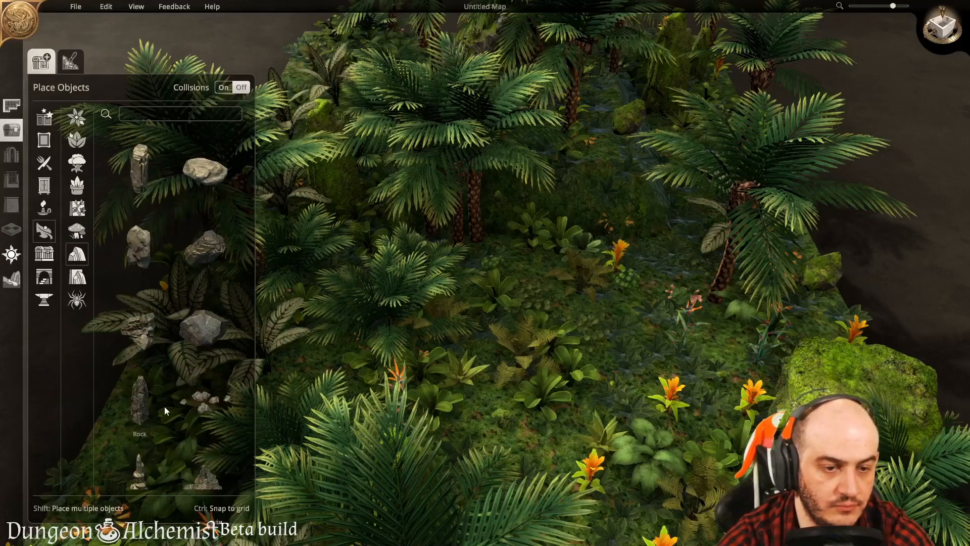
{"action": "left_click", "coordinate": [77, 300]}
{"action": "left_click", "coordinate": [73, 283]}
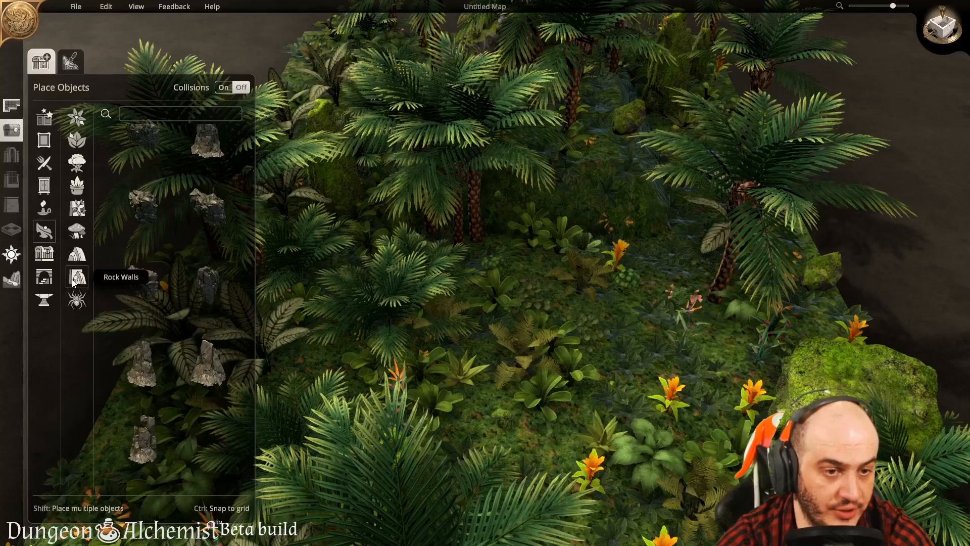
{"action": "scroll", "coordinate": [143, 245], "scroll_direction": "up", "scroll_amount": 2}
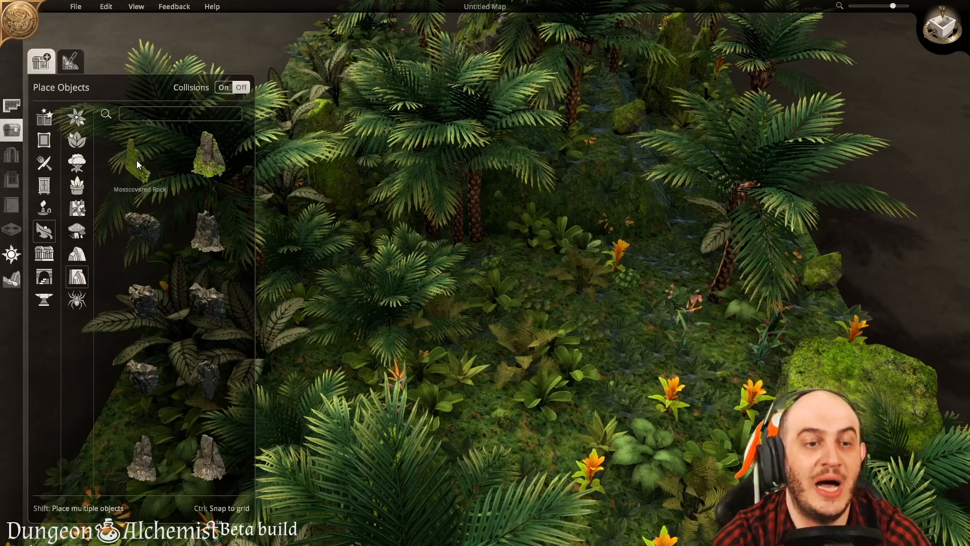
{"action": "left_click", "coordinate": [75, 260]}
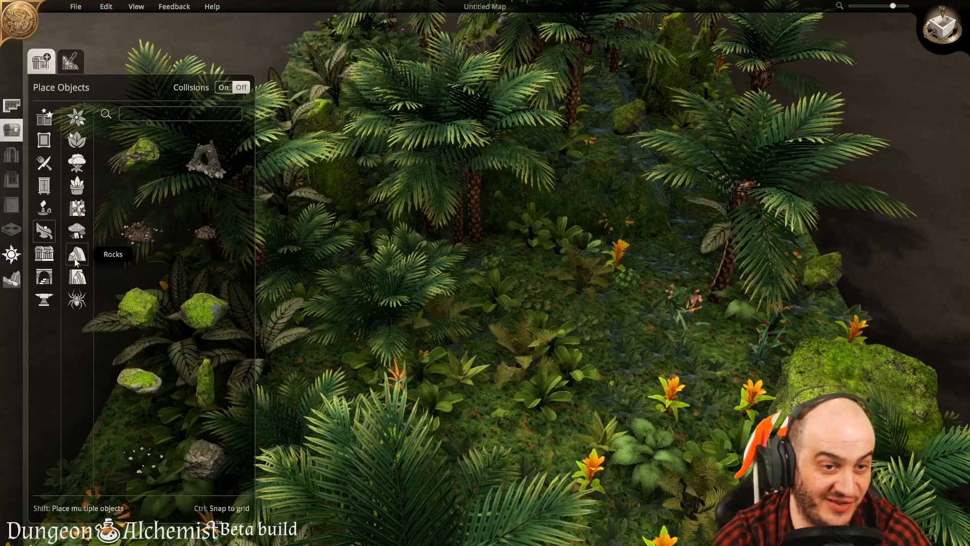
{"action": "scroll", "coordinate": [164, 350], "scroll_direction": "down", "scroll_amount": 10}
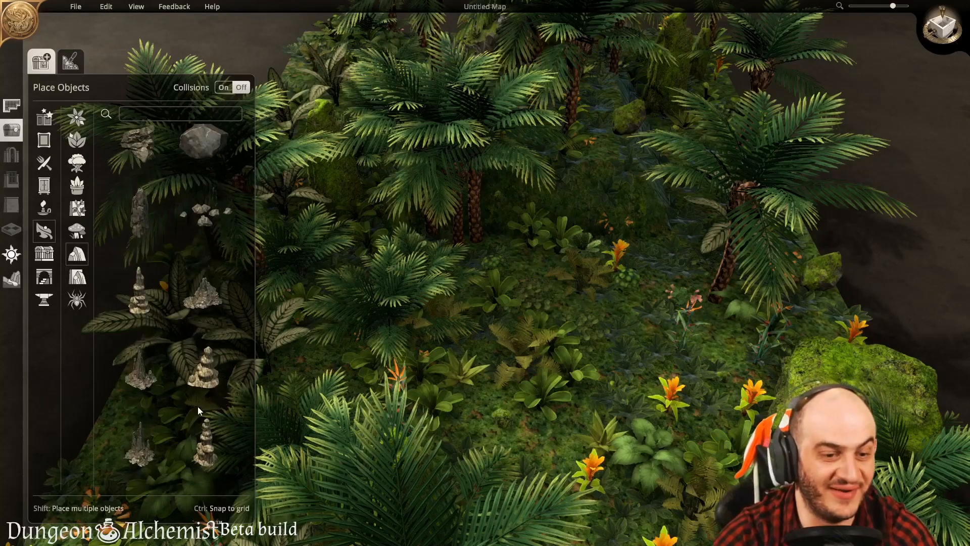
{"action": "left_click", "coordinate": [77, 208]}
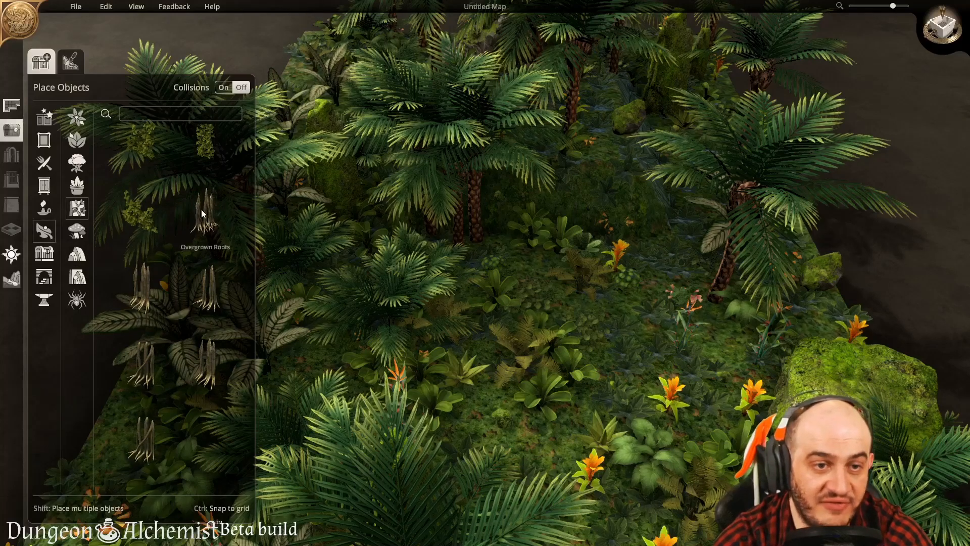
{"action": "scroll", "coordinate": [147, 172], "scroll_direction": "up", "scroll_amount": 1}
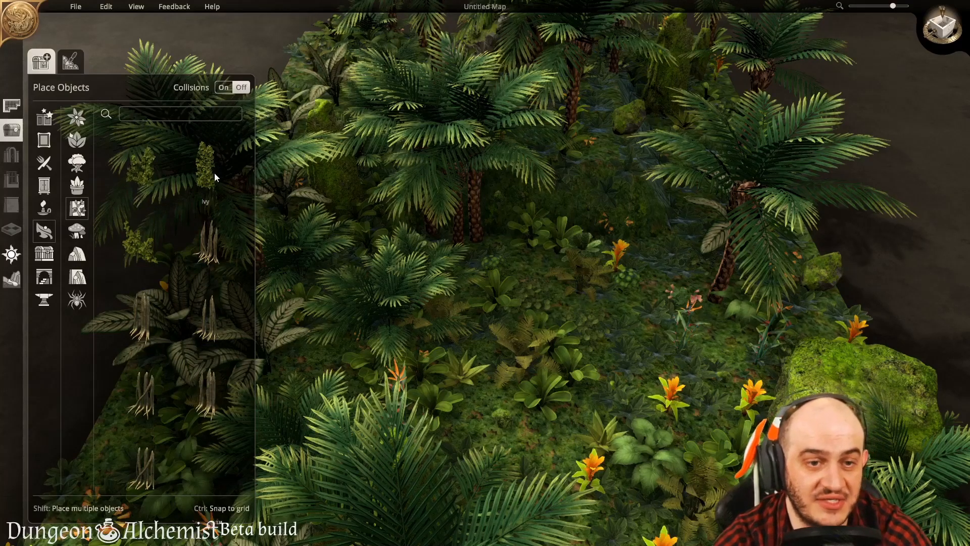
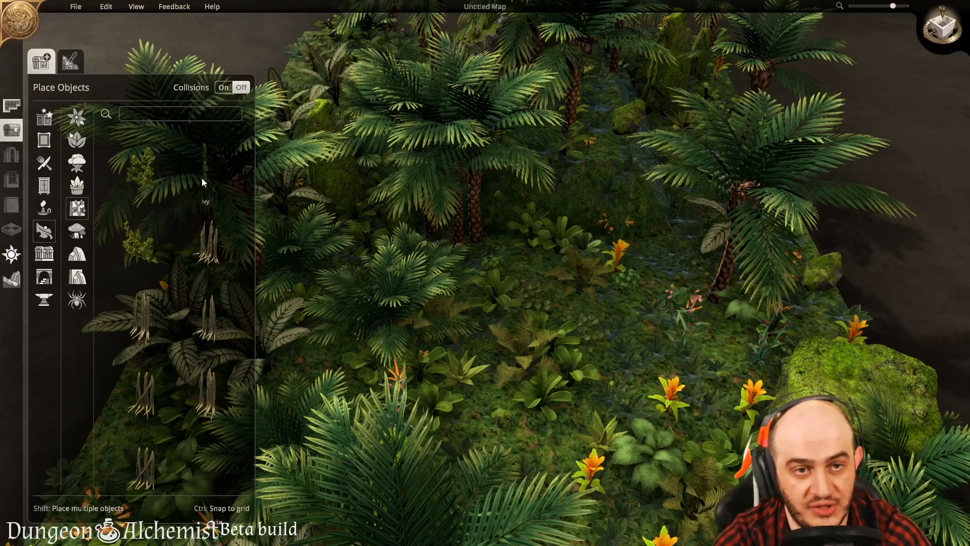
{"action": "left_click", "coordinate": [223, 88]}
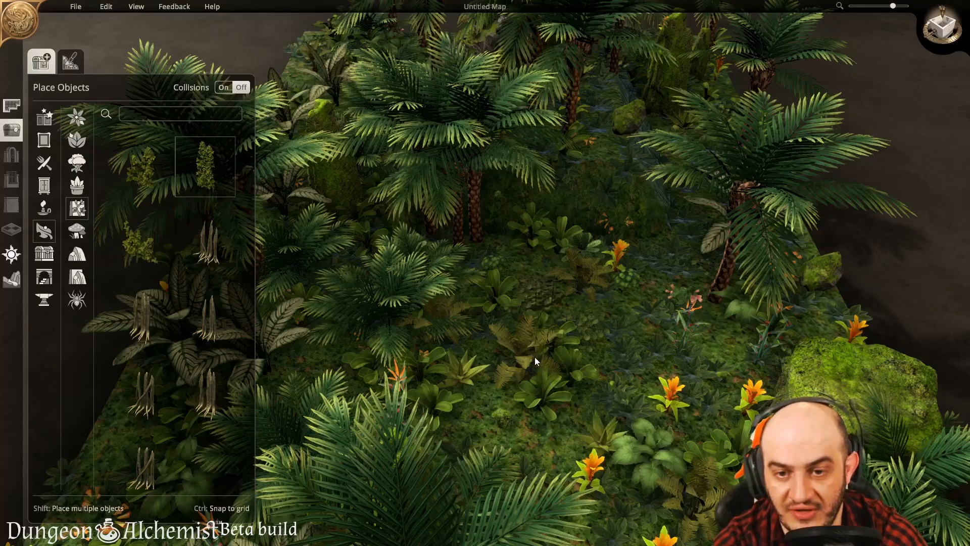
{"action": "key", "text": "w"}
{"action": "key", "text": "d"}
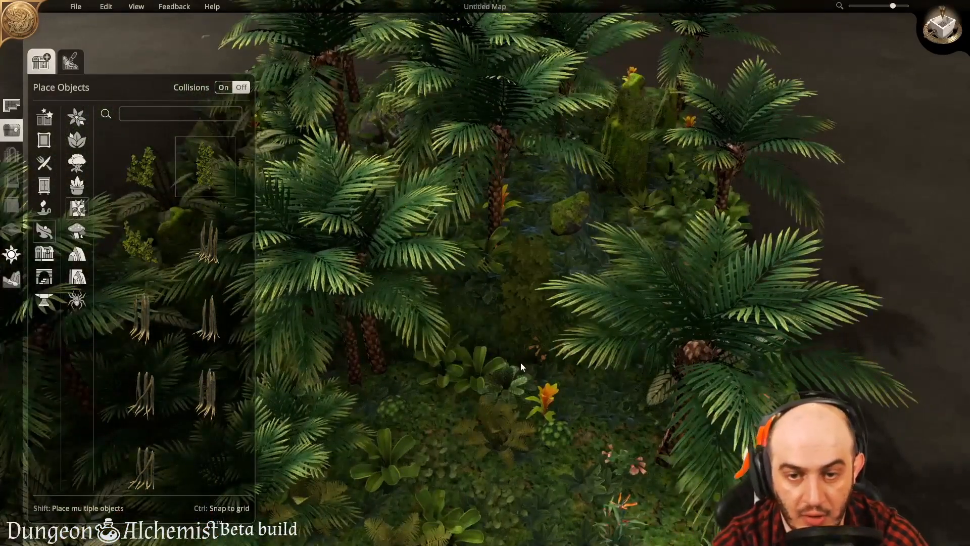
{"action": "key", "text": "a"}
{"action": "key", "text": "w"}
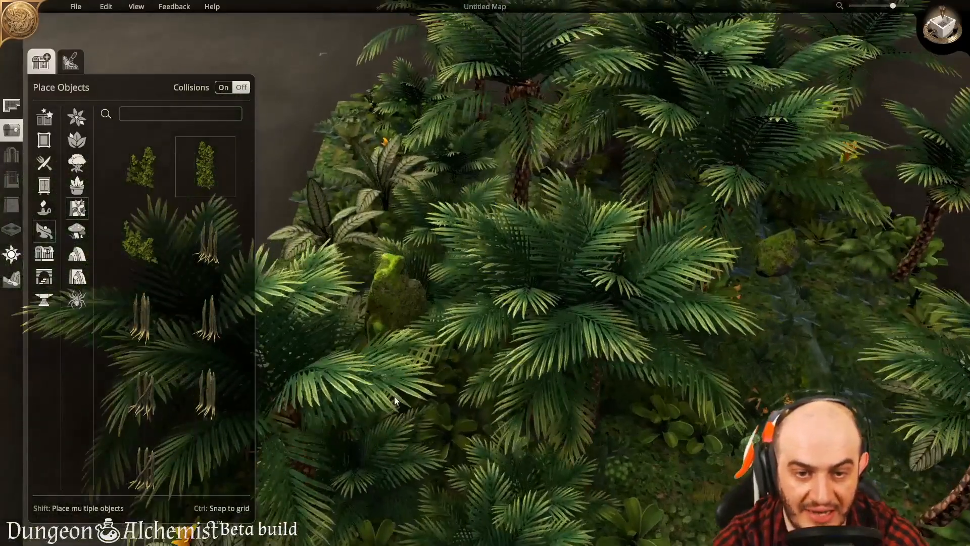
{"action": "right_click", "coordinate": [422, 432]}
{"action": "key", "text": "s"}
{"action": "key", "text": "d"}
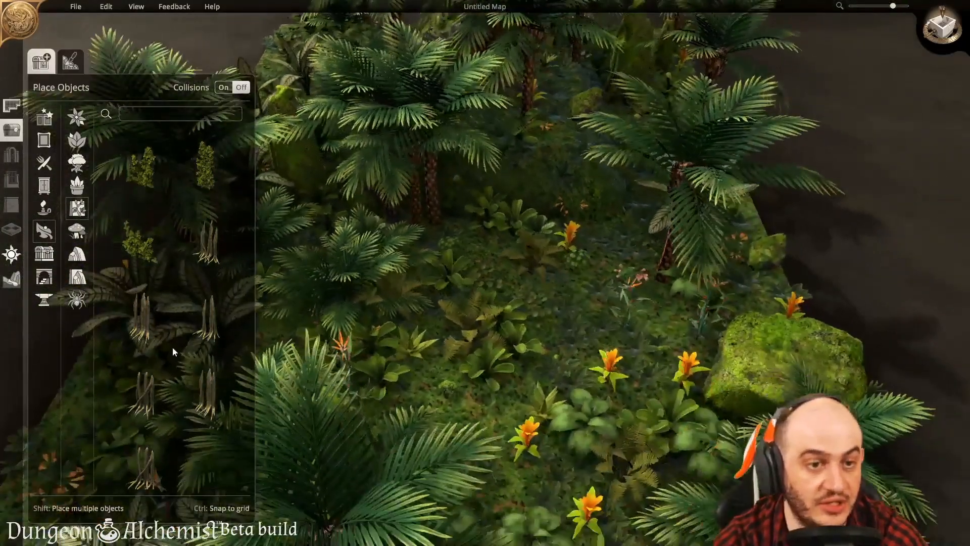
{"action": "key", "text": "w"}
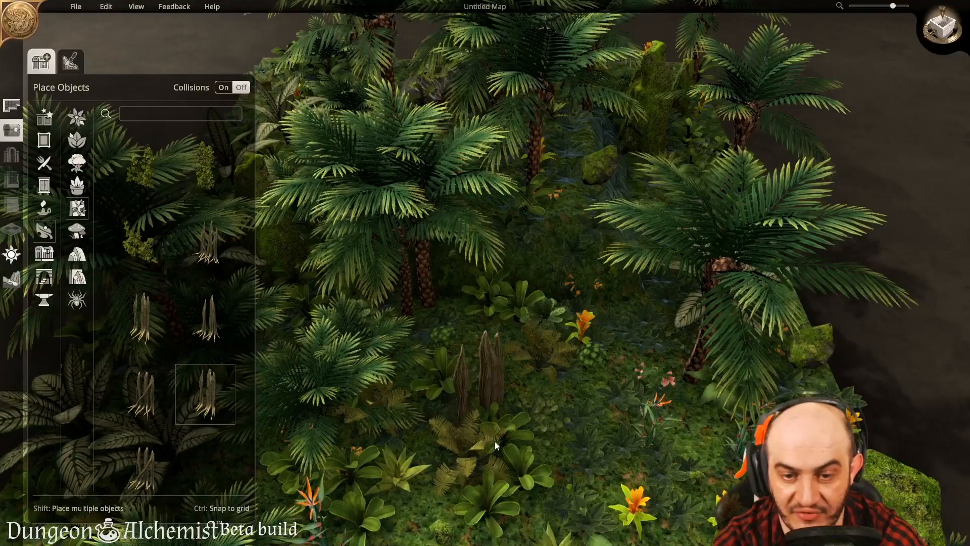
{"action": "right_click", "coordinate": [545, 475]}
{"action": "key", "text": "s"}
{"action": "key", "text": "a"}
{"action": "key", "text": "d"}
{"action": "key", "text": "w"}
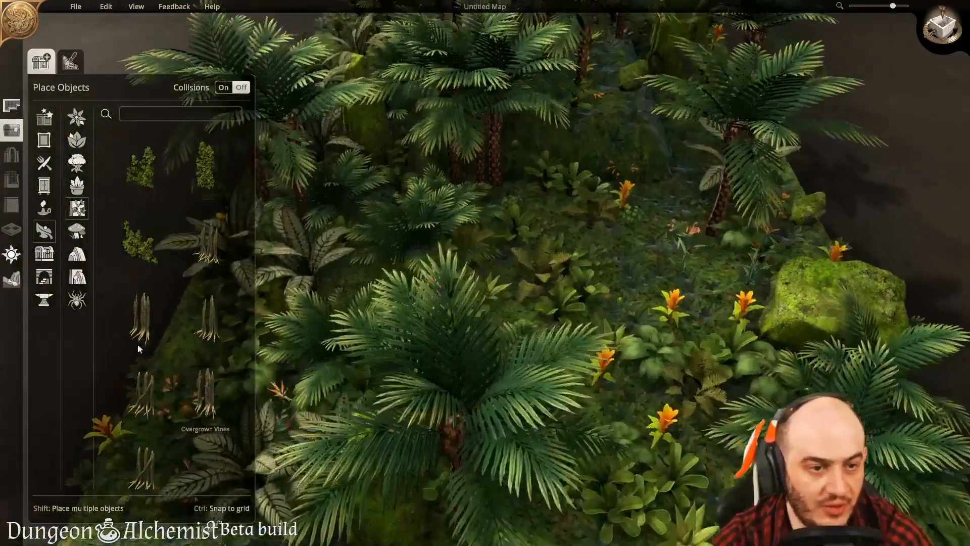
{"action": "key", "text": "w"}
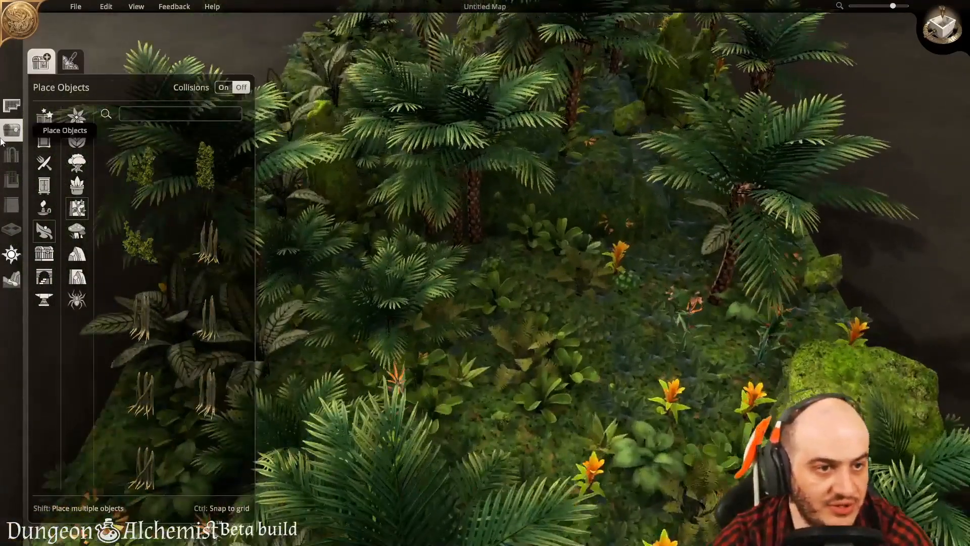
Step: Draw a rectangular Abandoned Ruins Hovel room in the jungle clearing
{"action": "left_click", "coordinate": [11, 105]}
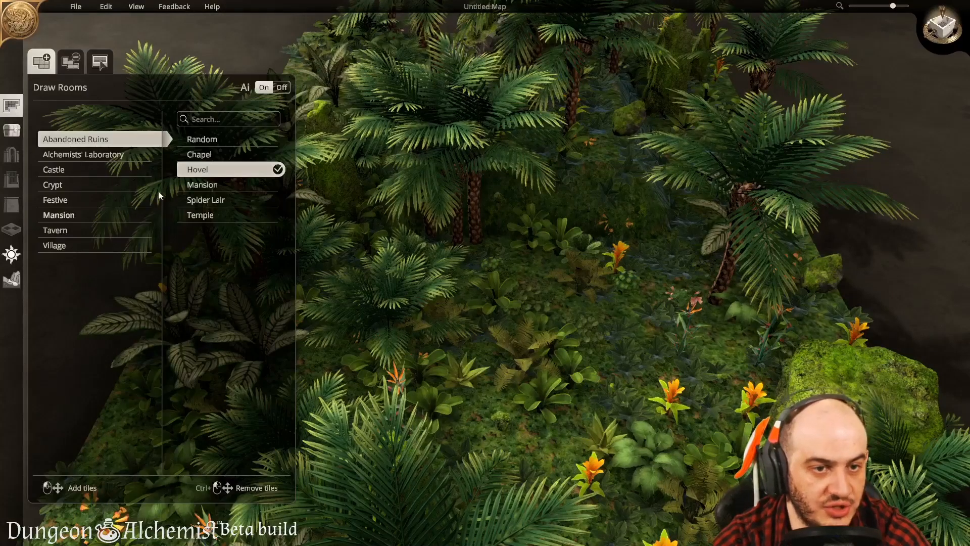
{"action": "left_click_drag", "start_coordinate": [451, 322], "coordinate": [683, 460]}
{"action": "left_click", "coordinate": [535, 374]}
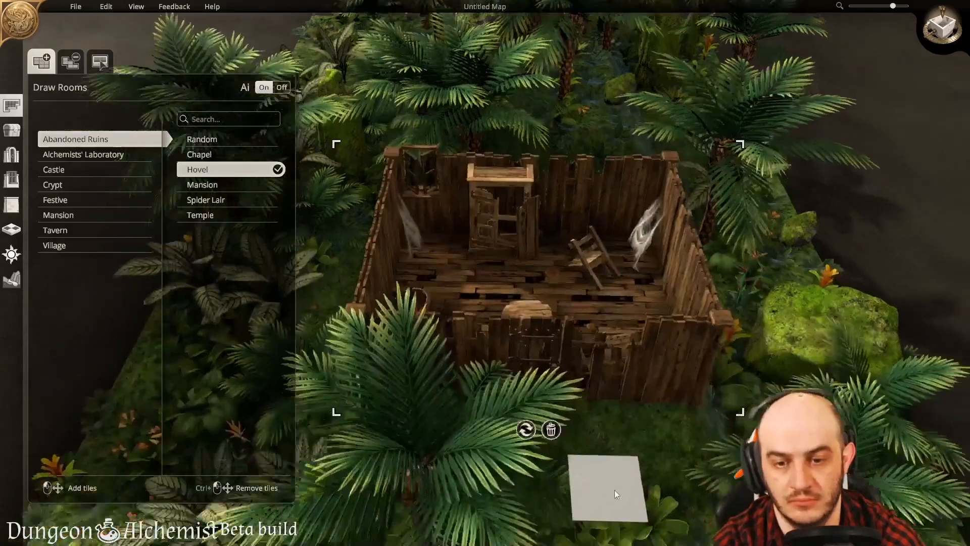
{"action": "right_click_drag", "start_coordinate": [617, 494], "coordinate": [528, 438]}
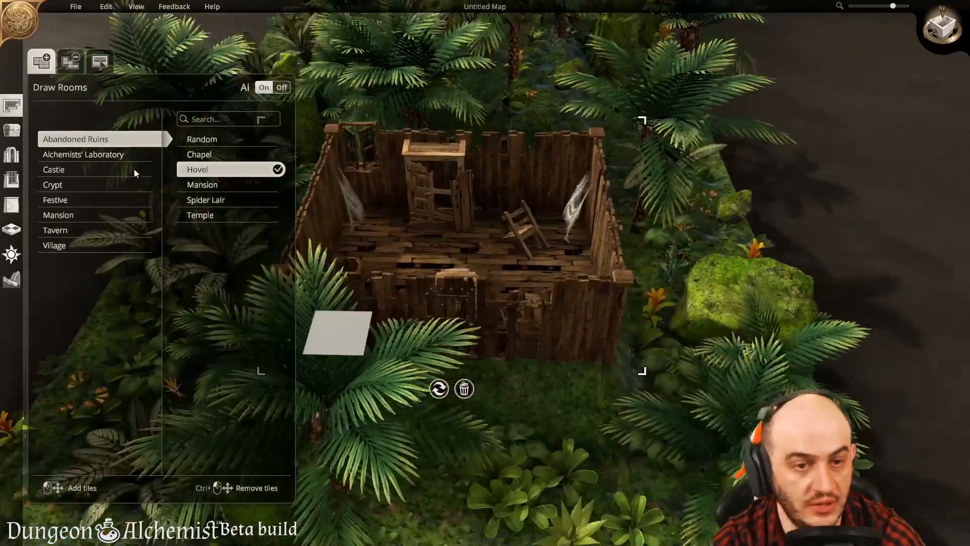
Step: Place Overgrown Roots outside the hovel's front wall, then rotate and move them against the planks near the corner
{"action": "left_click", "coordinate": [16, 133]}
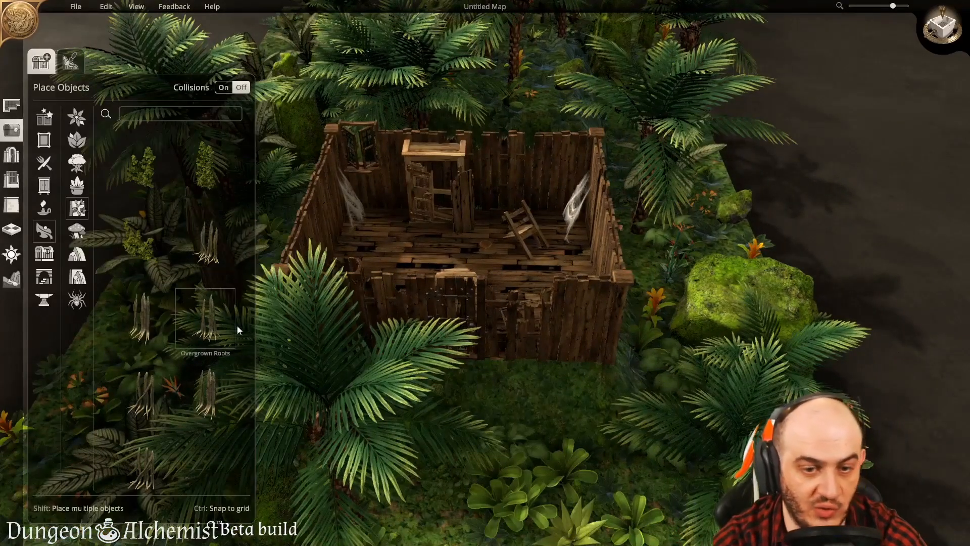
{"action": "left_click", "coordinate": [223, 319]}
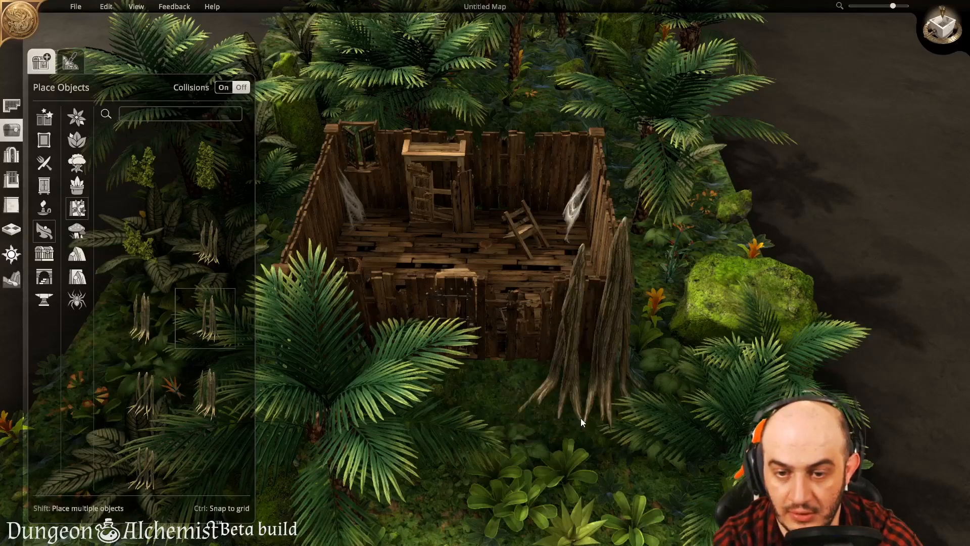
{"action": "left_click", "coordinate": [564, 402]}
{"action": "left_click_drag", "start_coordinate": [680, 186], "coordinate": [632, 260]}
{"action": "left_click_drag", "start_coordinate": [581, 344], "coordinate": [596, 347]}
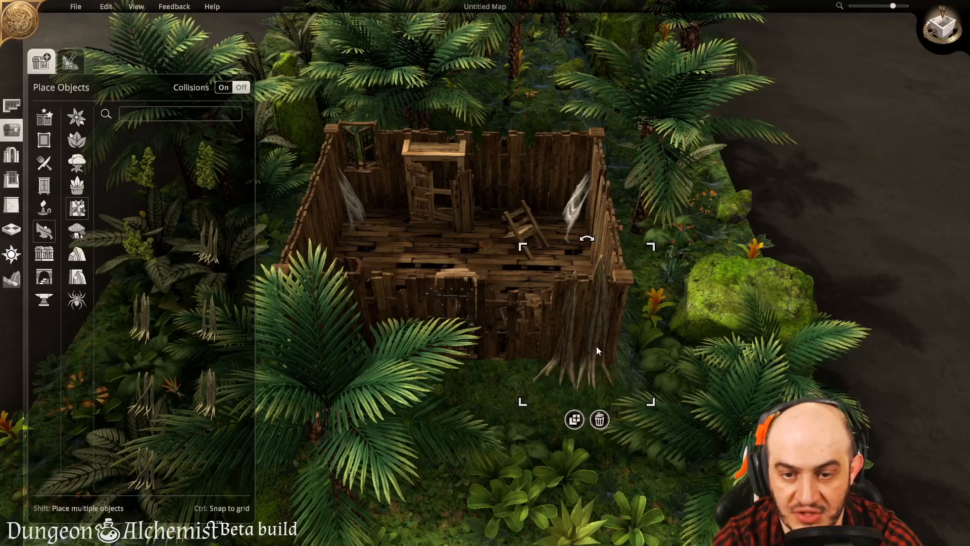
Step: Place a bushy ivy against the inside of the hovel's back wall near the tilted chair
{"action": "key", "text": "d"}
{"action": "key", "text": "w"}
{"action": "left_click", "coordinate": [156, 249]}
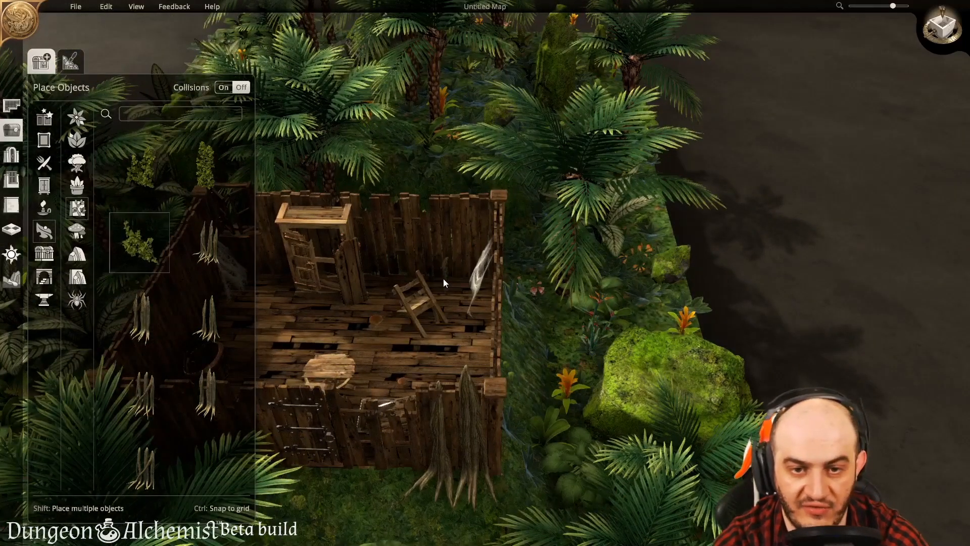
{"action": "left_click", "coordinate": [417, 292]}
{"action": "right_click_drag", "start_coordinate": [424, 340], "coordinate": [540, 441]}
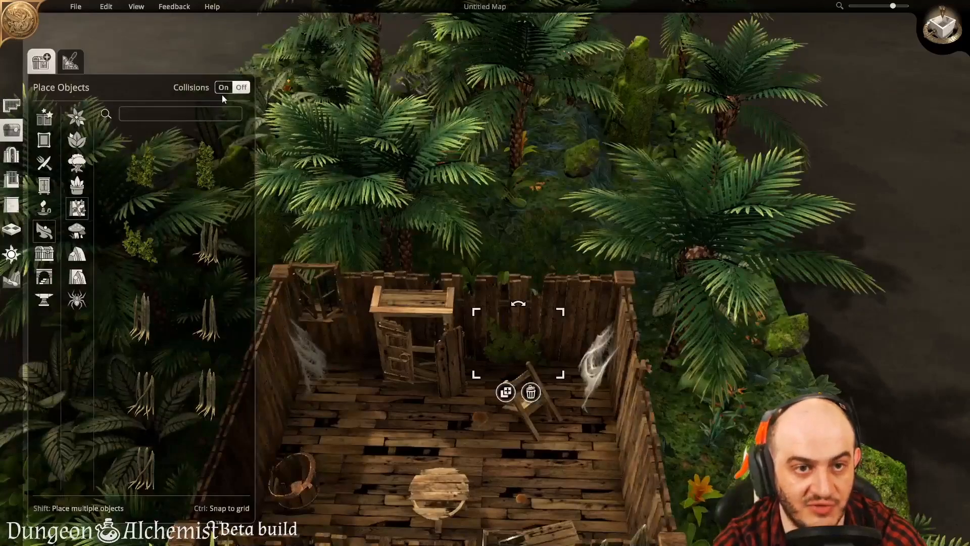
Step: Turn object collisions on and try the same ivy against another inner wall of the hovel
{"action": "left_click", "coordinate": [134, 242]}
{"action": "right_click_drag", "start_coordinate": [627, 516], "coordinate": [657, 443]}
{"action": "middle_click_drag", "start_coordinate": [657, 443], "coordinate": [590, 178]}
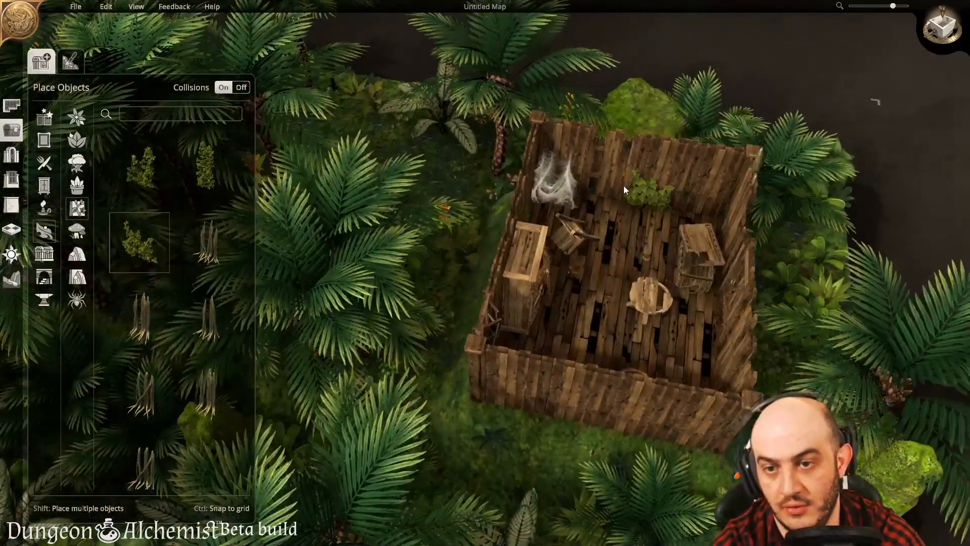
{"action": "right_click_drag", "start_coordinate": [681, 184], "coordinate": [560, 219]}
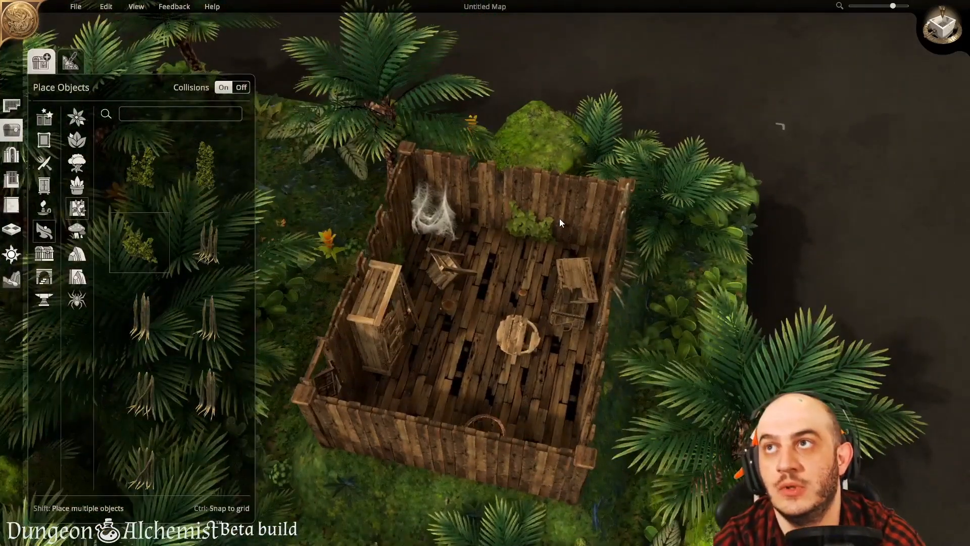
{"action": "key", "text": "Delete"}
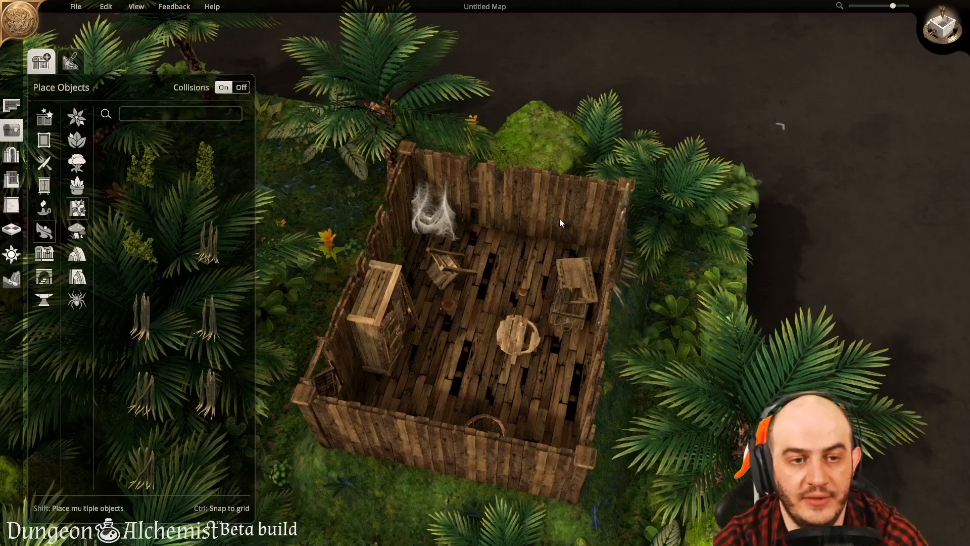
Step: Look through the potted plants and trees in the object library, previewing a palm tree inside the hovel
{"action": "middle_click_drag", "start_coordinate": [500, 328], "coordinate": [462, 223]}
{"action": "scroll", "coordinate": [432, 358], "scroll_direction": "up", "scroll_amount": 2}
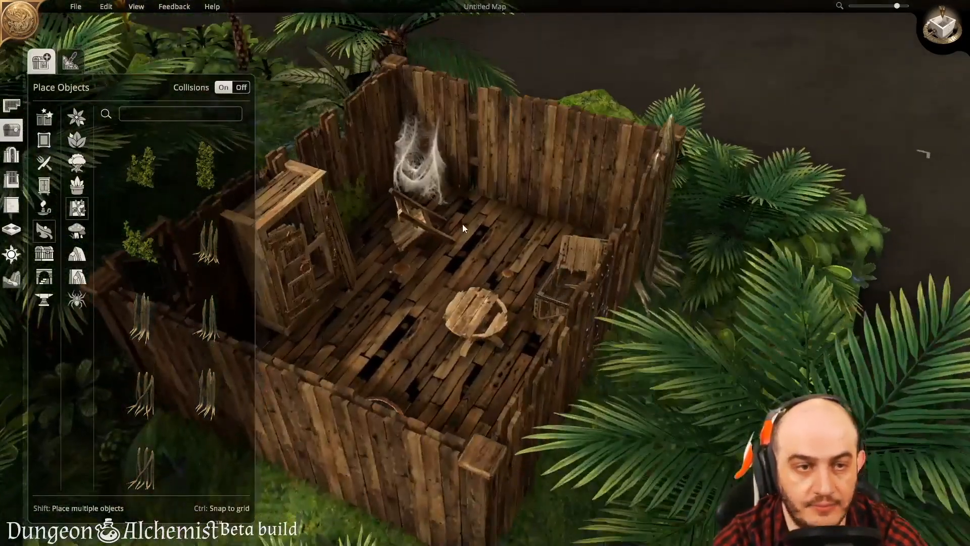
{"action": "left_click", "coordinate": [77, 185]}
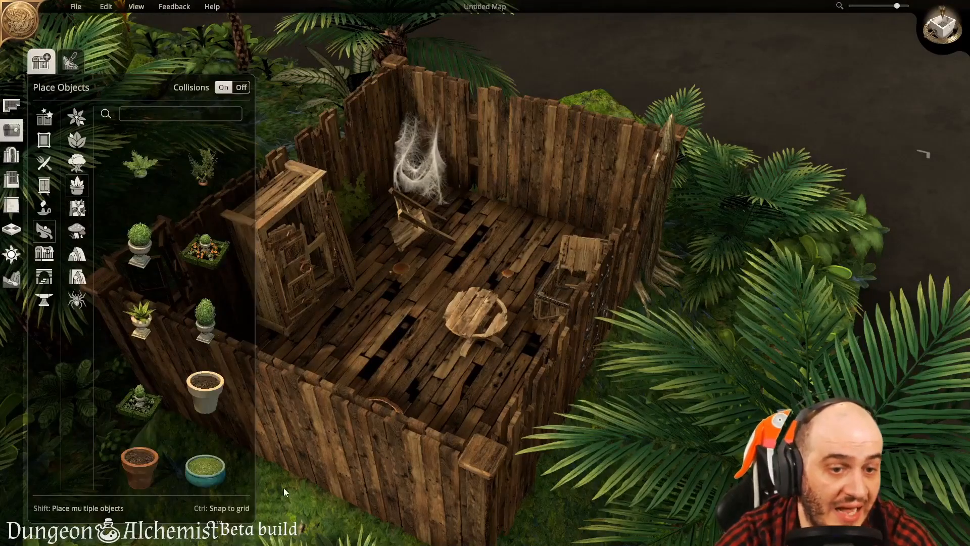
{"action": "scroll", "coordinate": [204, 181], "scroll_direction": "up", "scroll_amount": 5}
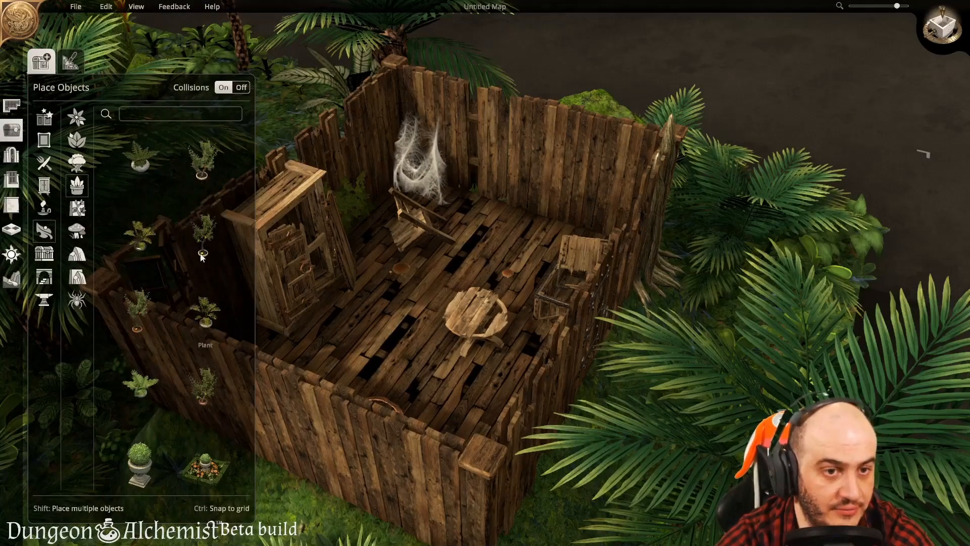
{"action": "left_click", "coordinate": [76, 163]}
{"action": "scroll", "coordinate": [157, 362], "scroll_direction": "down", "scroll_amount": 5}
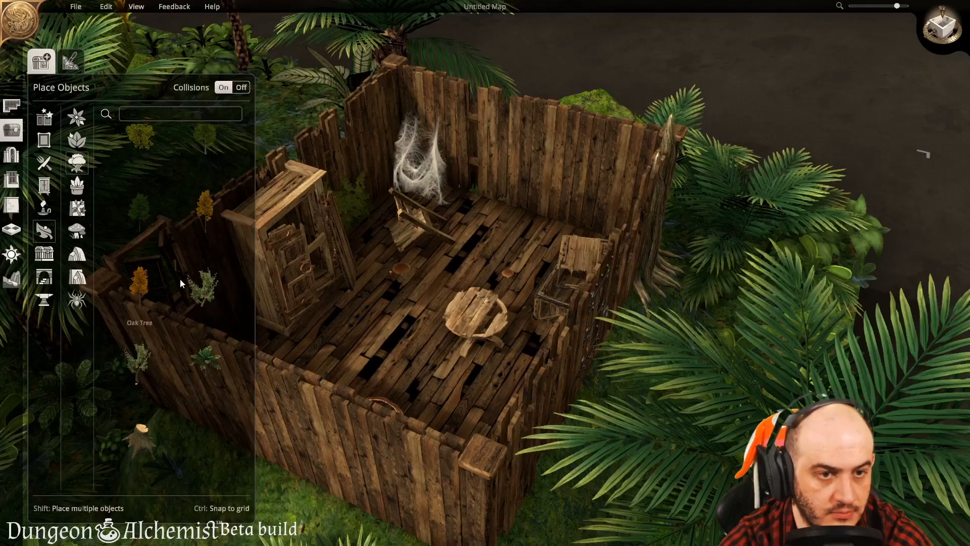
{"action": "left_click", "coordinate": [196, 372]}
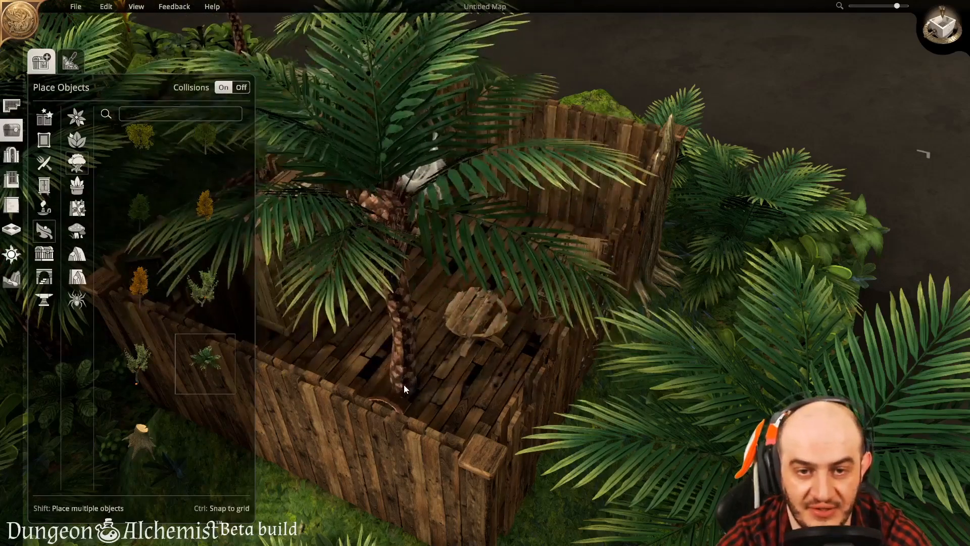
{"action": "right_click", "coordinate": [404, 385]}
{"action": "key", "text": "a"}
{"action": "key", "text": "w"}
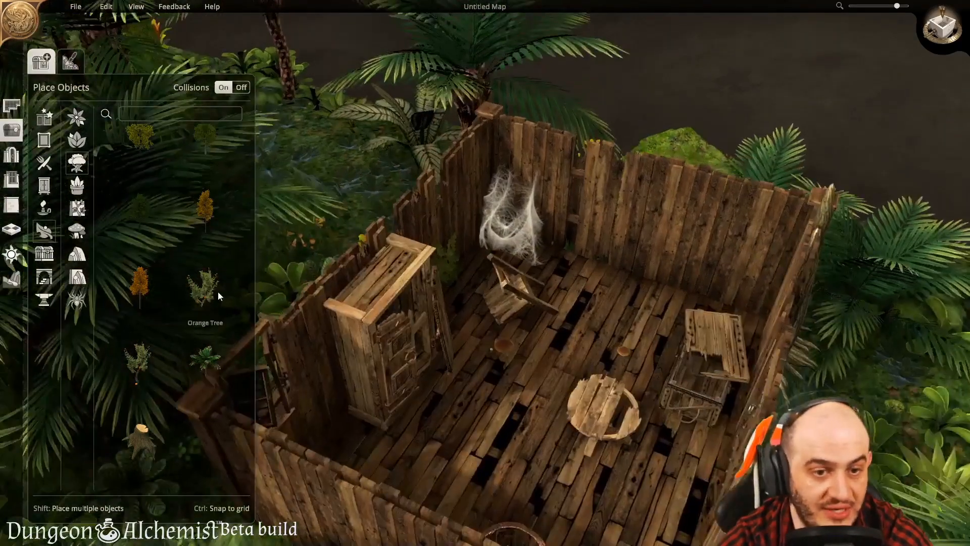
Step: Place a large Venus flytrap from the plants on the grass near the map's corner and check it from several angles
{"action": "left_click", "coordinate": [76, 141]}
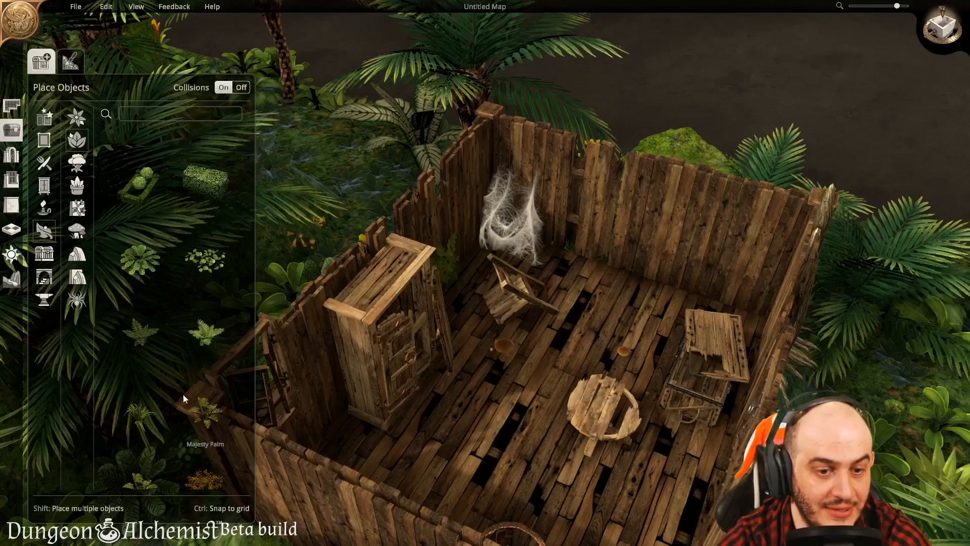
{"action": "scroll", "coordinate": [159, 339], "scroll_direction": "down", "scroll_amount": 3}
{"action": "left_click", "coordinate": [140, 287]}
{"action": "key", "text": "s"}
{"action": "key", "text": "a"}
{"action": "key", "text": "a"}
{"action": "key", "text": "w"}
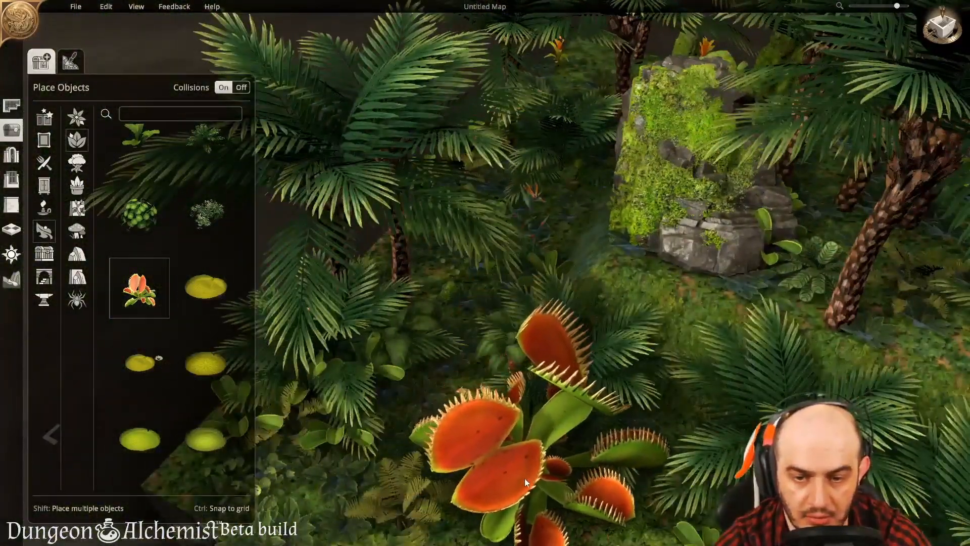
{"action": "key", "text": "d"}
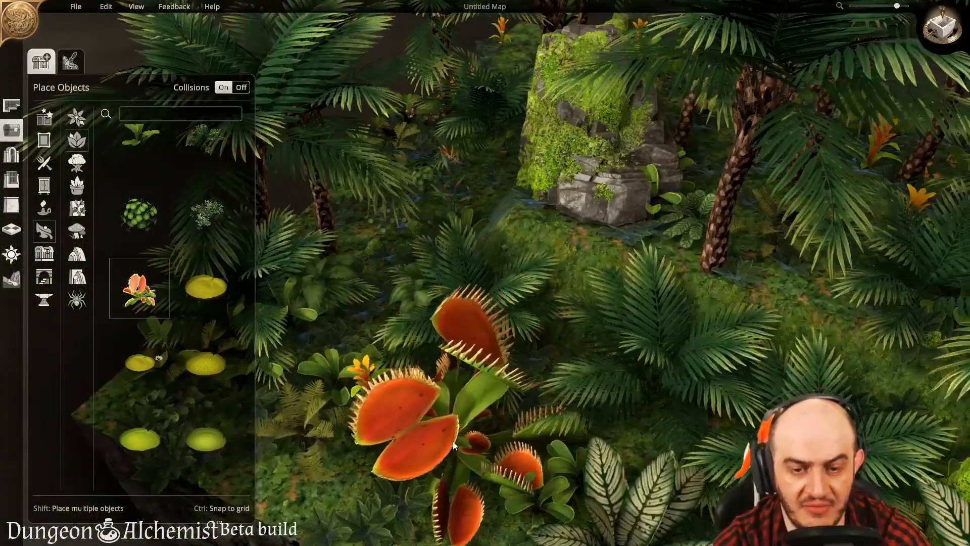
{"action": "left_click", "coordinate": [486, 438]}
{"action": "right_click_drag", "start_coordinate": [542, 448], "coordinate": [403, 501]}
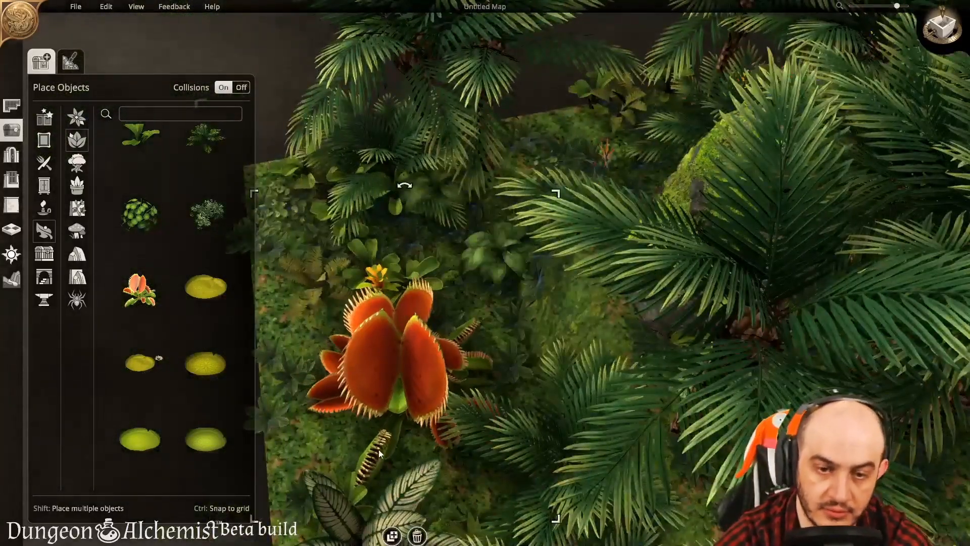
{"action": "key", "text": "s"}
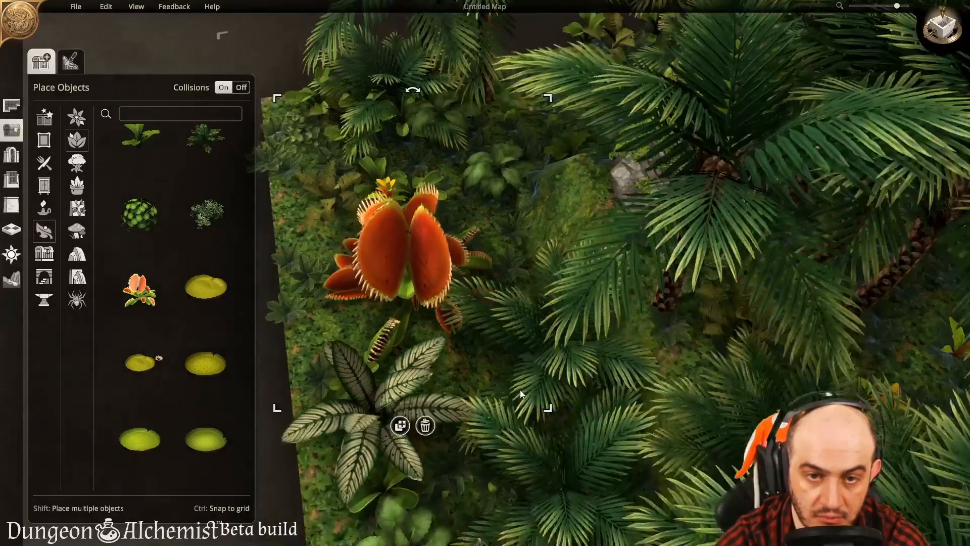
{"action": "right_click_drag", "start_coordinate": [559, 375], "coordinate": [763, 353]}
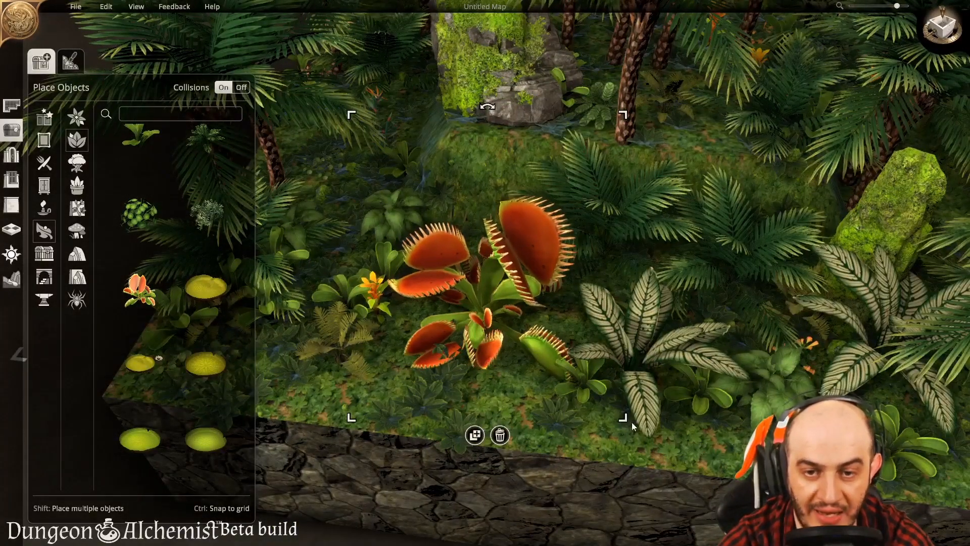
{"action": "left_click", "coordinate": [562, 426]}
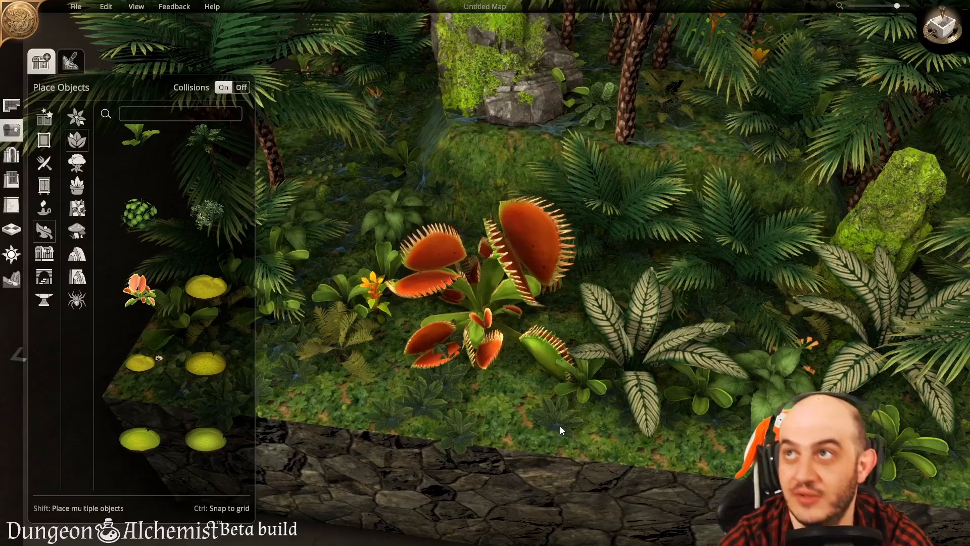
Step: Look through the shrubs and trees in the object library and view the jungle planting around the flytrap
{"action": "middle_click_drag", "start_coordinate": [560, 426], "coordinate": [237, 393]}
{"action": "scroll", "coordinate": [199, 396], "scroll_direction": "down", "scroll_amount": 5}
{"action": "scroll", "coordinate": [201, 456], "scroll_direction": "up", "scroll_amount": 8}
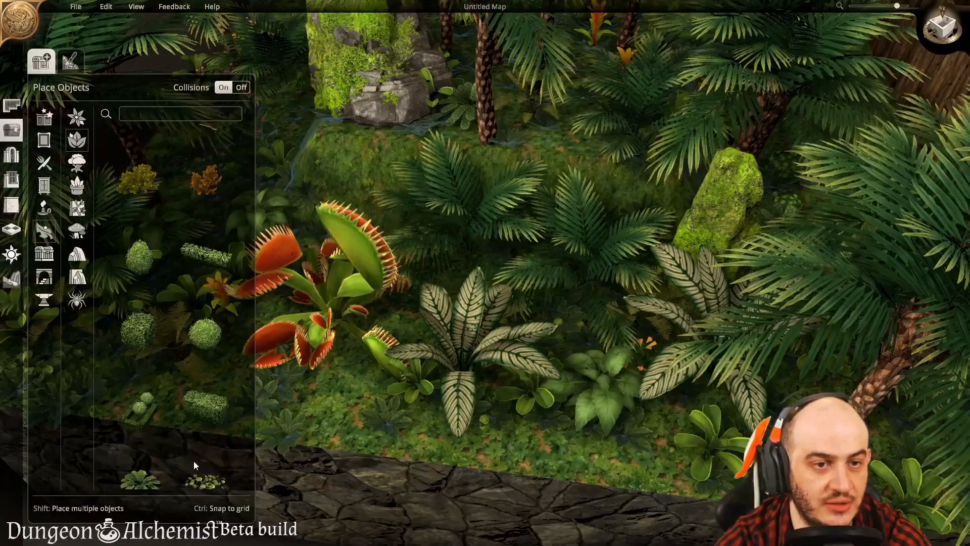
{"action": "left_click", "coordinate": [80, 164]}
{"action": "left_click", "coordinate": [192, 149]}
{"action": "scroll", "coordinate": [568, 438], "scroll_direction": "down", "scroll_amount": 1}
{"action": "scroll", "coordinate": [569, 438], "scroll_direction": "up", "scroll_amount": 1}
{"action": "right_click", "coordinate": [571, 439]}
{"action": "scroll", "coordinate": [164, 418], "scroll_direction": "down", "scroll_amount": 5}
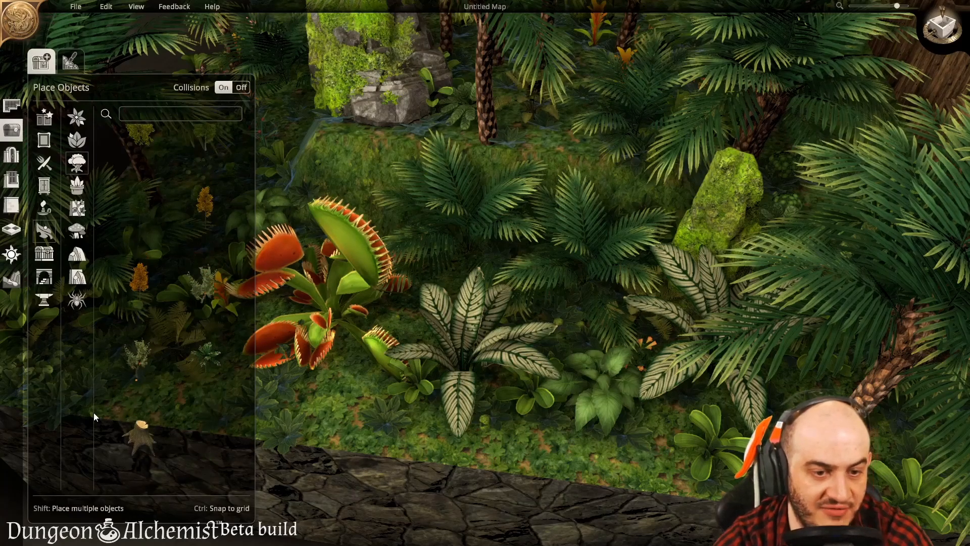
{"action": "right_click", "coordinate": [579, 438]}
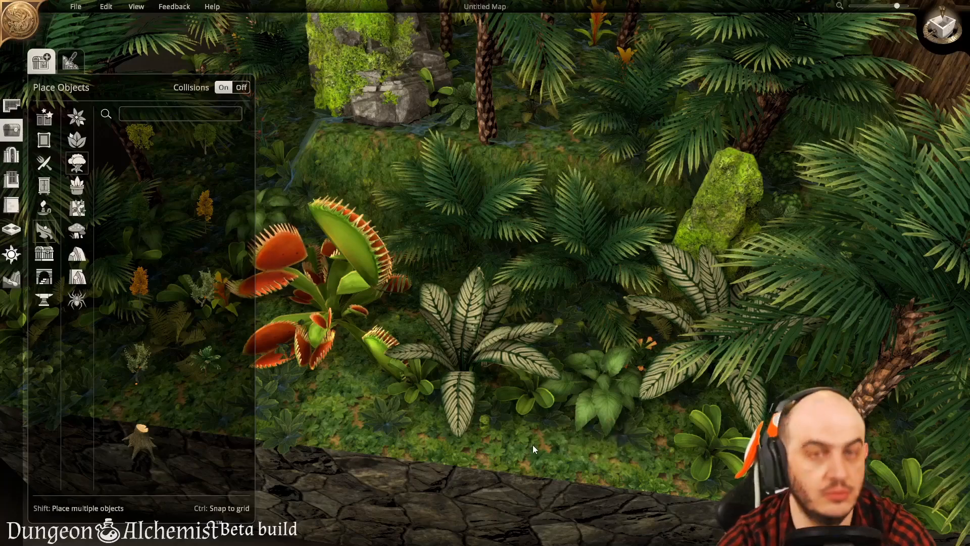
{"action": "key", "text": "d"}
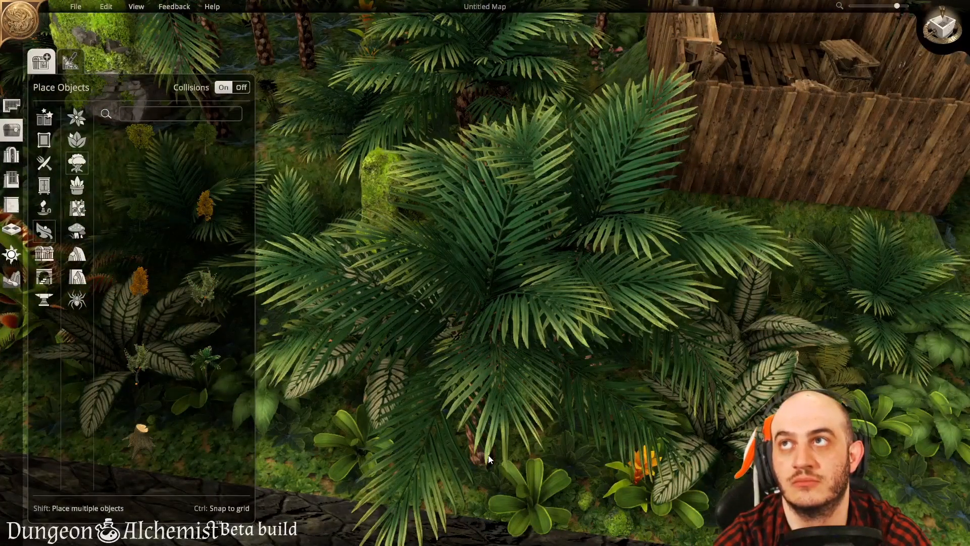
{"action": "key", "text": "a"}
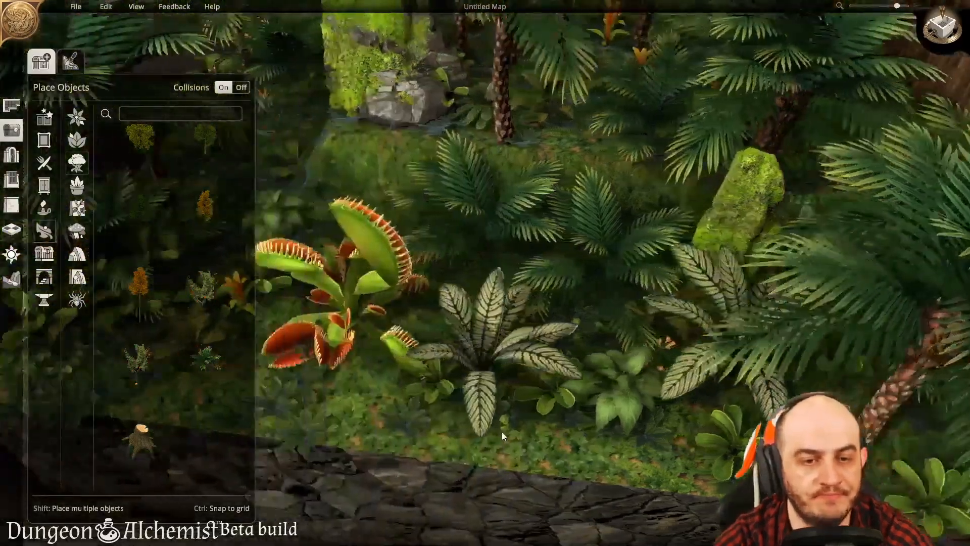
{"action": "key", "text": "s"}
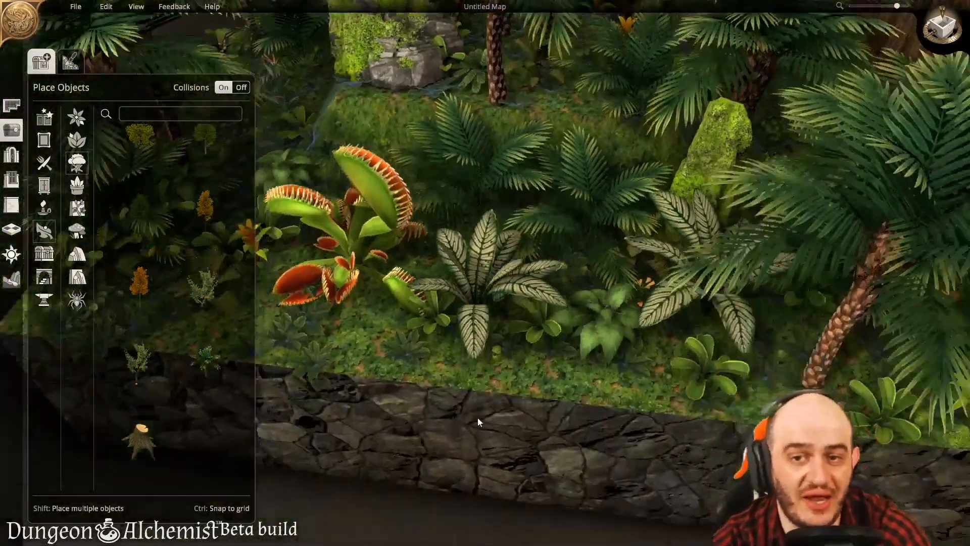
{"action": "key", "text": "a"}
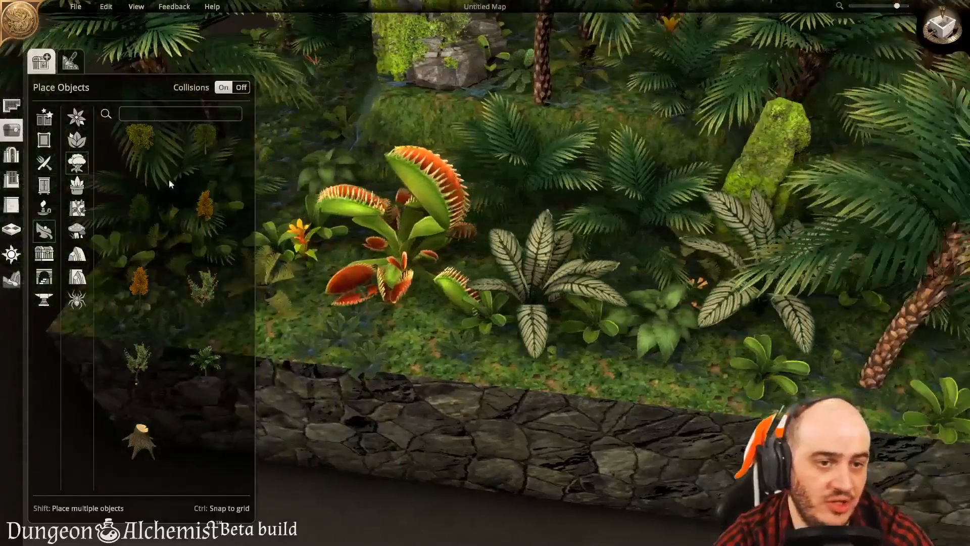
Step: Try to place a Waterlily in front of the flytrap, then turn object collisions off
{"action": "left_click", "coordinate": [87, 141]}
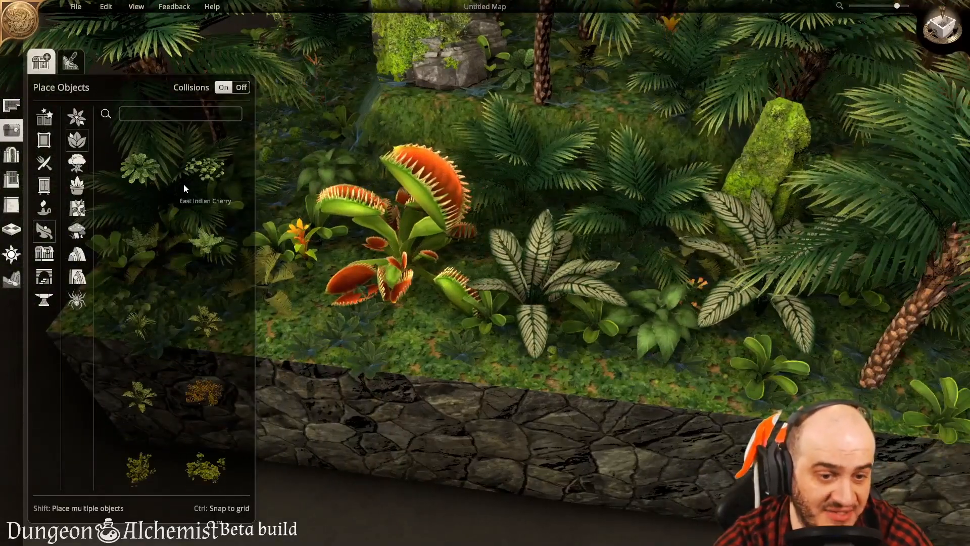
{"action": "scroll", "coordinate": [188, 399], "scroll_direction": "down", "scroll_amount": 5}
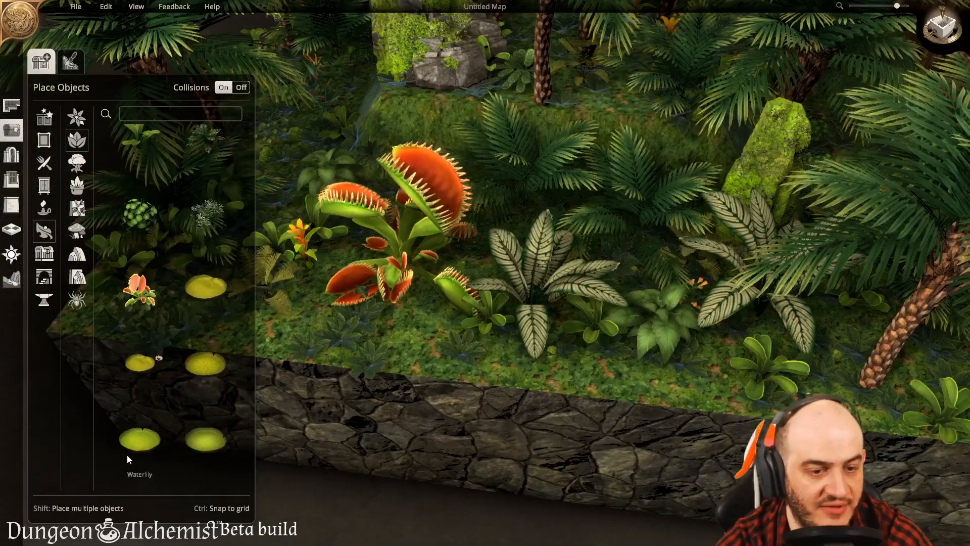
{"action": "left_click", "coordinate": [136, 441]}
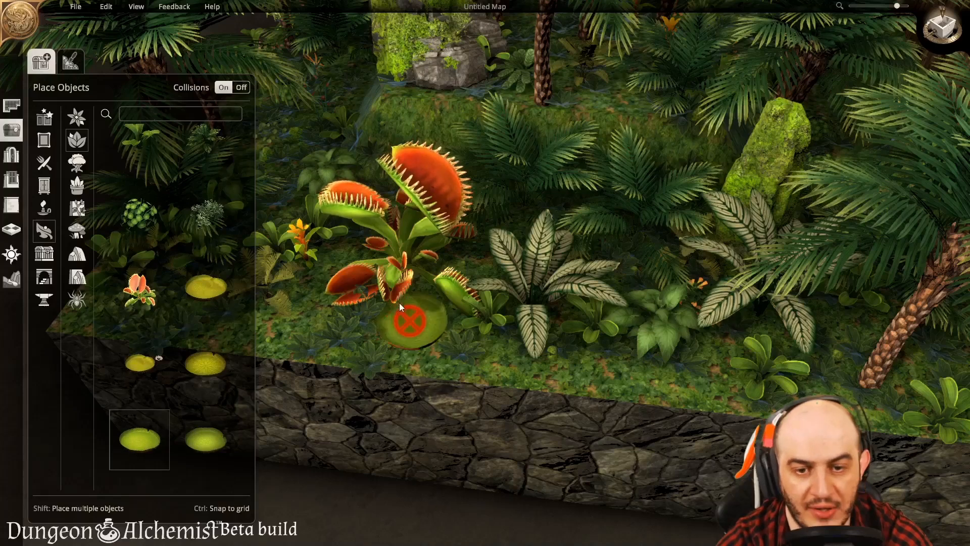
{"action": "right_click", "coordinate": [407, 342]}
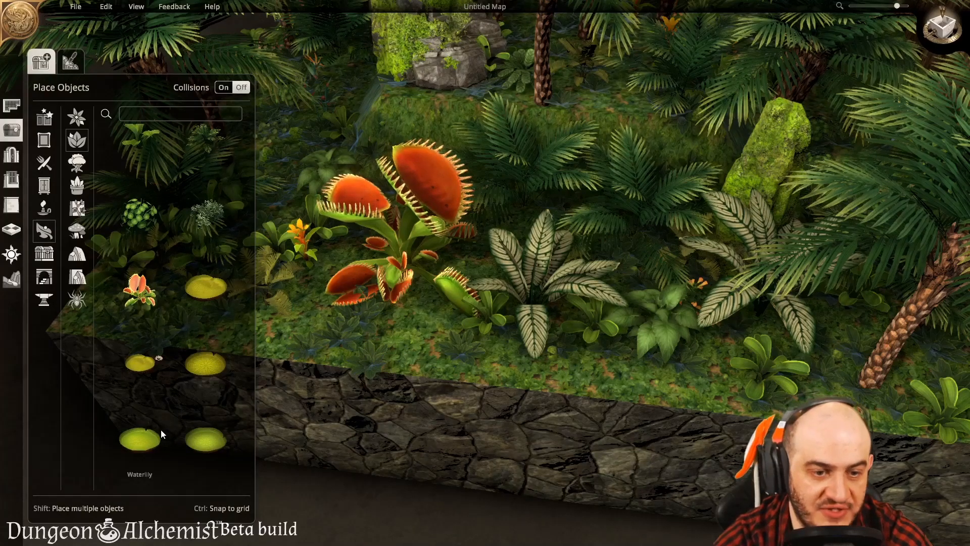
Step: Try out a resized Waterlily on the grass in front of the flytrap and remove it
{"action": "left_click", "coordinate": [148, 437]}
{"action": "left_click", "coordinate": [411, 336]}
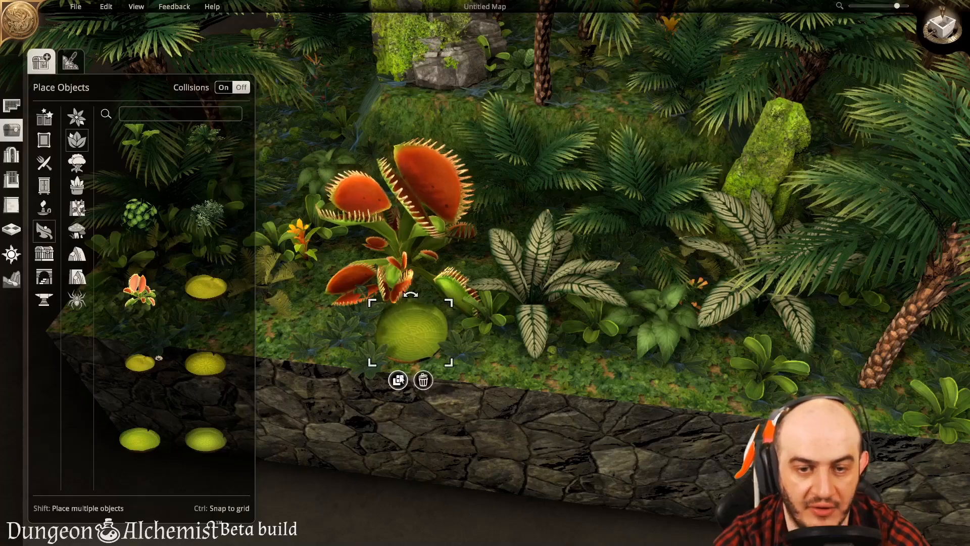
{"action": "key", "text": "period"}
{"action": "left_click_drag", "start_coordinate": [451, 308], "coordinate": [446, 359]}
{"action": "left_click", "coordinate": [423, 386]}
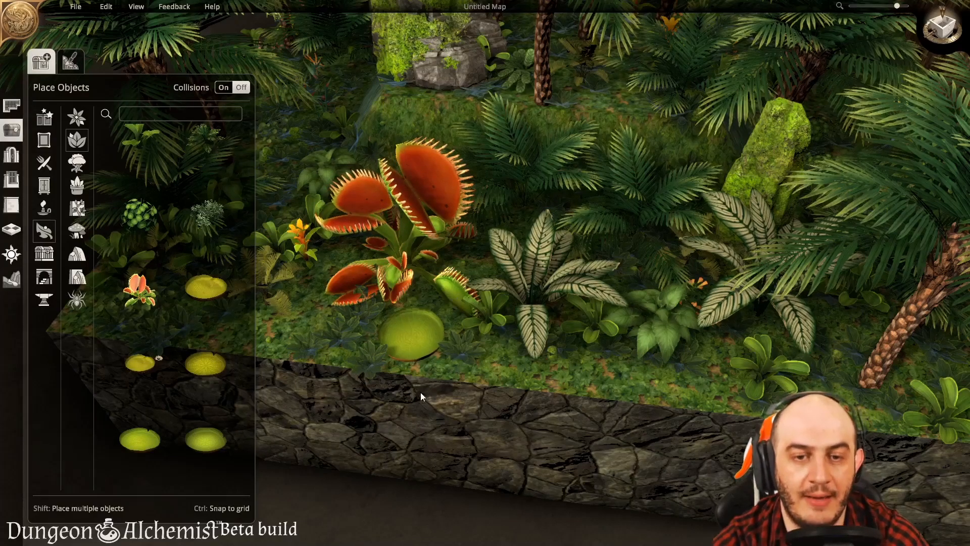
Step: Place a Lily from the flowers on the grass beside the Venus flytrap
{"action": "scroll", "coordinate": [361, 404], "scroll_direction": "up", "scroll_amount": 3}
{"action": "scroll", "coordinate": [520, 371], "scroll_direction": "down", "scroll_amount": 3}
{"action": "scroll", "coordinate": [363, 359], "scroll_direction": "up", "scroll_amount": 3}
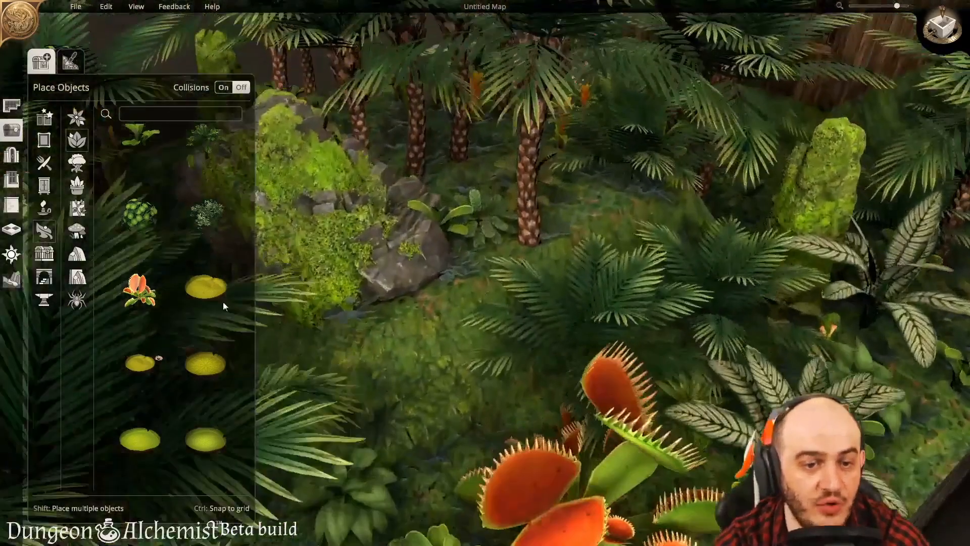
{"action": "left_click", "coordinate": [77, 117]}
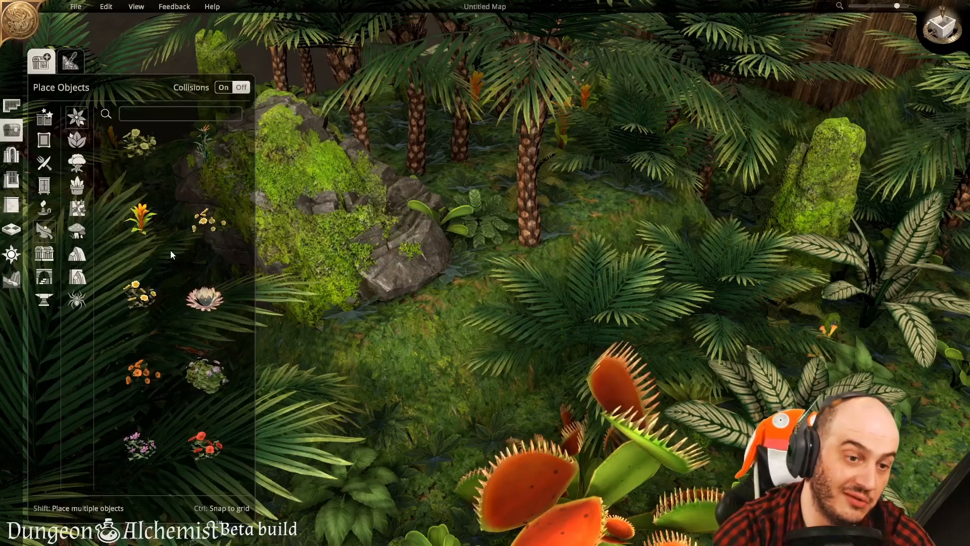
{"action": "scroll", "coordinate": [186, 394], "scroll_direction": "up", "scroll_amount": 3}
{"action": "scroll", "coordinate": [186, 396], "scroll_direction": "down", "scroll_amount": 3}
{"action": "left_click", "coordinate": [205, 308]}
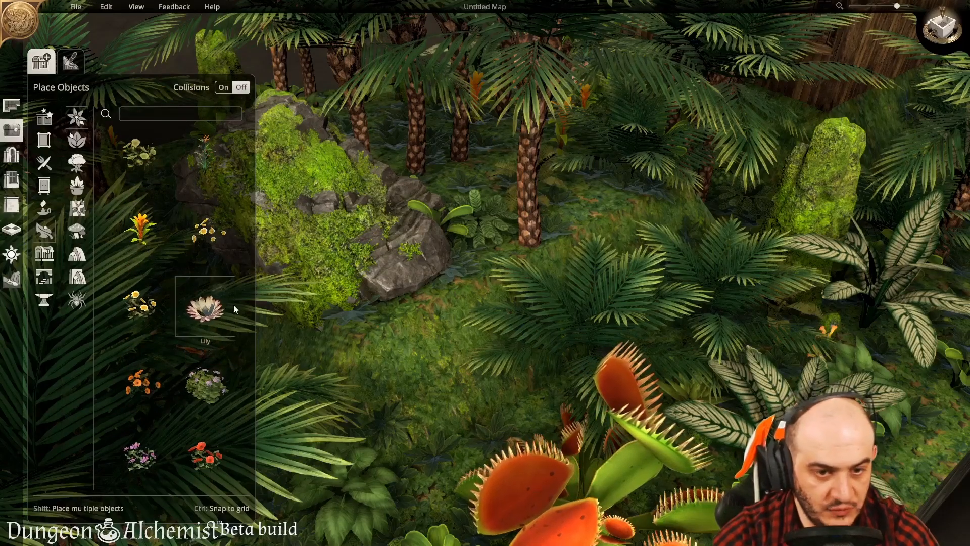
{"action": "key", "text": "d"}
{"action": "left_click", "coordinate": [475, 444]}
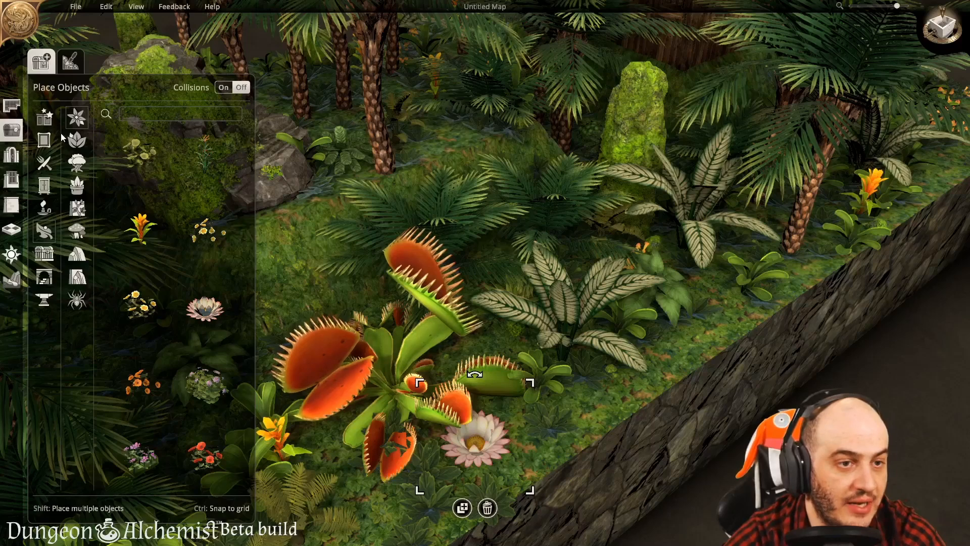
Step: Place the broken wooden table from the furniture inside the hovel, scaled down and moved near the plank wall beside the crate
{"action": "left_click", "coordinate": [48, 138]}
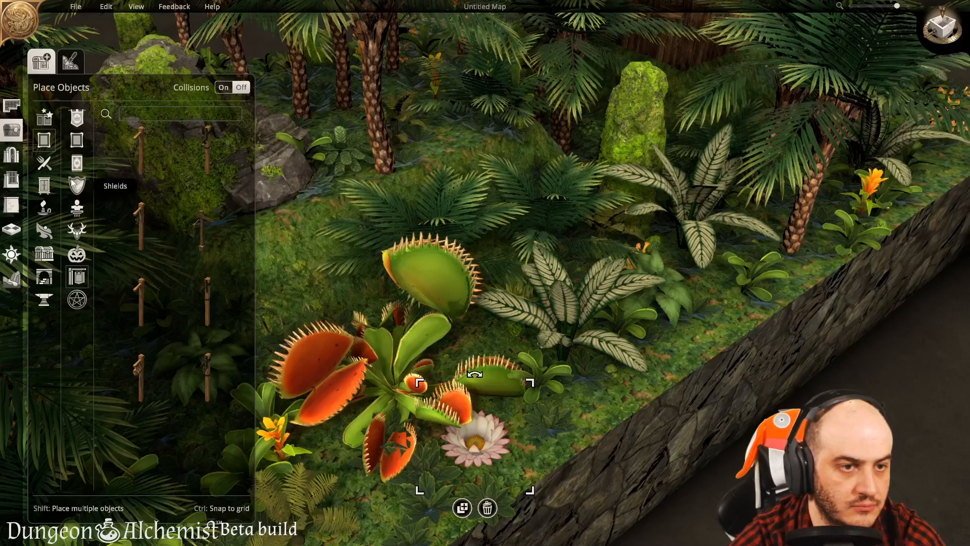
{"action": "left_click", "coordinate": [43, 163]}
{"action": "left_click", "coordinate": [44, 207]}
{"action": "left_click", "coordinate": [45, 189]}
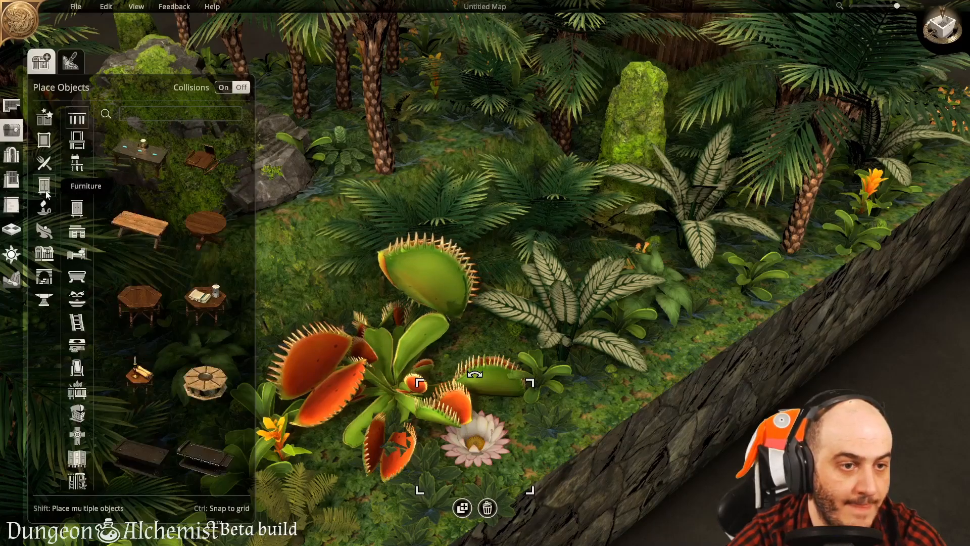
{"action": "left_click", "coordinate": [197, 166]}
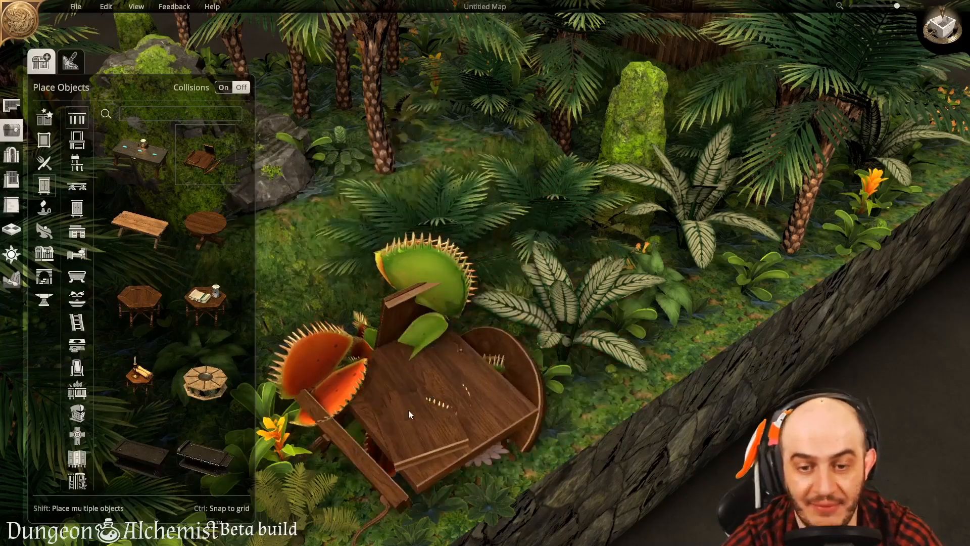
{"action": "scroll", "coordinate": [574, 341], "scroll_direction": "up", "scroll_amount": 2}
{"action": "key", "text": "w"}
{"action": "key", "text": "d"}
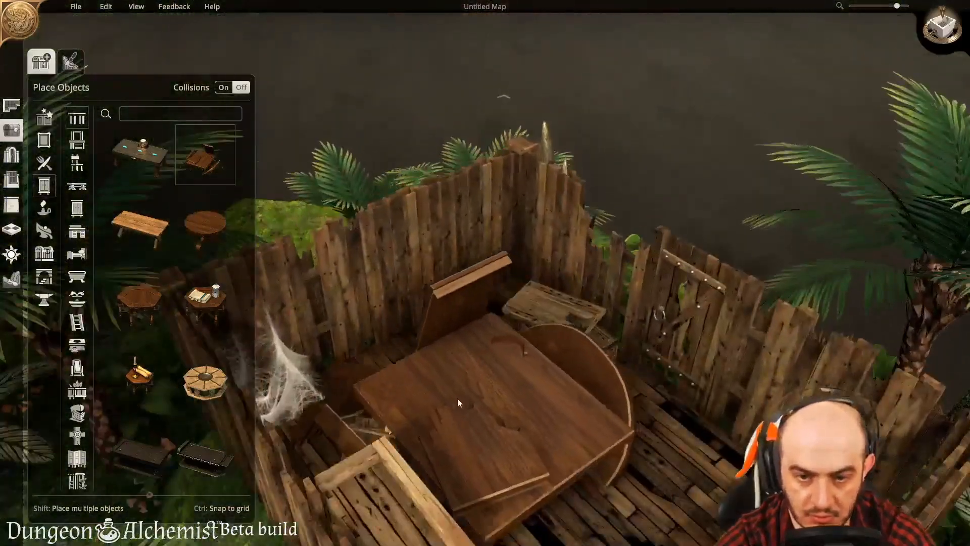
{"action": "left_click", "coordinate": [510, 410]}
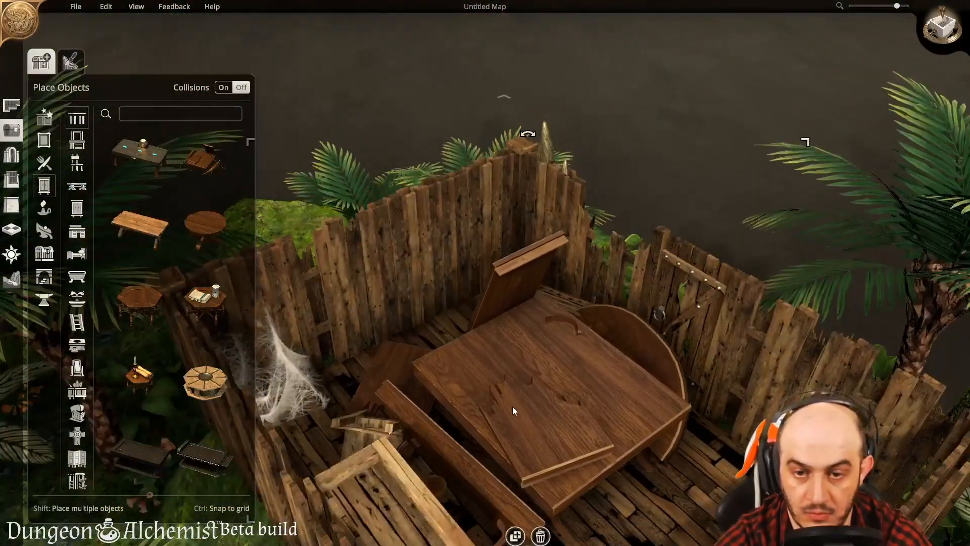
{"action": "left_click_drag", "start_coordinate": [668, 280], "coordinate": [594, 360]}
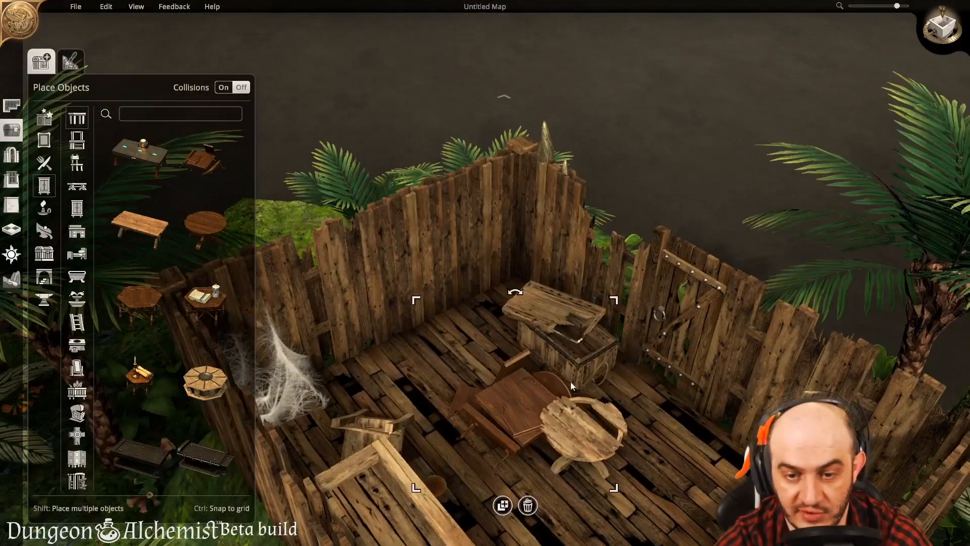
{"action": "left_click_drag", "start_coordinate": [483, 373], "coordinate": [450, 357]}
{"action": "scroll", "coordinate": [165, 186], "scroll_direction": "down", "scroll_amount": 4}
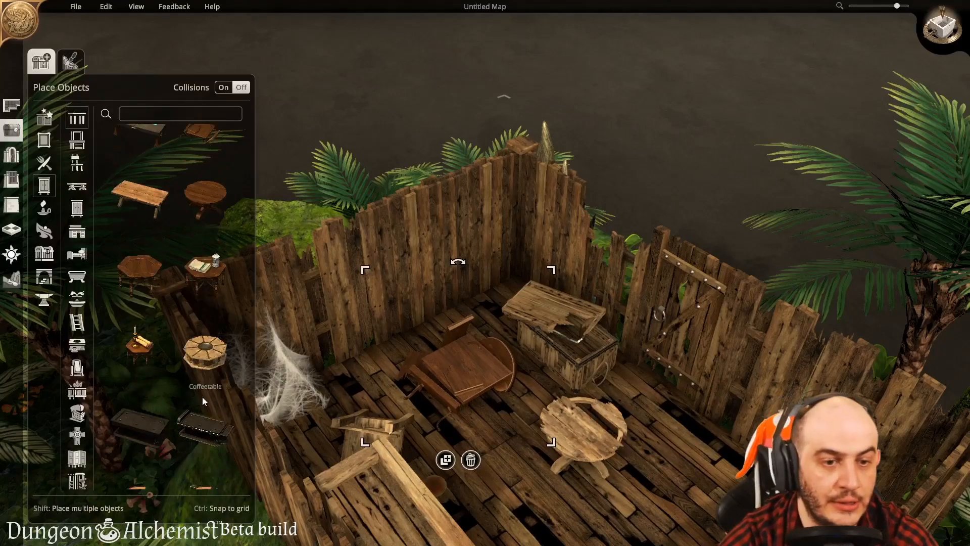
{"action": "scroll", "coordinate": [164, 186], "scroll_direction": "down", "scroll_amount": 8}
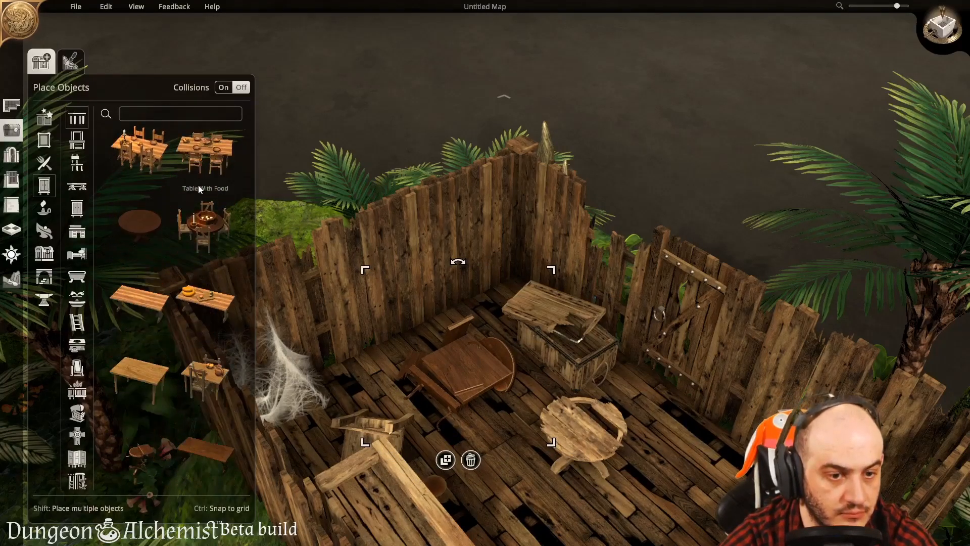
{"action": "scroll", "coordinate": [183, 377], "scroll_direction": "down", "scroll_amount": 8}
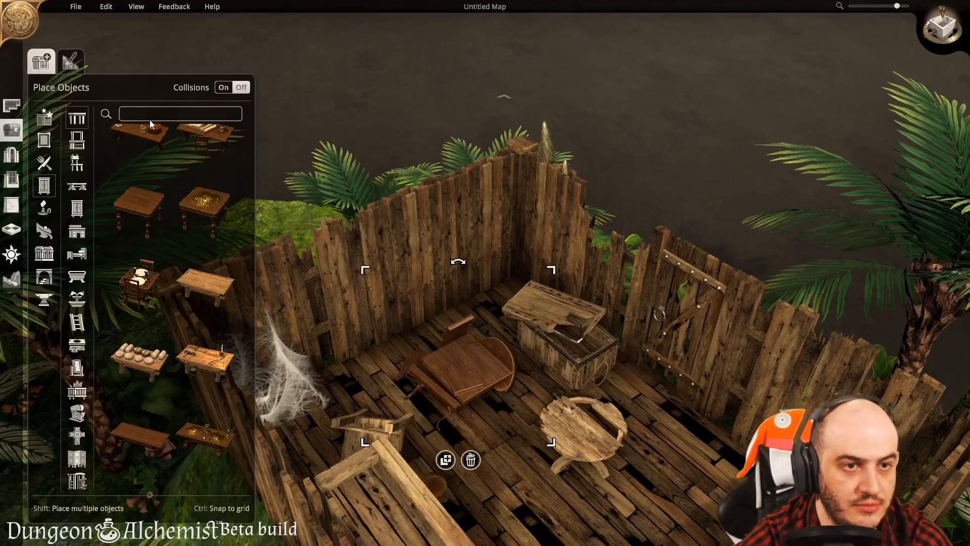
Step: Place the coal pile fire from the lighting objects on the hovel floor beside the broken round table and toggle its flame off and on
{"action": "left_click", "coordinate": [44, 208]}
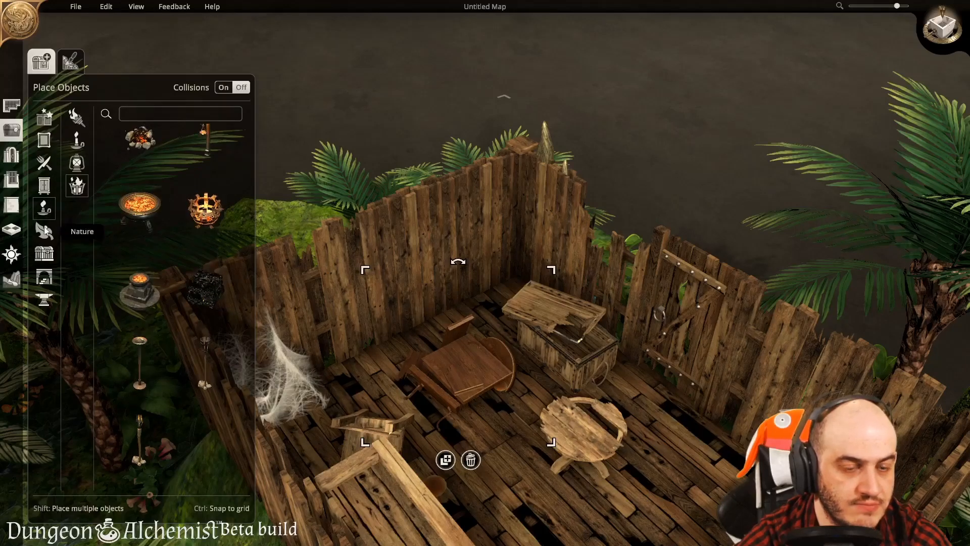
{"action": "left_click", "coordinate": [204, 309]}
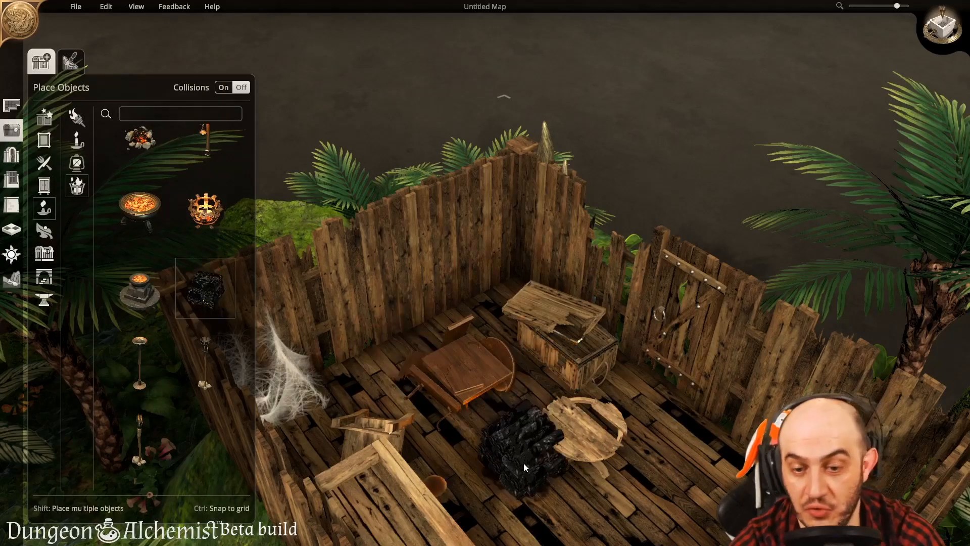
{"action": "key", "text": "s"}
{"action": "left_click", "coordinate": [599, 457]}
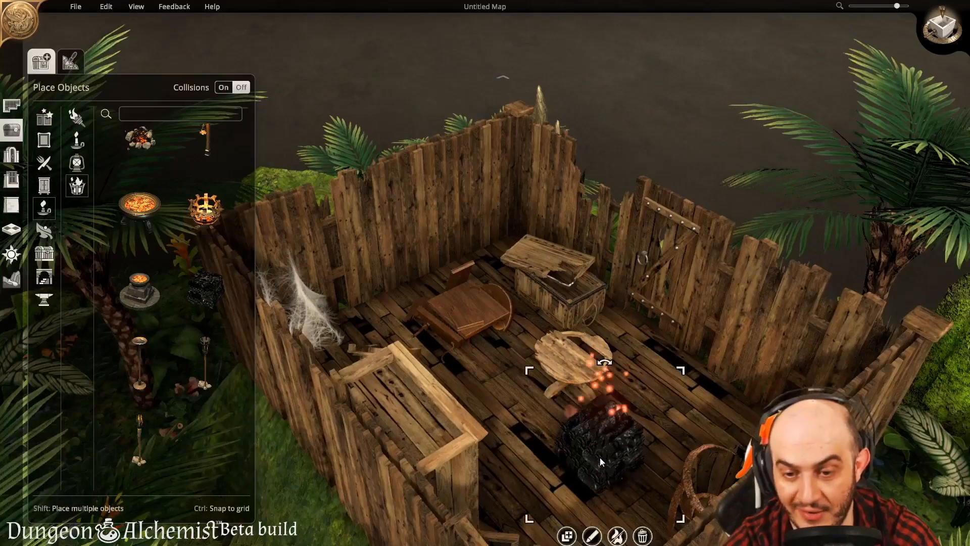
{"action": "scroll", "coordinate": [596, 487], "scroll_direction": "down", "scroll_amount": 2}
{"action": "key", "text": "w"}
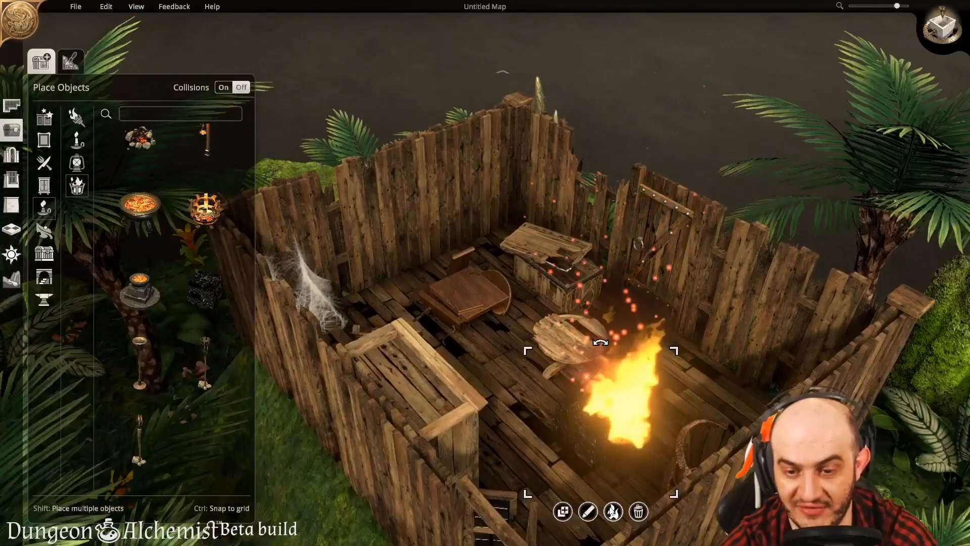
{"action": "left_click", "coordinate": [612, 514]}
{"action": "left_click", "coordinate": [612, 515]}
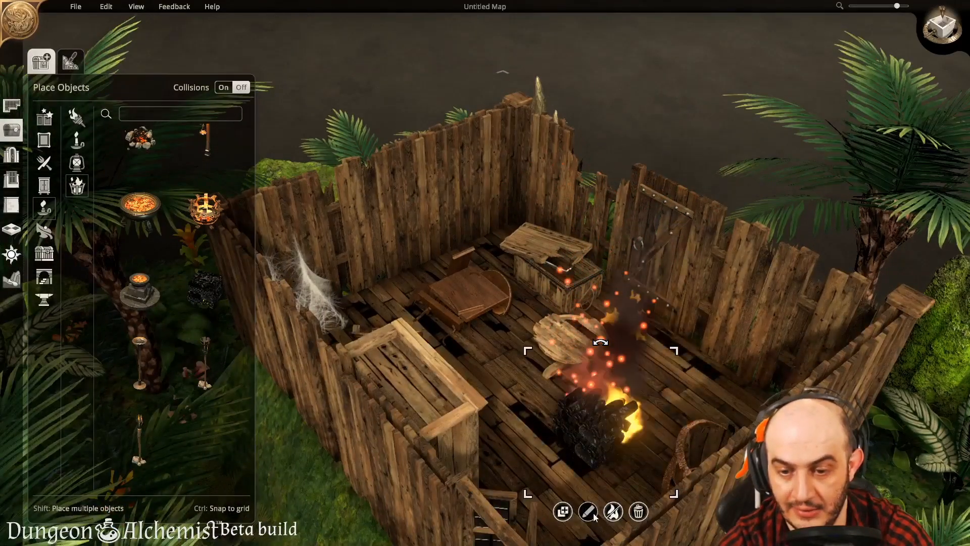
Step: Recolour the coal fire, trying purple at several light intensities, and finish with light blue flames at a reduced intensity
{"action": "left_click", "coordinate": [587, 512]}
{"action": "key", "text": "s"}
{"action": "left_click", "coordinate": [530, 475]}
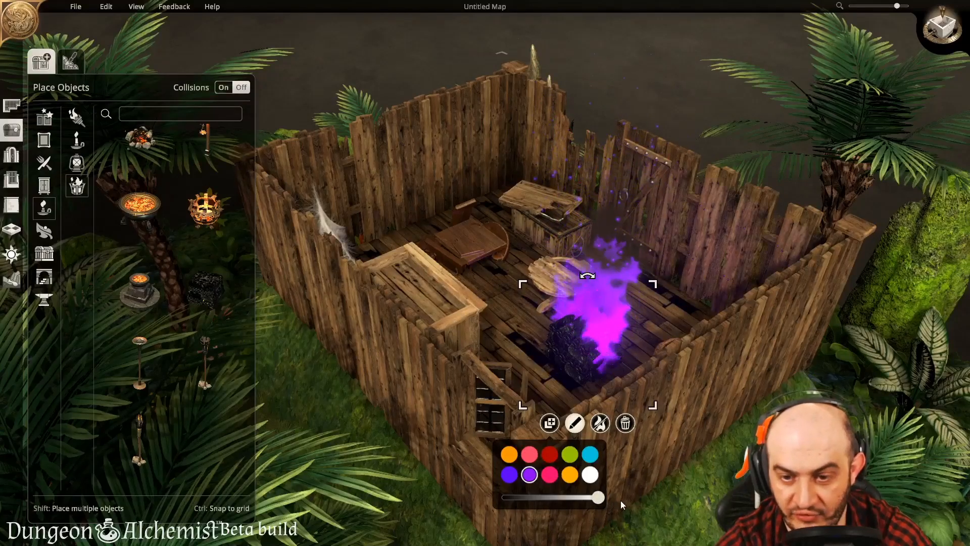
{"action": "left_click_drag", "start_coordinate": [597, 497], "coordinate": [536, 497]}
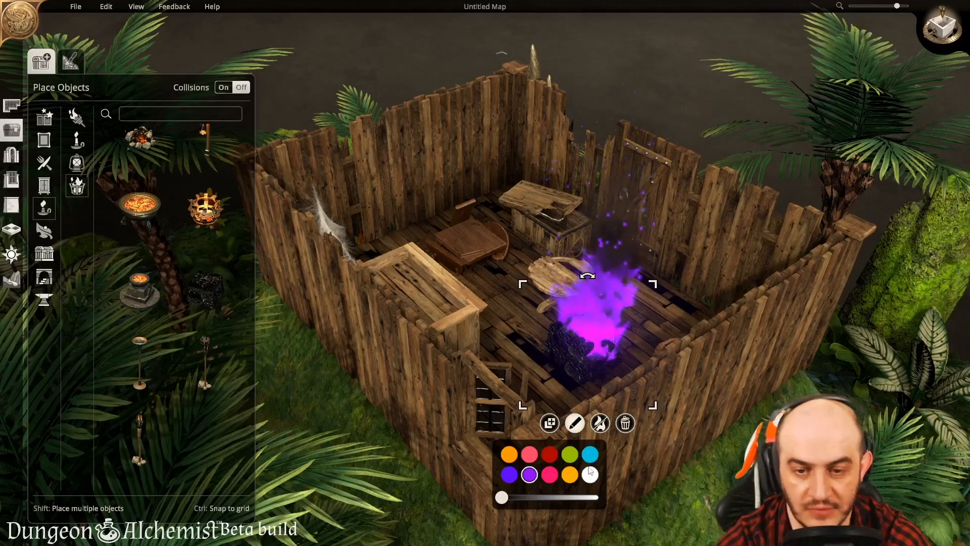
{"action": "left_click_drag", "start_coordinate": [501, 498], "coordinate": [567, 498]}
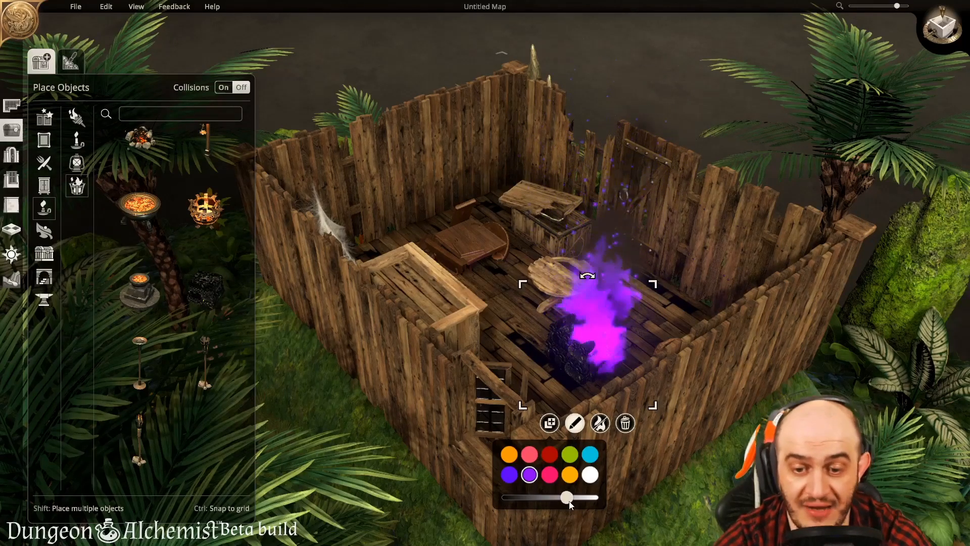
{"action": "left_click", "coordinate": [590, 455]}
{"action": "middle_click_drag", "start_coordinate": [690, 367], "coordinate": [662, 371]}
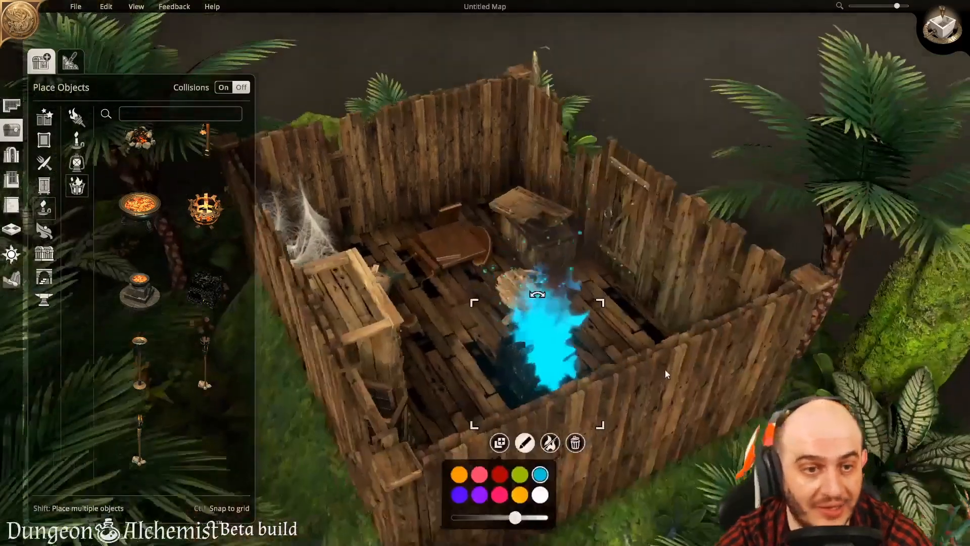
Step: Place a wall candle holder on the hovel's plank wall behind the broken wooden table and colour its light dark red
{"action": "left_click", "coordinate": [77, 117]}
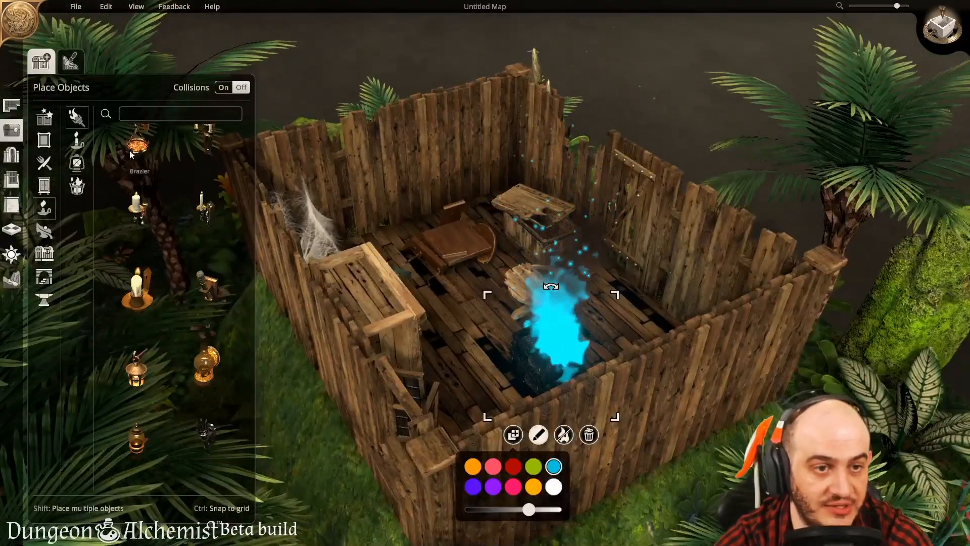
{"action": "left_click", "coordinate": [205, 211]}
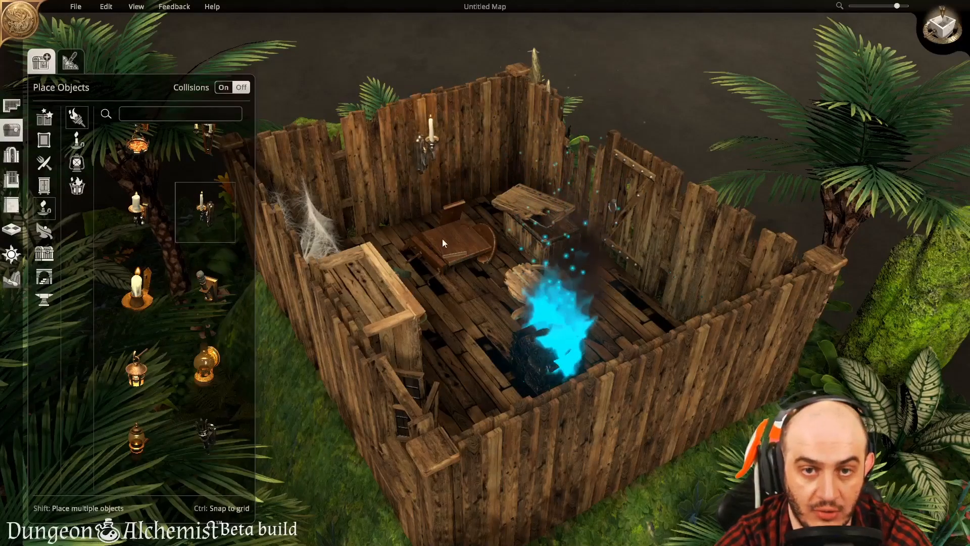
{"action": "middle_click_drag", "start_coordinate": [428, 264], "coordinate": [472, 314]}
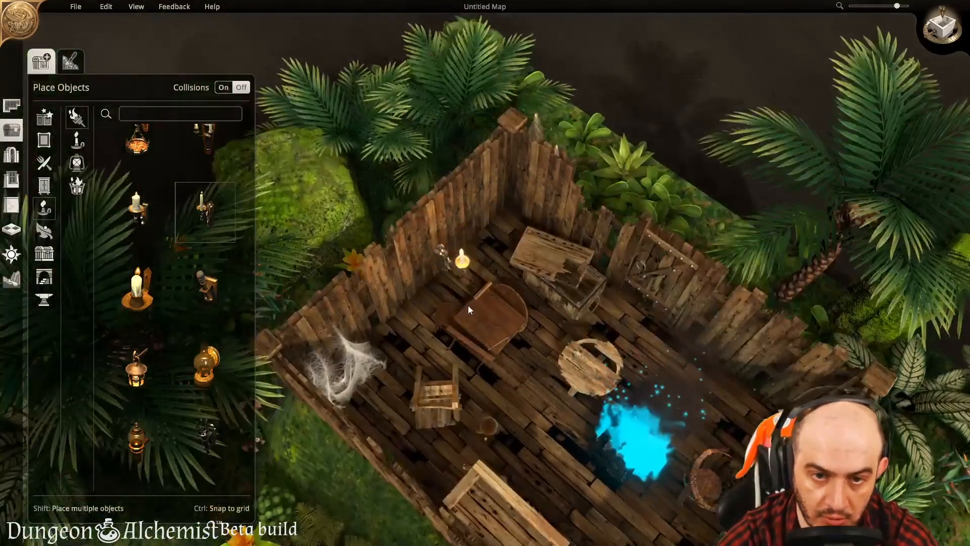
{"action": "left_click", "coordinate": [463, 299]}
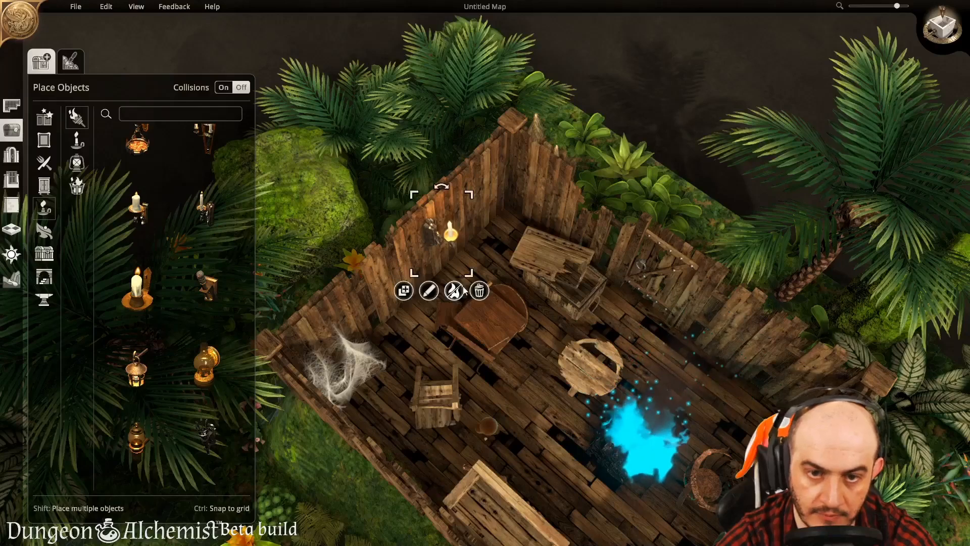
{"action": "left_click", "coordinate": [428, 291]}
{"action": "left_click", "coordinate": [405, 325]}
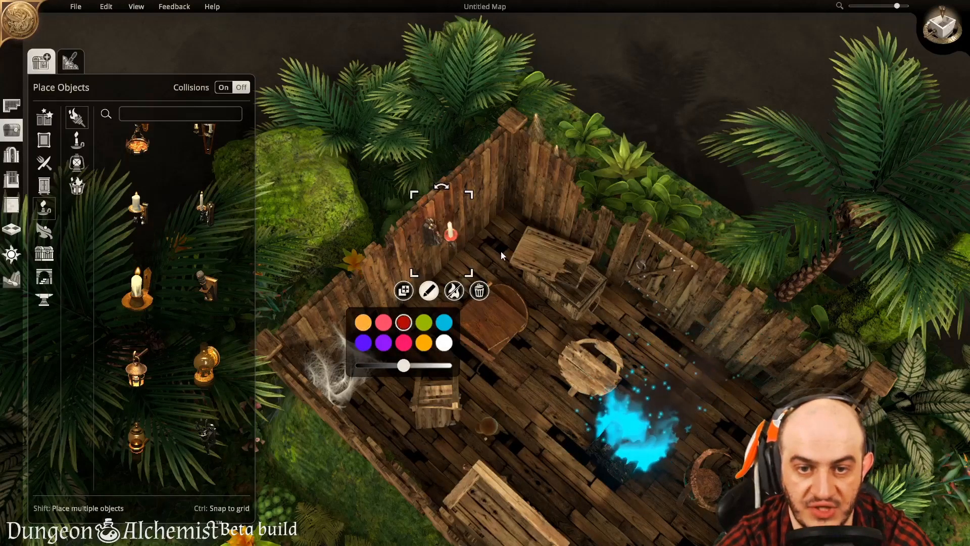
{"action": "middle_click_drag", "start_coordinate": [502, 251], "coordinate": [472, 200]}
{"action": "left_click_drag", "start_coordinate": [463, 191], "coordinate": [500, 200]}
{"action": "key", "text": "ctrl+z"}
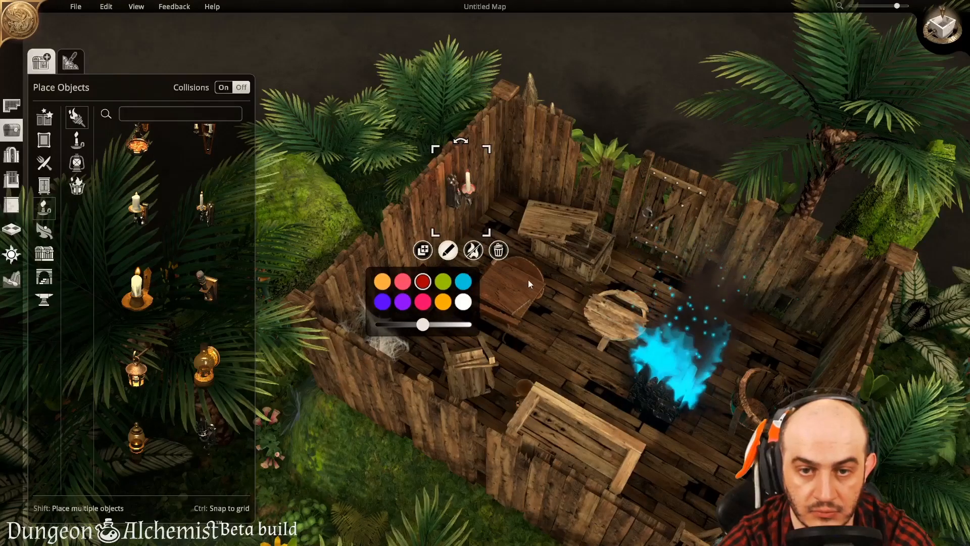
Step: Rotate the broken wooden table beneath the wall candle and shift the candle slightly along the plank wall
{"action": "left_click", "coordinate": [542, 287]}
{"action": "middle_click_drag", "start_coordinate": [541, 287], "coordinate": [467, 416]}
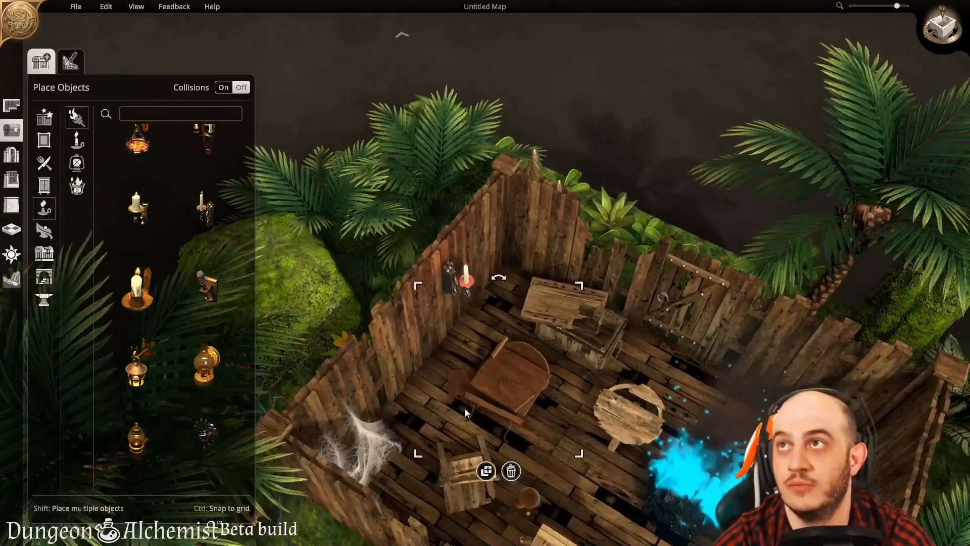
{"action": "key", "text": "r"}
{"action": "left_click", "coordinate": [454, 289]}
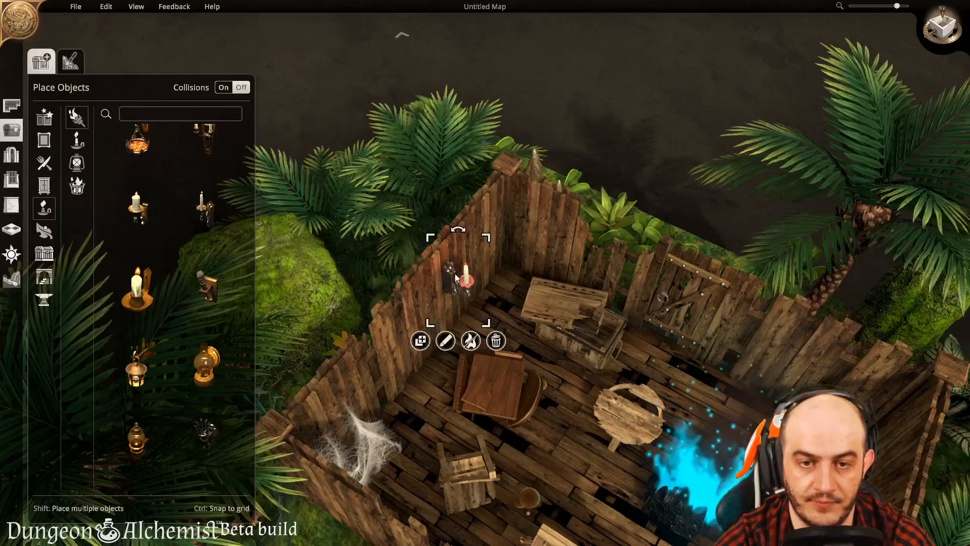
{"action": "left_click_drag", "start_coordinate": [450, 282], "coordinate": [468, 342]}
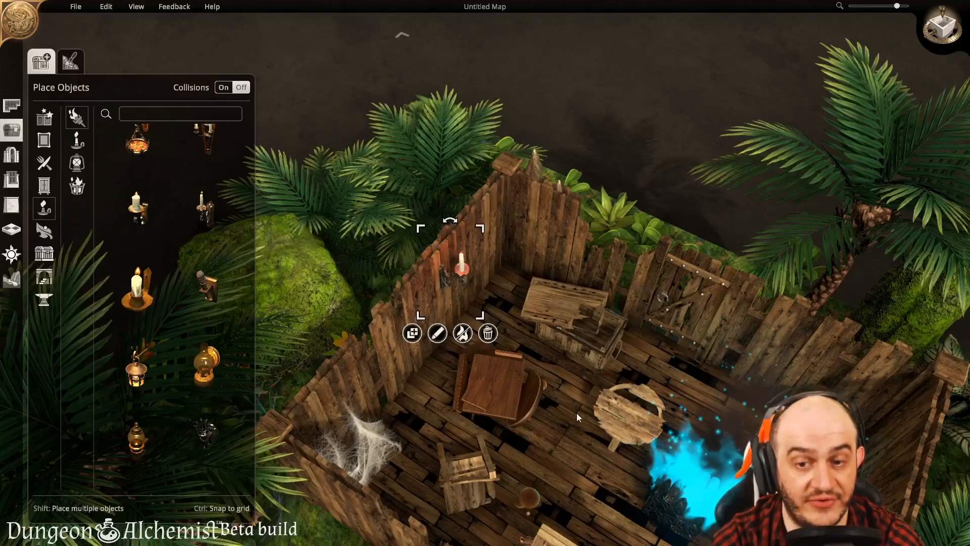
{"action": "key", "text": "s"}
{"action": "key", "text": "s"}
{"action": "middle_click_drag", "start_coordinate": [550, 415], "coordinate": [363, 465]}
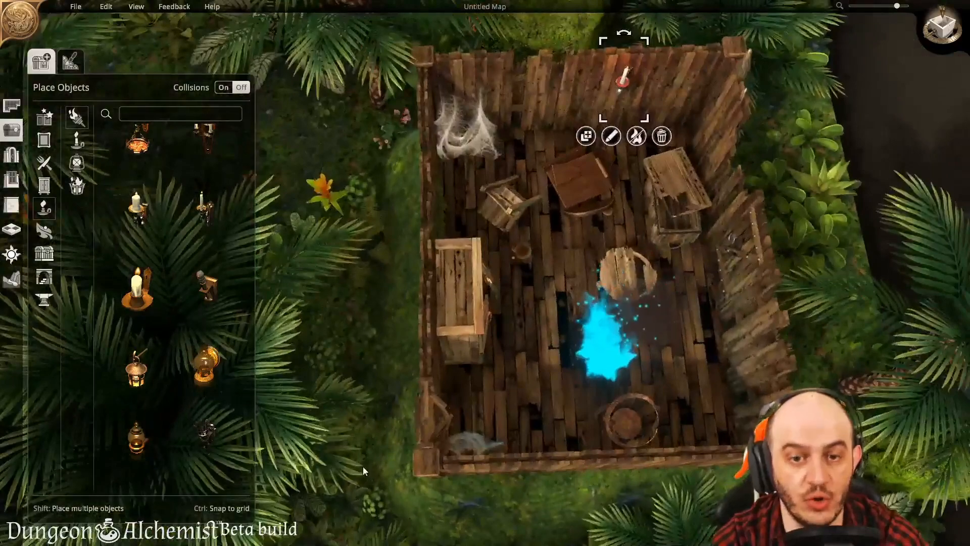
{"action": "key", "text": "a"}
{"action": "key", "text": "d"}
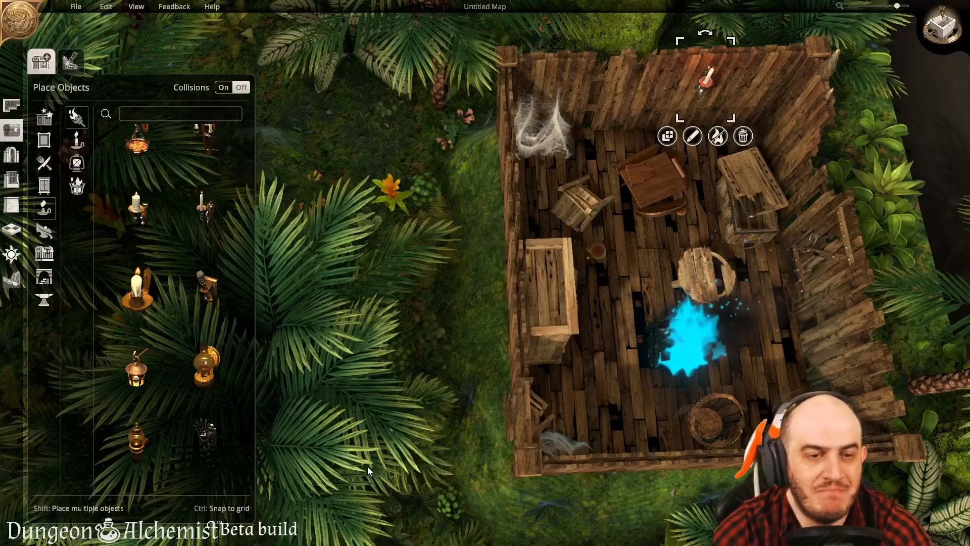
{"action": "key", "text": "a"}
{"action": "key", "text": "d"}
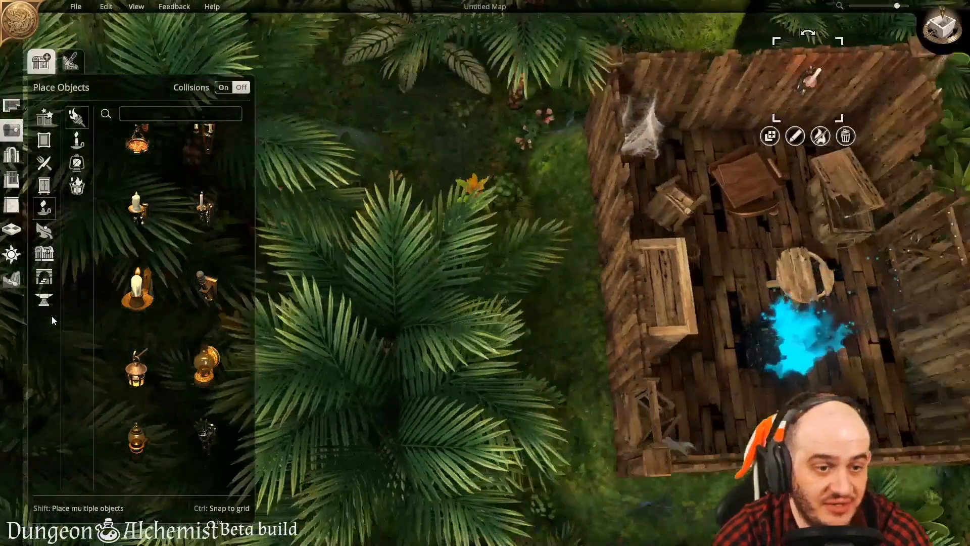
Step: Place the ruined stone bridge from the broken structures, rotated, among the plants in front of the hovel
{"action": "left_click", "coordinate": [49, 281]}
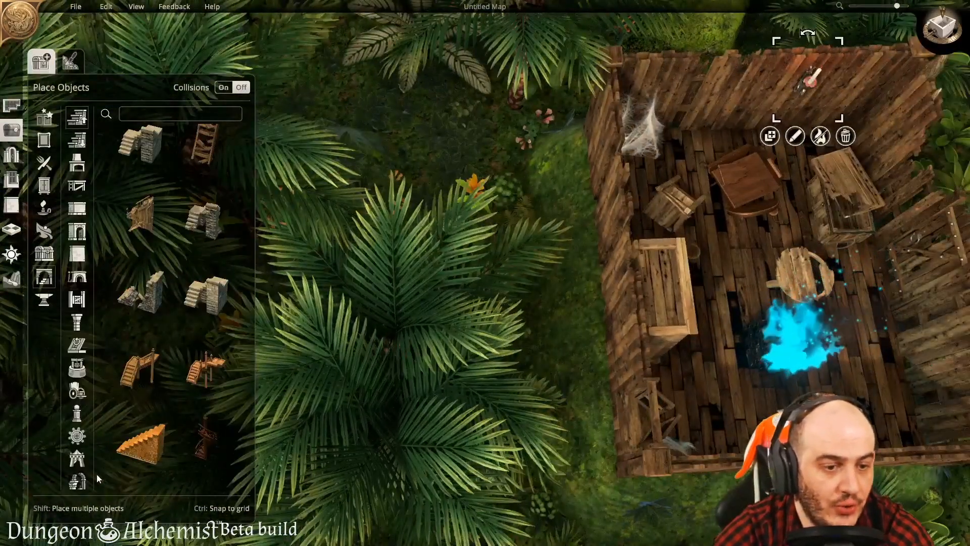
{"action": "left_click", "coordinate": [80, 482]}
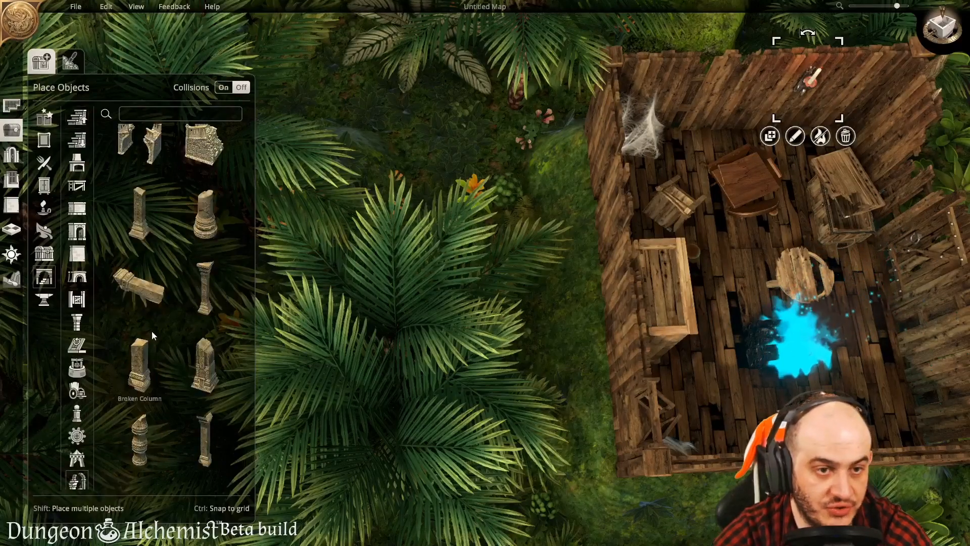
{"action": "scroll", "coordinate": [169, 429], "scroll_direction": "up", "scroll_amount": 1}
{"action": "left_click", "coordinate": [205, 154]}
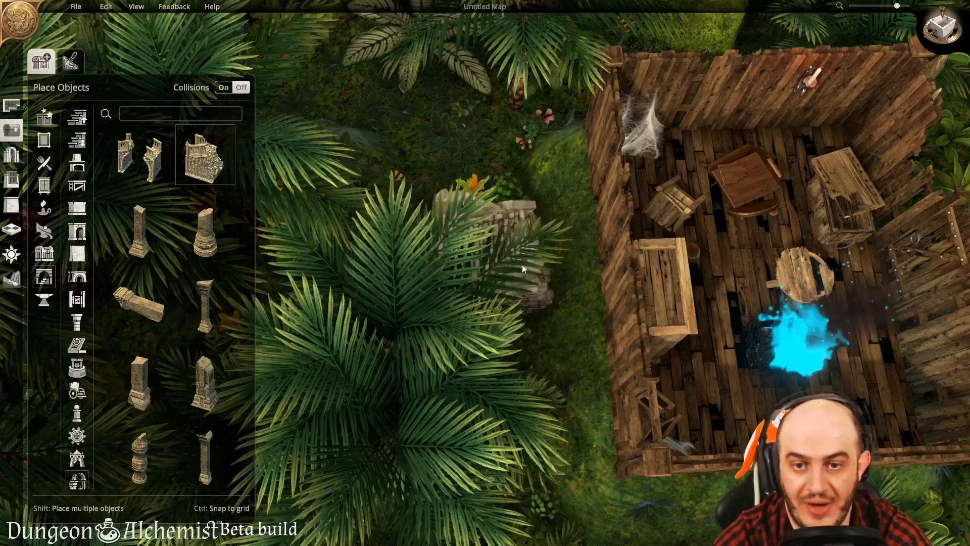
{"action": "key", "text": "e"}
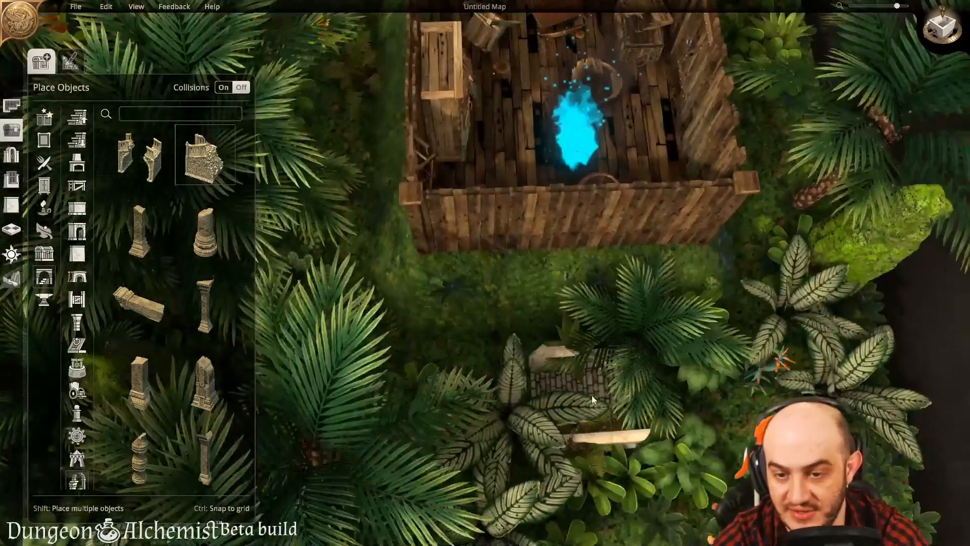
{"action": "left_click", "coordinate": [534, 395]}
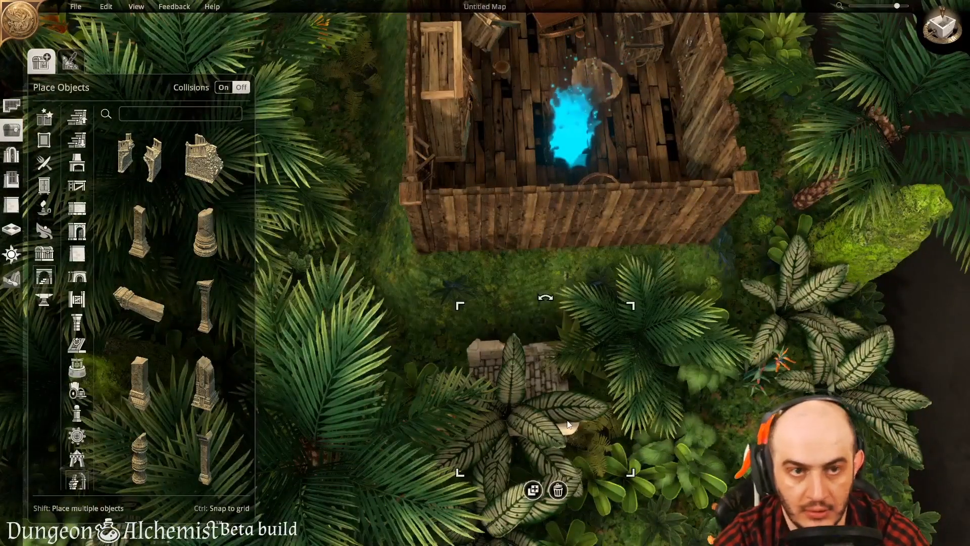
Step: Turn object collisions on and place a second ruined stone bridge on the grass near the map edge
{"action": "left_click", "coordinate": [205, 154]}
{"action": "key", "text": "s"}
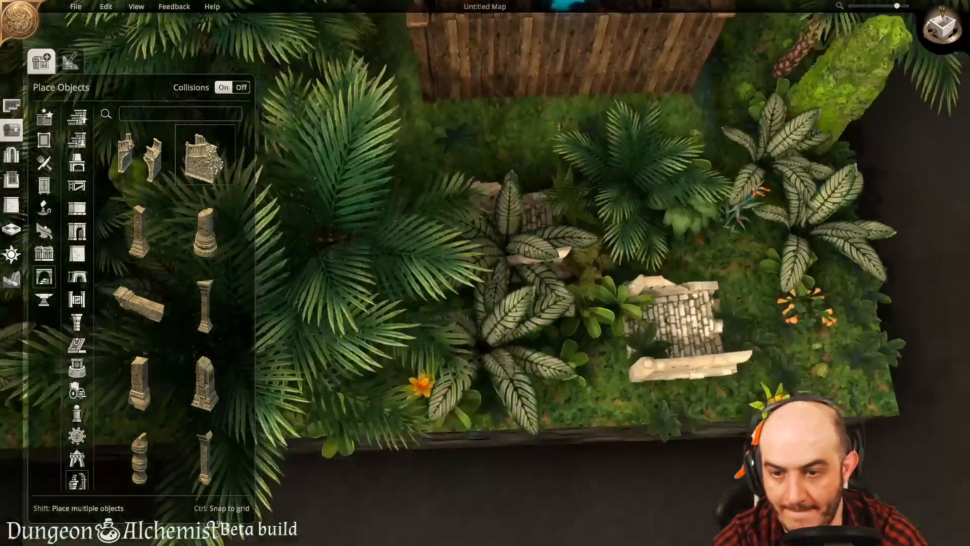
{"action": "left_click", "coordinate": [694, 317]}
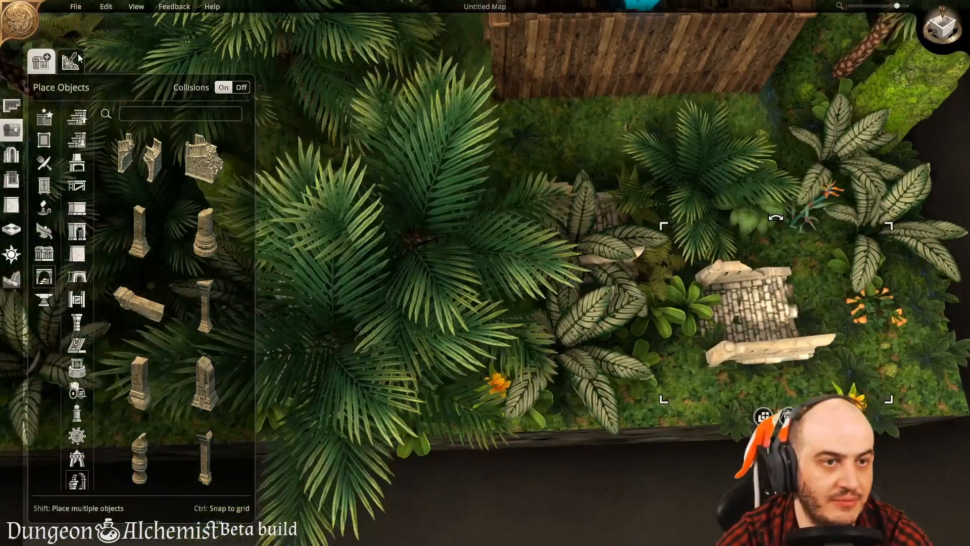
Step: Look through the object painting brushes and survey the jungle floor along the map edge
{"action": "left_click", "coordinate": [70, 61]}
{"action": "key", "text": "a"}
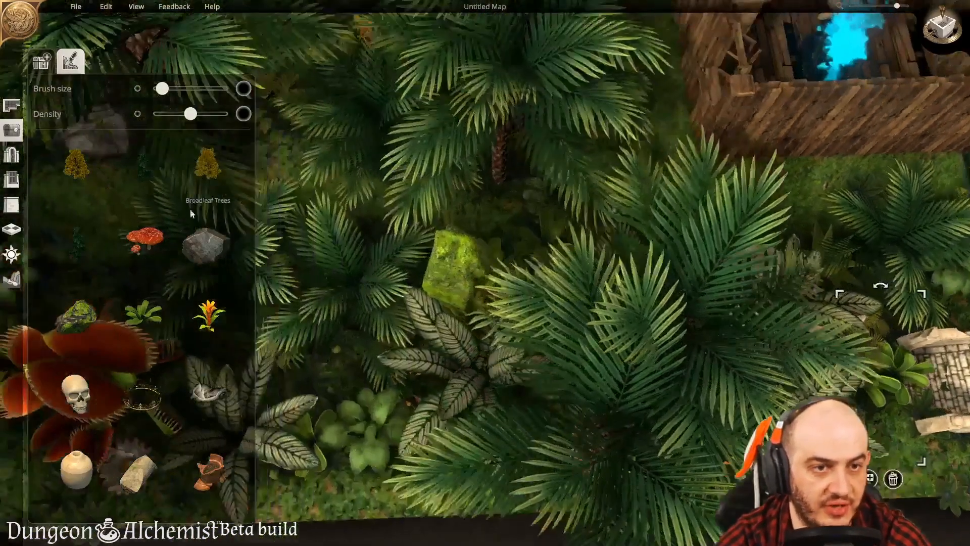
{"action": "scroll", "coordinate": [203, 434], "scroll_direction": "down", "scroll_amount": 2}
{"action": "key", "text": "a"}
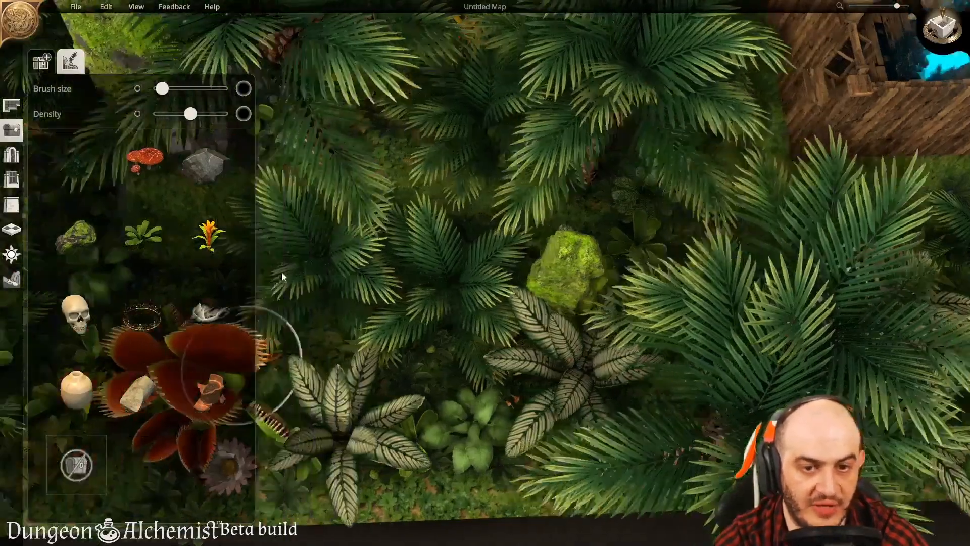
{"action": "key", "text": "d"}
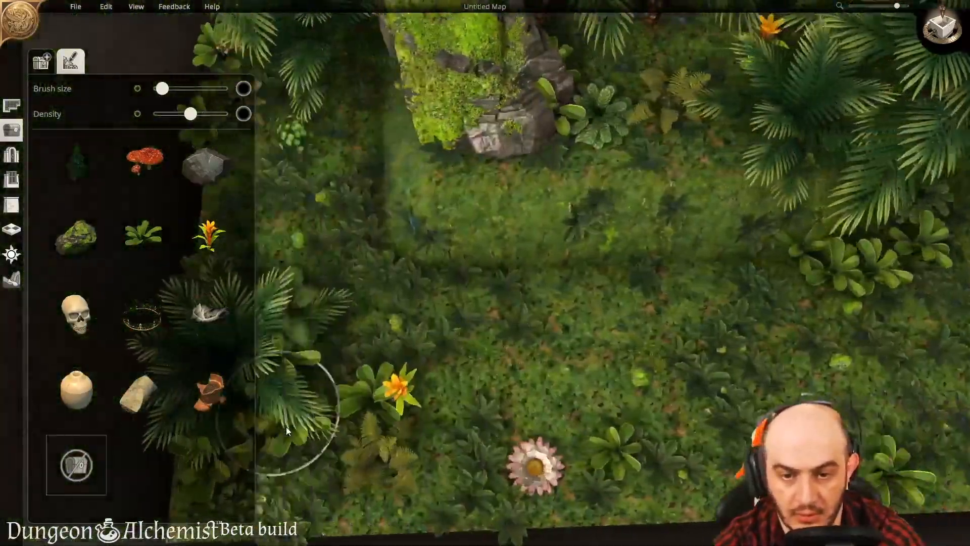
{"action": "key", "text": "d"}
{"action": "key", "text": "a"}
{"action": "key", "text": "a"}
{"action": "key", "text": "s"}
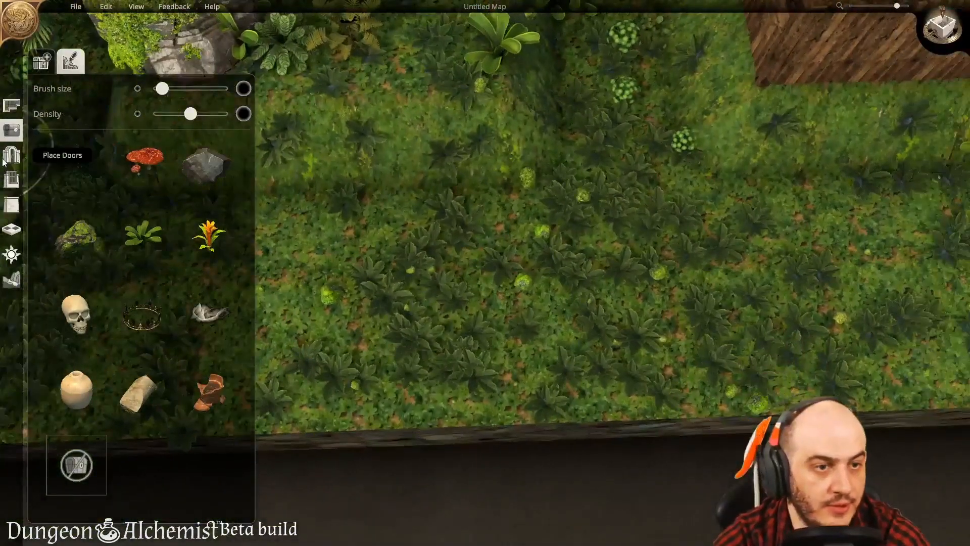
Step: Browse the broken structures and preview a wooden plank, a broken platform and broken columns over the jungle floor without placing them
{"action": "left_click", "coordinate": [8, 161]}
{"action": "left_click", "coordinate": [12, 130]}
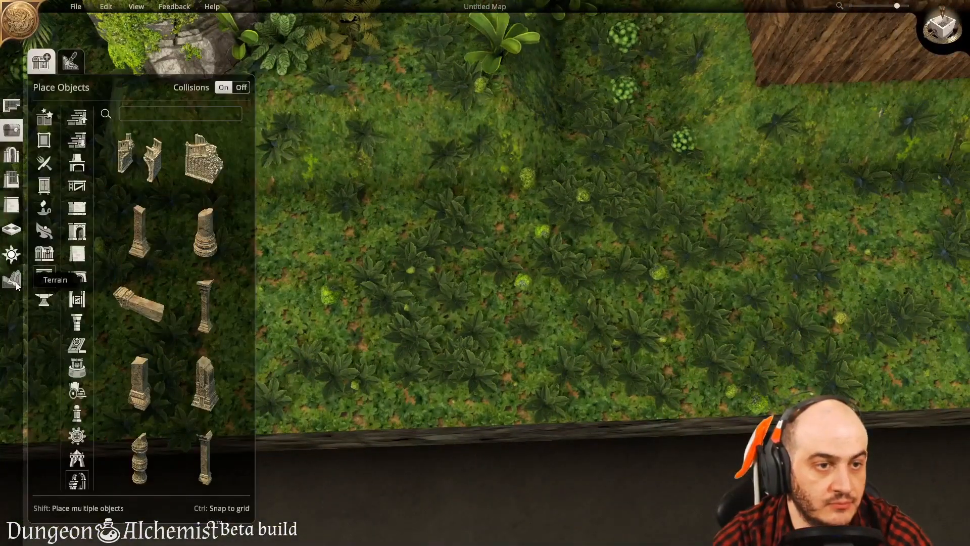
{"action": "scroll", "coordinate": [156, 395], "scroll_direction": "down", "scroll_amount": 4}
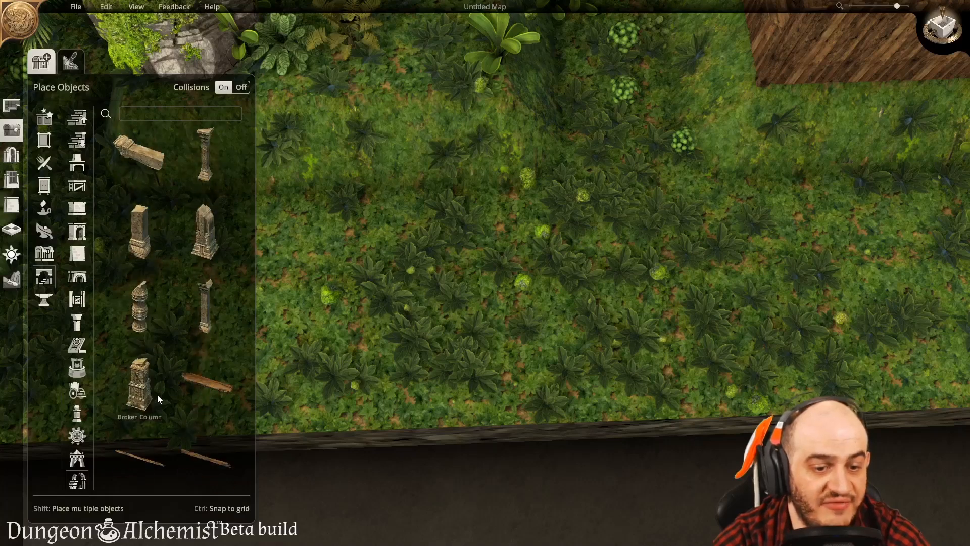
{"action": "scroll", "coordinate": [163, 406], "scroll_direction": "down", "scroll_amount": 1}
{"action": "left_click", "coordinate": [205, 260]}
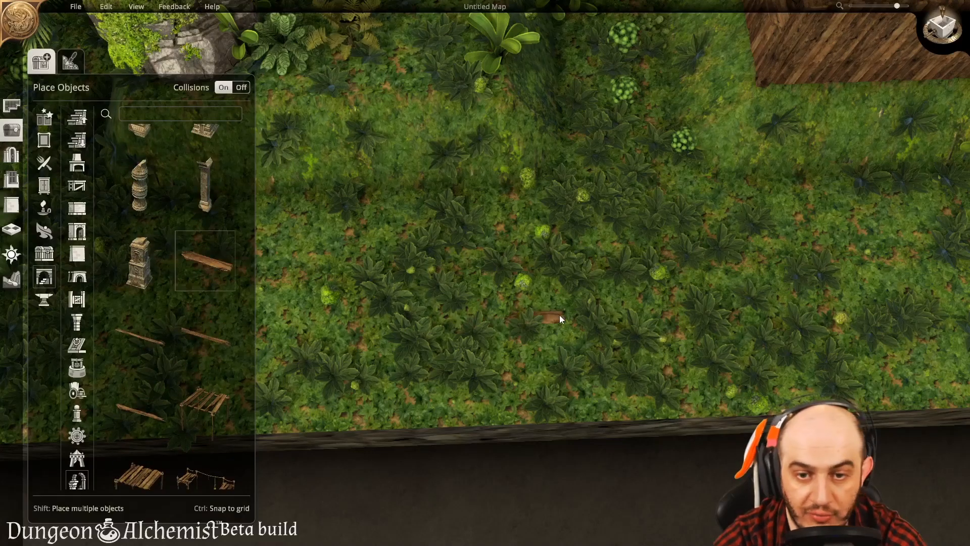
{"action": "middle_click_drag", "start_coordinate": [317, 299], "coordinate": [472, 333]}
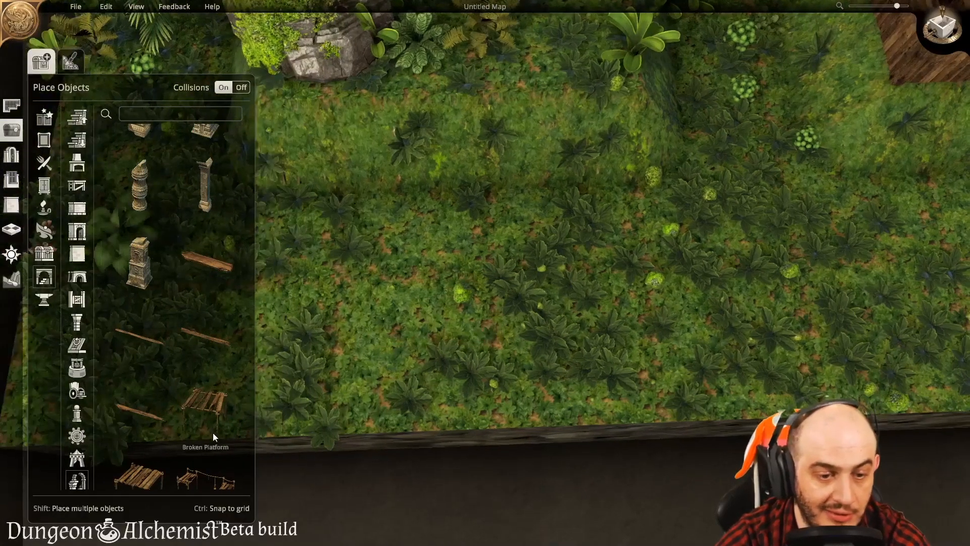
{"action": "left_click", "coordinate": [205, 411]}
{"action": "left_click", "coordinate": [140, 260]}
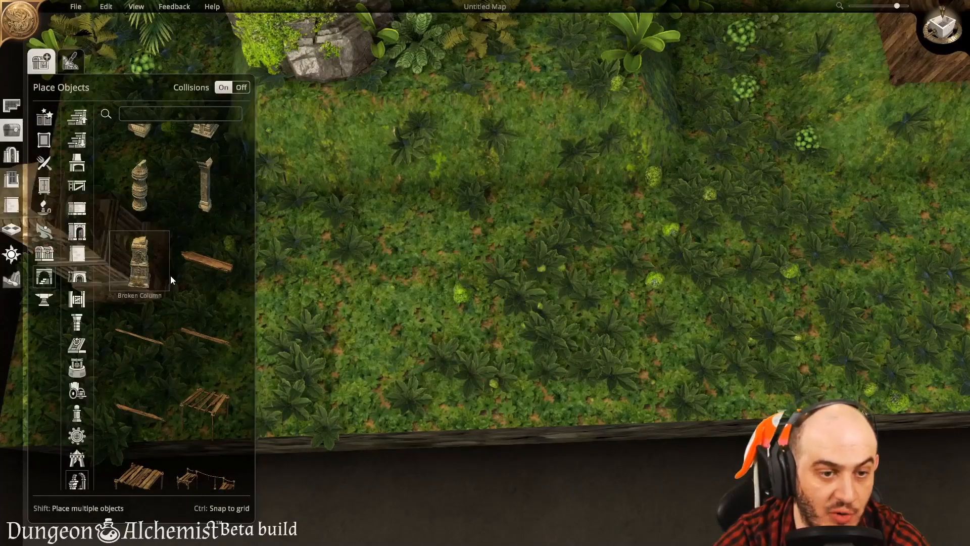
{"action": "right_click", "coordinate": [426, 310]}
{"action": "scroll", "coordinate": [183, 235], "scroll_direction": "up", "scroll_amount": 3}
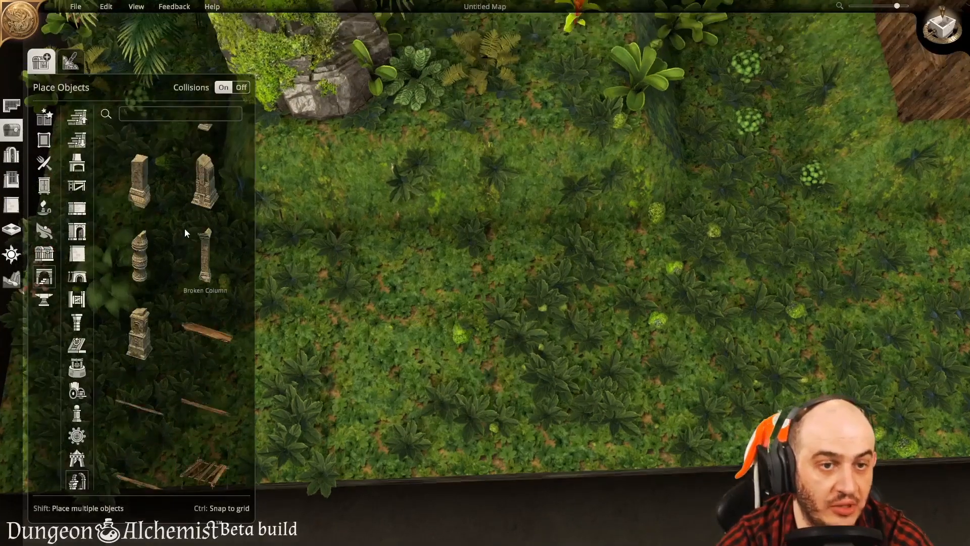
{"action": "left_click", "coordinate": [170, 207]}
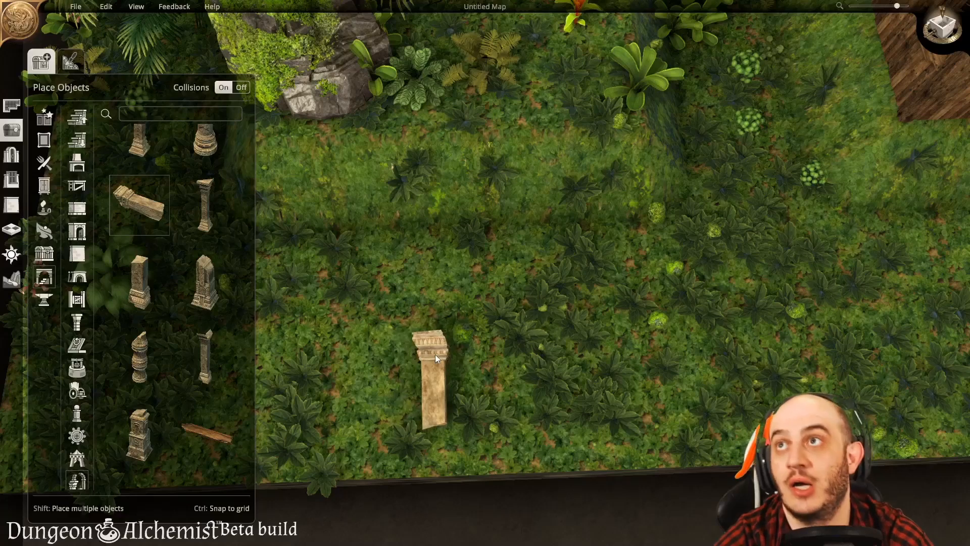
{"action": "right_click", "coordinate": [435, 353]}
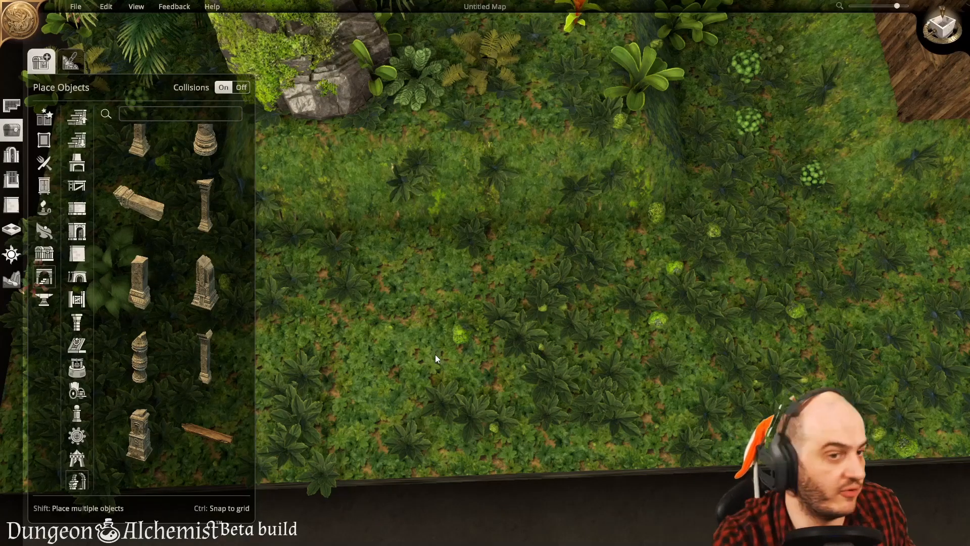
Step: Place stone debris on the grass near the map edge: an angular slab, a carved fragment and a long carved strip overlapping the slab
{"action": "scroll", "coordinate": [205, 354], "scroll_direction": "down", "scroll_amount": 10}
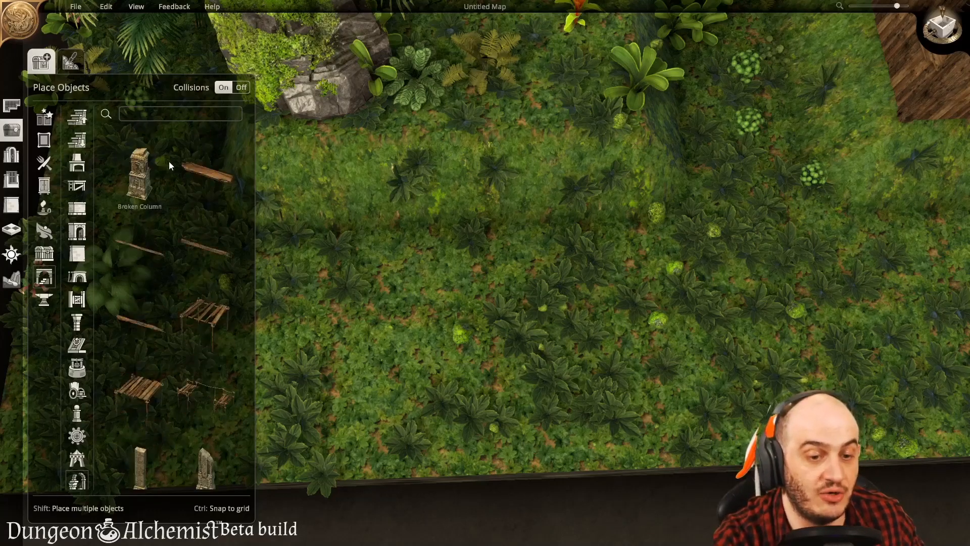
{"action": "scroll", "coordinate": [180, 358], "scroll_direction": "down", "scroll_amount": 8}
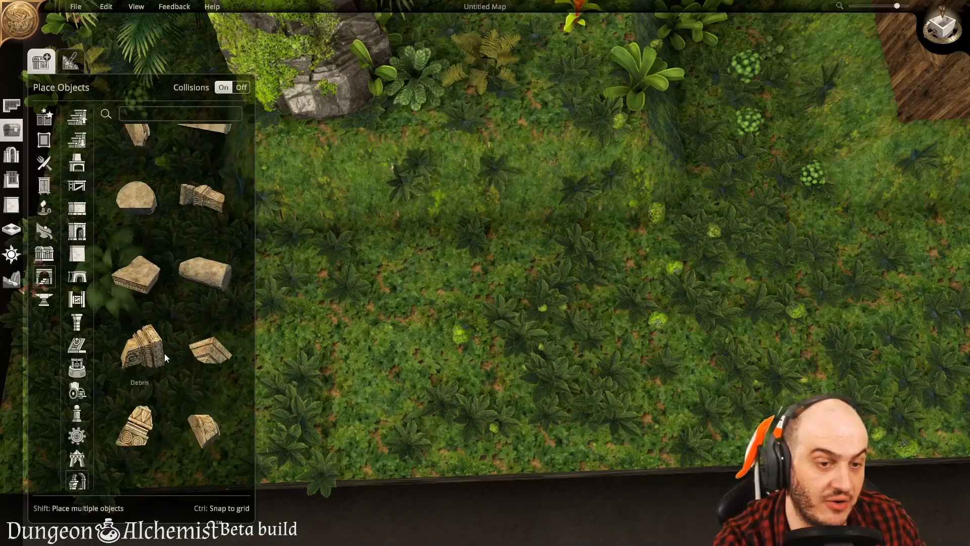
{"action": "scroll", "coordinate": [166, 299], "scroll_direction": "down", "scroll_amount": 4}
{"action": "left_click", "coordinate": [140, 344]}
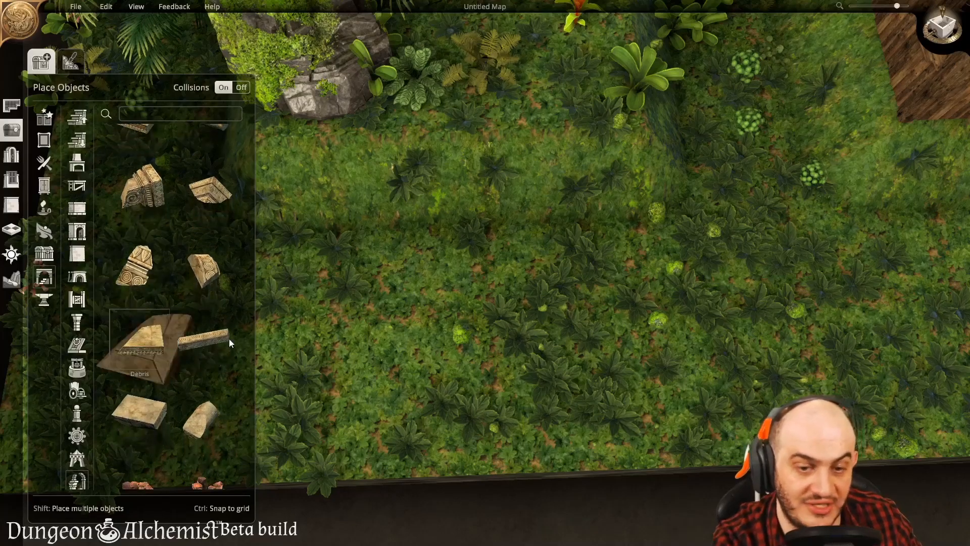
{"action": "left_click", "coordinate": [478, 368]}
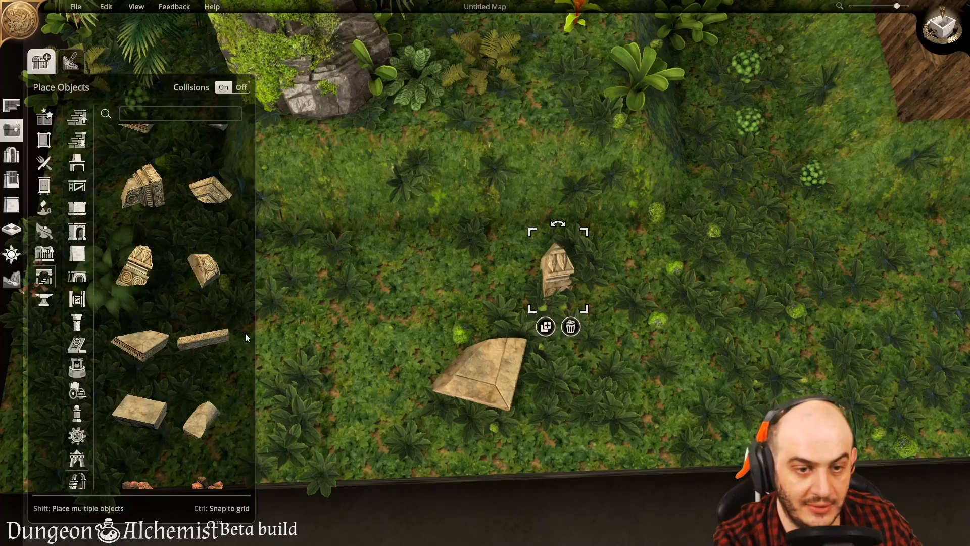
{"action": "left_click", "coordinate": [203, 340]}
{"action": "left_click", "coordinate": [497, 371]}
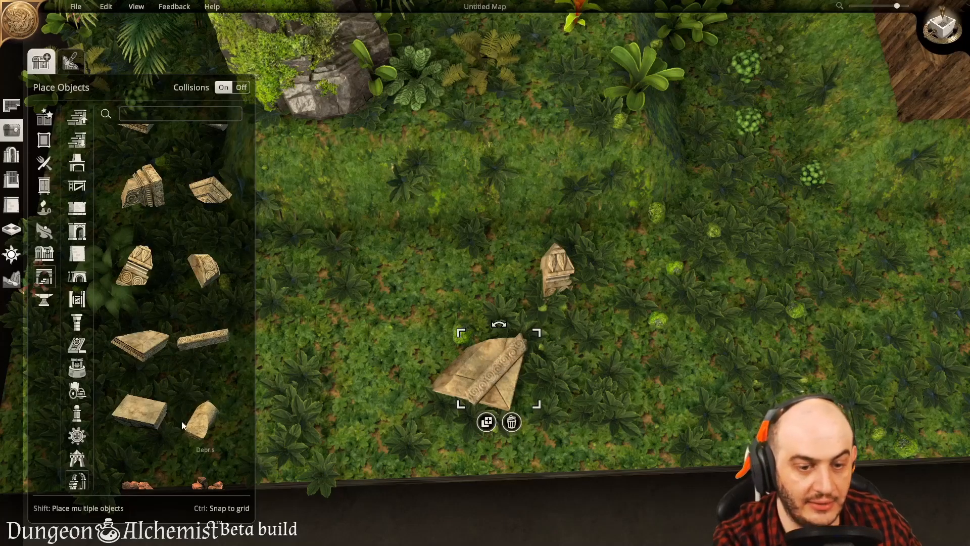
Step: Place a grey rubble pile, a ruined brick wall section and a second rubble pile around the carved debris
{"action": "scroll", "coordinate": [181, 423], "scroll_direction": "down", "scroll_amount": 8}
{"action": "left_click", "coordinate": [203, 215]}
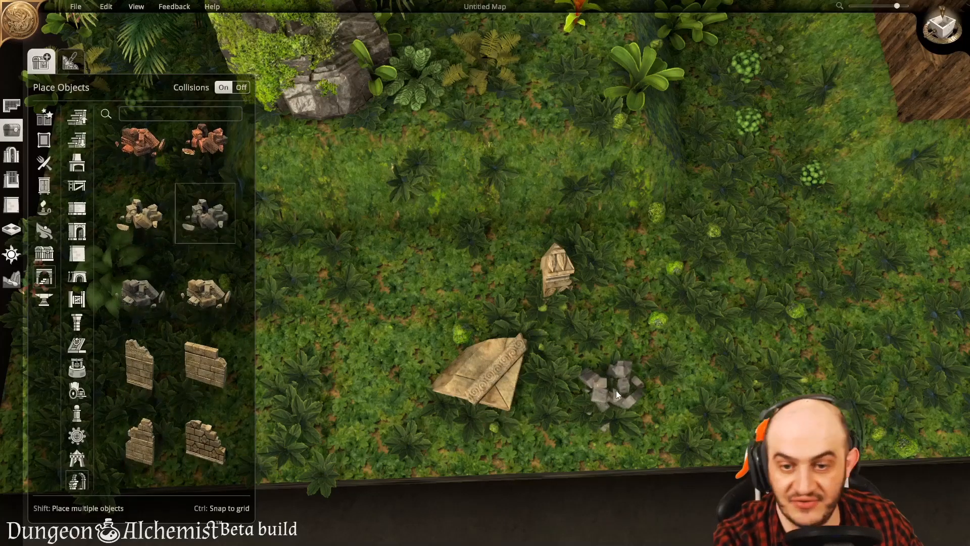
{"action": "left_click", "coordinate": [616, 390]}
{"action": "left_click", "coordinate": [205, 364]}
{"action": "left_click", "coordinate": [432, 281]}
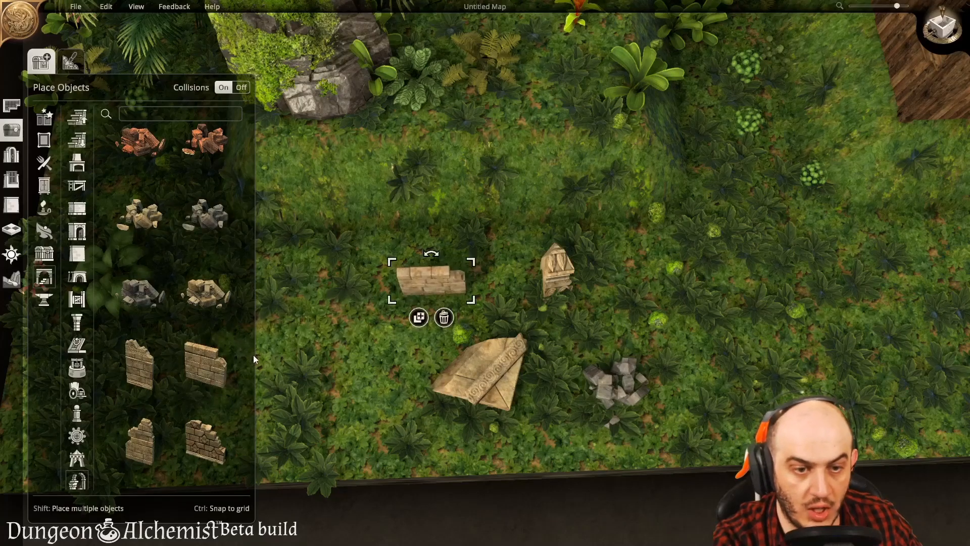
{"action": "left_click", "coordinate": [153, 296]}
{"action": "left_click", "coordinate": [380, 343]}
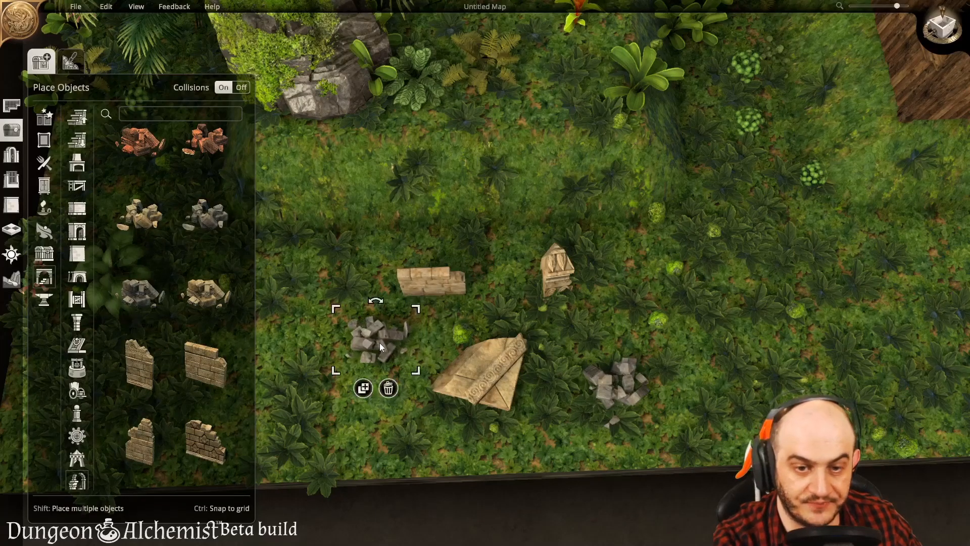
Step: Place a small Stone Block on the grass near the wooden building and, with collisions off, set a second one against it
{"action": "scroll", "coordinate": [249, 252], "scroll_direction": "down", "scroll_amount": 5}
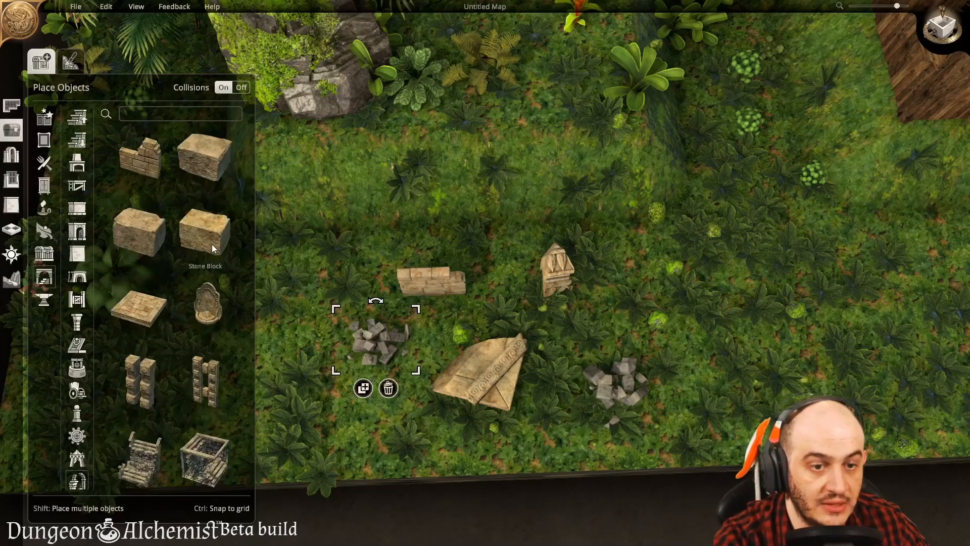
{"action": "left_click", "coordinate": [211, 241]}
{"action": "key", "text": "d"}
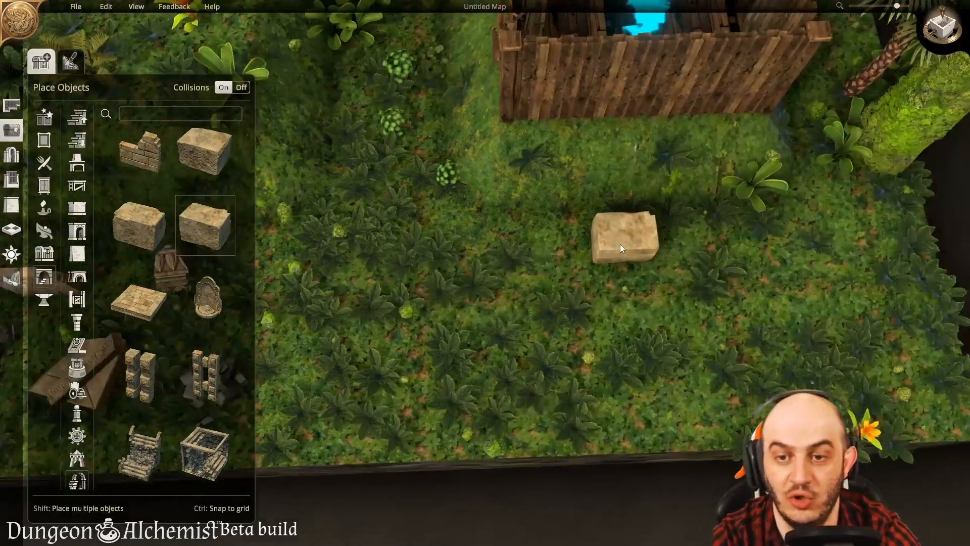
{"action": "left_click", "coordinate": [617, 242]}
{"action": "left_click", "coordinate": [139, 226]}
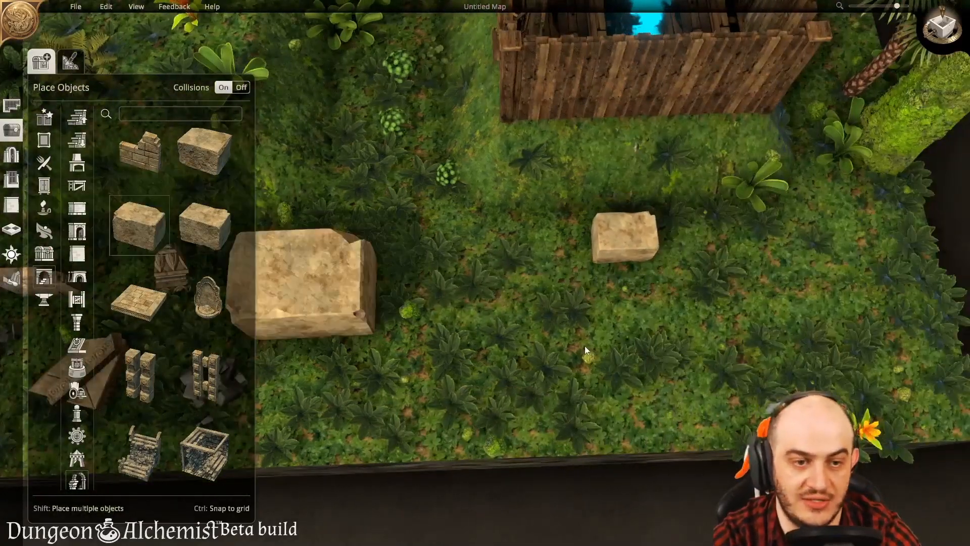
{"action": "right_click", "coordinate": [629, 310]}
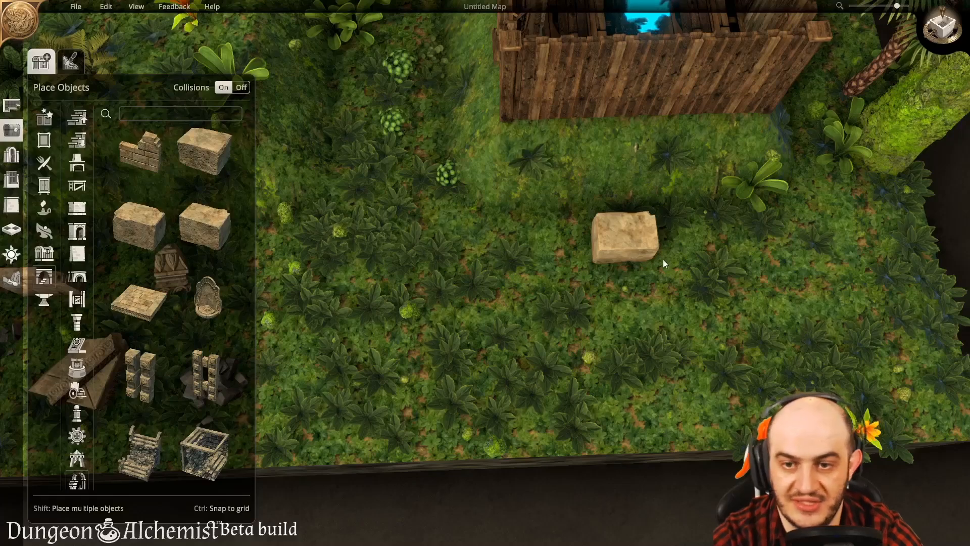
{"action": "left_click", "coordinate": [620, 283]}
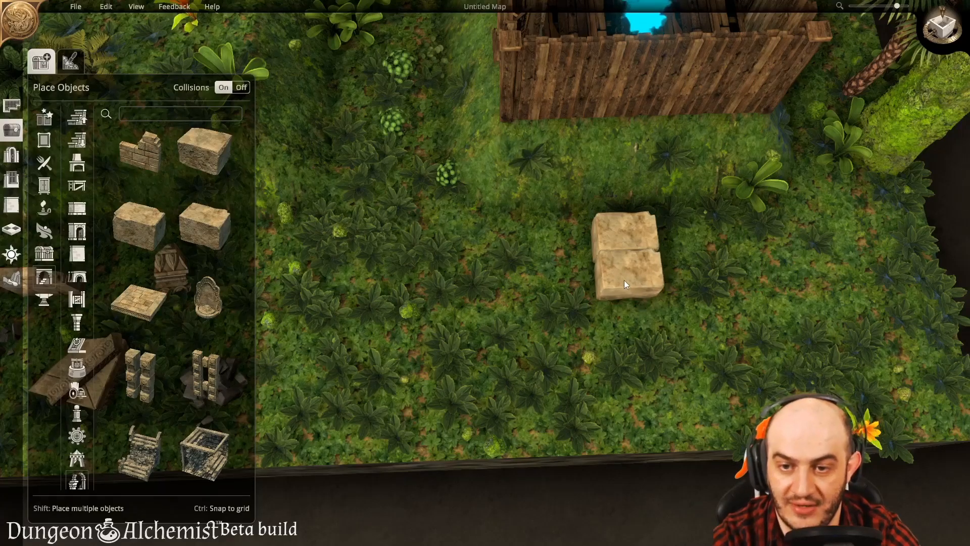
{"action": "left_click", "coordinate": [625, 284]}
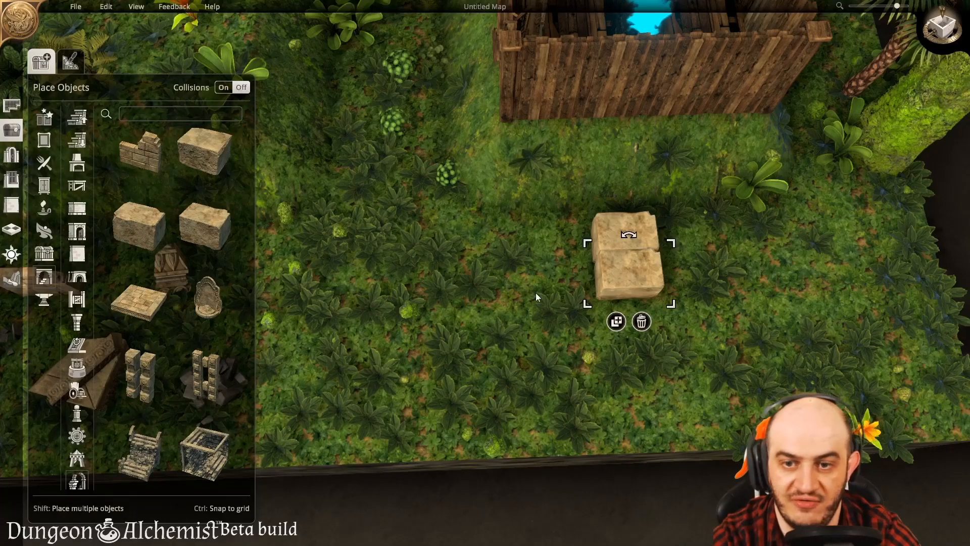
Step: Try to extend the pair of stone blocks with two duplicates in a line towards the wooden building
{"action": "left_click", "coordinate": [616, 321]}
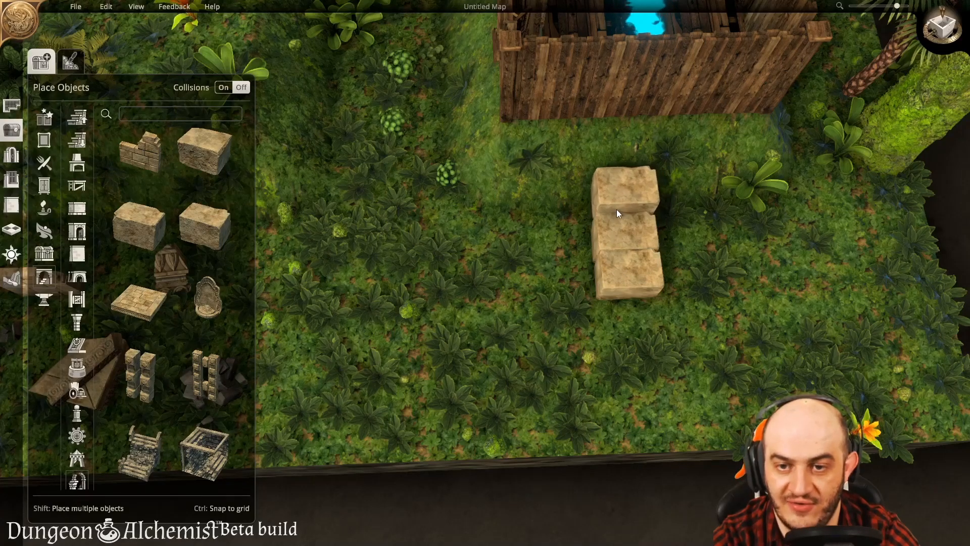
{"action": "left_click", "coordinate": [616, 209]}
{"action": "left_click", "coordinate": [614, 230]}
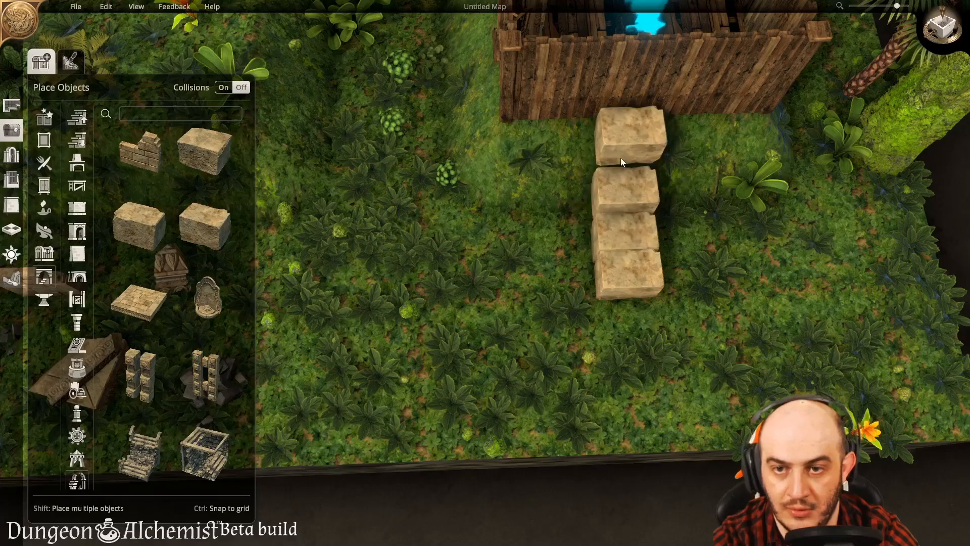
{"action": "left_click", "coordinate": [619, 161]}
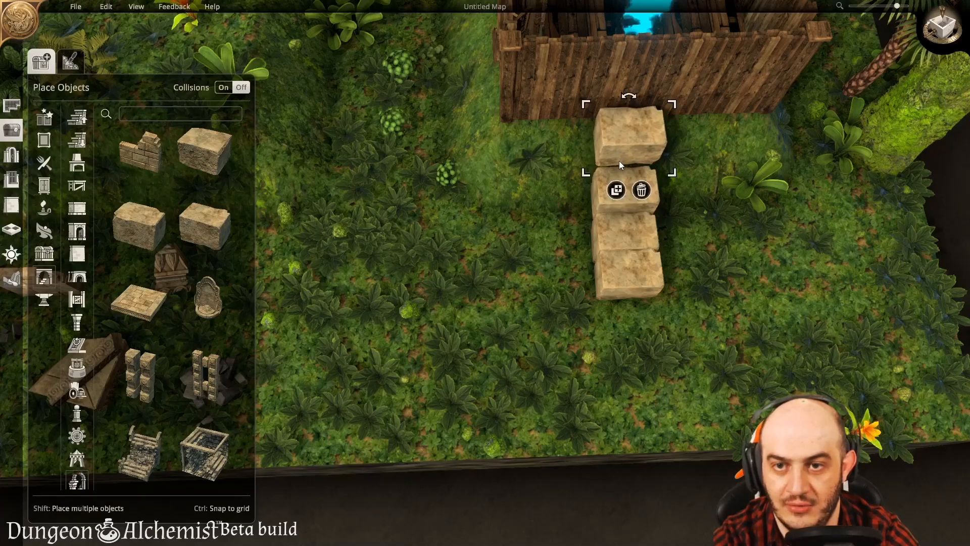
Step: Delete the two stone blocks nearest the wooden building
{"action": "right_click_drag", "start_coordinate": [607, 283], "coordinate": [551, 347]}
{"action": "right_click", "coordinate": [583, 228]}
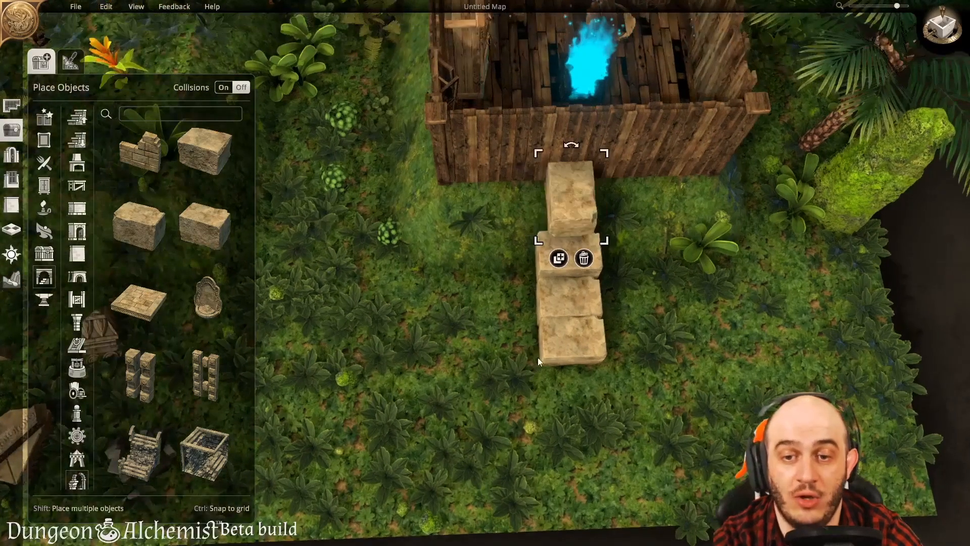
{"action": "left_click", "coordinate": [586, 259]}
{"action": "left_click", "coordinate": [578, 252]}
{"action": "left_click", "coordinate": [581, 299]}
{"action": "right_click_drag", "start_coordinate": [575, 311], "coordinate": [500, 343]}
Step: Add more stone blocks around the existing pair to form a three-by-three base layer
{"action": "left_click", "coordinate": [205, 152]}
{"action": "left_click", "coordinate": [485, 313]}
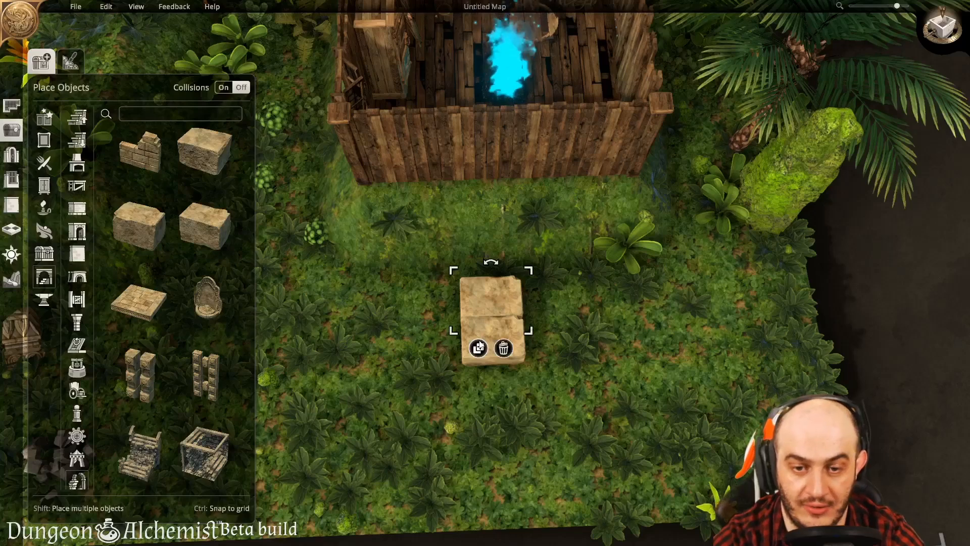
{"action": "left_click_drag", "start_coordinate": [485, 313], "coordinate": [430, 344]}
{"action": "key", "text": "ctrl+d"}
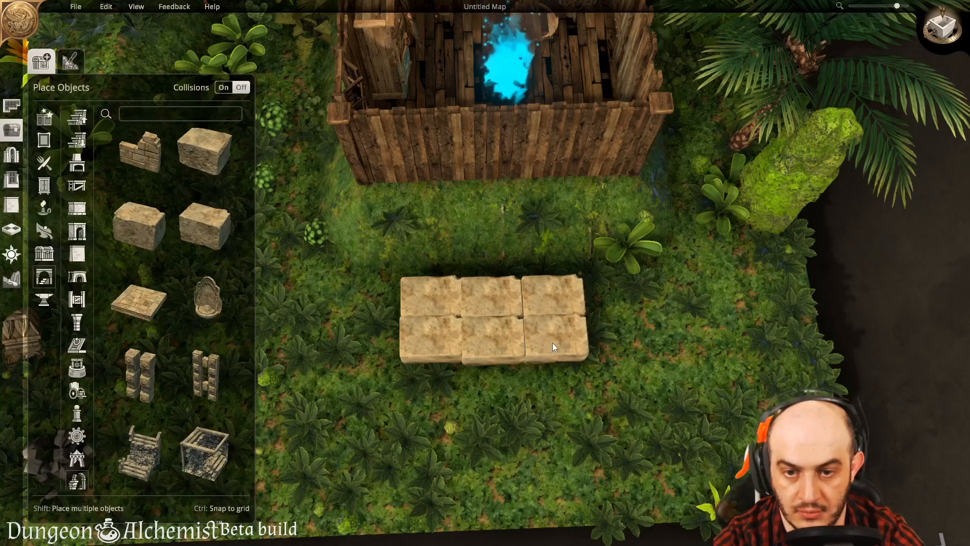
{"action": "left_click", "coordinate": [553, 344], "text": "shift"}
{"action": "left_click", "coordinate": [435, 383], "text": "shift"}
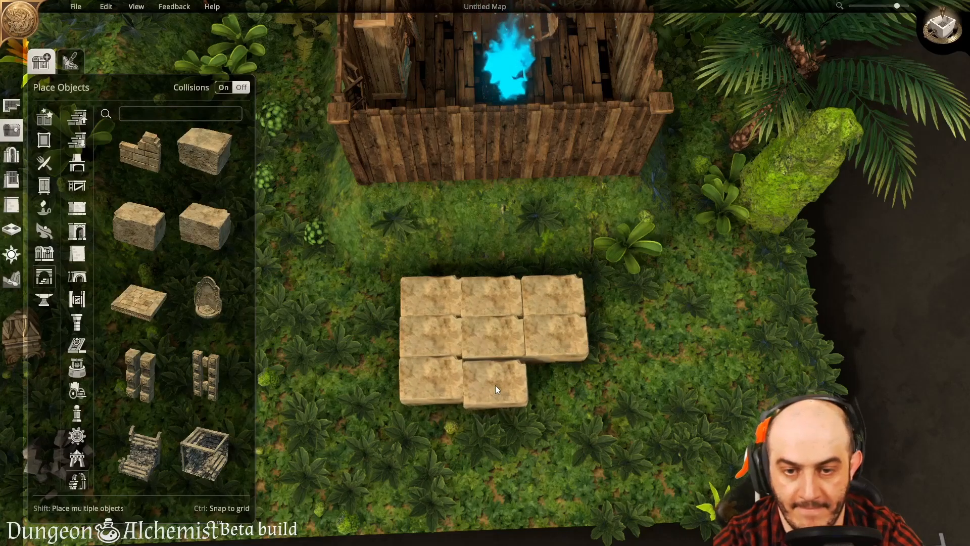
{"action": "left_click", "coordinate": [495, 385], "text": "shift"}
{"action": "left_click", "coordinate": [557, 381], "text": "shift"}
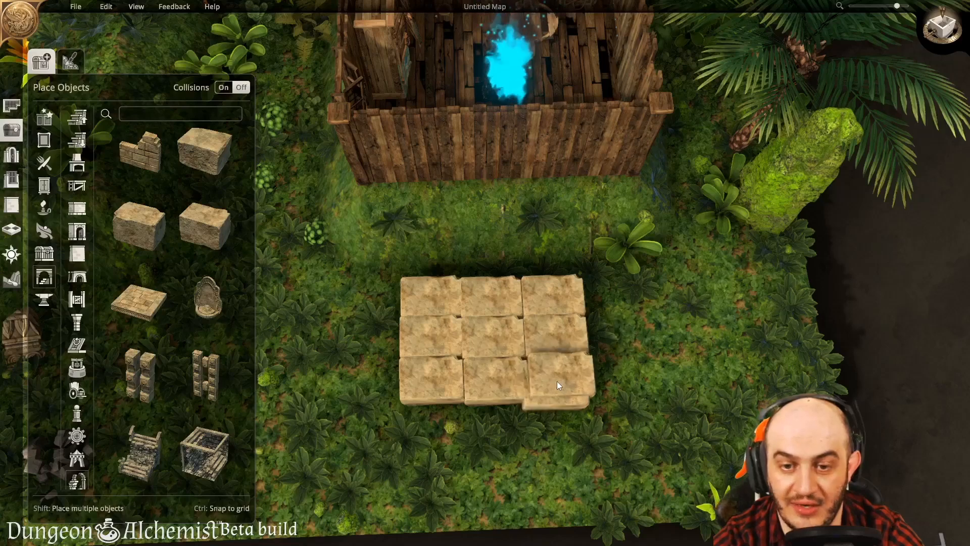
Step: Stack a smaller second layer and a single top block on the base, deleting the surplus top block
{"action": "left_click", "coordinate": [452, 311], "text": "shift"}
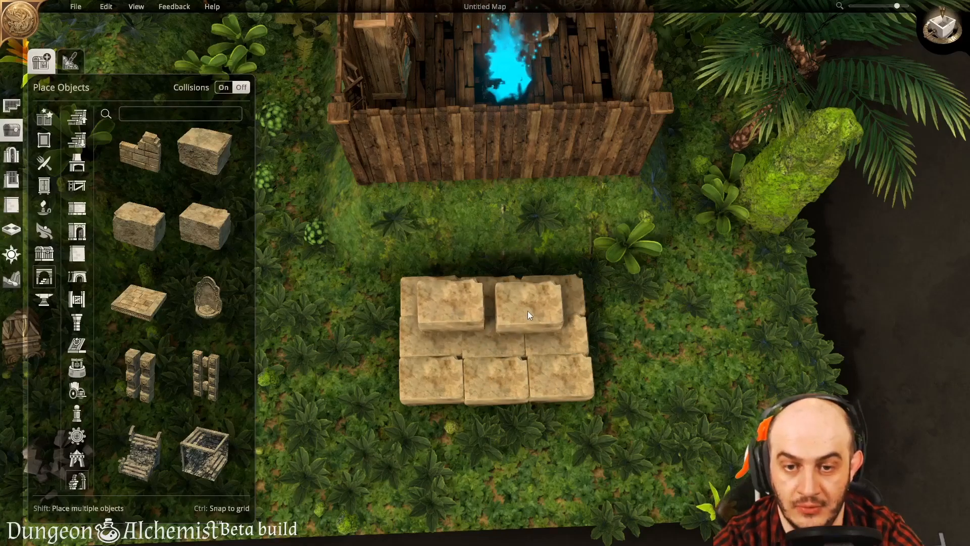
{"action": "left_click", "coordinate": [516, 308], "text": "shift"}
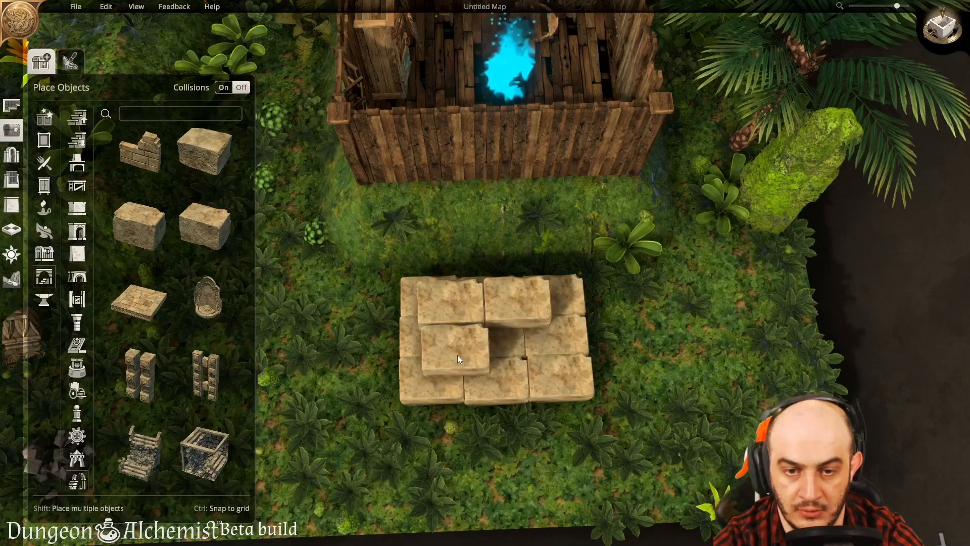
{"action": "left_click", "coordinate": [457, 355], "text": "shift"}
{"action": "left_click", "coordinate": [486, 324], "text": "shift"}
{"action": "left_click", "coordinate": [541, 329]}
{"action": "middle_click_drag", "start_coordinate": [547, 326], "coordinate": [730, 173]}
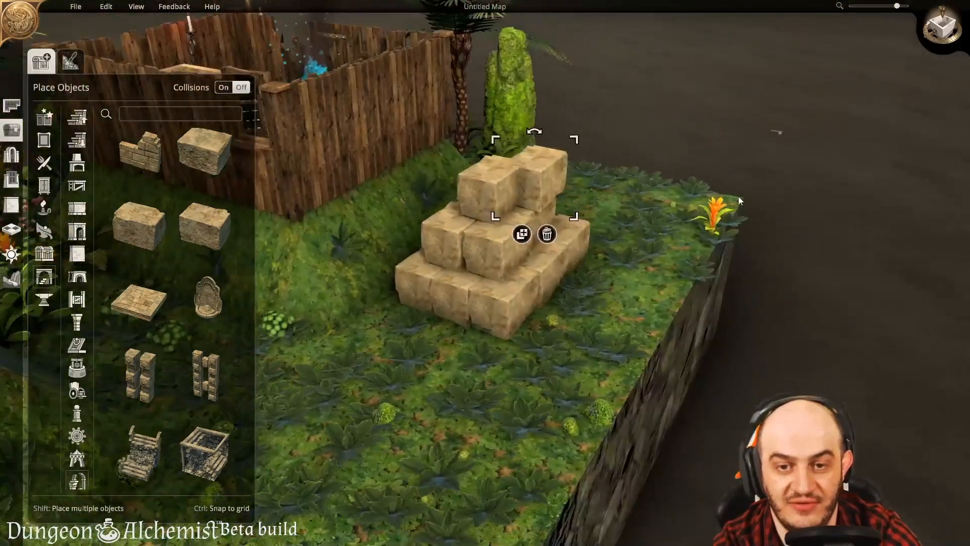
{"action": "left_click", "coordinate": [547, 234]}
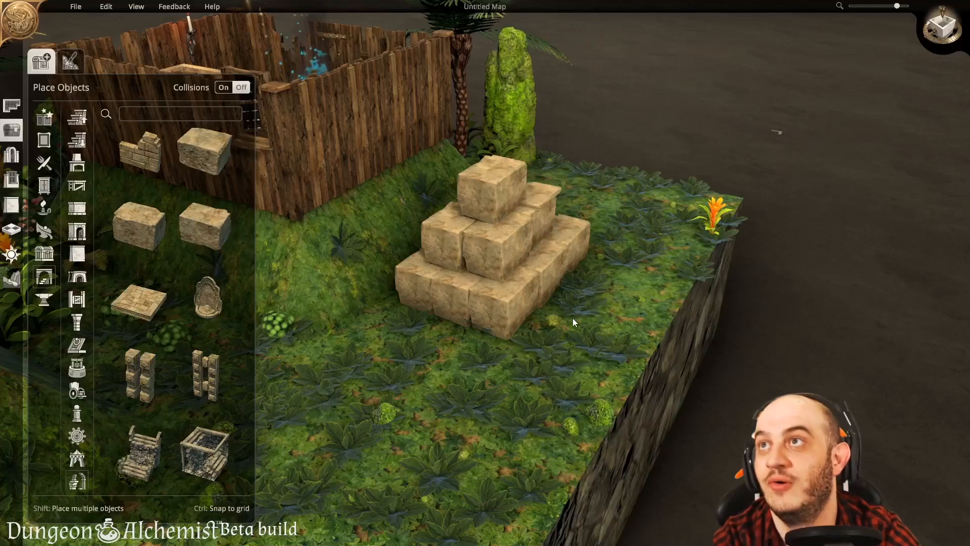
{"action": "scroll", "coordinate": [584, 321], "scroll_direction": "up", "scroll_amount": 3}
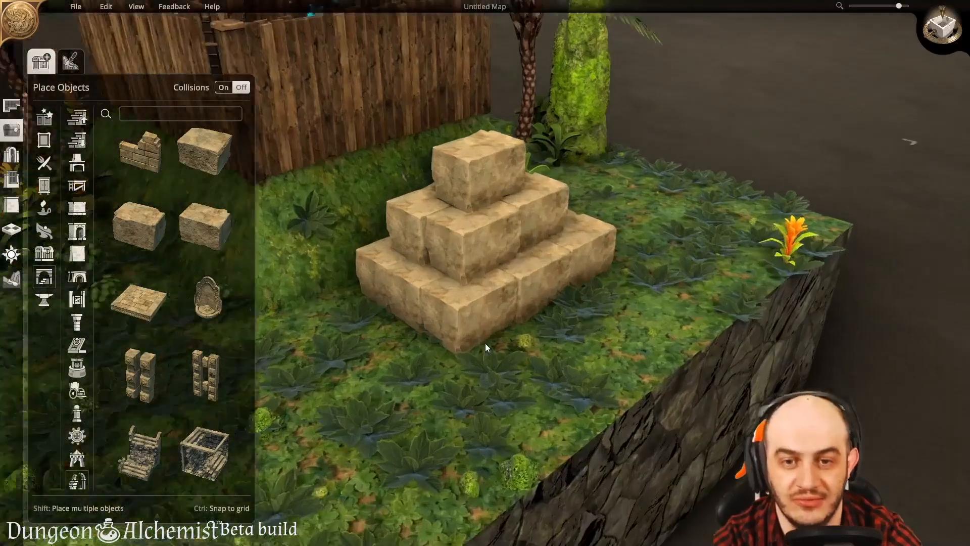
{"action": "scroll", "coordinate": [484, 347], "scroll_direction": "up", "scroll_amount": 2}
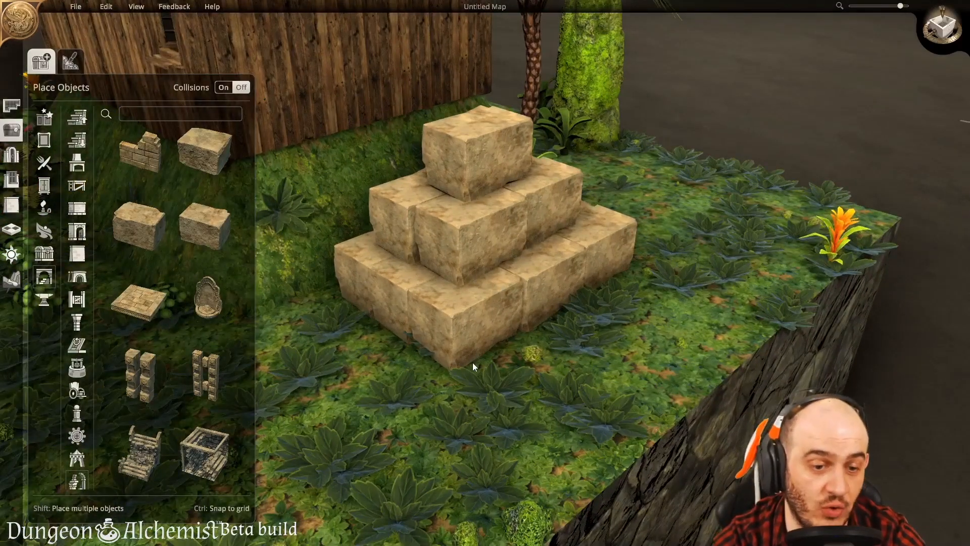
{"action": "middle_click_drag", "start_coordinate": [472, 362], "coordinate": [460, 375]}
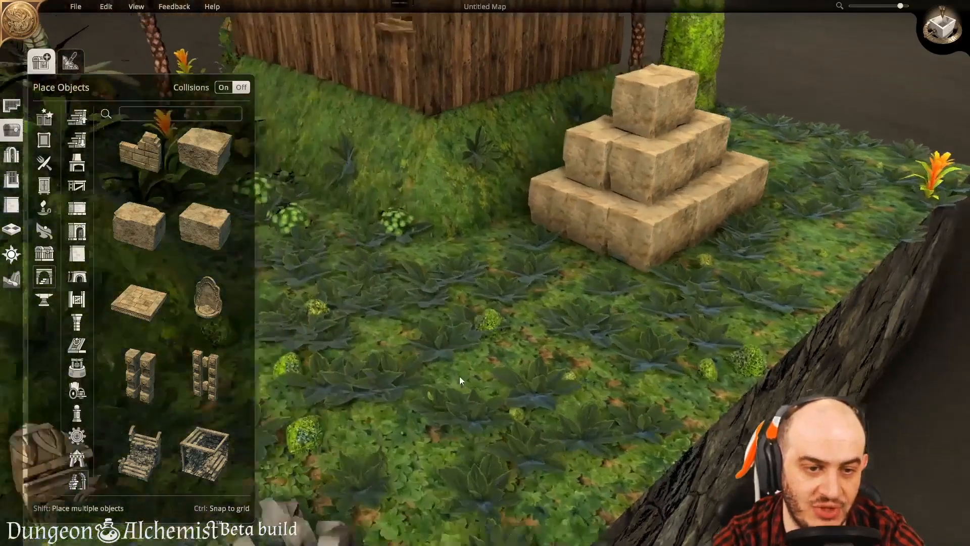
Step: Preview the Wide Ruined Stairs at several spots on the jungle ground, discarding each preview
{"action": "scroll", "coordinate": [221, 368], "scroll_direction": "down", "scroll_amount": 2}
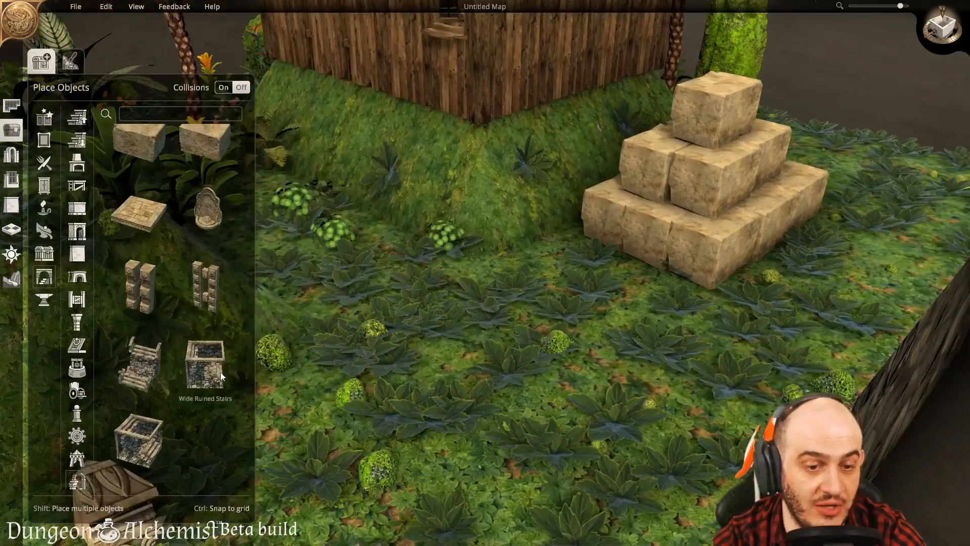
{"action": "left_click", "coordinate": [218, 371]}
{"action": "middle_click_drag", "start_coordinate": [525, 386], "coordinate": [476, 334]}
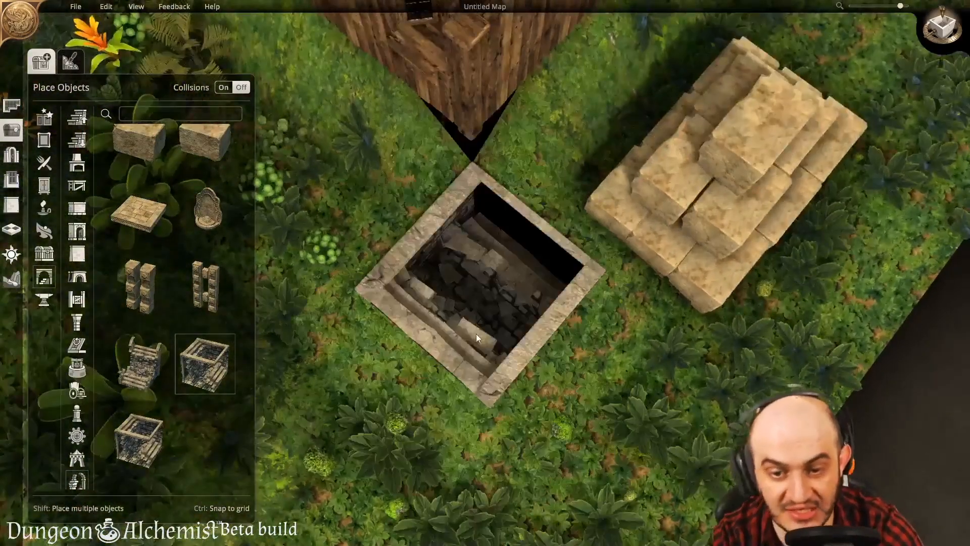
{"action": "key", "text": "s"}
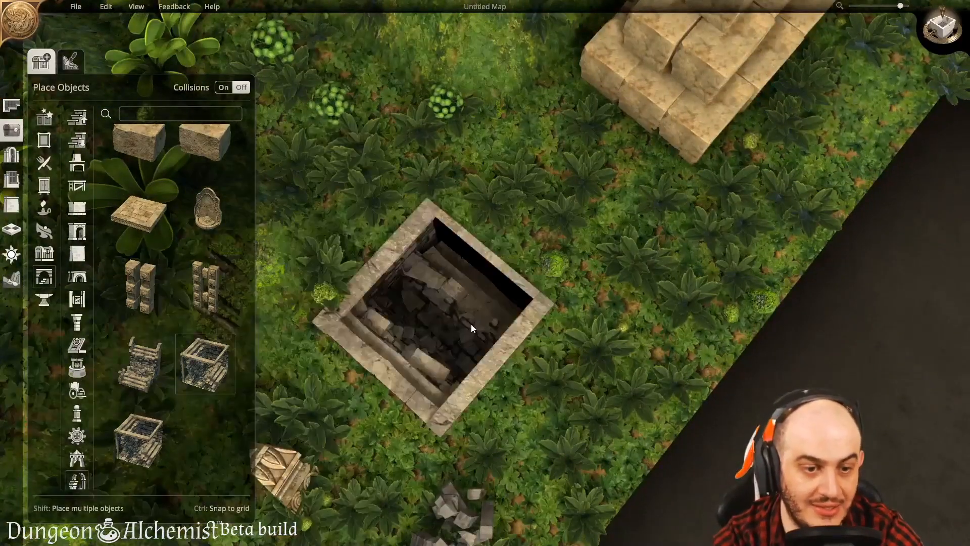
{"action": "right_click", "coordinate": [471, 329]}
{"action": "left_click", "coordinate": [143, 368]}
{"action": "right_click", "coordinate": [436, 287]}
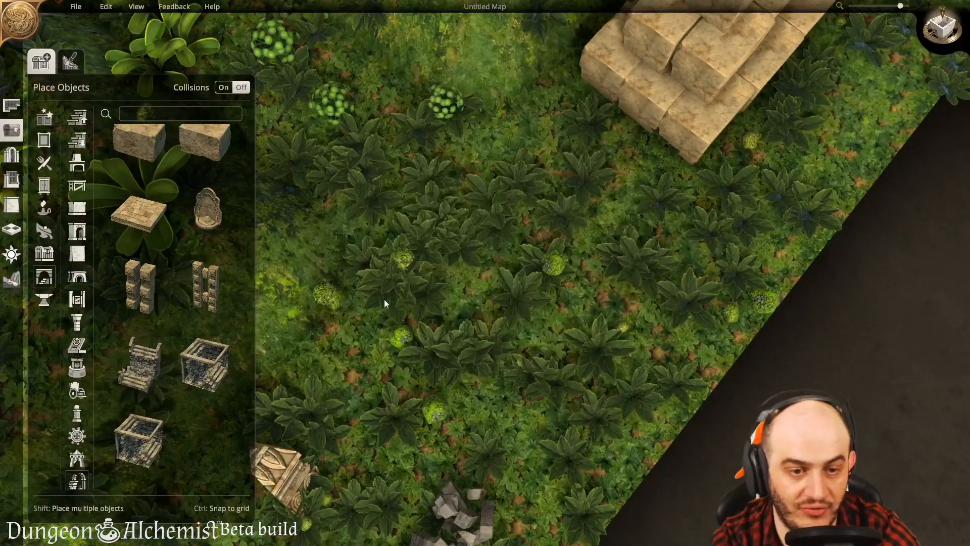
{"action": "left_click", "coordinate": [214, 362]}
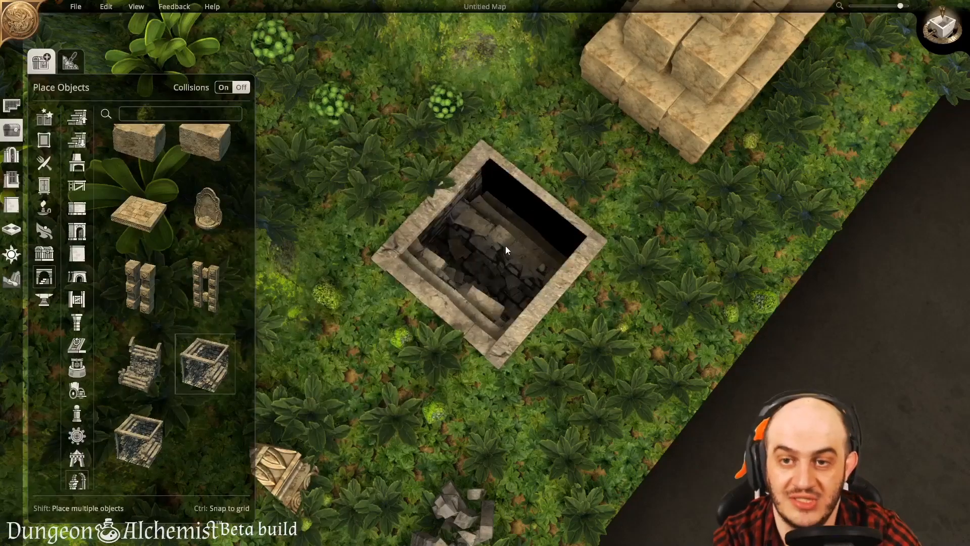
{"action": "key", "text": "d"}
{"action": "key", "text": "w"}
{"action": "left_click", "coordinate": [458, 198]}
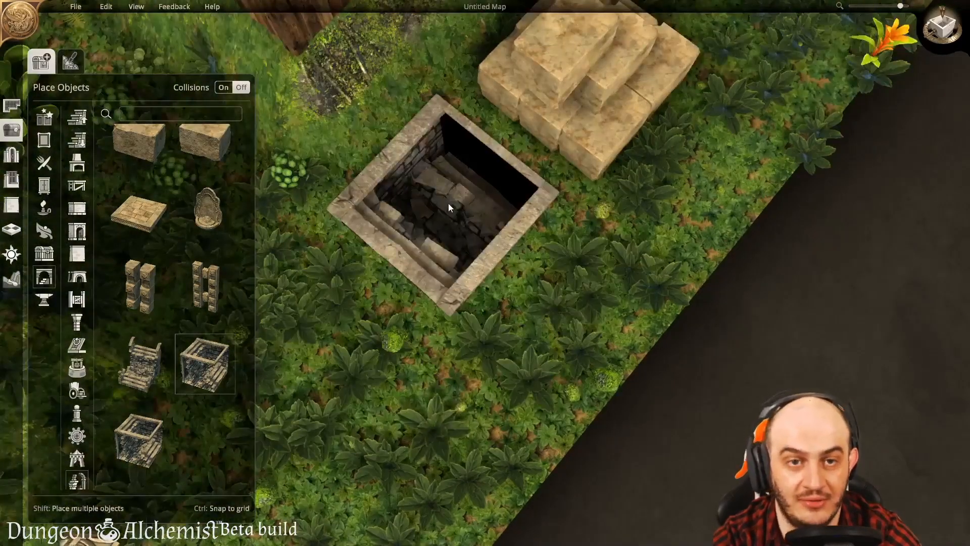
{"action": "right_click", "coordinate": [448, 204]}
{"action": "key", "text": "a"}
{"action": "key", "text": "s"}
{"action": "left_click", "coordinate": [214, 356]}
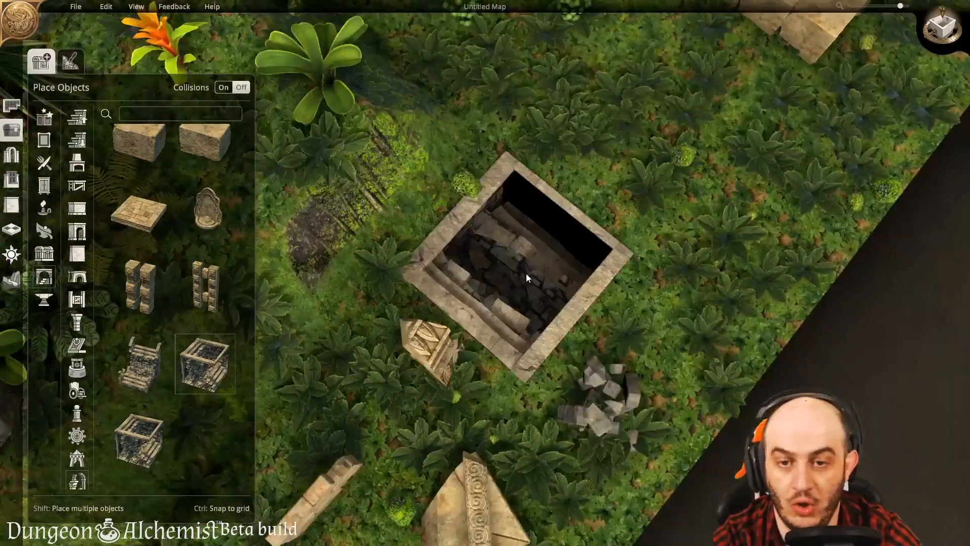
{"action": "right_click", "coordinate": [526, 273]}
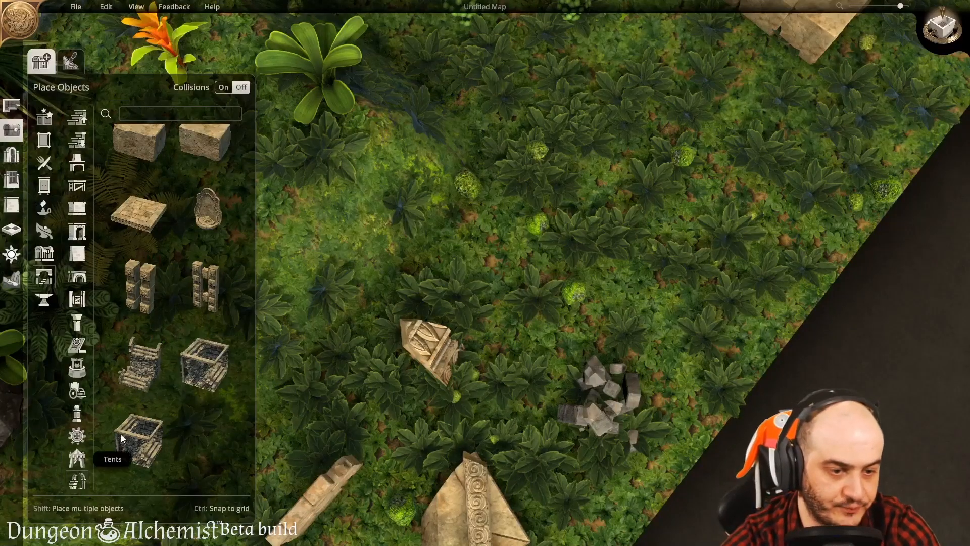
Step: Browse the ruin objects from the stairs back to the broken columns, and open the category of modular stone pieces
{"action": "scroll", "coordinate": [126, 429], "scroll_direction": "up", "scroll_amount": 1}
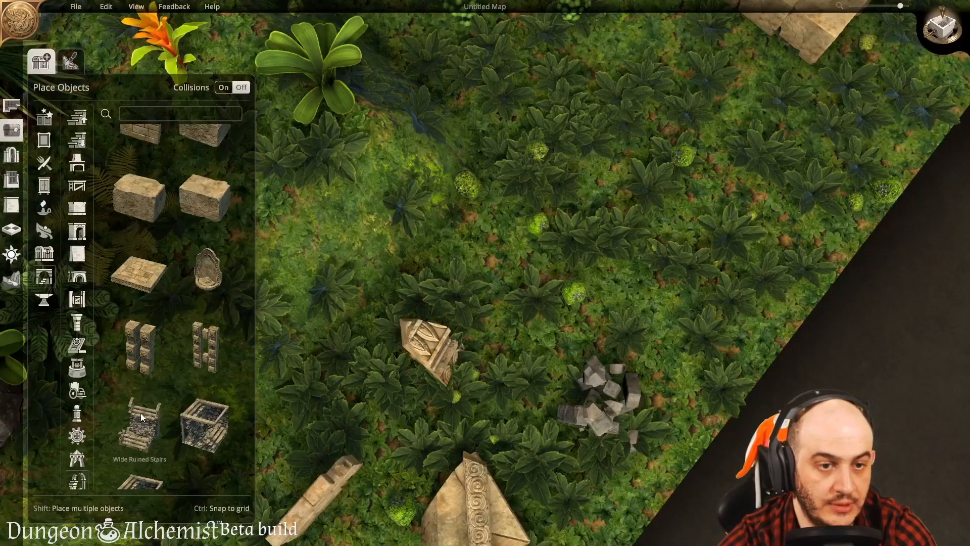
{"action": "left_click", "coordinate": [158, 286]}
{"action": "right_click", "coordinate": [586, 210]}
{"action": "scroll", "coordinate": [209, 383], "scroll_direction": "up", "scroll_amount": 3}
{"action": "scroll", "coordinate": [208, 378], "scroll_direction": "up", "scroll_amount": 4}
{"action": "scroll", "coordinate": [199, 401], "scroll_direction": "up", "scroll_amount": 8}
{"action": "scroll", "coordinate": [194, 344], "scroll_direction": "up", "scroll_amount": 8}
{"action": "scroll", "coordinate": [150, 326], "scroll_direction": "up", "scroll_amount": 4}
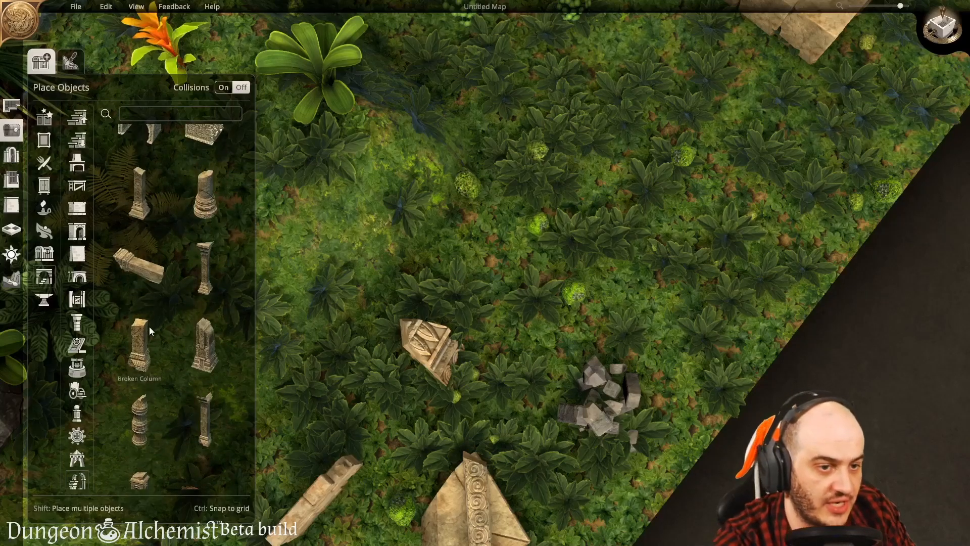
{"action": "left_click", "coordinate": [79, 233]}
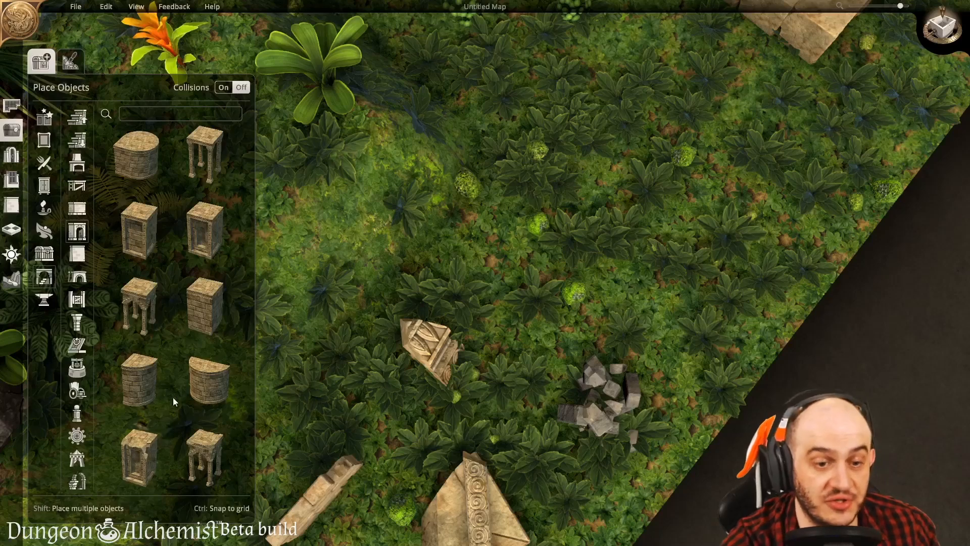
Step: Paint a large pond with the water terrain over the jungle ground beside the ruin debris
{"action": "left_click", "coordinate": [193, 172]}
{"action": "right_click", "coordinate": [527, 211]}
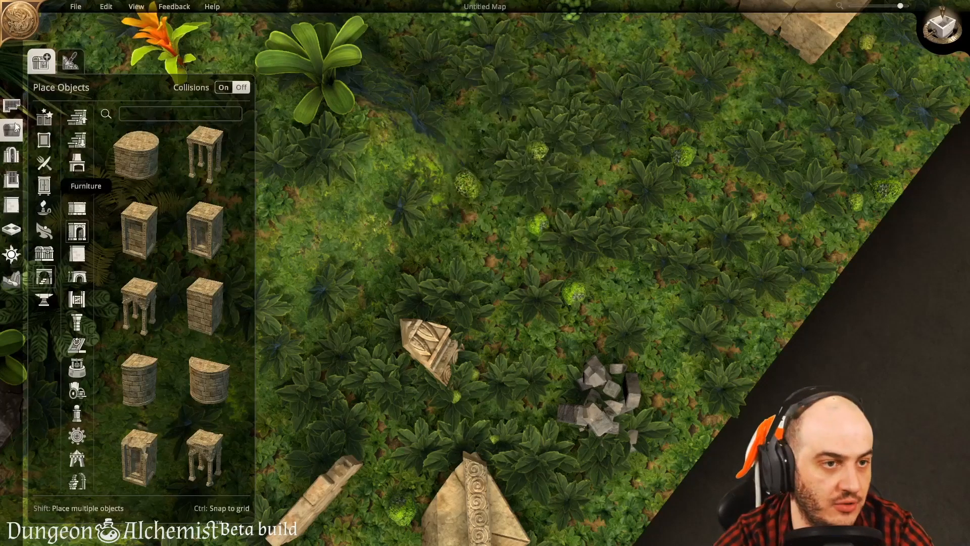
{"action": "left_click", "coordinate": [11, 278]}
{"action": "left_click", "coordinate": [73, 61]}
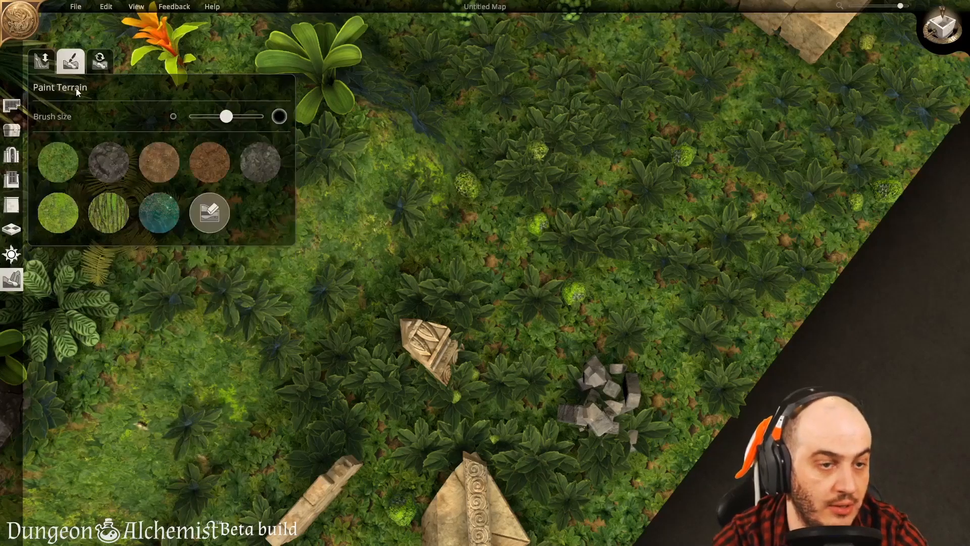
{"action": "left_click", "coordinate": [42, 61]}
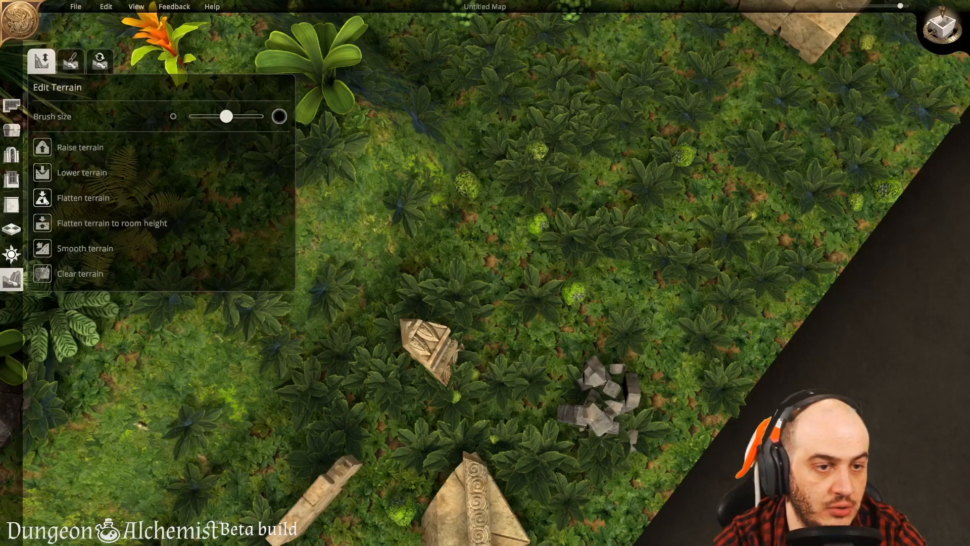
{"action": "left_click", "coordinate": [72, 60]}
{"action": "left_click", "coordinate": [160, 213]}
{"action": "left_click", "coordinate": [645, 245]}
{"action": "mouse_move", "coordinate": [645, 246]}
{"action": "left_mouse_down"}
{"action": "mouse_move", "coordinate": [567, 284]}
{"action": "mouse_move", "coordinate": [598, 202]}
{"action": "mouse_move", "coordinate": [535, 340]}
{"action": "mouse_move", "coordinate": [541, 71]}
{"action": "mouse_move", "coordinate": [613, 332]}
{"action": "mouse_move", "coordinate": [682, 228]}
{"action": "mouse_move", "coordinate": [585, 260]}
{"action": "mouse_move", "coordinate": [475, 230]}
{"action": "left_mouse_up"}
Step: Place the square stone piece with four columns in the pond and view it from a low angle
{"action": "left_click", "coordinate": [11, 129]}
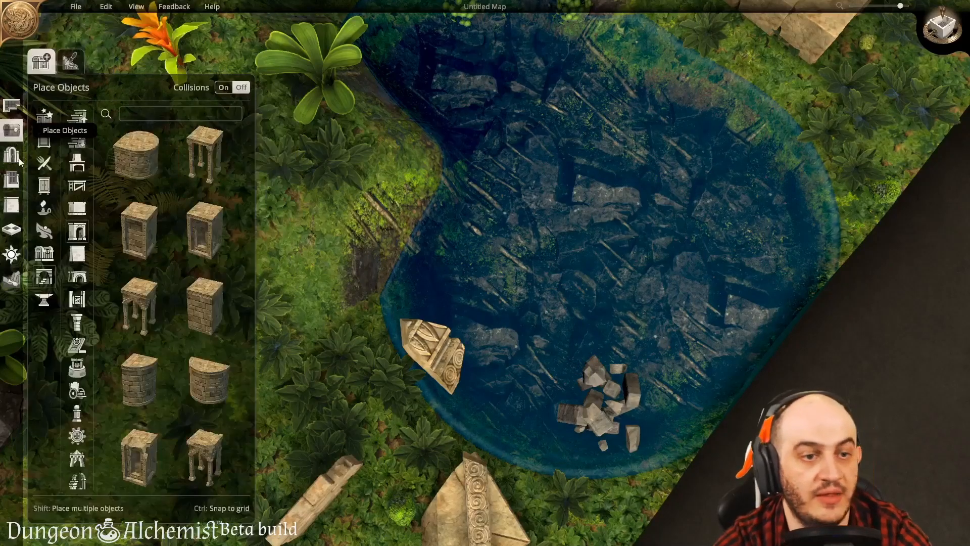
{"action": "left_click", "coordinate": [197, 149]}
{"action": "left_click", "coordinate": [601, 236]}
{"action": "scroll", "coordinate": [657, 212], "scroll_direction": "up", "scroll_amount": 3}
{"action": "middle_click_drag", "start_coordinate": [679, 190], "coordinate": [454, 348]}
{"action": "middle_click_drag", "start_coordinate": [508, 332], "coordinate": [485, 356]}
{"action": "key", "text": "d"}
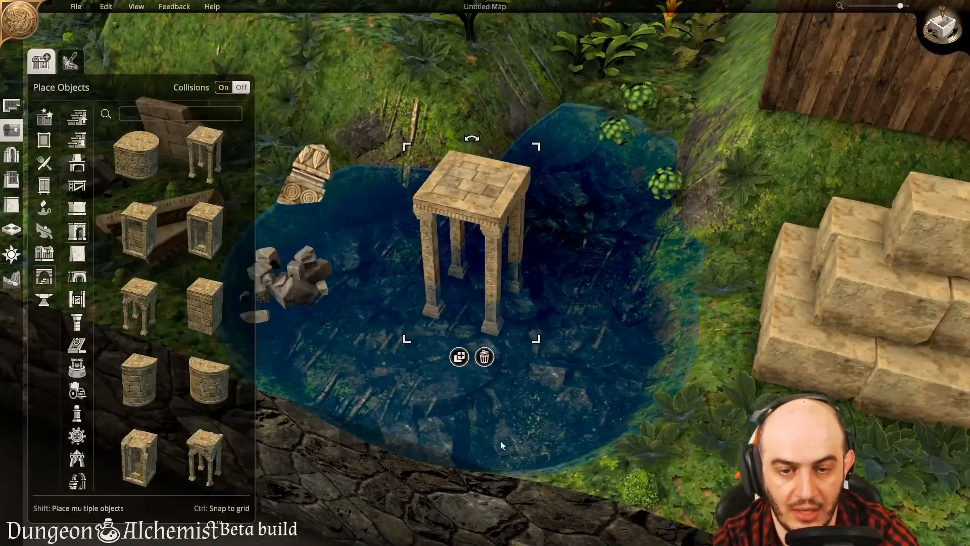
Step: Lower the terrain of the pond bed beneath the columned piece with the Lower terrain brush
{"action": "left_click", "coordinate": [68, 67]}
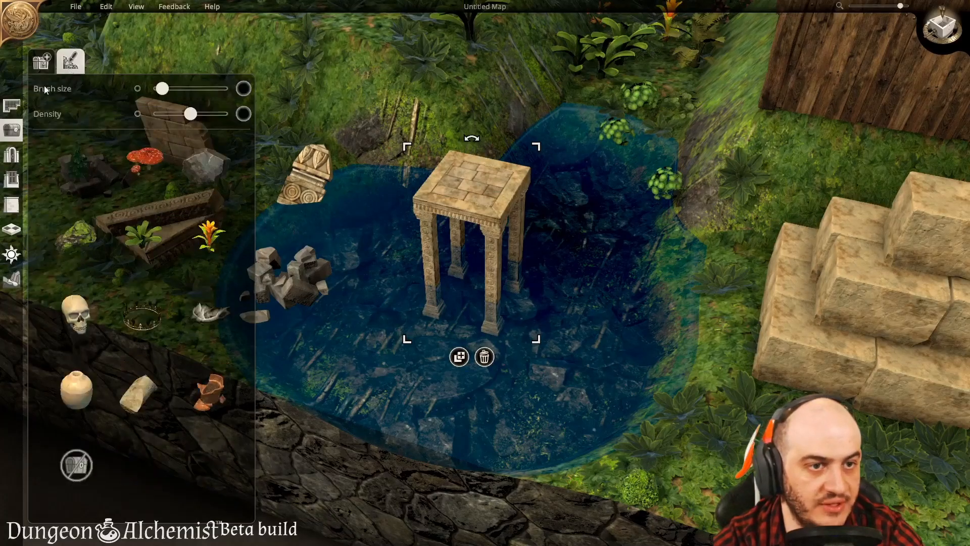
{"action": "left_click", "coordinate": [11, 279]}
{"action": "left_click", "coordinate": [69, 67]}
{"action": "left_click", "coordinate": [42, 61]}
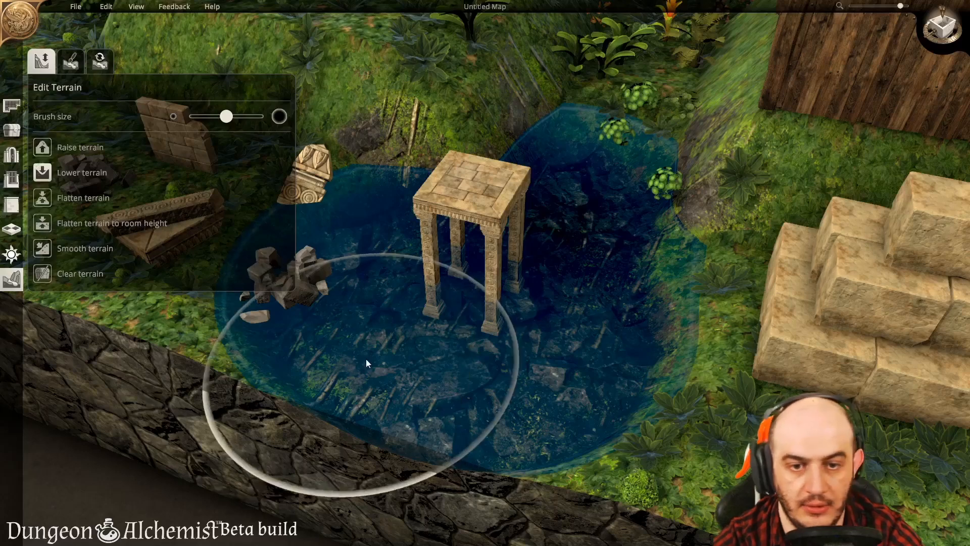
{"action": "mouse_move", "coordinate": [489, 287]}
{"action": "left_mouse_down"}
{"action": "mouse_move", "coordinate": [552, 183]}
{"action": "mouse_move", "coordinate": [530, 234]}
{"action": "mouse_move", "coordinate": [568, 189]}
{"action": "mouse_move", "coordinate": [486, 191]}
{"action": "mouse_move", "coordinate": [472, 178]}
{"action": "mouse_move", "coordinate": [454, 189]}
{"action": "left_mouse_up"}
Step: Move the carved stone fragment and the rubble pile out of the pond onto the shore beside the large triangular slab
{"action": "left_click", "coordinate": [11, 129]}
{"action": "right_click_drag", "start_coordinate": [481, 359], "coordinate": [950, 400]}
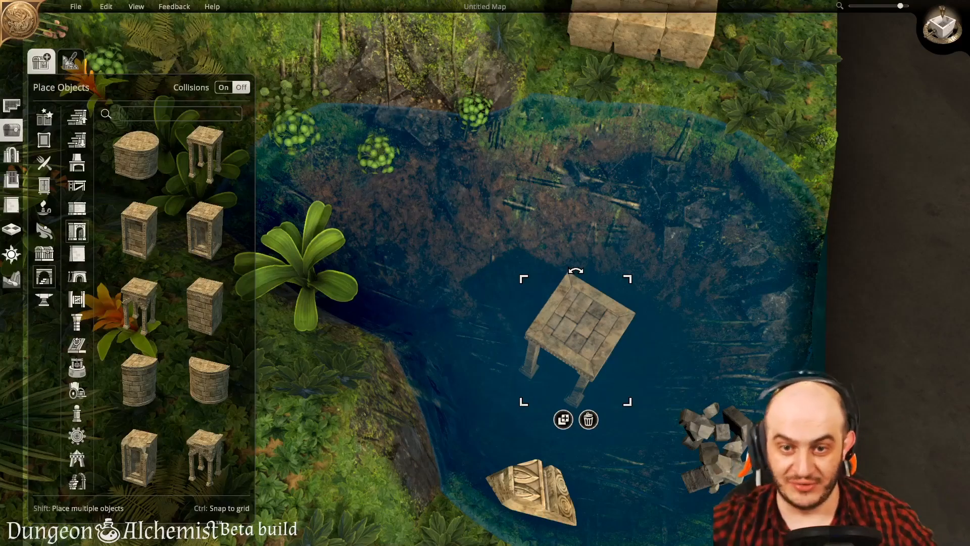
{"action": "right_click_drag", "start_coordinate": [585, 256], "coordinate": [453, 211]}
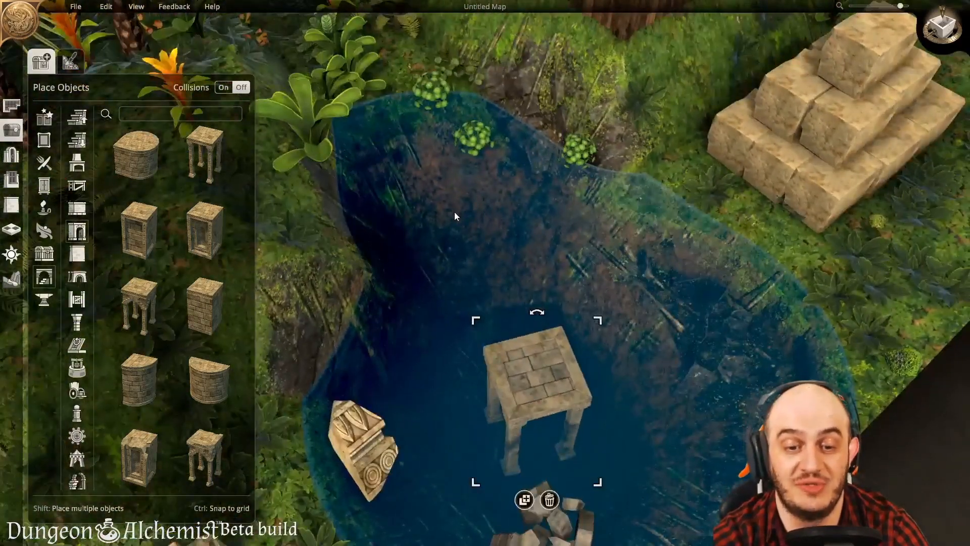
{"action": "scroll", "coordinate": [453, 211], "scroll_direction": "down", "scroll_amount": 3}
{"action": "left_click_drag", "start_coordinate": [441, 261], "coordinate": [322, 378]}
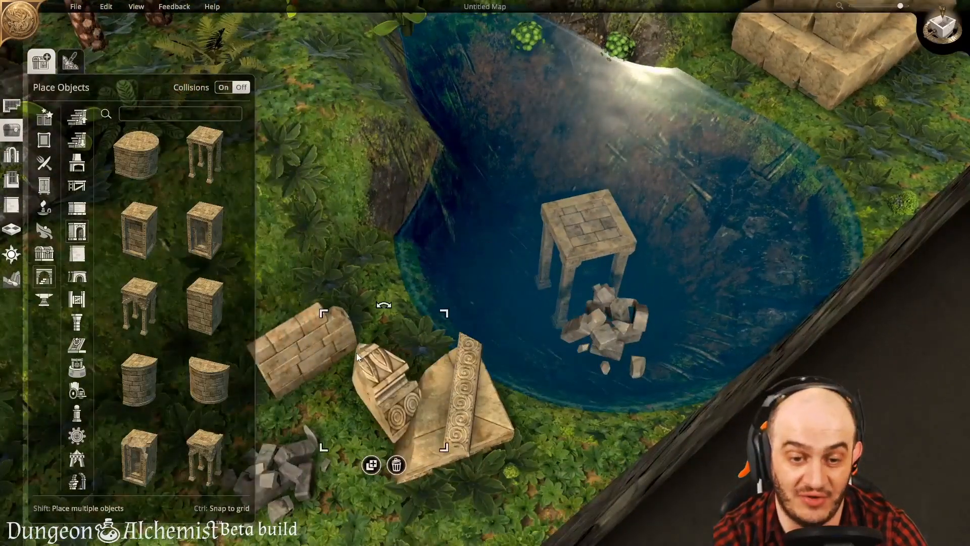
{"action": "scroll", "coordinate": [535, 353], "scroll_direction": "up", "scroll_amount": 1}
{"action": "left_click_drag", "start_coordinate": [535, 354], "coordinate": [442, 439]}
{"action": "scroll", "coordinate": [438, 440], "scroll_direction": "up", "scroll_amount": 2}
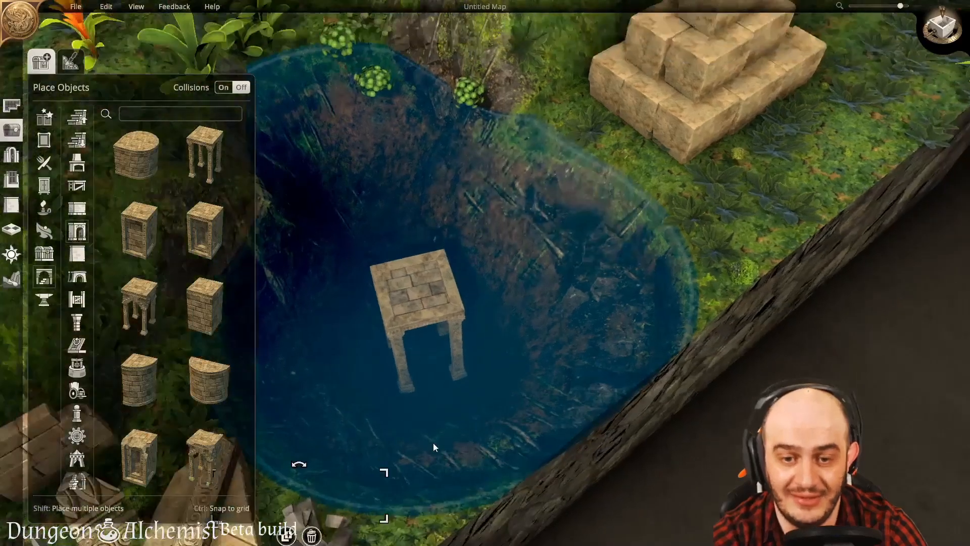
Step: Stack an open-sided block on the four-column piece and add a rounded brick block beside it in the pond
{"action": "left_click", "coordinate": [558, 297]}
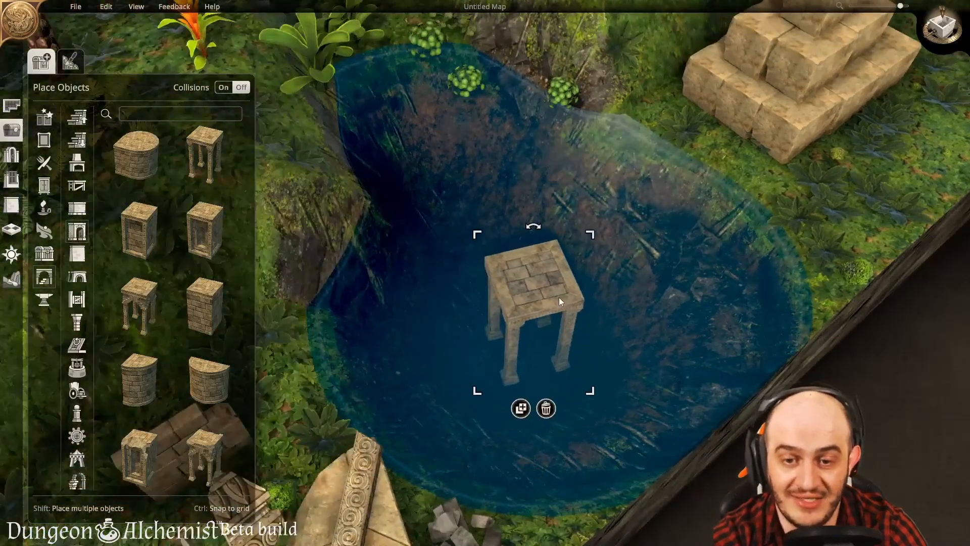
{"action": "left_click_drag", "start_coordinate": [560, 299], "coordinate": [556, 311]}
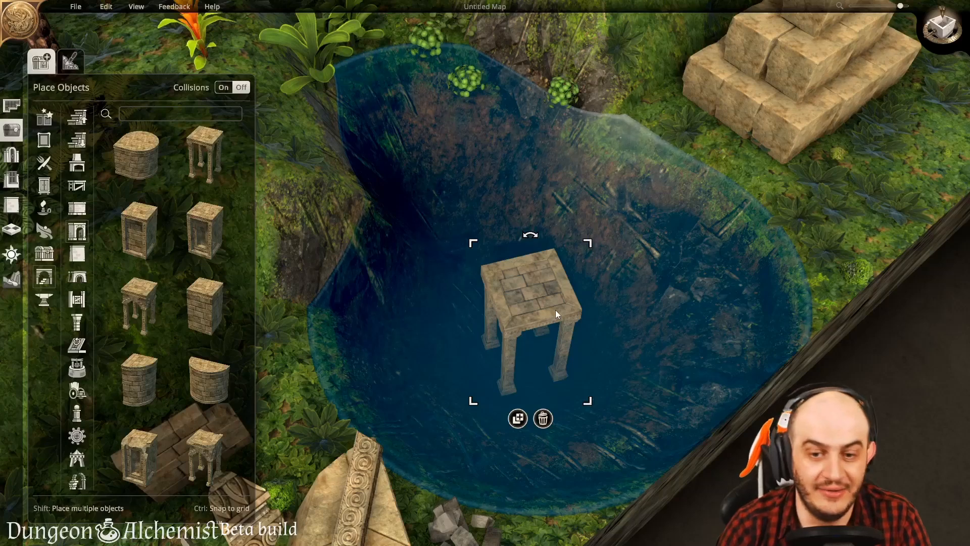
{"action": "left_click", "coordinate": [205, 230]}
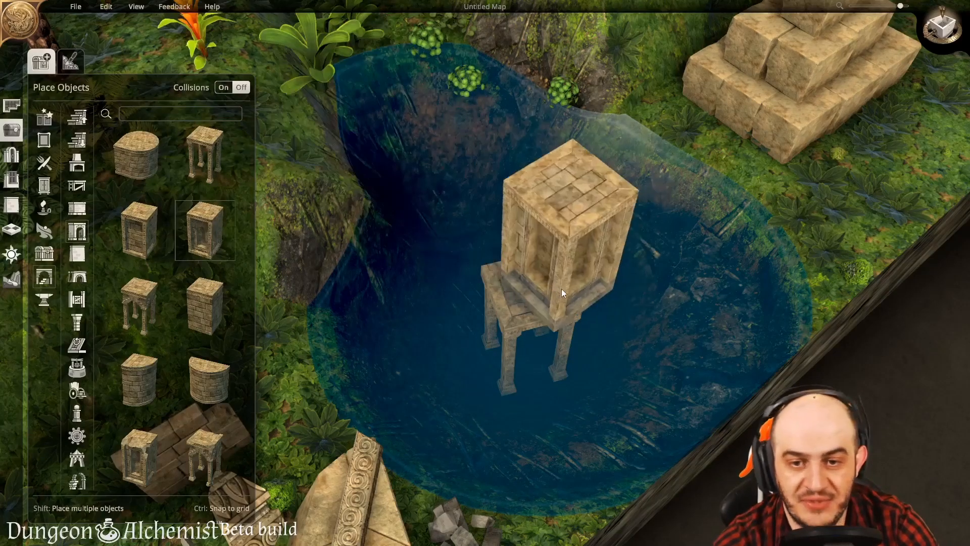
{"action": "left_click", "coordinate": [529, 286]}
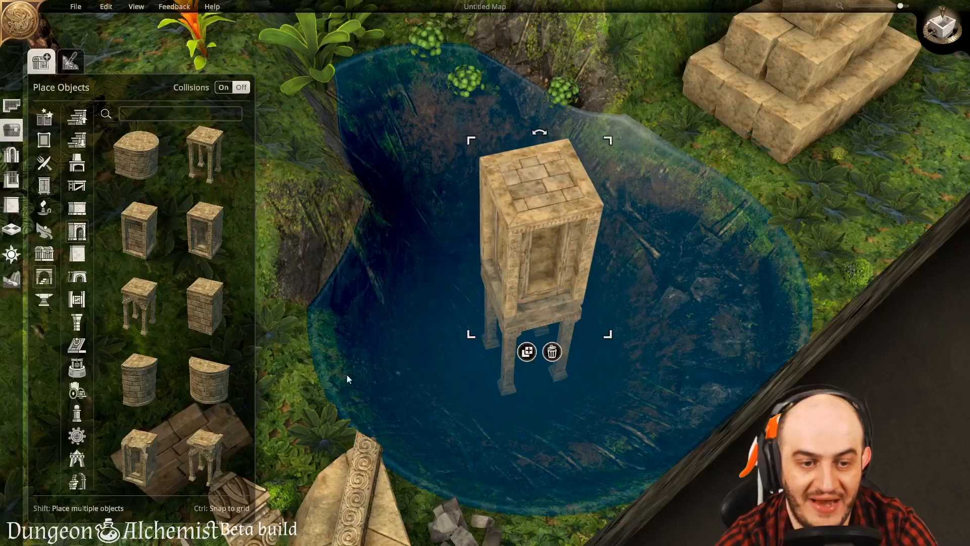
{"action": "left_click", "coordinate": [145, 375]}
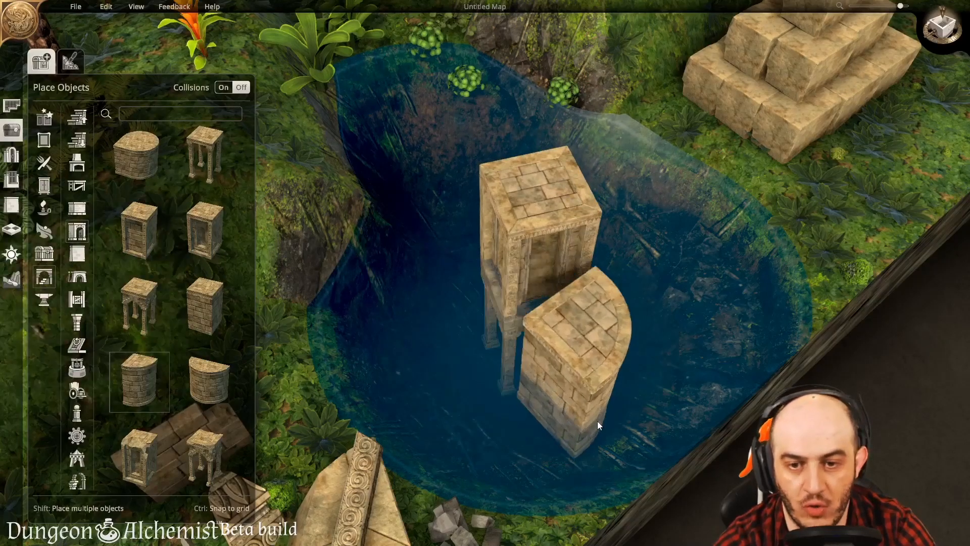
{"action": "left_click", "coordinate": [550, 406]}
{"action": "right_click_drag", "start_coordinate": [486, 408], "coordinate": [589, 386]}
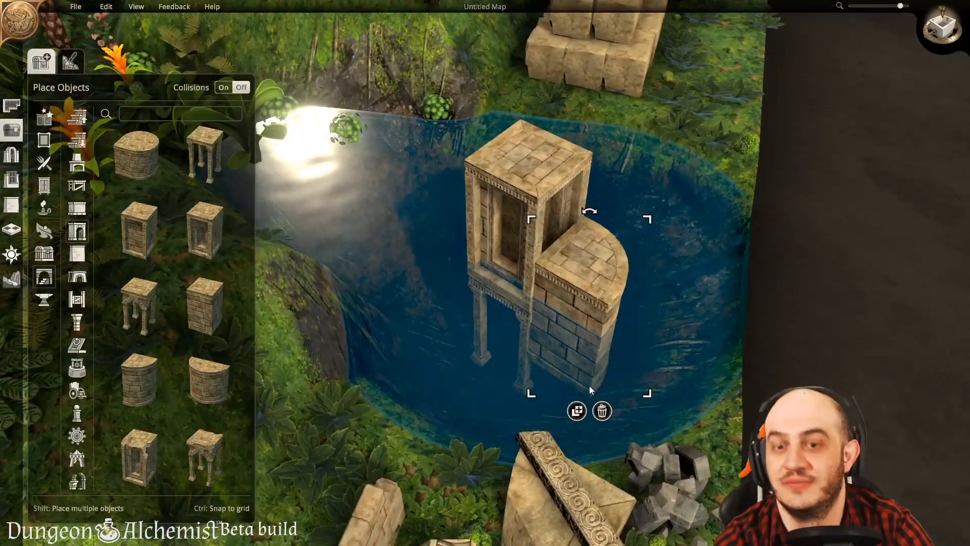
Step: Delete all the modular stone pieces standing in the pond
{"action": "left_click", "coordinate": [602, 410]}
{"action": "left_click", "coordinate": [520, 211]}
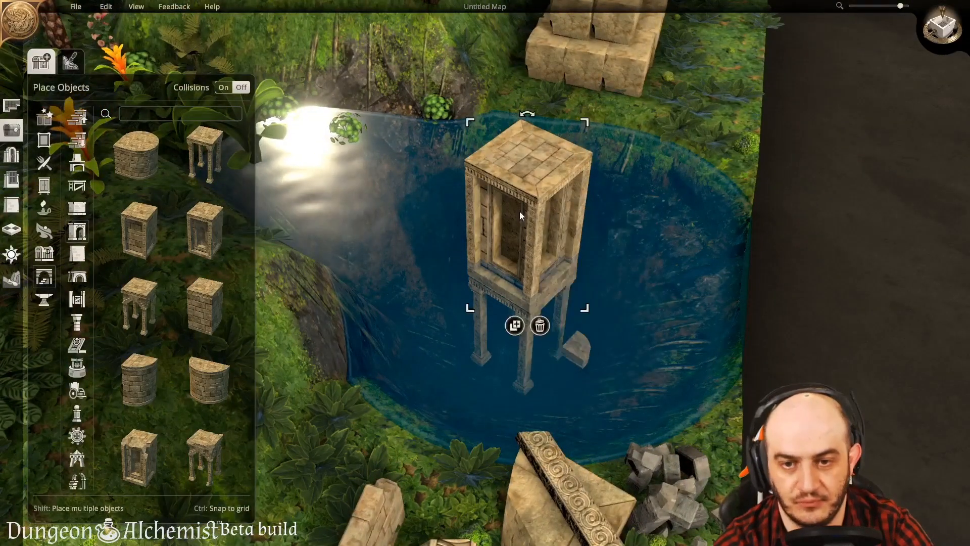
{"action": "left_click", "coordinate": [540, 325]}
{"action": "left_click", "coordinate": [538, 306]}
{"action": "left_click", "coordinate": [534, 407]}
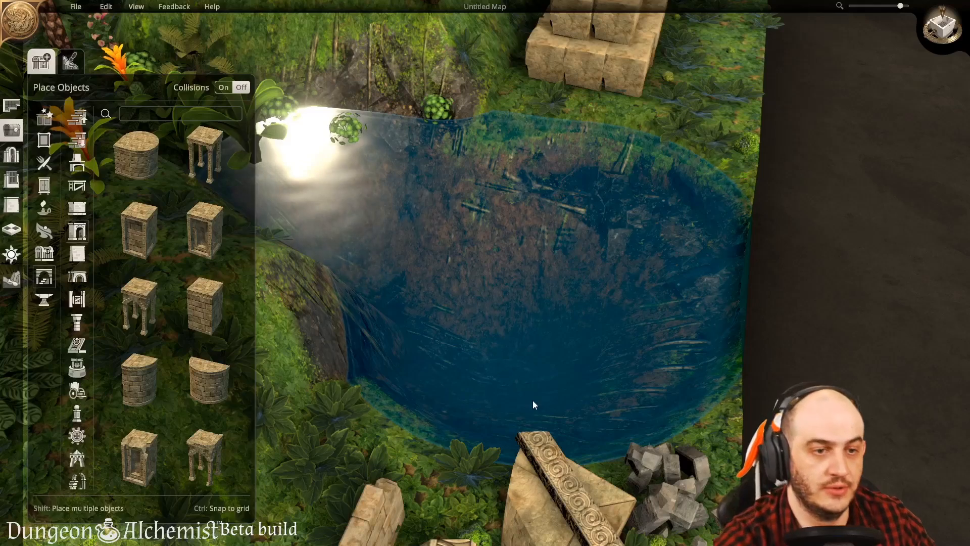
Step: Level the middle of the pond bed with the Flatten terrain brush
{"action": "left_click", "coordinate": [11, 279]}
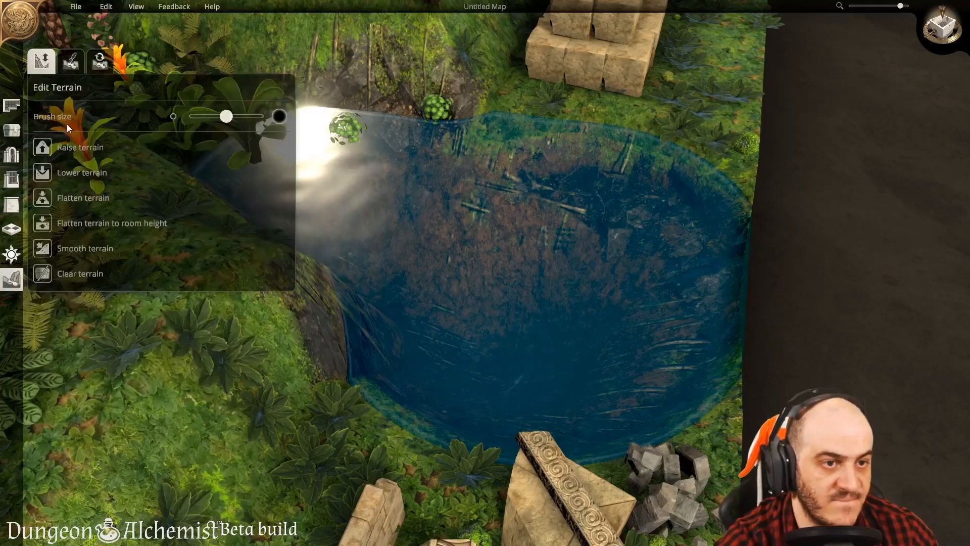
{"action": "left_click", "coordinate": [48, 194]}
{"action": "mouse_move", "coordinate": [501, 317]}
{"action": "left_mouse_down"}
{"action": "mouse_move", "coordinate": [547, 309]}
{"action": "mouse_move", "coordinate": [574, 331]}
{"action": "mouse_move", "coordinate": [523, 332]}
{"action": "left_mouse_up"}
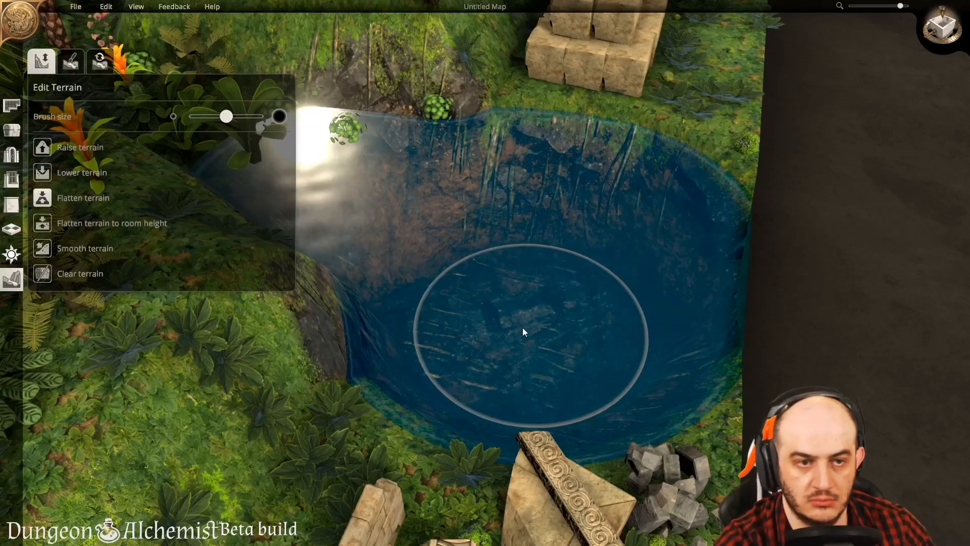
Step: Place a small arched column piece in the pond and join a half-round brick block to its side
{"action": "left_click", "coordinate": [14, 132]}
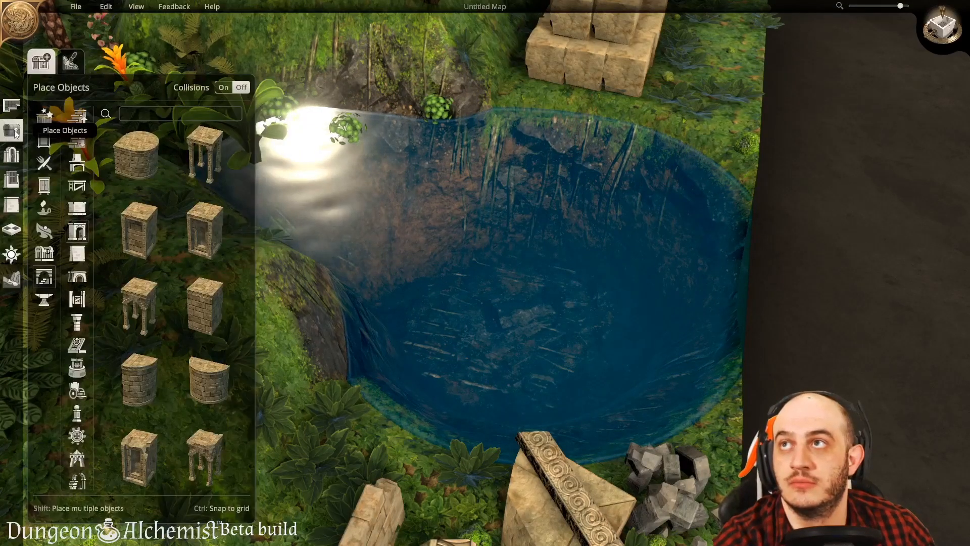
{"action": "left_click", "coordinate": [136, 311]}
{"action": "left_click", "coordinate": [508, 293]}
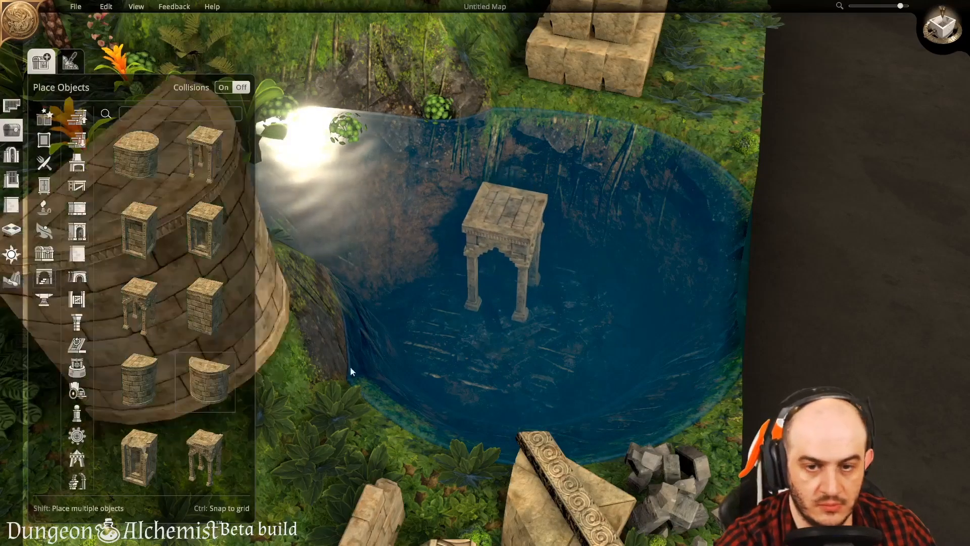
{"action": "left_click", "coordinate": [205, 381]}
{"action": "left_click", "coordinate": [567, 317]}
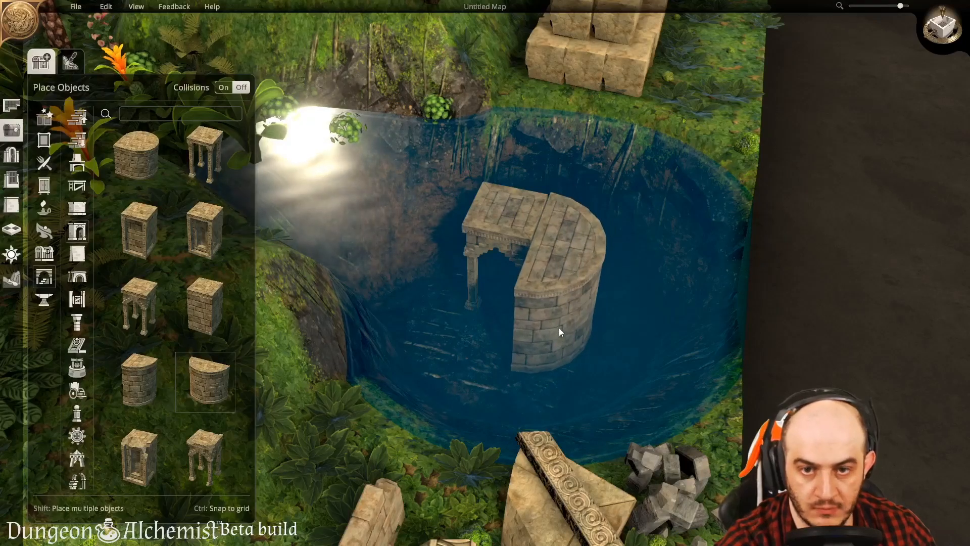
Step: Stack a broken arched column piece on the half-round block and add a brick-panelled block beside the lower arch
{"action": "left_click", "coordinate": [205, 457]}
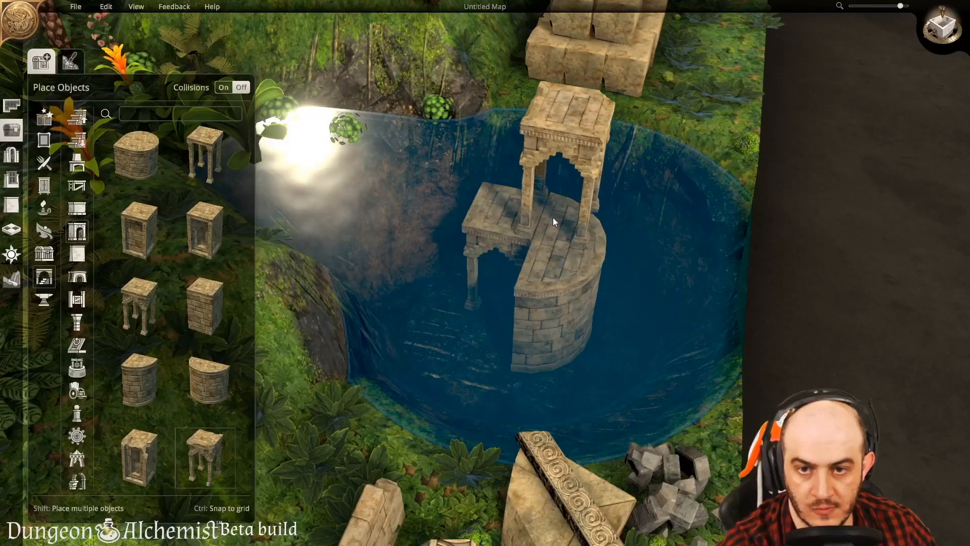
{"action": "left_click", "coordinate": [545, 216]}
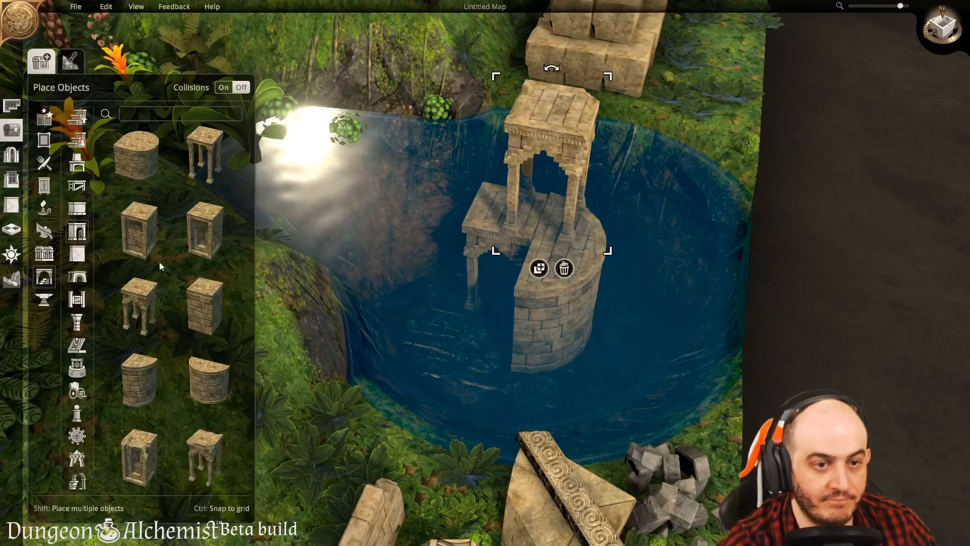
{"action": "left_click", "coordinate": [139, 230]}
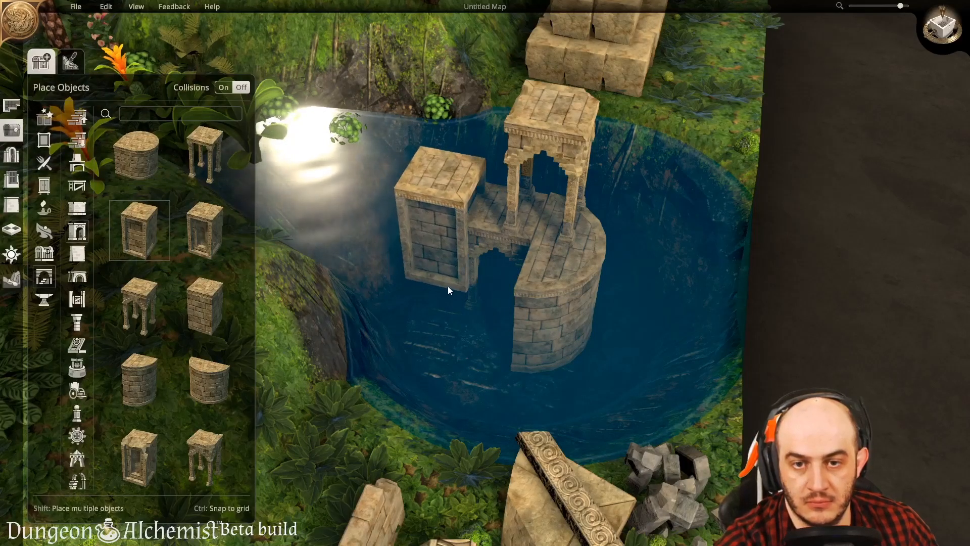
{"action": "left_click", "coordinate": [447, 284]}
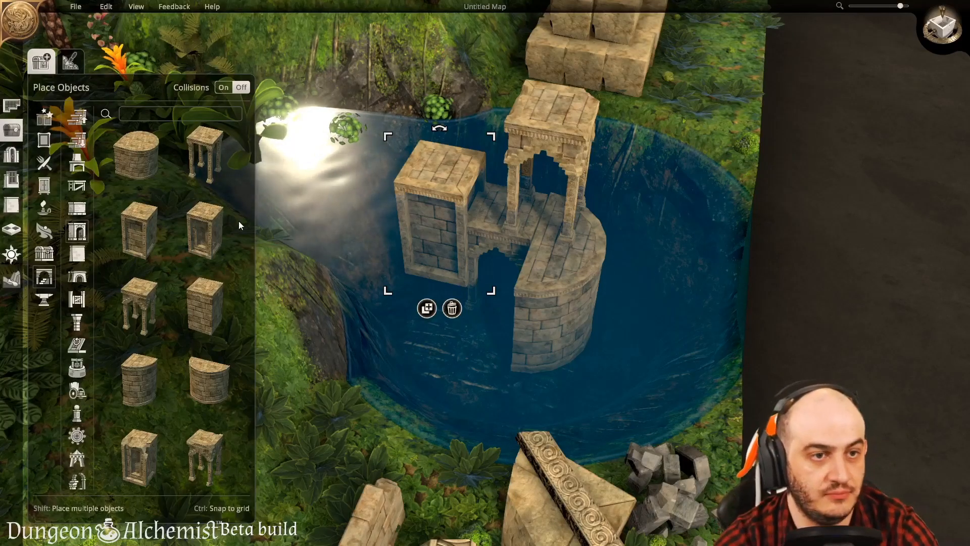
Step: Pick the Flatten terrain brush and examine the half-submerged ruins up close and from directly above
{"action": "left_click", "coordinate": [11, 278]}
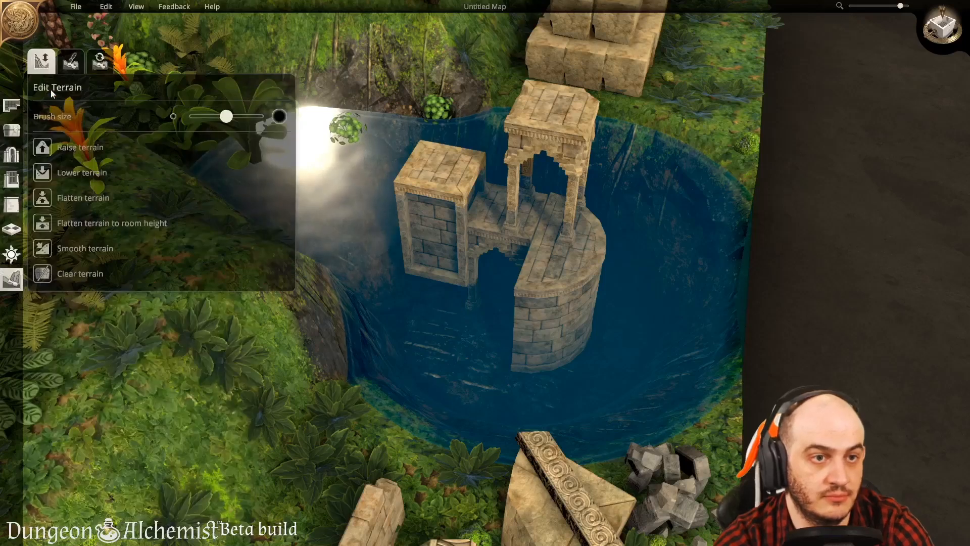
{"action": "left_click", "coordinate": [43, 198]}
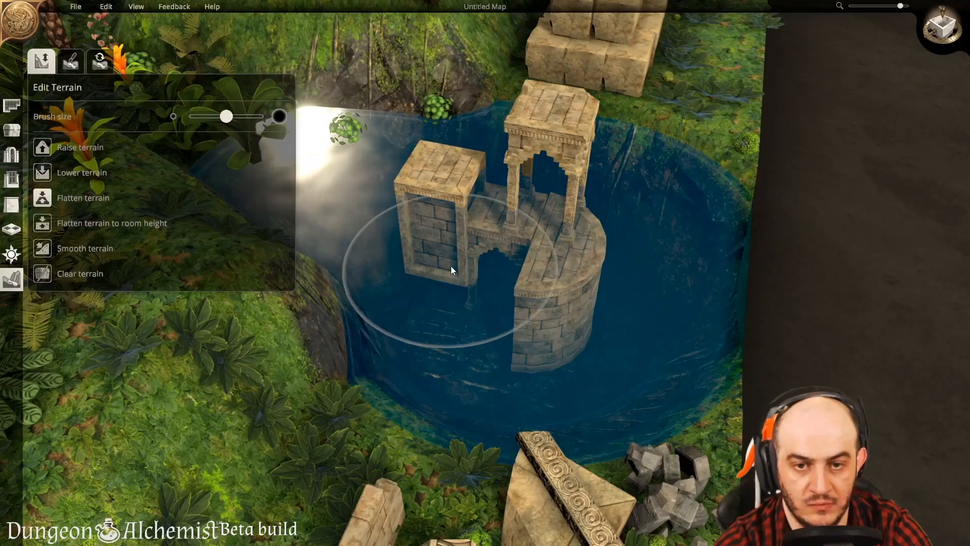
{"action": "mouse_move", "coordinate": [566, 377]}
{"action": "middle_mouse_down"}
{"action": "mouse_move", "coordinate": [691, 364]}
{"action": "mouse_move", "coordinate": [581, 328]}
{"action": "mouse_move", "coordinate": [373, 443]}
{"action": "mouse_move", "coordinate": [397, 423]}
{"action": "mouse_move", "coordinate": [550, 368]}
{"action": "mouse_move", "coordinate": [568, 378]}
{"action": "middle_mouse_up"}
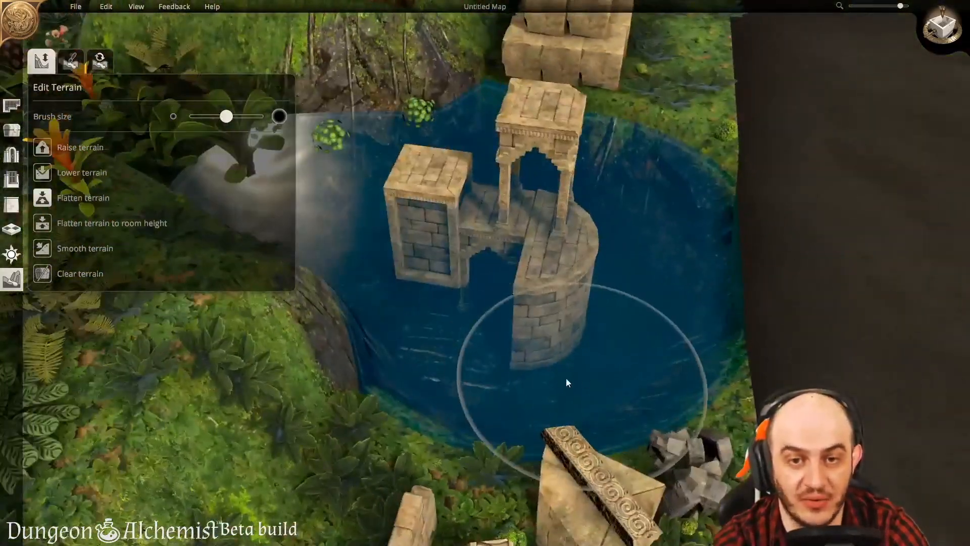
{"action": "scroll", "coordinate": [568, 378], "scroll_direction": "up", "scroll_amount": 2}
{"action": "scroll", "coordinate": [497, 380], "scroll_direction": "up", "scroll_amount": 1}
{"action": "scroll", "coordinate": [497, 380], "scroll_direction": "down", "scroll_amount": 1}
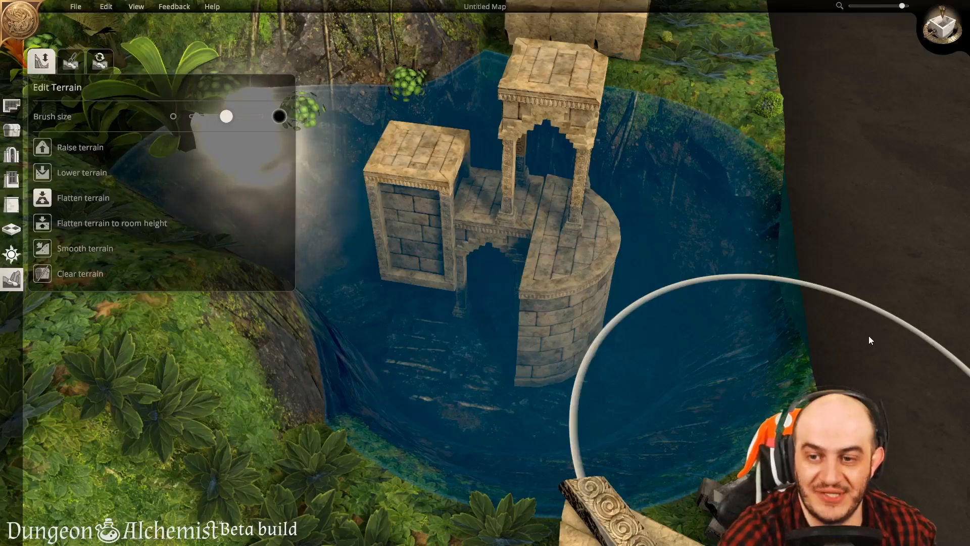
{"action": "left_click", "coordinate": [950, 25]}
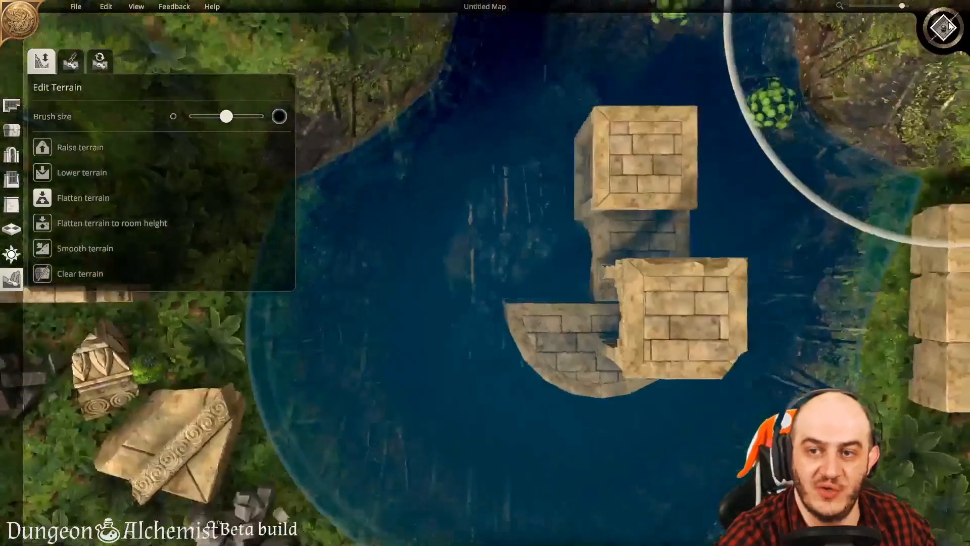
{"action": "scroll", "coordinate": [388, 406], "scroll_direction": "down", "scroll_amount": 5}
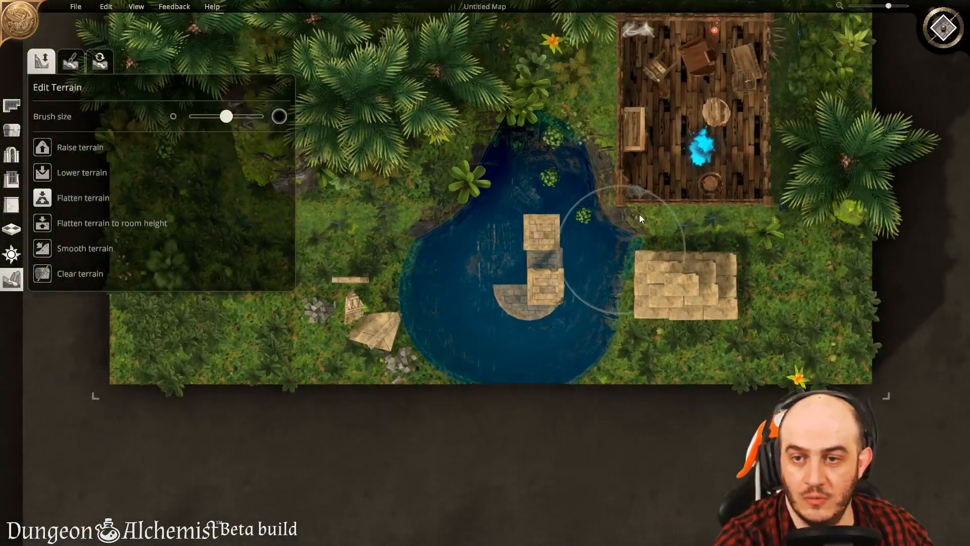
{"action": "scroll", "coordinate": [641, 213], "scroll_direction": "up", "scroll_amount": 3}
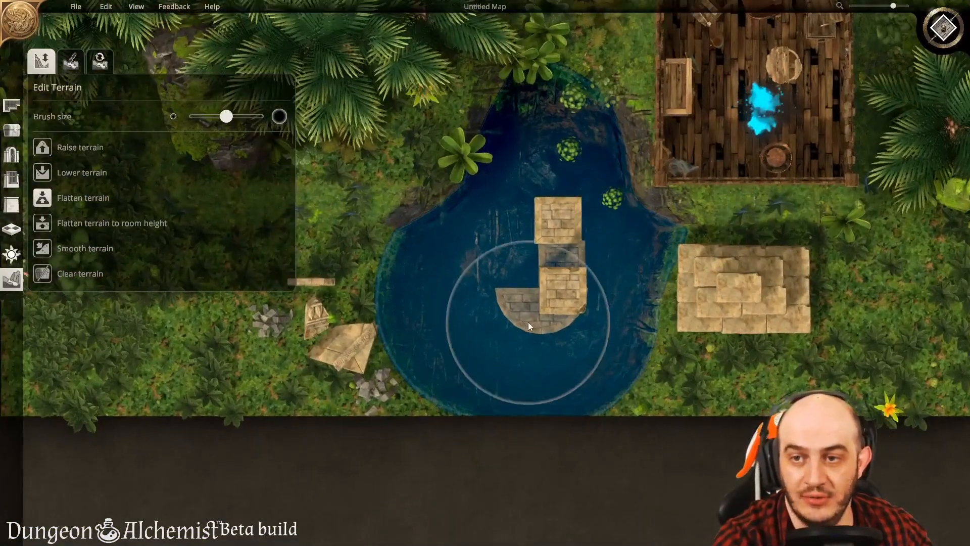
Step: Change the colour of the blue fire inside the wooden hut to orange
{"action": "scroll", "coordinate": [529, 323], "scroll_direction": "down", "scroll_amount": 3}
{"action": "scroll", "coordinate": [532, 319], "scroll_direction": "down", "scroll_amount": 1}
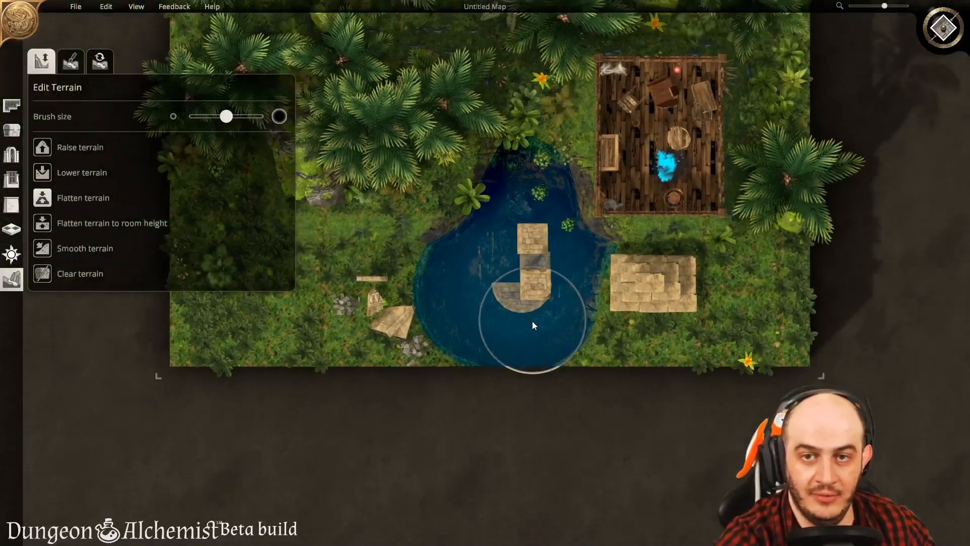
{"action": "right_click_drag", "start_coordinate": [453, 166], "coordinate": [243, 235]}
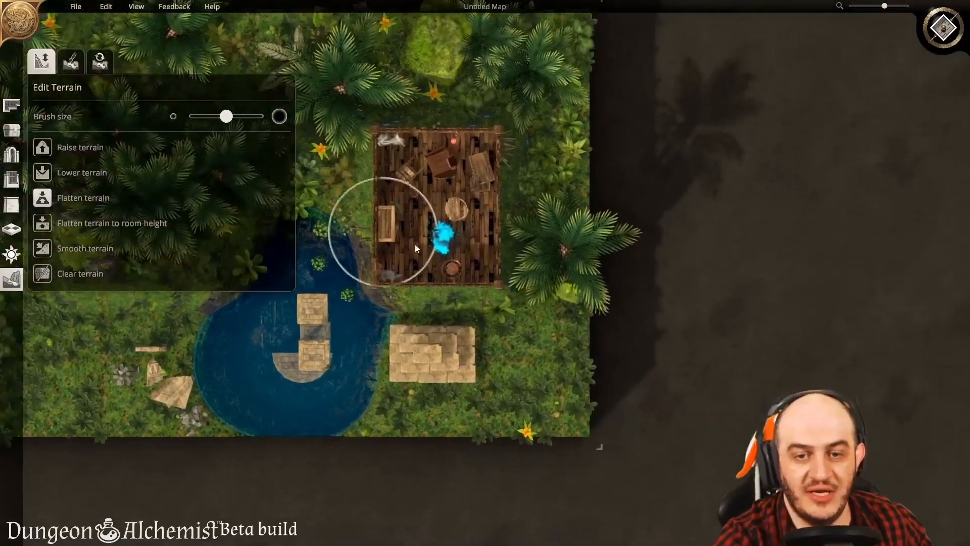
{"action": "scroll", "coordinate": [441, 240], "scroll_direction": "up", "scroll_amount": 5}
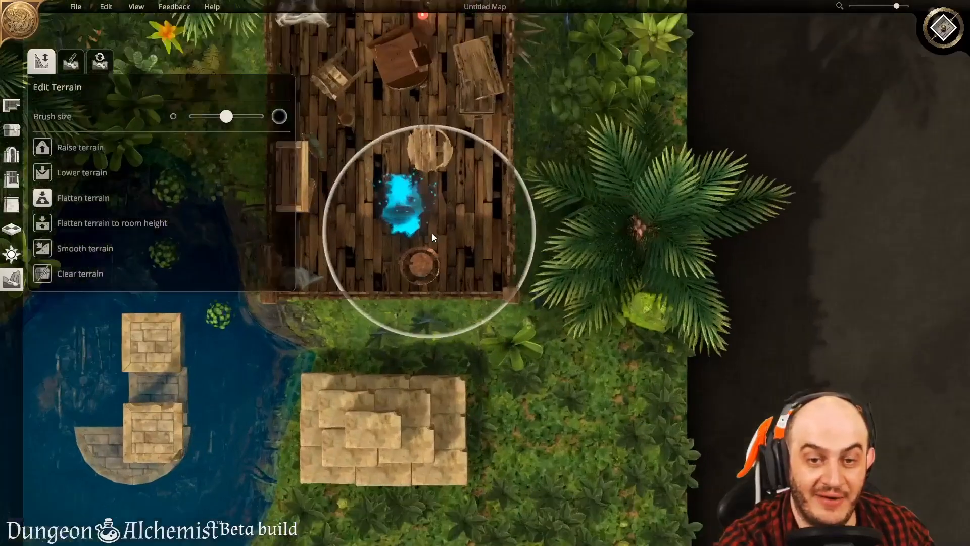
{"action": "scroll", "coordinate": [432, 231], "scroll_direction": "up", "scroll_amount": 2}
{"action": "right_click_drag", "start_coordinate": [432, 231], "coordinate": [580, 286]}
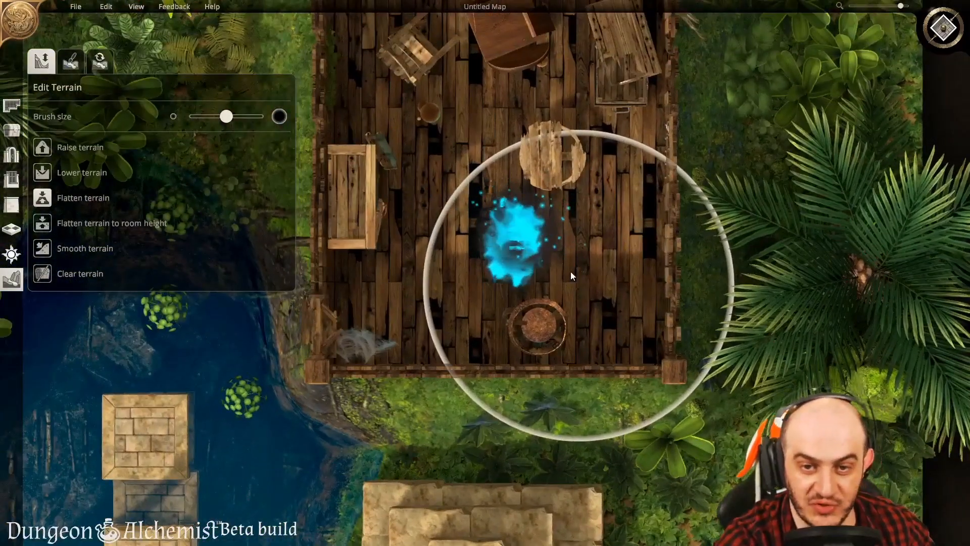
{"action": "left_click", "coordinate": [11, 130]}
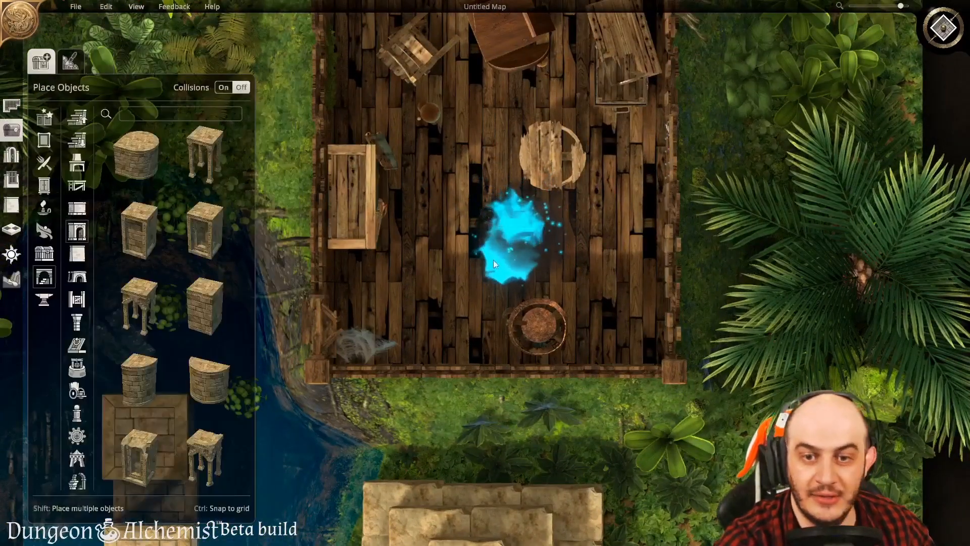
{"action": "left_click", "coordinate": [508, 266]}
{"action": "left_click", "coordinate": [495, 296]}
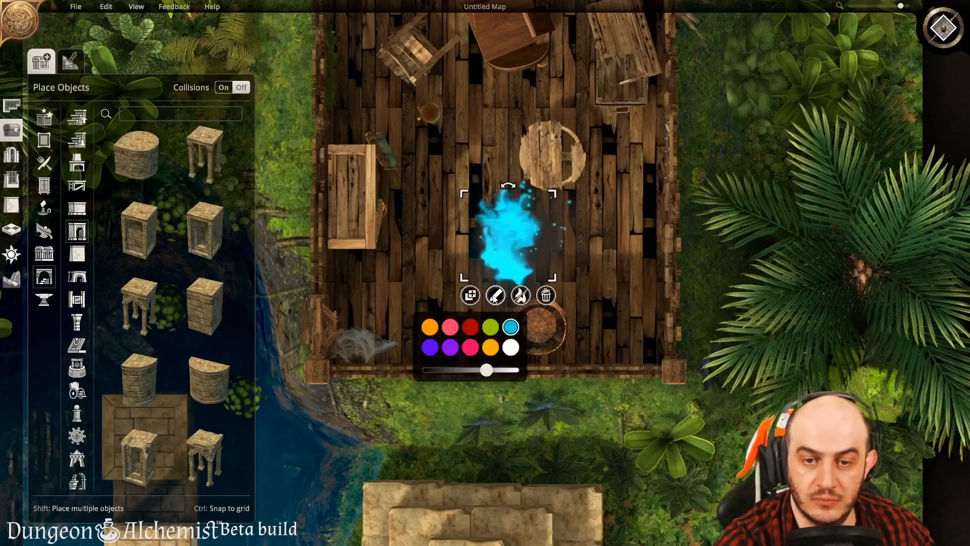
{"action": "left_click", "coordinate": [430, 327]}
{"action": "left_click", "coordinate": [602, 241]}
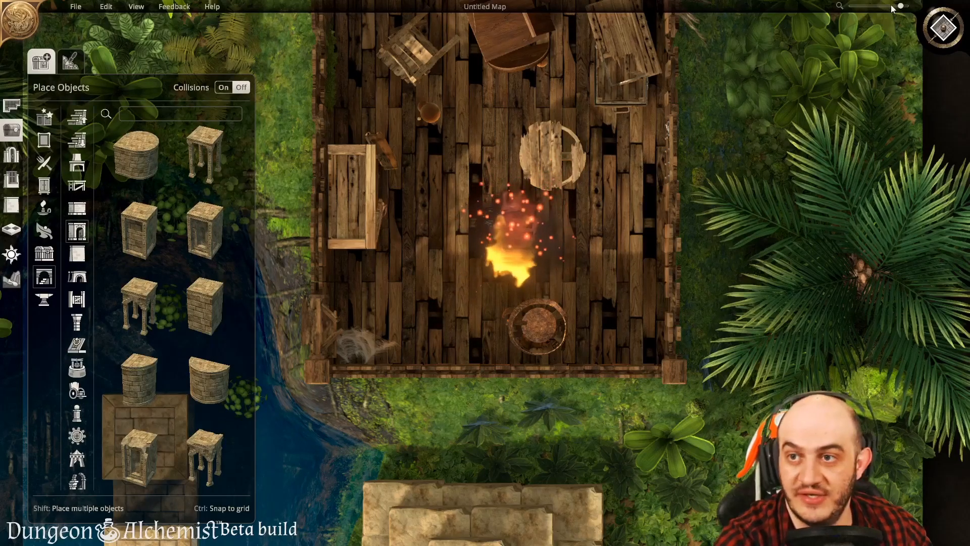
{"action": "scroll", "coordinate": [828, 21], "scroll_direction": "down", "scroll_amount": 3}
{"action": "left_click", "coordinate": [11, 106]}
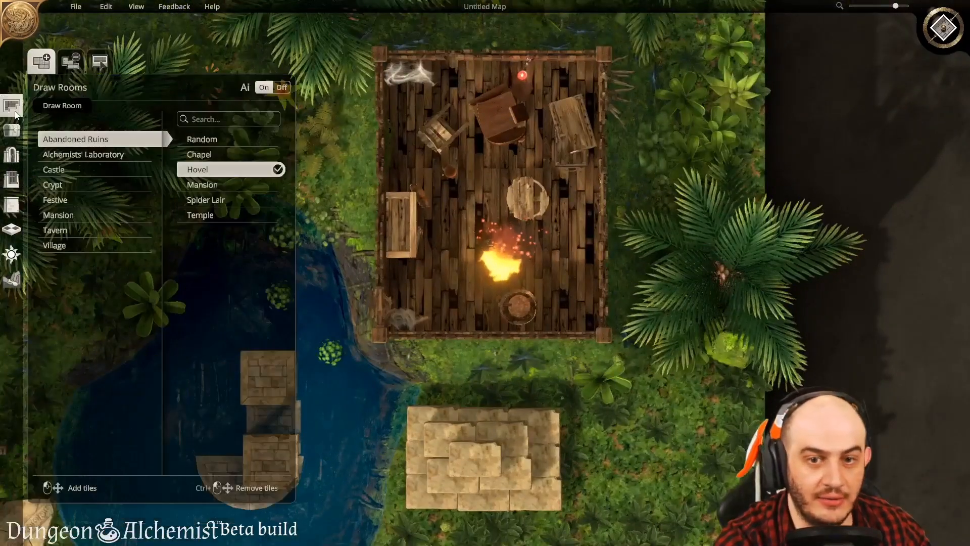
{"action": "left_click_drag", "start_coordinate": [650, 228], "coordinate": [649, 212]}
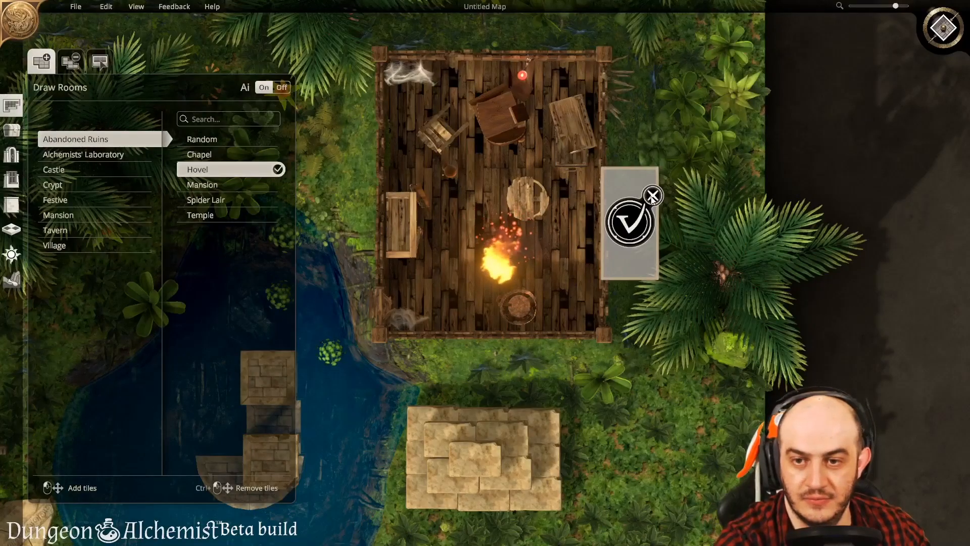
{"action": "left_click", "coordinate": [648, 207]}
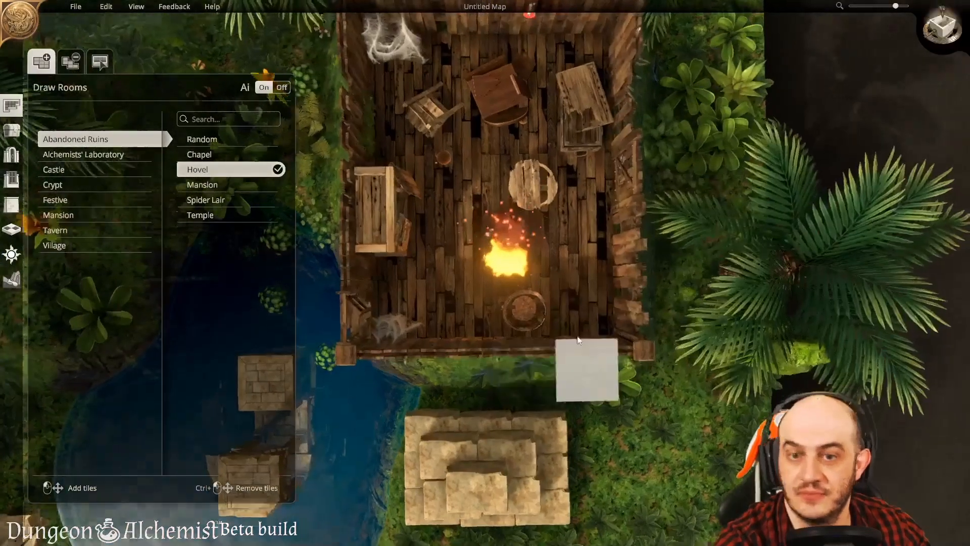
Step: Examine the pond ruins, the stepped pyramid and the fallen debris from several angles
{"action": "right_click_drag", "start_coordinate": [578, 340], "coordinate": [741, 232]}
{"action": "middle_click_drag", "start_coordinate": [741, 232], "coordinate": [655, 187]}
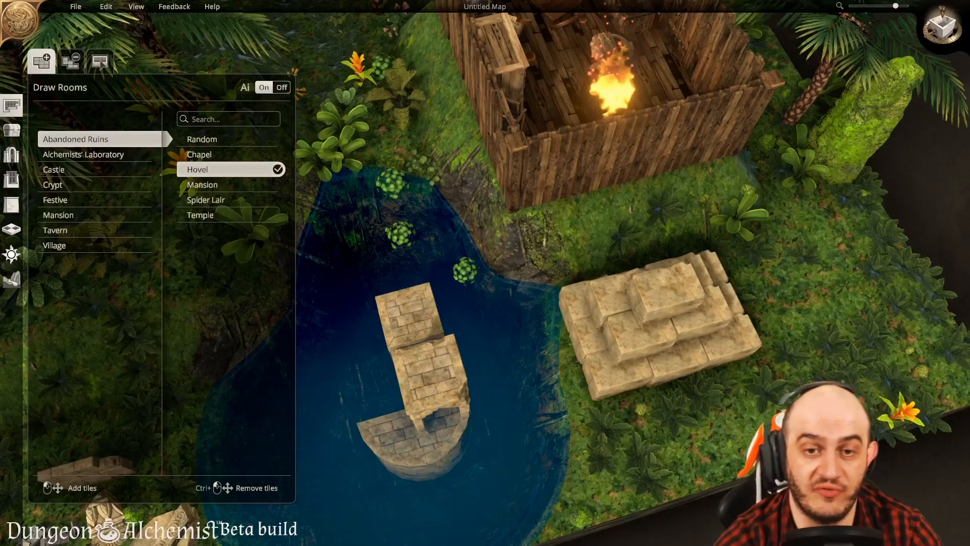
{"action": "key", "text": "e"}
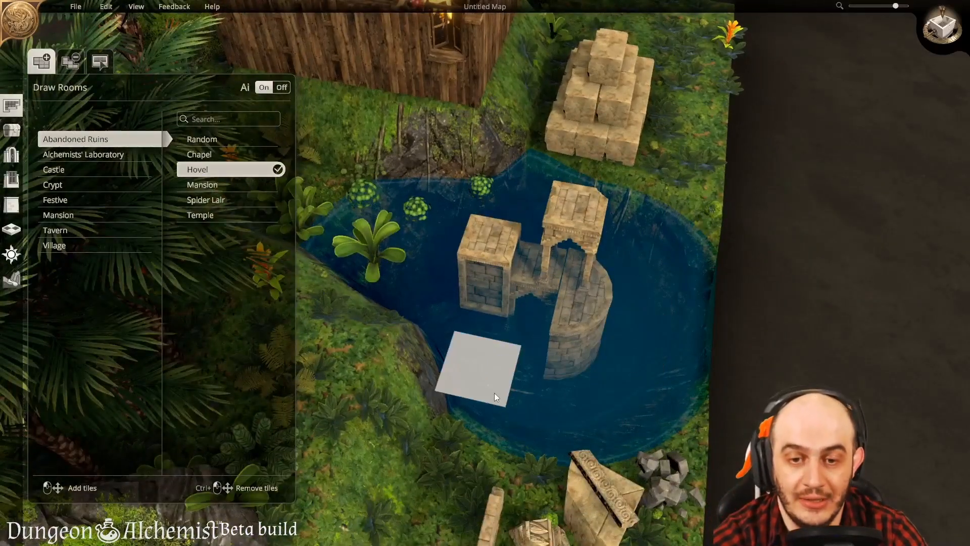
{"action": "key", "text": "e"}
{"action": "key", "text": "q"}
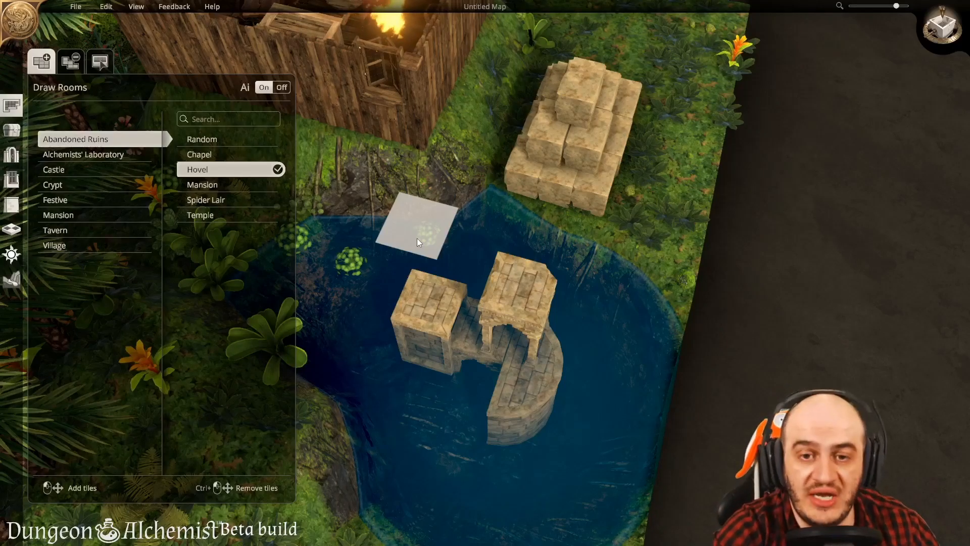
{"action": "mouse_move", "coordinate": [330, 449]}
{"action": "middle_mouse_down"}
{"action": "mouse_move", "coordinate": [416, 390]}
{"action": "mouse_move", "coordinate": [417, 408]}
{"action": "mouse_move", "coordinate": [315, 450]}
{"action": "middle_mouse_up"}
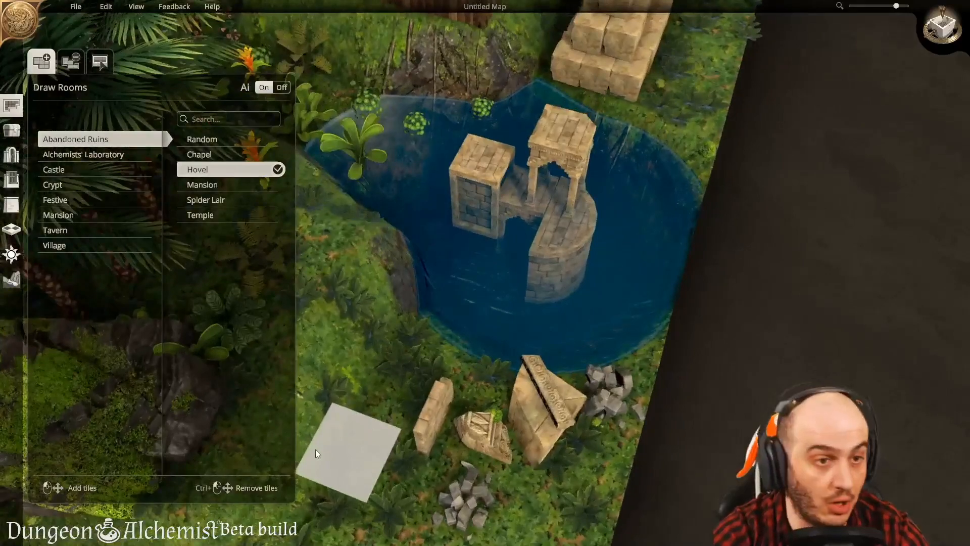
{"action": "middle_click_drag", "start_coordinate": [523, 380], "coordinate": [410, 381]}
{"action": "scroll", "coordinate": [410, 381], "scroll_direction": "down", "scroll_amount": 3}
{"action": "scroll", "coordinate": [414, 380], "scroll_direction": "up", "scroll_amount": 2}
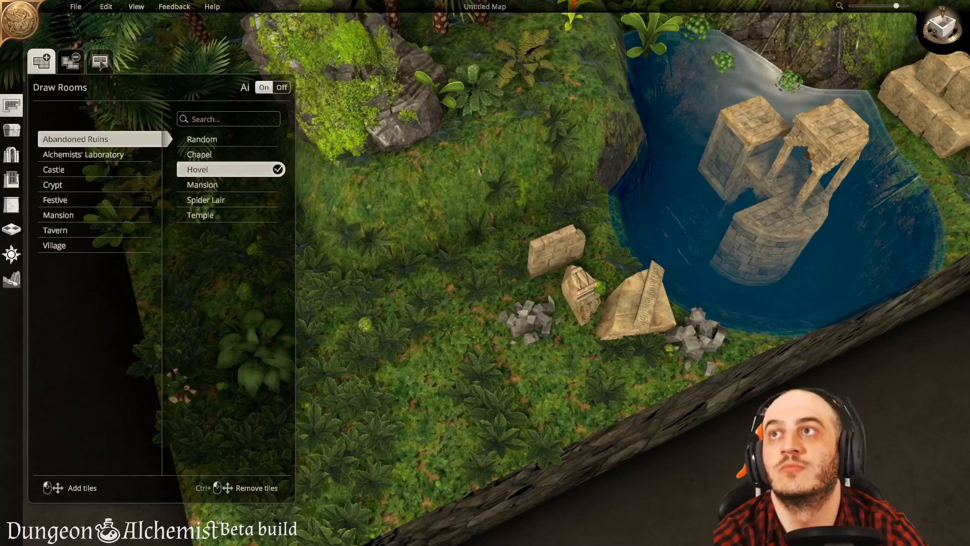
Step: Look over the overgrown map corner, the mossy rock and the palm-covered bank beside the pond
{"action": "middle_click_drag", "start_coordinate": [410, 353], "coordinate": [617, 311]}
{"action": "key", "text": "s"}
{"action": "key", "text": "a"}
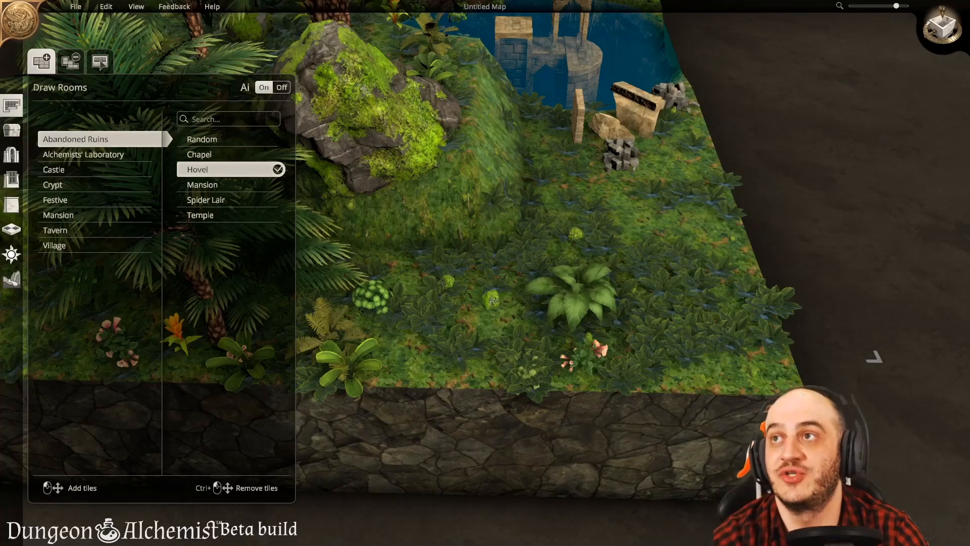
{"action": "middle_click_drag", "start_coordinate": [551, 219], "coordinate": [444, 283]}
{"action": "key", "text": "w"}
{"action": "key", "text": "w"}
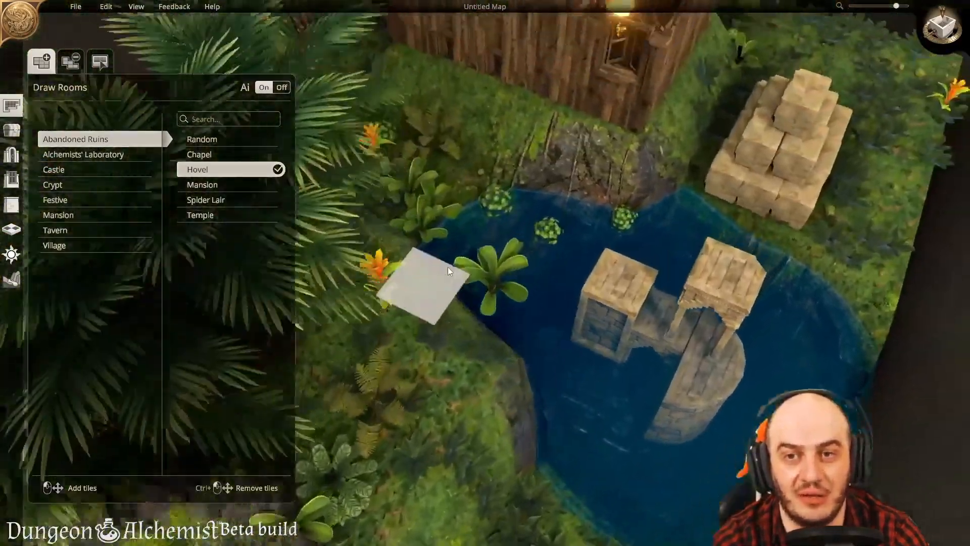
{"action": "key", "text": "s"}
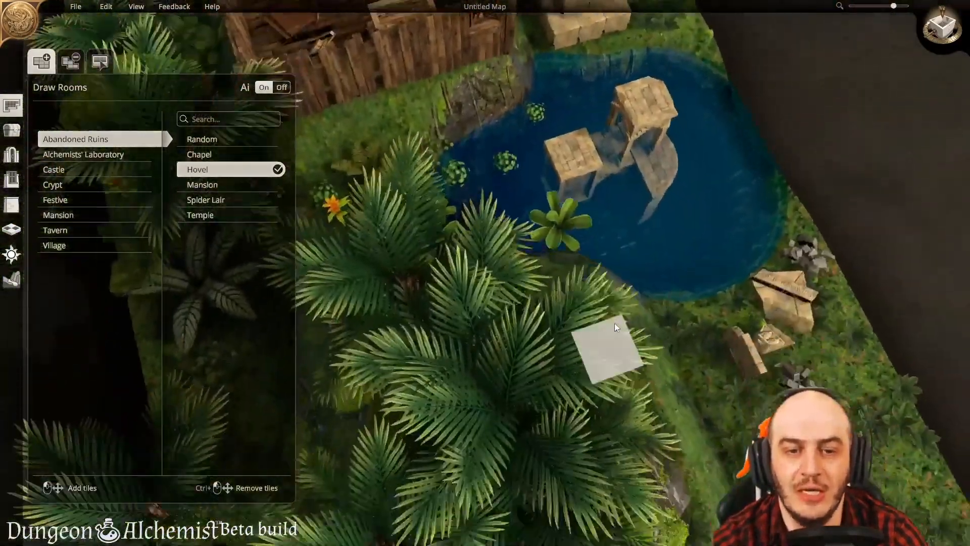
{"action": "key", "text": "w"}
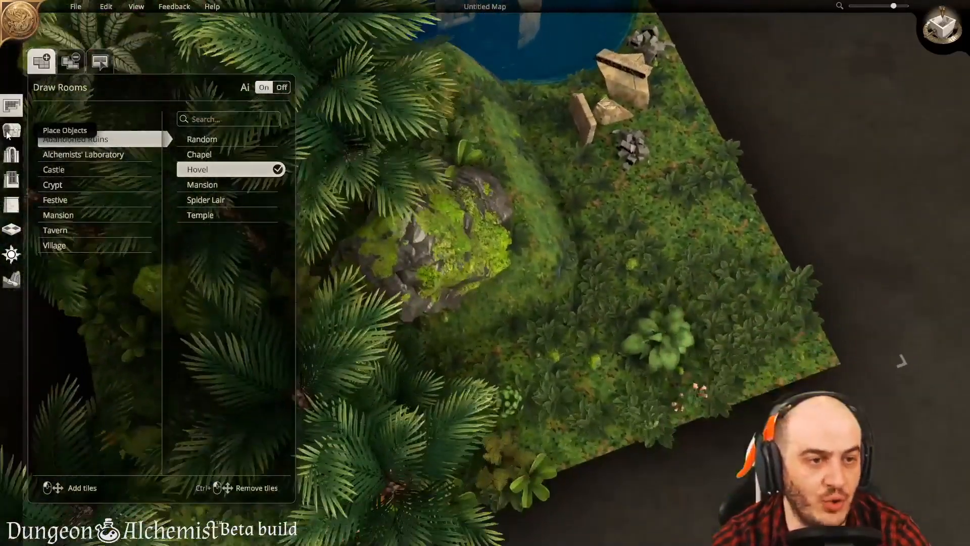
Step: Browse the modular ruin platforms in the object library and switch to the wall and stone block pieces
{"action": "left_click", "coordinate": [11, 130]}
{"action": "scroll", "coordinate": [195, 350], "scroll_direction": "down", "scroll_amount": 5}
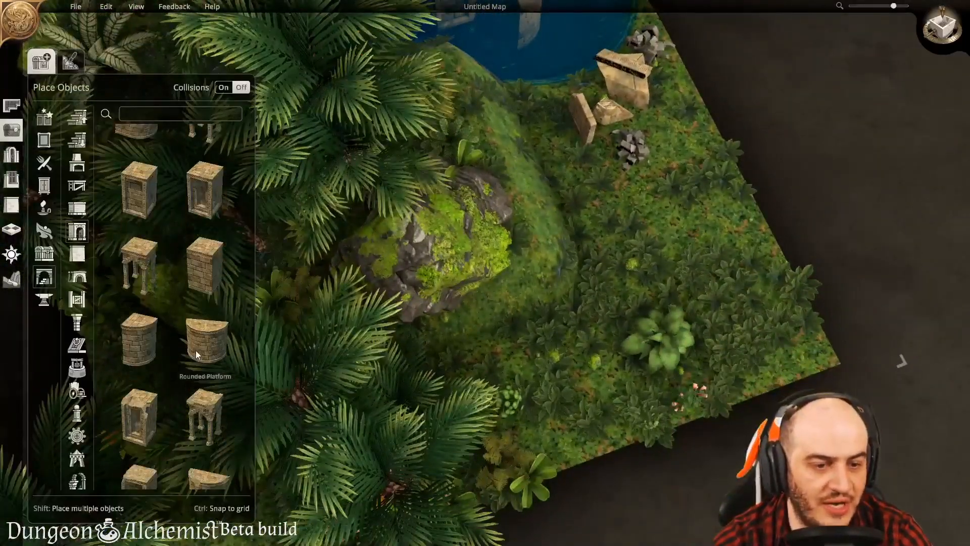
{"action": "scroll", "coordinate": [191, 345], "scroll_direction": "down", "scroll_amount": 5}
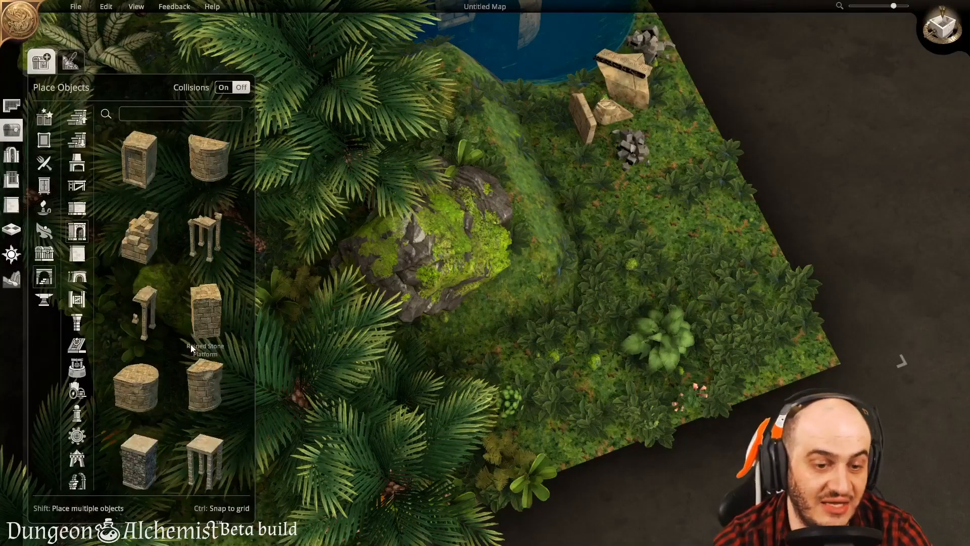
{"action": "scroll", "coordinate": [182, 404], "scroll_direction": "down", "scroll_amount": 2}
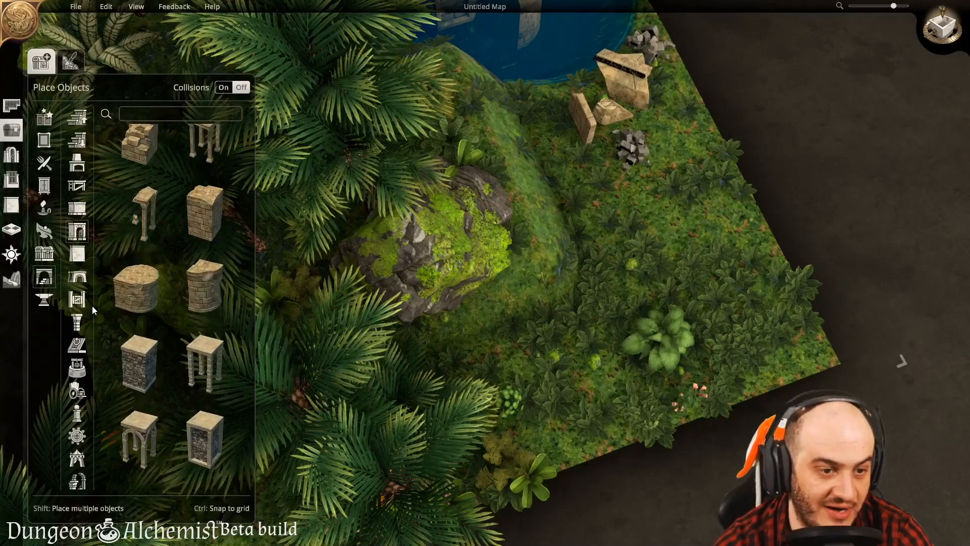
{"action": "left_click", "coordinate": [76, 263]}
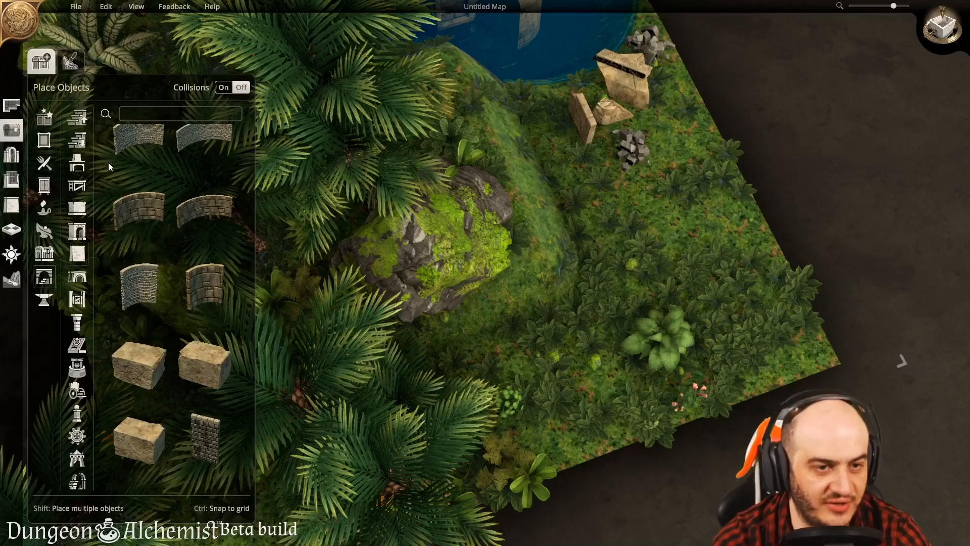
{"action": "left_click", "coordinate": [201, 238]}
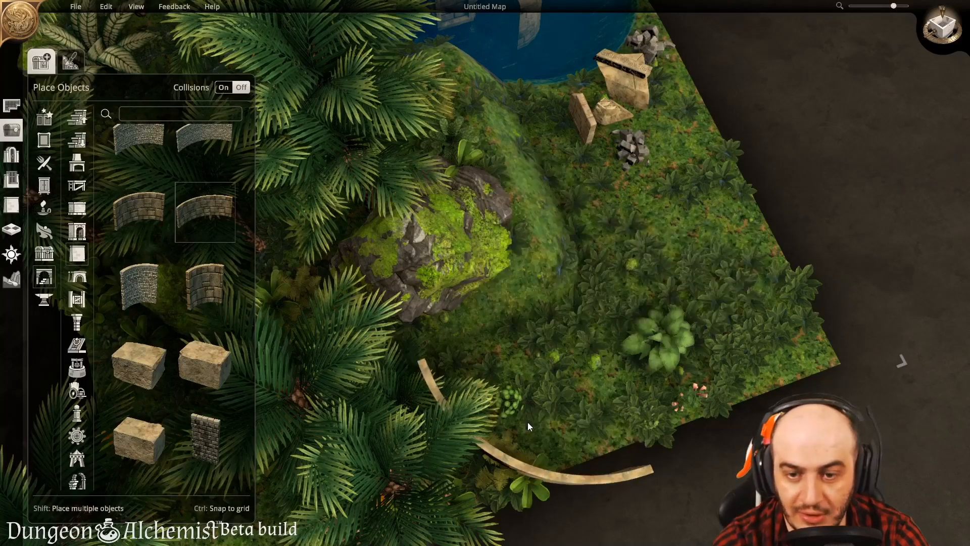
{"action": "key", "text": "w"}
{"action": "left_click", "coordinate": [139, 212]}
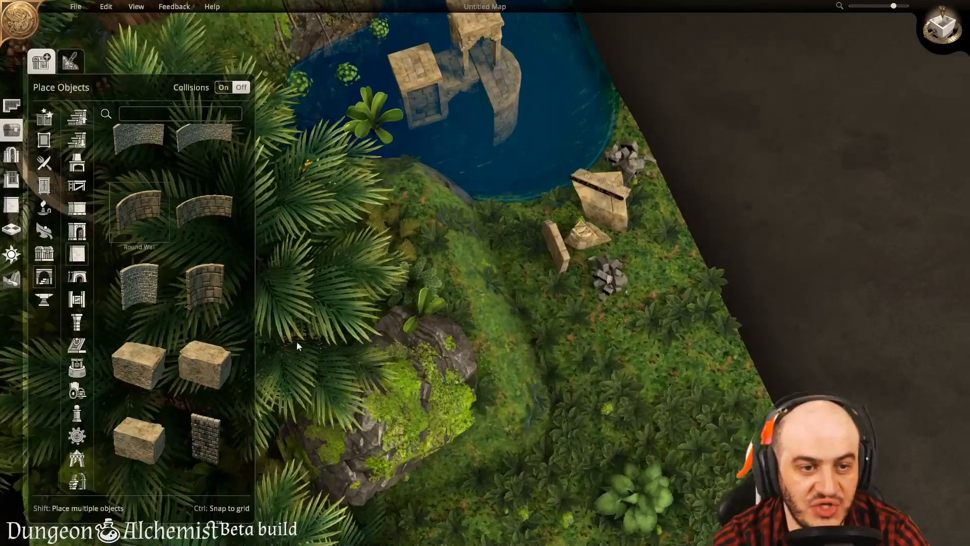
{"action": "key", "text": "d"}
{"action": "key", "text": "s"}
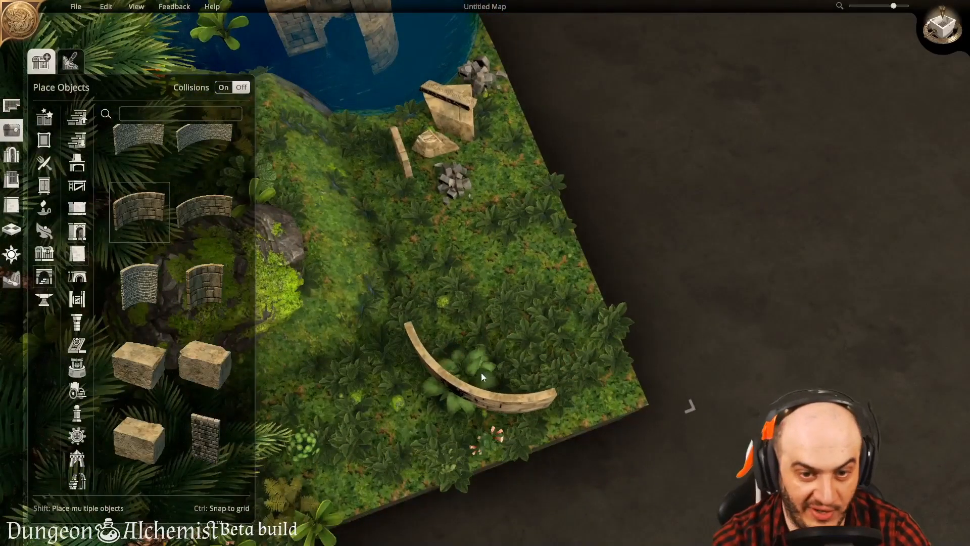
{"action": "right_click", "coordinate": [481, 373]}
{"action": "key", "text": "a"}
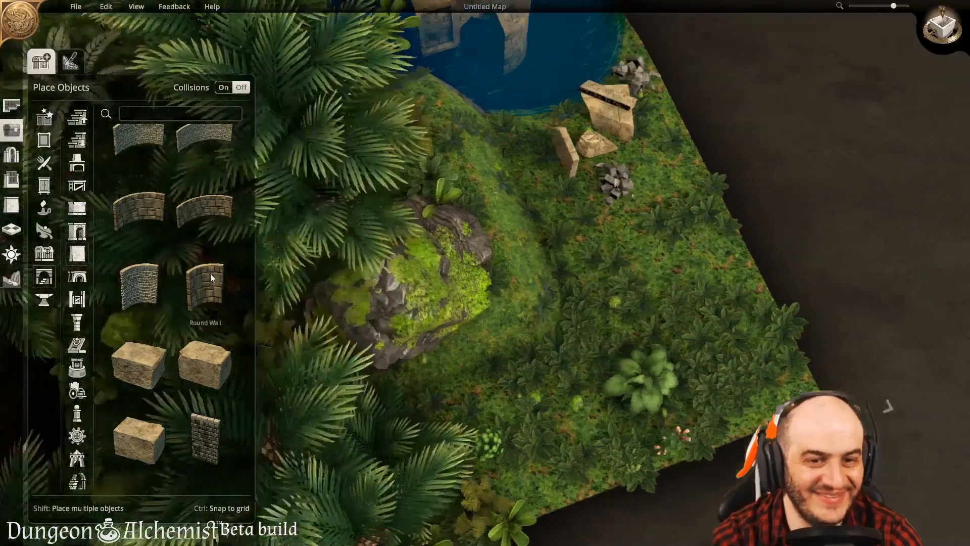
{"action": "key", "text": "d"}
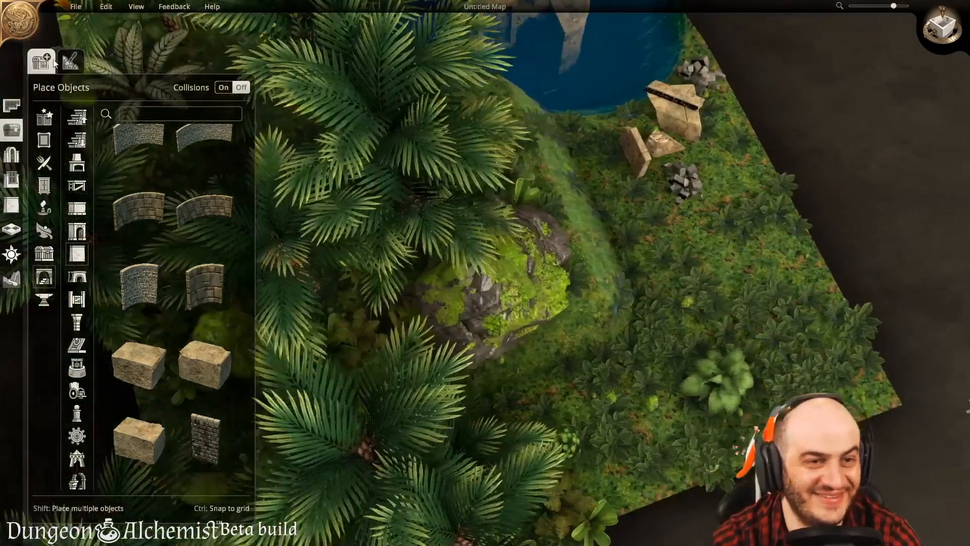
Step: Level the sloping ground beside the mossy rock near the map corner with the Flatten terrain brush
{"action": "left_click", "coordinate": [12, 280]}
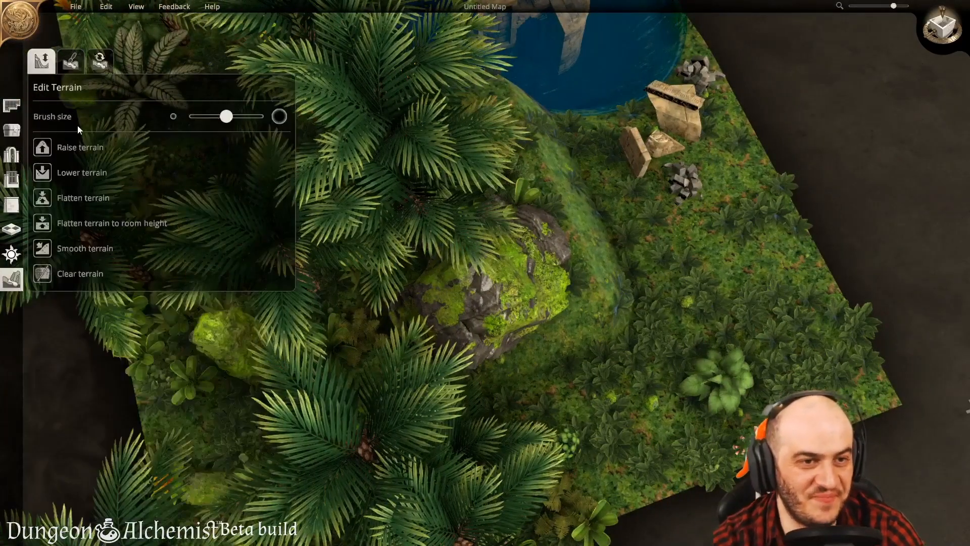
{"action": "left_click", "coordinate": [43, 196]}
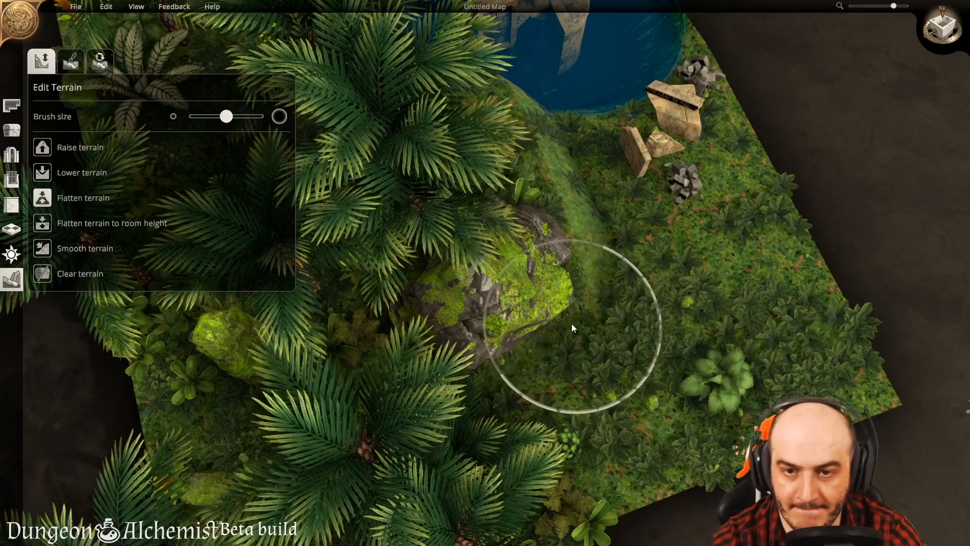
{"action": "key", "text": "d"}
{"action": "key", "text": "w"}
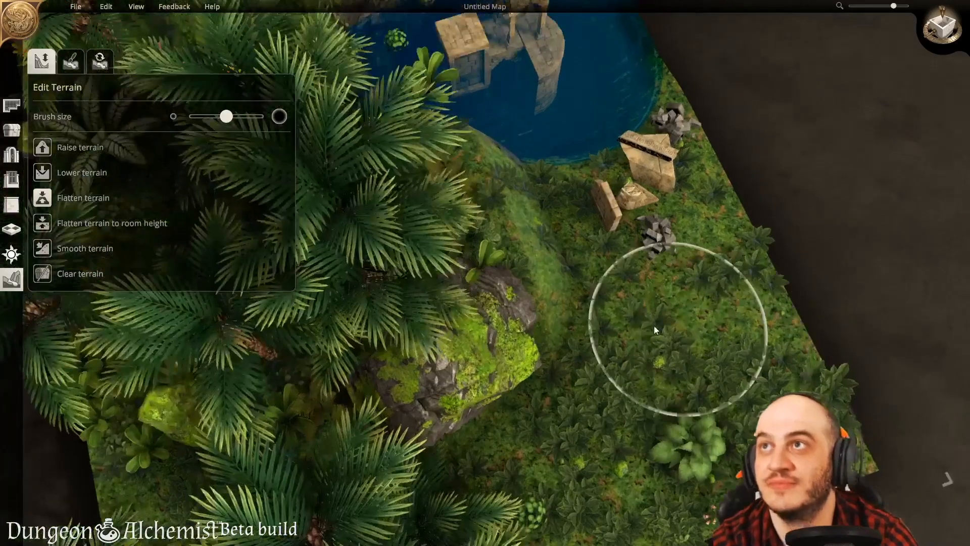
{"action": "key", "text": "d"}
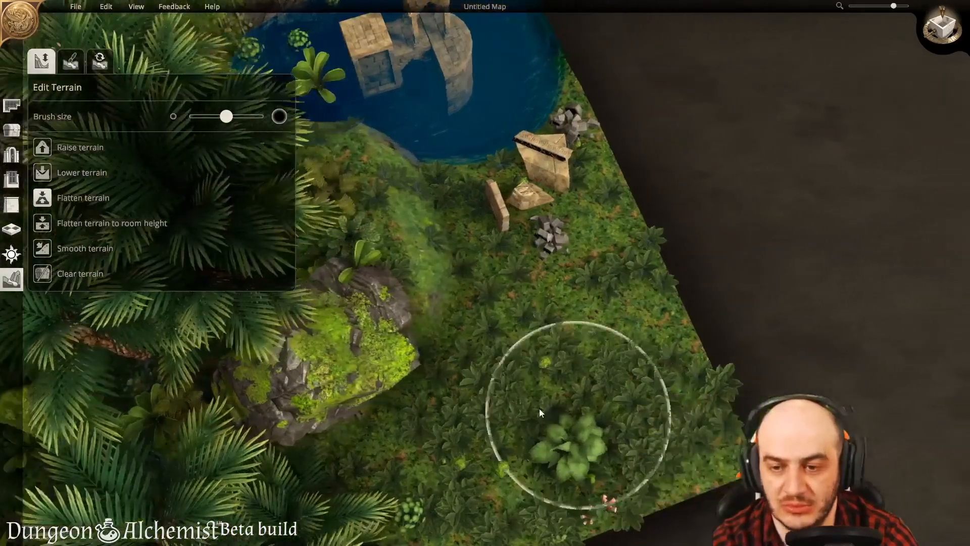
{"action": "scroll", "coordinate": [516, 406], "scroll_direction": "up", "scroll_amount": 3}
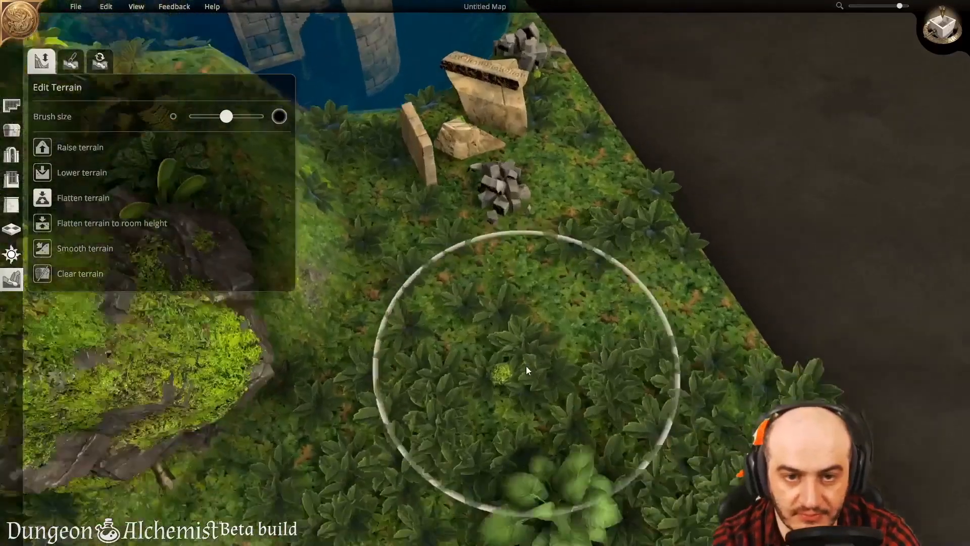
{"action": "key", "text": "s"}
{"action": "key", "text": "w"}
{"action": "key", "text": "d"}
{"action": "key", "text": "a"}
{"action": "key", "text": "s"}
Step: Place a curved stone-block Round Wall around the large leafy plant near the map corner
{"action": "left_click", "coordinate": [11, 130]}
{"action": "key", "text": "a"}
{"action": "left_click_drag", "start_coordinate": [408, 123], "coordinate": [262, 97]}
{"action": "key", "text": "w"}
{"action": "key", "text": "d"}
{"action": "key", "text": "s"}
{"action": "left_click", "coordinate": [141, 211]}
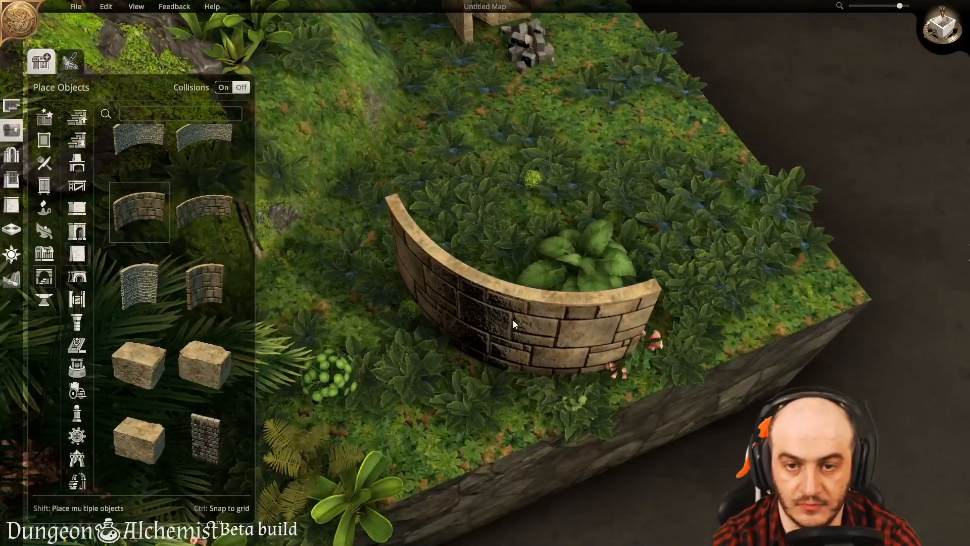
{"action": "left_click", "coordinate": [513, 320]}
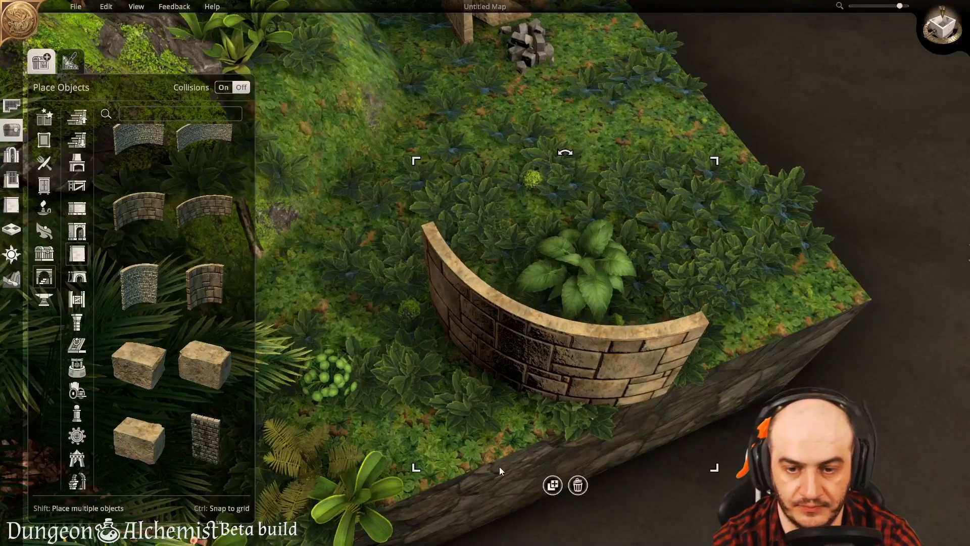
Step: Rotate a copy of the stone-block Round Wall and join it to the first piece along the map edge
{"action": "key", "text": "r"}
{"action": "key", "text": "r"}
{"action": "key", "text": "r"}
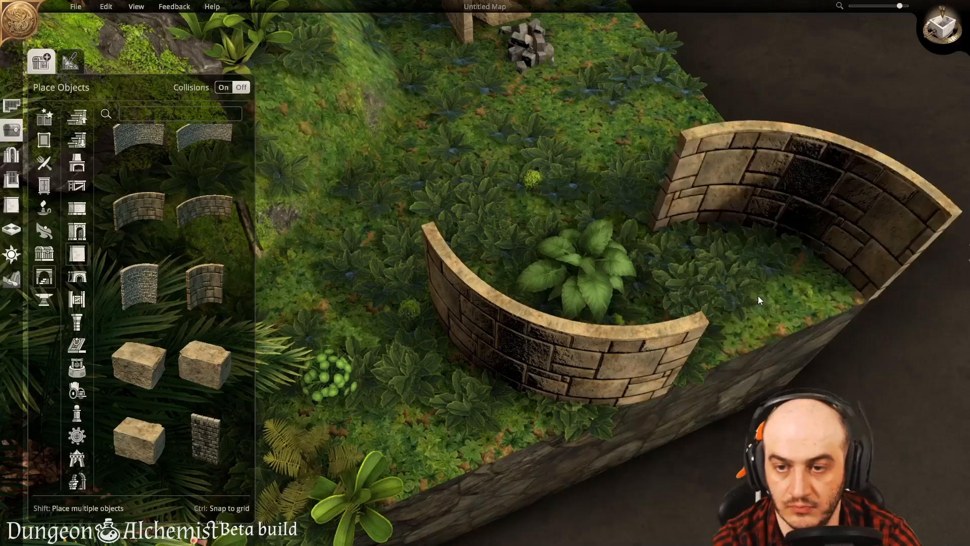
{"action": "left_click", "coordinate": [723, 309]}
Step: Duplicate the Round Wall again, rotate it and place it as the third section, on the side facing the rubble pile
{"action": "key", "text": "ctrl+d"}
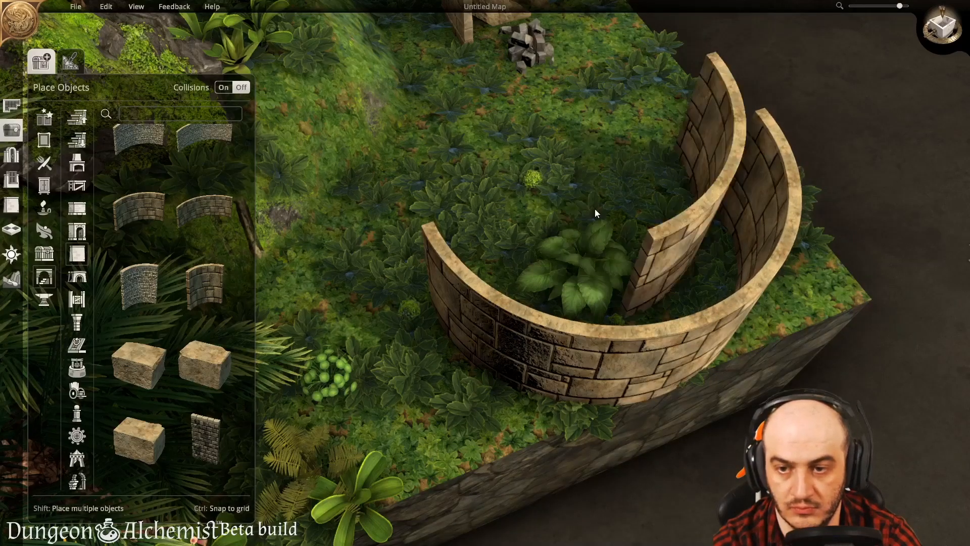
{"action": "key", "text": "s"}
{"action": "key", "text": "w"}
{"action": "key", "text": "d"}
{"action": "key", "text": "r"}
{"action": "key", "text": "r"}
{"action": "key", "text": "r"}
{"action": "key", "text": "r"}
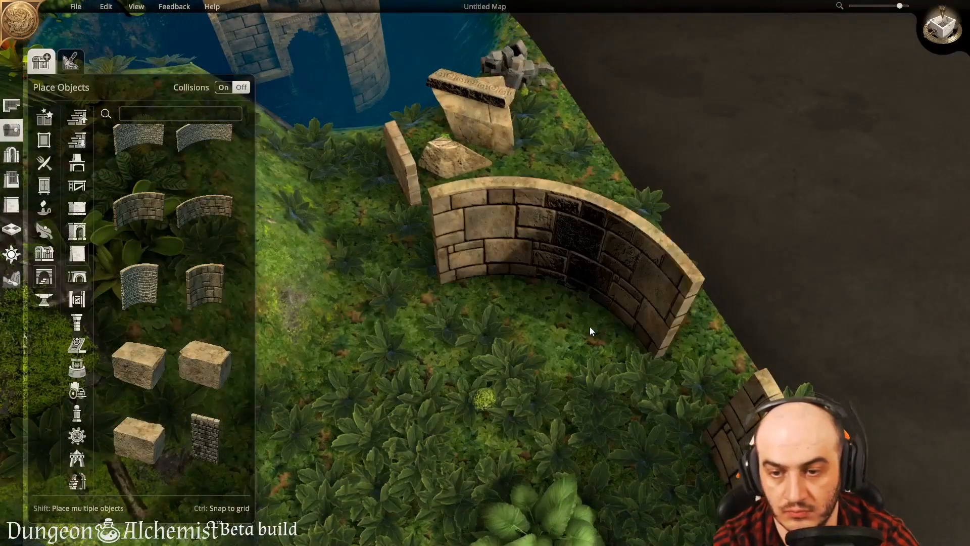
{"action": "left_click", "coordinate": [575, 364]}
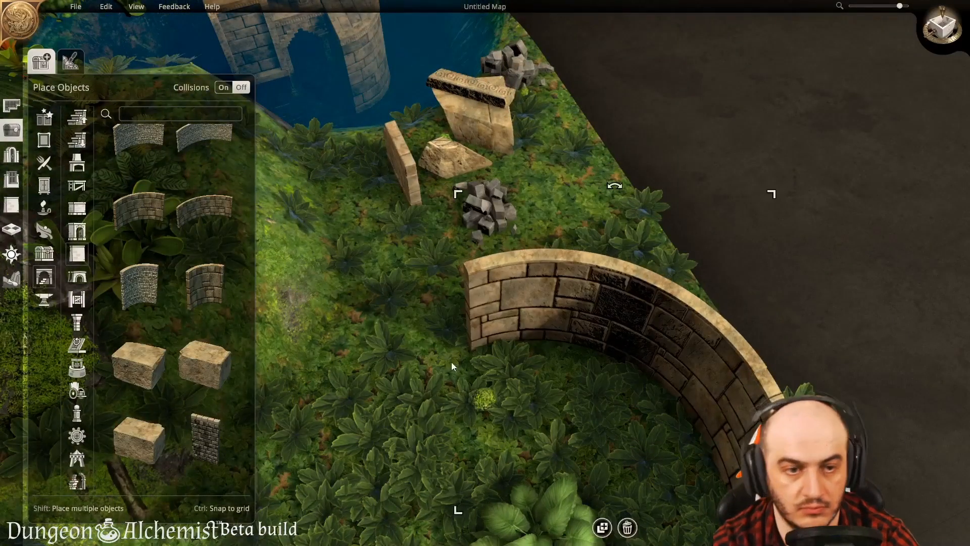
Step: Close the ring around the large leafy plant with a fourth rotated copy of the Round Wall
{"action": "key", "text": "s"}
{"action": "left_click", "coordinate": [586, 377]}
{"action": "key", "text": "r"}
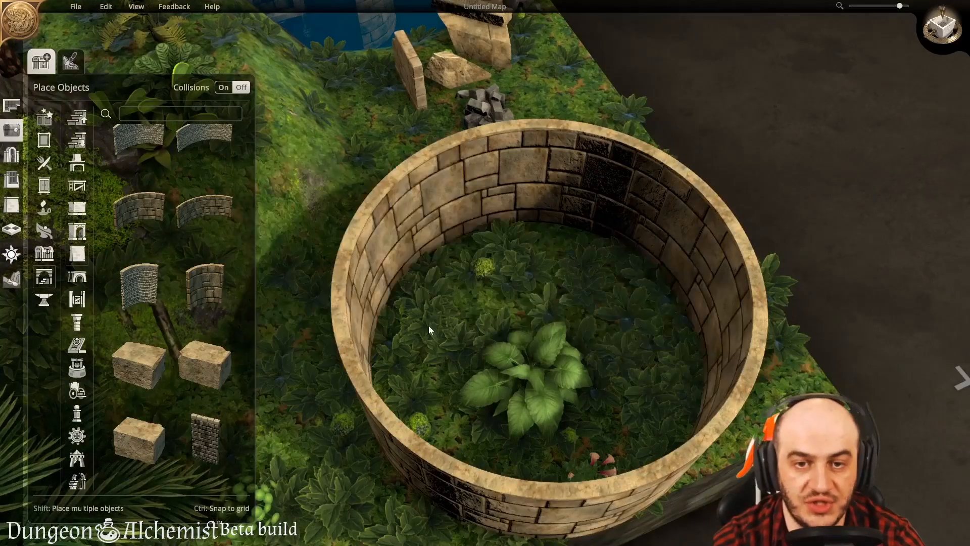
{"action": "left_click", "coordinate": [428, 325]}
{"action": "key", "text": "s"}
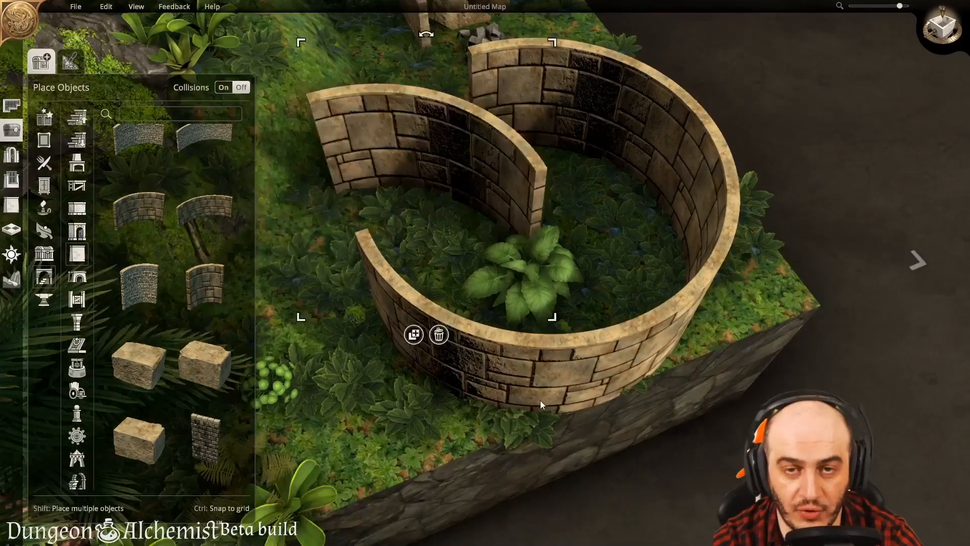
{"action": "left_click", "coordinate": [597, 280]}
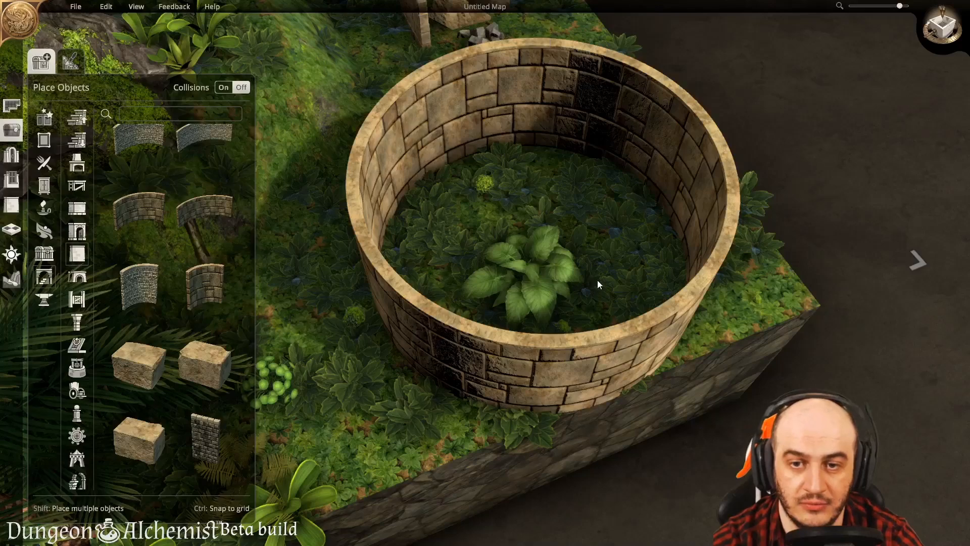
Step: Try the wider stone-block Round Wall piece against the curve of the finished ring
{"action": "key", "text": "w"}
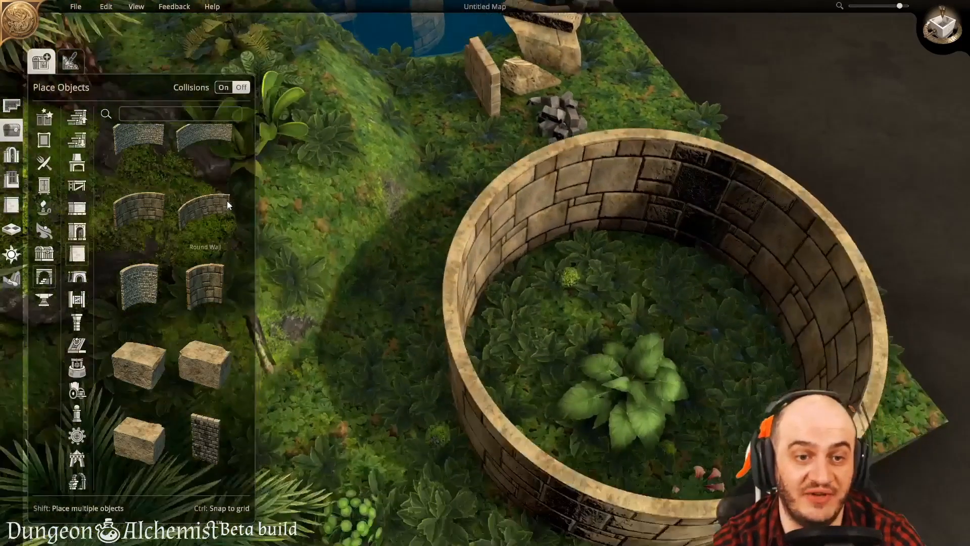
{"action": "left_click", "coordinate": [226, 204]}
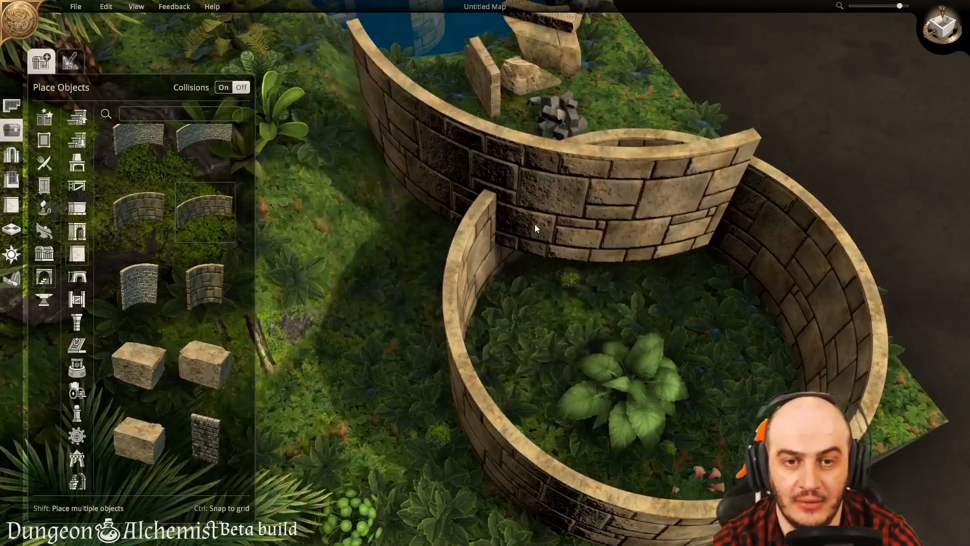
{"action": "key", "text": "d"}
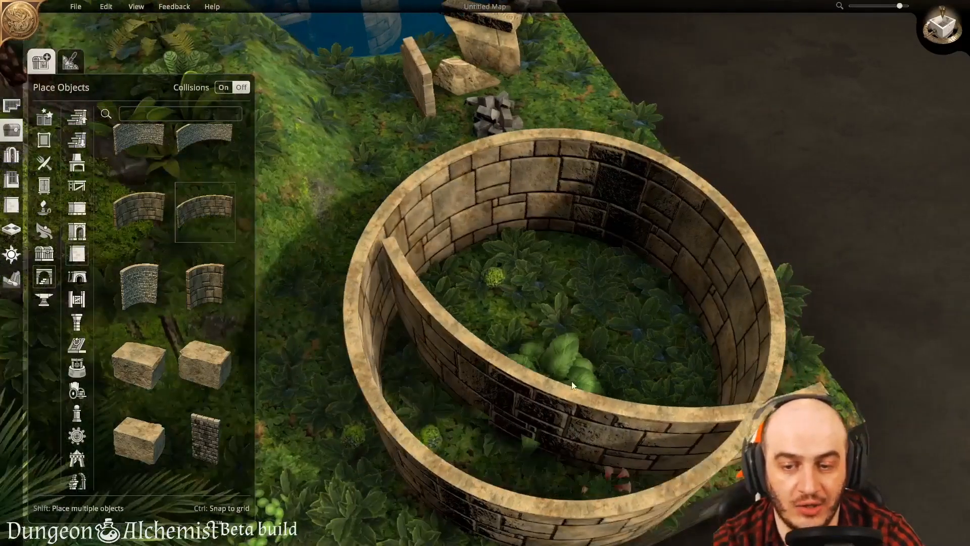
{"action": "key", "text": "s"}
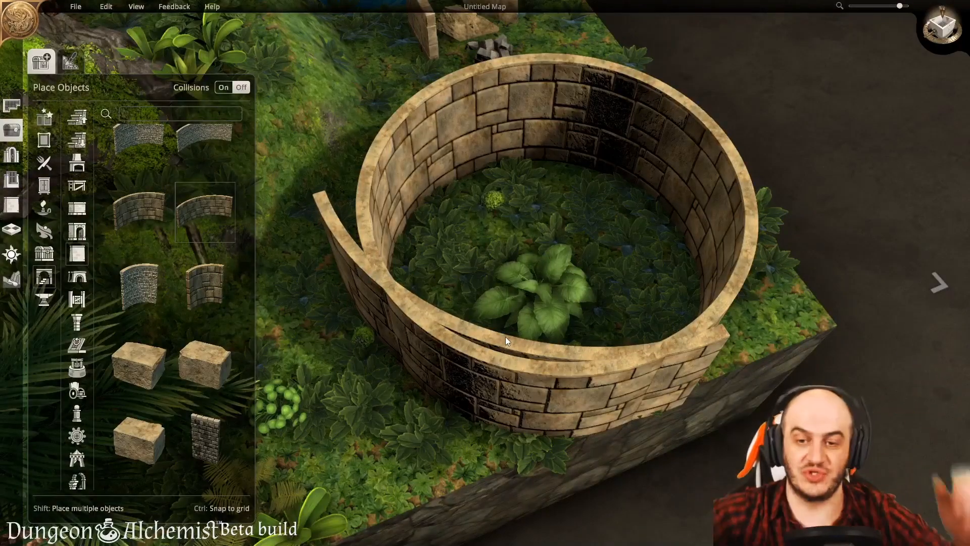
Step: Look over the palm grove, the wooden hut and the round stone enclosure from several angles, including from above
{"action": "right_click_drag", "start_coordinate": [581, 249], "coordinate": [868, 162]}
{"action": "scroll", "coordinate": [868, 162], "scroll_direction": "down", "scroll_amount": 10}
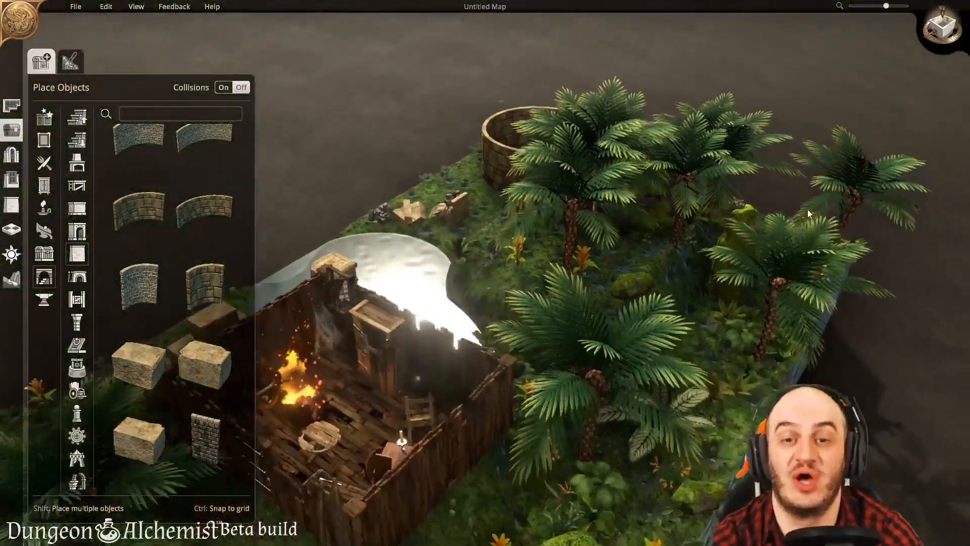
{"action": "right_click_drag", "start_coordinate": [808, 209], "coordinate": [336, 420]}
{"action": "scroll", "coordinate": [335, 420], "scroll_direction": "up", "scroll_amount": 3}
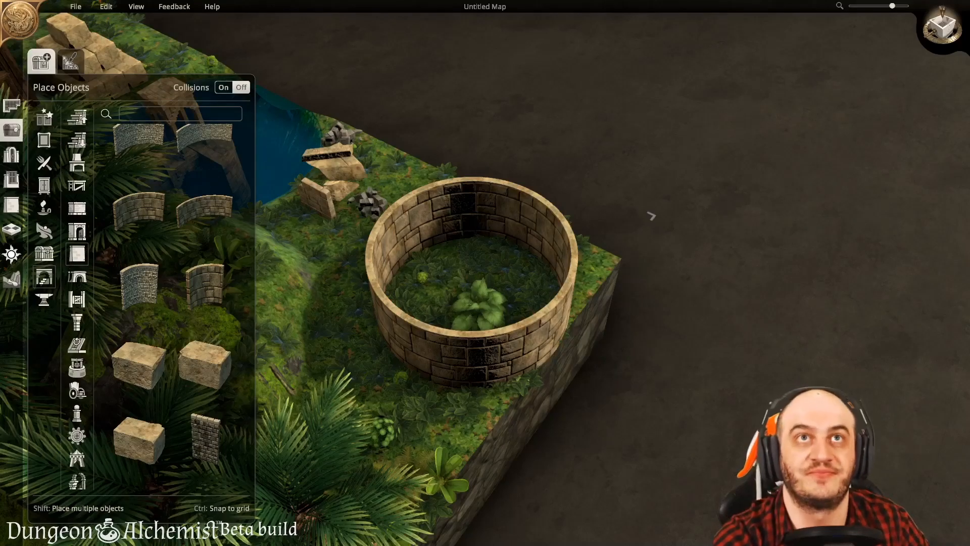
{"action": "left_click", "coordinate": [422, 189]}
{"action": "right_click_drag", "start_coordinate": [433, 346], "coordinate": [478, 438]}
{"action": "key", "text": "d"}
{"action": "key", "text": "s"}
{"action": "key", "text": "a"}
{"action": "key", "text": "w"}
{"action": "key", "text": "s"}
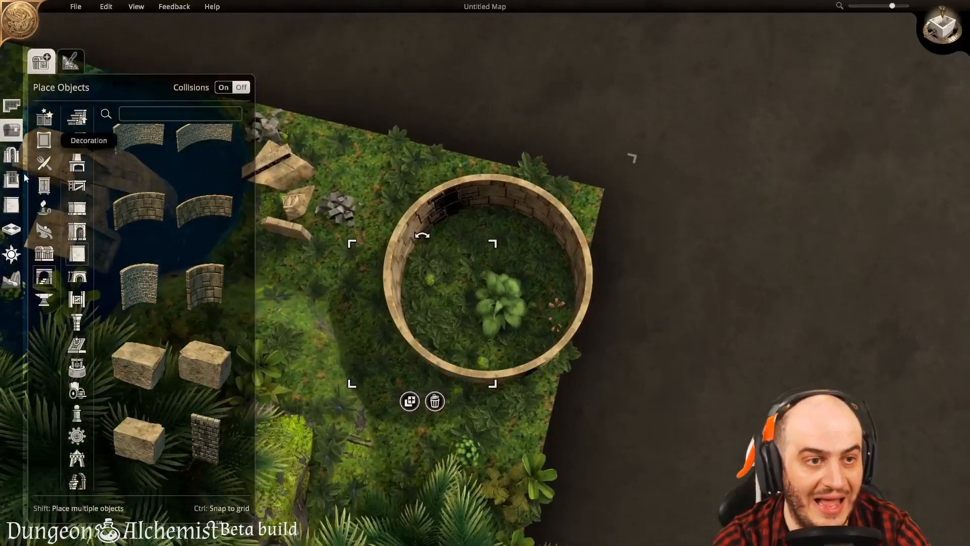
Step: Scatter bones and skulls across the ground inside the round stone enclosure with the Bones brush
{"action": "left_click", "coordinate": [71, 61]}
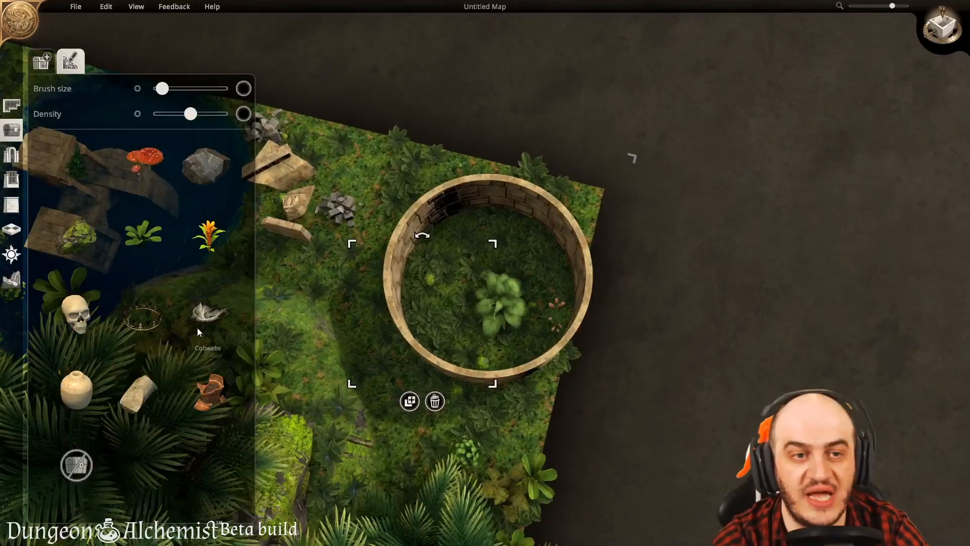
{"action": "key", "text": "a"}
{"action": "key", "text": "s"}
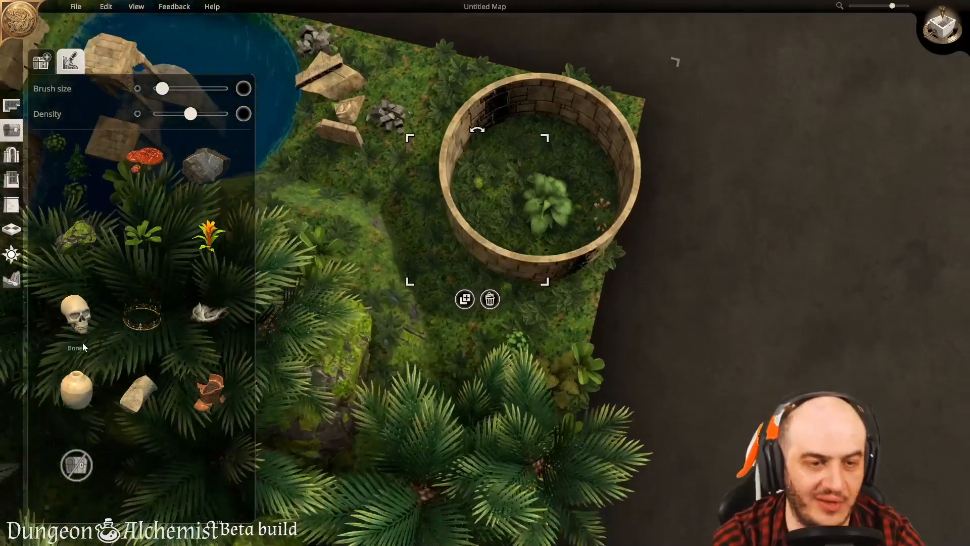
{"action": "key", "text": "w"}
{"action": "left_click", "coordinate": [77, 323]}
{"action": "mouse_move", "coordinate": [536, 320]}
{"action": "left_mouse_down"}
{"action": "mouse_move", "coordinate": [517, 257]}
{"action": "mouse_move", "coordinate": [530, 276]}
{"action": "mouse_move", "coordinate": [558, 251]}
{"action": "mouse_move", "coordinate": [526, 231]}
{"action": "mouse_move", "coordinate": [509, 260]}
{"action": "left_mouse_up"}
{"action": "mouse_move", "coordinate": [508, 310]}
{"action": "left_mouse_down"}
{"action": "mouse_move", "coordinate": [491, 245]}
{"action": "mouse_move", "coordinate": [489, 282]}
{"action": "mouse_move", "coordinate": [534, 338]}
{"action": "mouse_move", "coordinate": [585, 313]}
{"action": "mouse_move", "coordinate": [574, 265]}
{"action": "mouse_move", "coordinate": [558, 296]}
{"action": "left_mouse_up"}
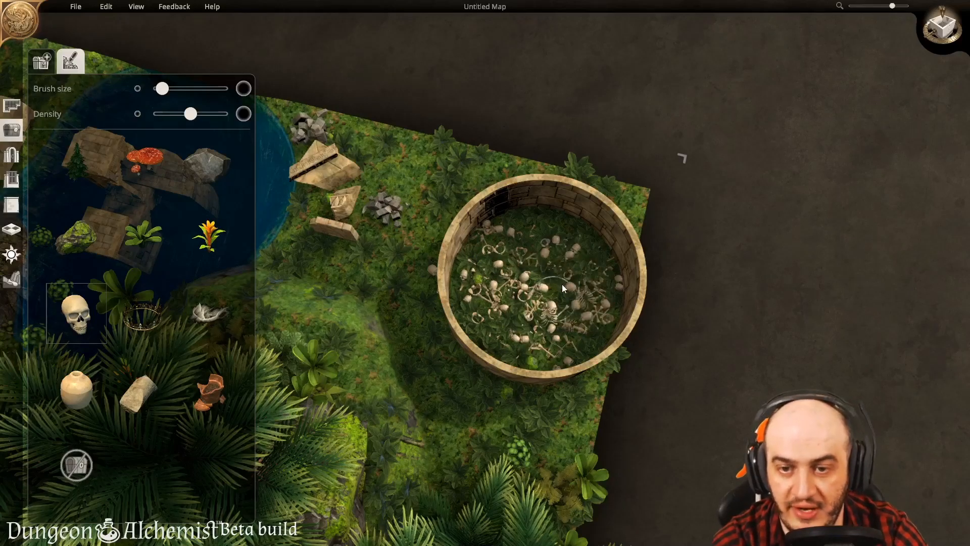
{"action": "mouse_move", "coordinate": [546, 235]}
{"action": "left_mouse_down"}
{"action": "mouse_move", "coordinate": [501, 252]}
{"action": "mouse_move", "coordinate": [526, 320]}
{"action": "mouse_move", "coordinate": [586, 301]}
{"action": "left_mouse_up"}
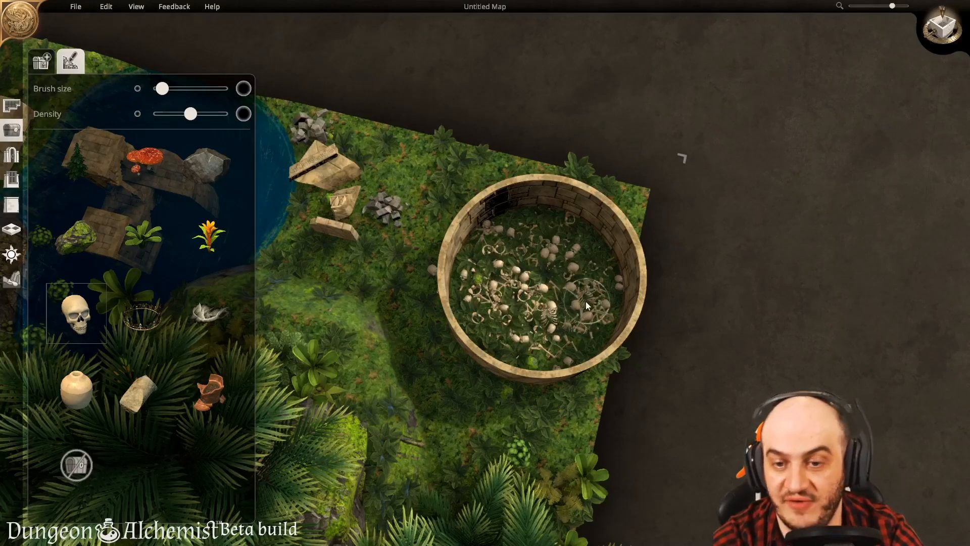
Step: Scatter clay pots with the pottery brush on the ground just outside the round stone enclosure
{"action": "scroll", "coordinate": [565, 319], "scroll_direction": "up", "scroll_amount": 5}
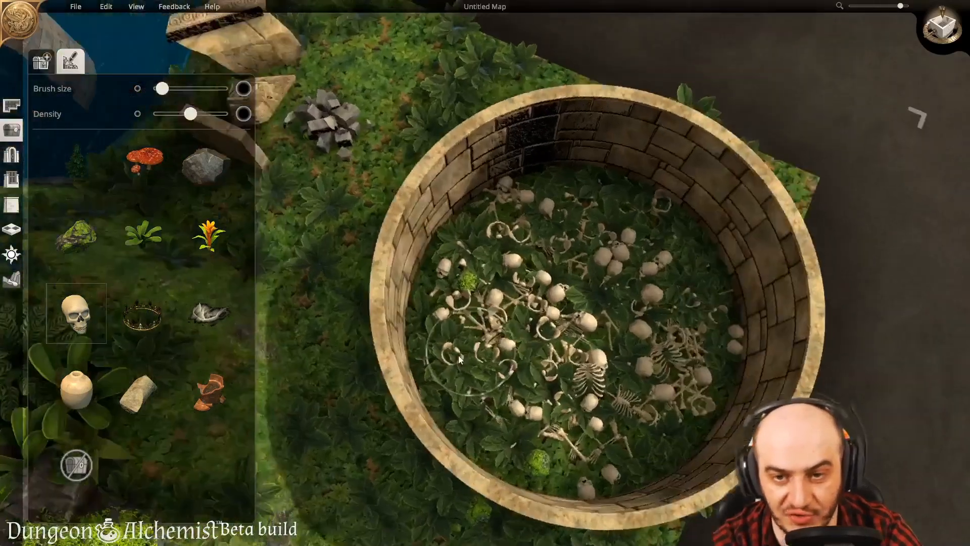
{"action": "key", "text": "s"}
{"action": "key", "text": "a"}
{"action": "key", "text": "e"}
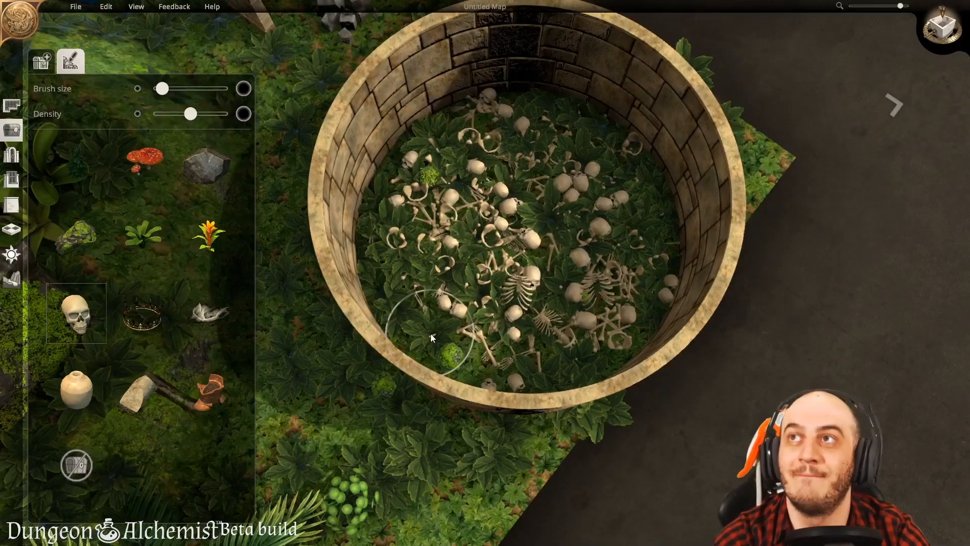
{"action": "key", "text": "a"}
{"action": "left_click", "coordinate": [205, 395]}
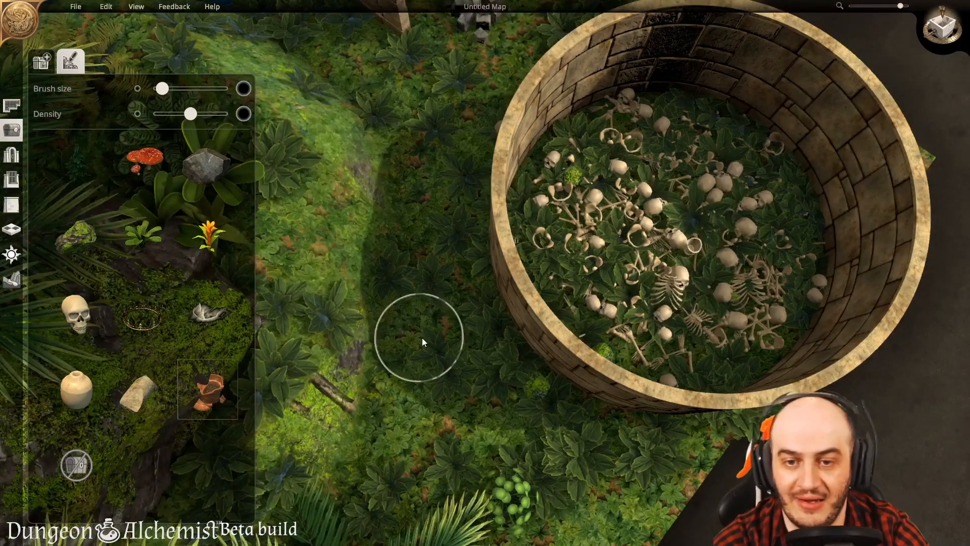
{"action": "left_click_drag", "start_coordinate": [420, 337], "coordinate": [465, 327]}
{"action": "key", "text": "d"}
{"action": "key", "text": "w"}
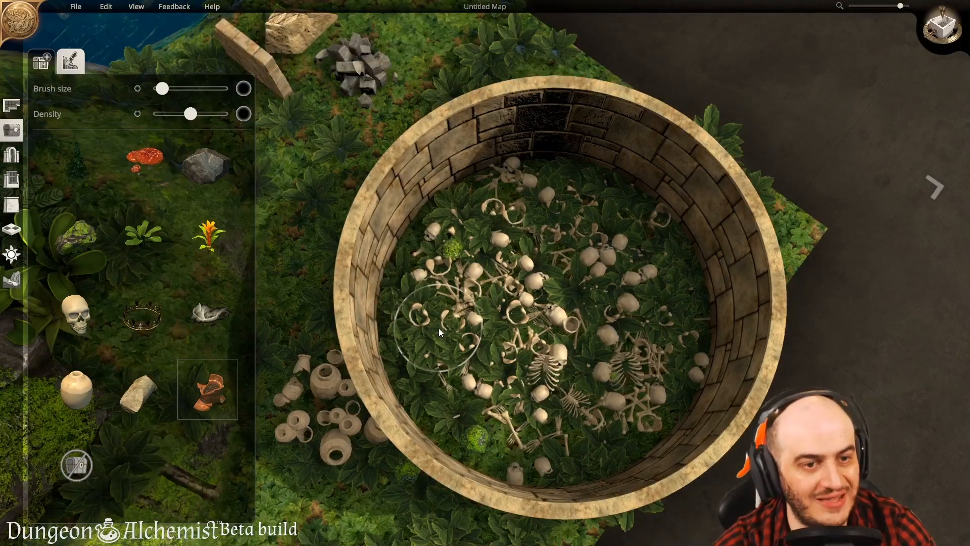
Step: Browse the broken masonry walls in the Ruins category of the wall-changing tool
{"action": "left_click", "coordinate": [11, 205]}
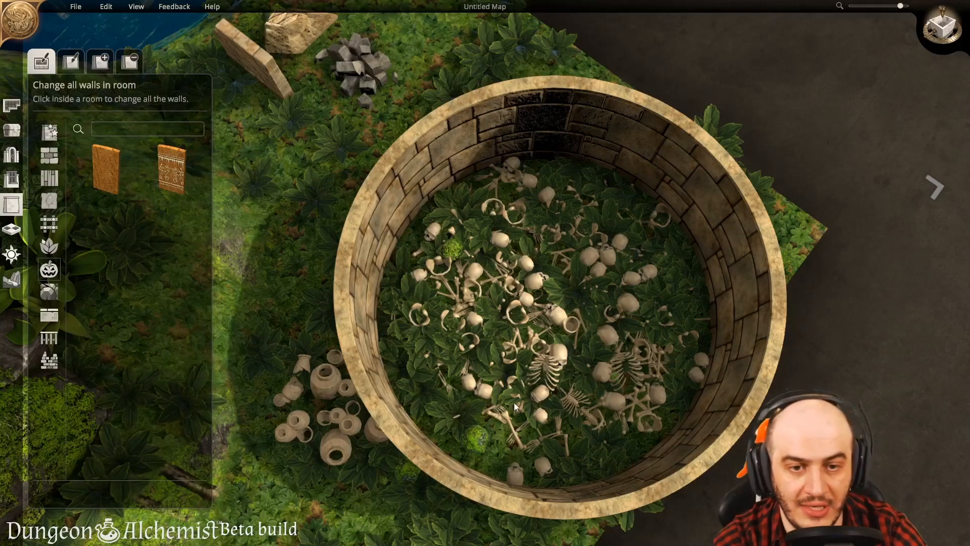
{"action": "middle_click_drag", "start_coordinate": [505, 397], "coordinate": [498, 373]}
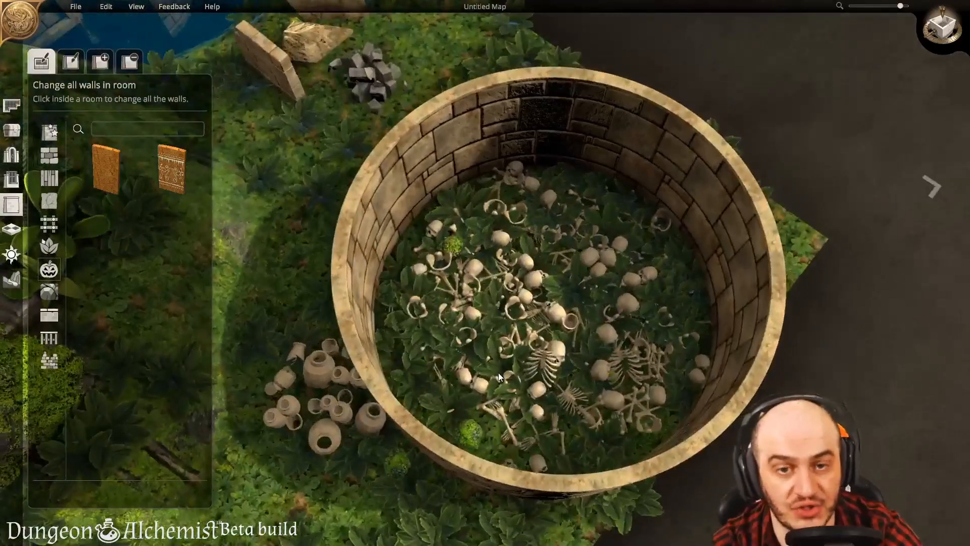
{"action": "key", "text": "a"}
{"action": "key", "text": "s"}
{"action": "key", "text": "d"}
{"action": "key", "text": "w"}
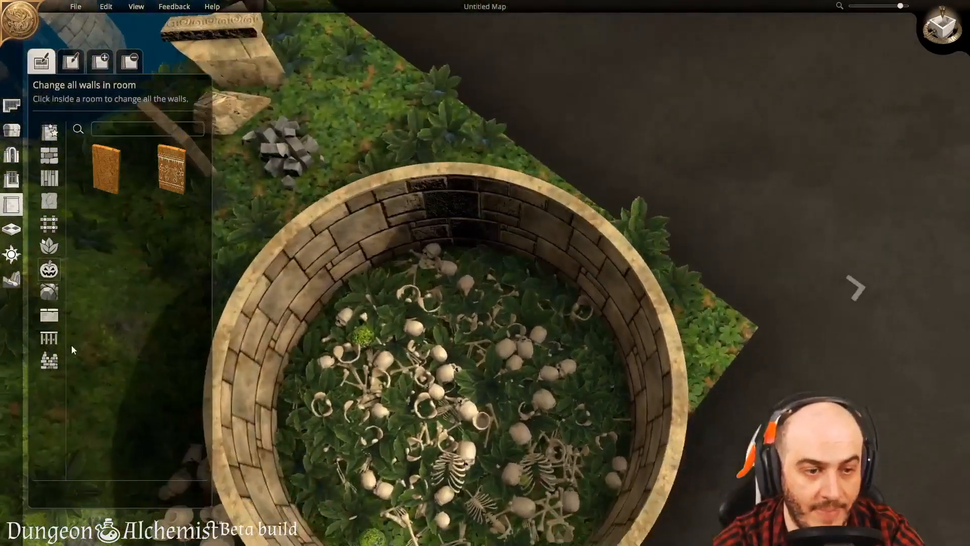
{"action": "key", "text": "s"}
{"action": "key", "text": "a"}
{"action": "left_click", "coordinate": [49, 360]}
{"action": "scroll", "coordinate": [141, 357], "scroll_direction": "down", "scroll_amount": 2}
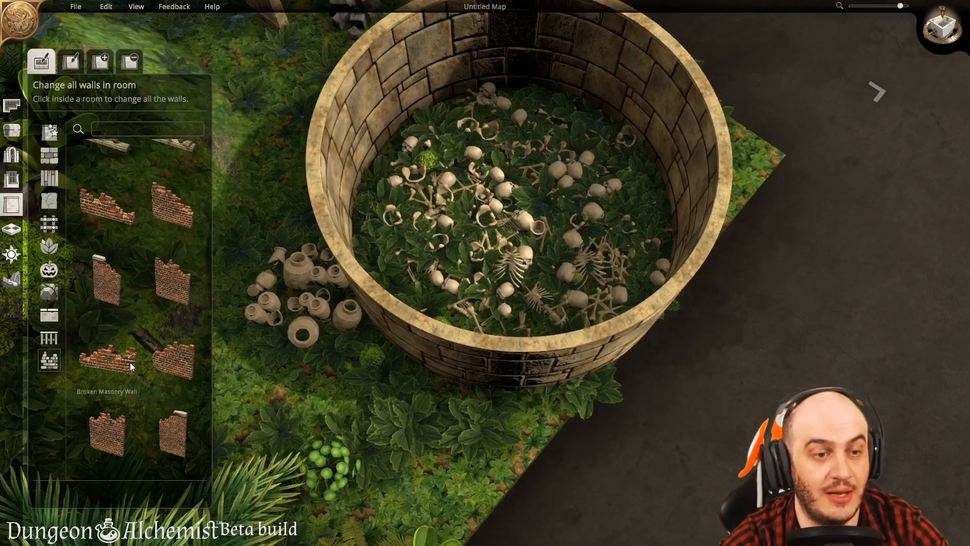
Step: Look through the rock, Festive, Plaster and other wall categories, and return to the Ruins walls
{"action": "left_click", "coordinate": [49, 292]}
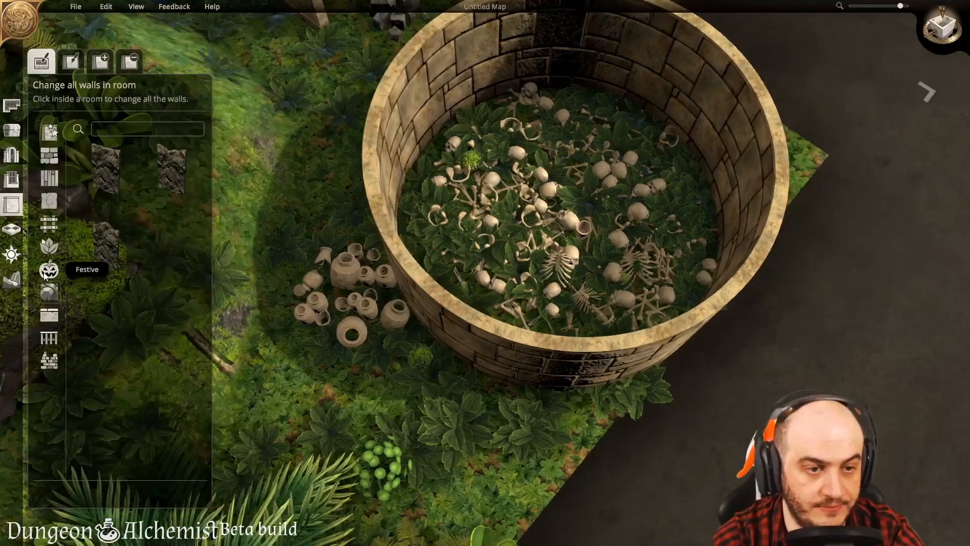
{"action": "left_click", "coordinate": [44, 272]}
{"action": "left_click", "coordinate": [49, 246]}
{"action": "left_click", "coordinate": [50, 225]}
{"action": "left_click", "coordinate": [49, 202]}
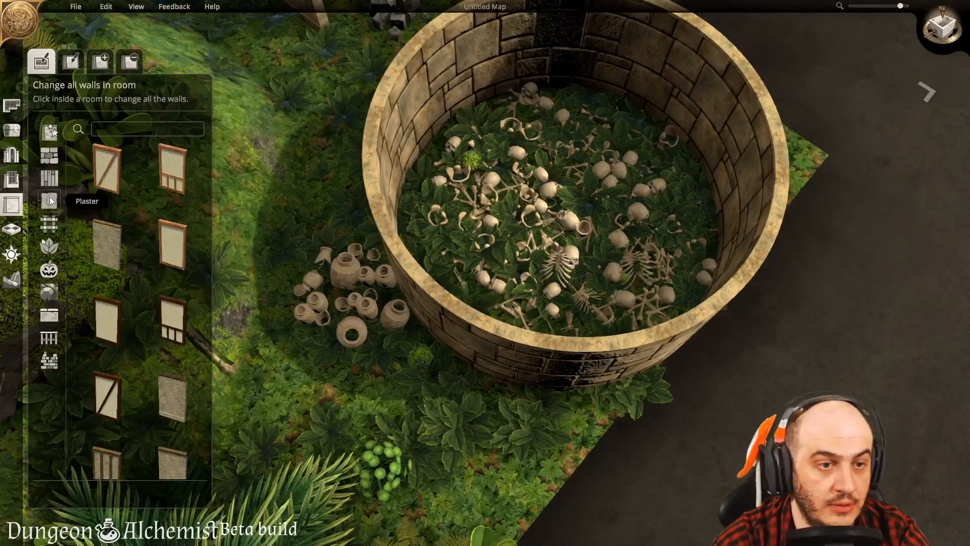
{"action": "left_click", "coordinate": [48, 174]}
{"action": "left_click", "coordinate": [49, 361]}
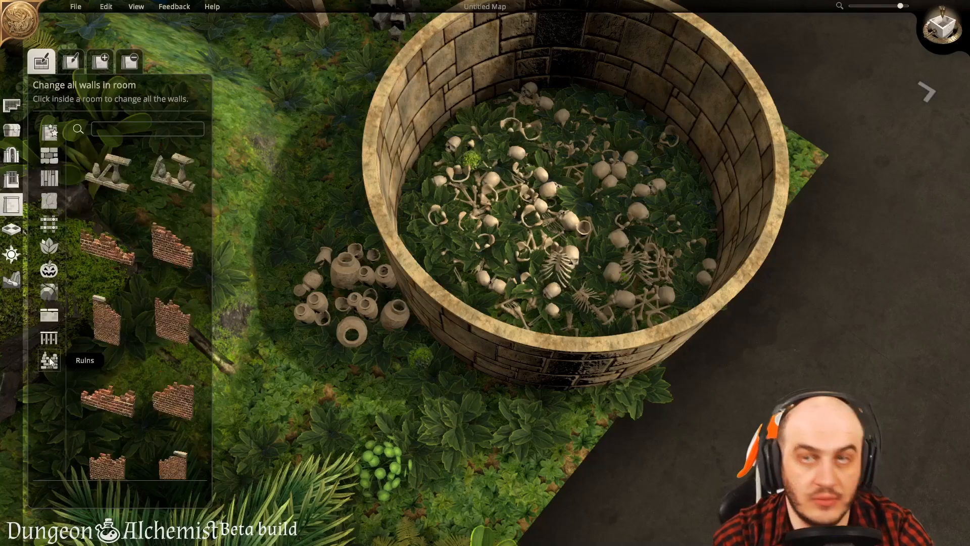
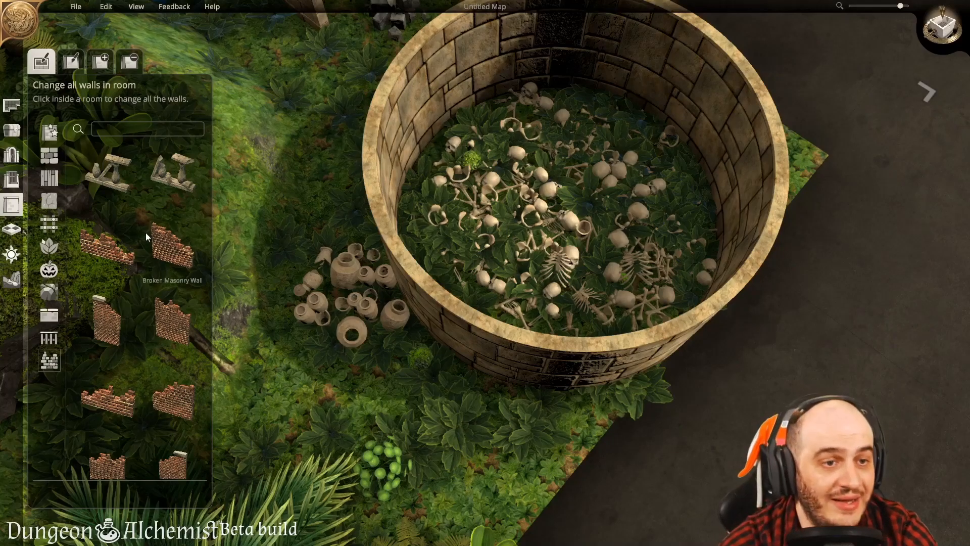
Step: Scatter Jungle Flowers and leafy jungle plants on the slope between the pond ruins and the round stone enclosure
{"action": "left_click", "coordinate": [14, 134]}
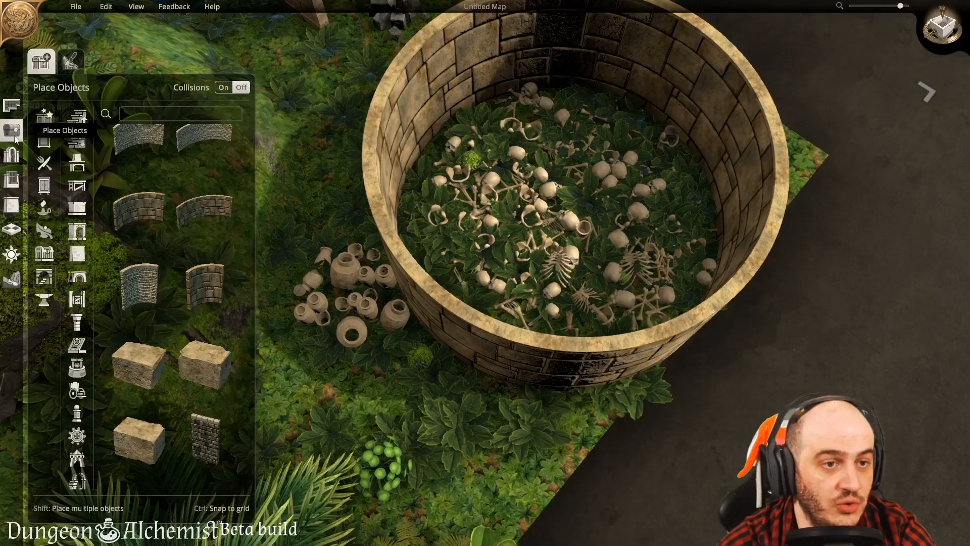
{"action": "left_click", "coordinate": [68, 64]}
{"action": "key", "text": "a"}
{"action": "key", "text": "w"}
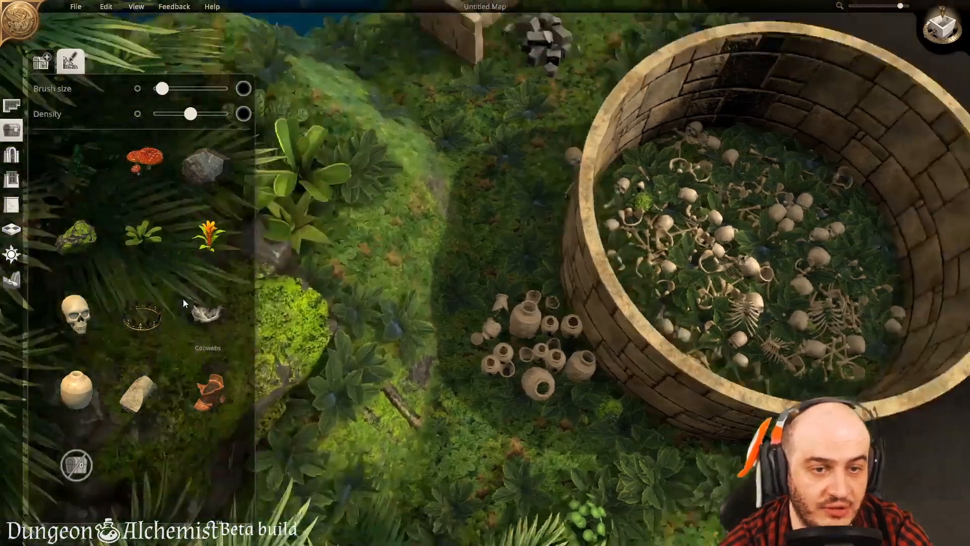
{"action": "left_click", "coordinate": [208, 238]}
{"action": "mouse_move", "coordinate": [474, 289]}
{"action": "left_mouse_down"}
{"action": "mouse_move", "coordinate": [467, 339]}
{"action": "mouse_move", "coordinate": [349, 424]}
{"action": "left_mouse_up"}
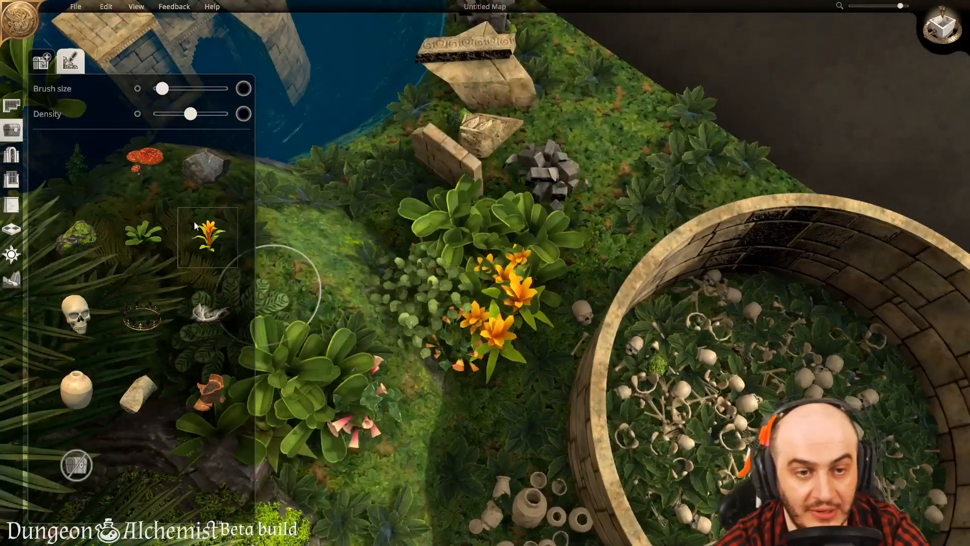
{"action": "left_click", "coordinate": [158, 234]}
{"action": "left_click_drag", "start_coordinate": [418, 353], "coordinate": [474, 332]}
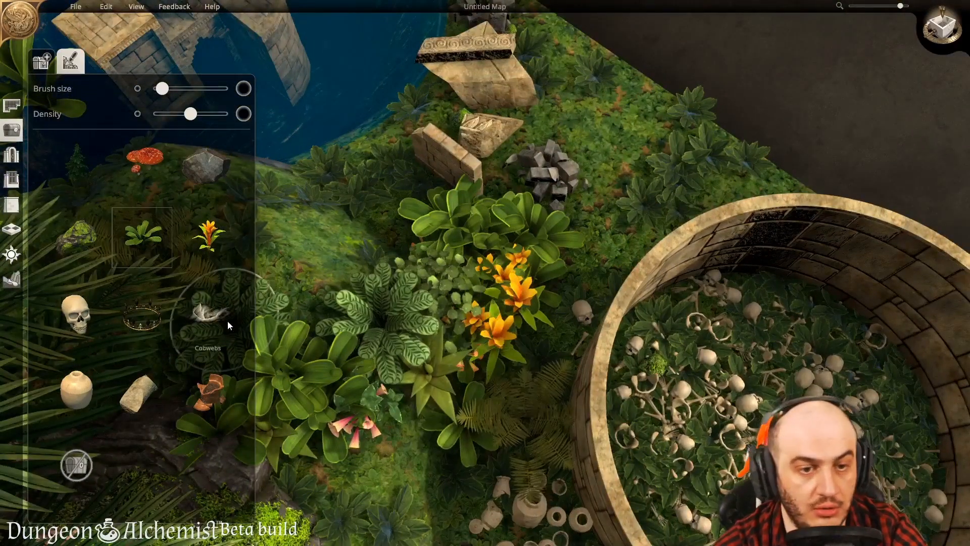
Step: Paint a cluster of conifer trees over the debris area between the pond and the round stone enclosure
{"action": "left_click", "coordinate": [81, 180]}
{"action": "key", "text": "a"}
{"action": "left_click_drag", "start_coordinate": [603, 187], "coordinate": [441, 313]}
{"action": "scroll", "coordinate": [470, 300], "scroll_direction": "down", "scroll_amount": 5}
{"action": "scroll", "coordinate": [197, 255], "scroll_direction": "up", "scroll_amount": 2}
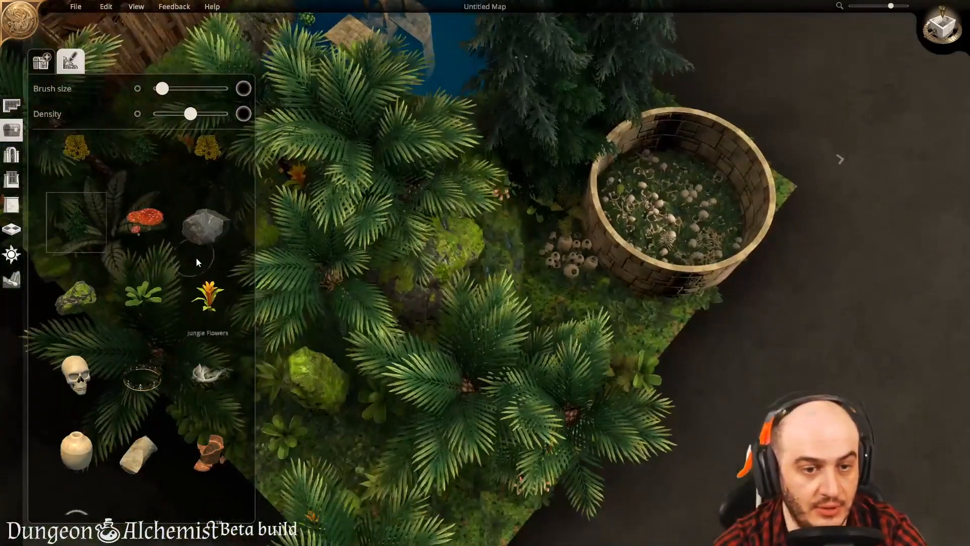
Step: Paint clusters of yellow-leaved trees over the jungle plants beside the round stone enclosure
{"action": "left_click", "coordinate": [63, 169]}
{"action": "left_click", "coordinate": [511, 307]}
{"action": "left_click", "coordinate": [450, 401]}
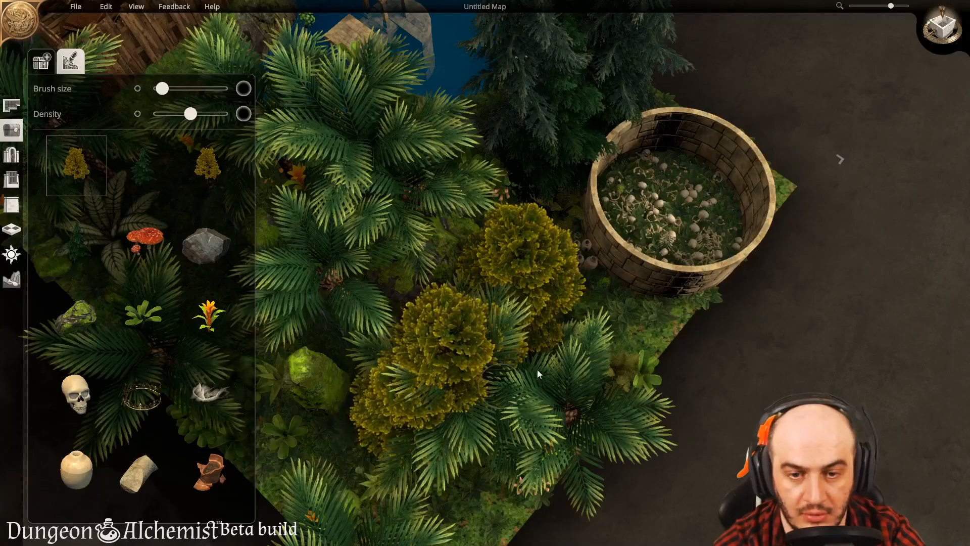
{"action": "left_click", "coordinate": [597, 339]}
Step: Enlarge the eraser brush to nearly its maximum and clear the plants, trees, rocks and round enclosure from the ground around the pond
{"action": "scroll", "coordinate": [181, 335], "scroll_direction": "down", "scroll_amount": 2}
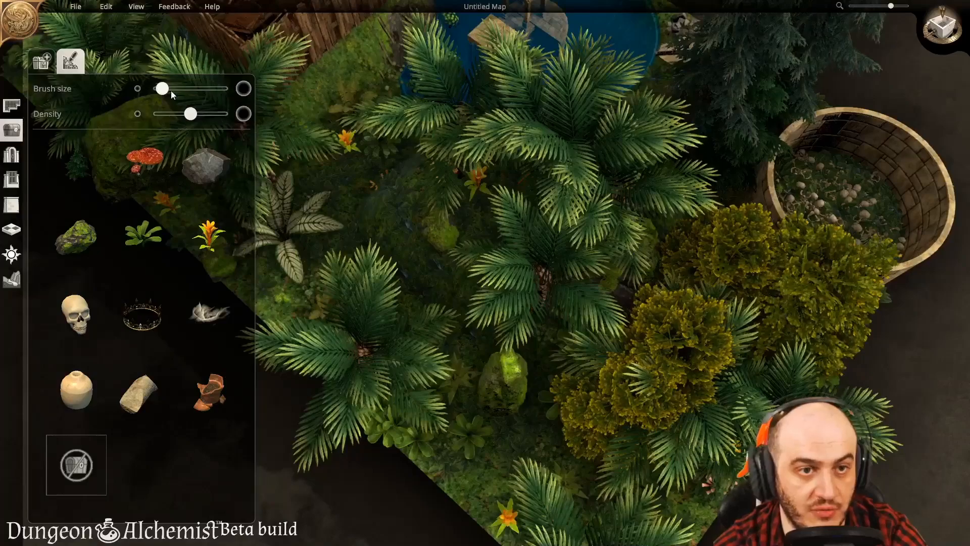
{"action": "left_click_drag", "start_coordinate": [162, 89], "coordinate": [226, 89]}
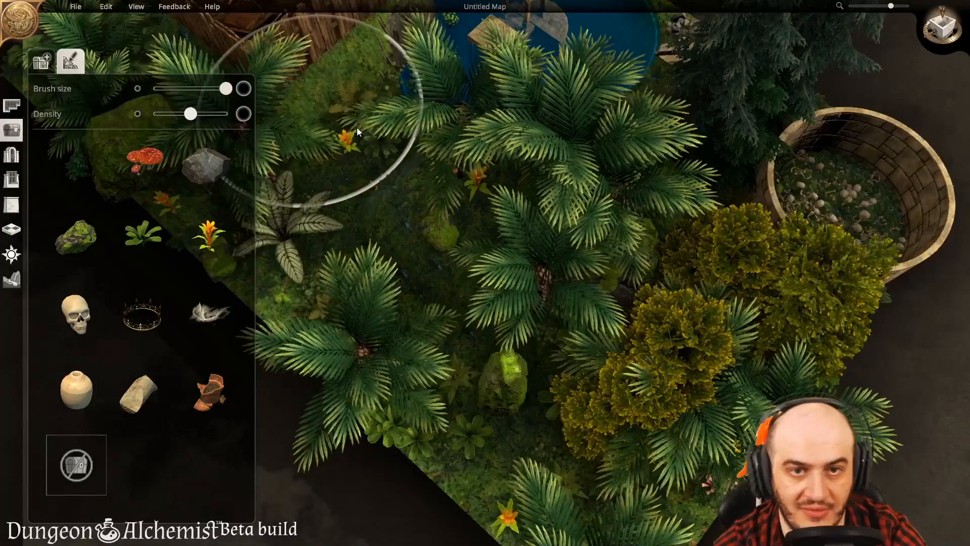
{"action": "mouse_move", "coordinate": [550, 292]}
{"action": "left_mouse_down"}
{"action": "mouse_move", "coordinate": [510, 285]}
{"action": "mouse_move", "coordinate": [778, 148]}
{"action": "mouse_move", "coordinate": [763, 172]}
{"action": "mouse_move", "coordinate": [319, 231]}
{"action": "mouse_move", "coordinate": [338, 180]}
{"action": "mouse_move", "coordinate": [582, 88]}
{"action": "mouse_move", "coordinate": [645, 123]}
{"action": "mouse_move", "coordinate": [410, 120]}
{"action": "mouse_move", "coordinate": [226, 334]}
{"action": "mouse_move", "coordinate": [632, 511]}
{"action": "mouse_move", "coordinate": [711, 324]}
{"action": "mouse_move", "coordinate": [705, 380]}
{"action": "mouse_move", "coordinate": [498, 409]}
{"action": "mouse_move", "coordinate": [578, 495]}
{"action": "mouse_move", "coordinate": [399, 324]}
{"action": "left_mouse_up"}
{"action": "key", "text": "a"}
{"action": "key", "text": "w"}
{"action": "key", "text": "s"}
{"action": "key", "text": "d"}
{"action": "key", "text": "s"}
{"action": "key", "text": "a"}
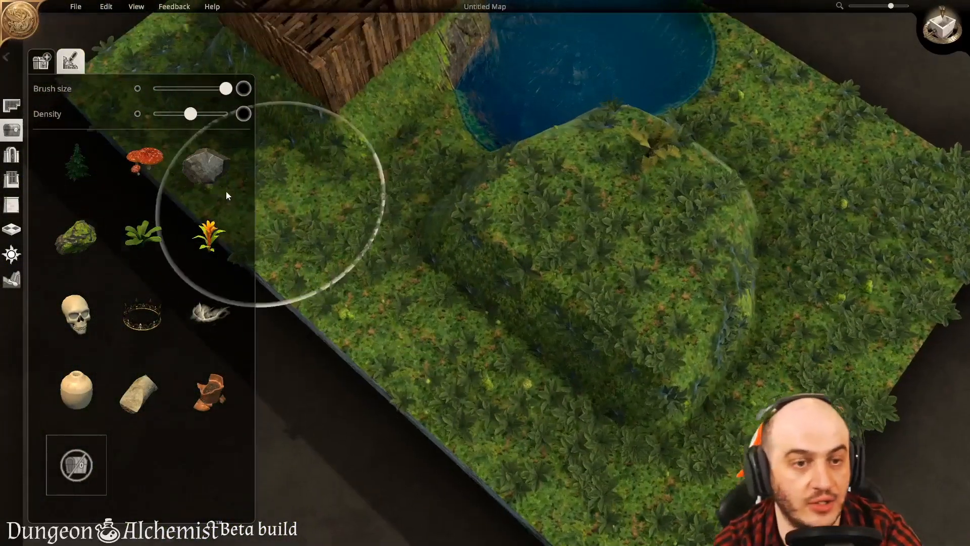
Step: Paint a dense cluster of conifer trees over the cleared hill beside the pond
{"action": "key", "text": "d"}
{"action": "key", "text": "d"}
{"action": "key", "text": "w"}
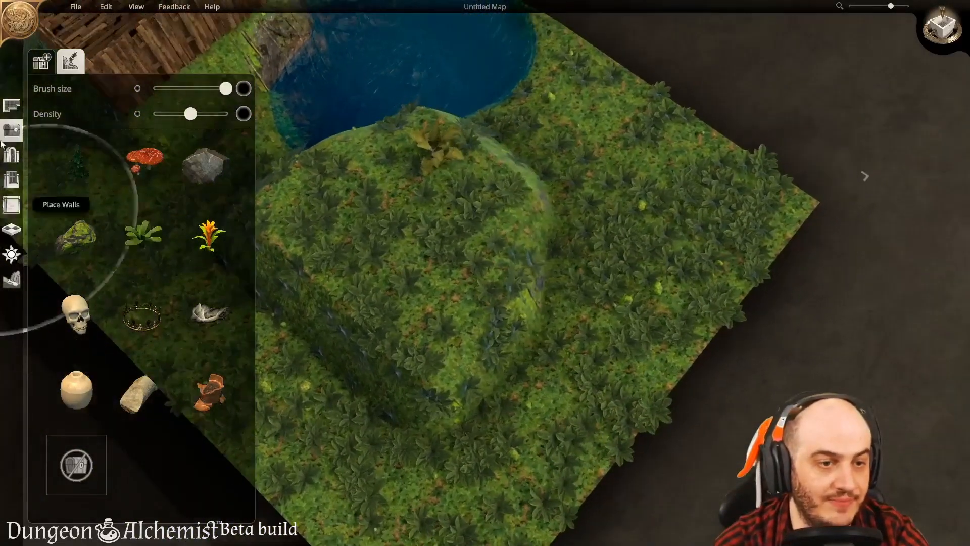
{"action": "left_click", "coordinate": [71, 163]}
{"action": "mouse_move", "coordinate": [391, 239]}
{"action": "left_mouse_down"}
{"action": "mouse_move", "coordinate": [464, 217]}
{"action": "mouse_move", "coordinate": [363, 238]}
{"action": "left_mouse_up"}
{"action": "key", "text": "s"}
{"action": "key", "text": "a"}
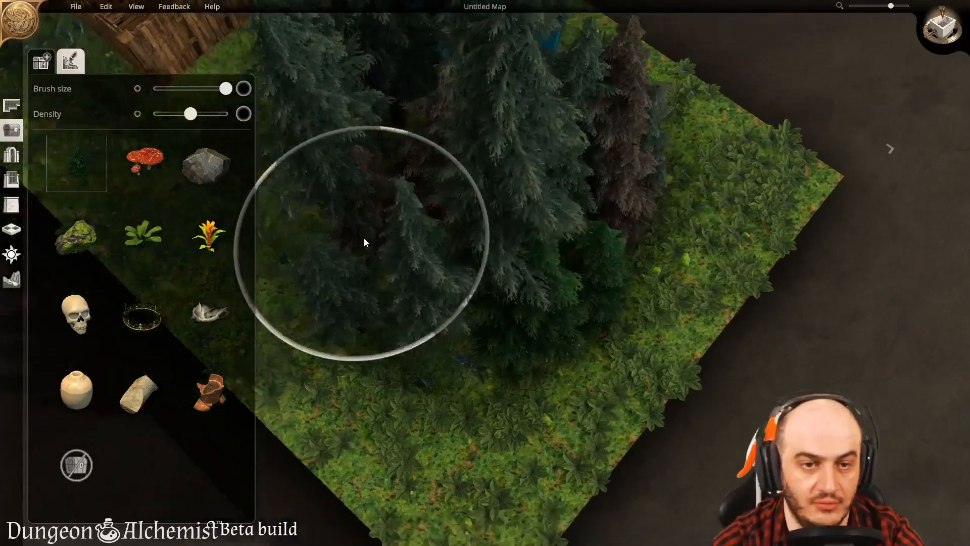
Step: Scatter leafy jungle plants and red mushrooms across the grass in front of the conifer cluster
{"action": "left_click", "coordinate": [143, 234]}
{"action": "left_click_drag", "start_coordinate": [307, 320], "coordinate": [511, 381]}
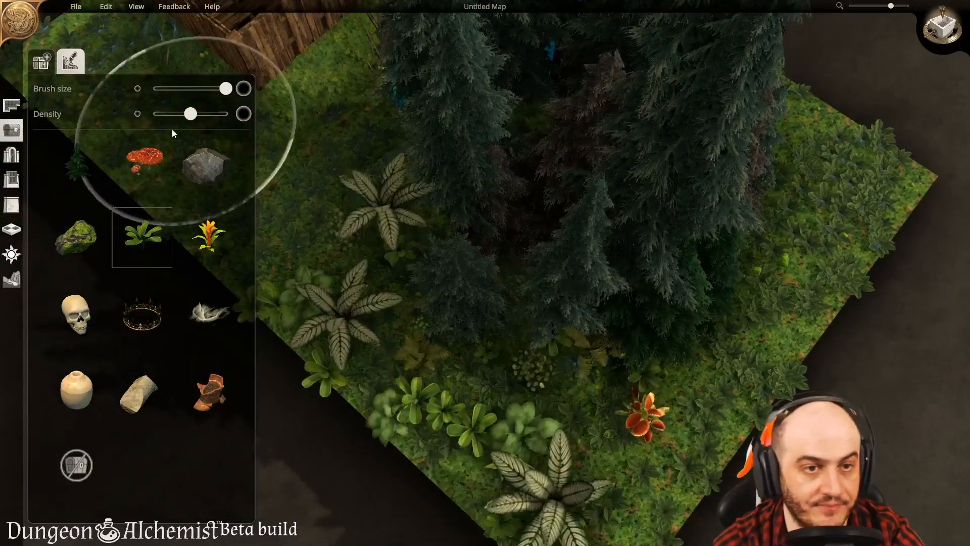
{"action": "scroll", "coordinate": [129, 263], "scroll_direction": "up", "scroll_amount": 1}
{"action": "left_click", "coordinate": [143, 212]}
{"action": "mouse_move", "coordinate": [333, 298]}
{"action": "left_mouse_down"}
{"action": "mouse_move", "coordinate": [520, 405]}
{"action": "mouse_move", "coordinate": [721, 271]}
{"action": "left_mouse_up"}
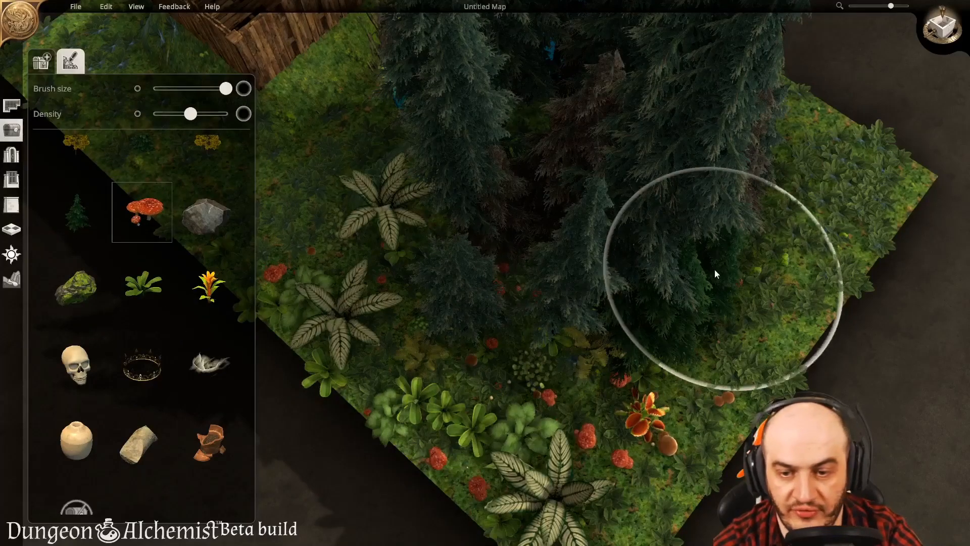
Step: Paint yellow and orange autumn trees on both sides of the conifer cluster and near the pond
{"action": "scroll", "coordinate": [102, 290], "scroll_direction": "up", "scroll_amount": 2}
{"action": "left_click", "coordinate": [88, 167]}
{"action": "key", "text": "a"}
{"action": "mouse_move", "coordinate": [392, 285]}
{"action": "left_mouse_down"}
{"action": "mouse_move", "coordinate": [428, 204]}
{"action": "mouse_move", "coordinate": [455, 252]}
{"action": "left_mouse_up"}
{"action": "key", "text": "d"}
{"action": "key", "text": "w"}
{"action": "mouse_move", "coordinate": [733, 317]}
{"action": "left_mouse_down"}
{"action": "mouse_move", "coordinate": [744, 282]}
{"action": "mouse_move", "coordinate": [672, 242]}
{"action": "left_mouse_up"}
{"action": "key", "text": "w"}
{"action": "left_click_drag", "start_coordinate": [515, 383], "coordinate": [537, 374]}
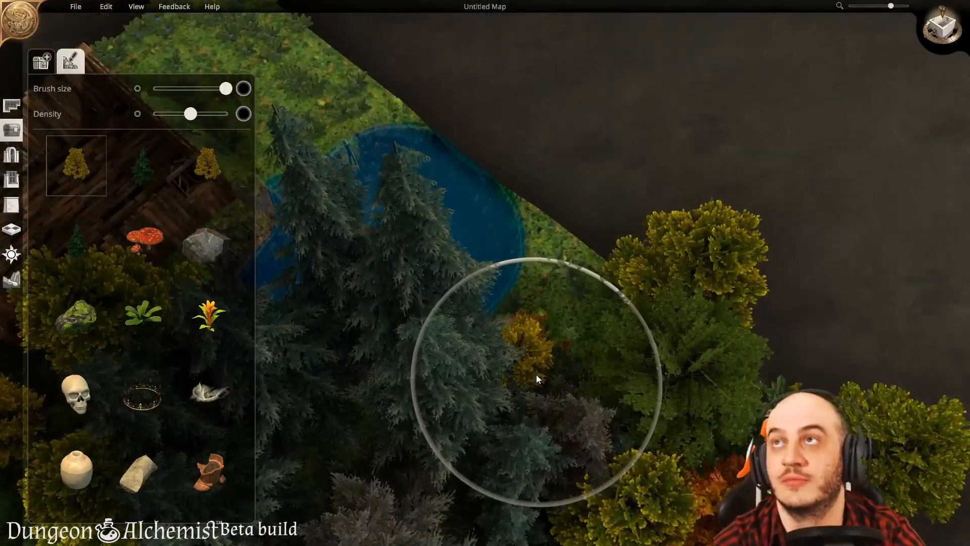
Step: Paint more autumn trees behind and beside the wooden structure along the map edge
{"action": "key", "text": "a"}
{"action": "key", "text": "w"}
{"action": "left_click_drag", "start_coordinate": [432, 183], "coordinate": [361, 242]}
{"action": "key", "text": "s"}
{"action": "key", "text": "a"}
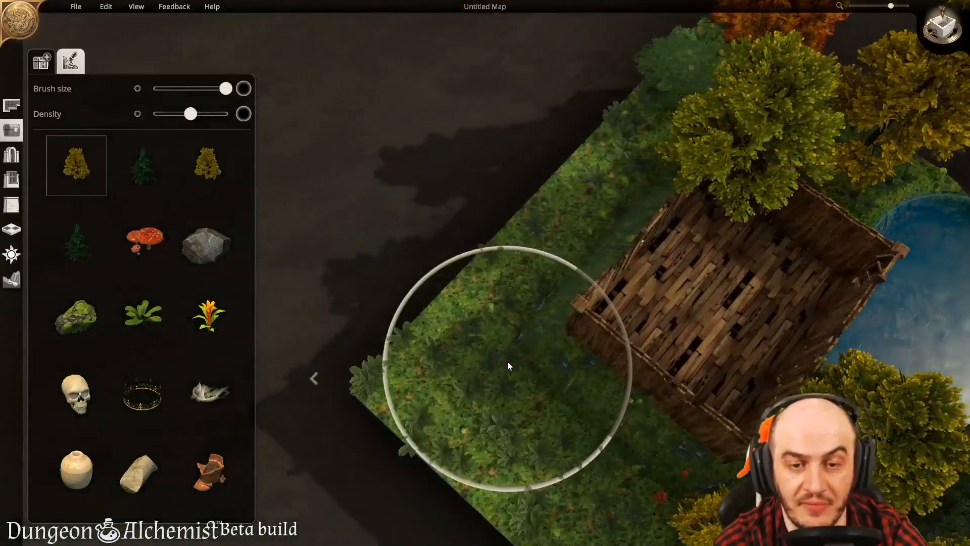
{"action": "left_click", "coordinate": [507, 362]}
{"action": "key", "text": "d"}
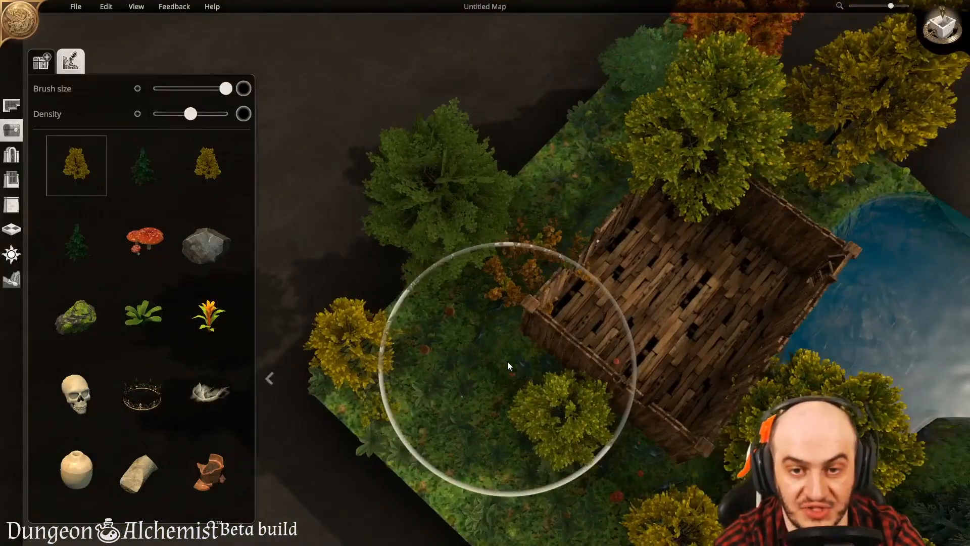
Step: Fill the slope between the wooden structure and the conifers with further autumn trees
{"action": "key", "text": "s"}
{"action": "left_click", "coordinate": [508, 361]}
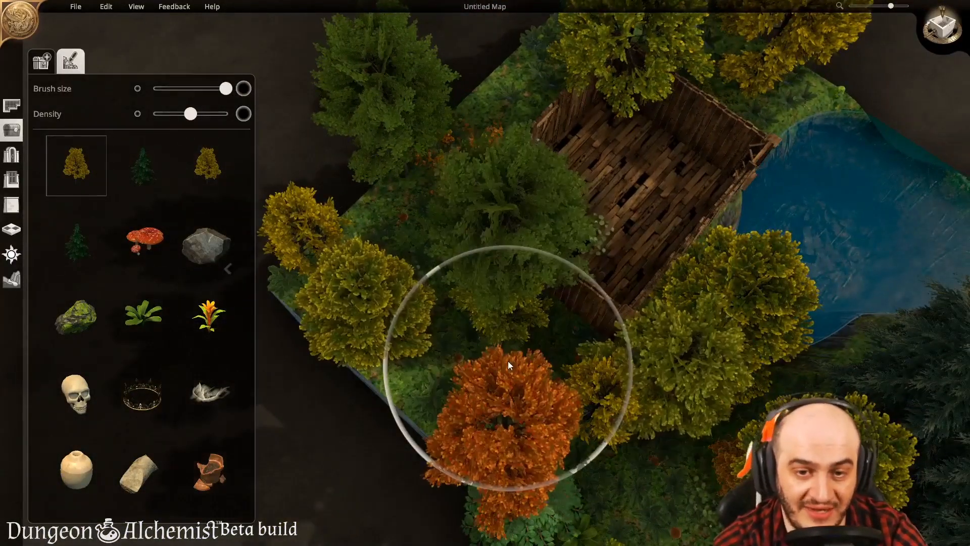
{"action": "key", "text": "d"}
{"action": "key", "text": "w"}
{"action": "left_click", "coordinate": [535, 426]}
{"action": "key", "text": "s"}
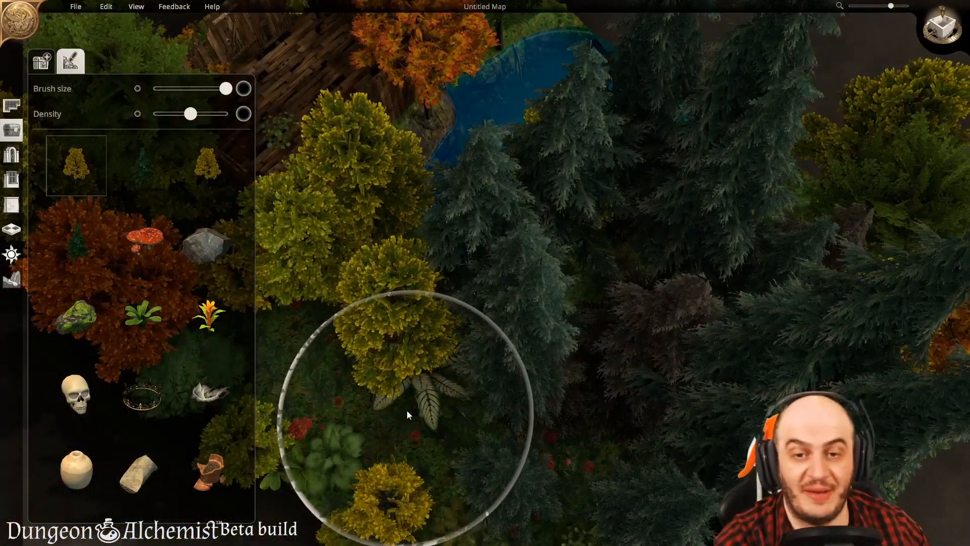
Step: Erase the autumn trees and nearby conifers from the map corner beside the conifer cluster
{"action": "scroll", "coordinate": [408, 410], "scroll_direction": "down", "scroll_amount": 2}
{"action": "scroll", "coordinate": [407, 410], "scroll_direction": "down", "scroll_amount": 2}
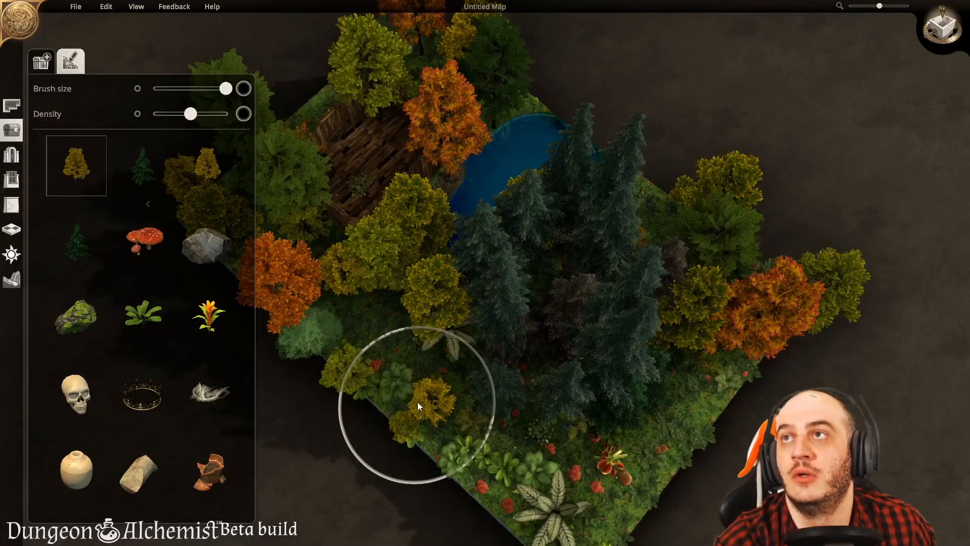
{"action": "mouse_move", "coordinate": [551, 441]}
{"action": "middle_mouse_down"}
{"action": "mouse_move", "coordinate": [655, 486]}
{"action": "mouse_move", "coordinate": [412, 412]}
{"action": "mouse_move", "coordinate": [400, 385]}
{"action": "middle_mouse_up"}
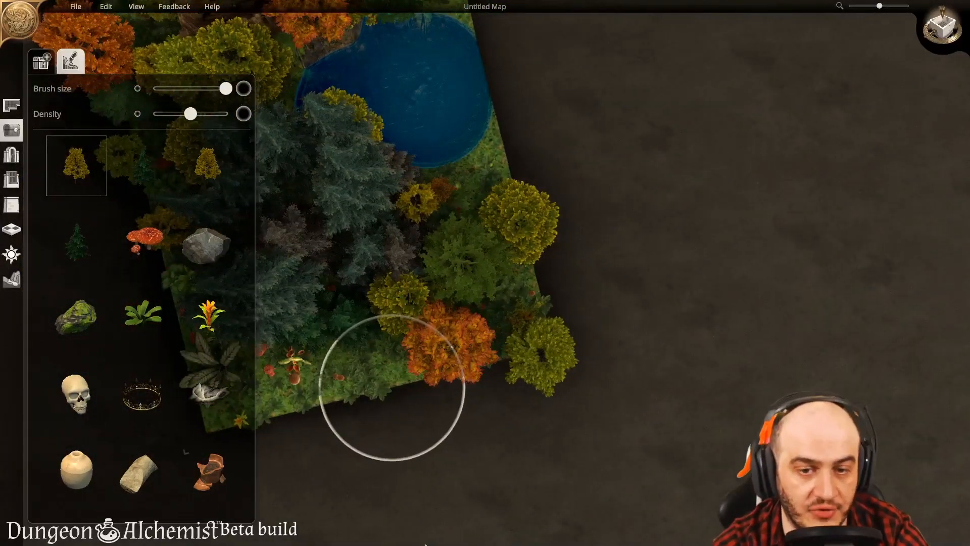
{"action": "key", "text": "a"}
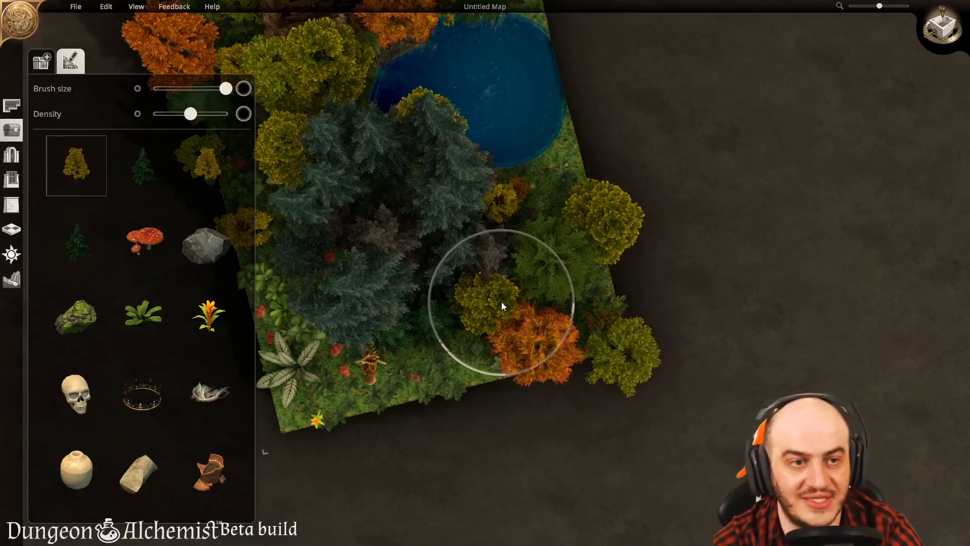
{"action": "scroll", "coordinate": [102, 448], "scroll_direction": "down", "scroll_amount": 2}
{"action": "left_click", "coordinate": [76, 464]}
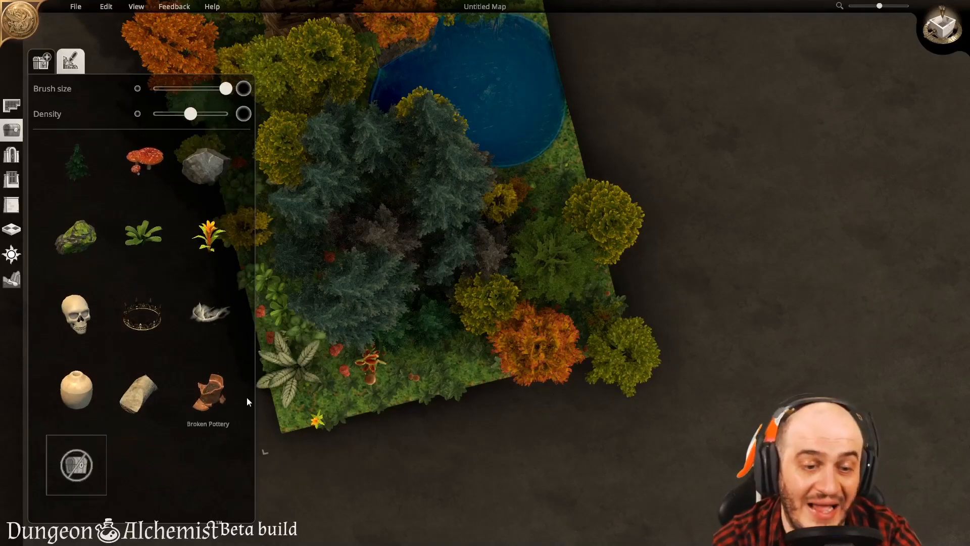
{"action": "mouse_move", "coordinate": [499, 286]}
{"action": "left_mouse_down"}
{"action": "mouse_move", "coordinate": [491, 299]}
{"action": "mouse_move", "coordinate": [542, 289]}
{"action": "mouse_move", "coordinate": [614, 323]}
{"action": "left_mouse_up"}
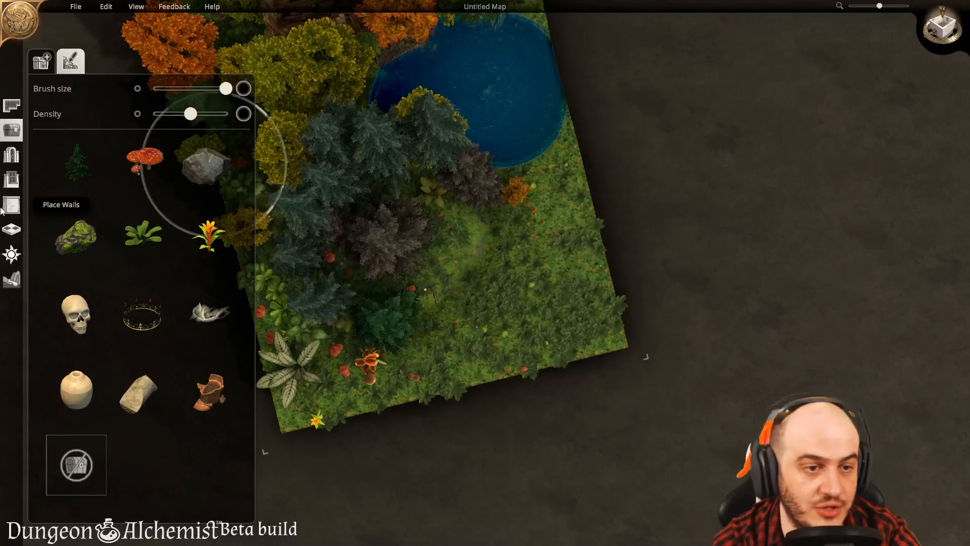
Step: Place a Round Wall section in the cleared grass corner and duplicate and rotate it to form a closed circle
{"action": "left_click", "coordinate": [20, 135]}
{"action": "left_click", "coordinate": [19, 137]}
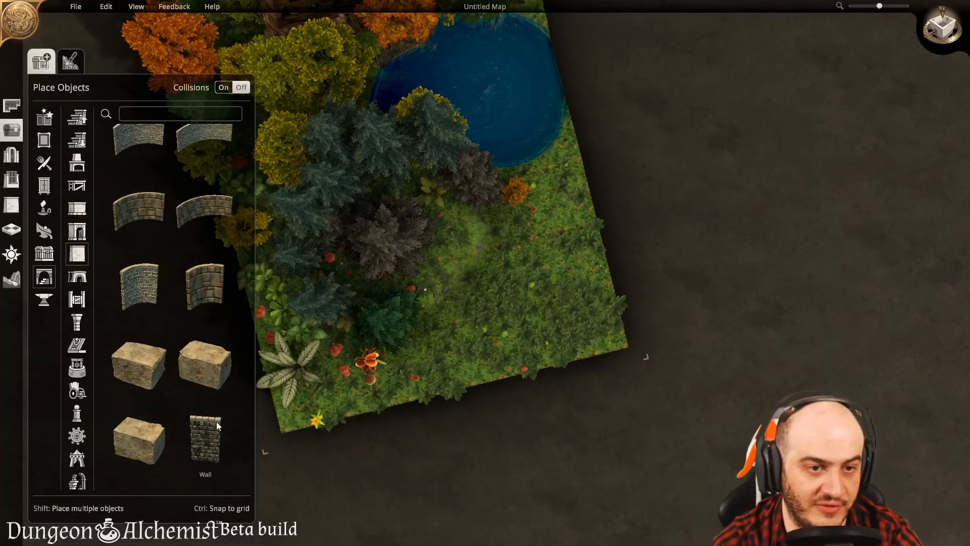
{"action": "left_click", "coordinate": [204, 212]}
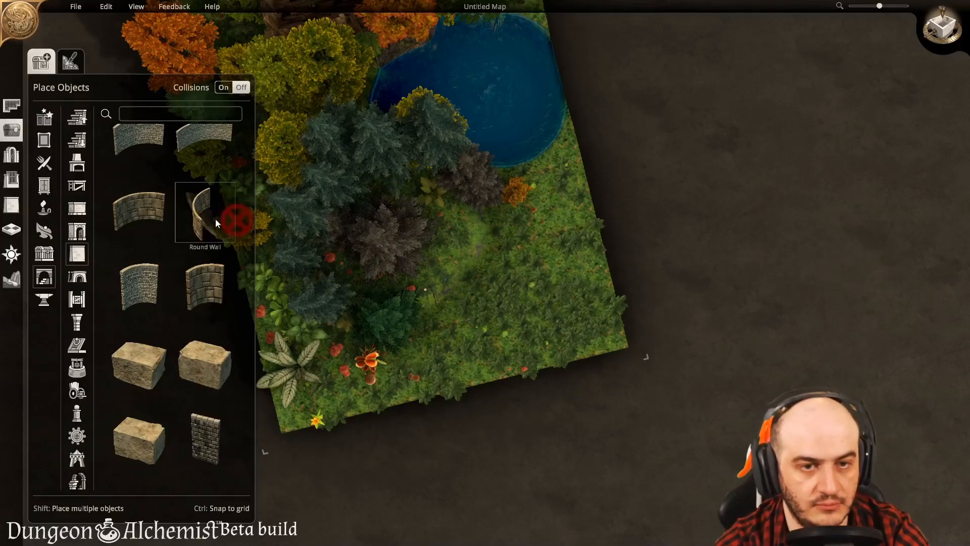
{"action": "left_click", "coordinate": [121, 210]}
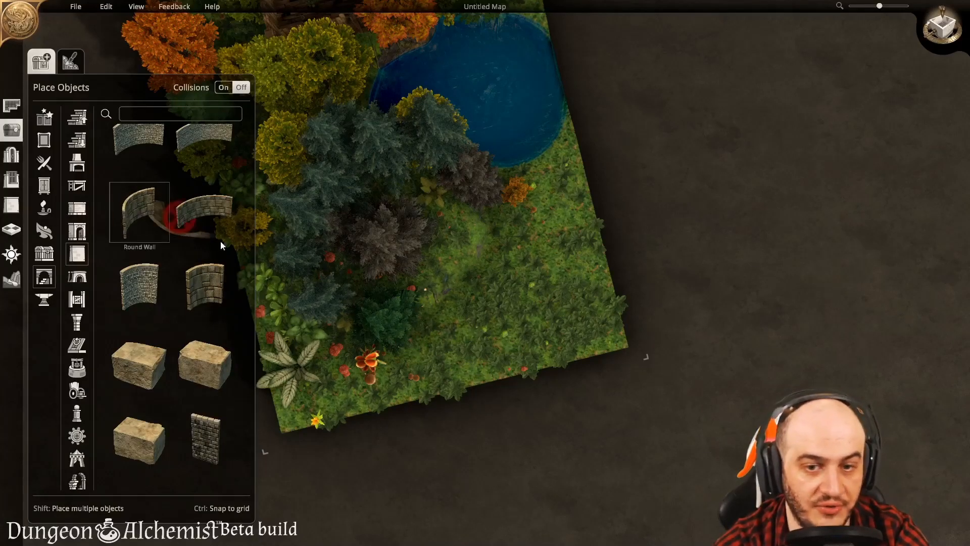
{"action": "left_click", "coordinate": [515, 343]}
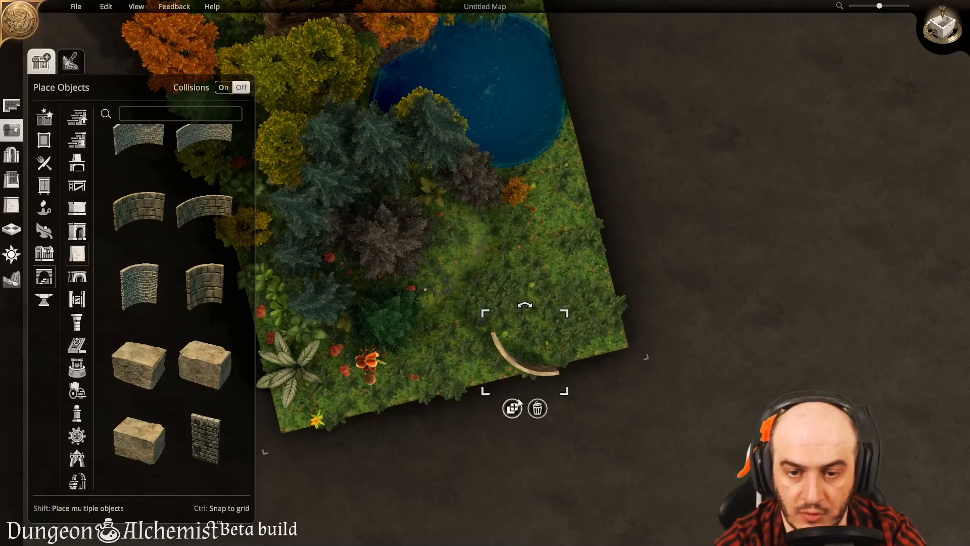
{"action": "left_click", "coordinate": [513, 408]}
{"action": "scroll", "coordinate": [515, 311], "scroll_direction": "down", "scroll_amount": 2}
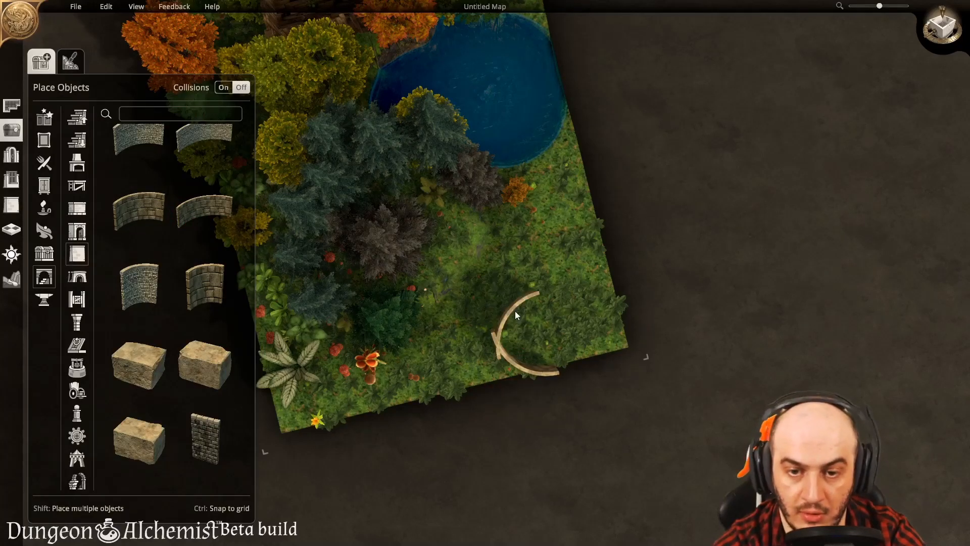
{"action": "scroll", "coordinate": [514, 300], "scroll_direction": "down", "scroll_amount": 2}
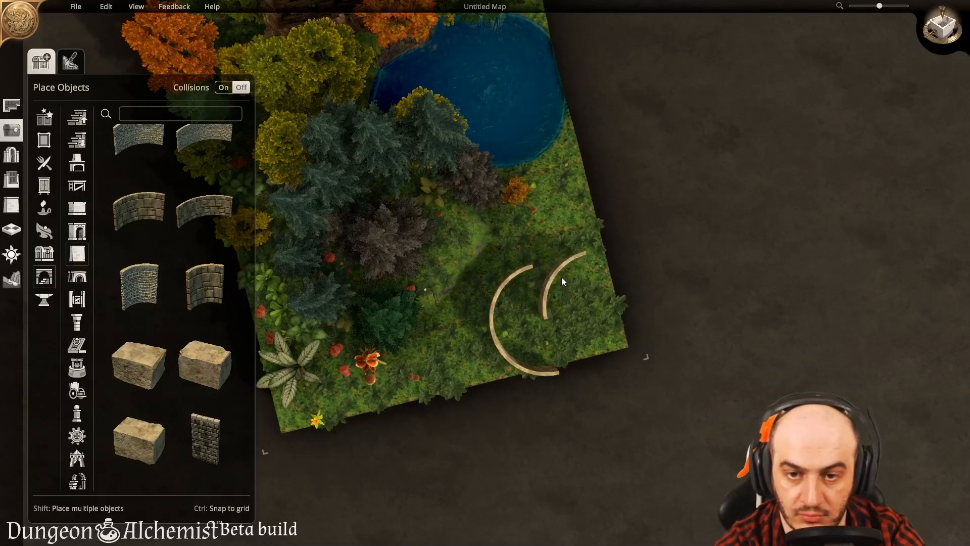
{"action": "left_click", "coordinate": [577, 328]}
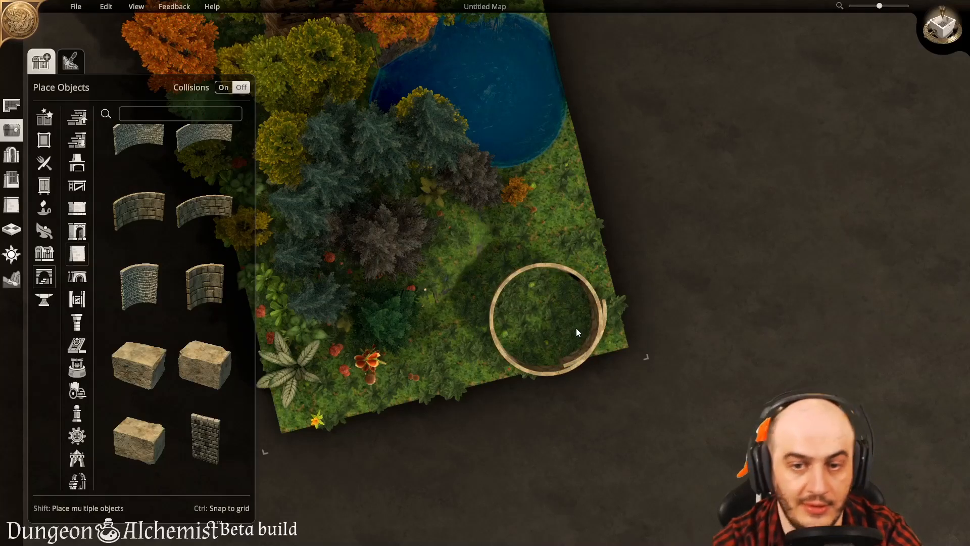
Step: Paint grey stone terrain in the middle of the round wall with a slightly enlarged terrain brush
{"action": "left_click", "coordinate": [11, 279]}
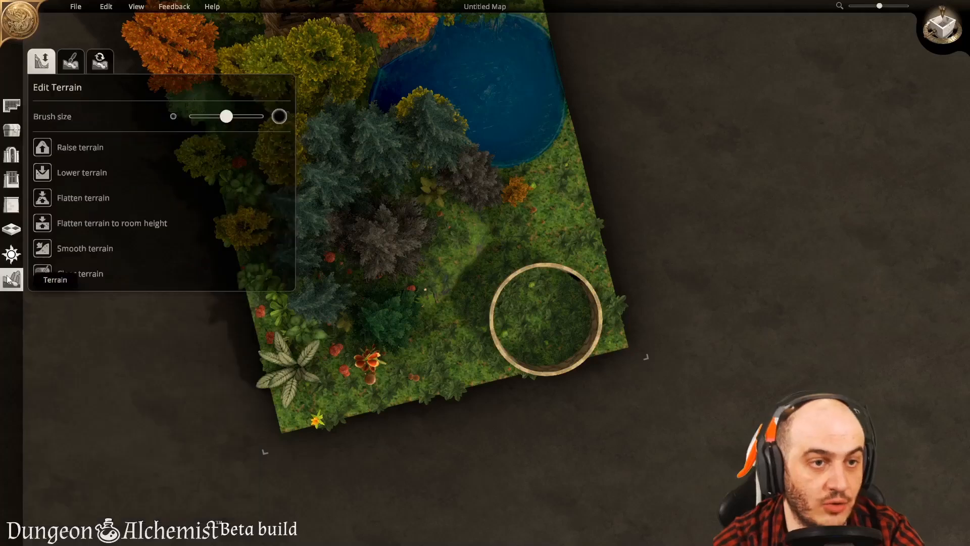
{"action": "left_click", "coordinate": [70, 61]}
{"action": "key", "text": "s"}
{"action": "key", "text": "d"}
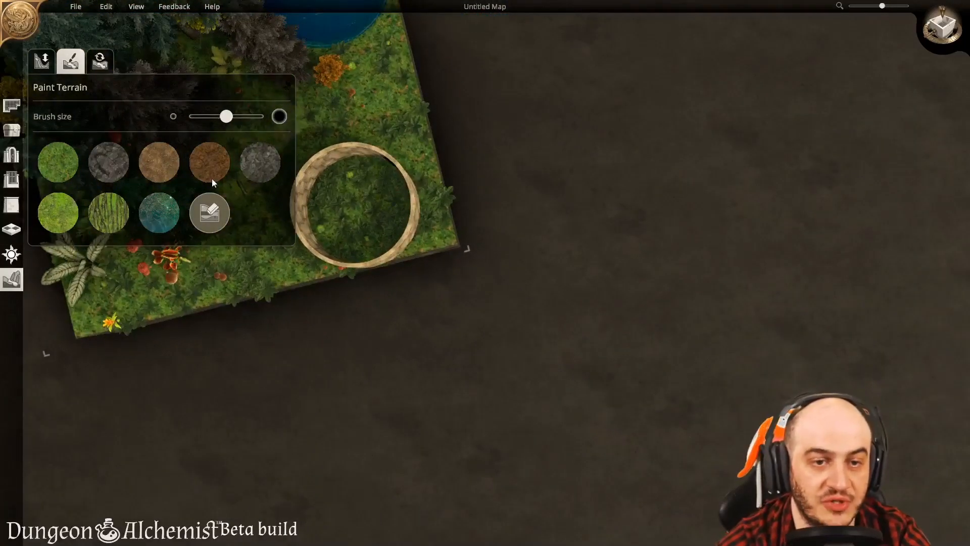
{"action": "key", "text": "w"}
{"action": "key", "text": "a"}
{"action": "scroll", "coordinate": [325, 260], "scroll_direction": "up", "scroll_amount": 5}
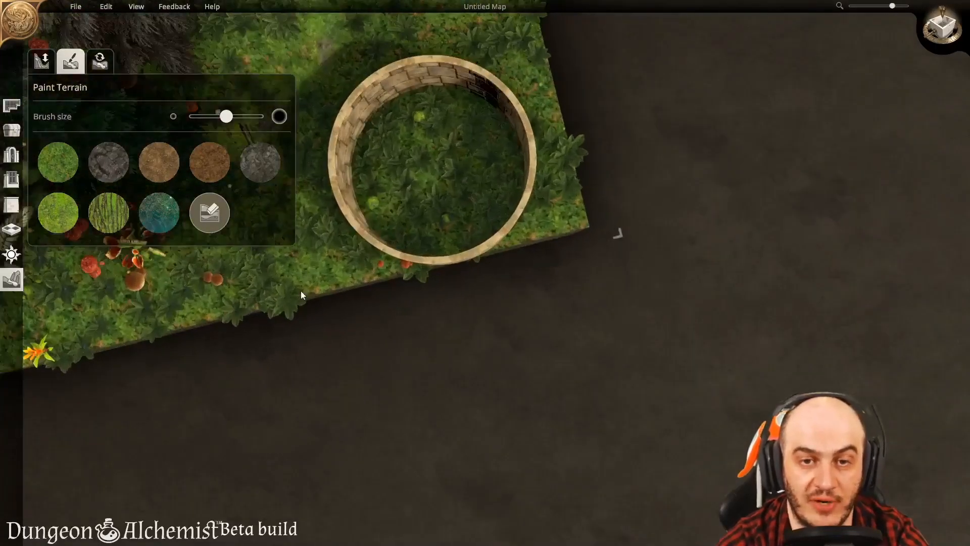
{"action": "scroll", "coordinate": [383, 314], "scroll_direction": "up", "scroll_amount": 2}
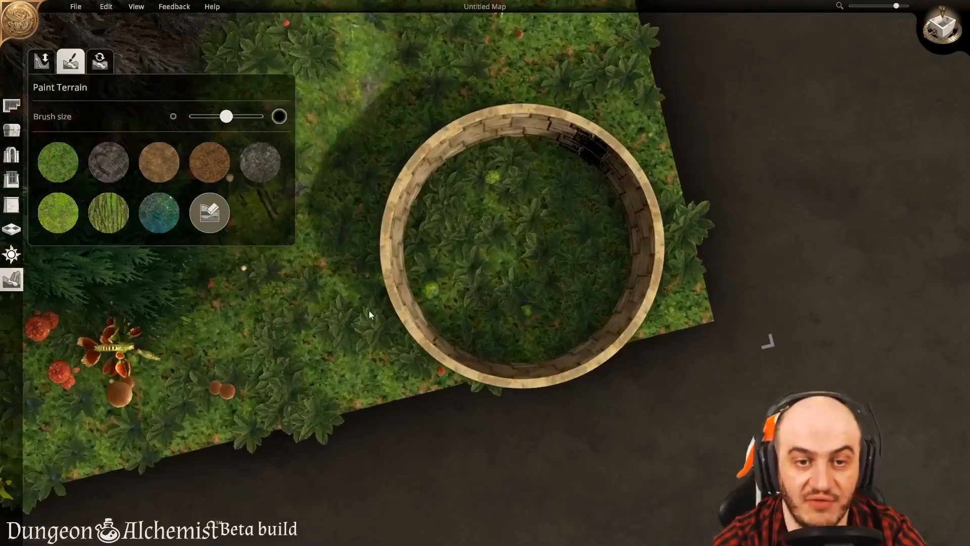
{"action": "left_click", "coordinate": [265, 172]}
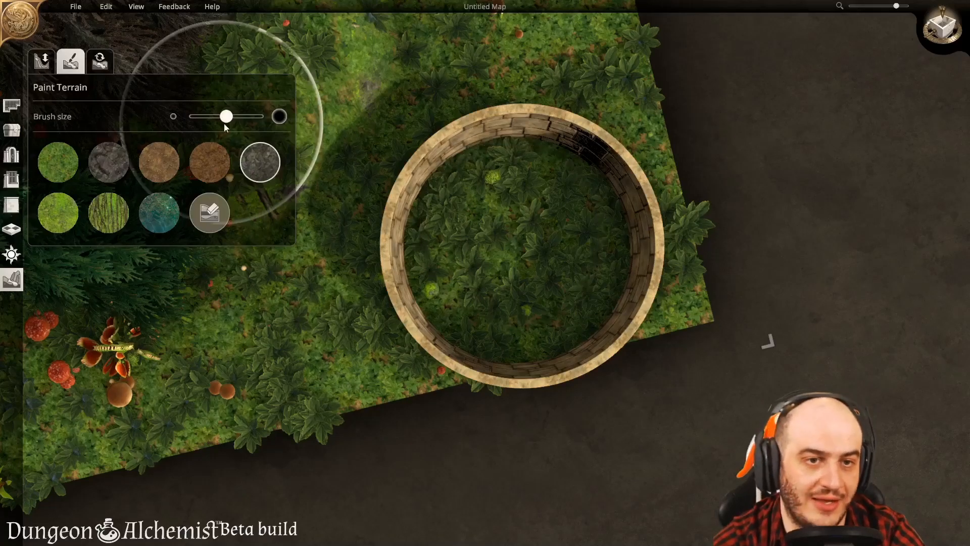
{"action": "left_click_drag", "start_coordinate": [226, 116], "coordinate": [242, 117]}
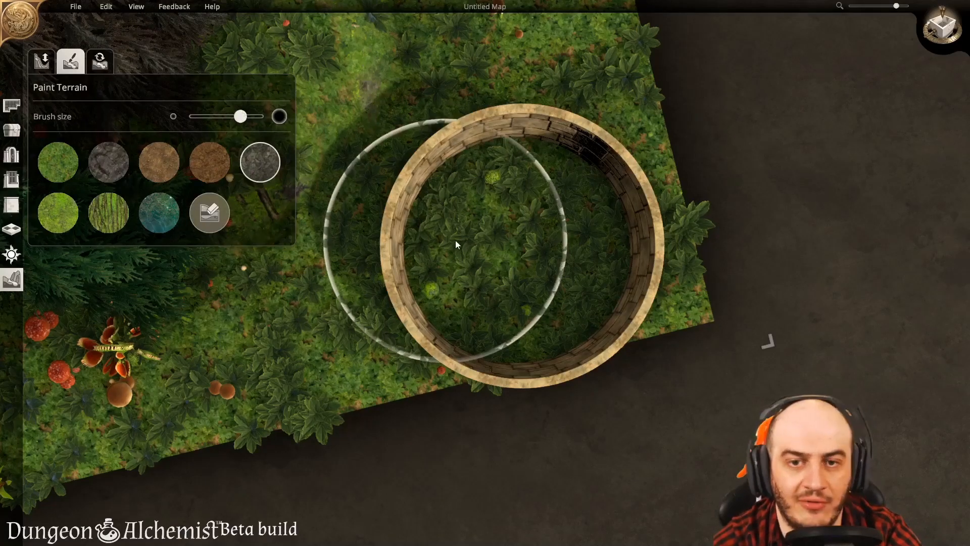
{"action": "left_click", "coordinate": [521, 255]}
Step: Shrink the terrain brush and extend the stone ground to the inner edge of the round wall
{"action": "left_click_drag", "start_coordinate": [240, 116], "coordinate": [197, 116]}
{"action": "mouse_move", "coordinate": [526, 292]}
{"action": "left_mouse_down"}
{"action": "mouse_move", "coordinate": [459, 287]}
{"action": "mouse_move", "coordinate": [459, 217]}
{"action": "mouse_move", "coordinate": [530, 179]}
{"action": "left_mouse_up"}
{"action": "left_click_drag", "start_coordinate": [582, 195], "coordinate": [595, 263]}
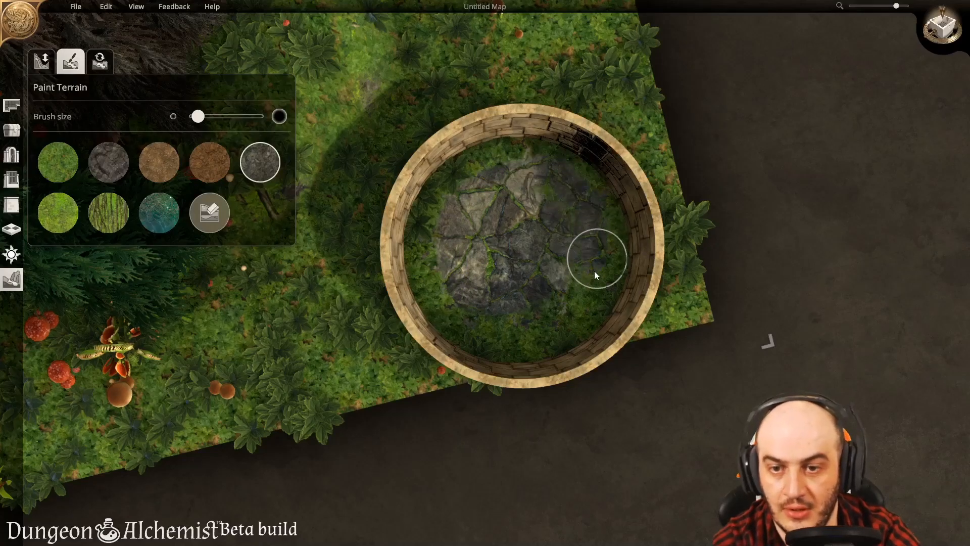
{"action": "mouse_move", "coordinate": [567, 318]}
{"action": "left_mouse_down"}
{"action": "mouse_move", "coordinate": [503, 336]}
{"action": "mouse_move", "coordinate": [459, 303]}
{"action": "mouse_move", "coordinate": [438, 249]}
{"action": "left_mouse_up"}
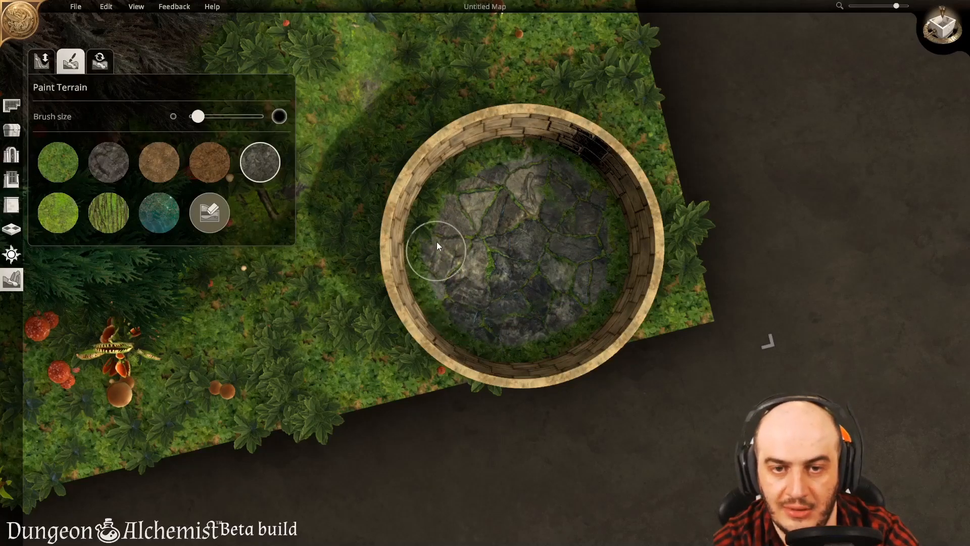
{"action": "left_click_drag", "start_coordinate": [581, 181], "coordinate": [604, 225]}
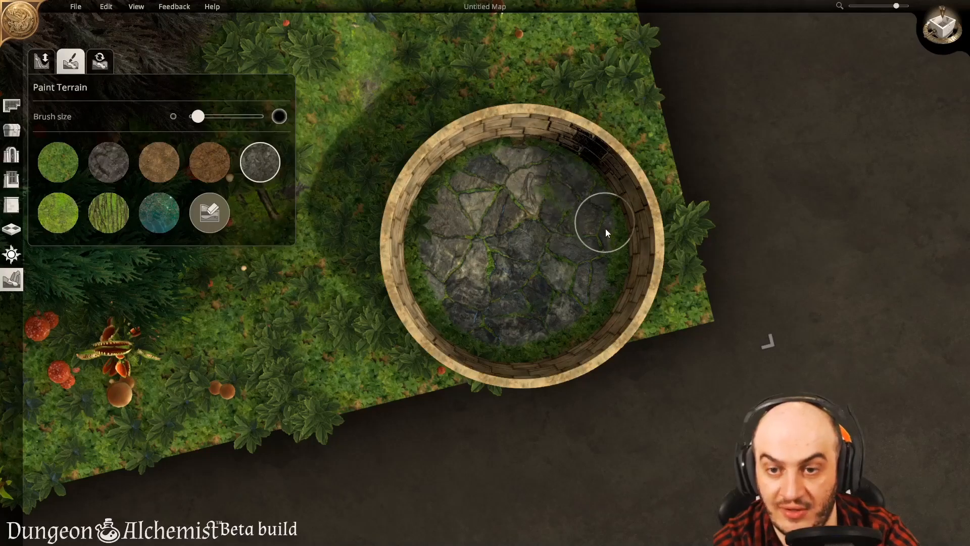
{"action": "left_click_drag", "start_coordinate": [580, 322], "coordinate": [485, 356]}
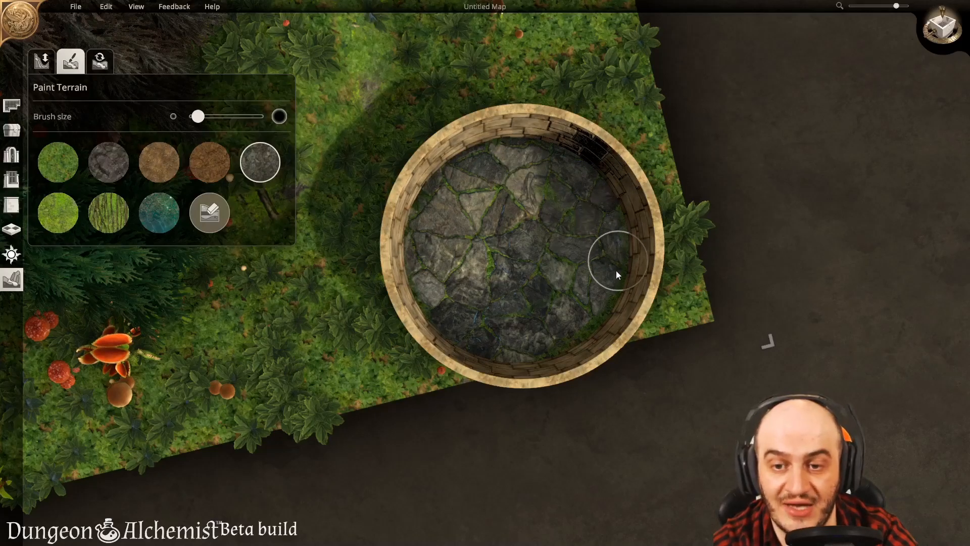
Step: Paint a patch of brown dirt inside the round wall, and cover the enclosure's ground with dark rocky terrain
{"action": "mouse_move", "coordinate": [558, 335]}
{"action": "left_mouse_down"}
{"action": "mouse_move", "coordinate": [583, 328]}
{"action": "mouse_move", "coordinate": [484, 323]}
{"action": "left_mouse_up"}
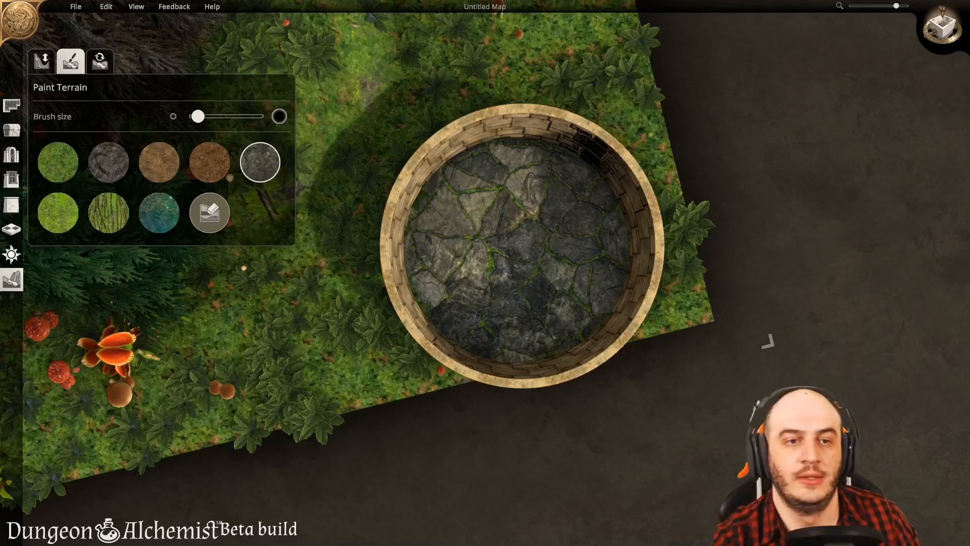
{"action": "left_click", "coordinate": [158, 162]}
{"action": "mouse_move", "coordinate": [503, 278]}
{"action": "left_mouse_down"}
{"action": "mouse_move", "coordinate": [538, 272]}
{"action": "mouse_move", "coordinate": [498, 217]}
{"action": "mouse_move", "coordinate": [596, 207]}
{"action": "mouse_move", "coordinate": [586, 284]}
{"action": "mouse_move", "coordinate": [511, 322]}
{"action": "mouse_move", "coordinate": [440, 264]}
{"action": "mouse_move", "coordinate": [469, 187]}
{"action": "mouse_move", "coordinate": [570, 187]}
{"action": "mouse_move", "coordinate": [591, 289]}
{"action": "mouse_move", "coordinate": [553, 326]}
{"action": "mouse_move", "coordinate": [481, 322]}
{"action": "left_mouse_up"}
{"action": "left_click", "coordinate": [108, 162]}
{"action": "mouse_move", "coordinate": [435, 227]}
{"action": "left_mouse_down"}
{"action": "mouse_move", "coordinate": [489, 249]}
{"action": "mouse_move", "coordinate": [560, 234]}
{"action": "mouse_move", "coordinate": [507, 283]}
{"action": "mouse_move", "coordinate": [607, 237]}
{"action": "mouse_move", "coordinate": [563, 179]}
{"action": "mouse_move", "coordinate": [464, 182]}
{"action": "left_mouse_up"}
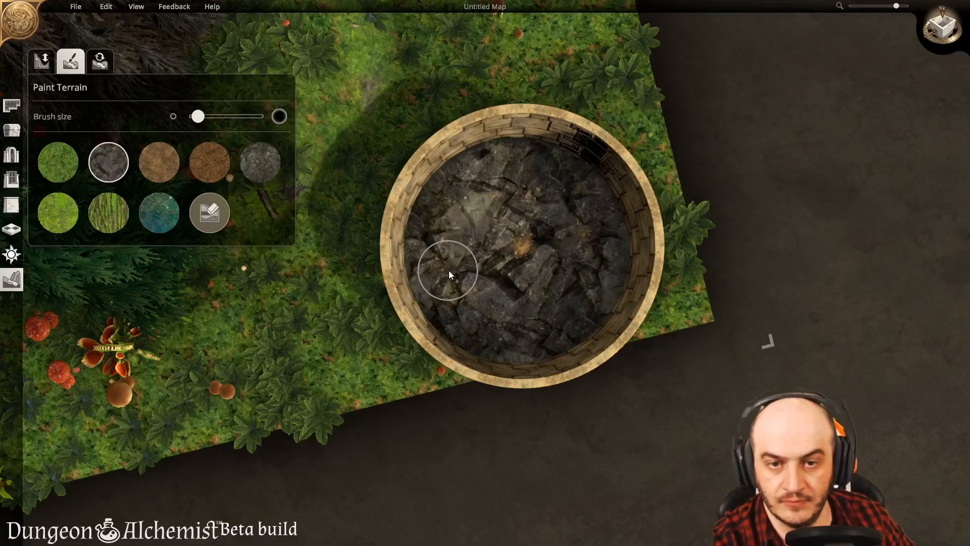
Step: Repaint the ground inside the round wall with grey stone slab terrain
{"action": "left_click", "coordinate": [260, 161]}
{"action": "left_click_drag", "start_coordinate": [462, 217], "coordinate": [520, 241]}
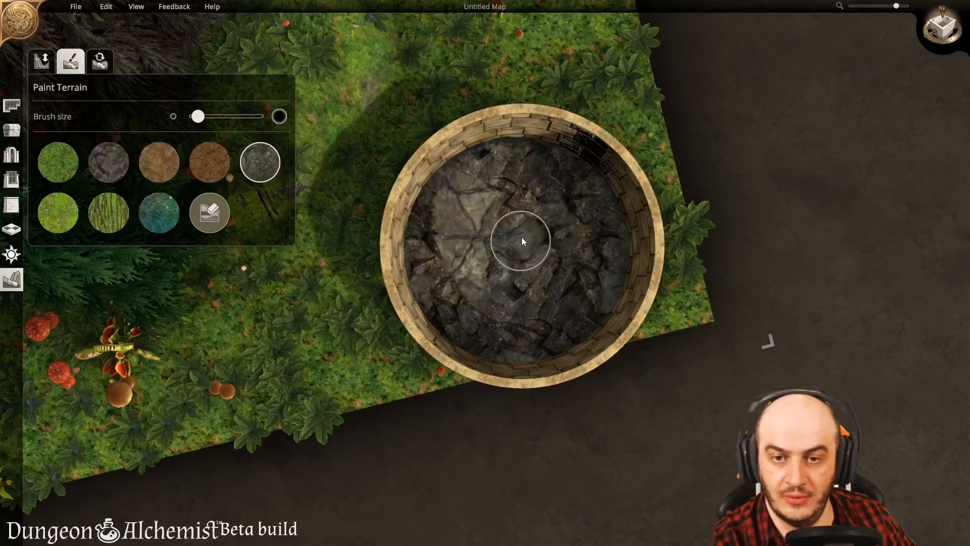
{"action": "mouse_move", "coordinate": [562, 328]}
{"action": "left_mouse_down"}
{"action": "mouse_move", "coordinate": [585, 254]}
{"action": "mouse_move", "coordinate": [452, 277]}
{"action": "left_mouse_up"}
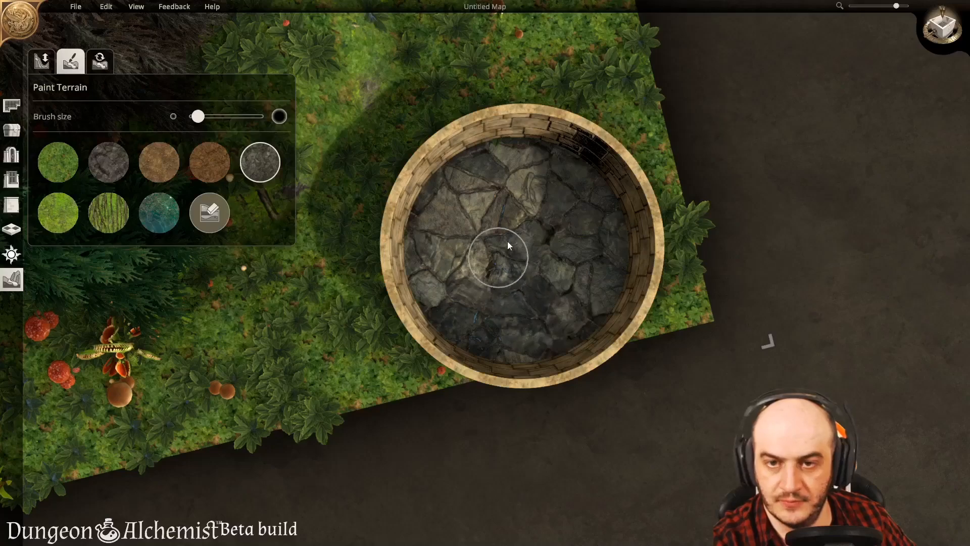
{"action": "scroll", "coordinate": [545, 319], "scroll_direction": "up", "scroll_amount": 2}
{"action": "middle_click_drag", "start_coordinate": [505, 353], "coordinate": [438, 377]}
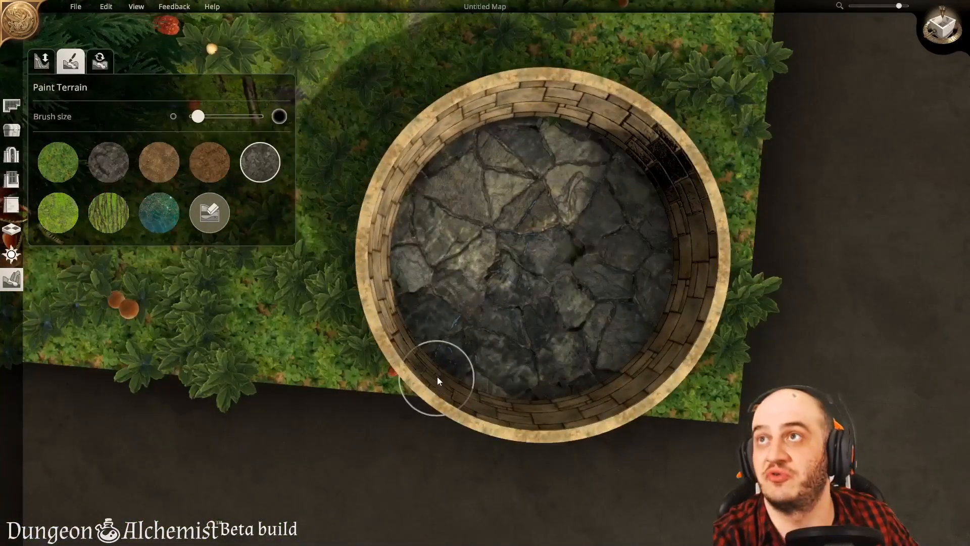
{"action": "scroll", "coordinate": [439, 372], "scroll_direction": "up", "scroll_amount": 1}
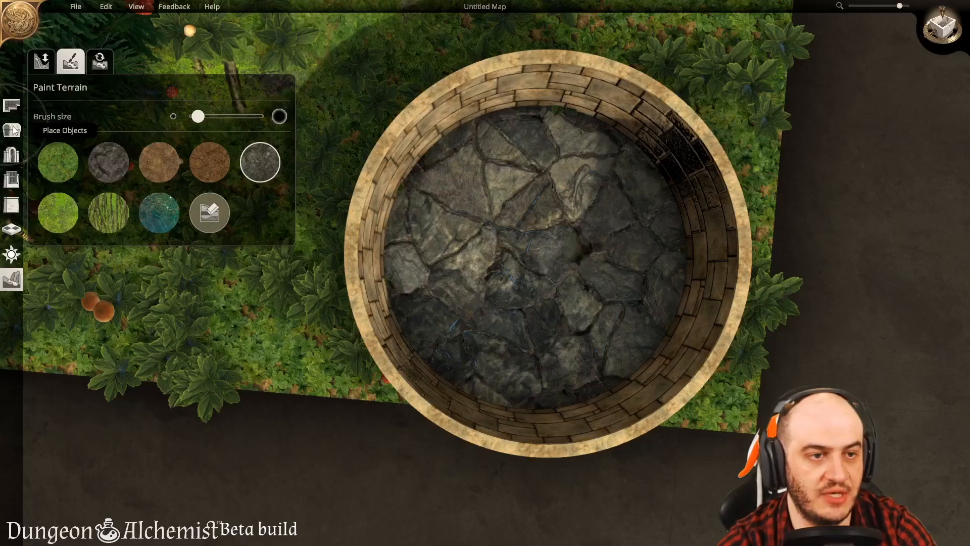
Step: Erase the conifers, large plants and mushrooms from the raised ground beside the pond with the object scatter eraser
{"action": "left_click", "coordinate": [12, 106]}
{"action": "key", "text": "w"}
{"action": "key", "text": "a"}
{"action": "scroll", "coordinate": [521, 362], "scroll_direction": "down", "scroll_amount": 3}
{"action": "scroll", "coordinate": [512, 367], "scroll_direction": "down", "scroll_amount": 1}
{"action": "key", "text": "w"}
{"action": "key", "text": "d"}
{"action": "key", "text": "s"}
{"action": "key", "text": "a"}
{"action": "key", "text": "d"}
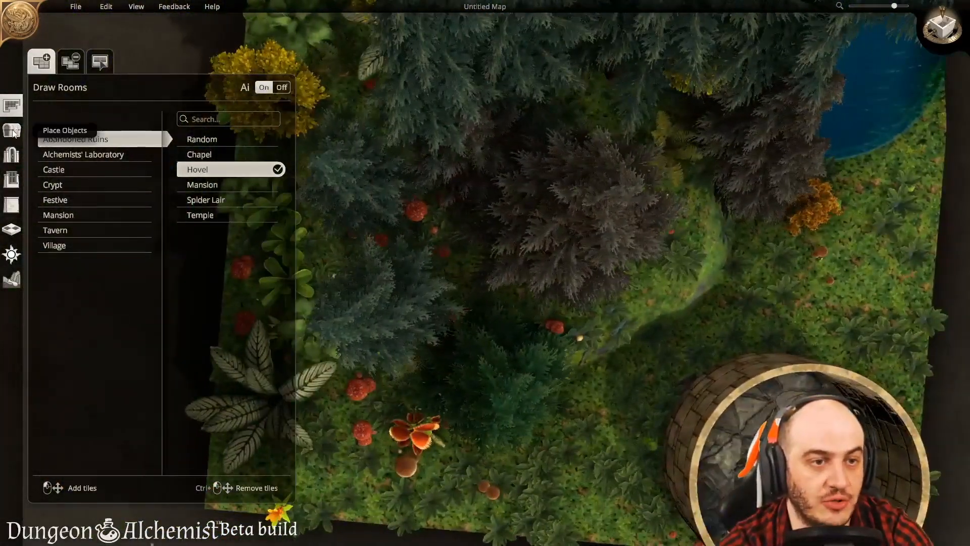
{"action": "left_click", "coordinate": [14, 133]}
{"action": "key", "text": "a"}
{"action": "key", "text": "s"}
{"action": "key", "text": "d"}
{"action": "key", "text": "w"}
{"action": "key", "text": "d"}
{"action": "left_click", "coordinate": [70, 61]}
{"action": "mouse_move", "coordinate": [359, 431]}
{"action": "left_mouse_down"}
{"action": "mouse_move", "coordinate": [488, 179]}
{"action": "mouse_move", "coordinate": [415, 200]}
{"action": "mouse_move", "coordinate": [233, 178]}
{"action": "mouse_move", "coordinate": [475, 89]}
{"action": "mouse_move", "coordinate": [446, 375]}
{"action": "mouse_move", "coordinate": [355, 418]}
{"action": "mouse_move", "coordinate": [534, 155]}
{"action": "mouse_move", "coordinate": [494, 183]}
{"action": "left_mouse_up"}
{"action": "key", "text": "a"}
{"action": "key", "text": "d"}
{"action": "key", "text": "s"}
{"action": "key", "text": "a"}
{"action": "key", "text": "w"}
{"action": "key", "text": "w"}
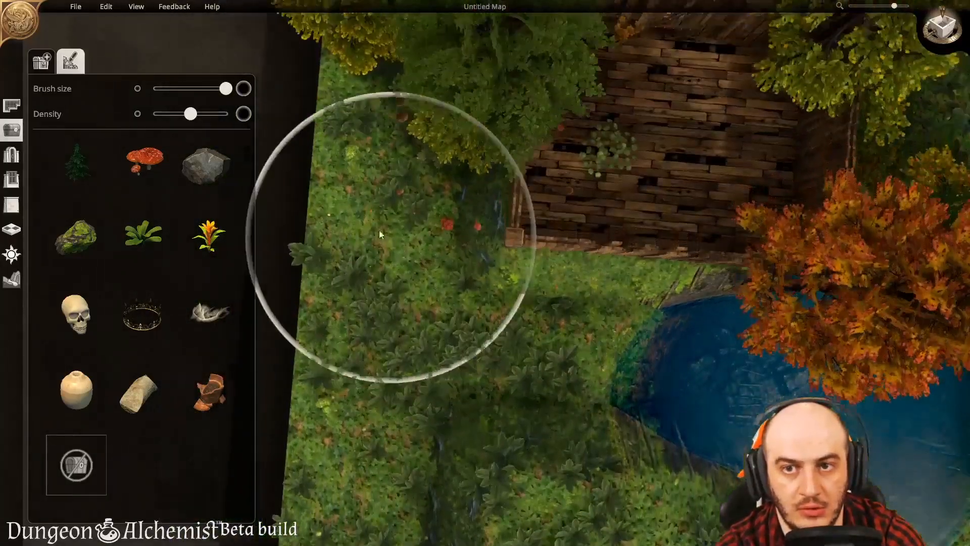
Step: Draw a square Abandoned Ruins Hovel room on the cleared raised ground beside the pond
{"action": "key", "text": "s"}
{"action": "key", "text": "s"}
{"action": "key", "text": "d"}
{"action": "left_click", "coordinate": [16, 107]}
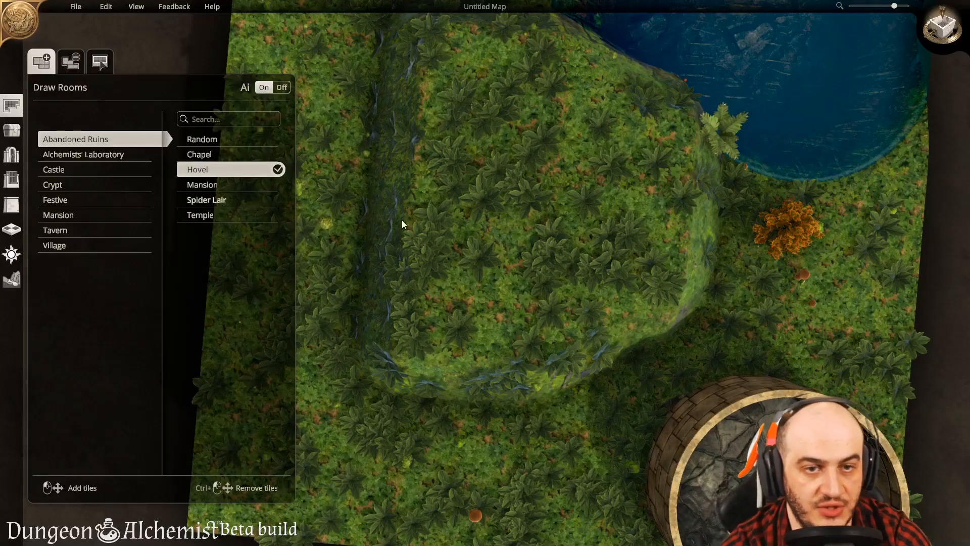
{"action": "left_click_drag", "start_coordinate": [463, 95], "coordinate": [594, 288]}
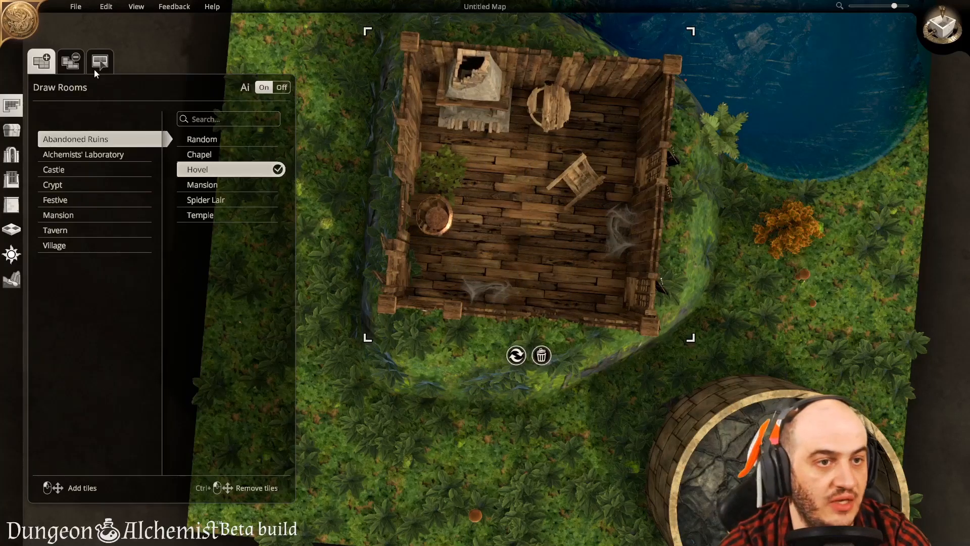
Step: Remove all the walls of the new hovel room
{"action": "left_click", "coordinate": [11, 205]}
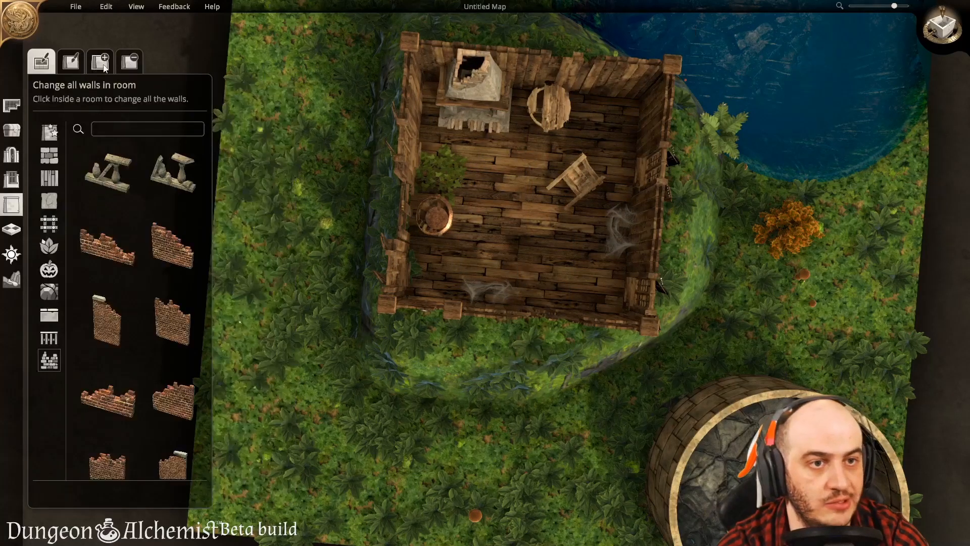
{"action": "left_click", "coordinate": [130, 61]}
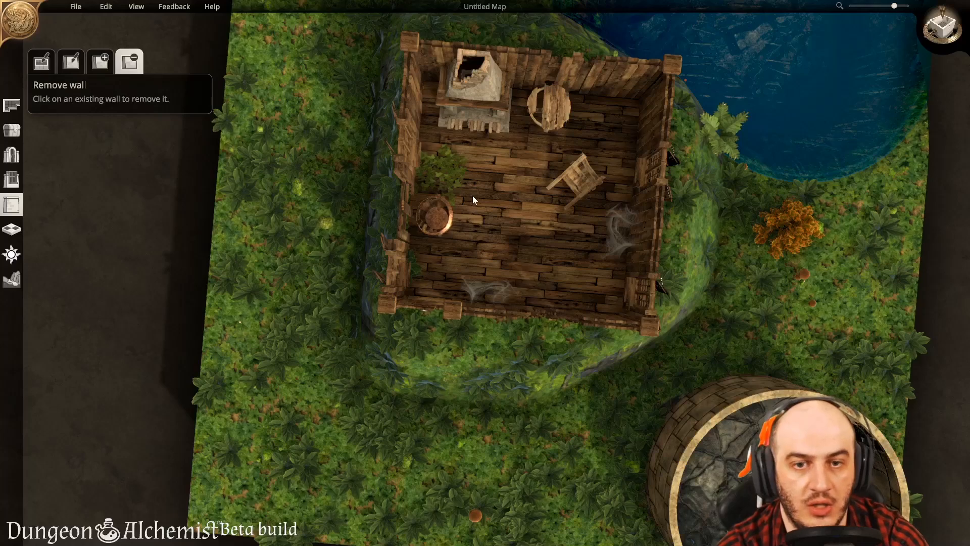
{"action": "middle_click_drag", "start_coordinate": [473, 298], "coordinate": [493, 309]}
{"action": "mouse_move", "coordinate": [501, 313]}
{"action": "left_mouse_down"}
{"action": "mouse_move", "coordinate": [589, 312]}
{"action": "mouse_move", "coordinate": [644, 252]}
{"action": "mouse_move", "coordinate": [650, 116]}
{"action": "mouse_move", "coordinate": [604, 85]}
{"action": "mouse_move", "coordinate": [510, 76]}
{"action": "mouse_move", "coordinate": [396, 125]}
{"action": "mouse_move", "coordinate": [390, 262]}
{"action": "mouse_move", "coordinate": [448, 302]}
{"action": "mouse_move", "coordinate": [389, 306]}
{"action": "left_mouse_up"}
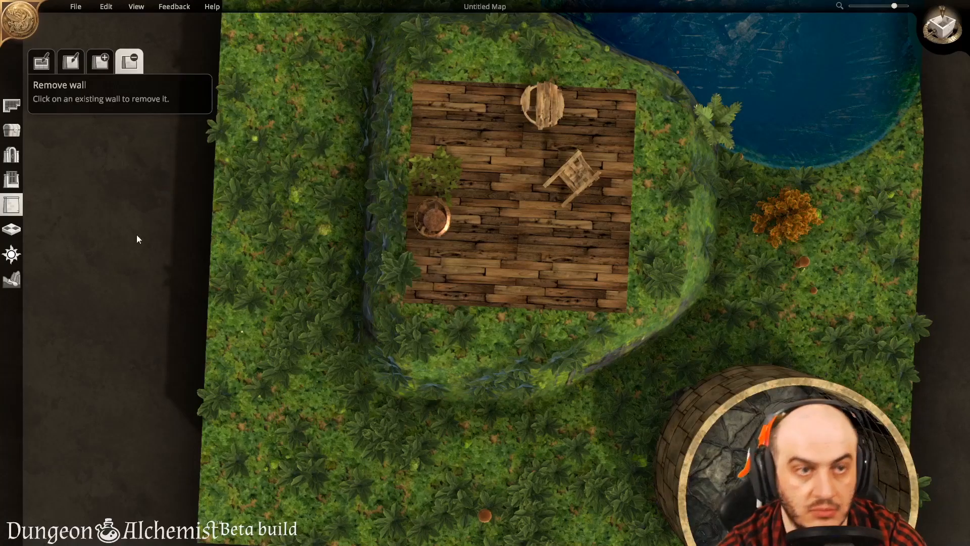
Step: Erase the furniture and plants from the wooden floor with the object scatter eraser
{"action": "left_click", "coordinate": [11, 129]}
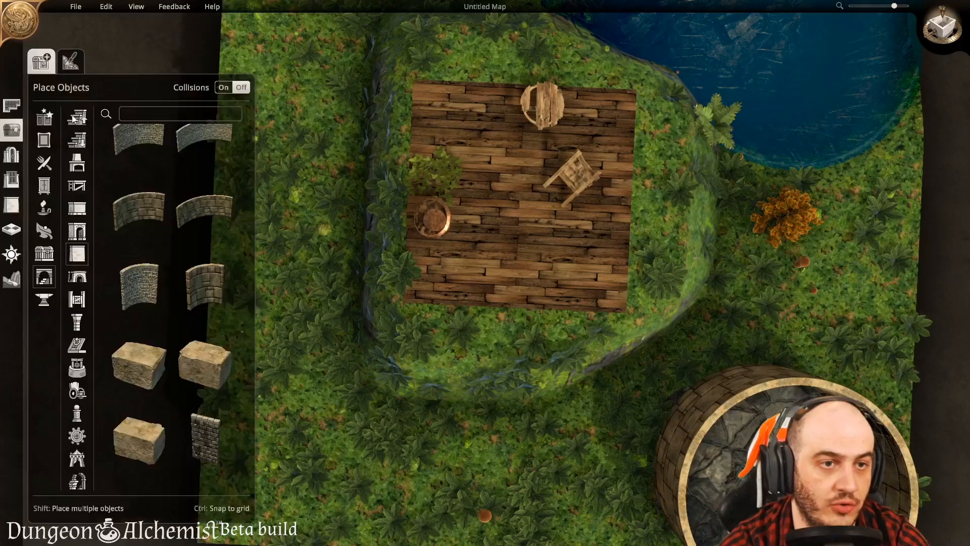
{"action": "left_click", "coordinate": [71, 61]}
{"action": "mouse_move", "coordinate": [551, 236]}
{"action": "left_mouse_down"}
{"action": "mouse_move", "coordinate": [420, 286]}
{"action": "mouse_move", "coordinate": [463, 262]}
{"action": "left_mouse_up"}
{"action": "key", "text": "d"}
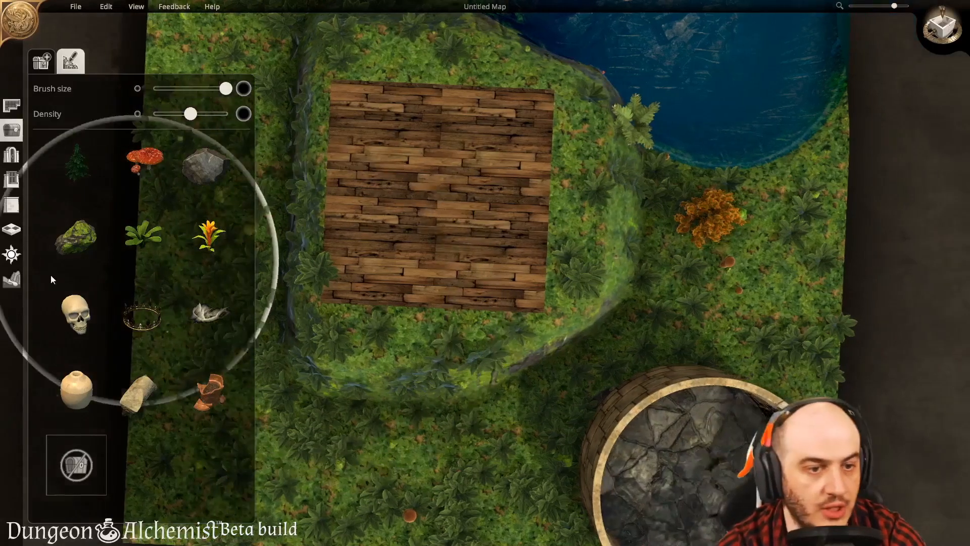
Step: Place a Round Wall section over the wooden floor, and duplicate and rotate it to form a closed circle
{"action": "left_click", "coordinate": [40, 61]}
{"action": "left_click", "coordinate": [136, 207]}
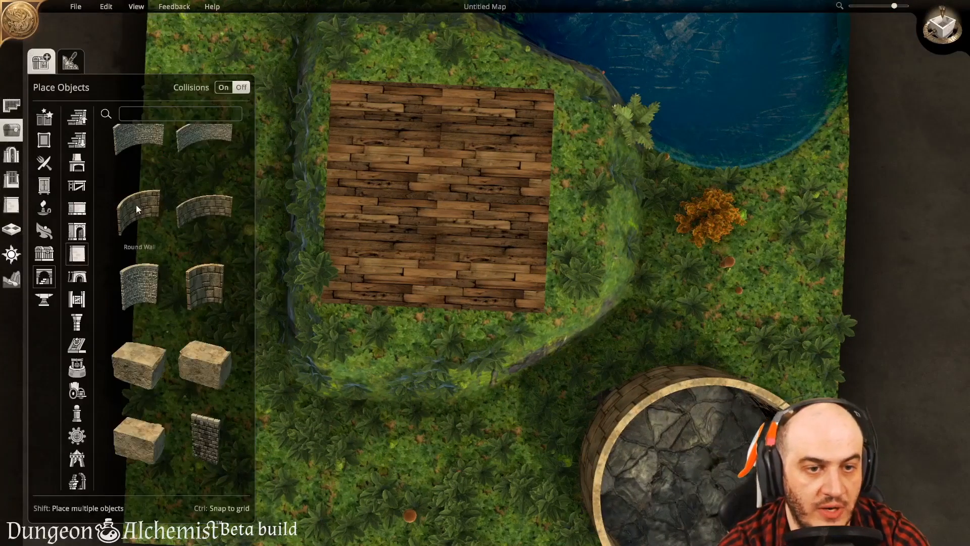
{"action": "left_click", "coordinate": [377, 246]}
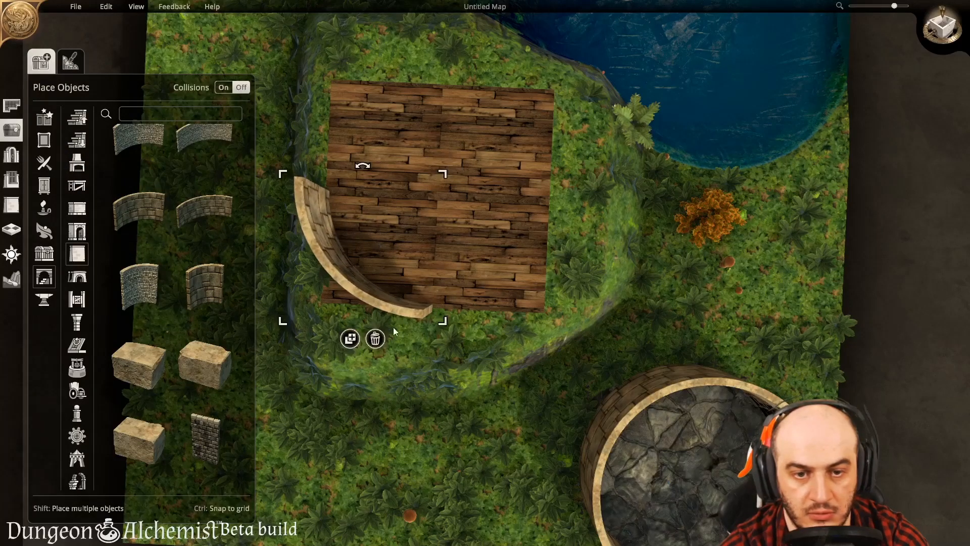
{"action": "left_click", "coordinate": [350, 339]}
{"action": "right_click", "coordinate": [481, 292]}
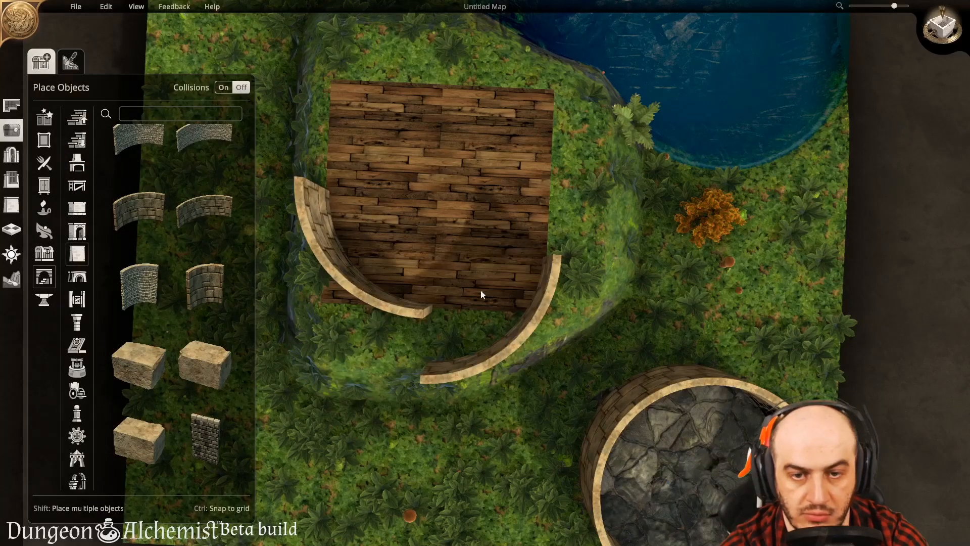
{"action": "left_click", "coordinate": [487, 256], "text": "shift"}
{"action": "right_click", "coordinate": [499, 215]}
{"action": "left_click", "coordinate": [498, 162], "text": "shift"}
{"action": "right_click", "coordinate": [407, 144]}
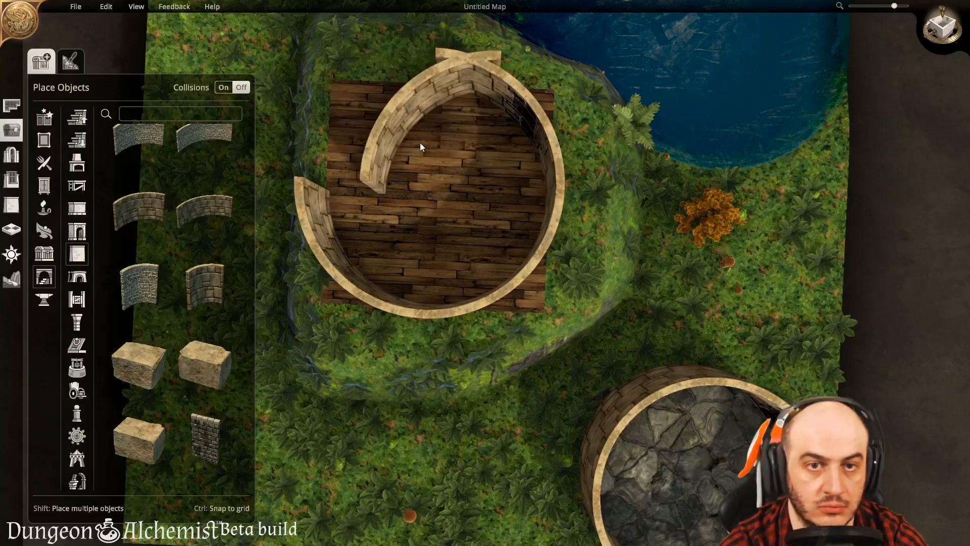
{"action": "left_click", "coordinate": [382, 145], "text": "shift"}
{"action": "key", "text": "Escape"}
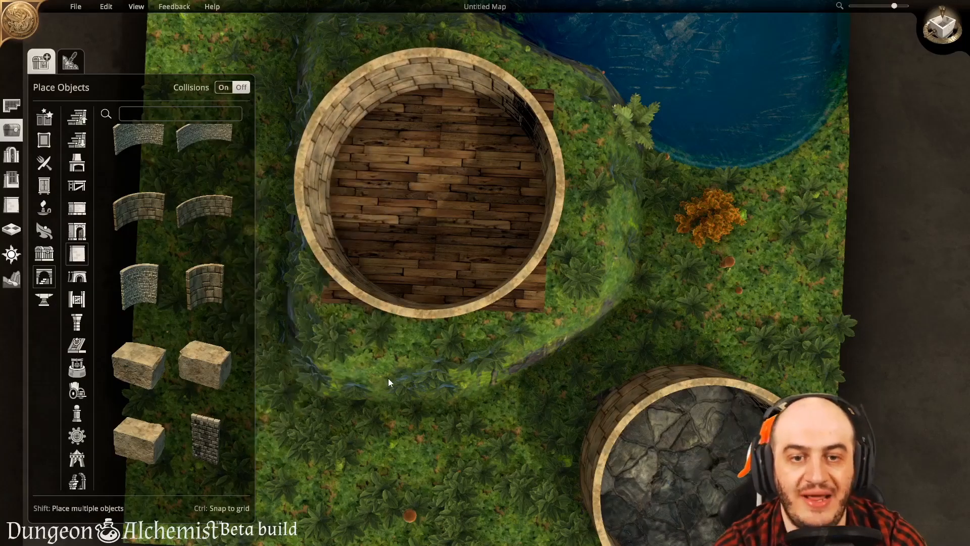
Step: Try placing and rotating a stone block just outside the round wall around the wooden floor
{"action": "key", "text": "a"}
{"action": "middle_click_drag", "start_coordinate": [456, 360], "coordinate": [478, 365]}
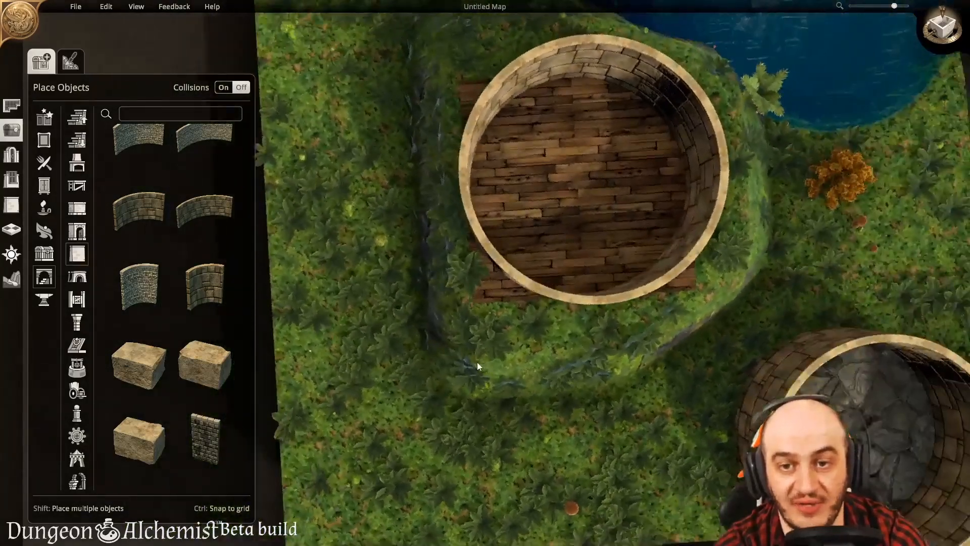
{"action": "key", "text": "d"}
{"action": "key", "text": "a"}
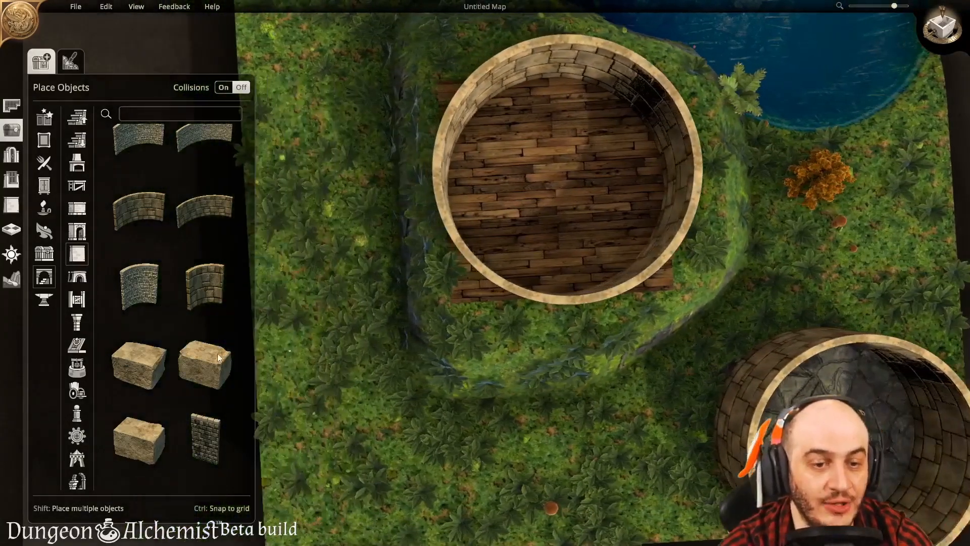
{"action": "left_click", "coordinate": [149, 353]}
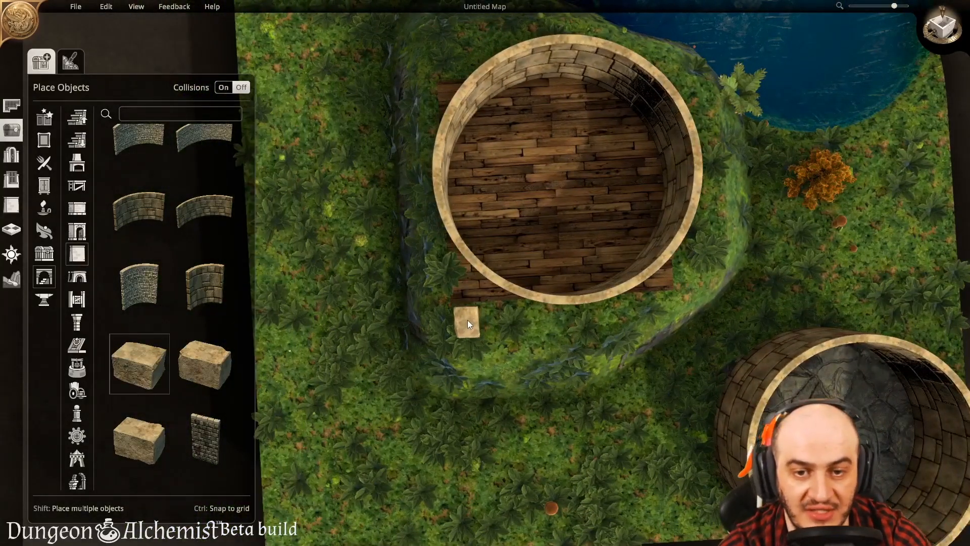
{"action": "left_click", "coordinate": [468, 320]}
{"action": "left_click_drag", "start_coordinate": [448, 301], "coordinate": [409, 284]}
{"action": "left_click_drag", "start_coordinate": [471, 282], "coordinate": [435, 277]}
{"action": "left_click", "coordinate": [435, 337]}
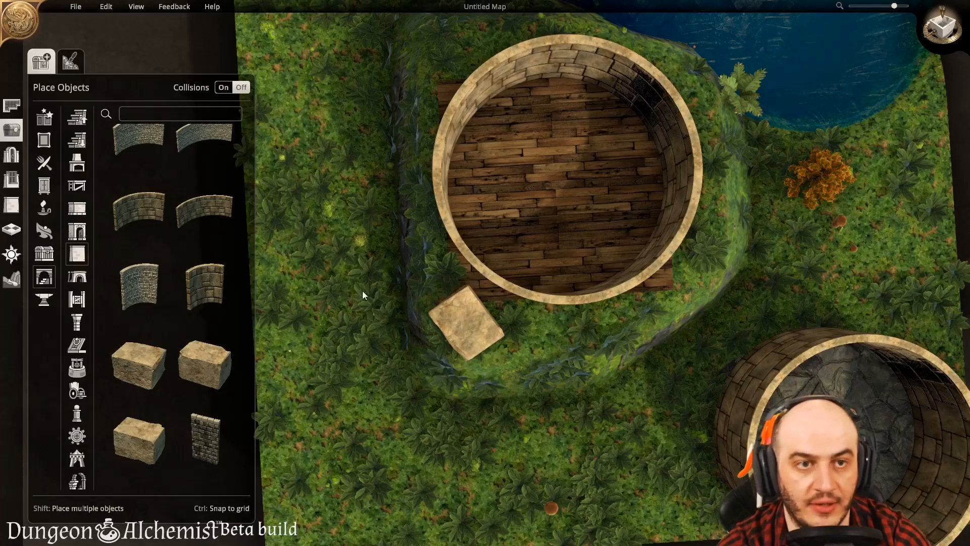
Step: Search the objects for "ivy" and place the spreading ivy at the outer foot of the wooden-floored round wall
{"action": "left_click", "coordinate": [147, 109]}
{"action": "type", "text": "ivey"}
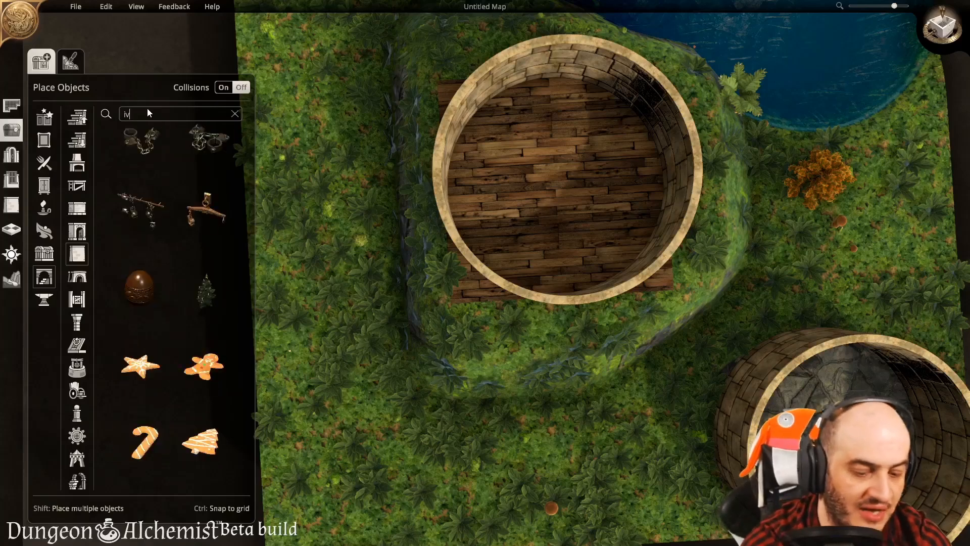
{"action": "key", "text": "BackSpace"}
{"action": "key", "text": "BackSpace"}
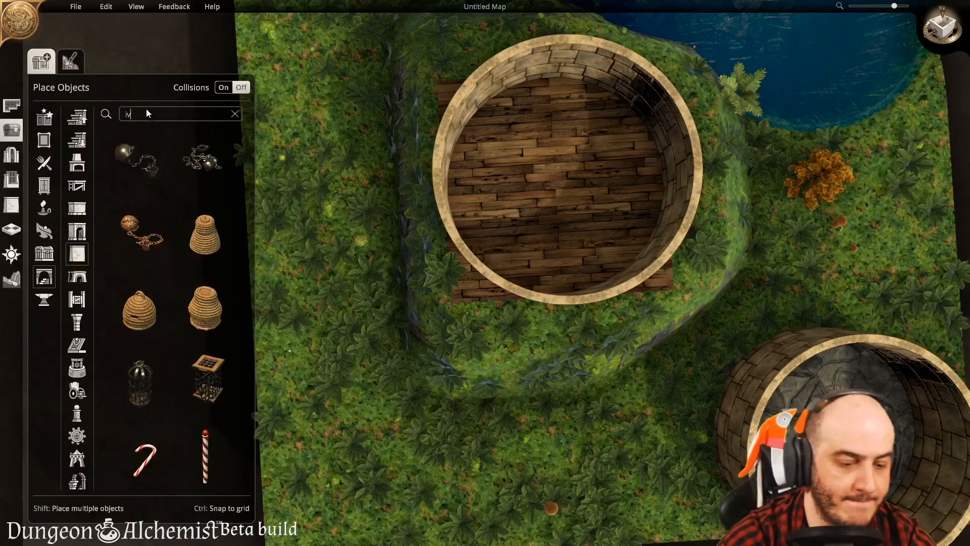
{"action": "type", "text": "y"}
{"action": "left_click", "coordinate": [145, 168]}
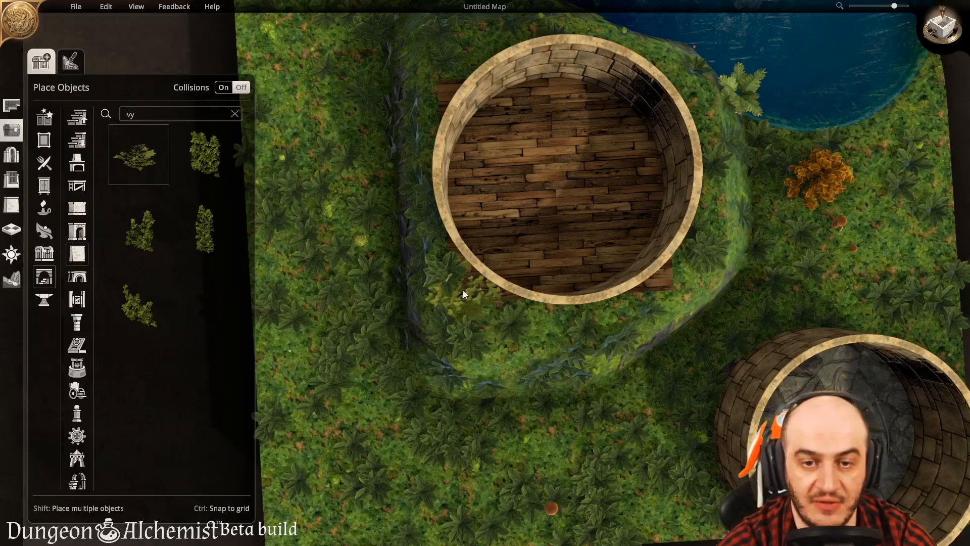
{"action": "left_click", "coordinate": [465, 287]}
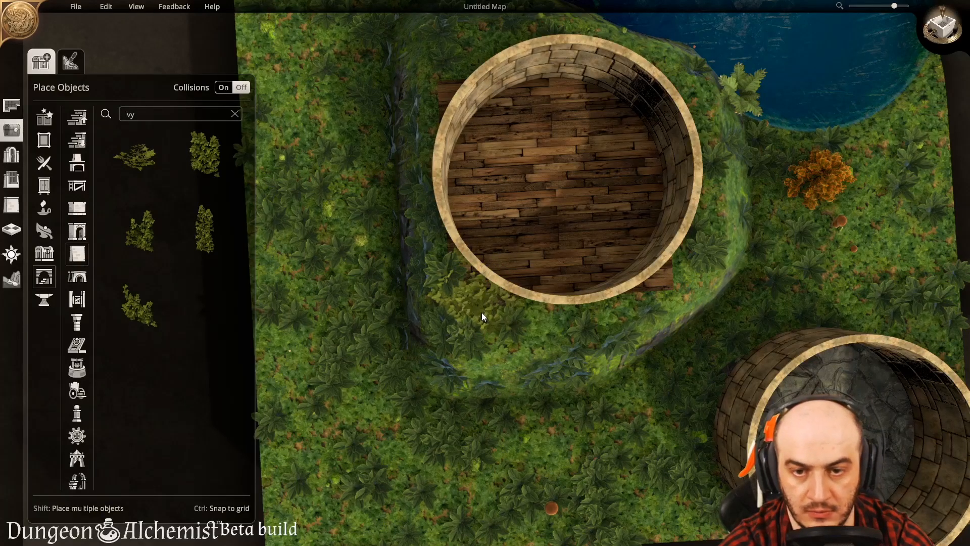
{"action": "left_click", "coordinate": [468, 345]}
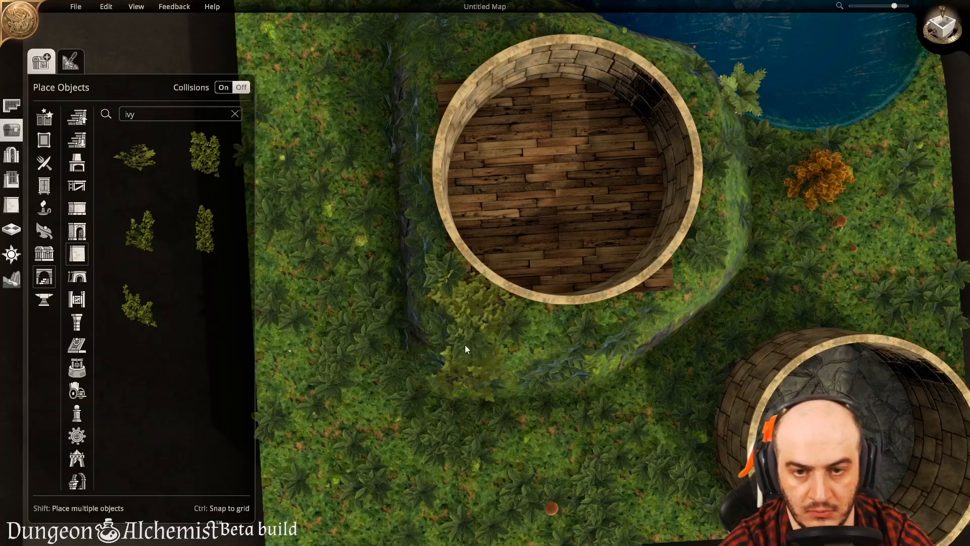
{"action": "left_click", "coordinate": [441, 278]}
Step: Switch to the top-down view and place more spreading ivy along the outer edge of the wooden-floored round wall
{"action": "right_click_drag", "start_coordinate": [501, 327], "coordinate": [339, 266]}
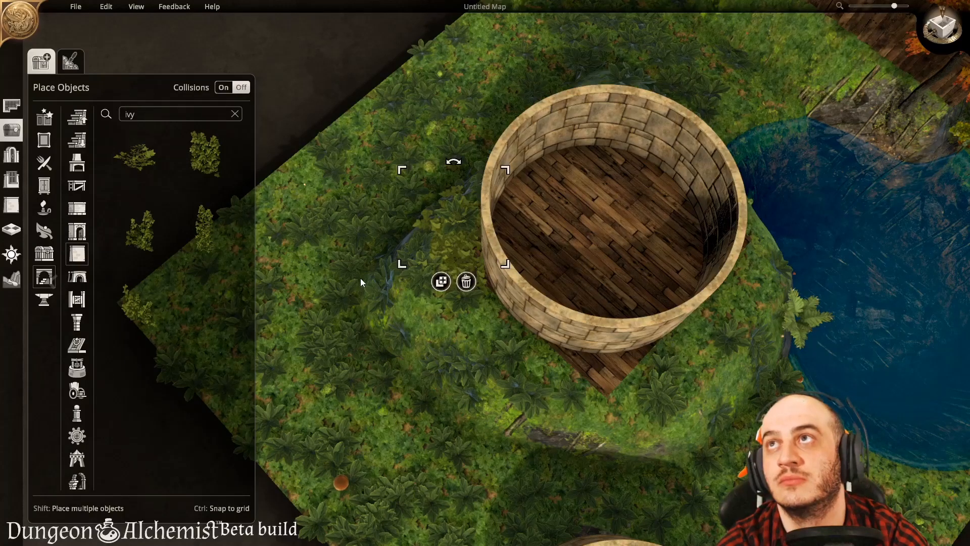
{"action": "left_click", "coordinate": [369, 377]}
{"action": "scroll", "coordinate": [408, 366], "scroll_direction": "up", "scroll_amount": 1}
{"action": "right_click_drag", "start_coordinate": [408, 366], "coordinate": [649, 481]}
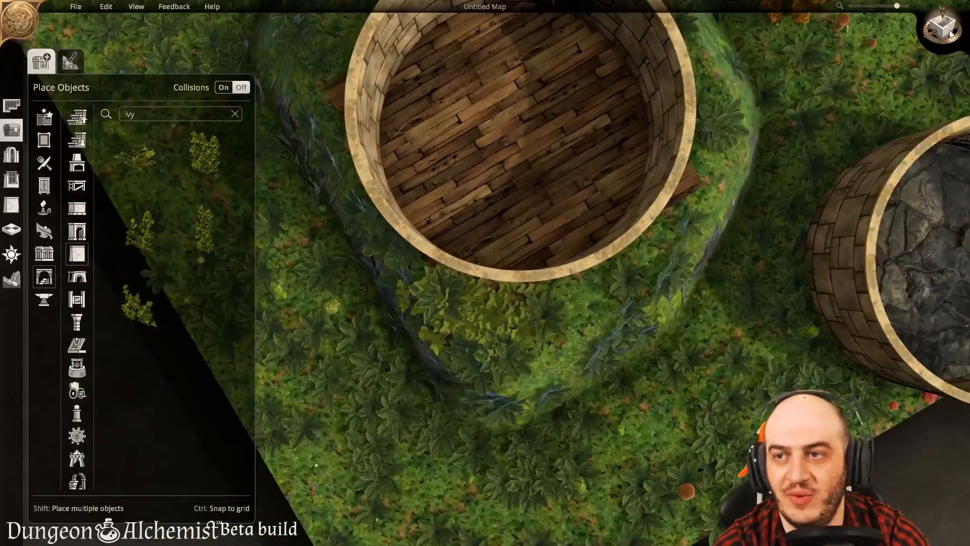
{"action": "left_click", "coordinate": [938, 39]}
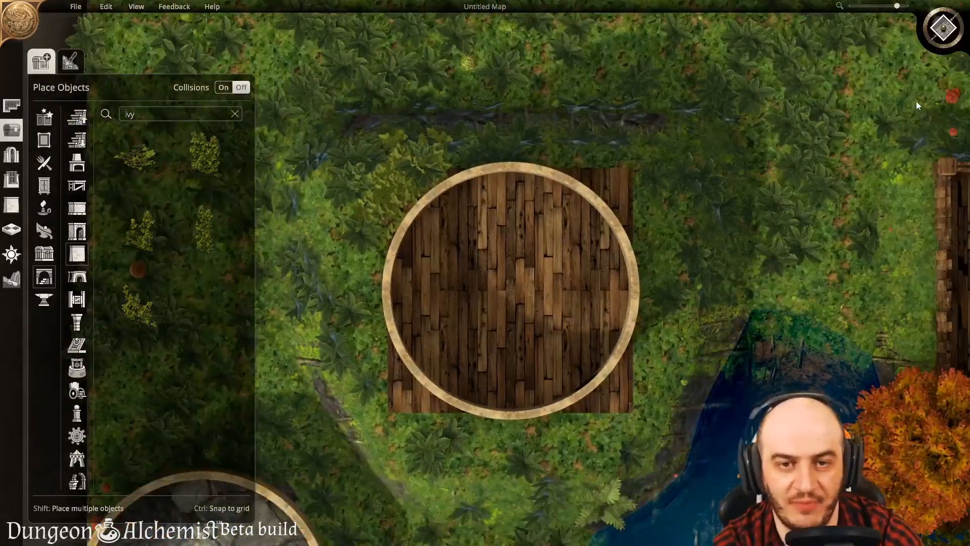
{"action": "left_click", "coordinate": [167, 163]}
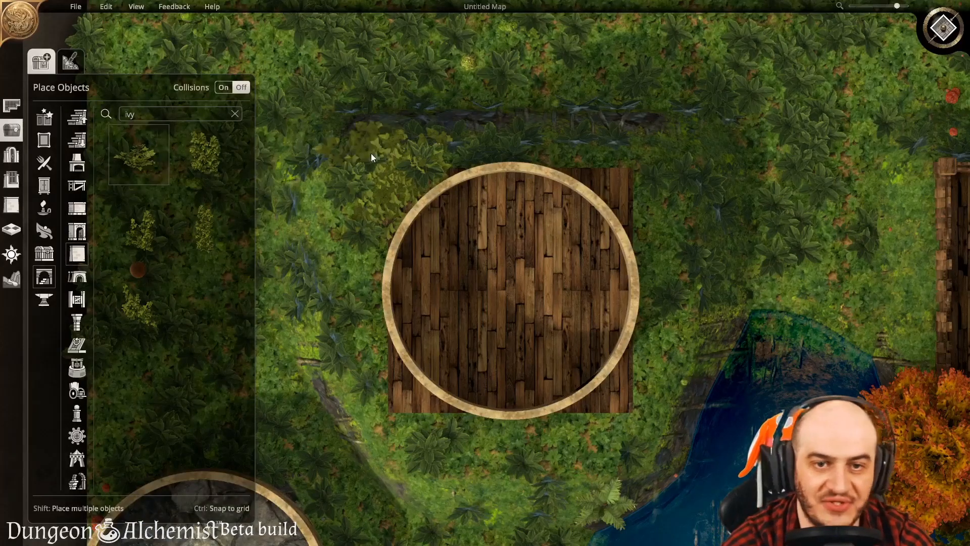
{"action": "left_click", "coordinate": [434, 152]}
{"action": "left_click_drag", "start_coordinate": [420, 204], "coordinate": [379, 198]}
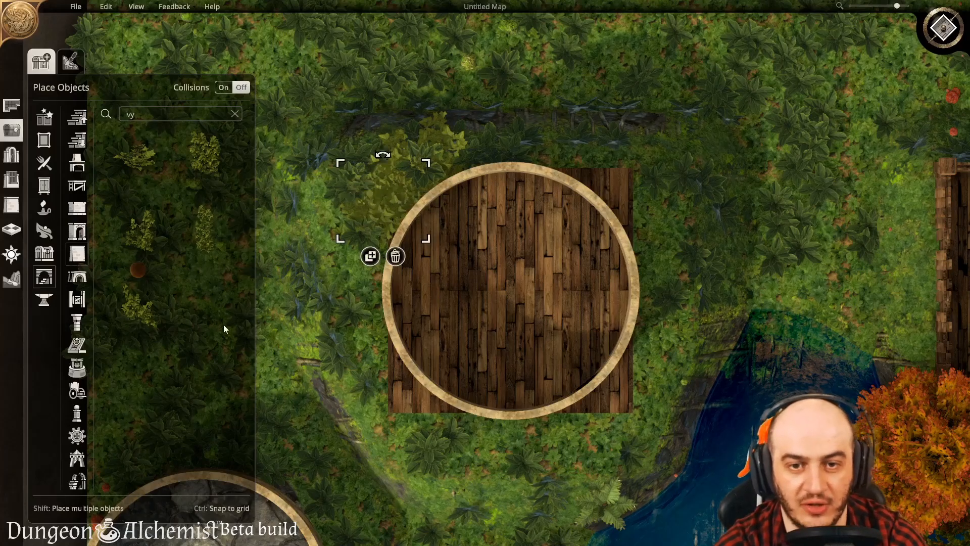
{"action": "left_click", "coordinate": [319, 370]}
{"action": "left_click", "coordinate": [151, 165]}
{"action": "left_click", "coordinate": [368, 229]}
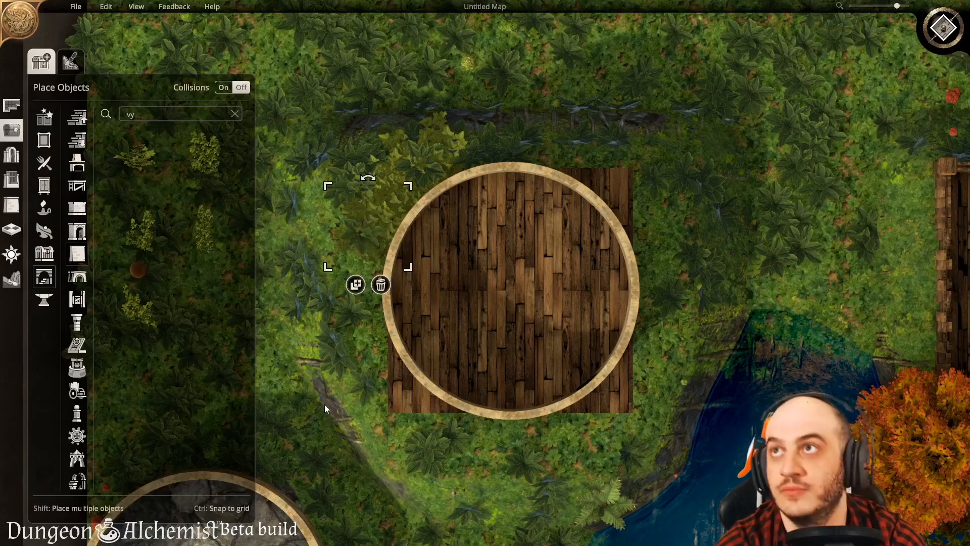
Step: Search the objects for "rocks" and place a rotated Mosscovered Rock over the floor corner protruding outside the wooden-floored round wall
{"action": "left_click", "coordinate": [338, 384]}
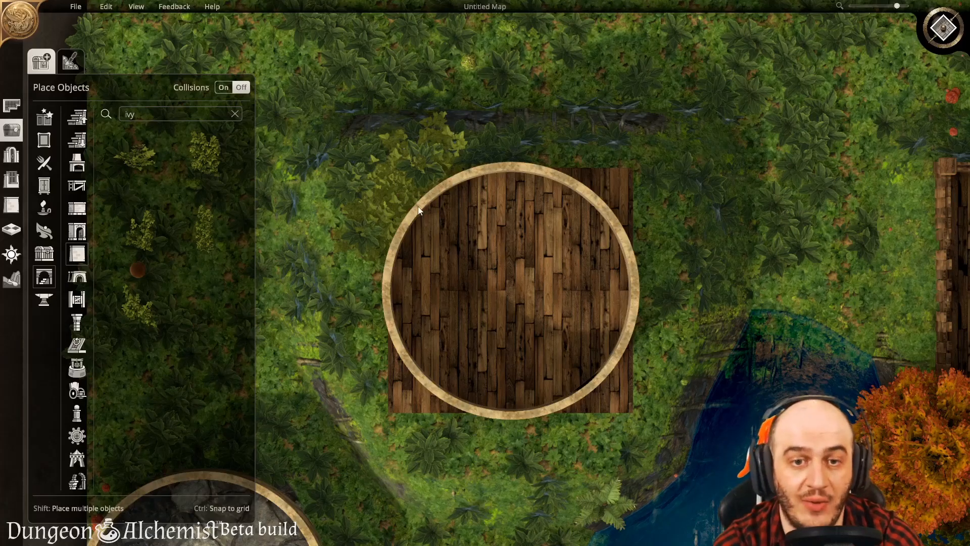
{"action": "left_click", "coordinate": [233, 114]}
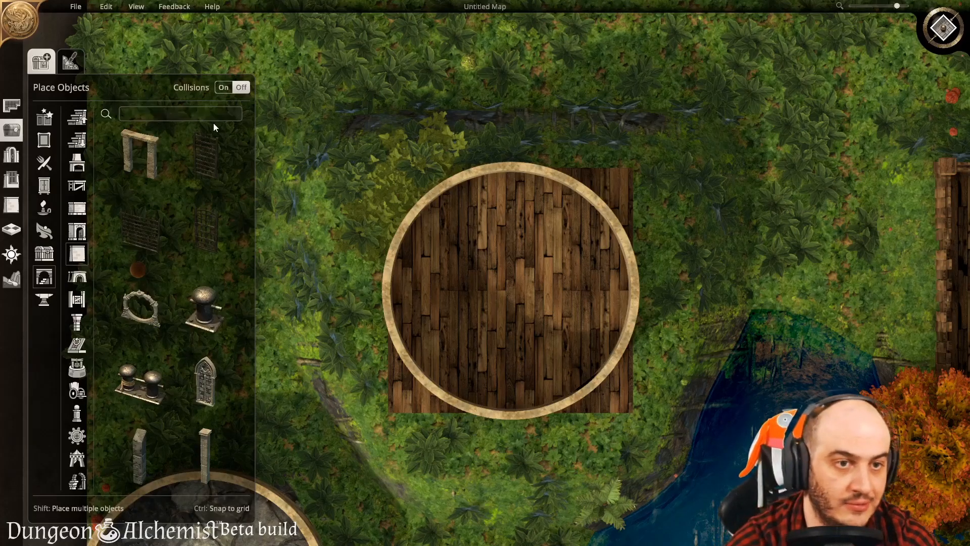
{"action": "type", "text": "rocks"}
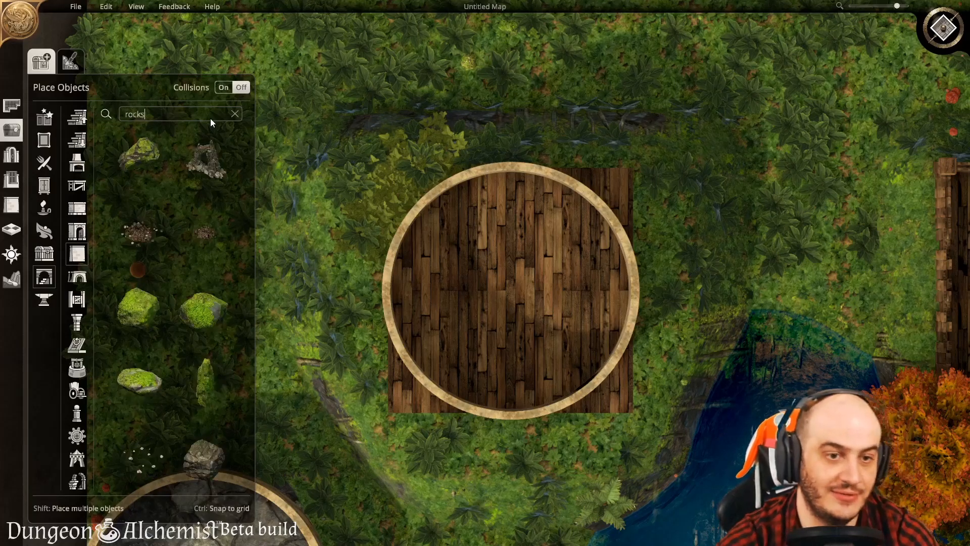
{"action": "left_click", "coordinate": [140, 380]}
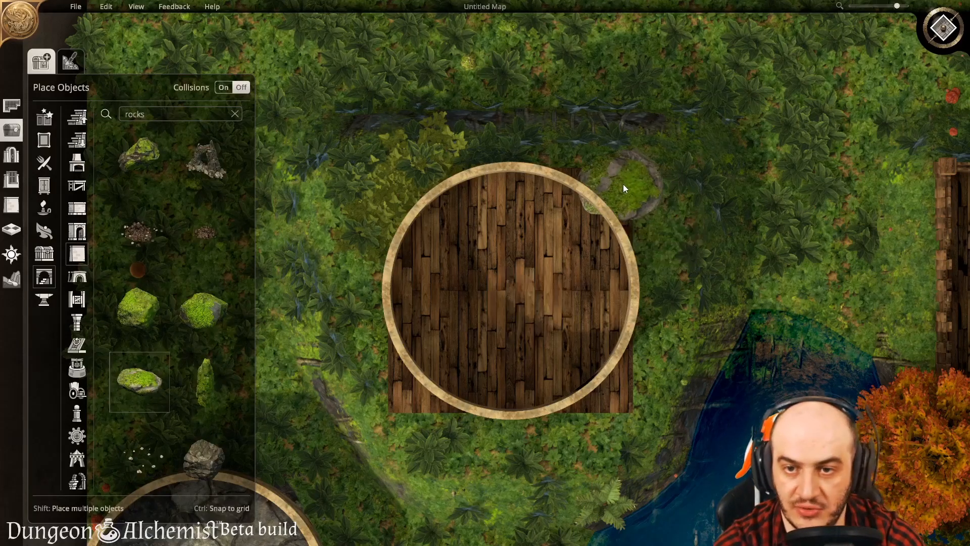
{"action": "scroll", "coordinate": [623, 184], "scroll_direction": "down", "scroll_amount": 3}
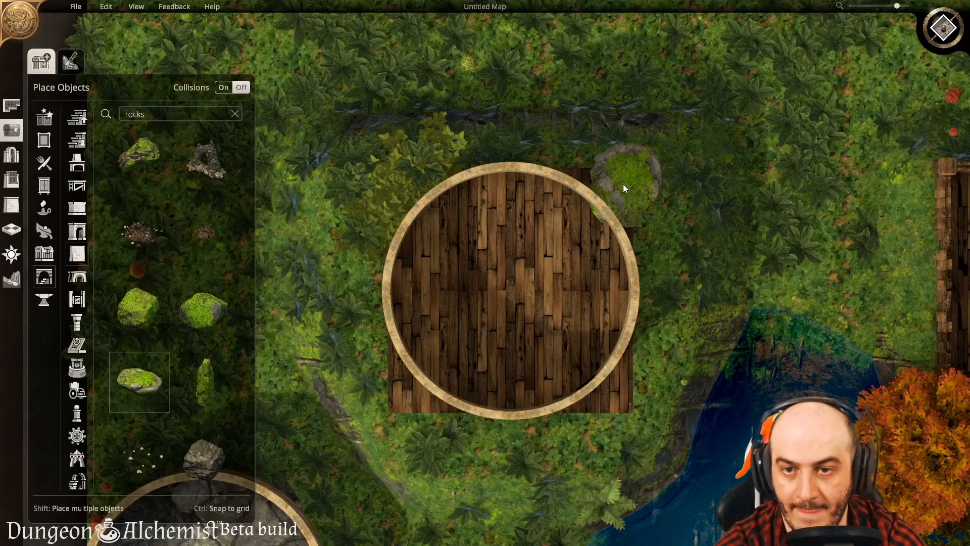
{"action": "left_click", "coordinate": [647, 210]}
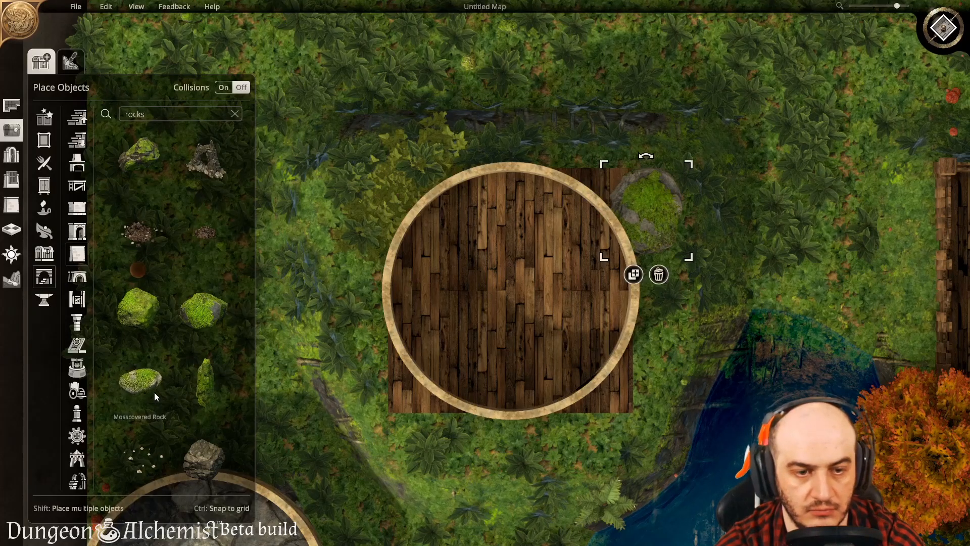
Step: Place a tall mossy rock beside the Mosscovered Rock, against the outside of the round wall
{"action": "left_click", "coordinate": [204, 384]}
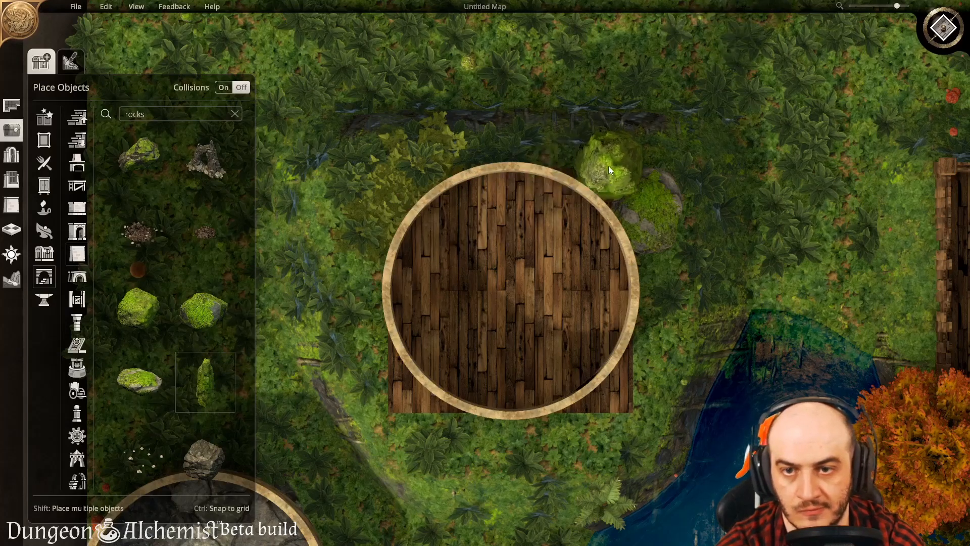
{"action": "left_click", "coordinate": [620, 171]}
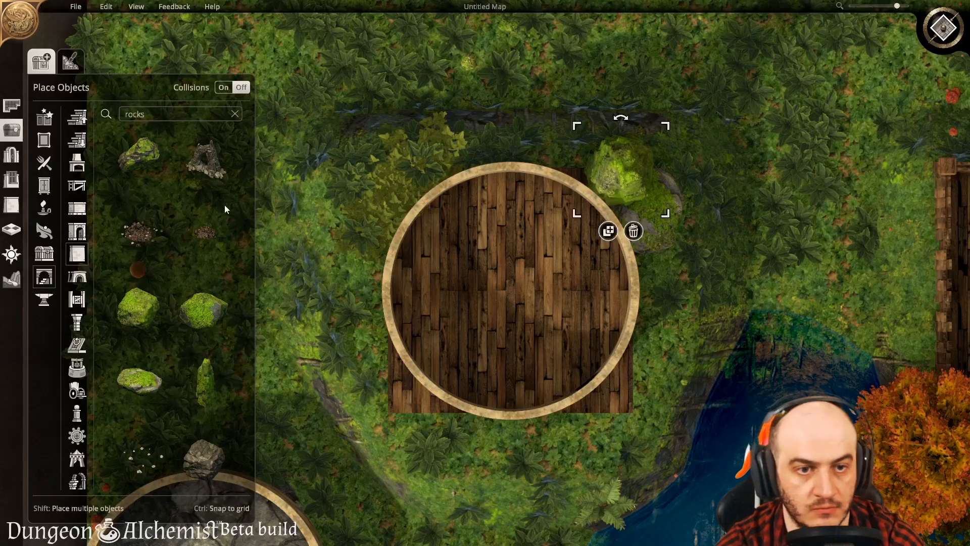
{"action": "left_click", "coordinate": [205, 233]}
{"action": "left_click", "coordinate": [581, 172]}
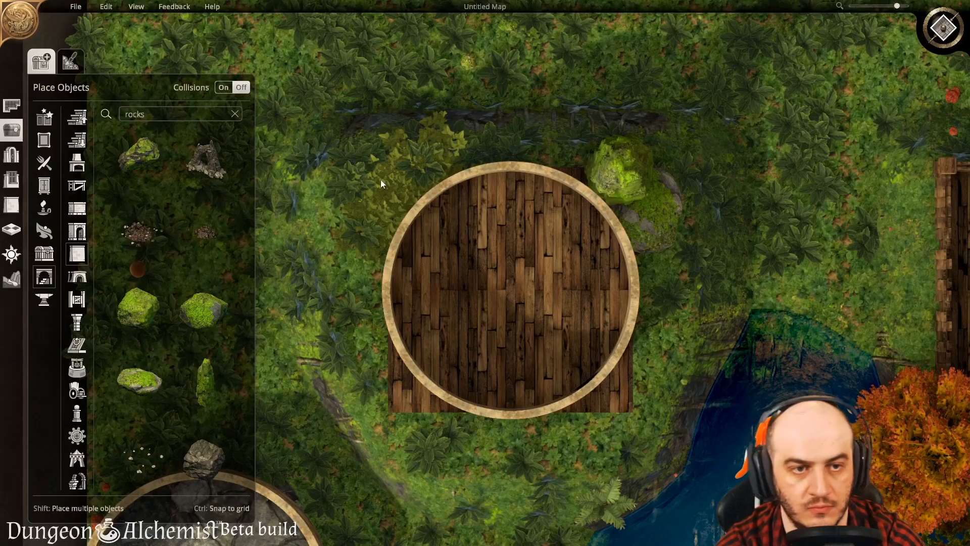
Step: Place a large mossy boulder next to the tall rock, shrink it, and fit it against the outer edge of the round wall
{"action": "left_click", "coordinate": [148, 185]}
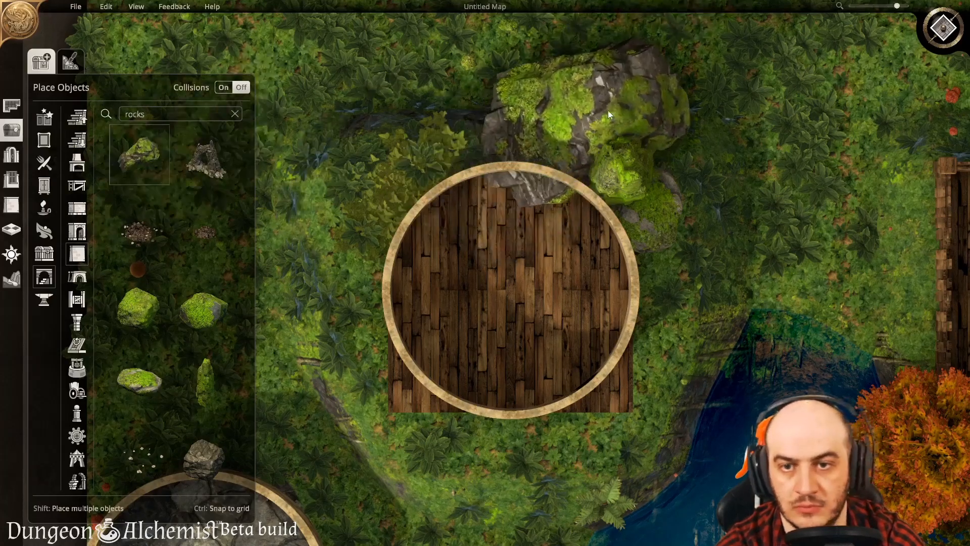
{"action": "left_click", "coordinate": [623, 119]}
{"action": "scroll", "coordinate": [682, 76], "scroll_direction": "down", "scroll_amount": 3}
{"action": "left_click_drag", "start_coordinate": [660, 93], "coordinate": [597, 155]}
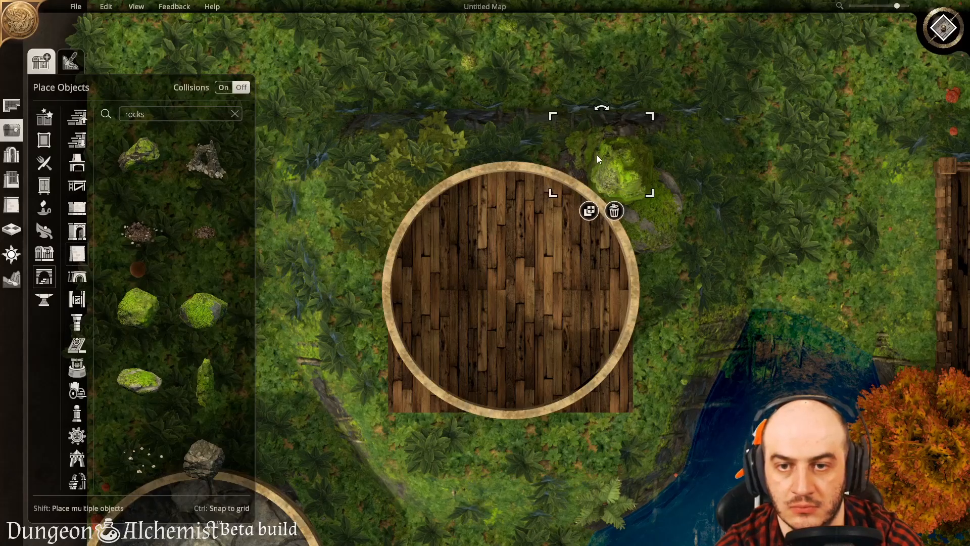
{"action": "left_click_drag", "start_coordinate": [601, 112], "coordinate": [570, 171]}
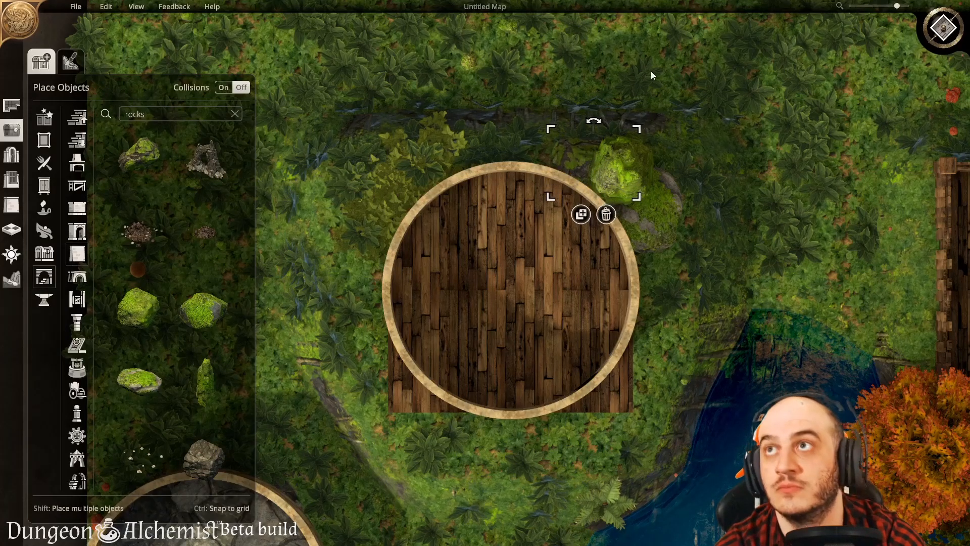
{"action": "left_click", "coordinate": [713, 128]}
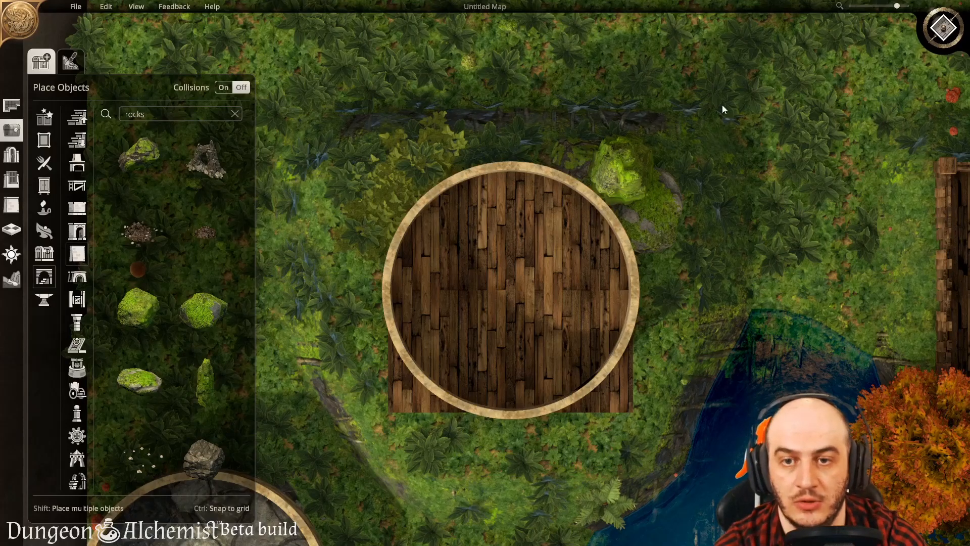
Step: Switch to the perspective view and inspect the wooden-floored round wall and the rocks around it from several angles
{"action": "left_click", "coordinate": [943, 26]}
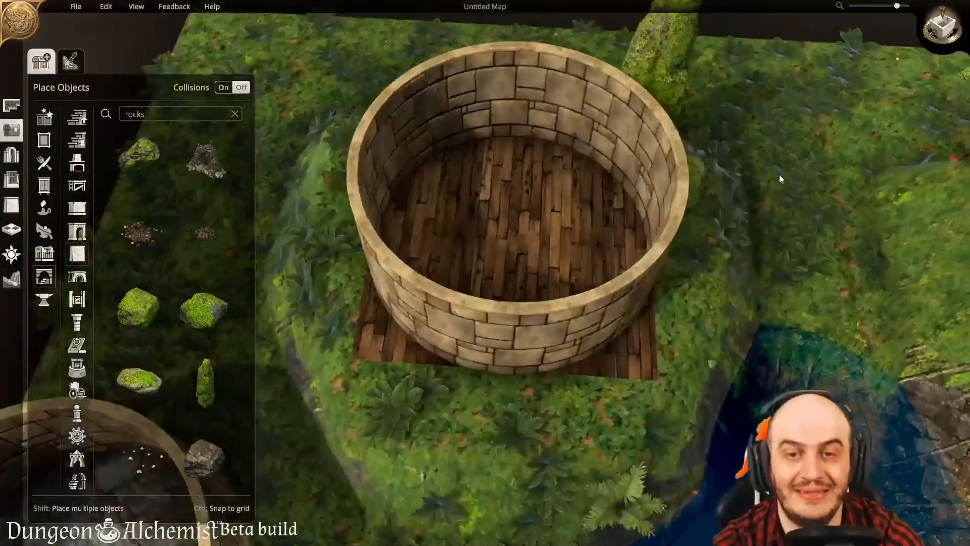
{"action": "middle_click_drag", "start_coordinate": [779, 175], "coordinate": [810, 225]}
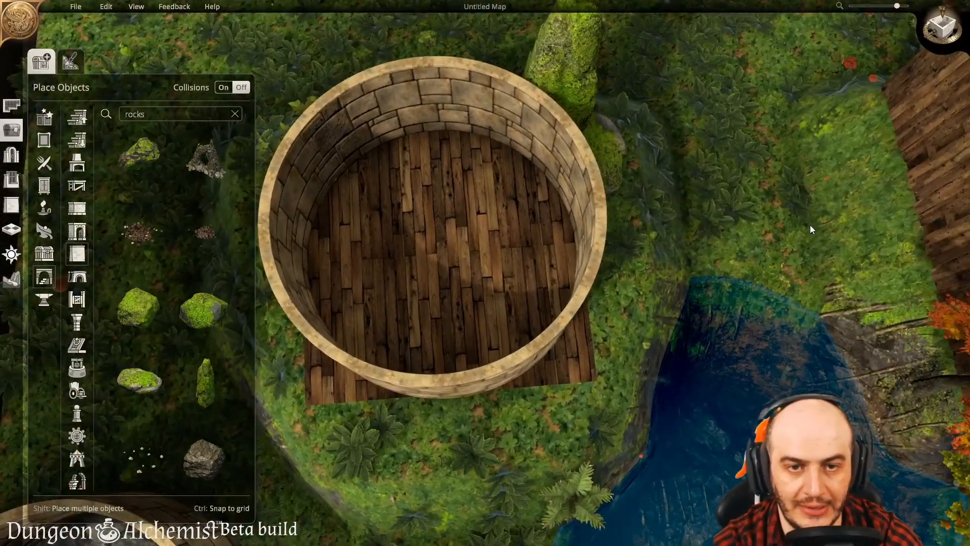
{"action": "key", "text": "a"}
{"action": "key", "text": "d"}
{"action": "key", "text": "a"}
{"action": "middle_click_drag", "start_coordinate": [811, 225], "coordinate": [808, 199]}
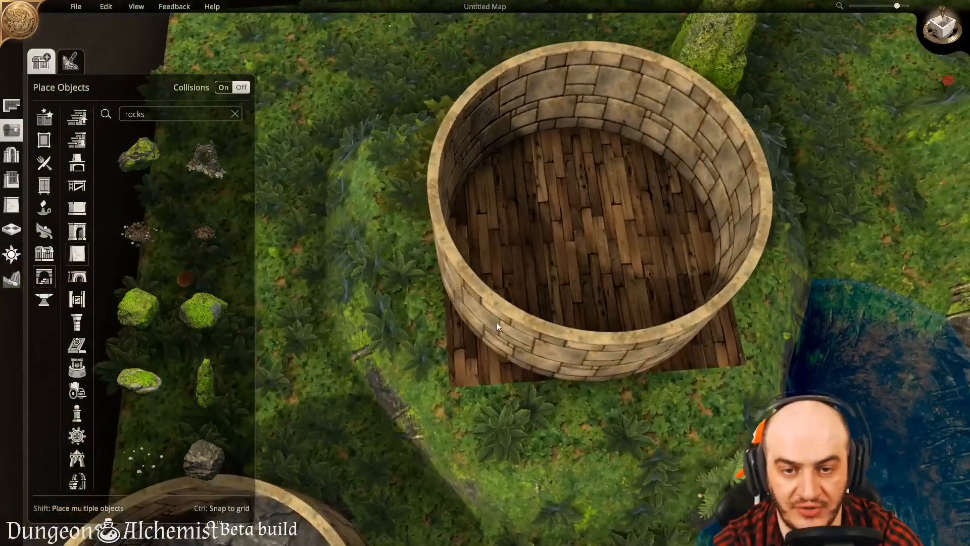
{"action": "key", "text": "d"}
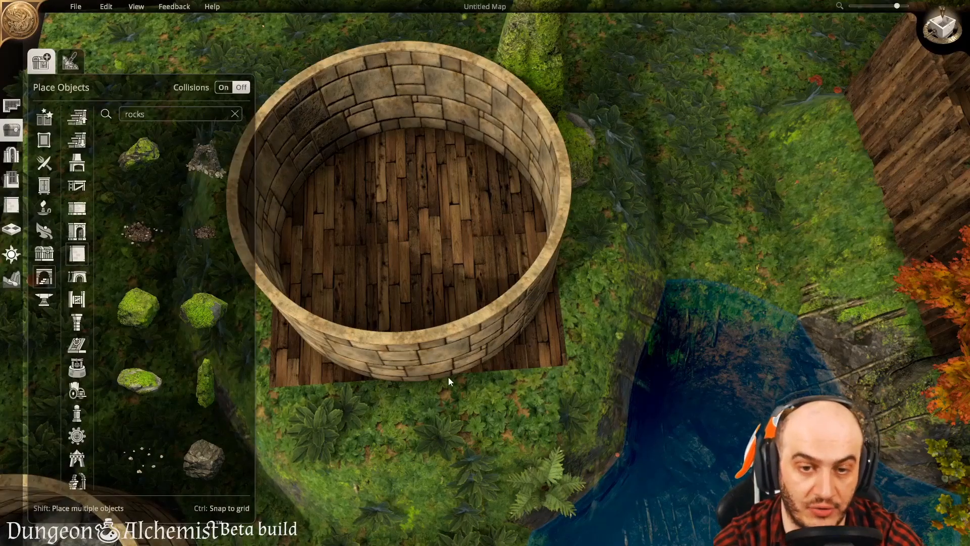
{"action": "key", "text": "a"}
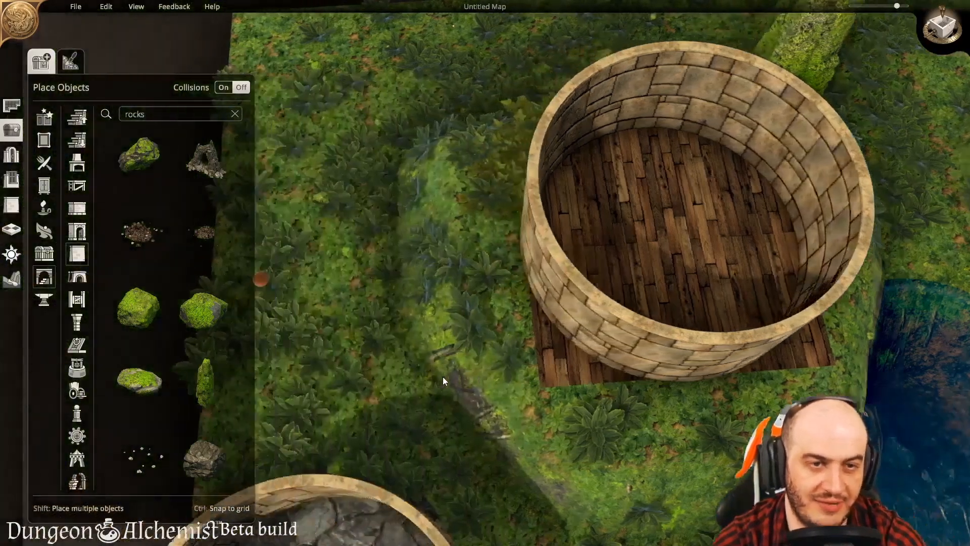
{"action": "key", "text": "d"}
{"action": "left_click", "coordinate": [12, 204]}
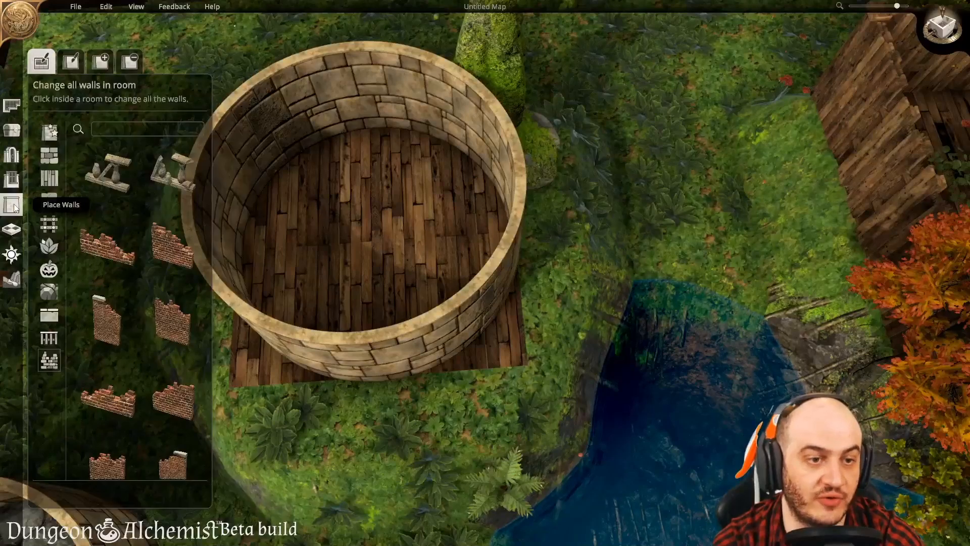
{"action": "key", "text": "a"}
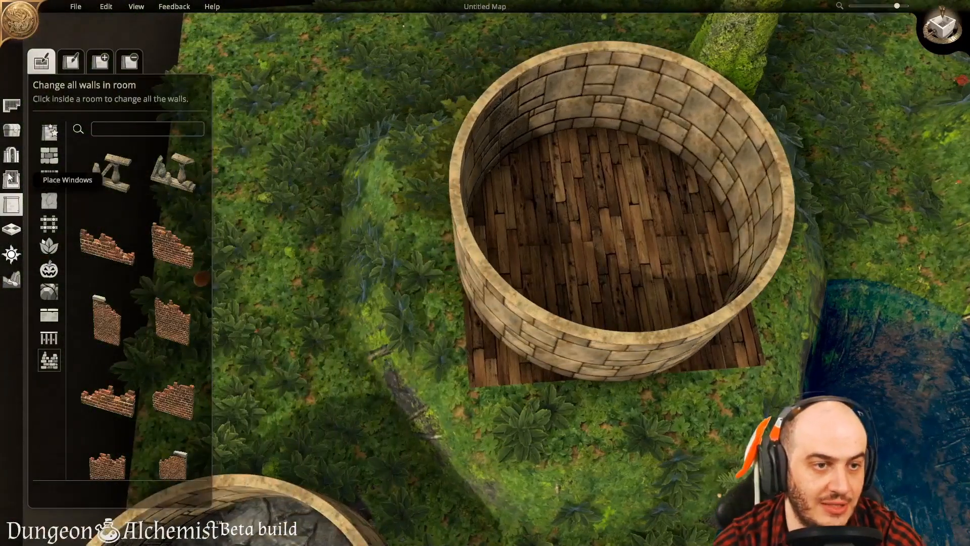
{"action": "left_click", "coordinate": [12, 155]}
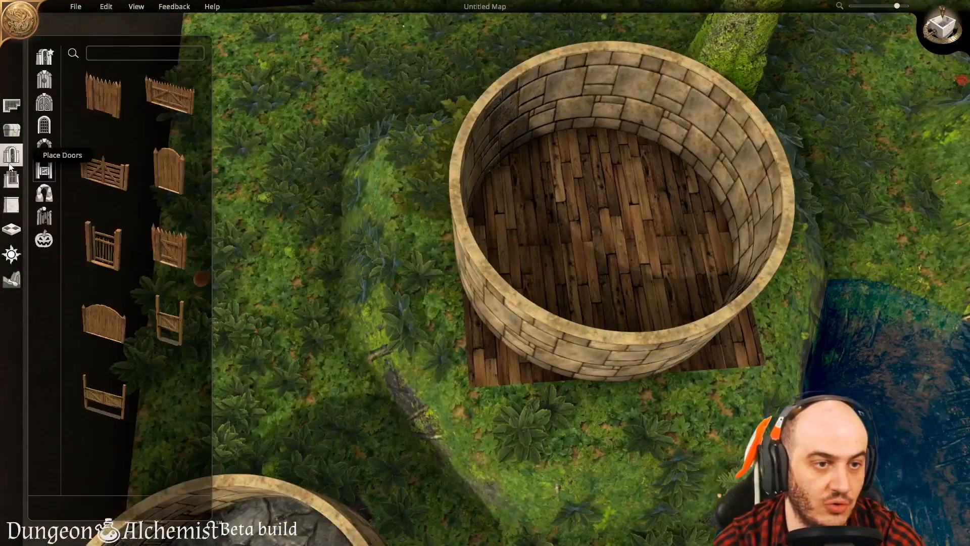
{"action": "left_click", "coordinate": [44, 147]}
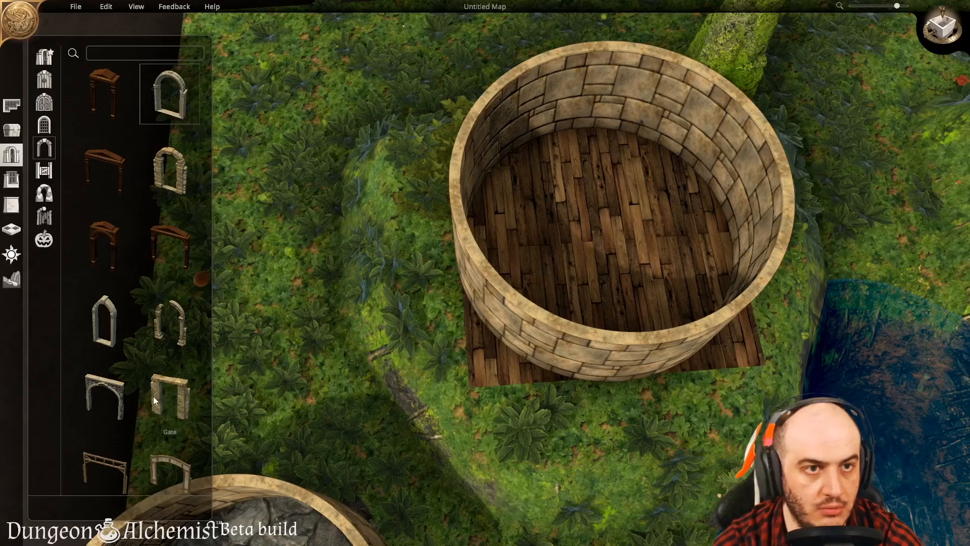
{"action": "left_click", "coordinate": [11, 130]}
{"action": "left_click", "coordinate": [11, 106]}
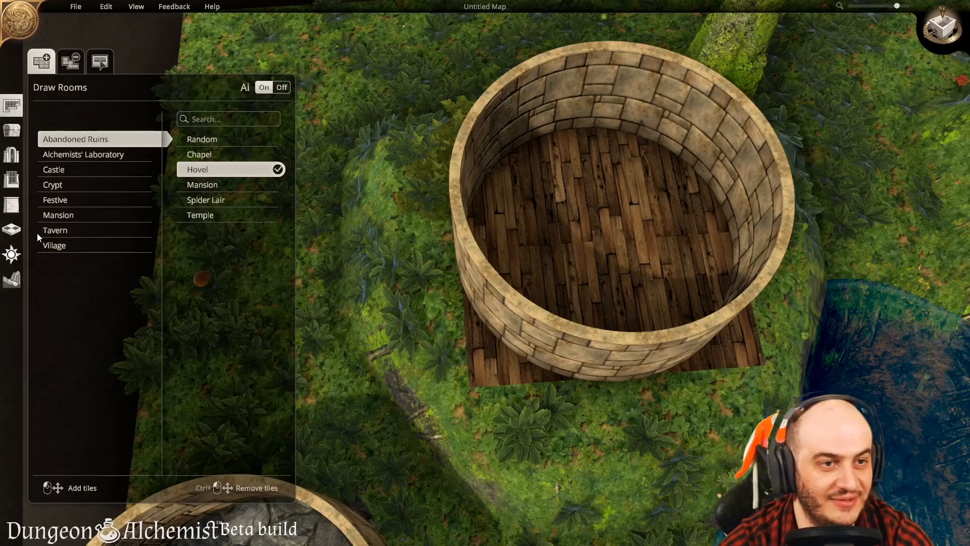
Step: Place a wooden wall segment with a cream panel along the exposed floor edge in front of the round wall
{"action": "left_click", "coordinate": [12, 212]}
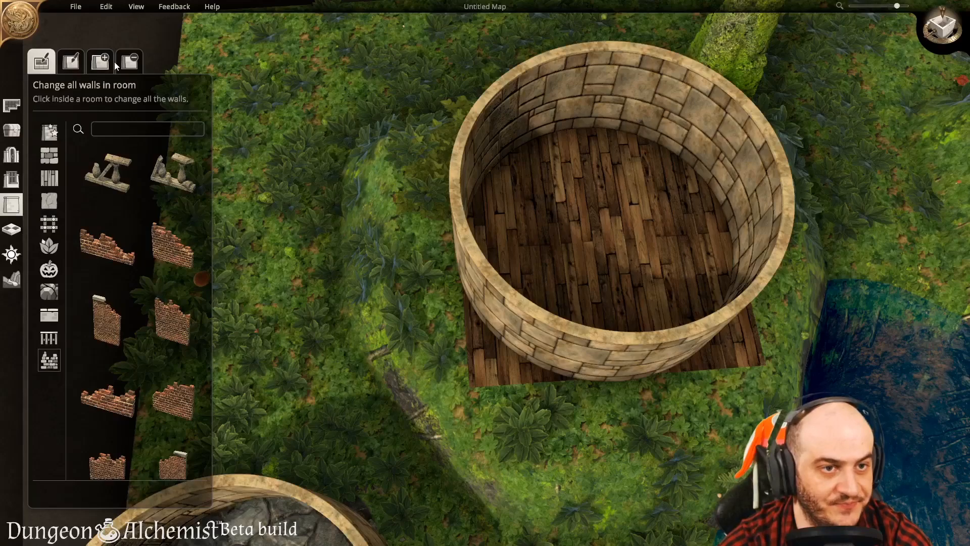
{"action": "left_click", "coordinate": [101, 62]}
{"action": "key", "text": "s"}
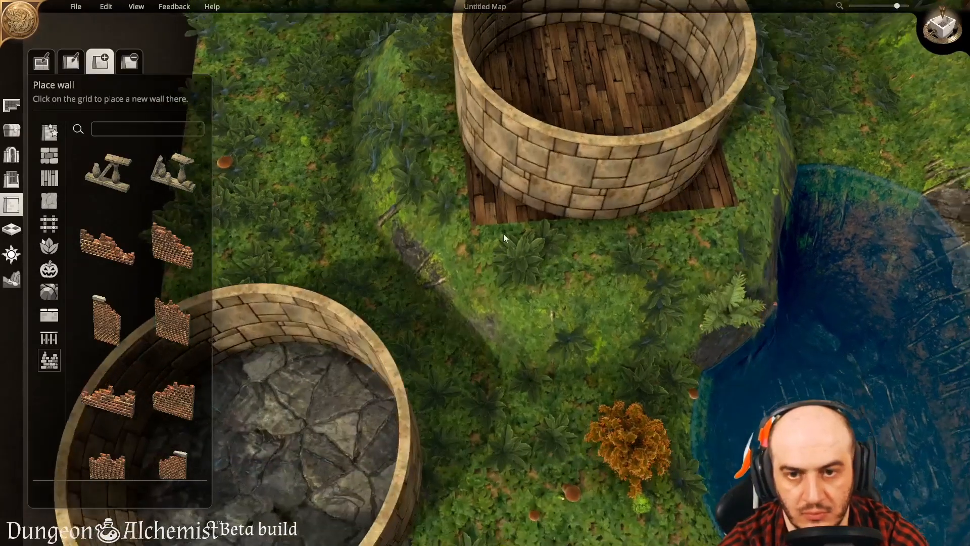
{"action": "key", "text": "w"}
{"action": "scroll", "coordinate": [489, 321], "scroll_direction": "up", "scroll_amount": 1}
{"action": "key", "text": "s"}
{"action": "key", "text": "d"}
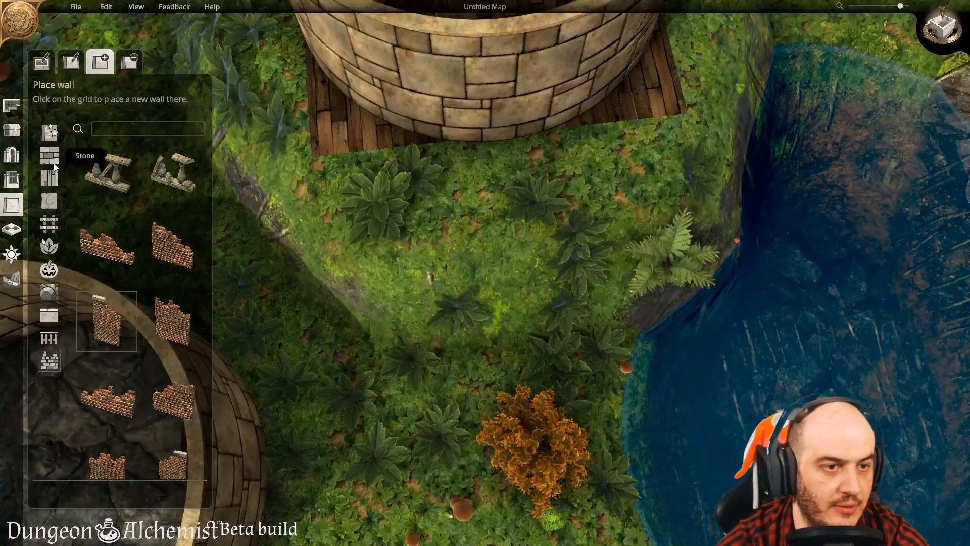
{"action": "left_click", "coordinate": [55, 187]}
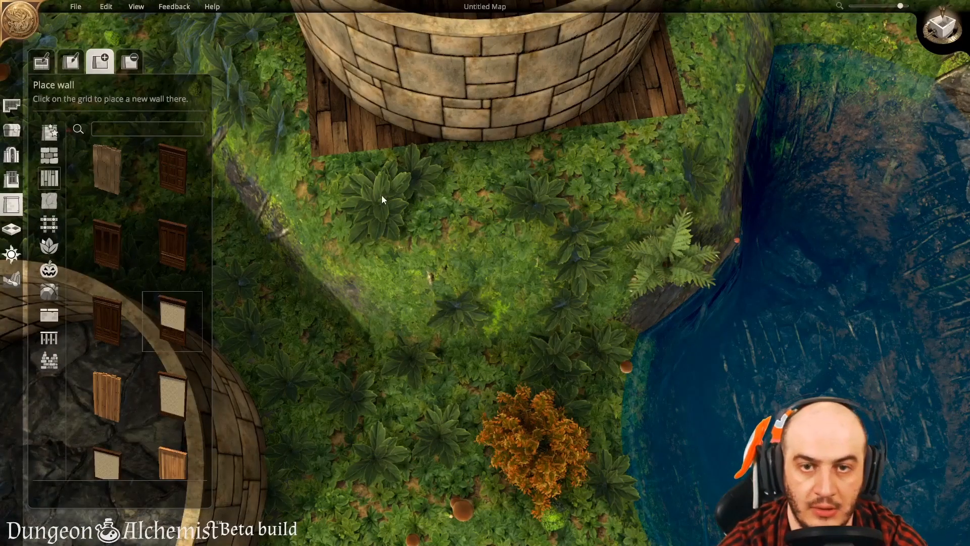
{"action": "left_click", "coordinate": [335, 162]}
Step: Try extending the cream-panelled wooden wall with a second adjoining segment
{"action": "key", "text": "a"}
{"action": "key", "text": "w"}
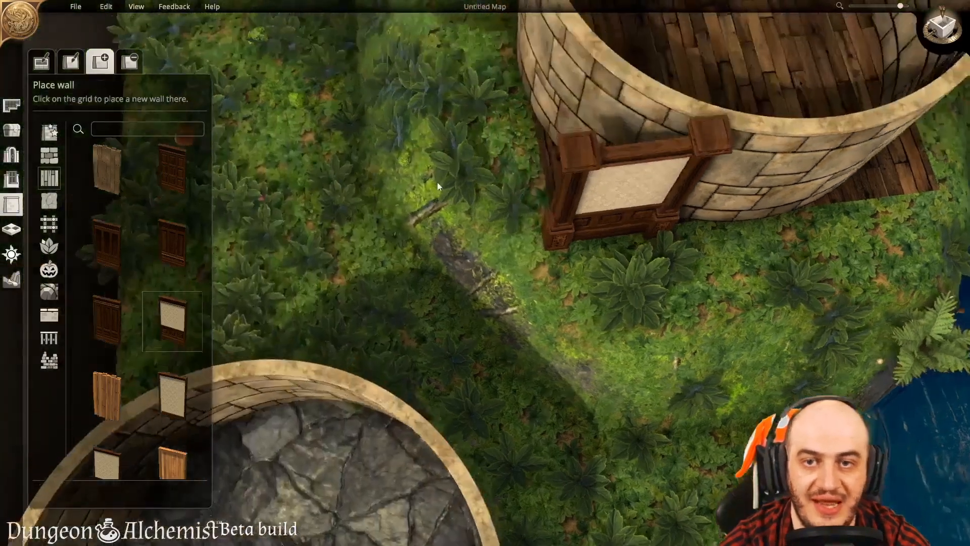
{"action": "middle_click_drag", "start_coordinate": [435, 183], "coordinate": [477, 126]}
{"action": "key", "text": "d"}
{"action": "left_click", "coordinate": [514, 139]}
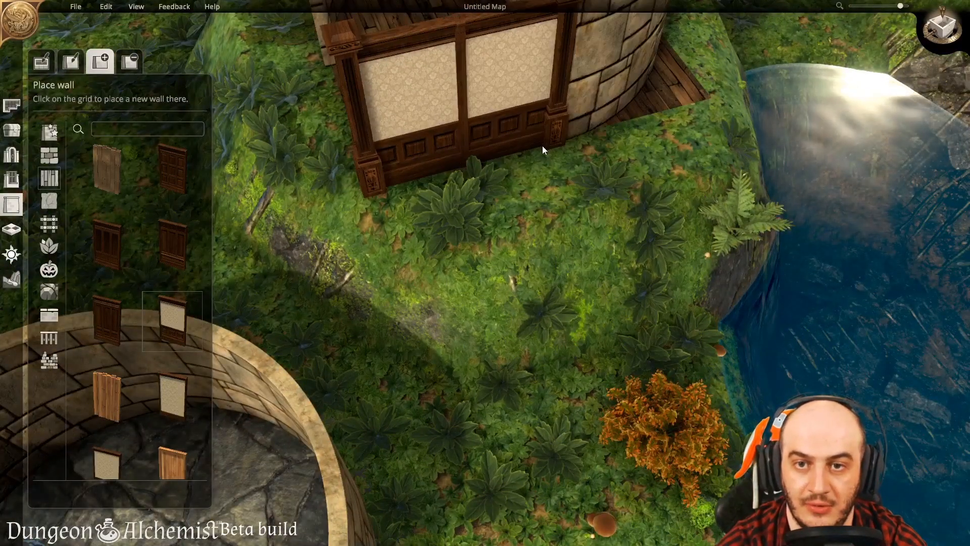
{"action": "key", "text": "ctrl+z"}
Step: Remove the remaining cream-panelled wooden wall segment in front of the round wall
{"action": "middle_click_drag", "start_coordinate": [515, 194], "coordinate": [511, 222]}
{"action": "left_click", "coordinate": [15, 183]}
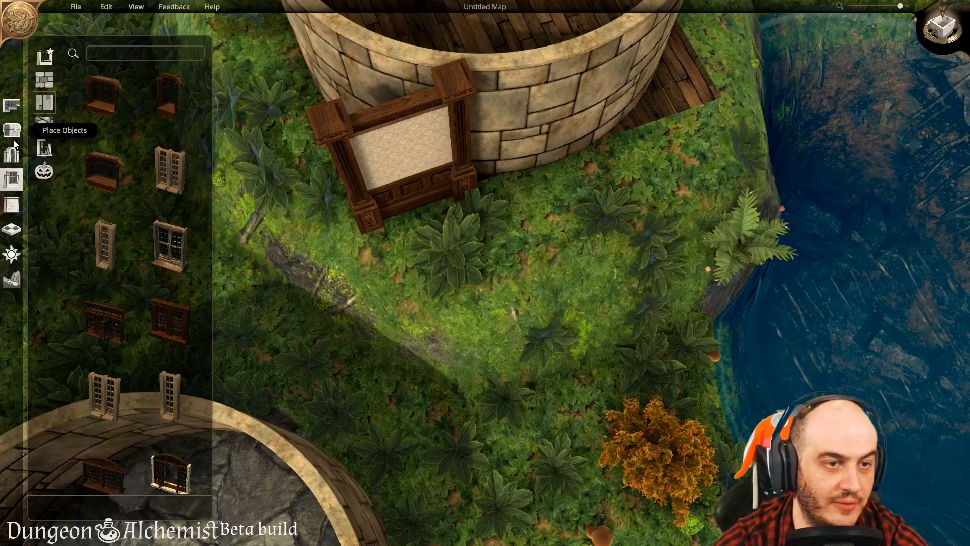
{"action": "left_click", "coordinate": [18, 208]}
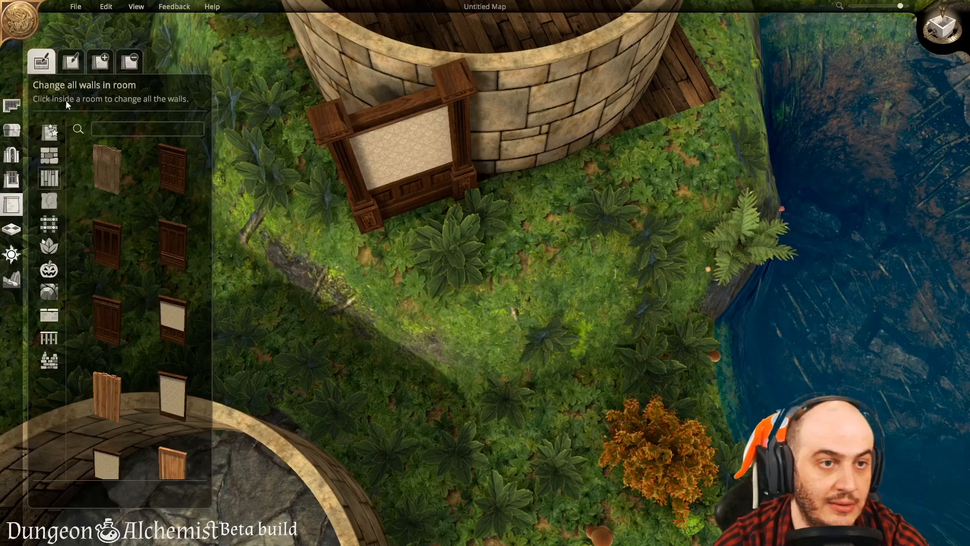
{"action": "left_click", "coordinate": [130, 61]}
{"action": "left_click", "coordinate": [396, 202]}
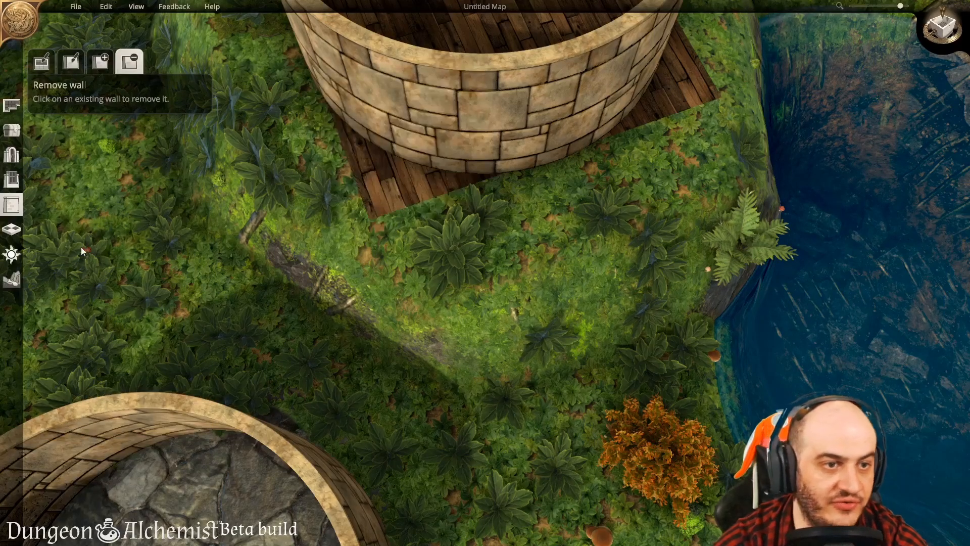
Step: Draw and generate a two-by-two-tile Abandoned Ruins Hovel room adjoining the wooden floor in front of the round wall
{"action": "left_click", "coordinate": [14, 104]}
{"action": "right_click_drag", "start_coordinate": [556, 134], "coordinate": [477, 224]}
{"action": "left_click_drag", "start_coordinate": [440, 261], "coordinate": [534, 259]}
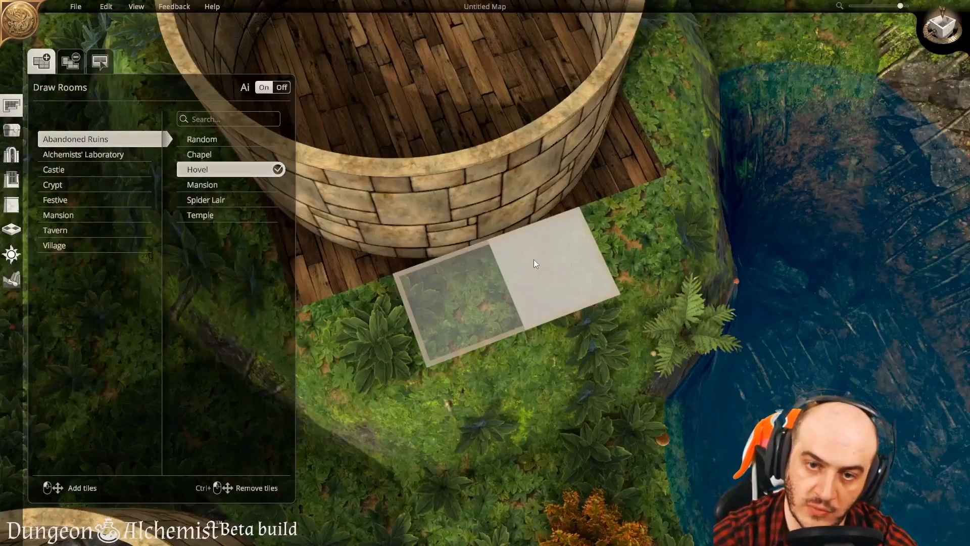
{"action": "left_click_drag", "start_coordinate": [550, 314], "coordinate": [559, 345]}
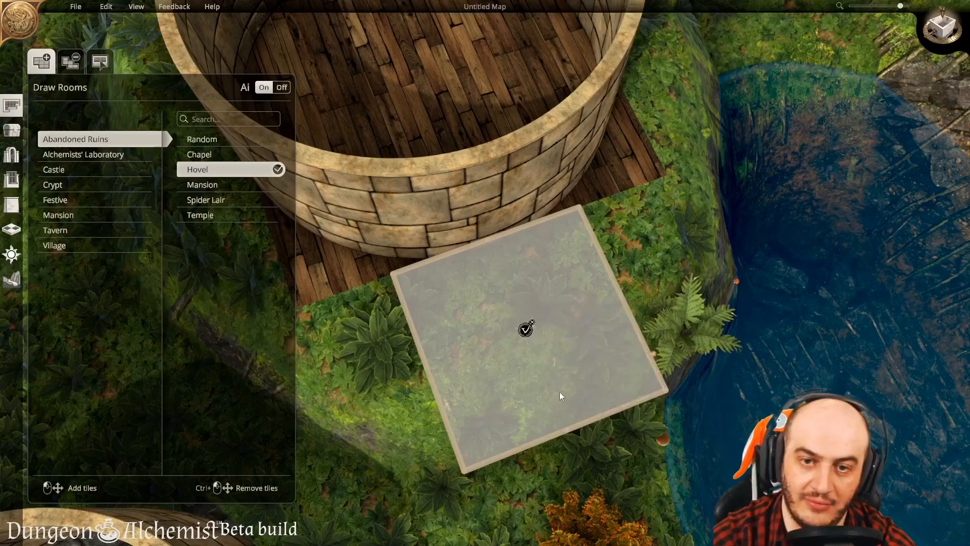
{"action": "middle_click_drag", "start_coordinate": [552, 433], "coordinate": [503, 314]}
{"action": "right_click_drag", "start_coordinate": [504, 313], "coordinate": [440, 265]}
{"action": "middle_click_drag", "start_coordinate": [439, 266], "coordinate": [488, 423]}
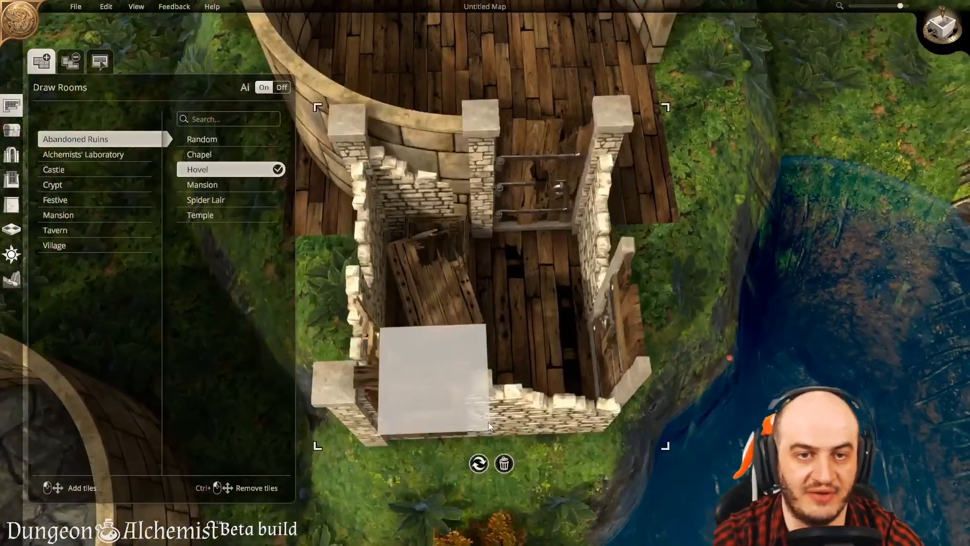
Step: Copy a curved stone wall section, rotate it and place it to close the round enclosure's open quarter beside the ruins room
{"action": "right_click_drag", "start_coordinate": [488, 424], "coordinate": [631, 536]}
{"action": "left_click", "coordinate": [11, 130]}
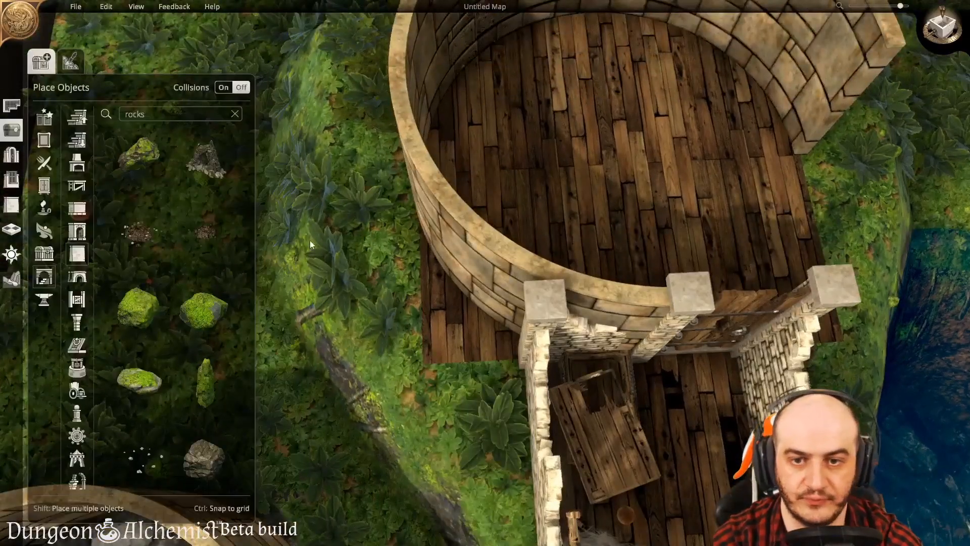
{"action": "left_click", "coordinate": [523, 393]}
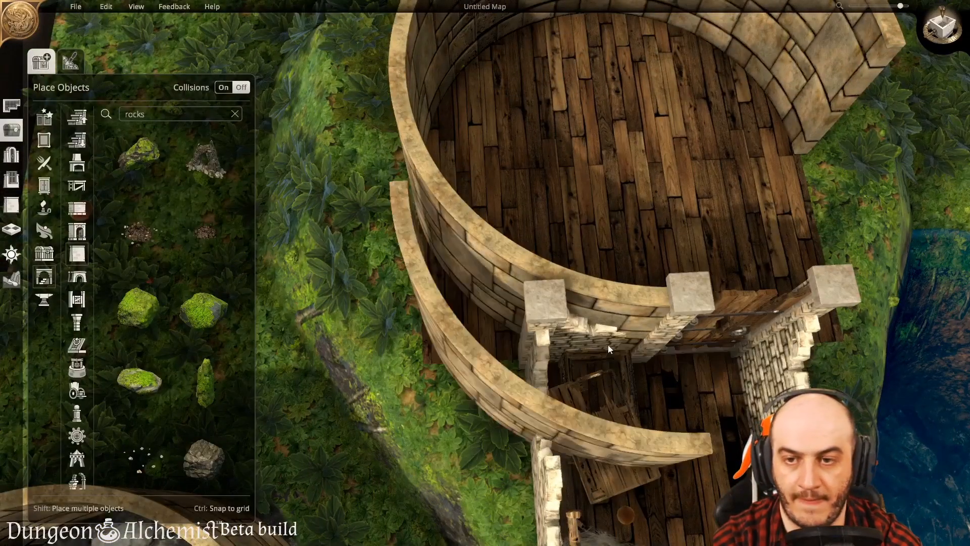
{"action": "key", "text": "r"}
{"action": "left_click", "coordinate": [752, 271]}
{"action": "key", "text": "d"}
{"action": "right_click", "coordinate": [650, 414]}
{"action": "key", "text": "s"}
{"action": "key", "text": "w"}
{"action": "key", "text": "a"}
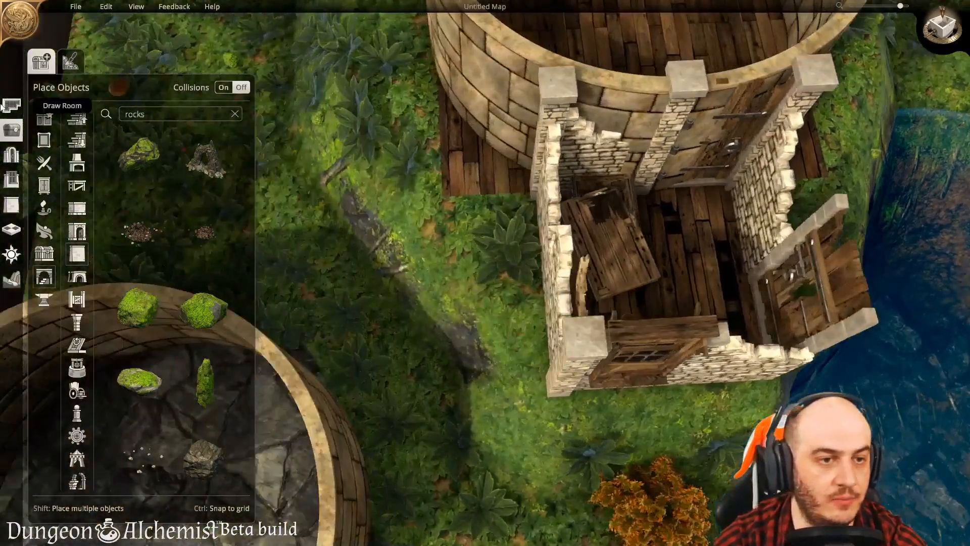
Step: Change all walls of the small ruins room to the large-block stone wall style
{"action": "left_click", "coordinate": [14, 207]}
{"action": "key", "text": "d"}
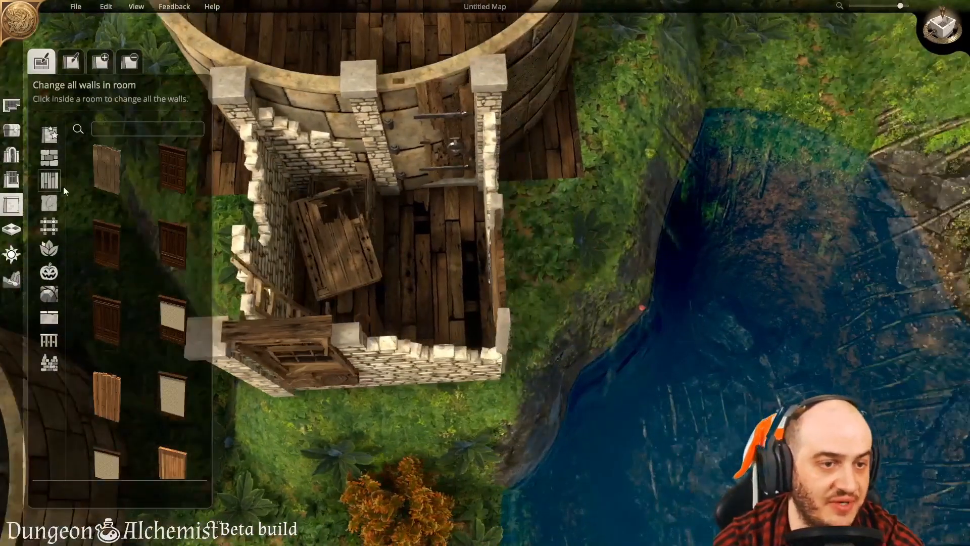
{"action": "left_click", "coordinate": [49, 155]}
{"action": "key", "text": "a"}
{"action": "left_click", "coordinate": [173, 252]}
{"action": "key", "text": "d"}
{"action": "left_click", "coordinate": [469, 332]}
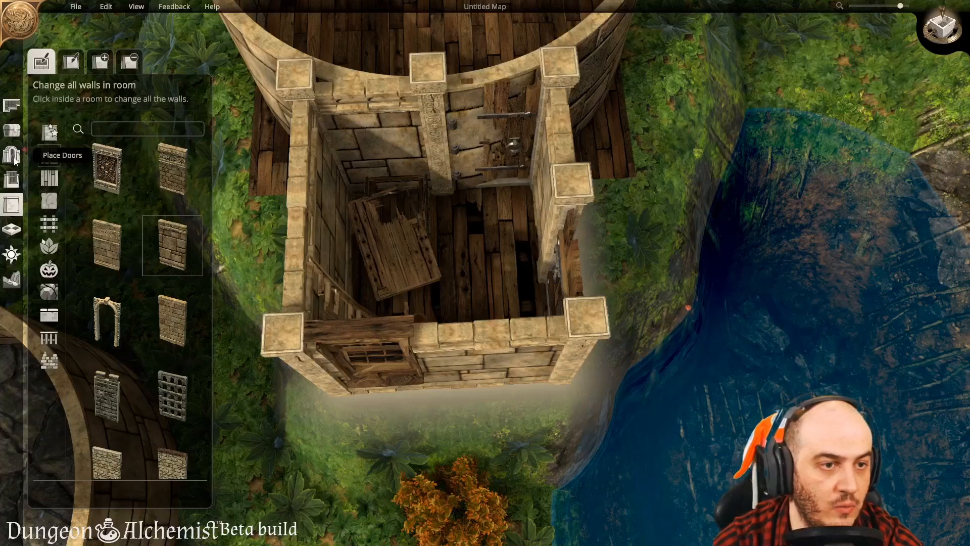
Step: Delete the inner wooden door, the front window and the broken wooden furniture from the small room
{"action": "left_click", "coordinate": [11, 130]}
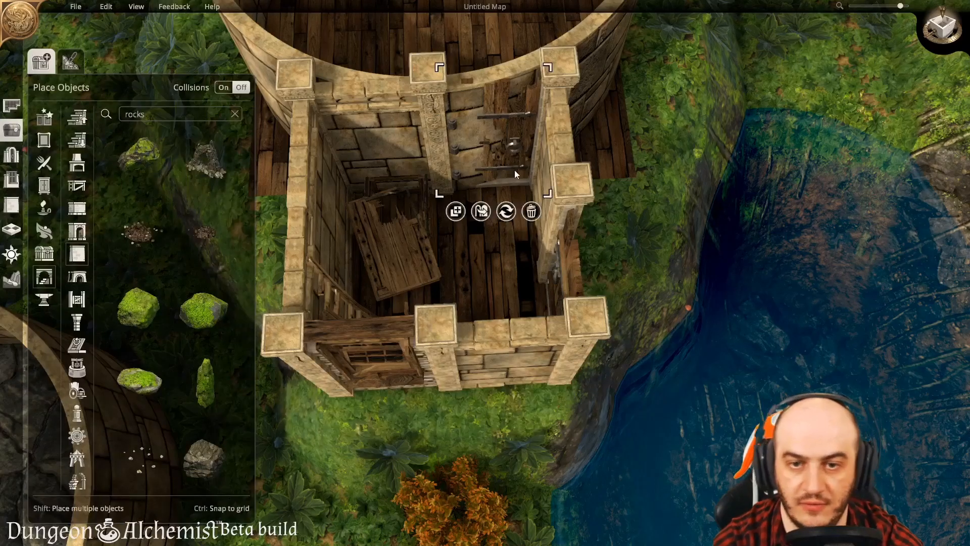
{"action": "key", "text": "Delete"}
{"action": "left_click", "coordinate": [381, 356]}
{"action": "key", "text": "Delete"}
{"action": "left_click", "coordinate": [395, 256]}
{"action": "key", "text": "Delete"}
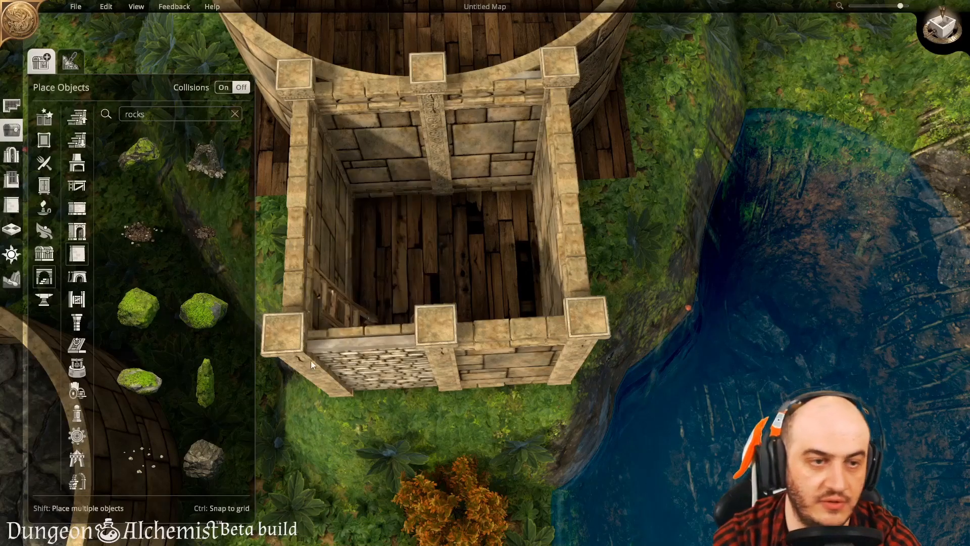
Step: Replace the small room's wooden planks with the grey stone tile floor
{"action": "left_click", "coordinate": [11, 230]}
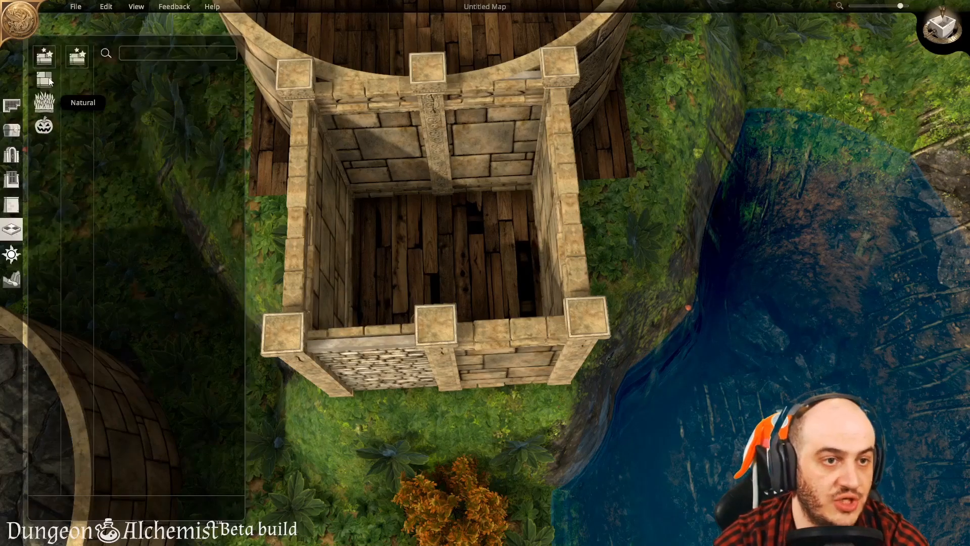
{"action": "left_click", "coordinate": [48, 78]}
{"action": "left_click", "coordinate": [116, 186]}
{"action": "left_click_drag", "start_coordinate": [350, 267], "coordinate": [477, 318]}
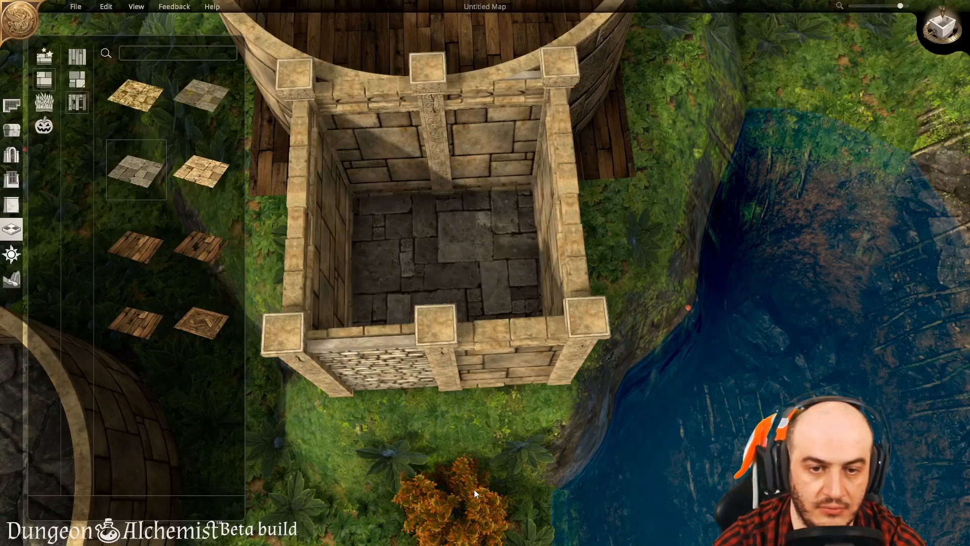
Step: Place a wide wooden archway in the small room's outer front wall, opposite the round enclosure
{"action": "key", "text": "a"}
{"action": "key", "text": "s"}
{"action": "key", "text": "s"}
{"action": "left_click", "coordinate": [8, 155]}
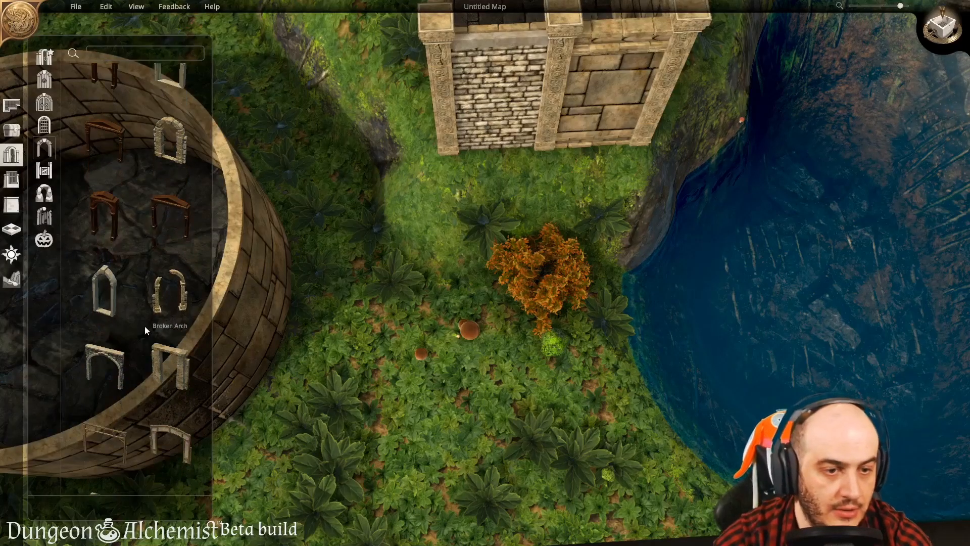
{"action": "left_click", "coordinate": [100, 367]}
{"action": "key", "text": "w"}
{"action": "scroll", "coordinate": [139, 277], "scroll_direction": "up", "scroll_amount": 1}
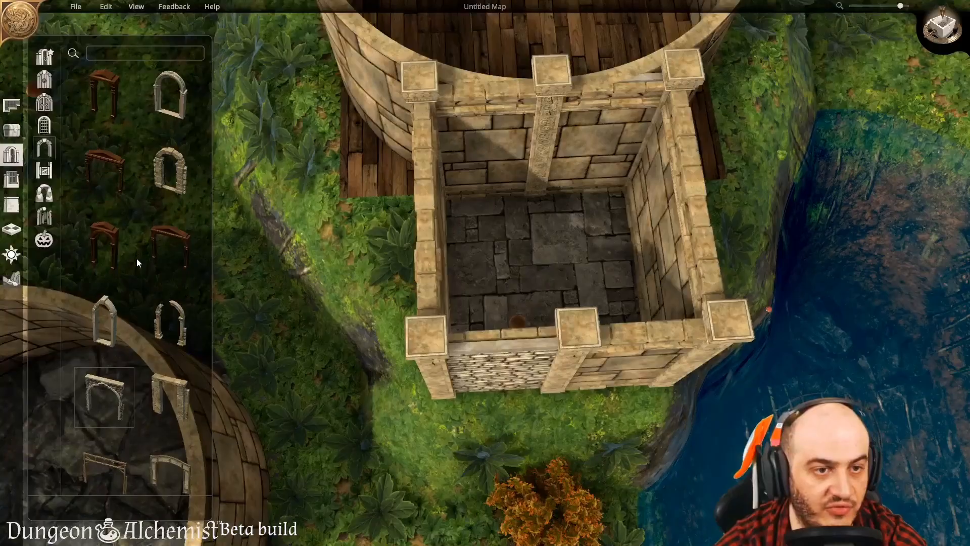
{"action": "left_click", "coordinate": [118, 183]}
{"action": "left_click", "coordinate": [505, 399]}
Step: Place a matching wooden archway in the wall between the small room and the round enclosure
{"action": "middle_click_drag", "start_coordinate": [507, 389], "coordinate": [788, 500]}
{"action": "scroll", "coordinate": [485, 273], "scroll_direction": "down", "scroll_amount": 5}
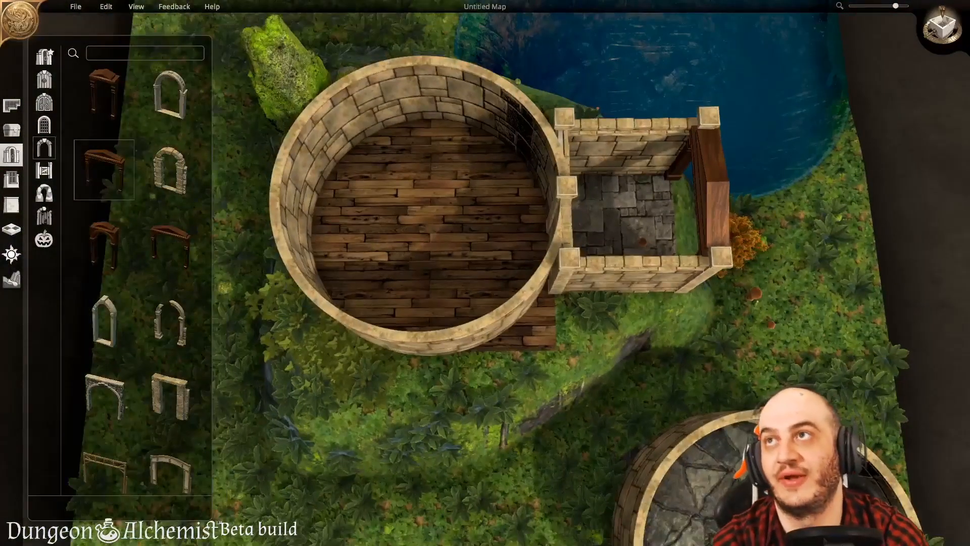
{"action": "key", "text": "d"}
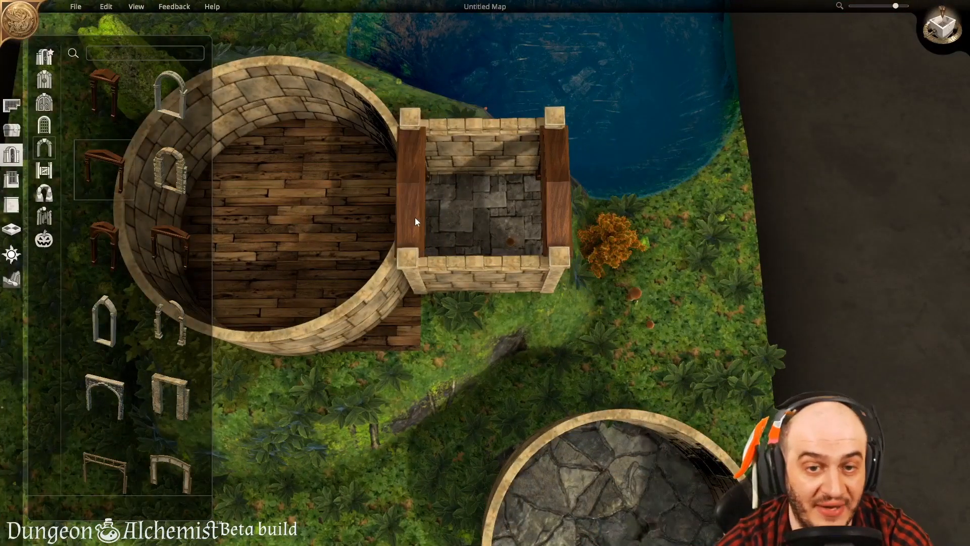
{"action": "left_click", "coordinate": [413, 220]}
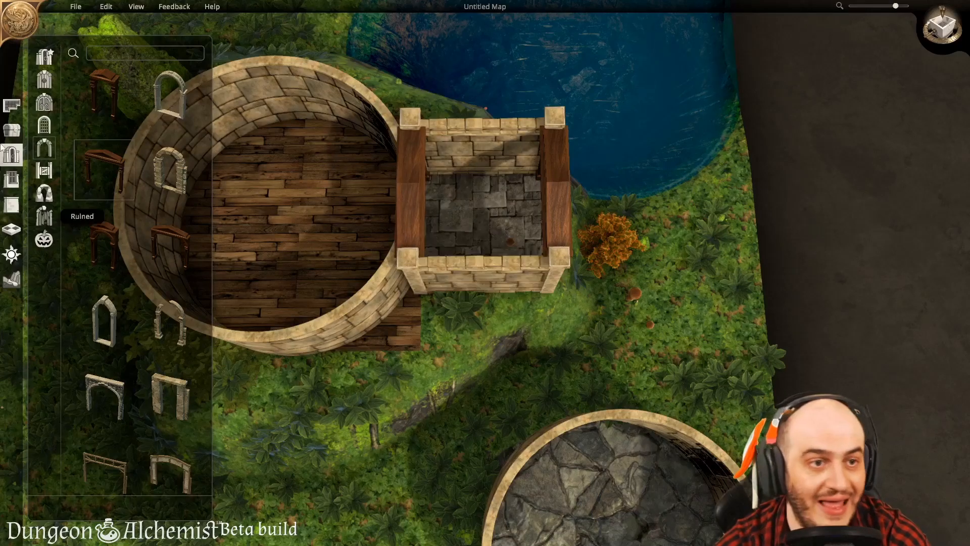
Step: Remove the small room's two side walls and its outer front wall, keeping the archway beside the round enclosure
{"action": "left_click", "coordinate": [11, 205]}
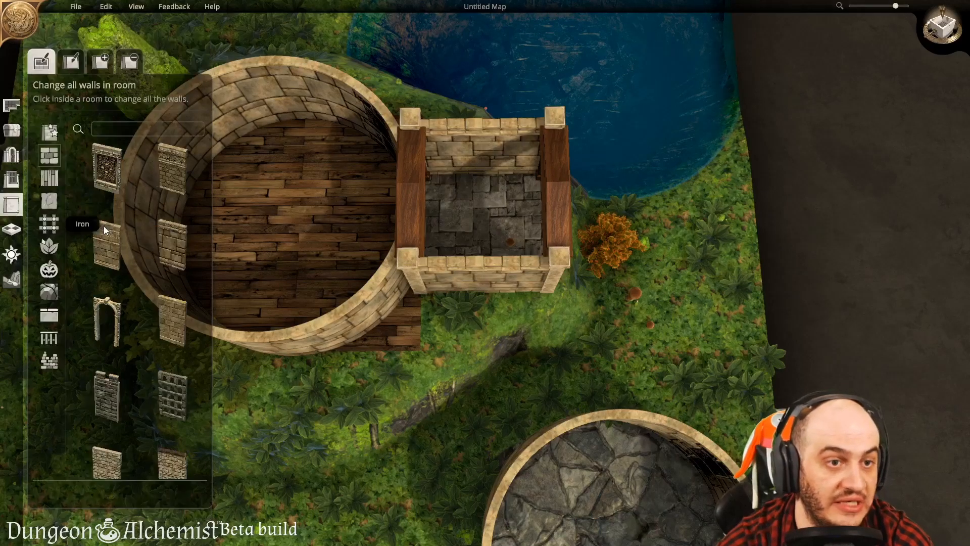
{"action": "left_click", "coordinate": [129, 71]}
{"action": "left_click_drag", "start_coordinate": [477, 286], "coordinate": [539, 284]}
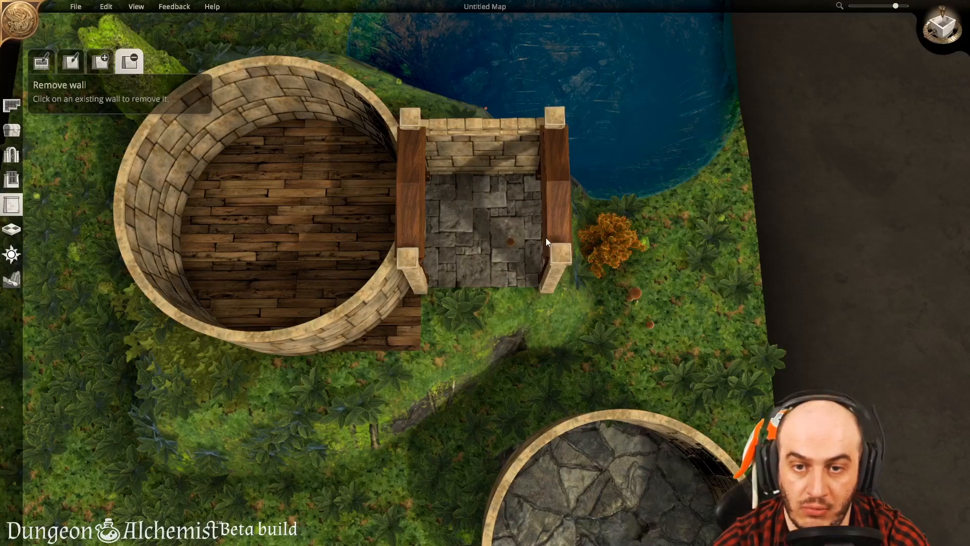
{"action": "left_click", "coordinate": [529, 159]}
{"action": "left_click", "coordinate": [465, 169]}
{"action": "middle_click_drag", "start_coordinate": [506, 234], "coordinate": [192, 341]}
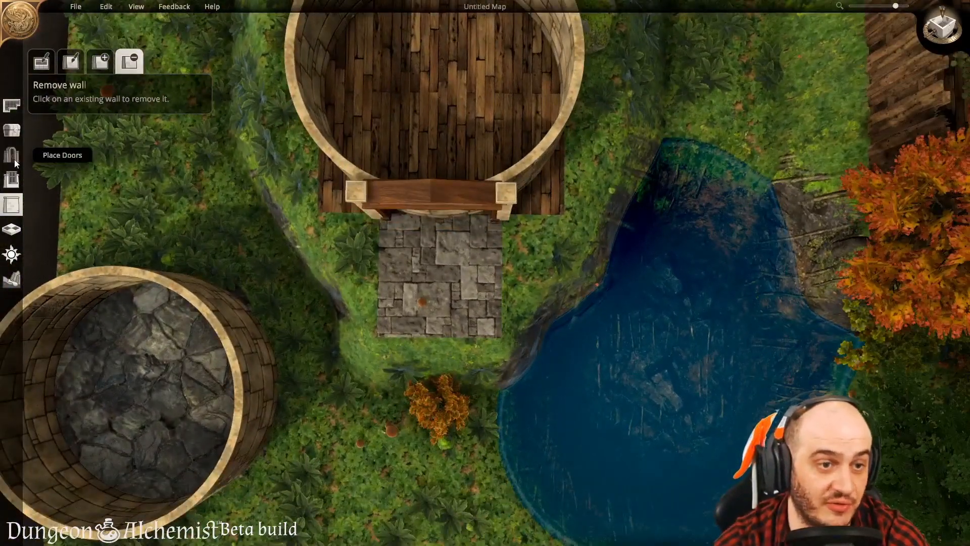
Step: Replace the wooden archway between the stone floor and the round enclosure with a rough stone block arch
{"action": "left_click", "coordinate": [11, 154]}
{"action": "left_click", "coordinate": [170, 170]}
{"action": "left_click", "coordinate": [450, 213]}
{"action": "middle_click_drag", "start_coordinate": [499, 368], "coordinate": [947, 444]}
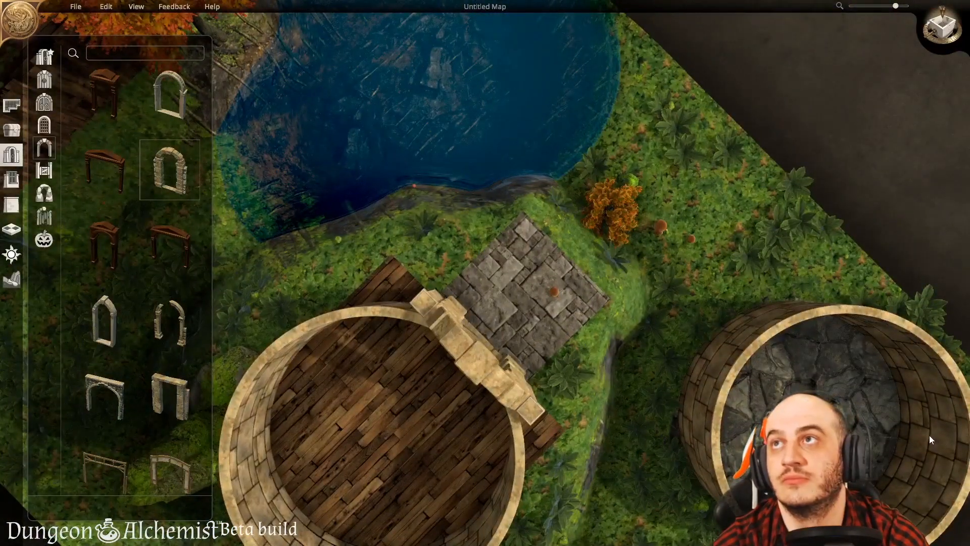
{"action": "scroll", "coordinate": [929, 435], "scroll_direction": "up", "scroll_amount": 3}
{"action": "scroll", "coordinate": [539, 223], "scroll_direction": "up", "scroll_amount": 3}
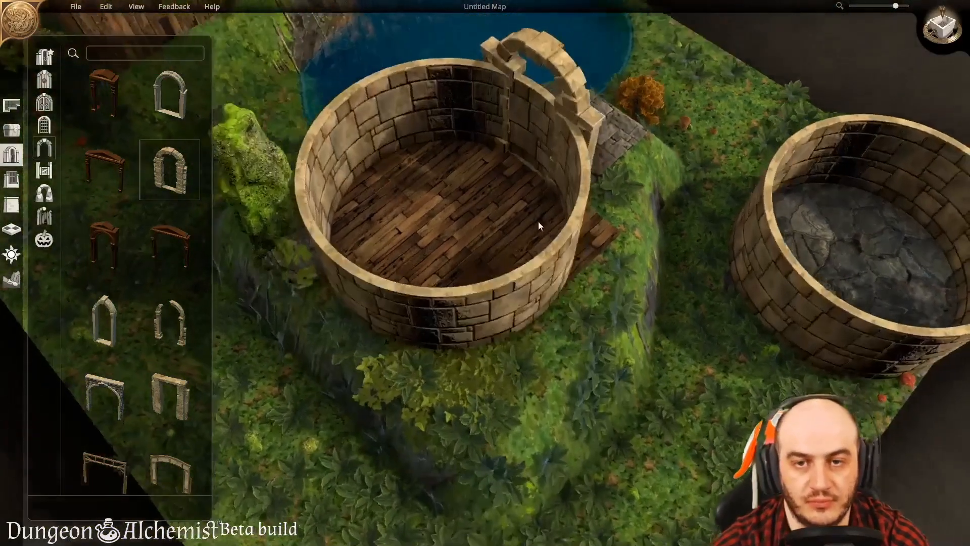
{"action": "scroll", "coordinate": [522, 222], "scroll_direction": "up", "scroll_amount": 3}
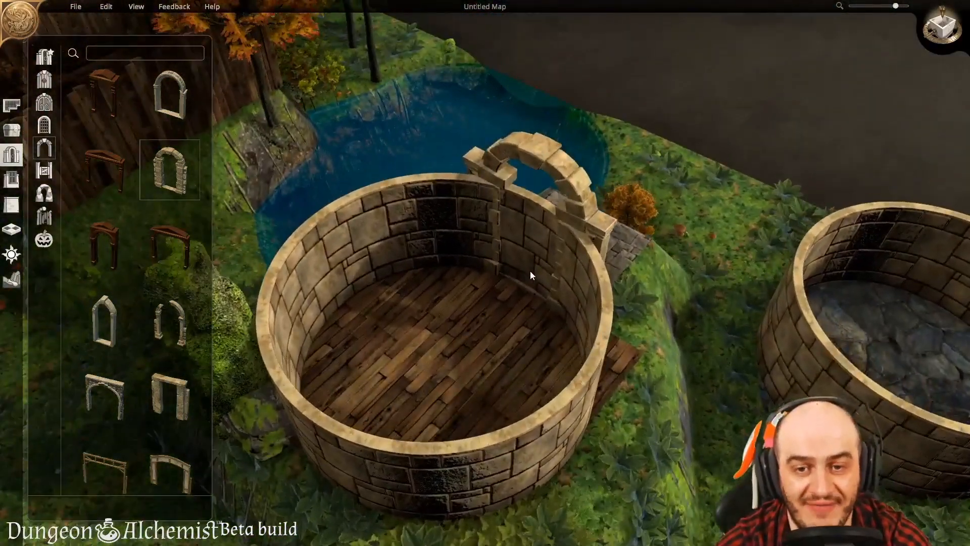
{"action": "scroll", "coordinate": [530, 270], "scroll_direction": "down", "scroll_amount": 5}
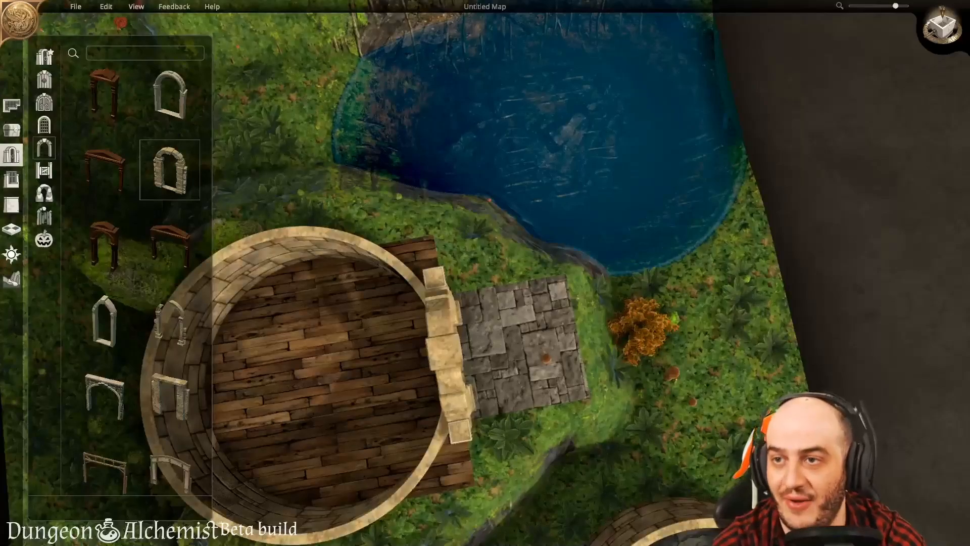
Step: Try removing the two-by-two stone-tiled room and, separately, only its outer row of tiles, undoing each removal
{"action": "left_click", "coordinate": [943, 28]}
{"action": "key", "text": "a"}
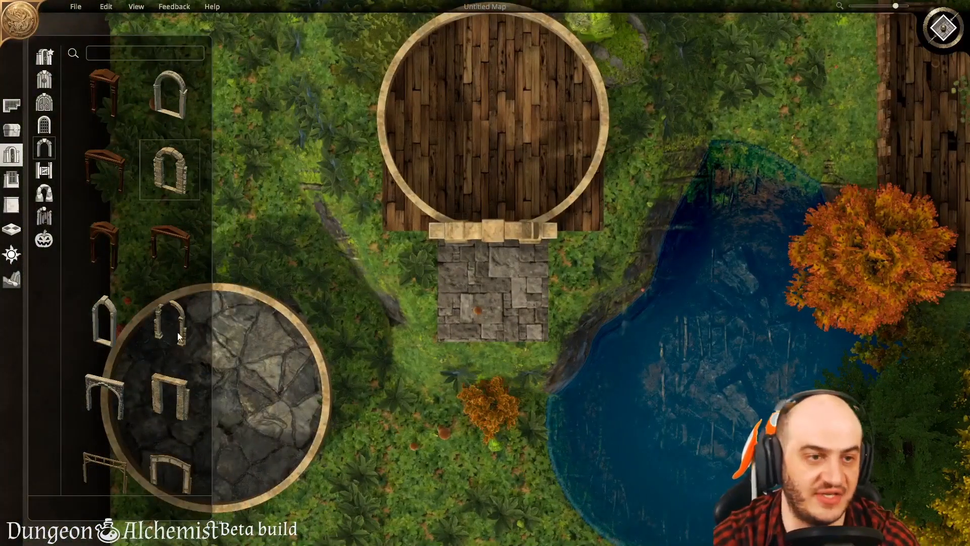
{"action": "left_click", "coordinate": [11, 205]}
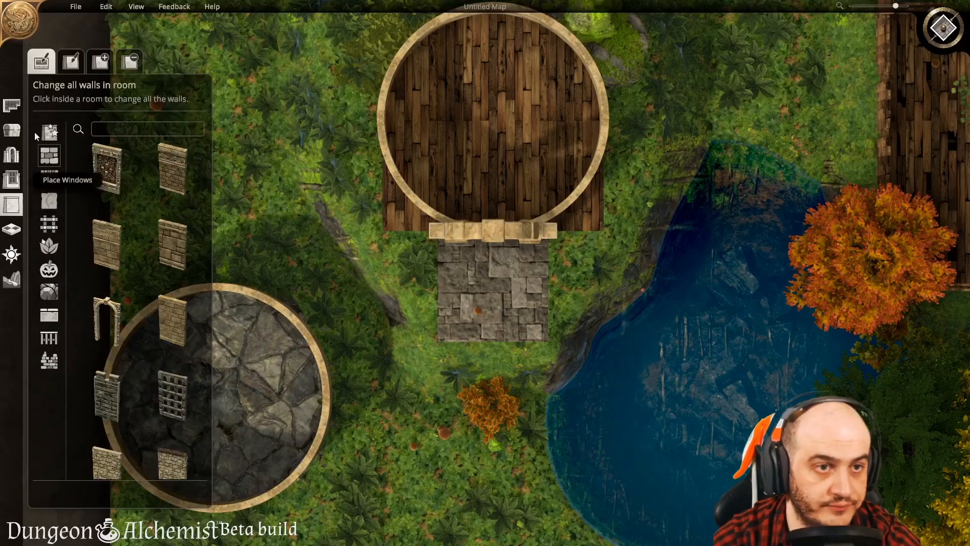
{"action": "left_click", "coordinate": [129, 61]}
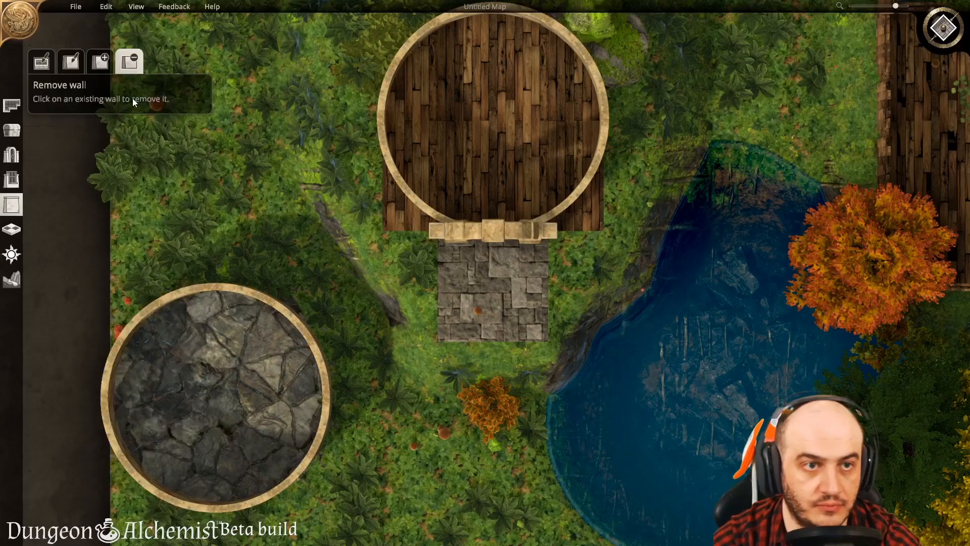
{"action": "left_click", "coordinate": [12, 230]}
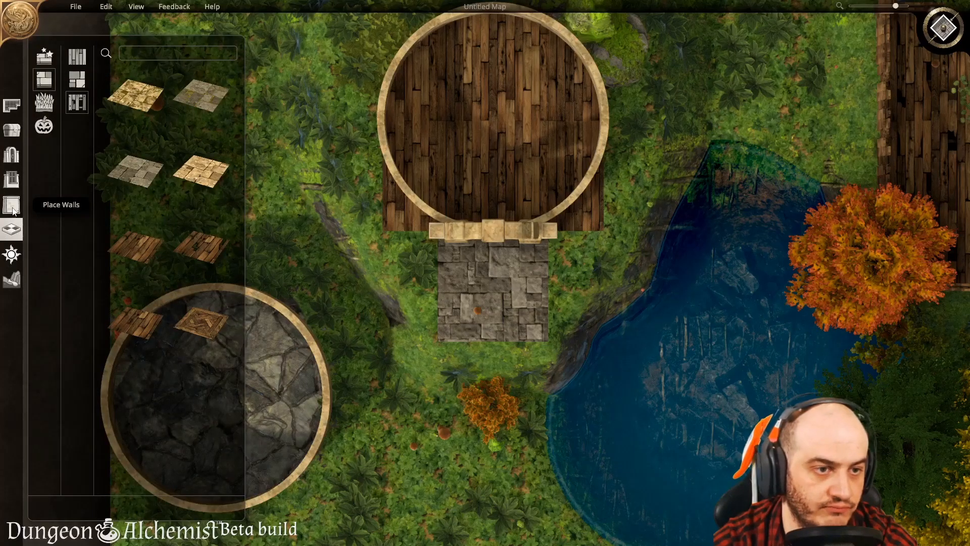
{"action": "left_click", "coordinate": [11, 105]}
{"action": "left_click", "coordinate": [71, 62]}
{"action": "left_click_drag", "start_coordinate": [489, 328], "coordinate": [512, 273]}
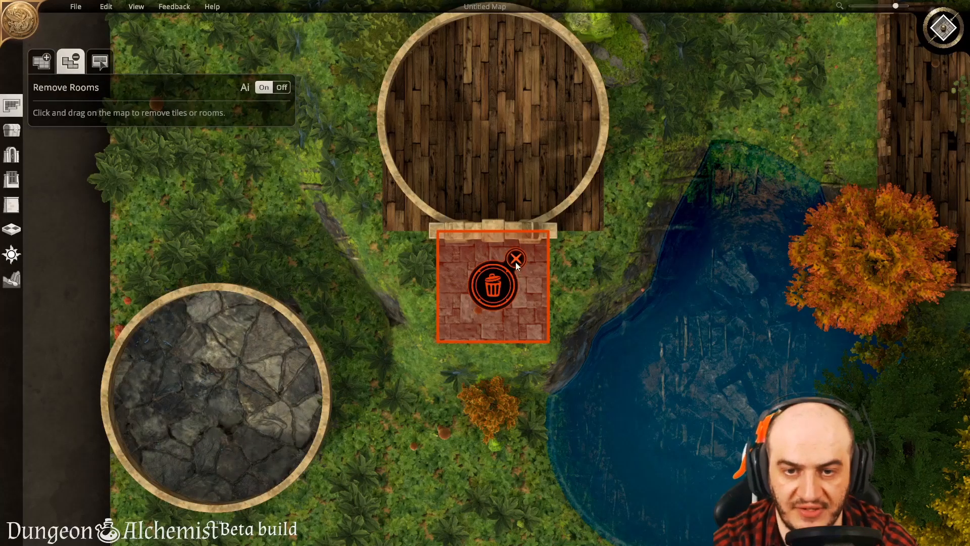
{"action": "left_click", "coordinate": [502, 283]}
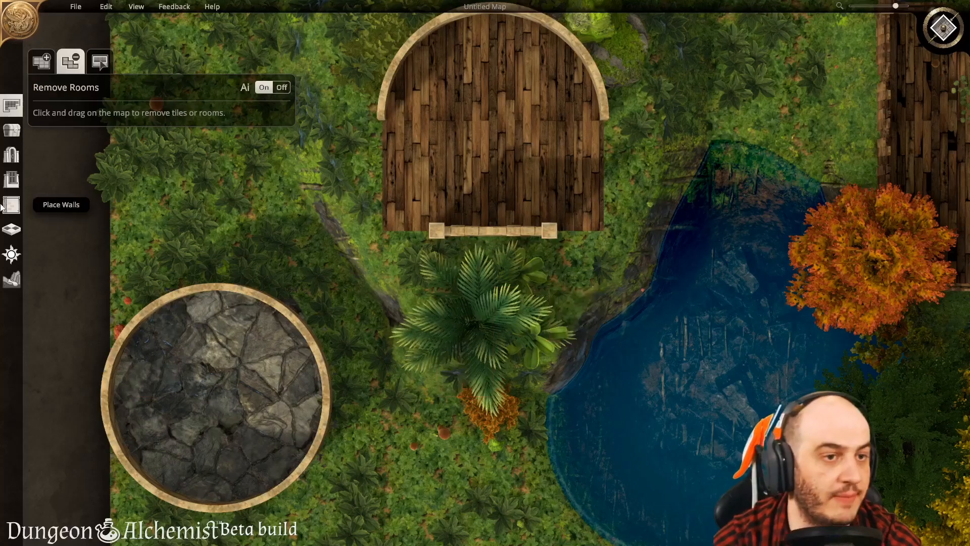
{"action": "key", "text": "ctrl+z"}
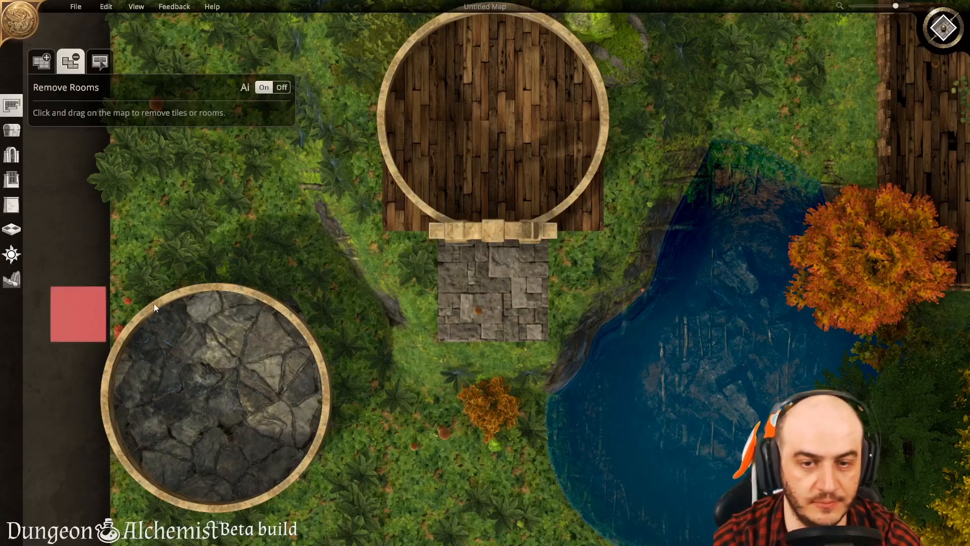
{"action": "left_click_drag", "start_coordinate": [518, 320], "coordinate": [523, 319]}
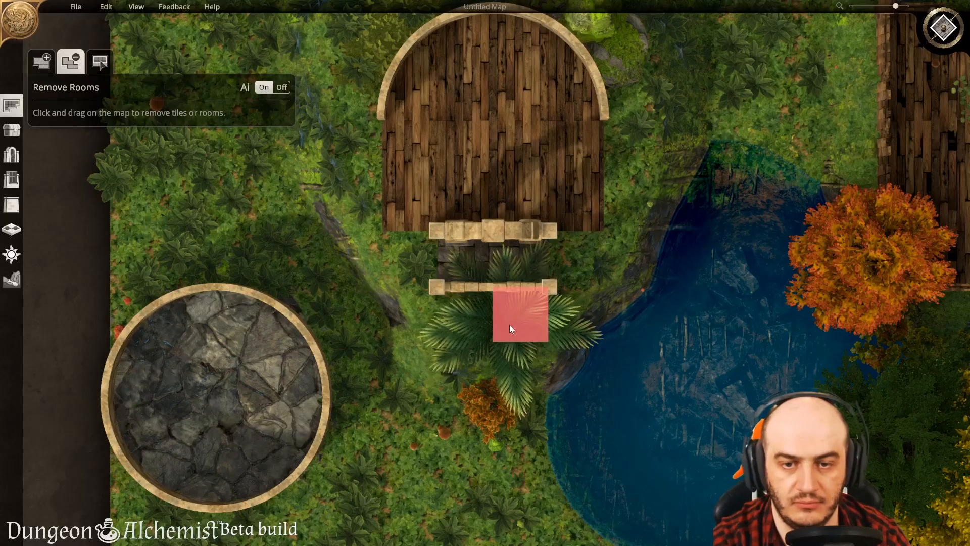
{"action": "key", "text": "ctrl+z"}
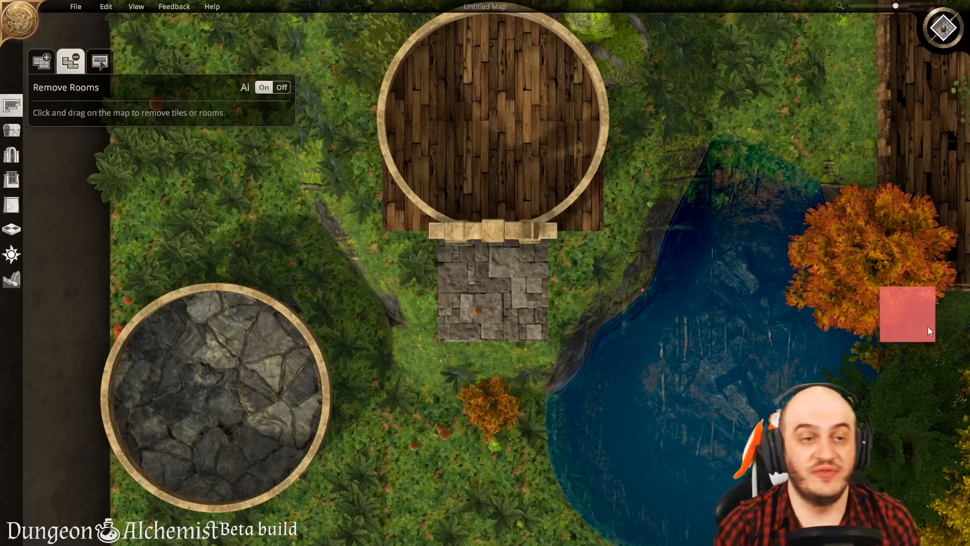
{"action": "scroll", "coordinate": [642, 387], "scroll_direction": "up", "scroll_amount": 1}
{"action": "middle_click_drag", "start_coordinate": [641, 386], "coordinate": [625, 349]}
{"action": "key", "text": "s"}
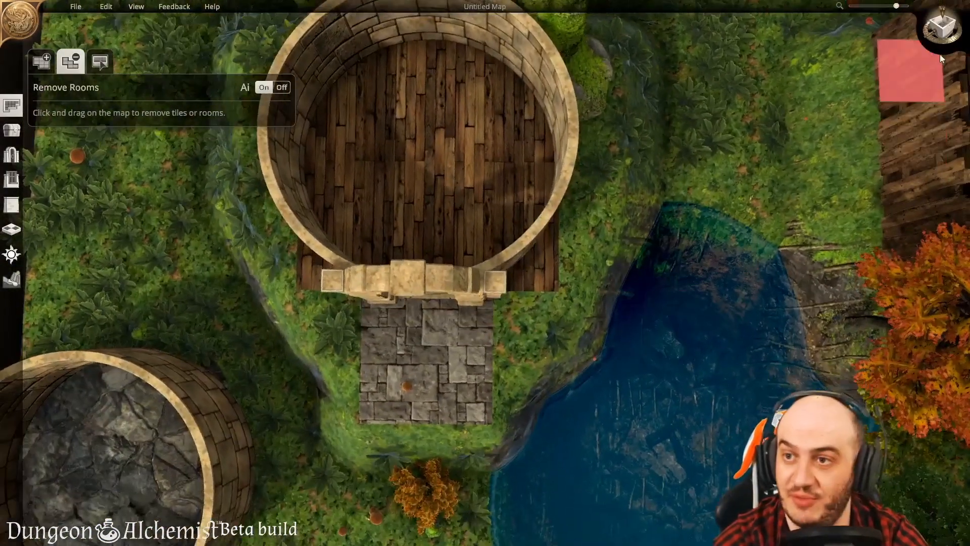
{"action": "left_click", "coordinate": [942, 36]}
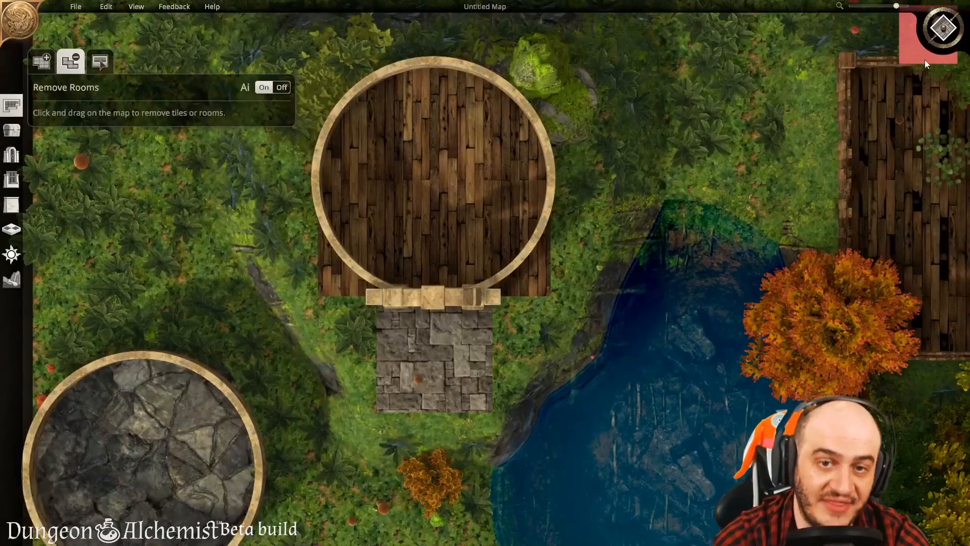
{"action": "key", "text": "a"}
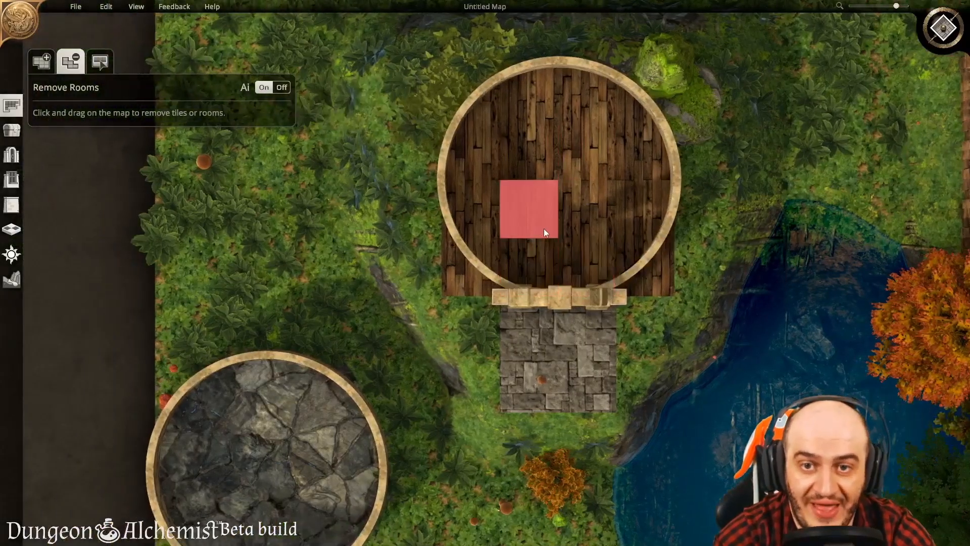
Step: Browse the object library's storage, plant and light objects, and open the Furniture category
{"action": "left_click", "coordinate": [14, 131]}
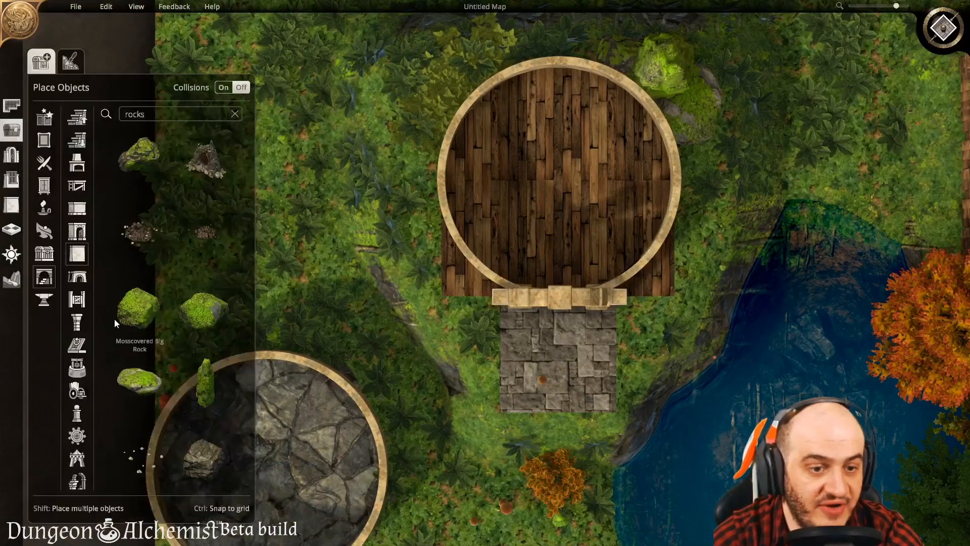
{"action": "left_click", "coordinate": [46, 255]}
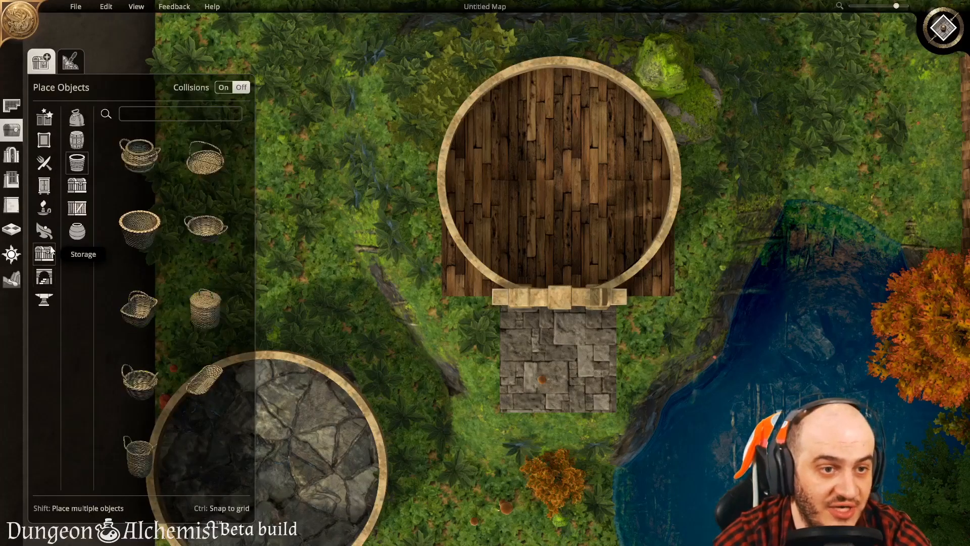
{"action": "left_click", "coordinate": [46, 232]}
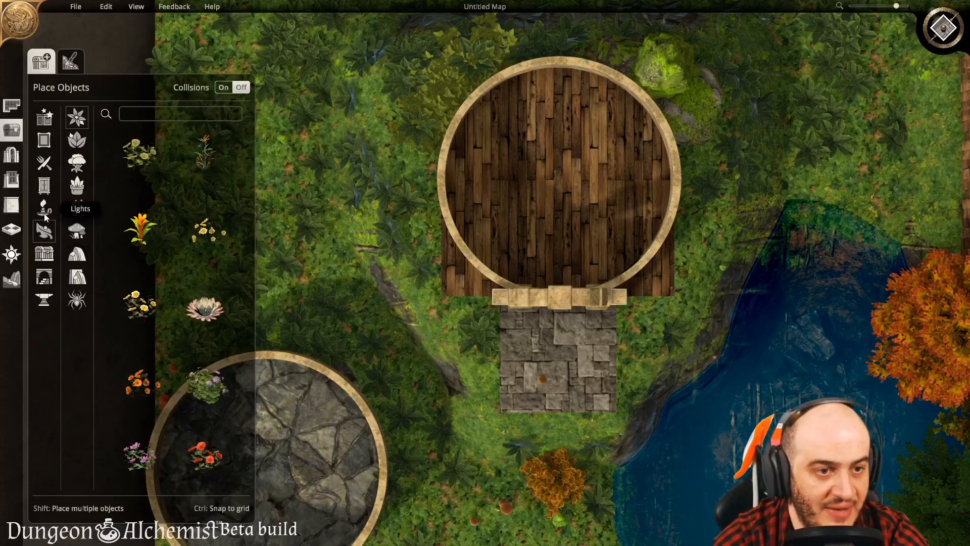
{"action": "left_click", "coordinate": [43, 211]}
{"action": "left_click", "coordinate": [41, 195]}
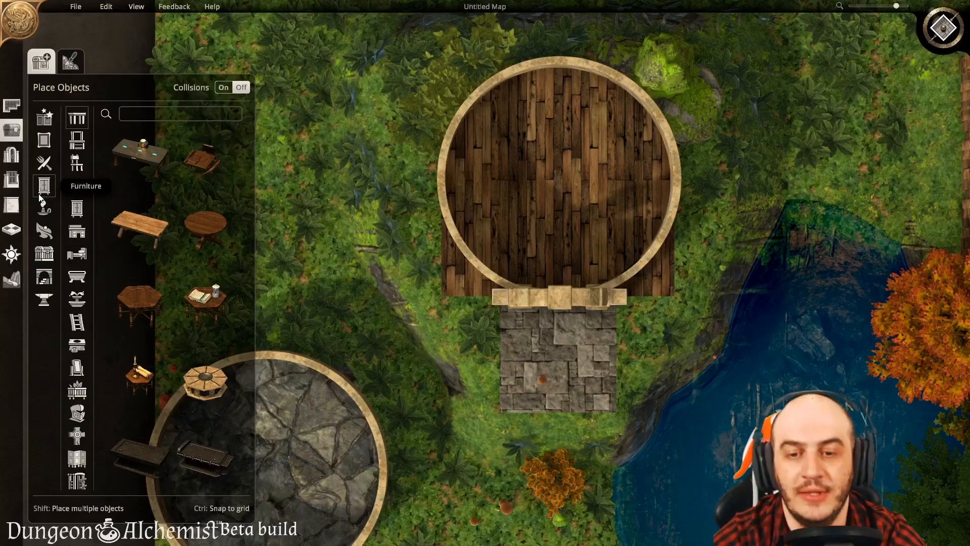
Step: Examine both round enclosures and the stone block arch in perspective, from above and at lower angles
{"action": "key", "text": "d"}
{"action": "key", "text": "s"}
{"action": "key", "text": "a"}
{"action": "key", "text": "a"}
{"action": "key", "text": "a"}
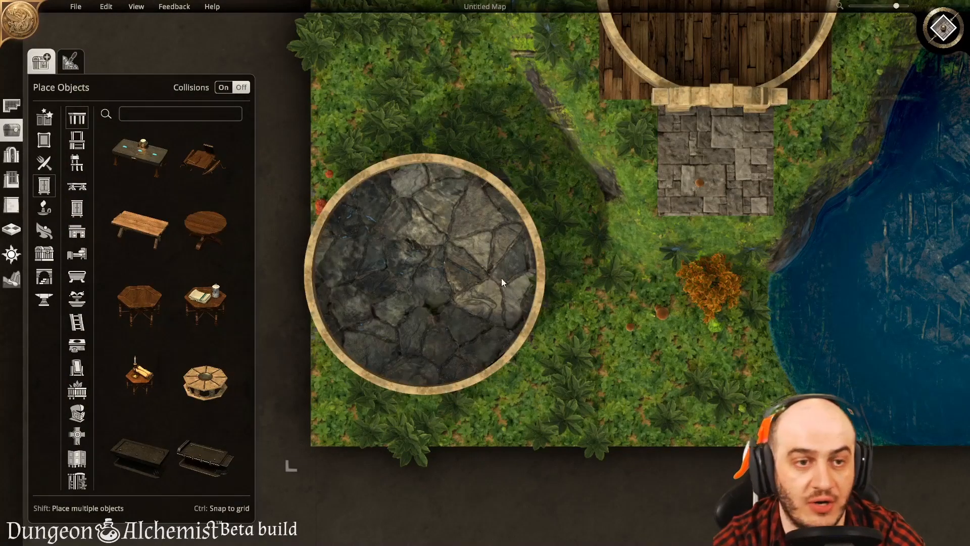
{"action": "left_click", "coordinate": [941, 27]}
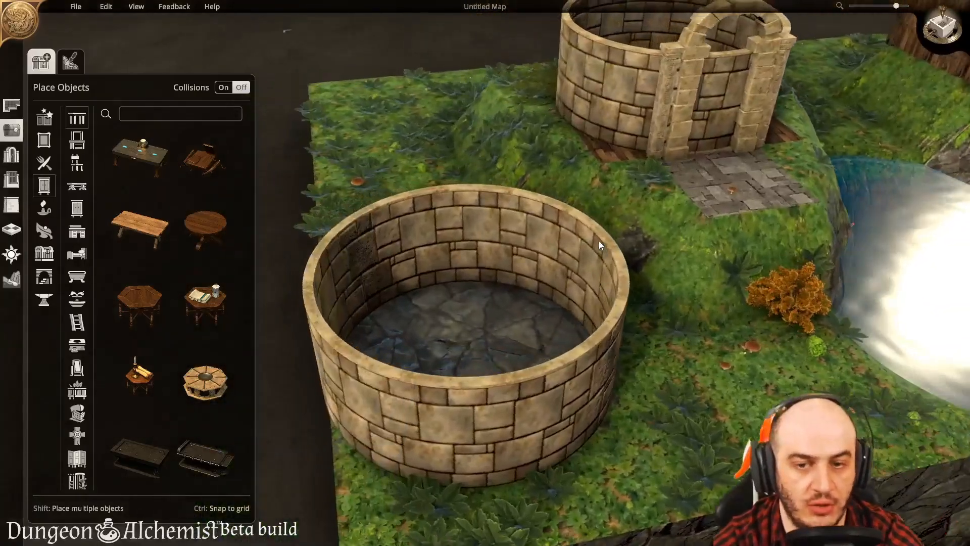
{"action": "right_click_drag", "start_coordinate": [598, 240], "coordinate": [575, 419]}
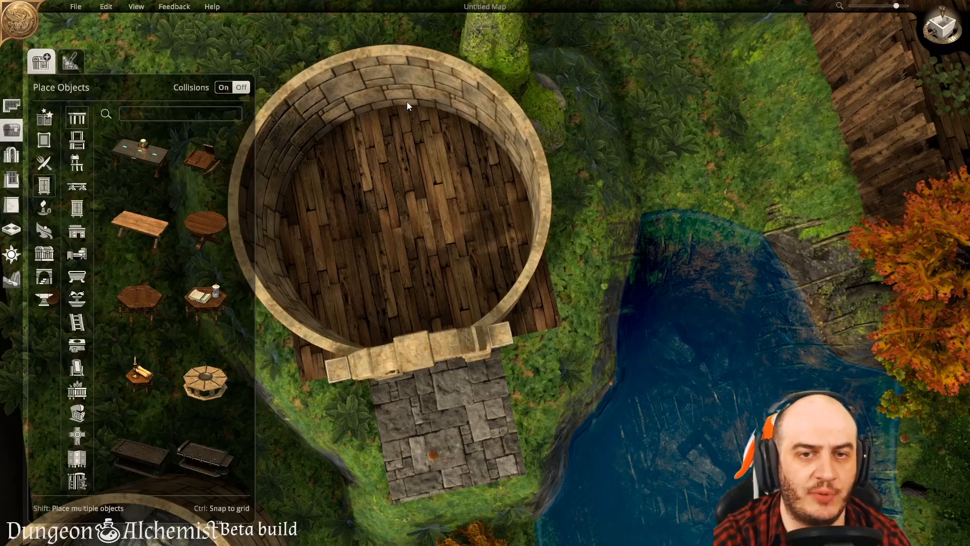
{"action": "middle_click_drag", "start_coordinate": [484, 169], "coordinate": [509, 166]}
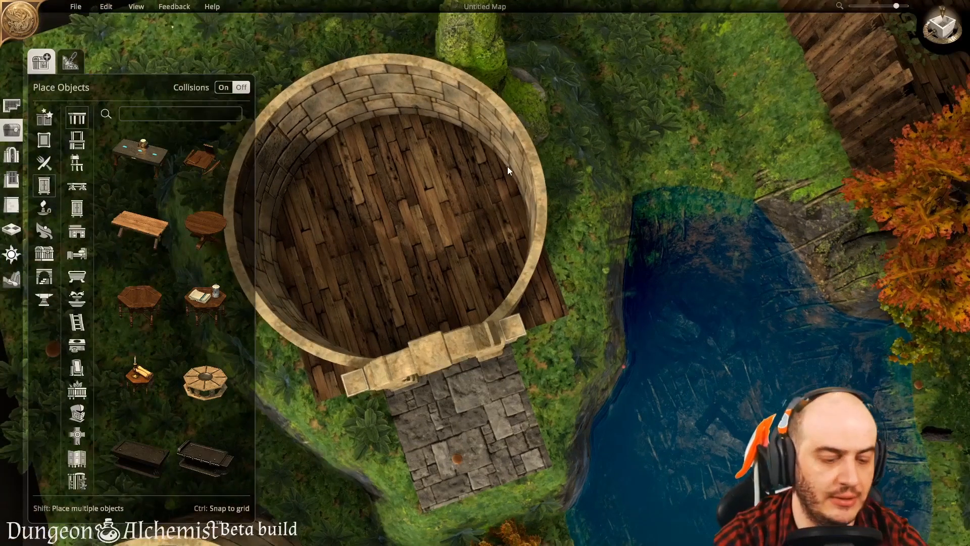
{"action": "key", "text": "a"}
{"action": "key", "text": "a"}
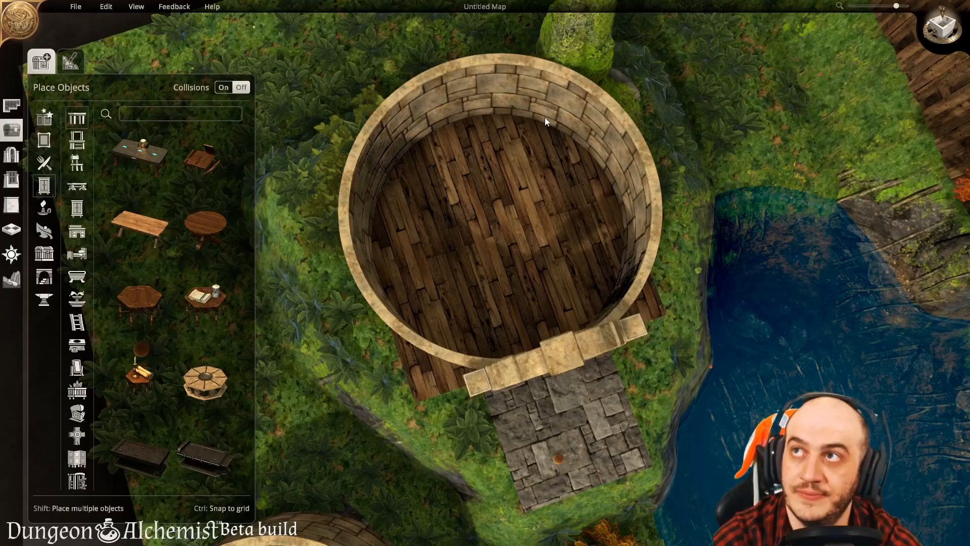
{"action": "middle_click_drag", "start_coordinate": [569, 485], "coordinate": [566, 222]}
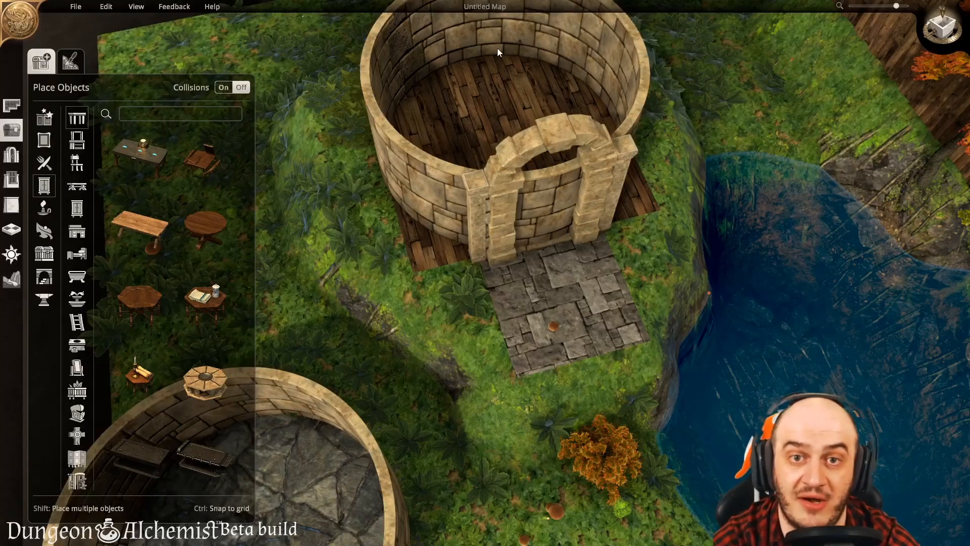
{"action": "middle_click_drag", "start_coordinate": [607, 82], "coordinate": [413, 199]}
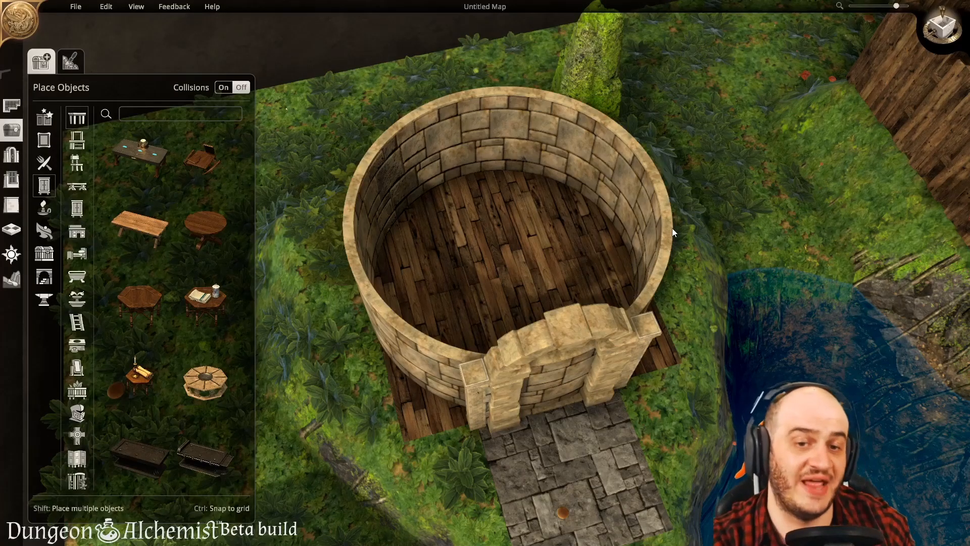
{"action": "middle_click_drag", "start_coordinate": [607, 241], "coordinate": [602, 367]}
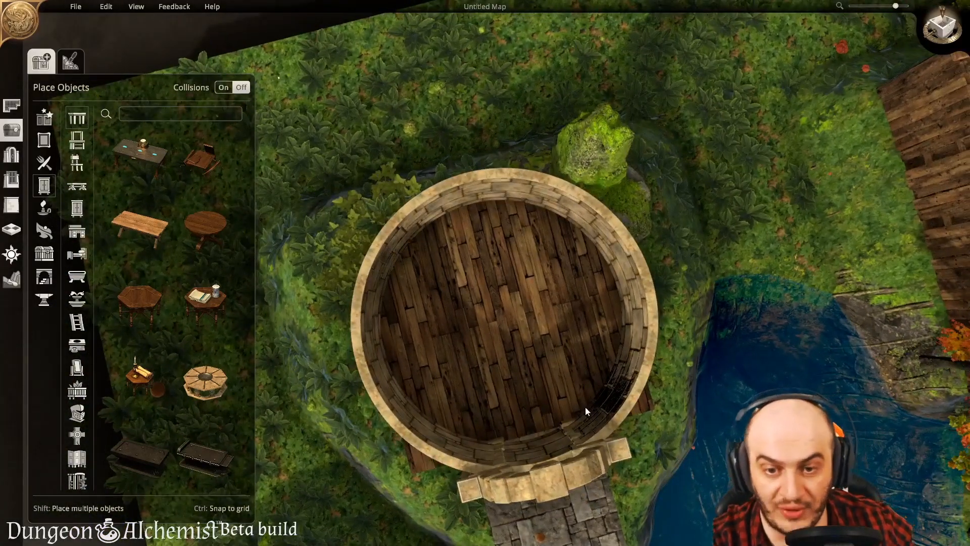
{"action": "middle_click_drag", "start_coordinate": [577, 413], "coordinate": [529, 389]}
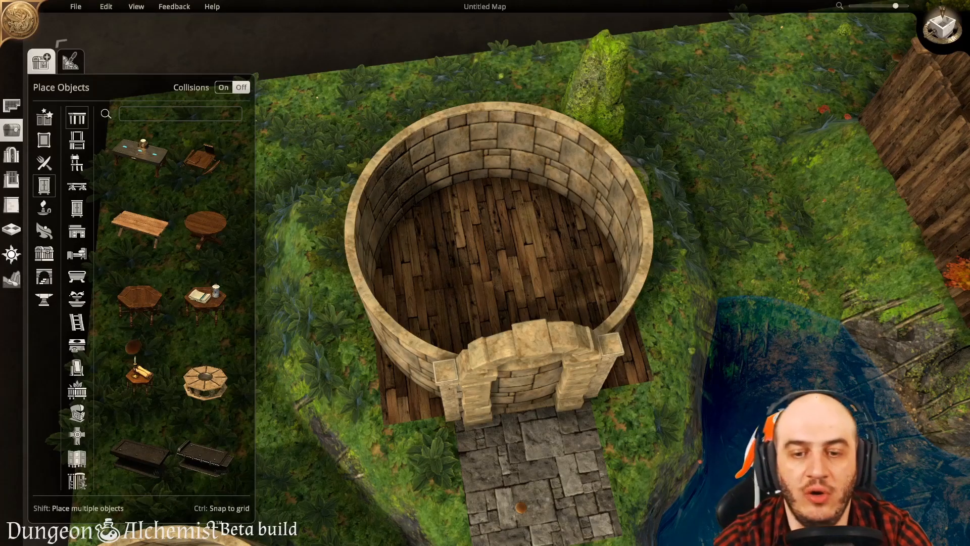
Step: Survey the terrain around the wooden-floored round enclosure, including the mossy rock, the pond and the plank building
{"action": "mouse_move", "coordinate": [238, 163]}
{"action": "right_mouse_down"}
{"action": "mouse_move", "coordinate": [187, 163]}
{"action": "mouse_move", "coordinate": [238, 163]}
{"action": "right_mouse_up"}
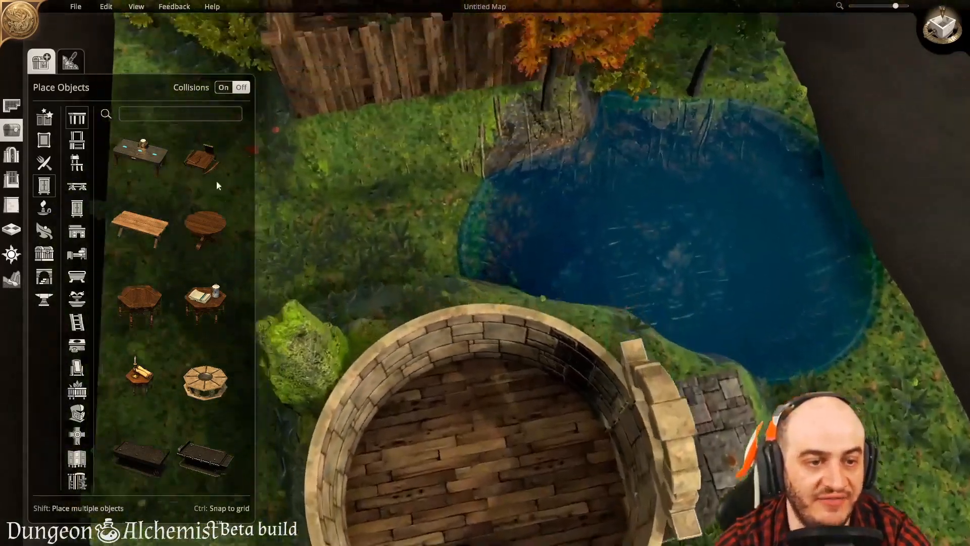
{"action": "key", "text": "a"}
{"action": "key", "text": "w"}
{"action": "key", "text": "s"}
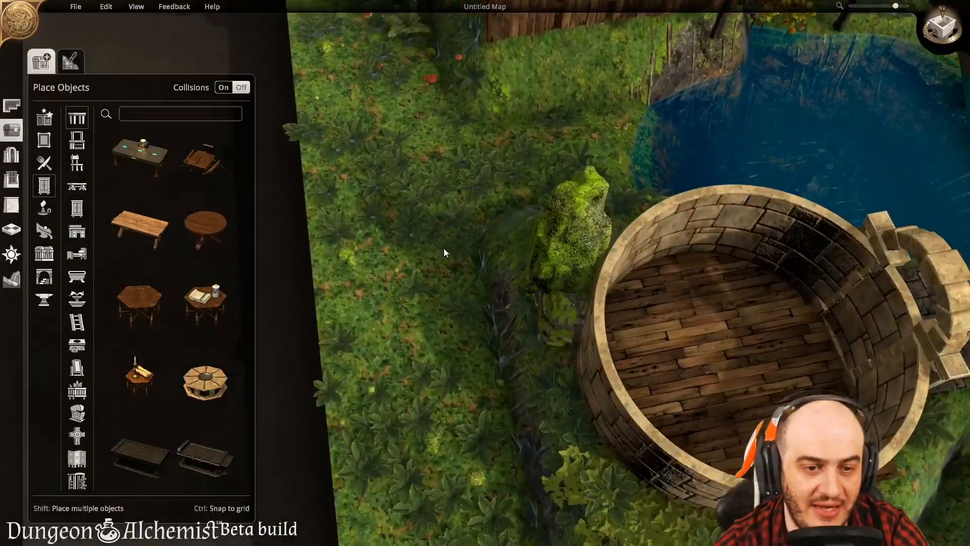
{"action": "right_click_drag", "start_coordinate": [444, 247], "coordinate": [541, 206]}
{"action": "key", "text": "w"}
{"action": "key", "text": "a"}
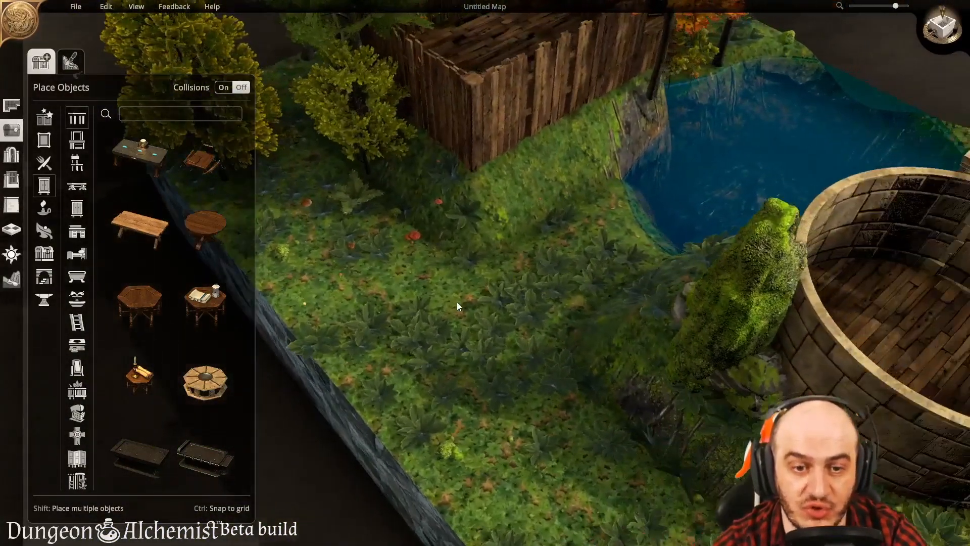
{"action": "scroll", "coordinate": [663, 370], "scroll_direction": "down", "scroll_amount": 3}
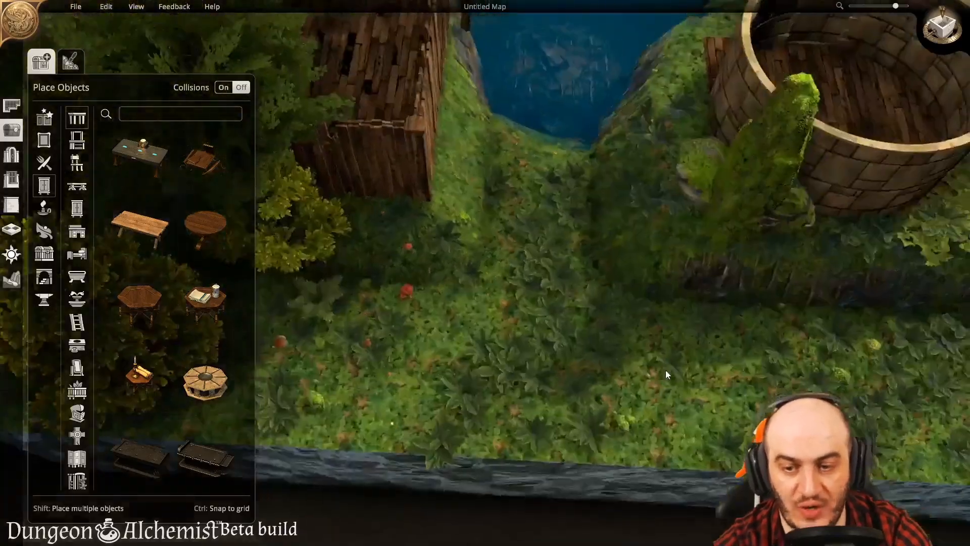
{"action": "key", "text": "w"}
{"action": "scroll", "coordinate": [668, 390], "scroll_direction": "up", "scroll_amount": 3}
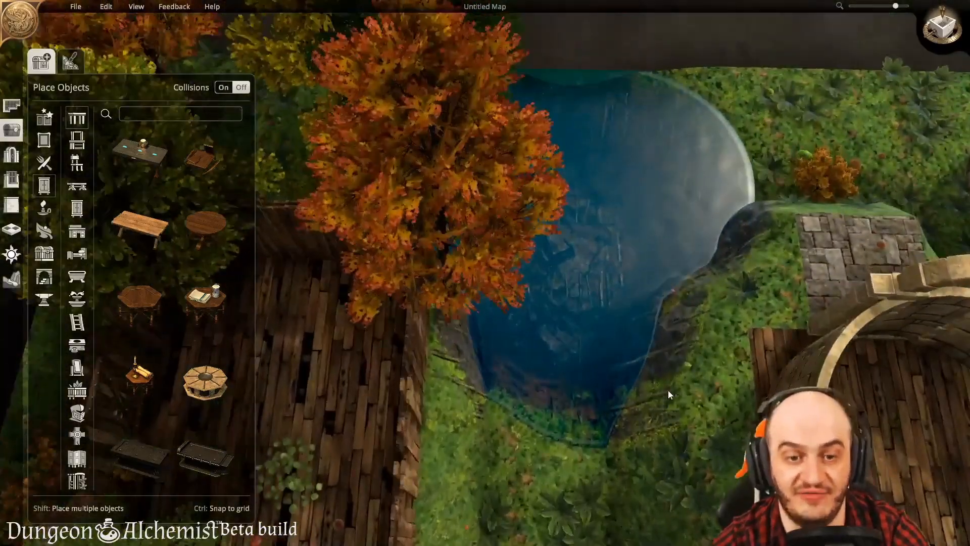
{"action": "key", "text": "s"}
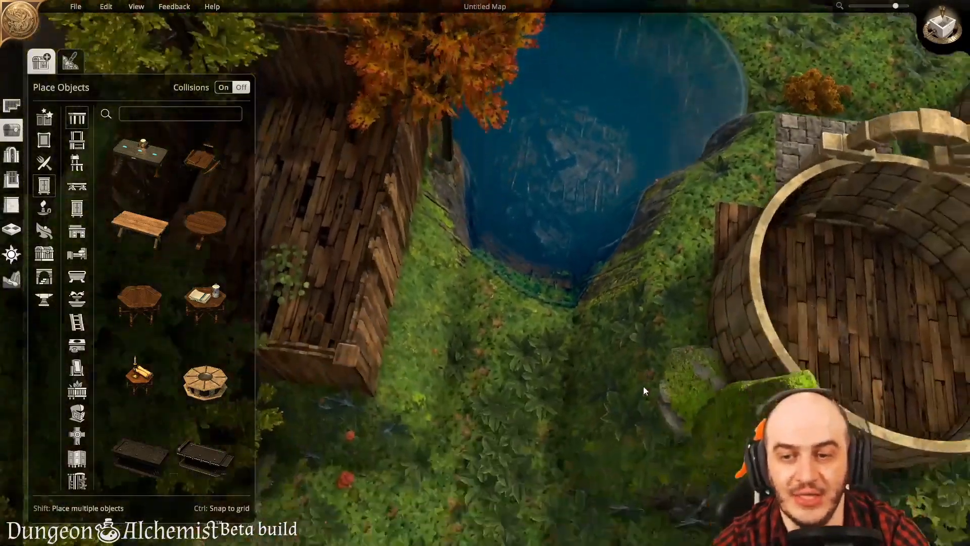
{"action": "key", "text": "d"}
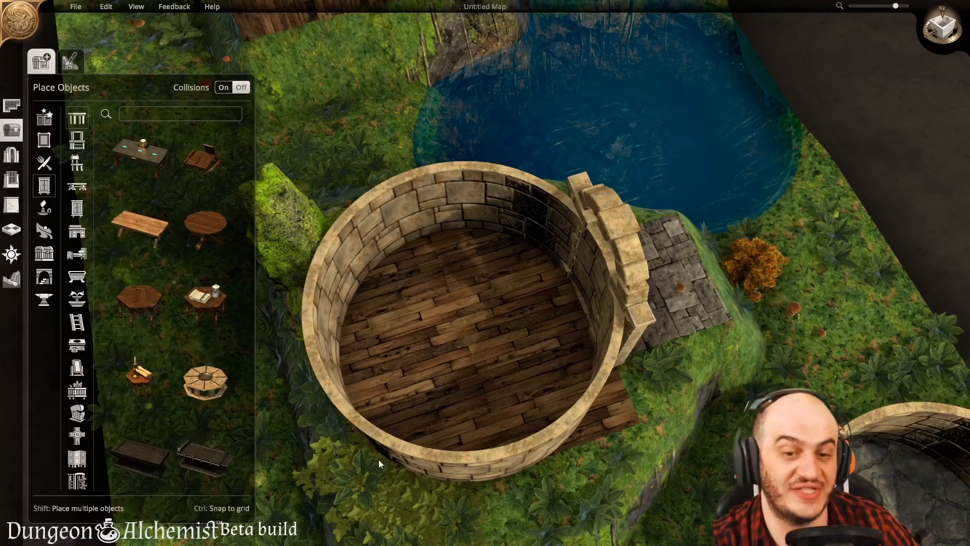
Step: Browse the furniture objects for tables, ladders, fonts, beds and desks to furnish the round enclosure
{"action": "right_click_drag", "start_coordinate": [598, 331], "coordinate": [359, 521]}
{"action": "right_click_drag", "start_coordinate": [347, 281], "coordinate": [400, 239]}
{"action": "key", "text": "a"}
{"action": "key", "text": "s"}
{"action": "scroll", "coordinate": [202, 320], "scroll_direction": "down", "scroll_amount": 2}
{"action": "scroll", "coordinate": [201, 311], "scroll_direction": "down", "scroll_amount": 3}
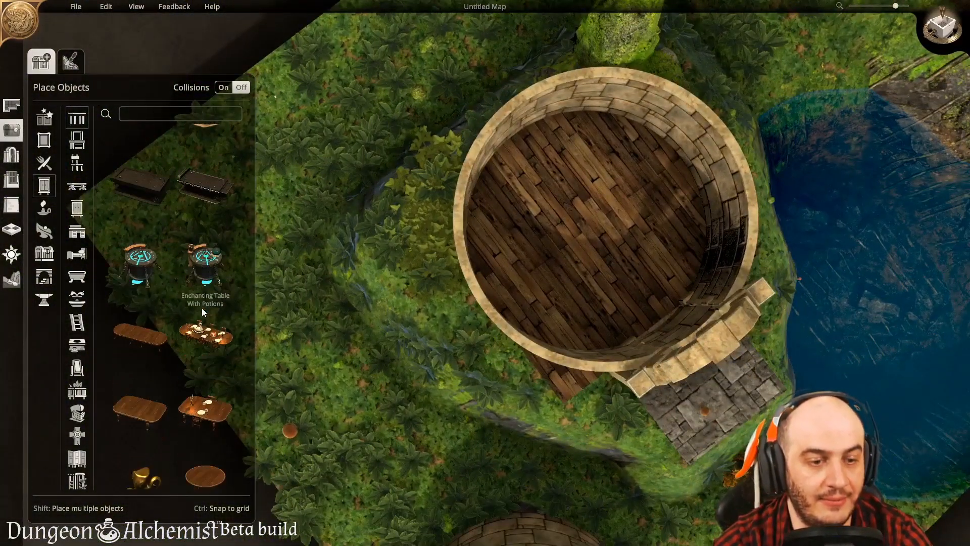
{"action": "left_click", "coordinate": [80, 343]}
{"action": "left_click", "coordinate": [77, 321]}
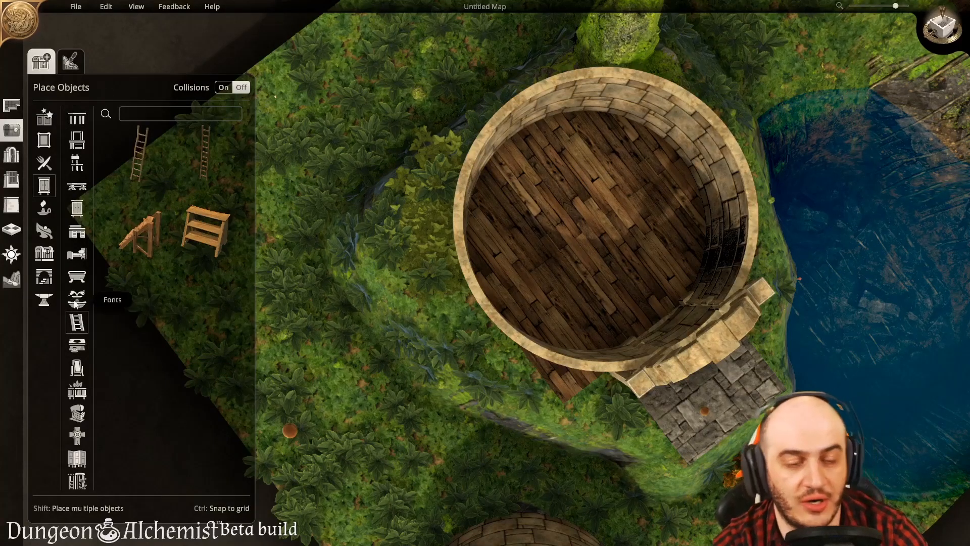
{"action": "left_click", "coordinate": [76, 301]}
{"action": "scroll", "coordinate": [183, 313], "scroll_direction": "down", "scroll_amount": 3}
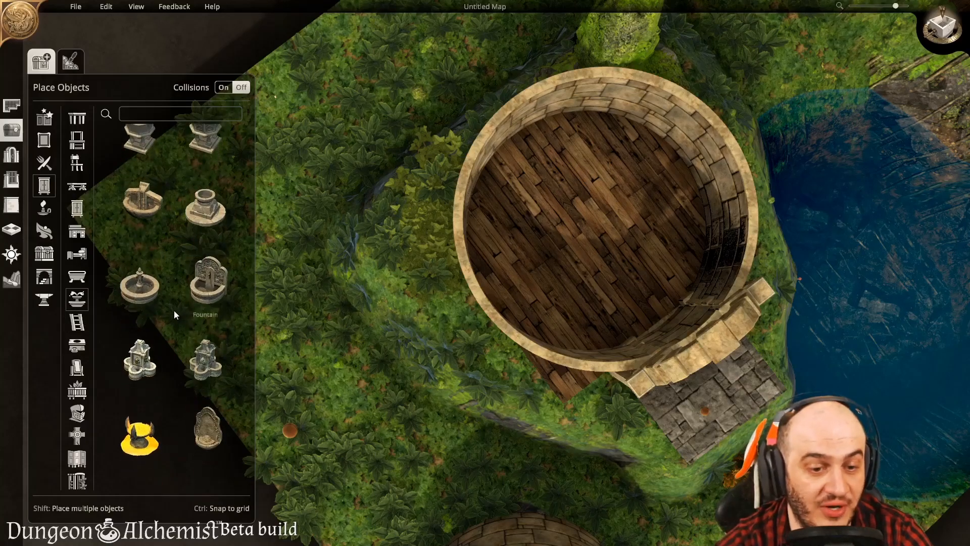
{"action": "scroll", "coordinate": [168, 309], "scroll_direction": "up", "scroll_amount": 1}
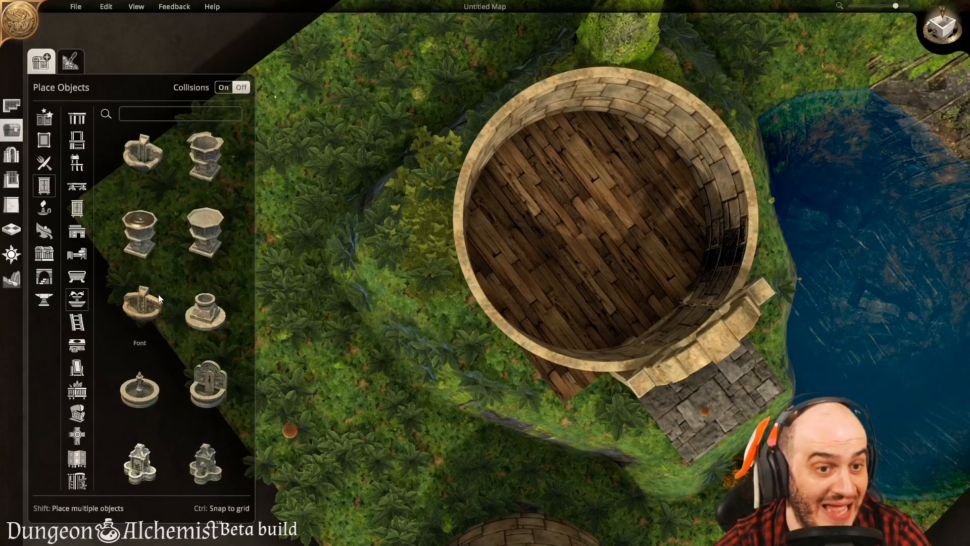
{"action": "left_click", "coordinate": [81, 276]}
{"action": "left_click", "coordinate": [79, 255]}
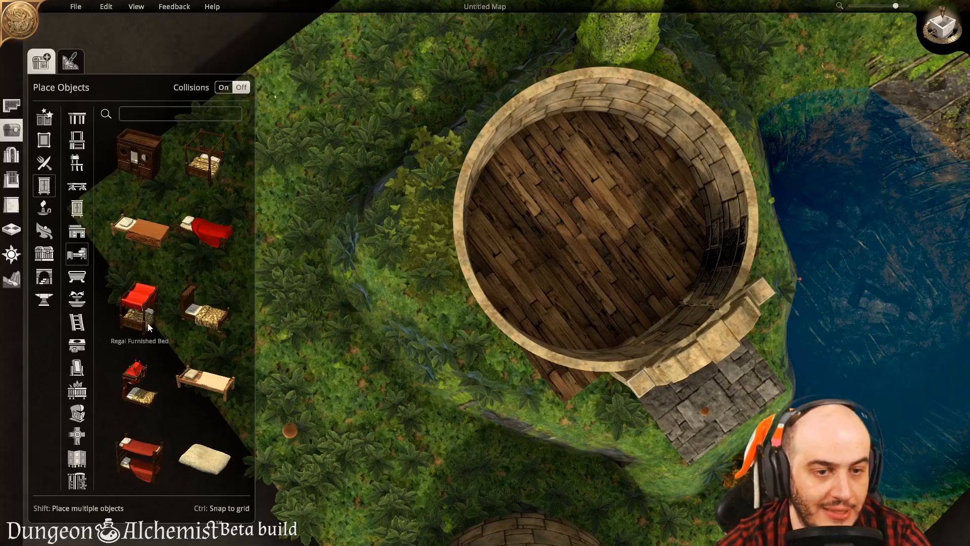
{"action": "left_click", "coordinate": [78, 231]}
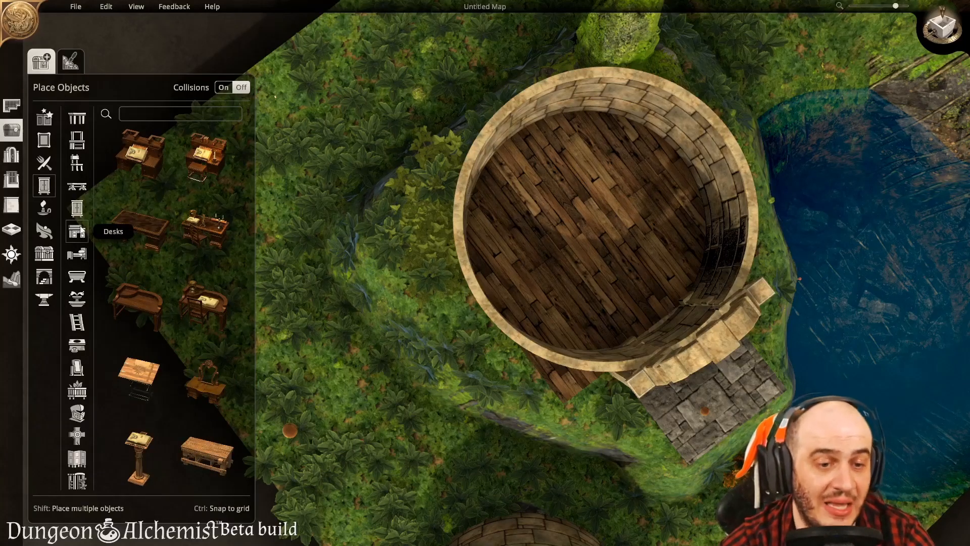
Step: Browse the furniture cabinets, bookcases and shelves, and preview the metal safe inside the wooden-floored round enclosure
{"action": "left_click", "coordinate": [86, 214]}
{"action": "scroll", "coordinate": [170, 225], "scroll_direction": "down", "scroll_amount": 3}
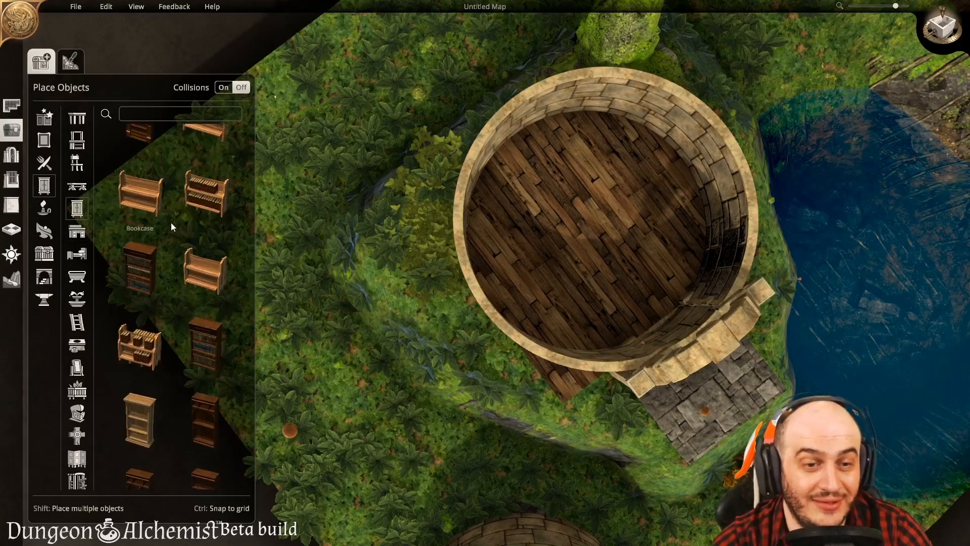
{"action": "scroll", "coordinate": [172, 225], "scroll_direction": "down", "scroll_amount": 5}
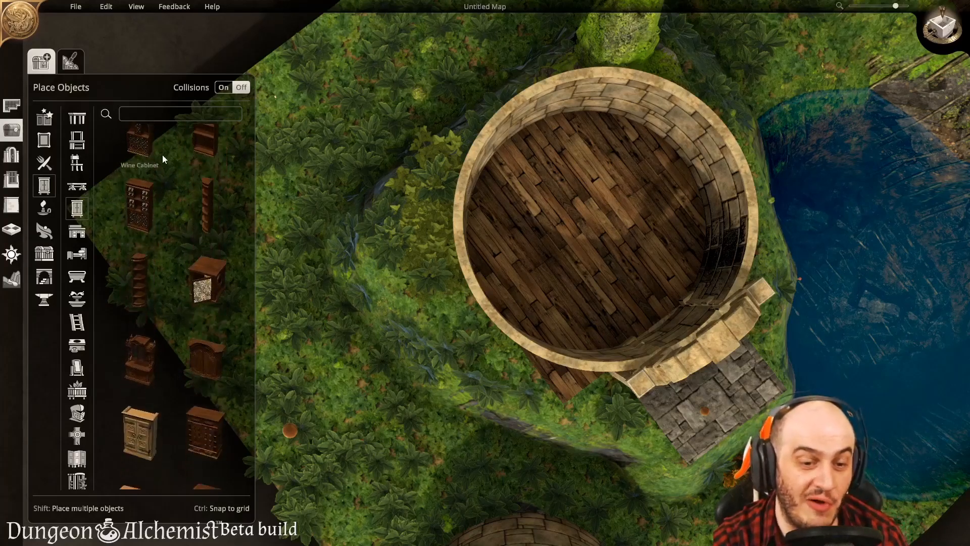
{"action": "scroll", "coordinate": [185, 390], "scroll_direction": "down", "scroll_amount": 2}
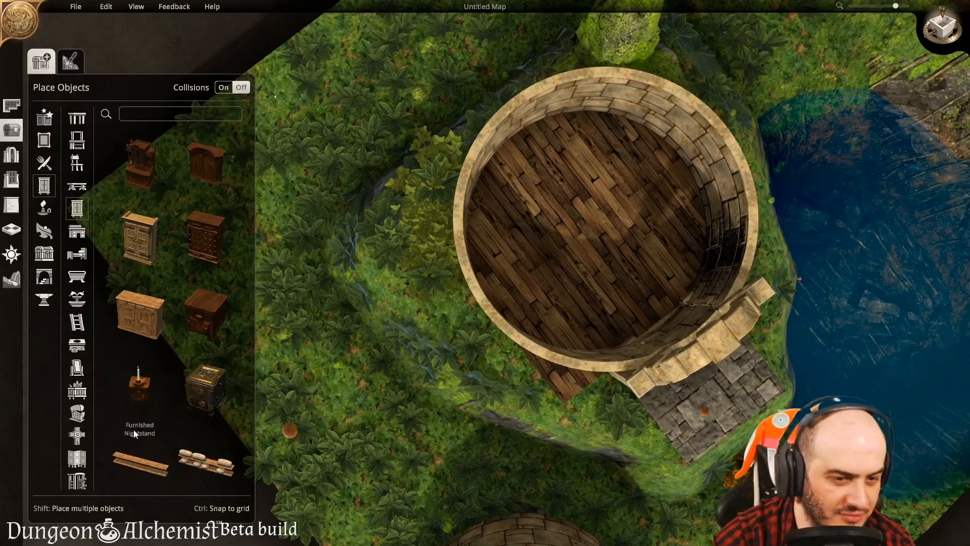
{"action": "scroll", "coordinate": [134, 255], "scroll_direction": "down", "scroll_amount": 4}
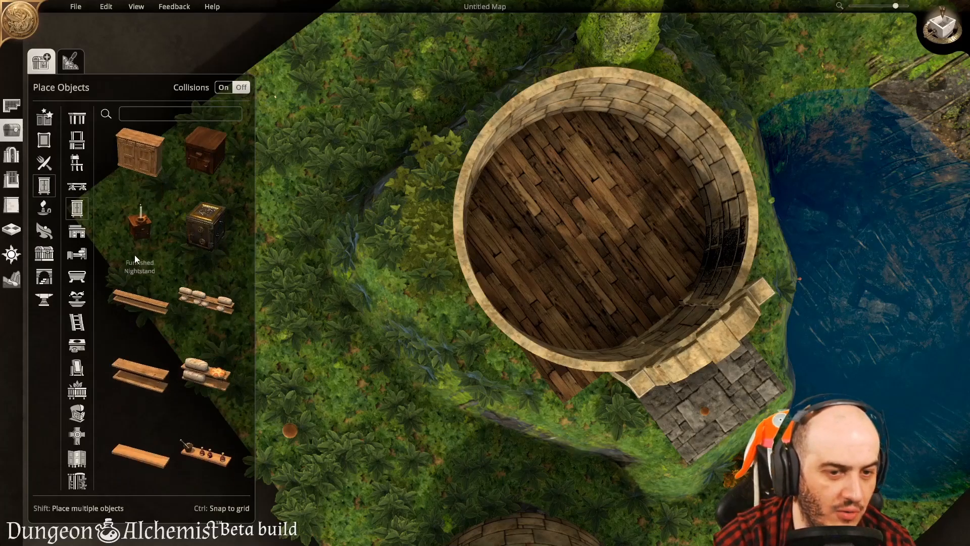
{"action": "left_click", "coordinate": [212, 241]}
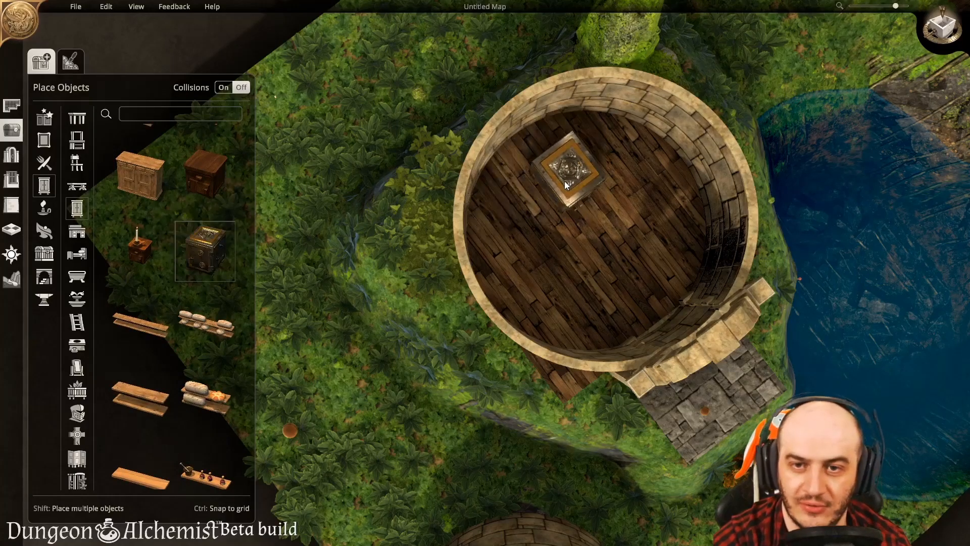
{"action": "middle_click_drag", "start_coordinate": [569, 189], "coordinate": [602, 144]}
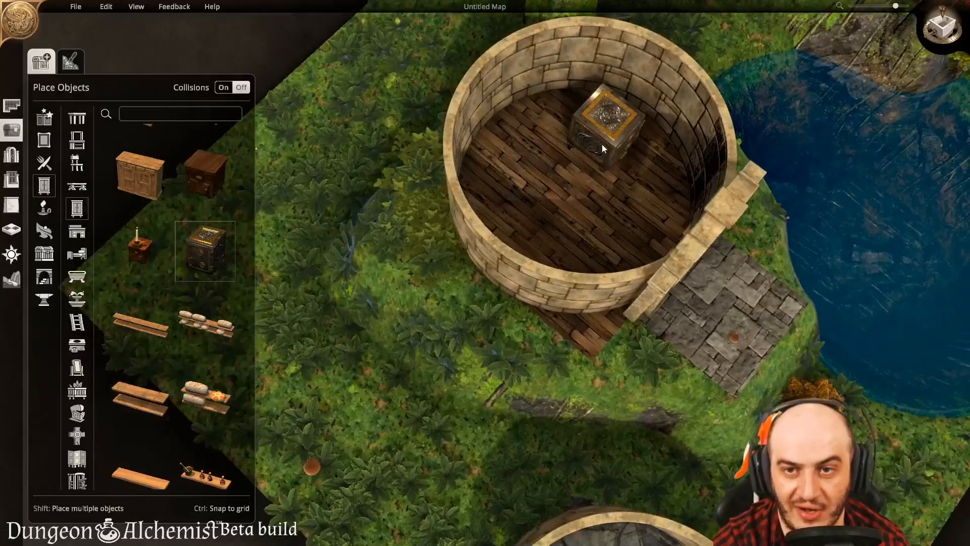
{"action": "right_click", "coordinate": [601, 144]}
Step: Browse the light, storage and nature categories of the object library
{"action": "left_click", "coordinate": [43, 209]}
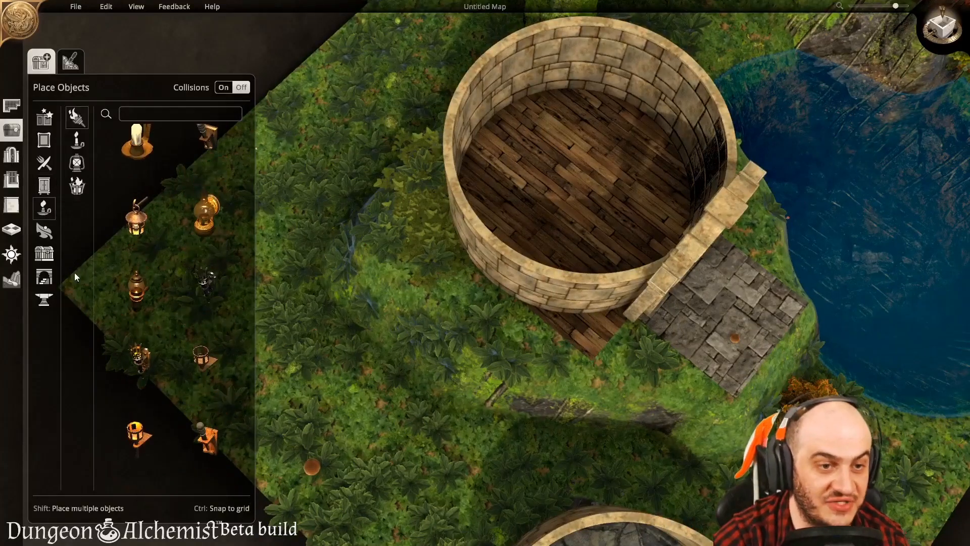
{"action": "left_click", "coordinate": [45, 253]}
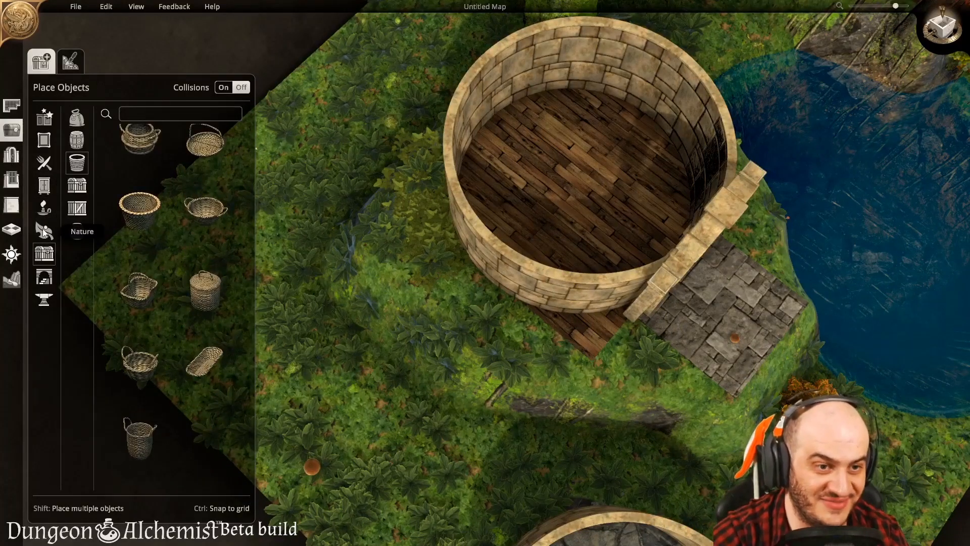
{"action": "left_click", "coordinate": [42, 228]}
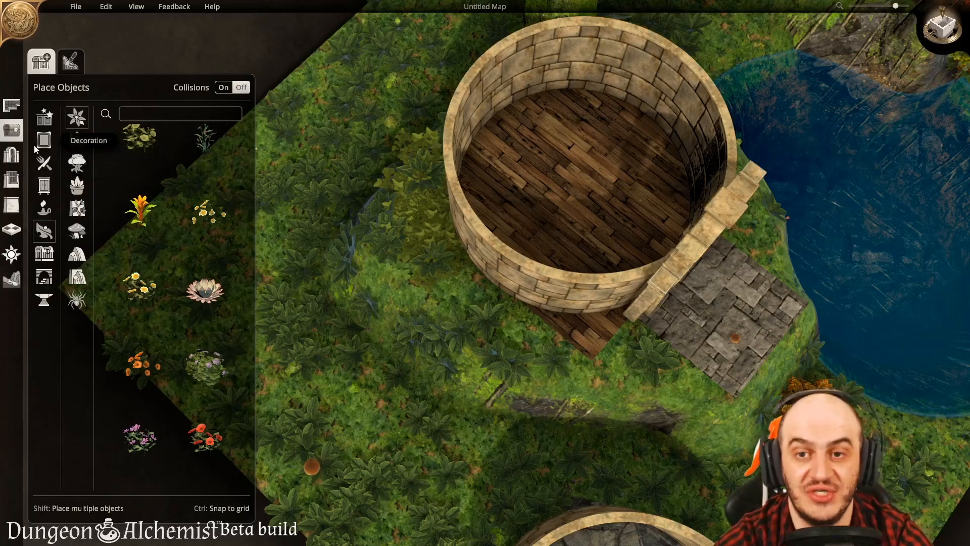
Step: Examine the round enclosure with its stone arch, the pond and the plank building from several angles
{"action": "key", "text": "d"}
{"action": "middle_click_drag", "start_coordinate": [652, 429], "coordinate": [536, 426]}
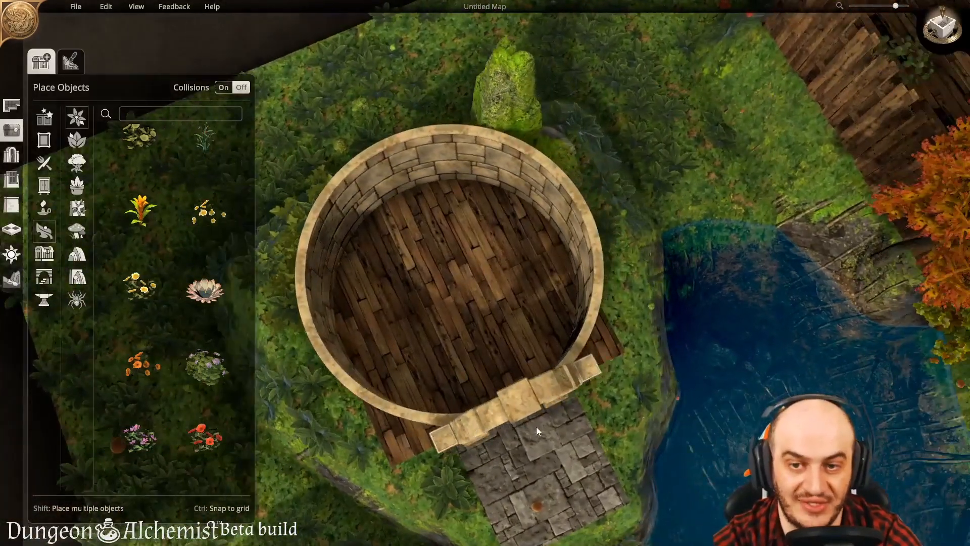
{"action": "key", "text": "s"}
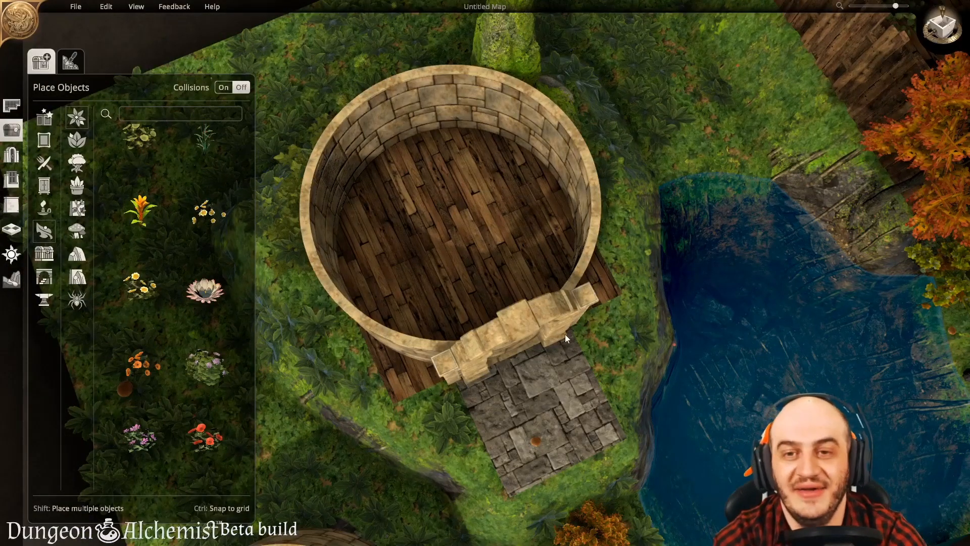
{"action": "right_click_drag", "start_coordinate": [547, 424], "coordinate": [521, 409]}
{"action": "left_click", "coordinate": [513, 422]}
{"action": "left_click", "coordinate": [523, 457]}
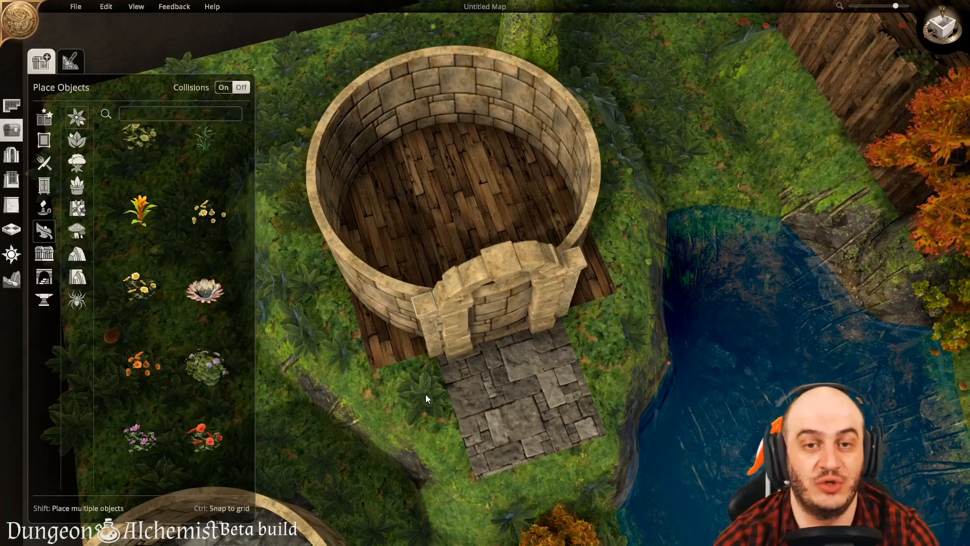
{"action": "right_click_drag", "start_coordinate": [389, 349], "coordinate": [647, 295]}
{"action": "key", "text": "d"}
{"action": "key", "text": "w"}
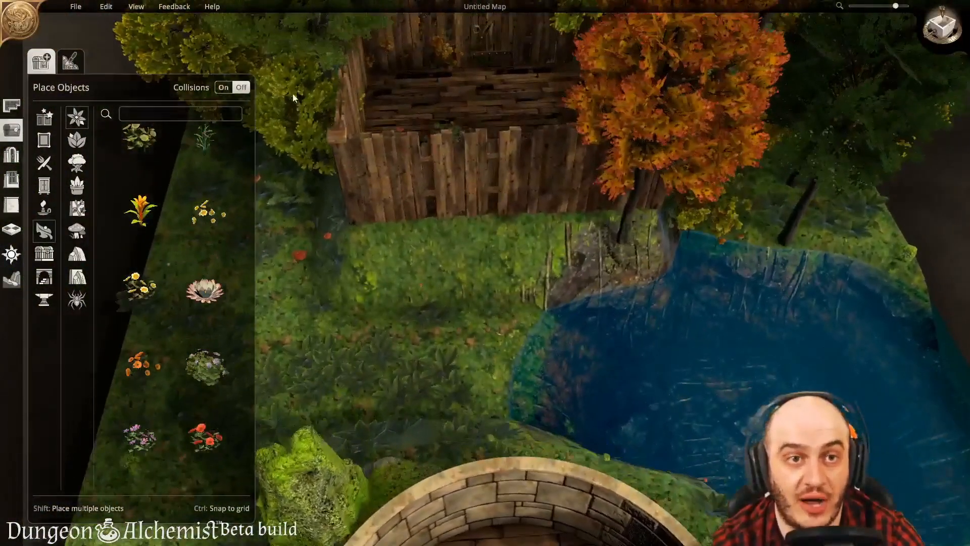
Step: Read the v1.1 update notes in the program's news, and return to the map
{"action": "left_click", "coordinate": [211, 5]}
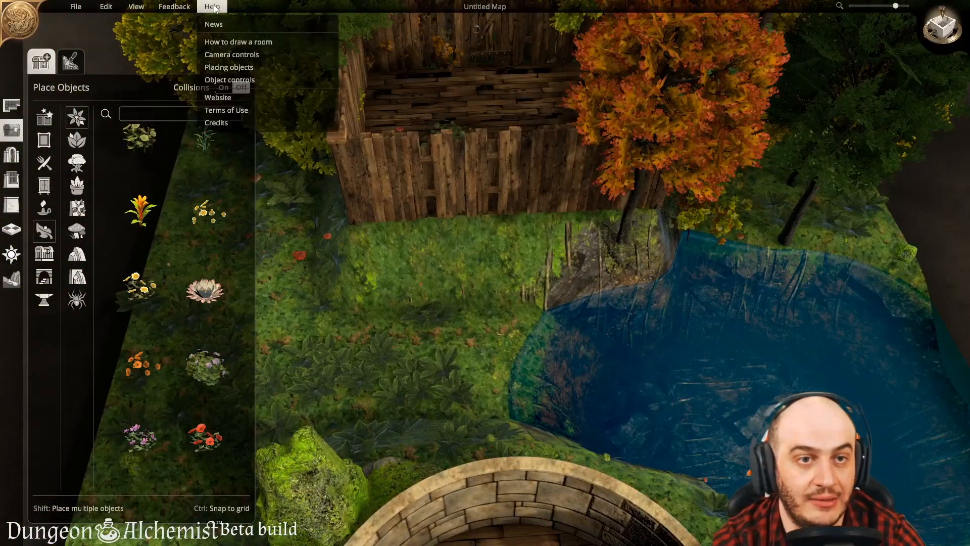
{"action": "left_click", "coordinate": [220, 25]}
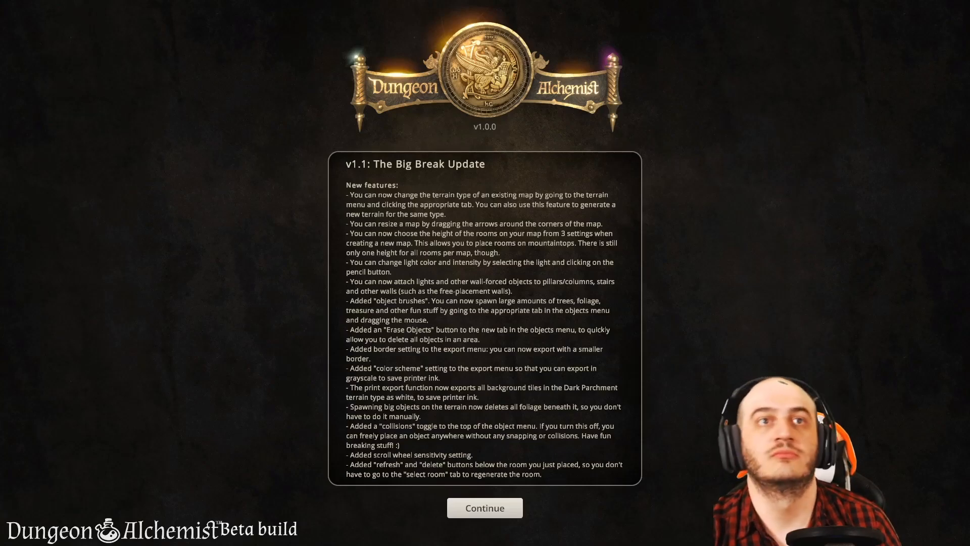
{"action": "left_click", "coordinate": [478, 507]}
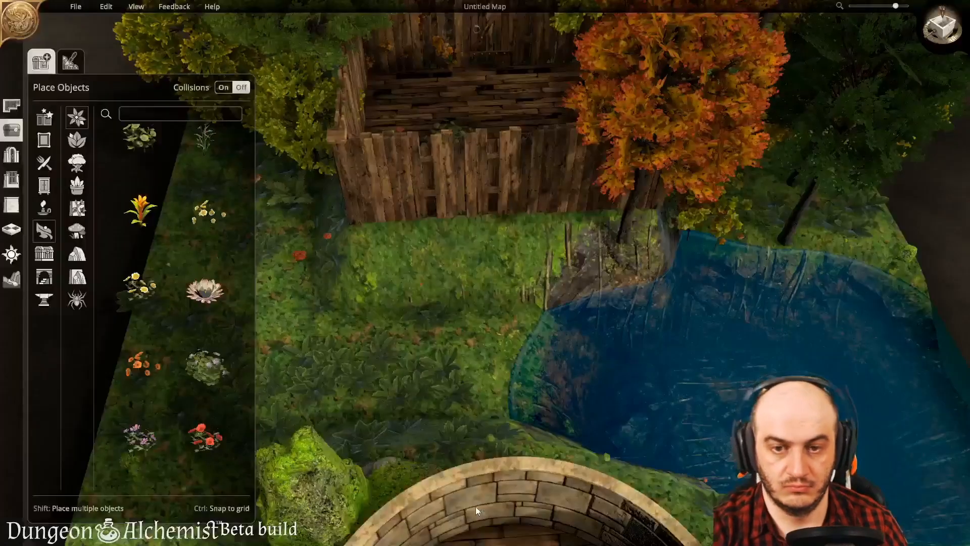
Step: Raise a tall, narrow terrain pillar between the plank building and the mossy rock, using the smallest brush size
{"action": "left_click", "coordinate": [11, 279]}
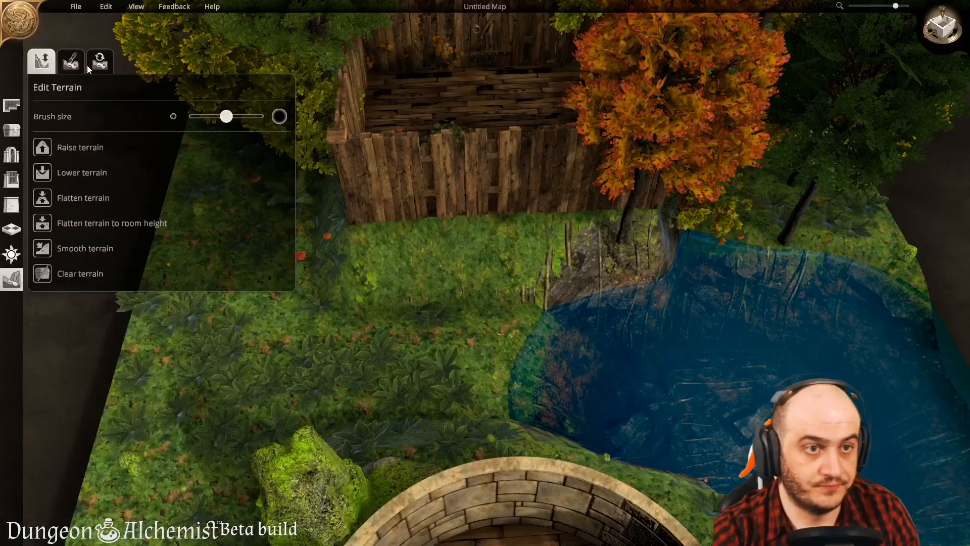
{"action": "left_click", "coordinate": [80, 65]}
{"action": "left_click", "coordinate": [50, 64]}
{"action": "left_click_drag", "start_coordinate": [226, 116], "coordinate": [205, 116]}
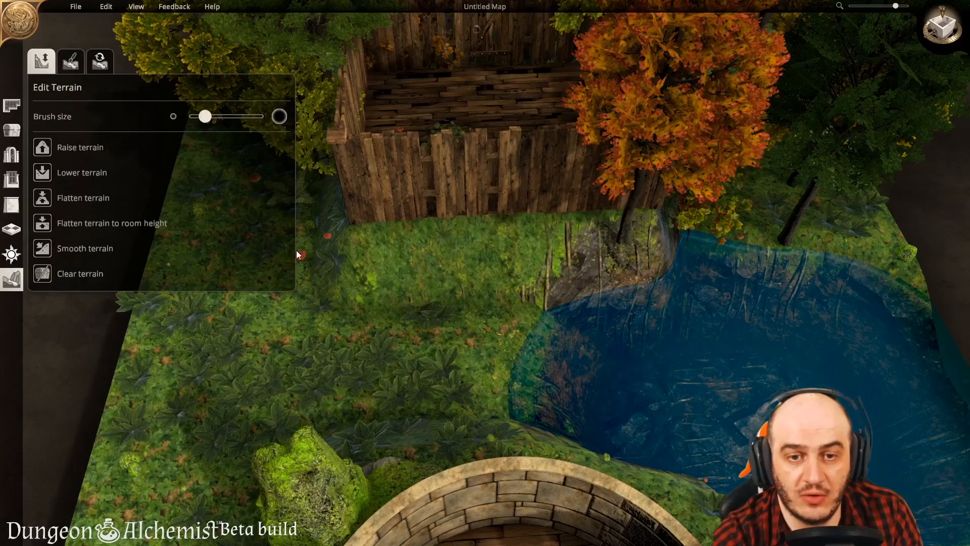
{"action": "scroll", "coordinate": [508, 341], "scroll_direction": "down", "scroll_amount": 3}
{"action": "right_click_drag", "start_coordinate": [508, 341], "coordinate": [533, 393]}
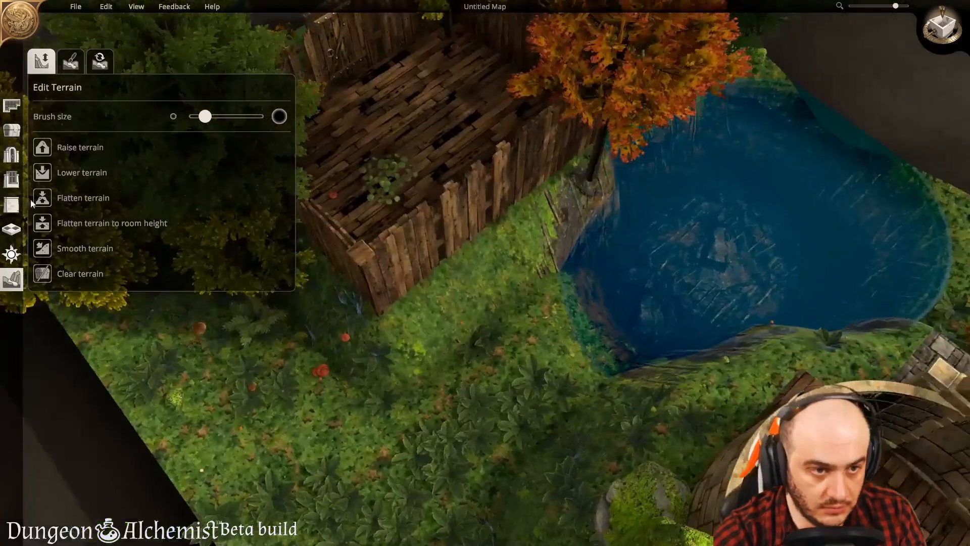
{"action": "left_click_drag", "start_coordinate": [204, 116], "coordinate": [191, 116]}
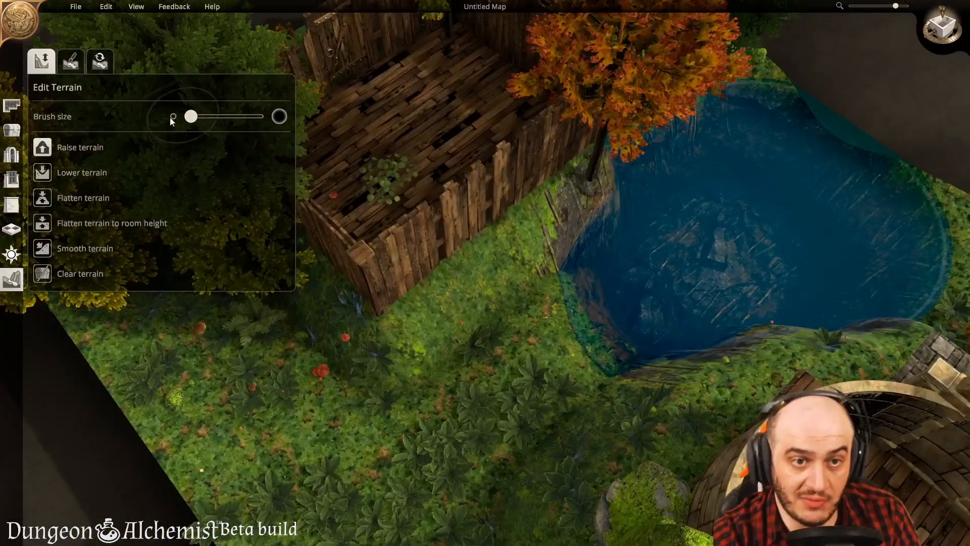
{"action": "left_click_drag", "start_coordinate": [540, 369], "coordinate": [541, 377]}
{"action": "middle_click_drag", "start_coordinate": [559, 446], "coordinate": [513, 405]}
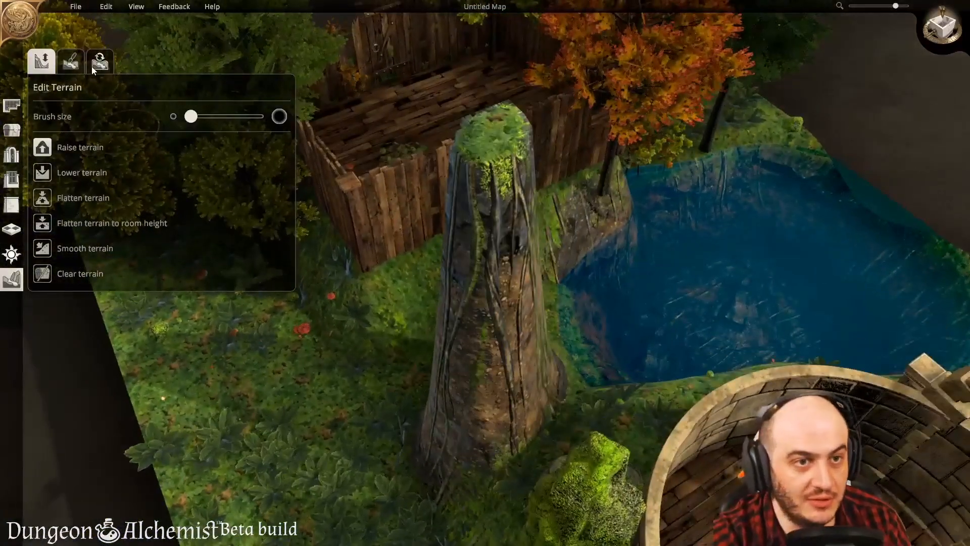
Step: Paint the raised terrain pillar with the light brown dirt texture from its top to its base
{"action": "left_click", "coordinate": [71, 60]}
{"action": "mouse_move", "coordinate": [505, 156]}
{"action": "left_mouse_down"}
{"action": "mouse_move", "coordinate": [494, 153]}
{"action": "mouse_move", "coordinate": [492, 214]}
{"action": "mouse_move", "coordinate": [527, 195]}
{"action": "left_mouse_up"}
{"action": "mouse_move", "coordinate": [526, 196]}
{"action": "middle_mouse_down"}
{"action": "mouse_move", "coordinate": [747, 344]}
{"action": "mouse_move", "coordinate": [769, 305]}
{"action": "middle_mouse_up"}
{"action": "mouse_move", "coordinate": [769, 306]}
{"action": "left_mouse_down"}
{"action": "mouse_move", "coordinate": [783, 270]}
{"action": "mouse_move", "coordinate": [810, 284]}
{"action": "left_mouse_up"}
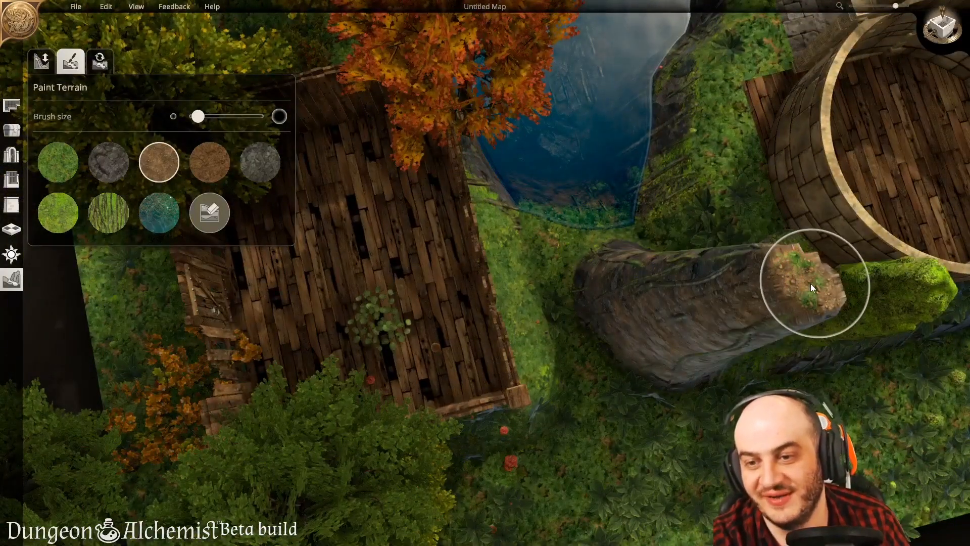
{"action": "mouse_move", "coordinate": [614, 260]}
{"action": "left_mouse_down"}
{"action": "mouse_move", "coordinate": [649, 331]}
{"action": "mouse_move", "coordinate": [770, 285]}
{"action": "left_mouse_up"}
{"action": "mouse_move", "coordinate": [770, 285]}
{"action": "middle_mouse_down"}
{"action": "mouse_move", "coordinate": [523, 277]}
{"action": "mouse_move", "coordinate": [574, 193]}
{"action": "middle_mouse_up"}
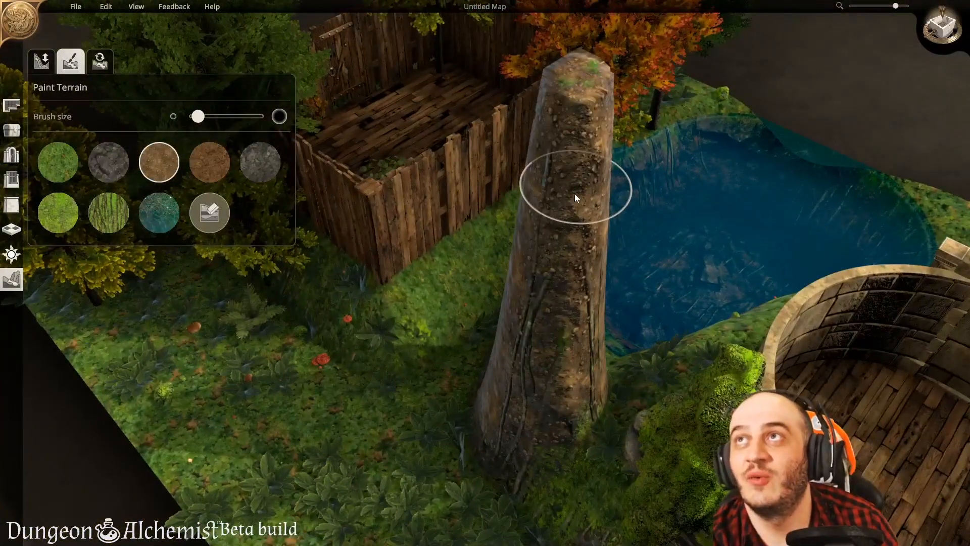
{"action": "mouse_move", "coordinate": [574, 193]}
{"action": "left_mouse_down"}
{"action": "mouse_move", "coordinate": [592, 225]}
{"action": "mouse_move", "coordinate": [560, 358]}
{"action": "mouse_move", "coordinate": [522, 405]}
{"action": "mouse_move", "coordinate": [564, 218]}
{"action": "mouse_move", "coordinate": [560, 140]}
{"action": "mouse_move", "coordinate": [544, 352]}
{"action": "left_mouse_up"}
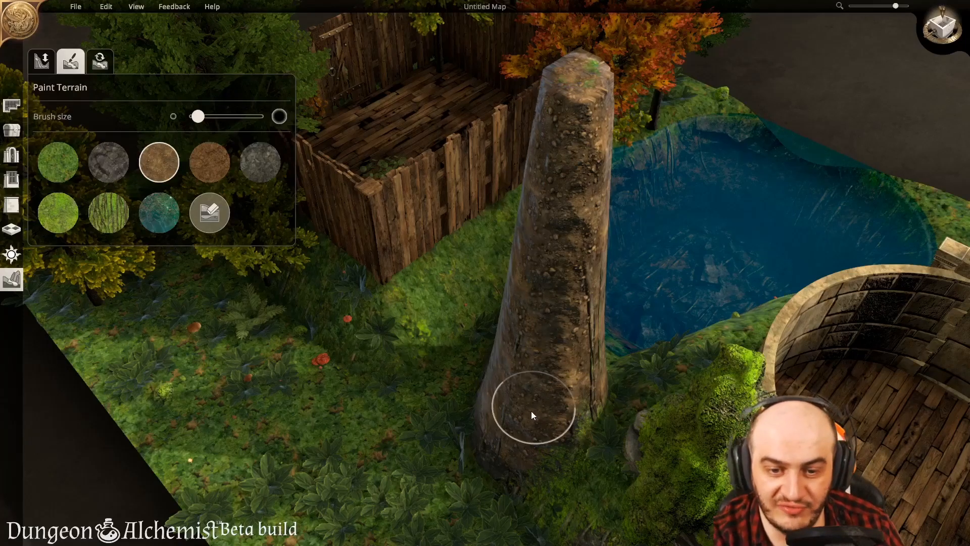
{"action": "right_click_drag", "start_coordinate": [374, 443], "coordinate": [478, 468]}
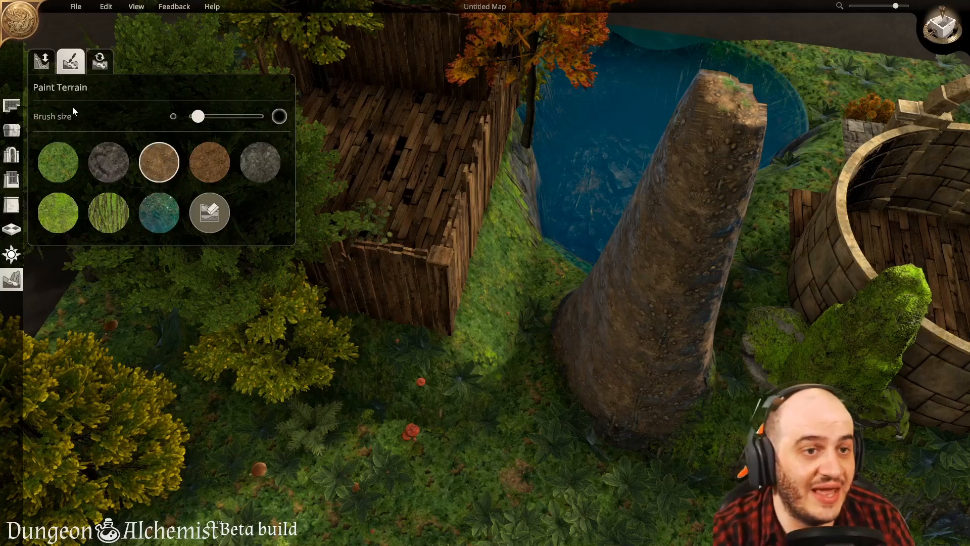
Step: Smooth the terrain at the pillar's base and lower the ground beside it into a deep hole
{"action": "left_click", "coordinate": [45, 63]}
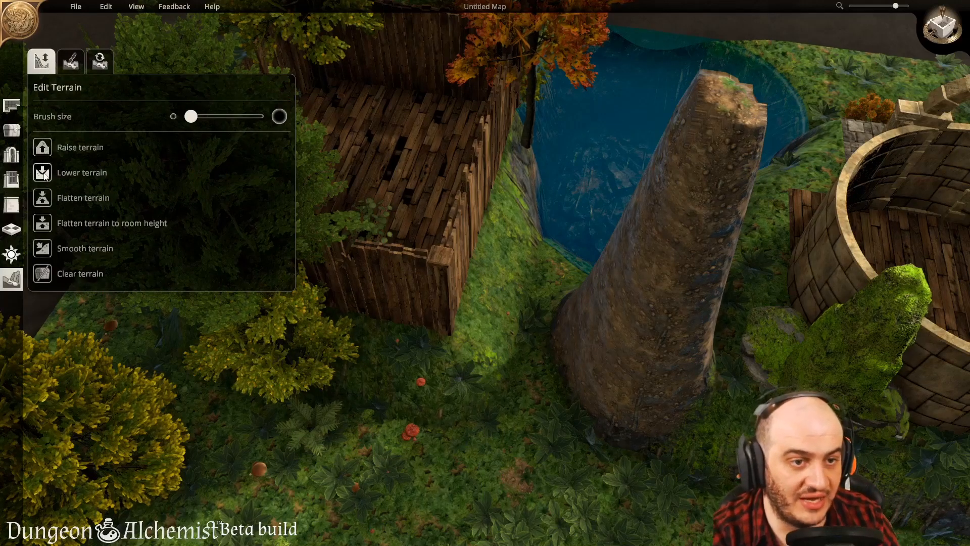
{"action": "left_click", "coordinate": [43, 248]}
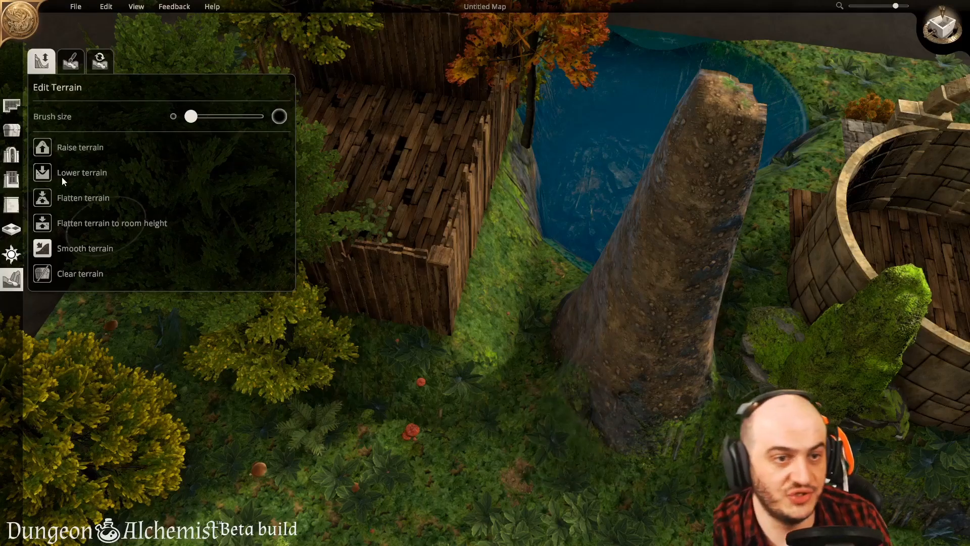
{"action": "left_click", "coordinate": [43, 174]}
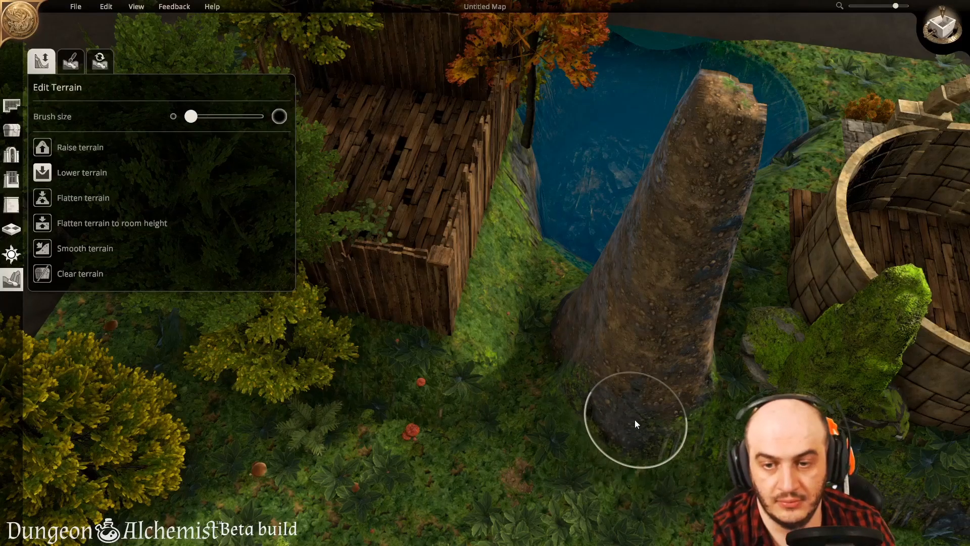
{"action": "mouse_move", "coordinate": [544, 429]}
{"action": "left_mouse_down"}
{"action": "mouse_move", "coordinate": [581, 417]}
{"action": "mouse_move", "coordinate": [588, 442]}
{"action": "left_mouse_up"}
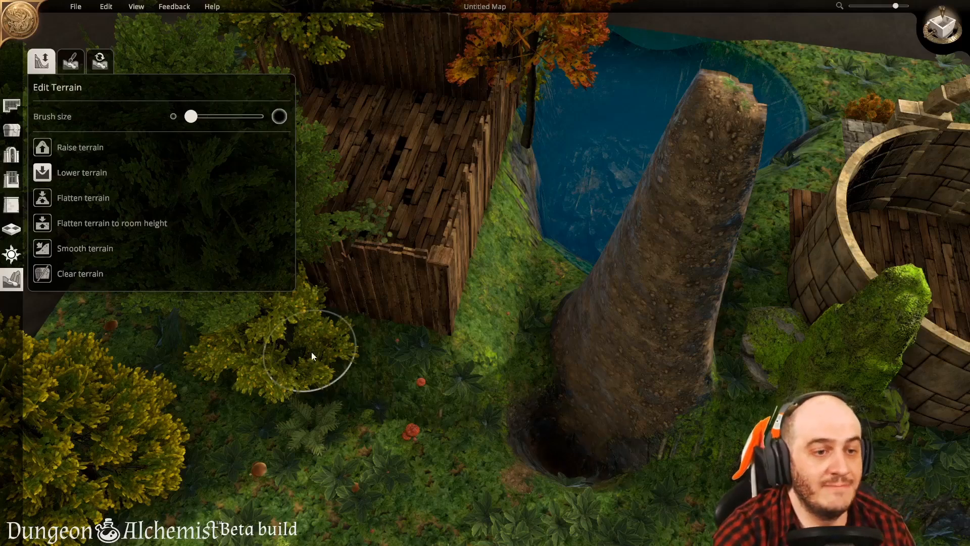
Step: Place a spiky rock formation on the grass near the hole and scale it down slightly
{"action": "left_click", "coordinate": [12, 139]}
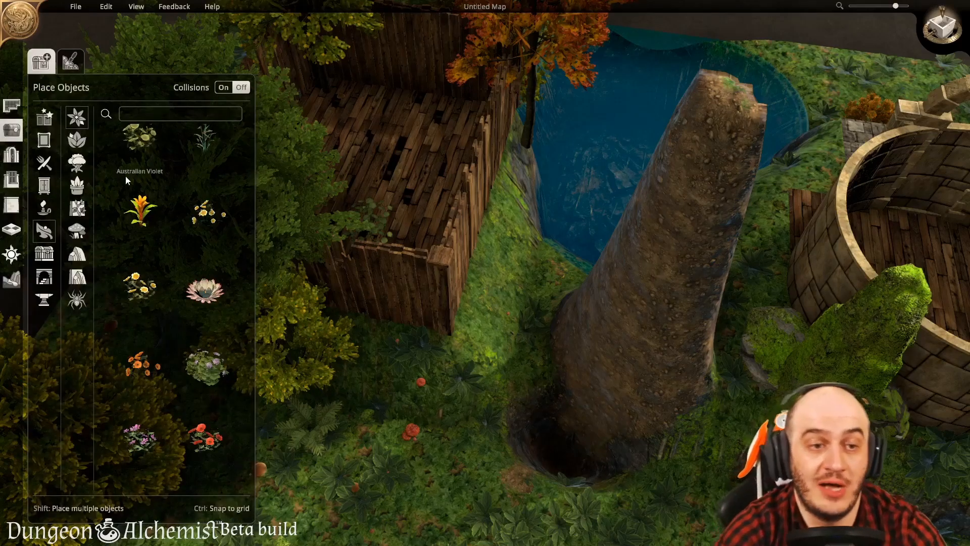
{"action": "left_click", "coordinate": [77, 254]}
{"action": "scroll", "coordinate": [187, 363], "scroll_direction": "down", "scroll_amount": 2}
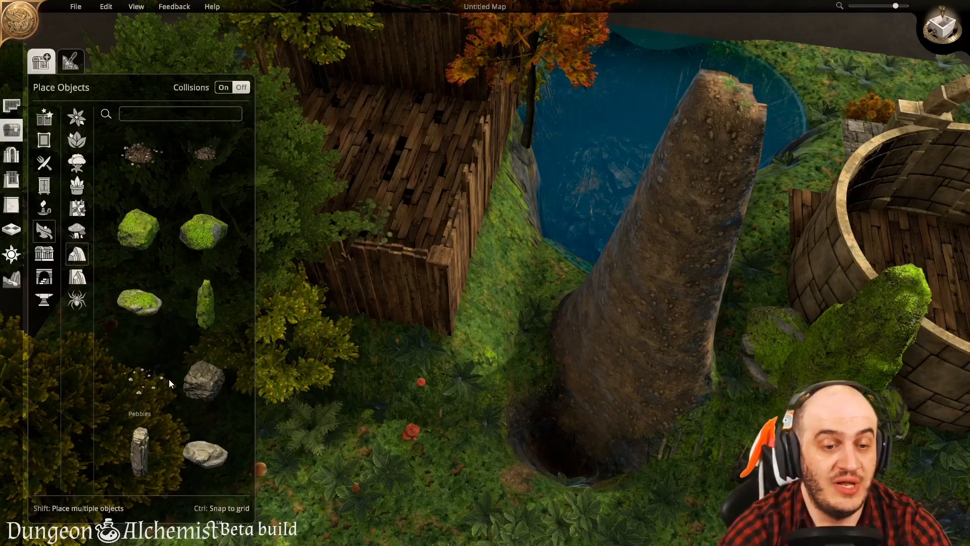
{"action": "scroll", "coordinate": [203, 341], "scroll_direction": "down", "scroll_amount": 10}
{"action": "left_click_drag", "start_coordinate": [177, 445], "coordinate": [427, 376]}
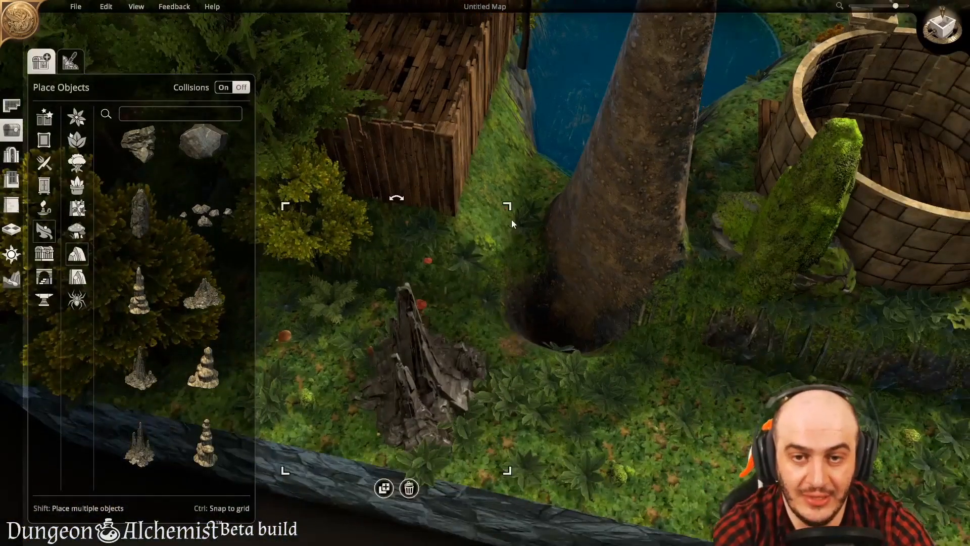
{"action": "left_click_drag", "start_coordinate": [506, 208], "coordinate": [494, 234]}
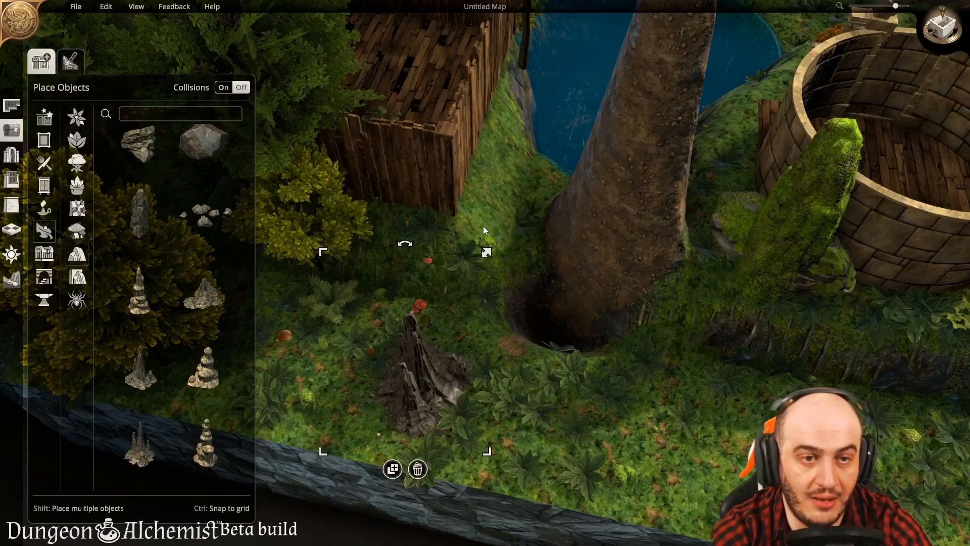
Step: Add more spiky rock formations around the first one to form a cluster beside the hole
{"action": "left_click", "coordinate": [139, 362]}
{"action": "left_click", "coordinate": [445, 383]}
{"action": "left_click", "coordinate": [142, 373]}
{"action": "left_click", "coordinate": [435, 409]}
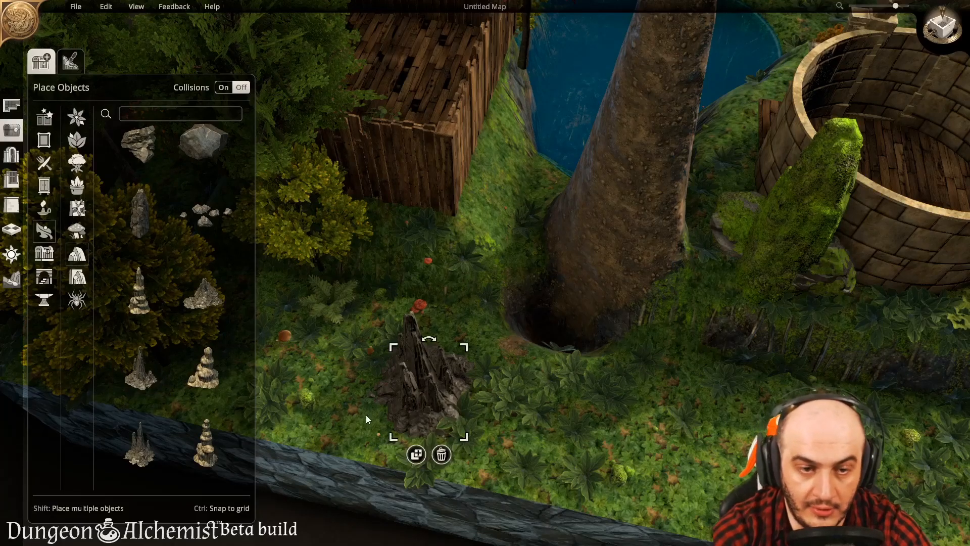
{"action": "left_click", "coordinate": [140, 445]}
{"action": "left_click", "coordinate": [480, 378]}
{"action": "middle_click_drag", "start_coordinate": [490, 392], "coordinate": [596, 316]}
{"action": "middle_click_drag", "start_coordinate": [602, 360], "coordinate": [556, 465]}
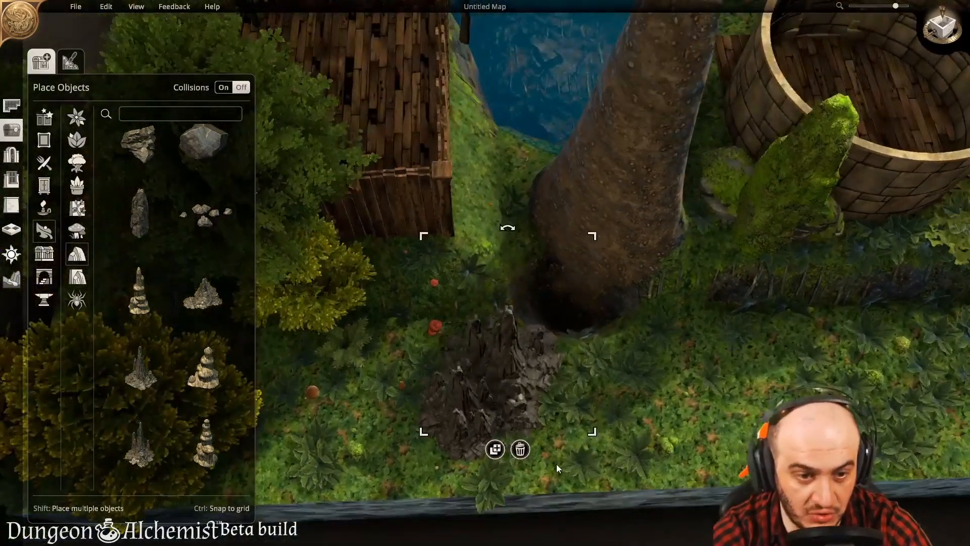
Step: Look through the available rock and stalagmite objects, then deselect the spiky rock cluster and inspect it beside the hole
{"action": "scroll", "coordinate": [214, 333], "scroll_direction": "down", "scroll_amount": 3}
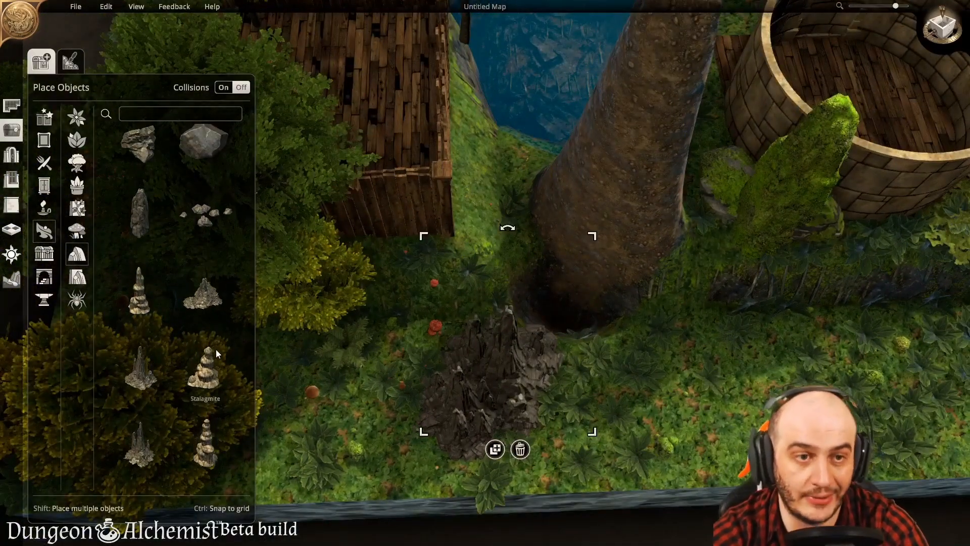
{"action": "scroll", "coordinate": [177, 289], "scroll_direction": "down", "scroll_amount": 6}
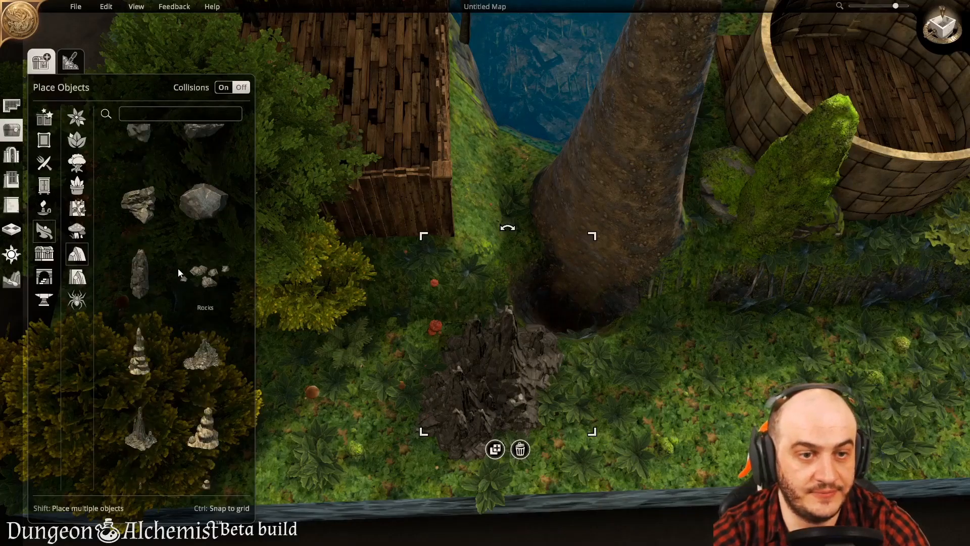
{"action": "scroll", "coordinate": [177, 333], "scroll_direction": "down", "scroll_amount": 2}
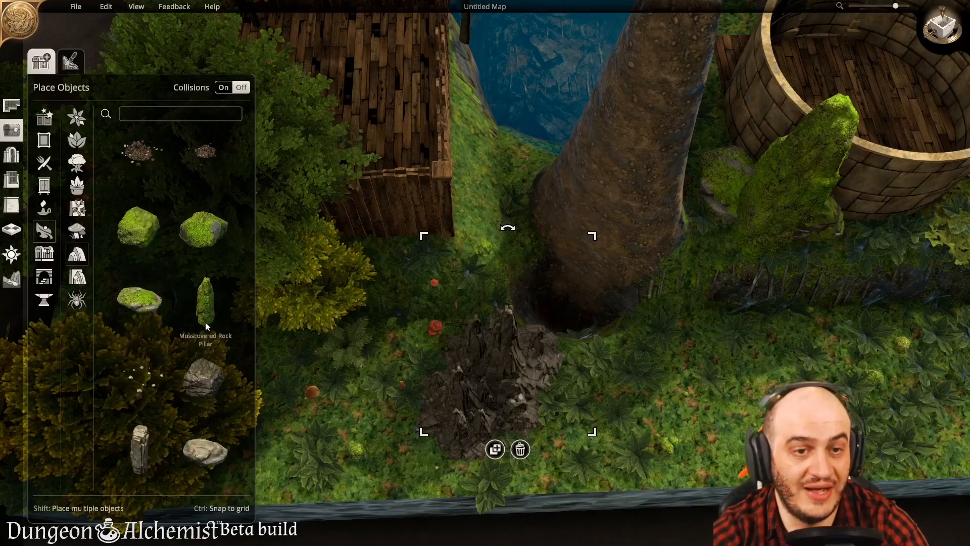
{"action": "scroll", "coordinate": [165, 406], "scroll_direction": "up", "scroll_amount": 2}
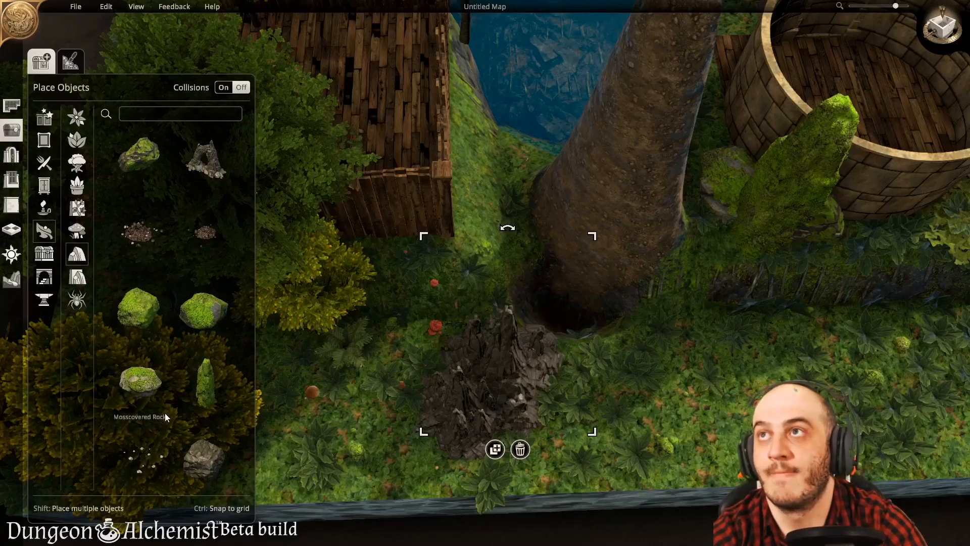
{"action": "middle_click_drag", "start_coordinate": [524, 410], "coordinate": [569, 135]}
{"action": "scroll", "coordinate": [528, 396], "scroll_direction": "down", "scroll_amount": 1}
{"action": "left_click", "coordinate": [572, 403]}
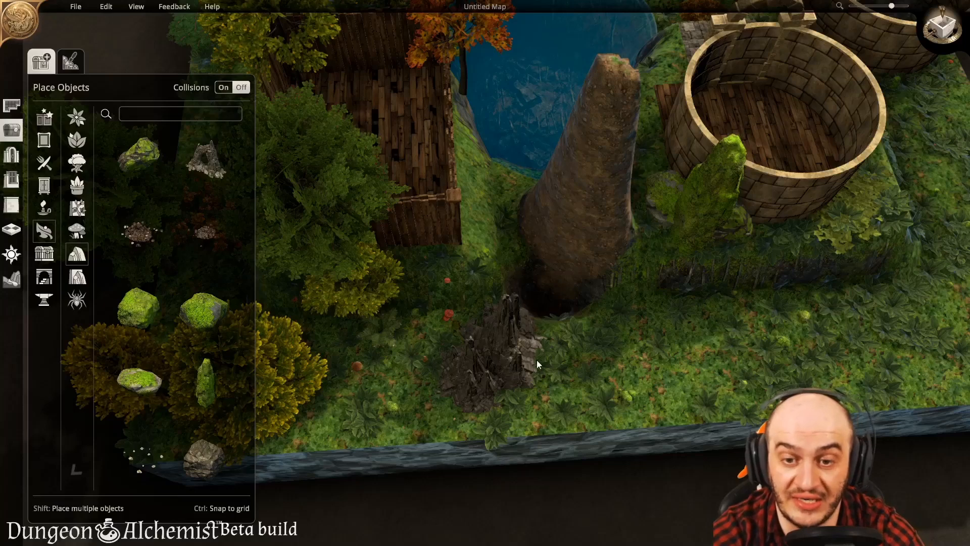
{"action": "scroll", "coordinate": [455, 384], "scroll_direction": "up", "scroll_amount": 2}
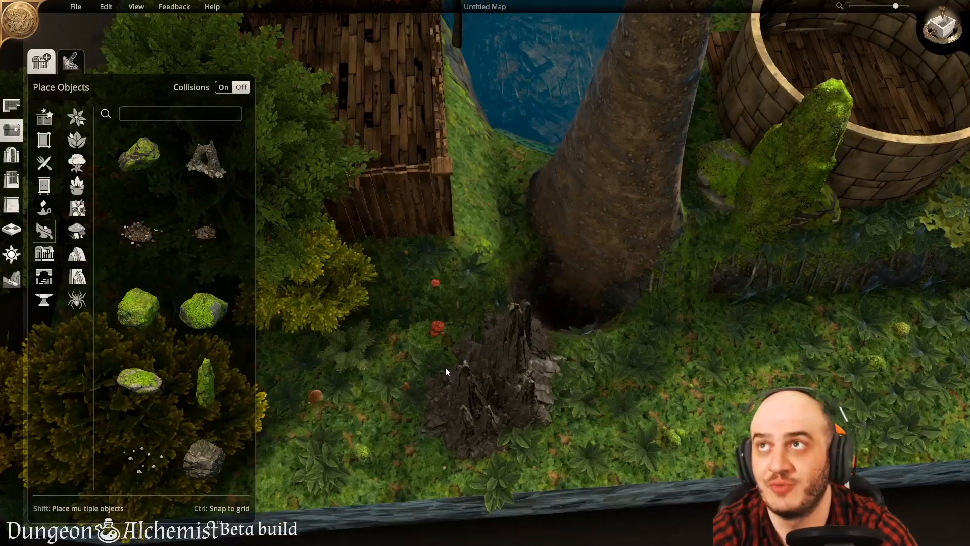